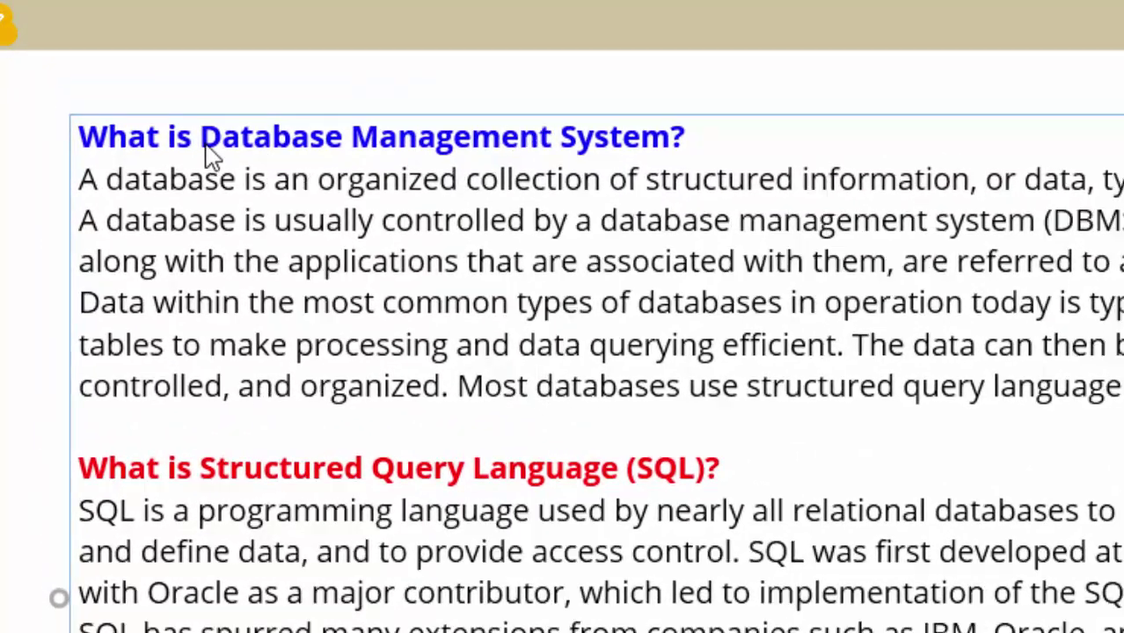
# Highlight 'Database Management System' in the document heading
pyautogui.tripleClick(131, 79)
pyautogui.moveTo(112, 84)
pyautogui.mouseDown()
pyautogui.moveTo(365, 84)
pyautogui.moveTo(558, 66)
pyautogui.mouseUp()
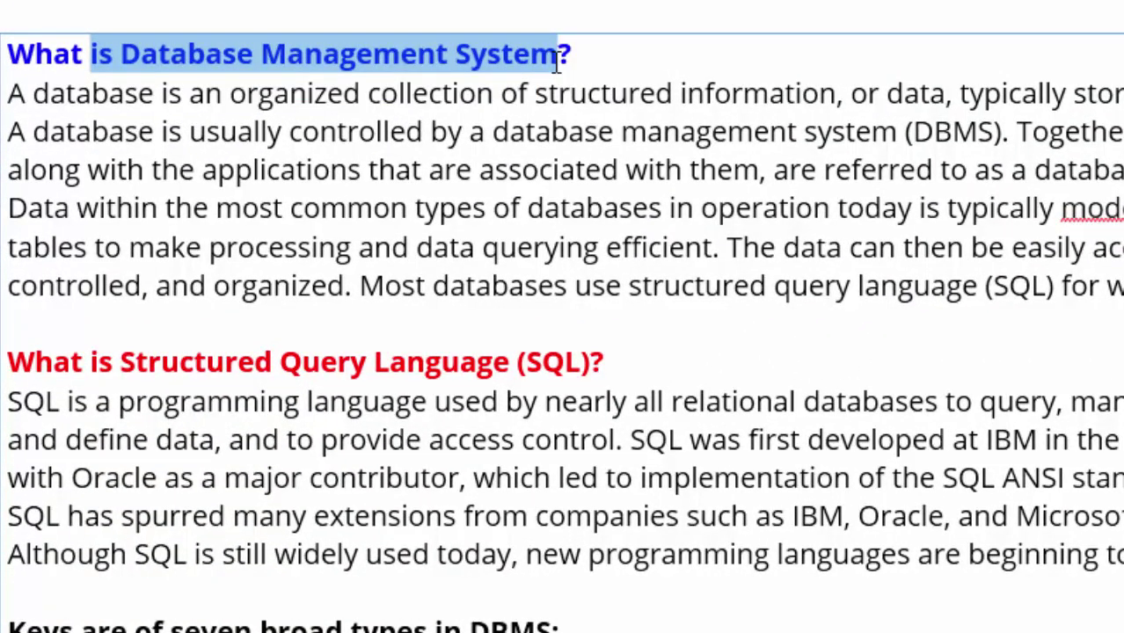
pyautogui.click(558, 63)
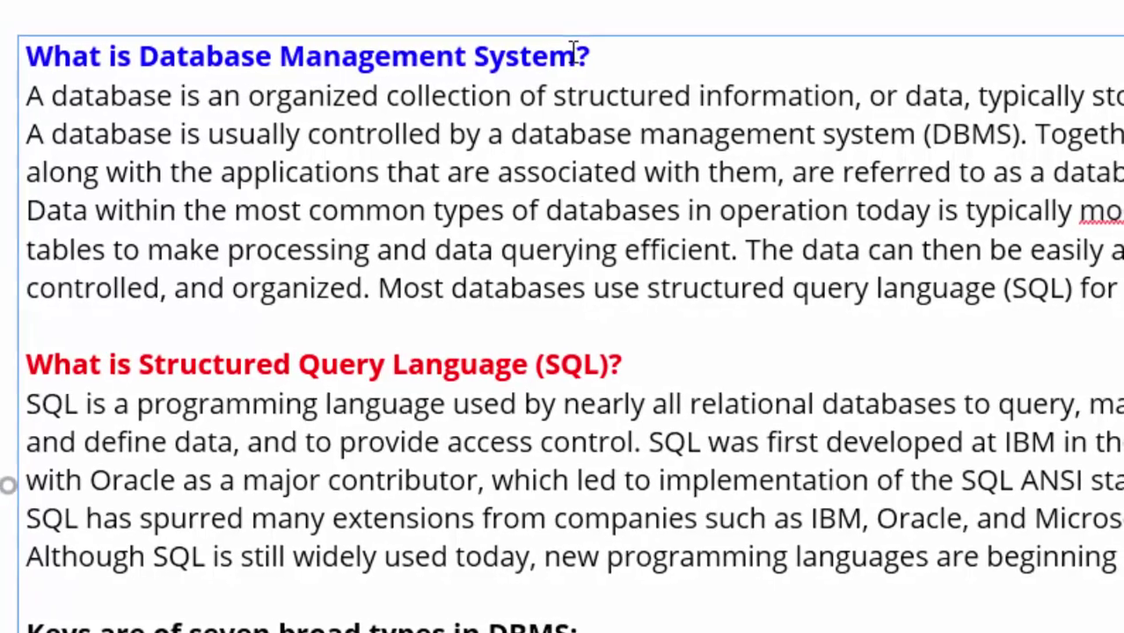
pyautogui.doubleClick(558, 59)
pyautogui.moveTo(463, 78); pyautogui.dragTo(255, 77)
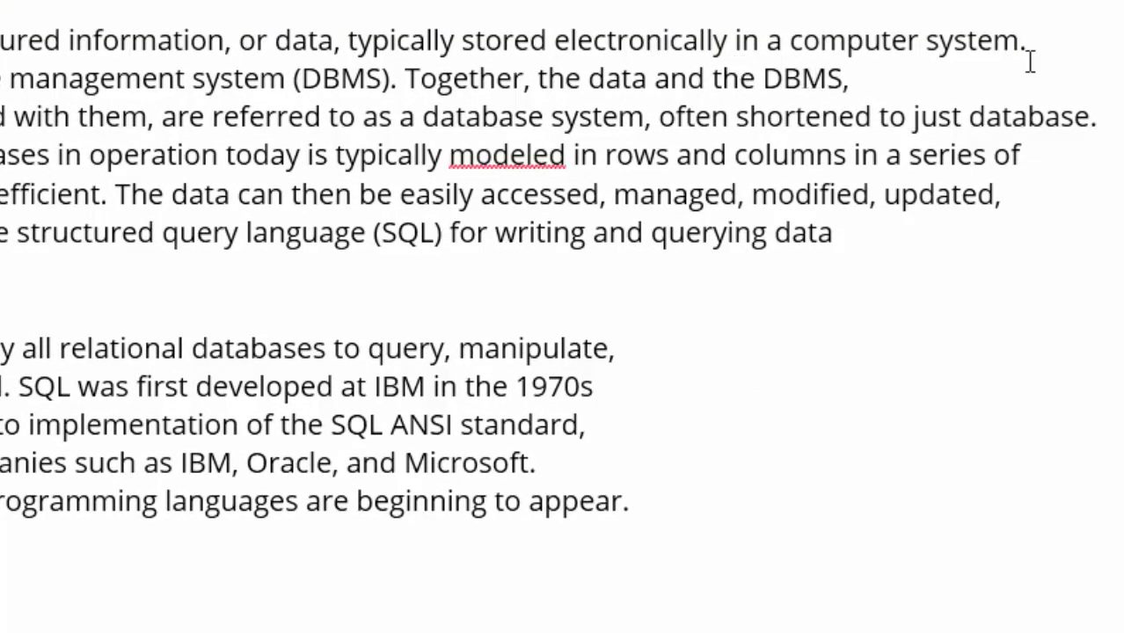
# Highlight the second line of the DBMS definition
pyautogui.moveTo(1037, 42)
pyautogui.mouseDown()
pyautogui.moveTo(239, 42)
pyautogui.moveTo(620, 86)
pyautogui.mouseUp()
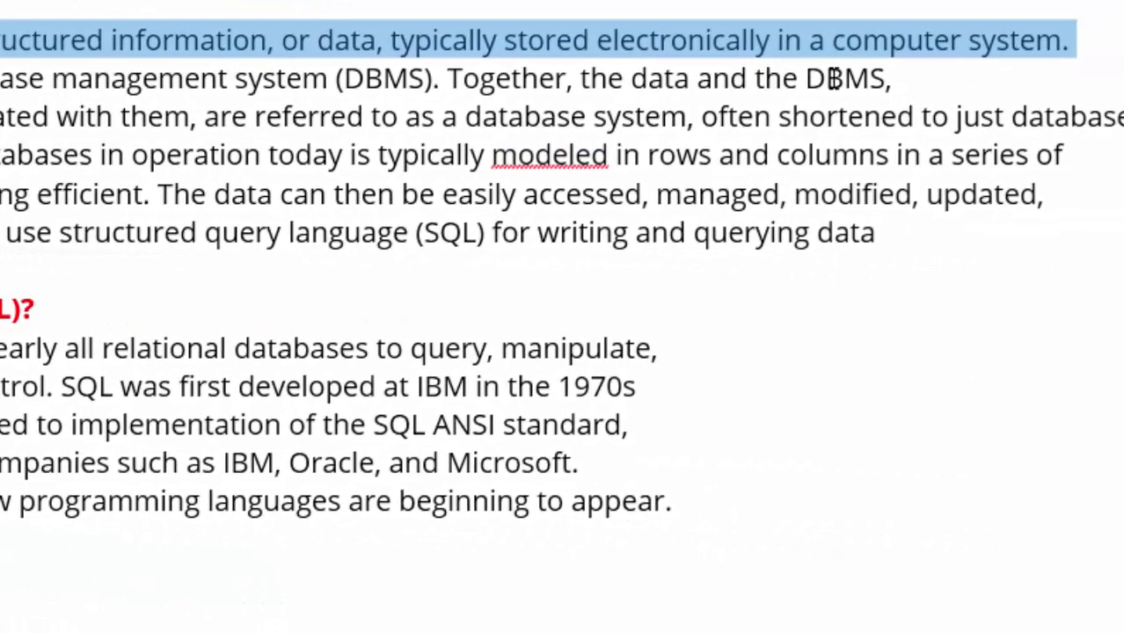
pyautogui.moveTo(893, 78); pyautogui.dragTo(345, 77)
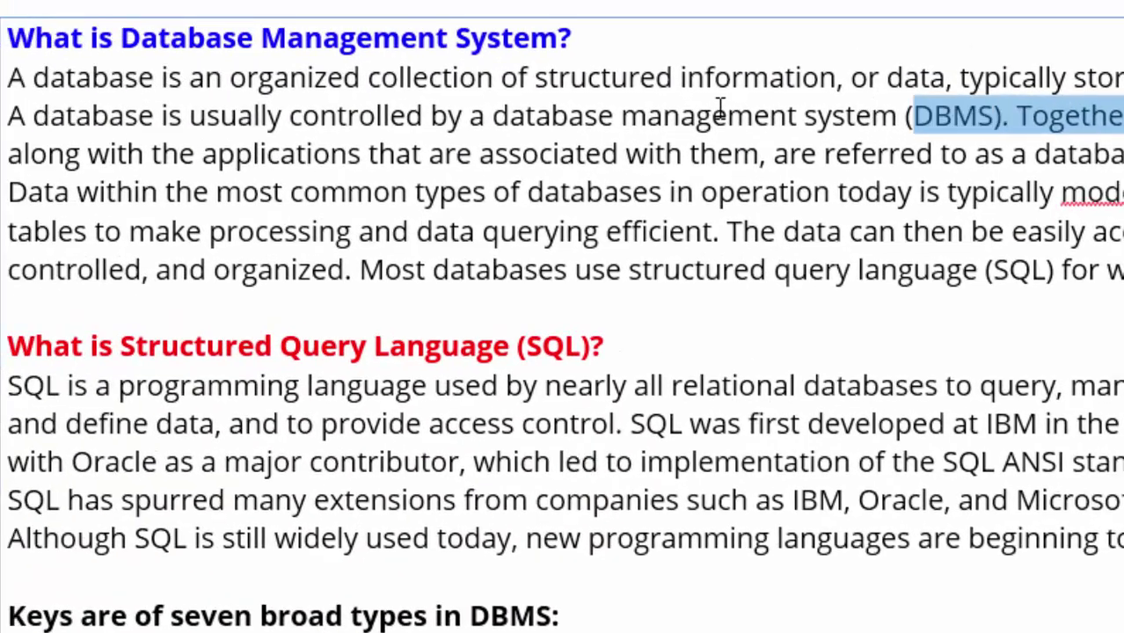
pyautogui.moveTo(7, 154); pyautogui.dragTo(7, 78)
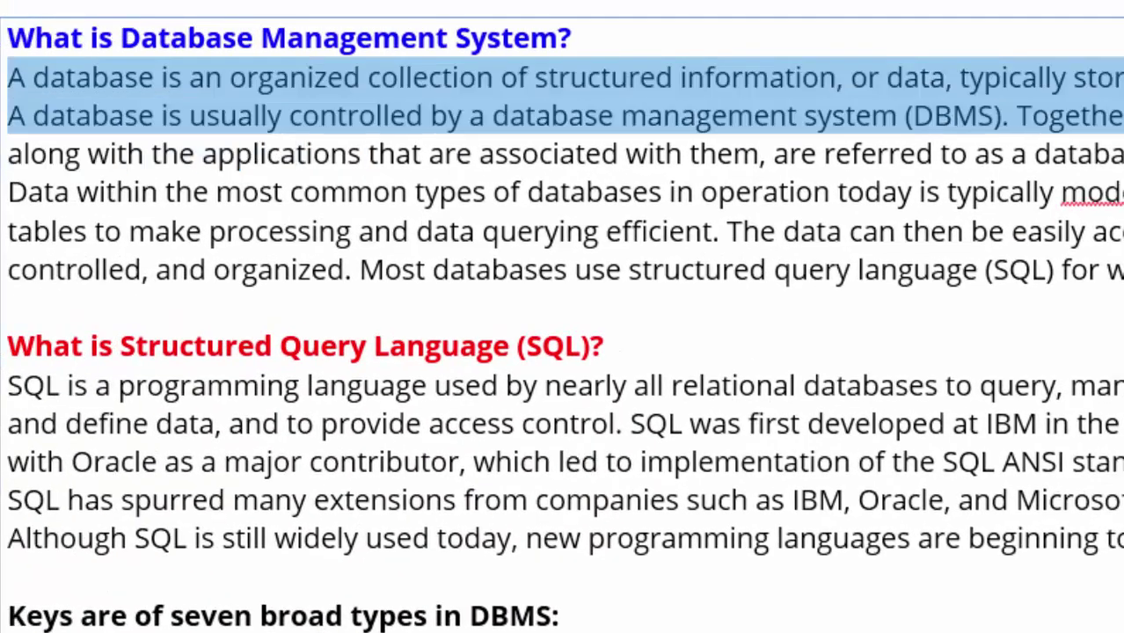
pyautogui.hotkey('shift', 'Down')
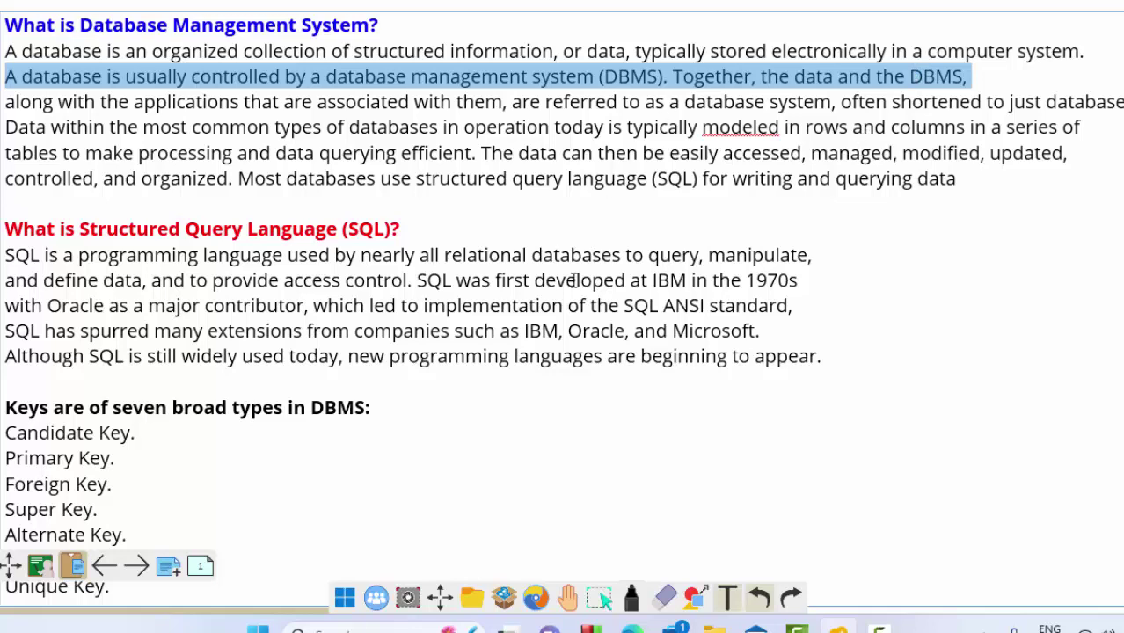
# Search 'el' in the Start menu and launch Excel
pyautogui.click(258, 630)
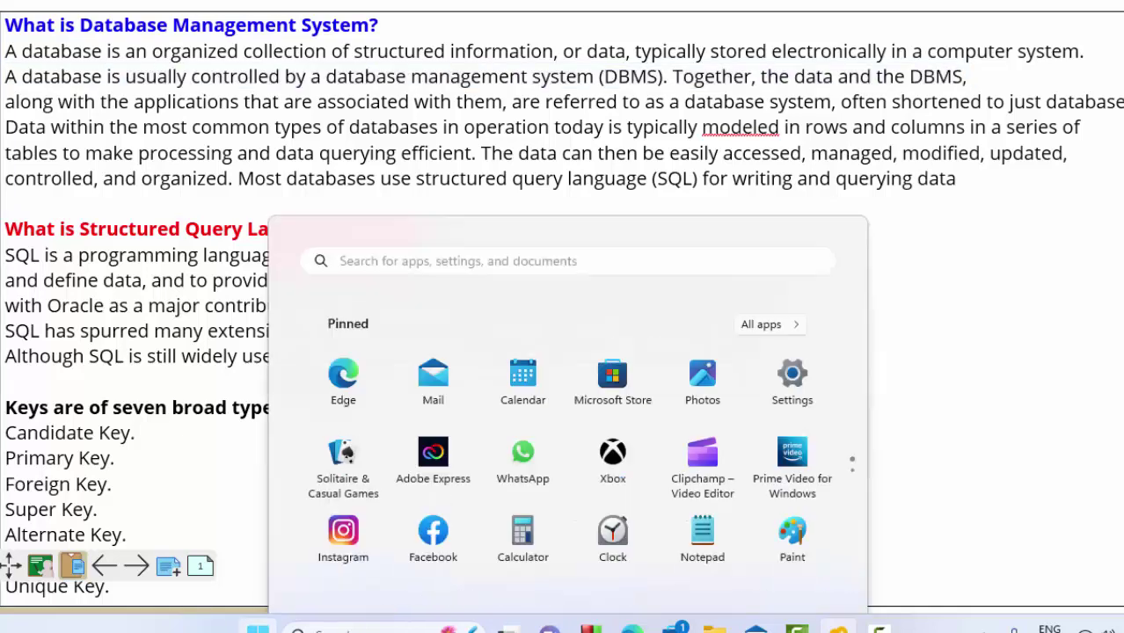
pyautogui.write('exc')
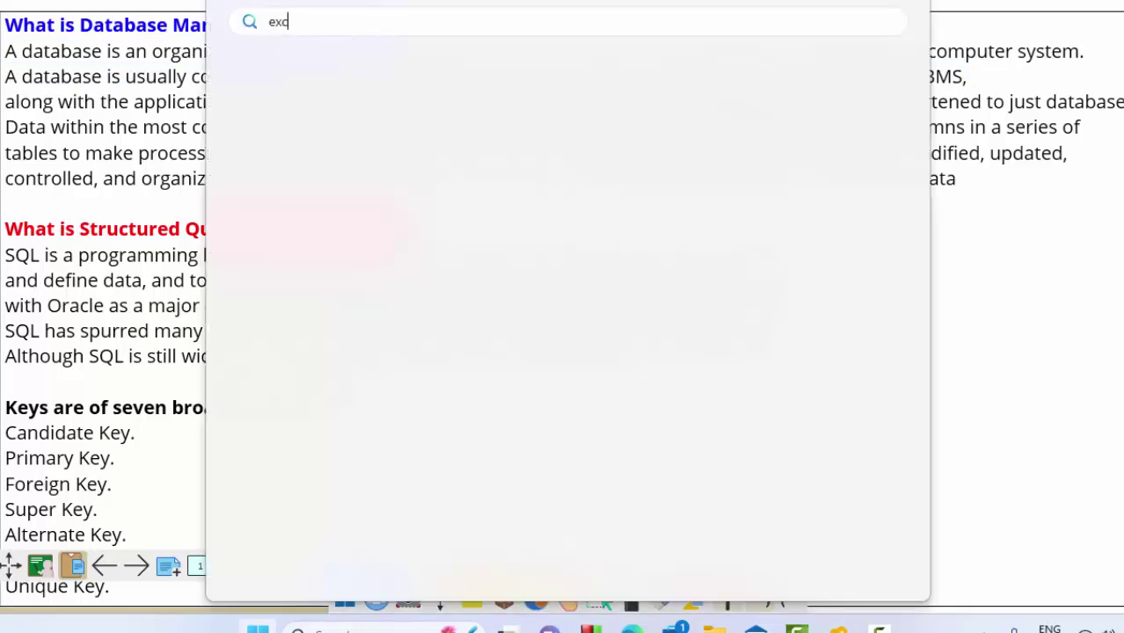
pyautogui.write('l')
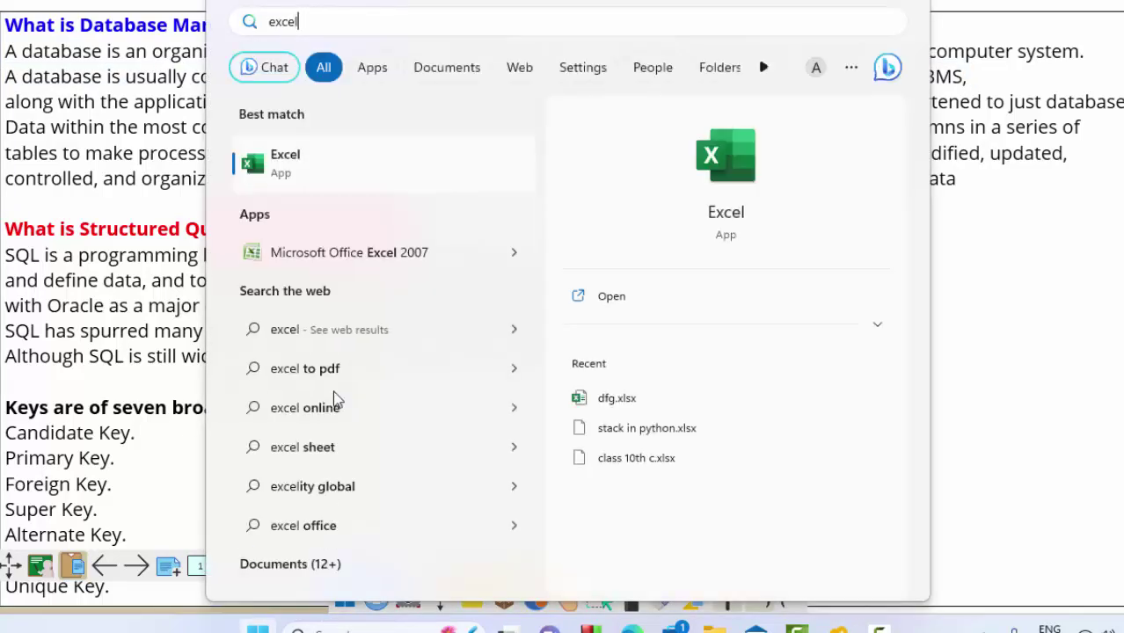
pyautogui.click(395, 161)
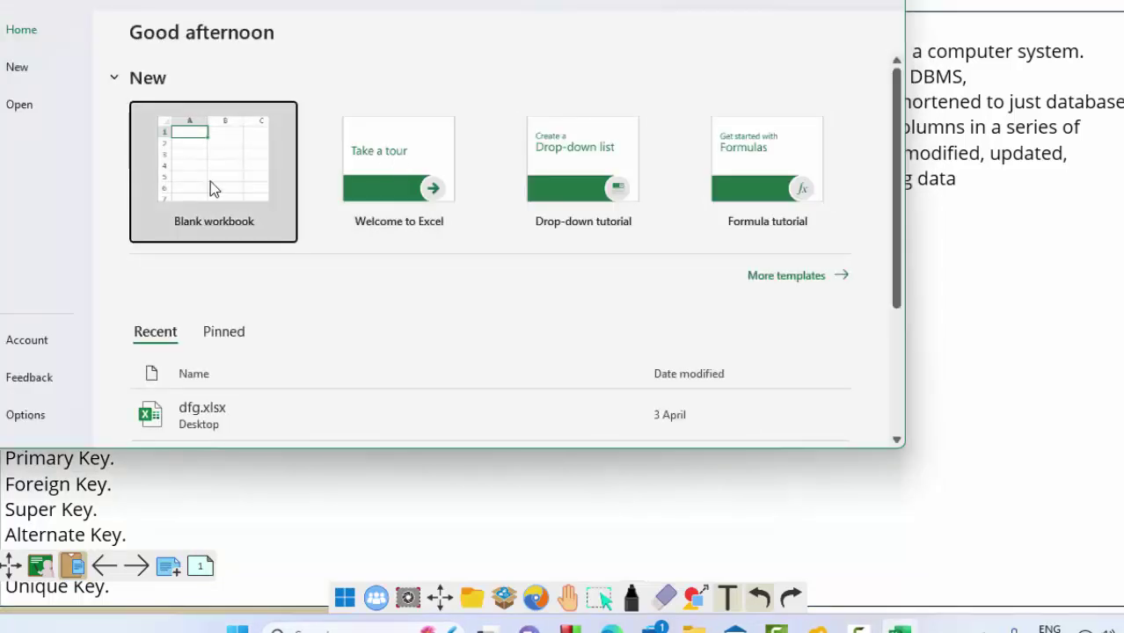
# Start a blank workbook and discard the recovered files
pyautogui.click(210, 182)
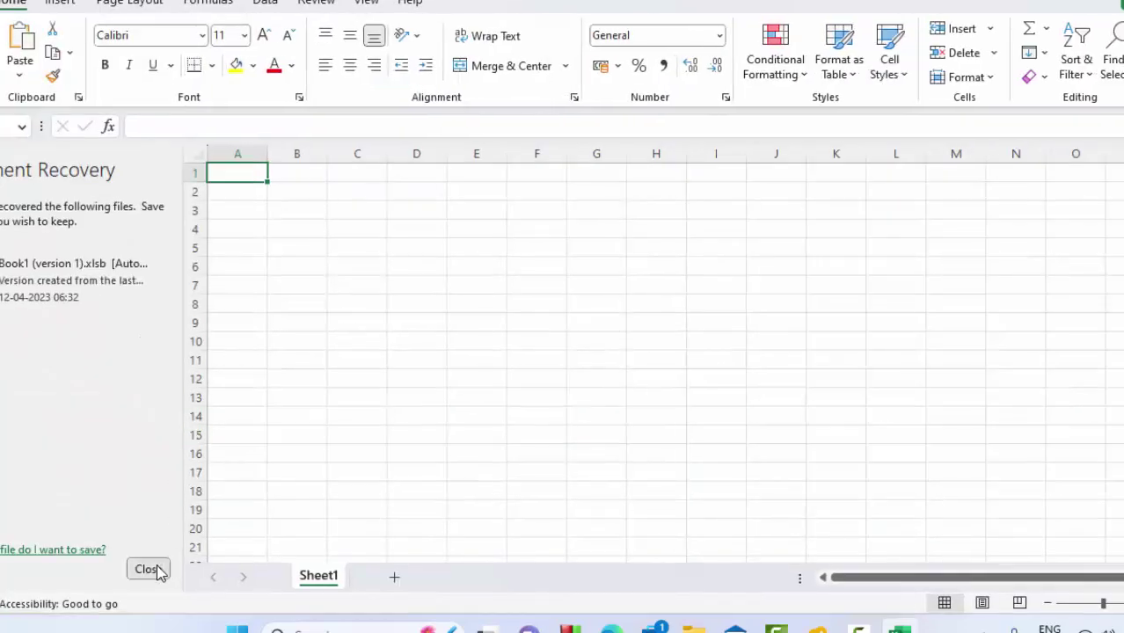
pyautogui.click(149, 569)
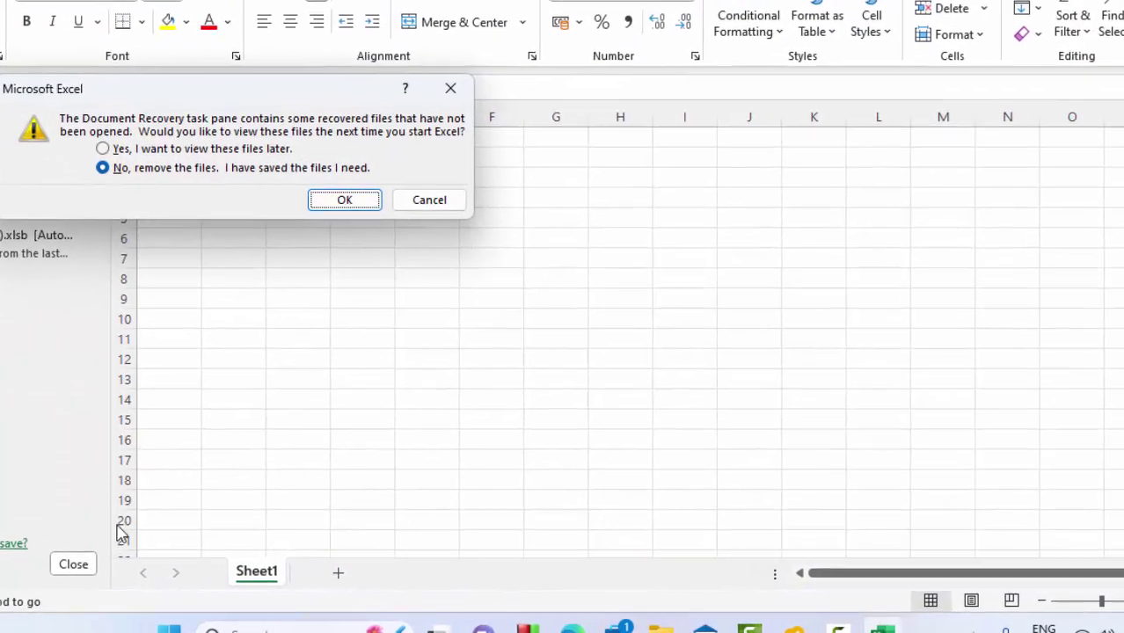
pyautogui.click(264, 151)
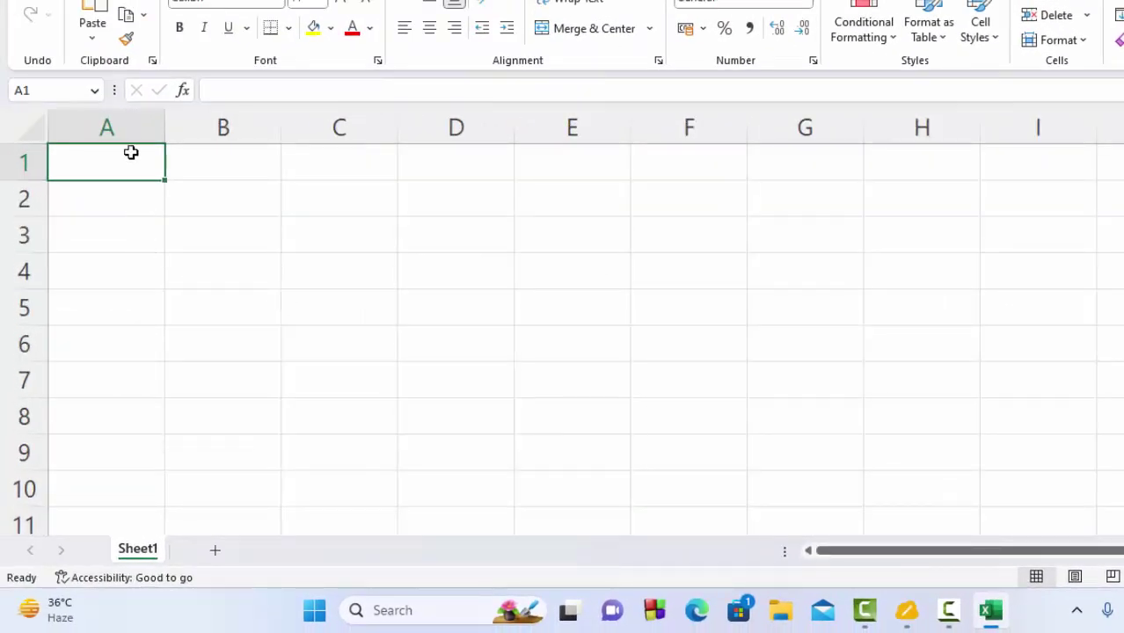
# Enter the heading Roll_number in A1 and widen column A to fit it
pyautogui.write('Roll_')
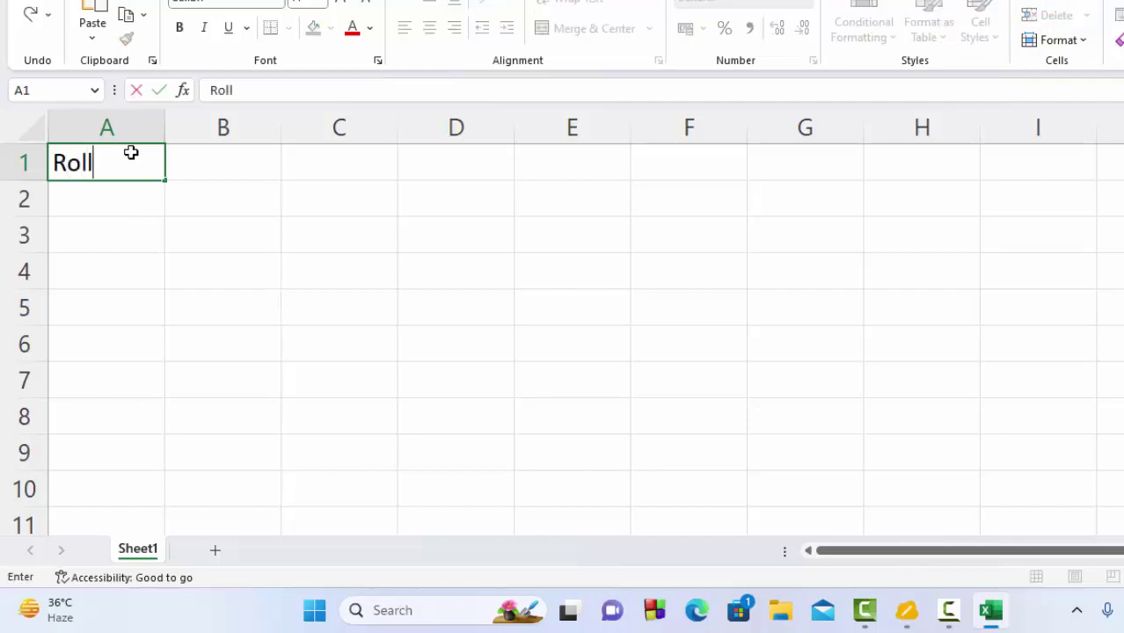
pyautogui.write('numb')
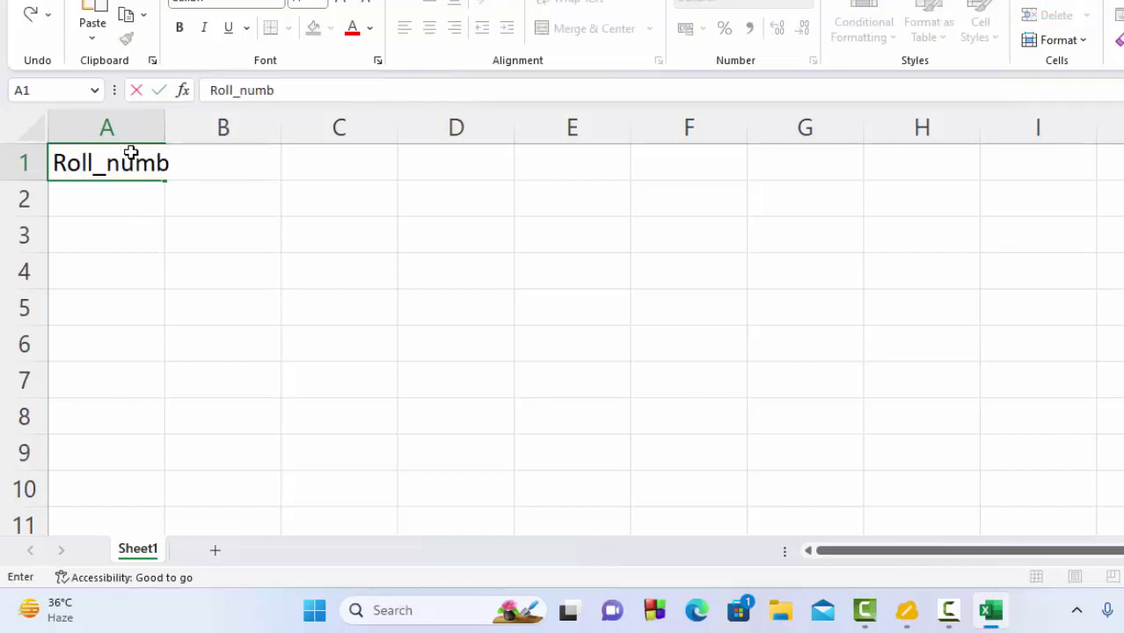
pyautogui.write('er')
pyautogui.click(125, 237)
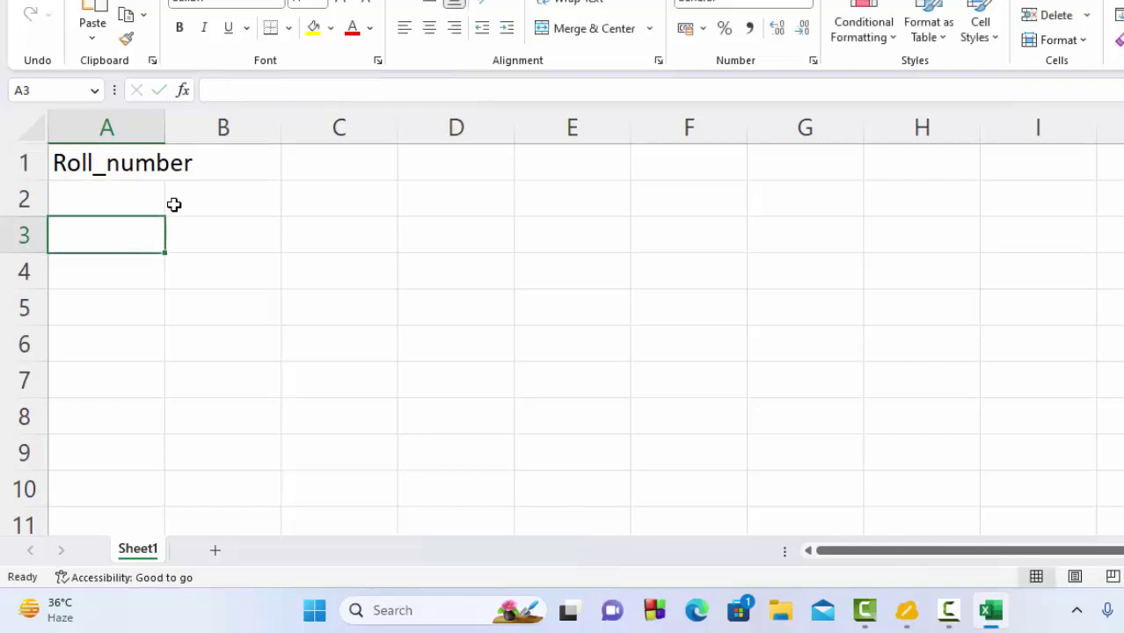
pyautogui.moveTo(164, 118); pyautogui.dragTo(215, 176)
# Enter roll numbers 1 and 2 in A2:A3 and fill the series down to 6
pyautogui.click(180, 199)
pyautogui.write('1')
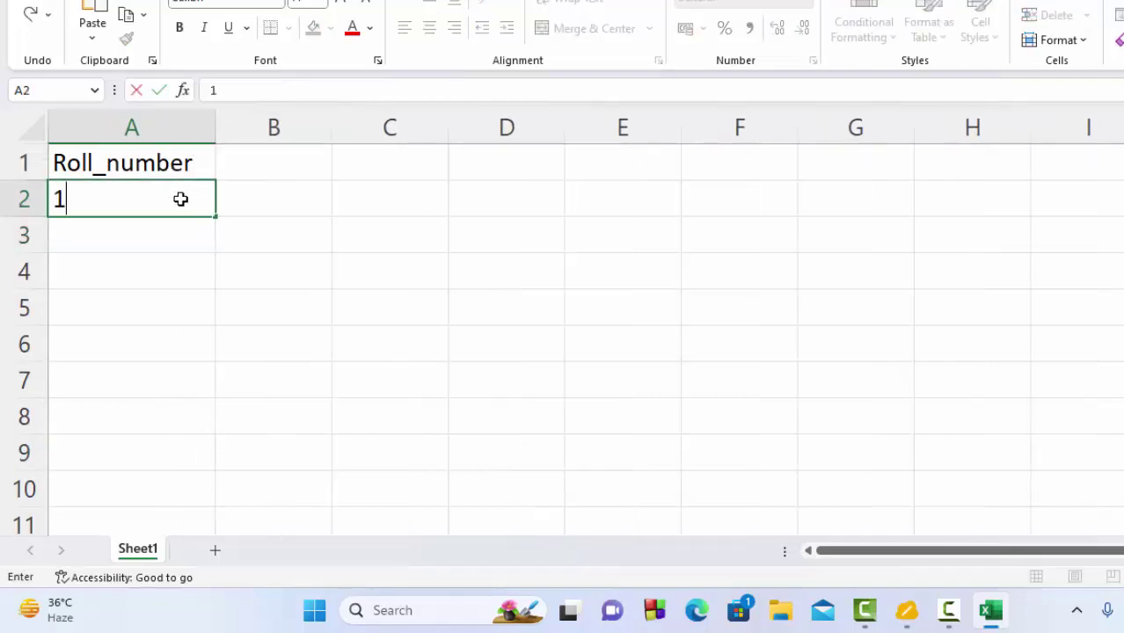
pyautogui.press('Return')
pyautogui.write('2')
pyautogui.click(150, 292)
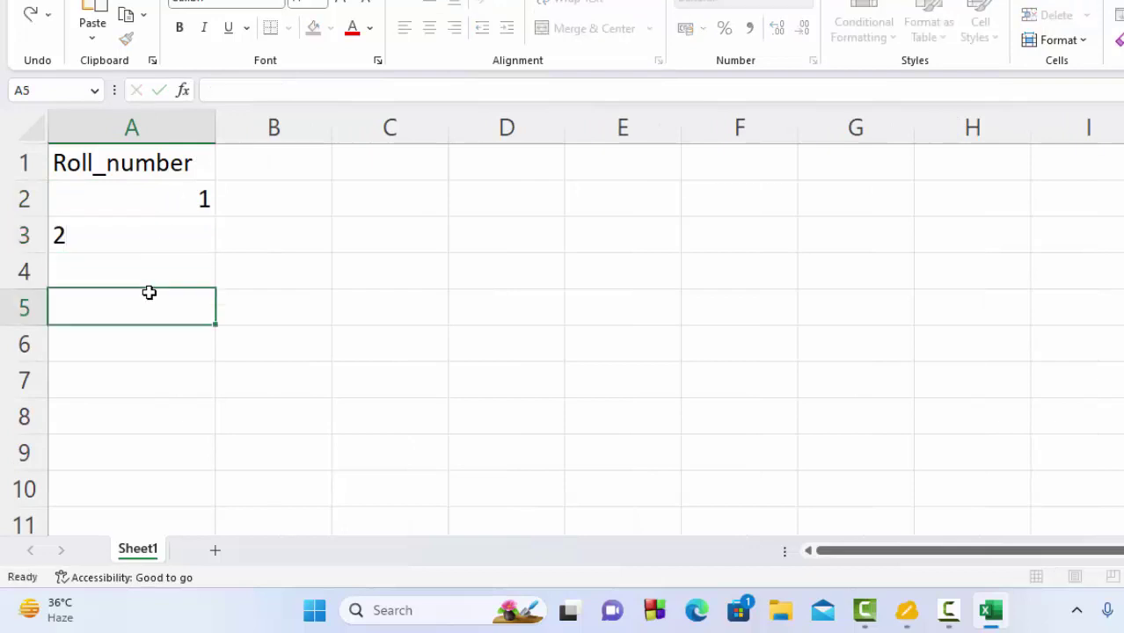
pyautogui.moveTo(157, 209)
pyautogui.mouseDown()
pyautogui.moveTo(167, 239)
pyautogui.moveTo(208, 282)
pyautogui.moveTo(209, 384)
pyautogui.mouseUp()
# Head column B 'Name of Studetns' and widen the column to fit
pyautogui.click(275, 168)
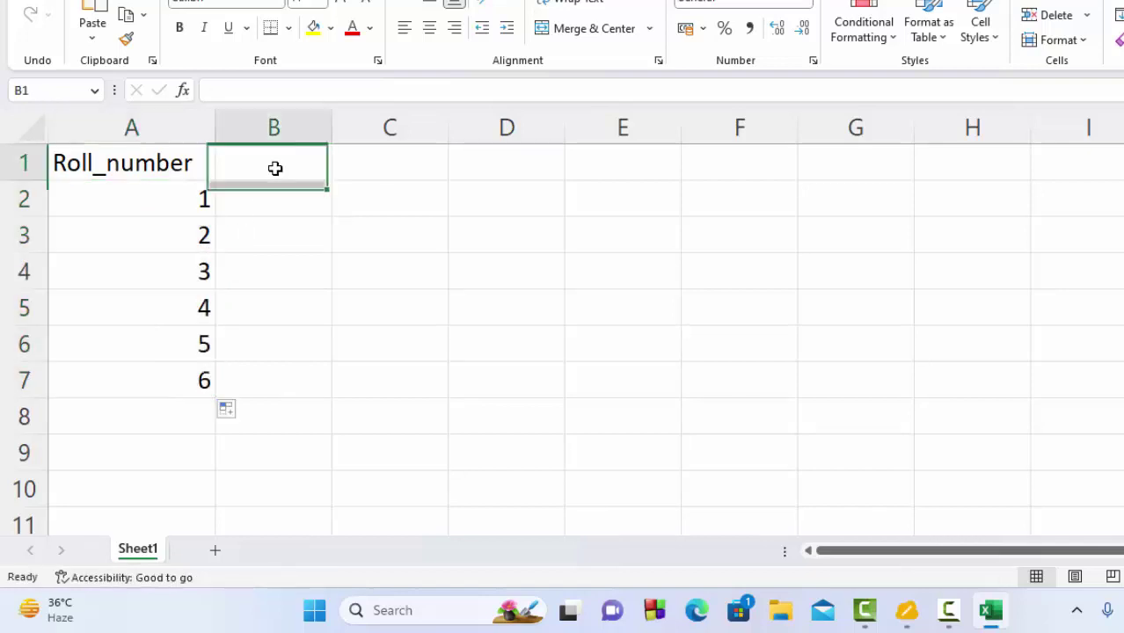
pyautogui.write('Name')
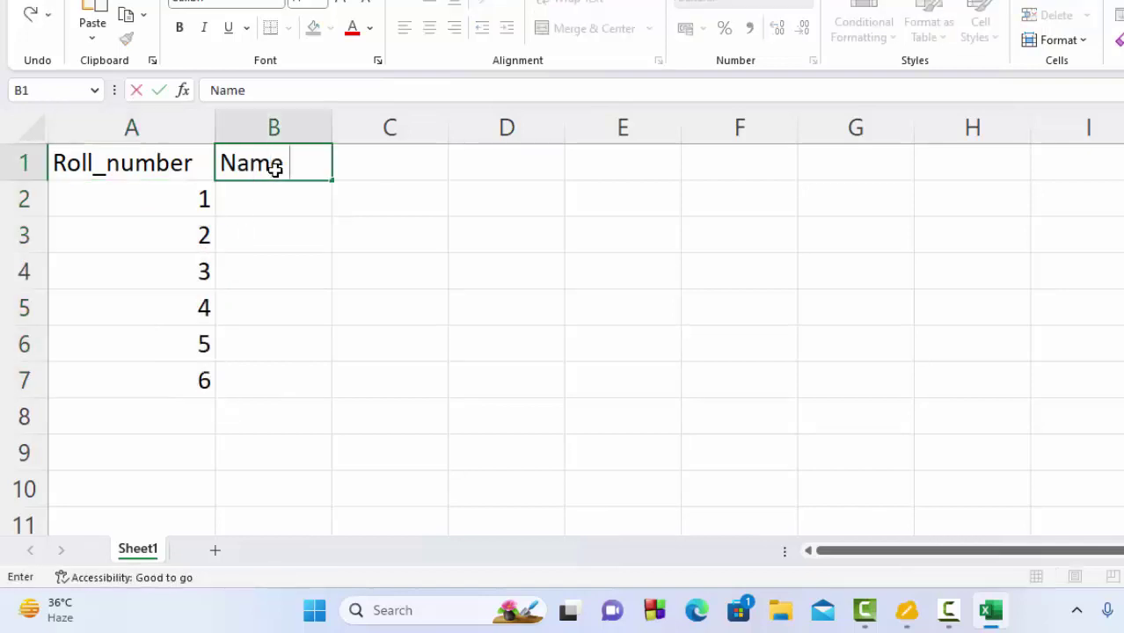
pyautogui.write(' of S')
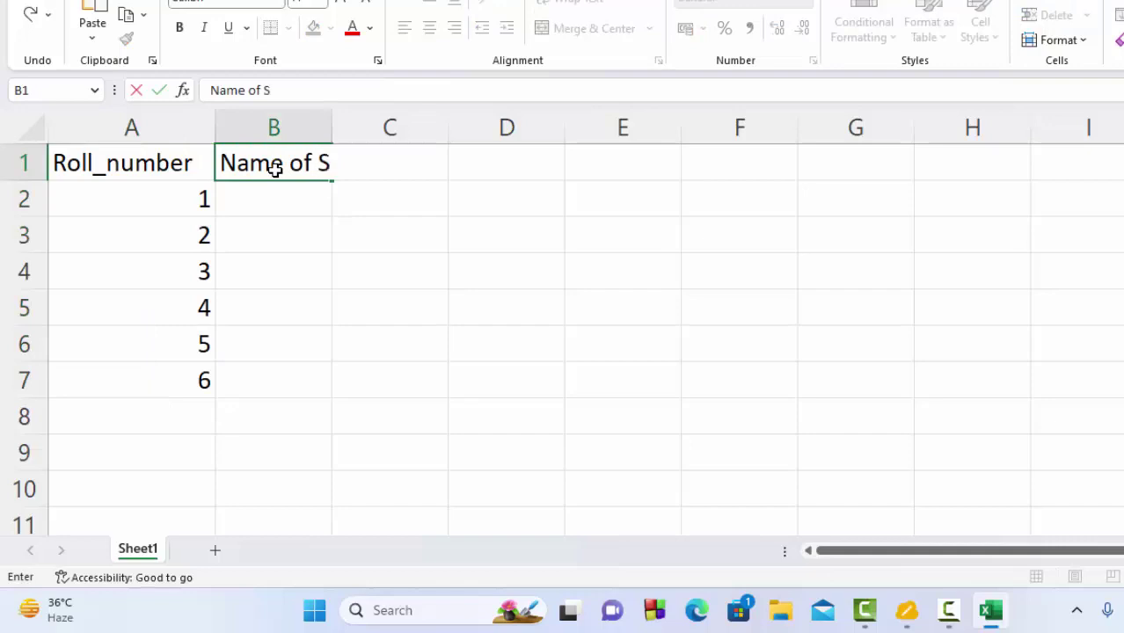
pyautogui.write('tudens')
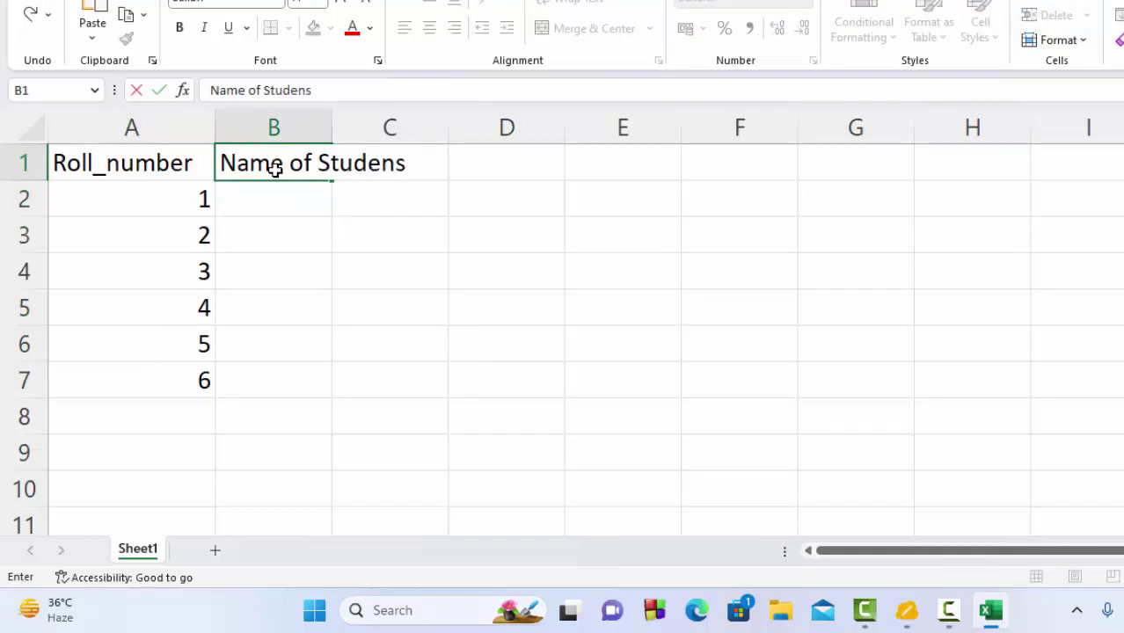
pyautogui.click(384, 165)
pyautogui.write('t')
pyautogui.click(358, 205)
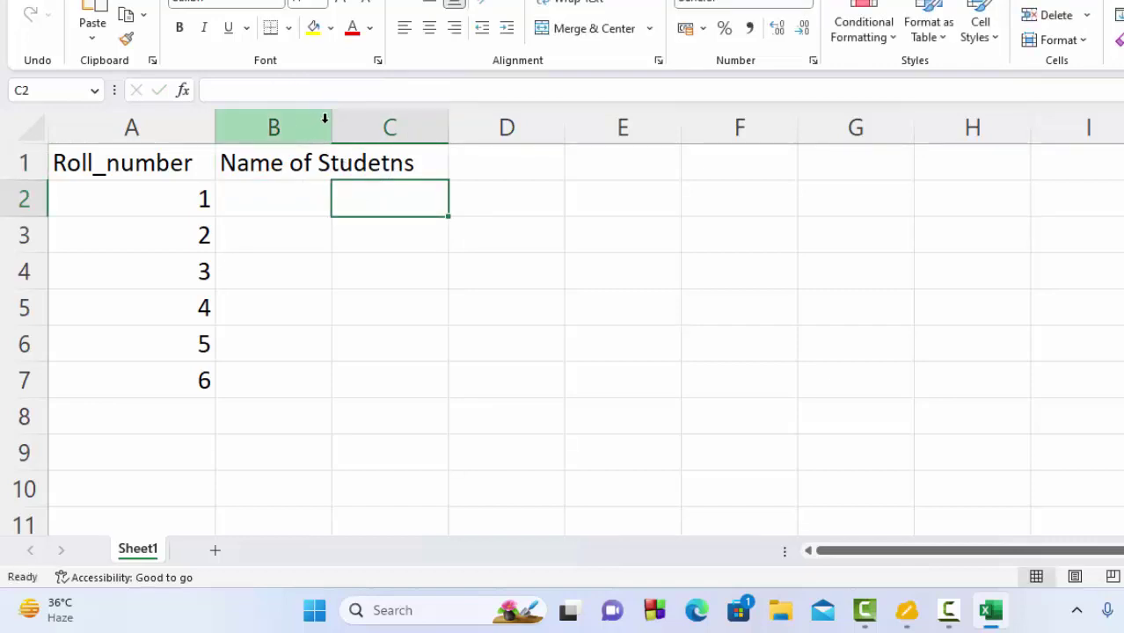
pyautogui.moveTo(333, 124); pyautogui.dragTo(451, 212)
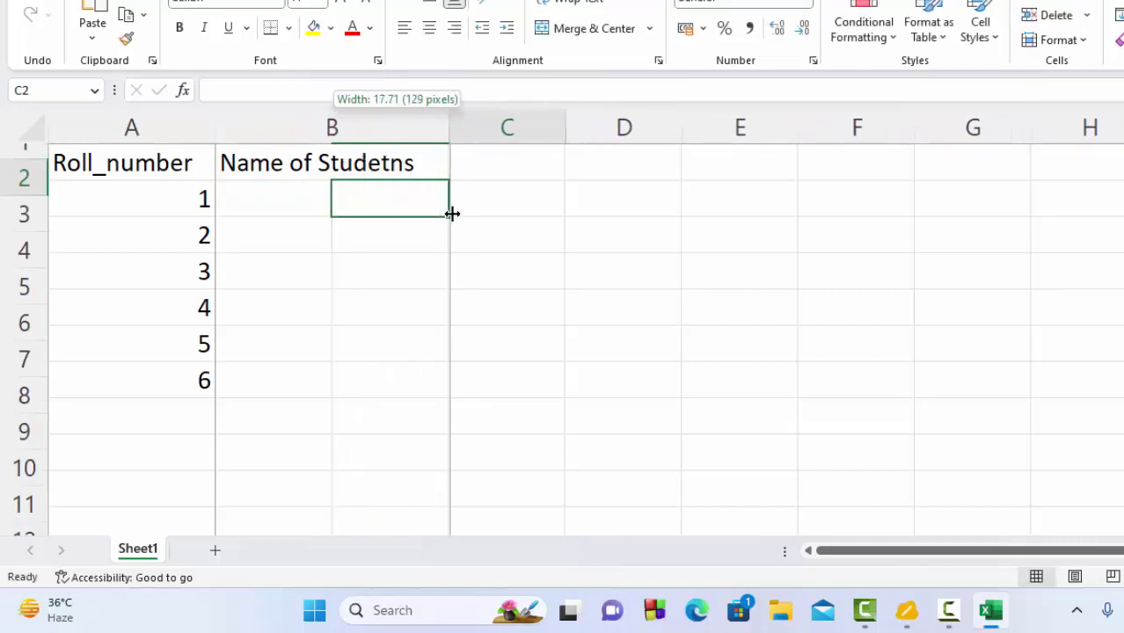
# Enter the names Ram, Shyam, Manoj, Sumit, Ram and Ram in B2:B7
pyautogui.click(316, 191)
pyautogui.write('R')
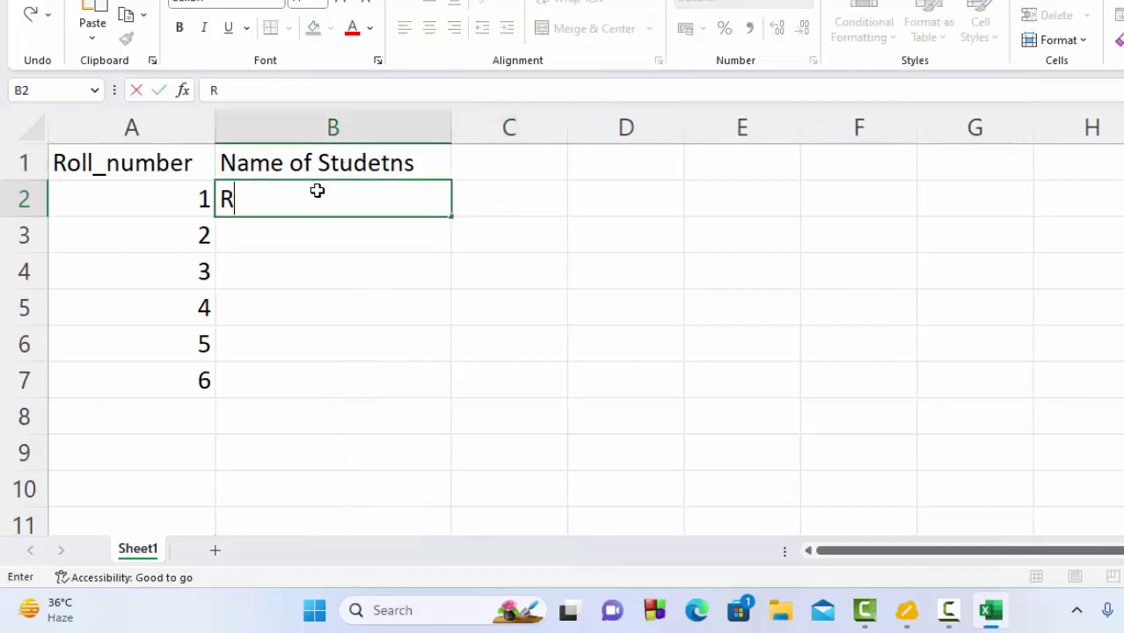
pyautogui.write('am')
pyautogui.press('Return')
pyautogui.write('Shy')
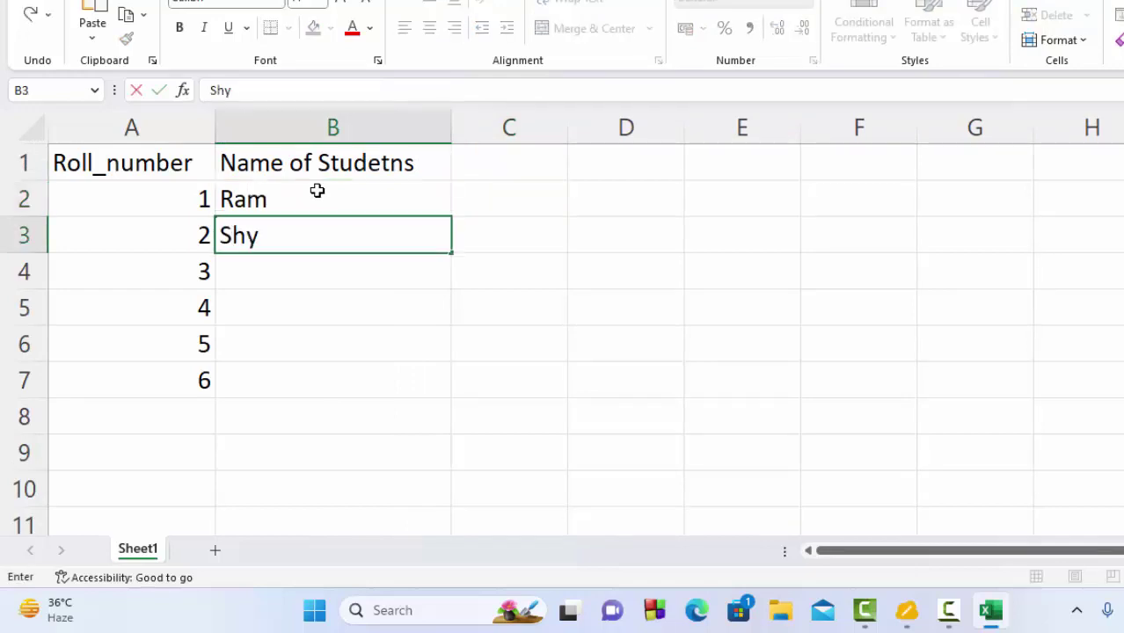
pyautogui.write('samm')
pyautogui.press('BackSpace')
pyautogui.press('BackSpace')
pyautogui.press('BackSpace')
pyautogui.press('BackSpace')
pyautogui.write('am')
pyautogui.press('Return')
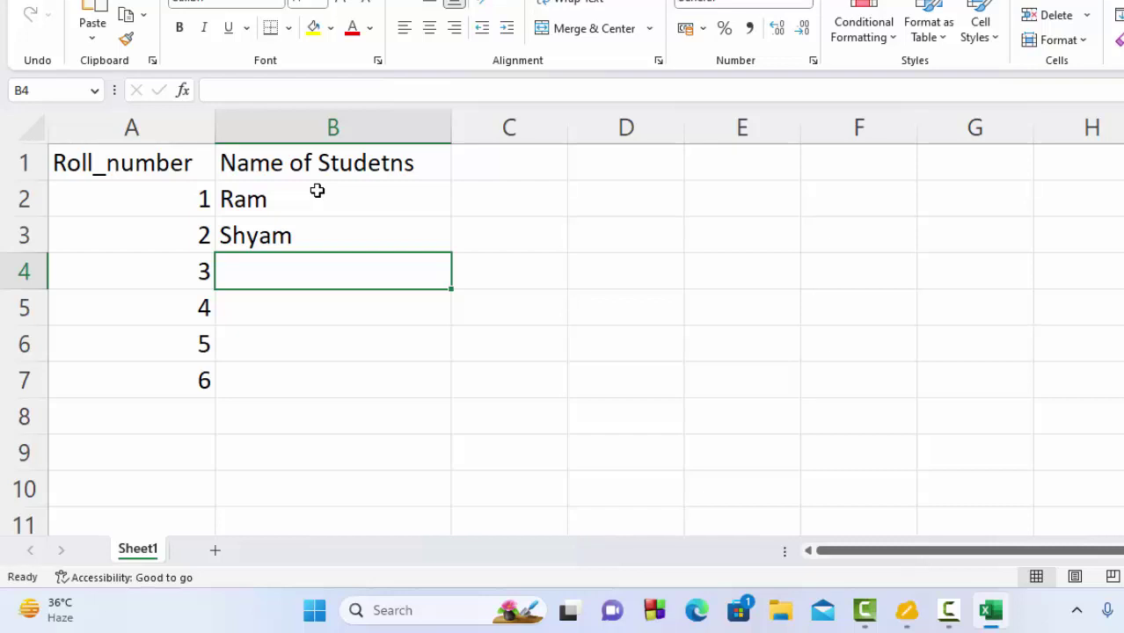
pyautogui.write('Manoj')
pyautogui.press('Return')
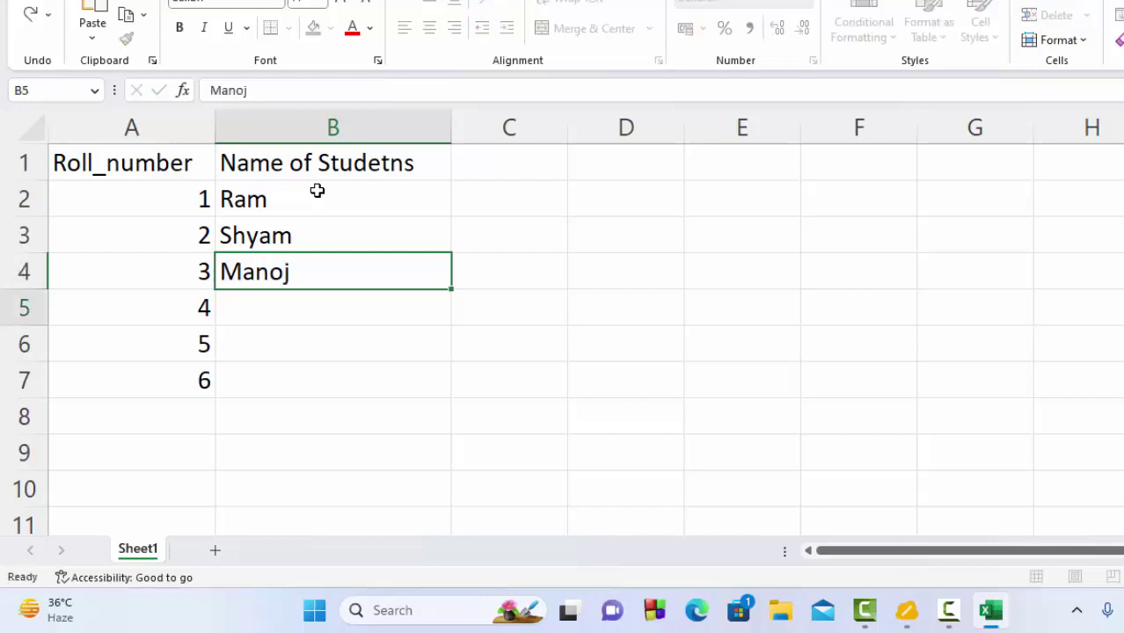
pyautogui.write('Sumi')
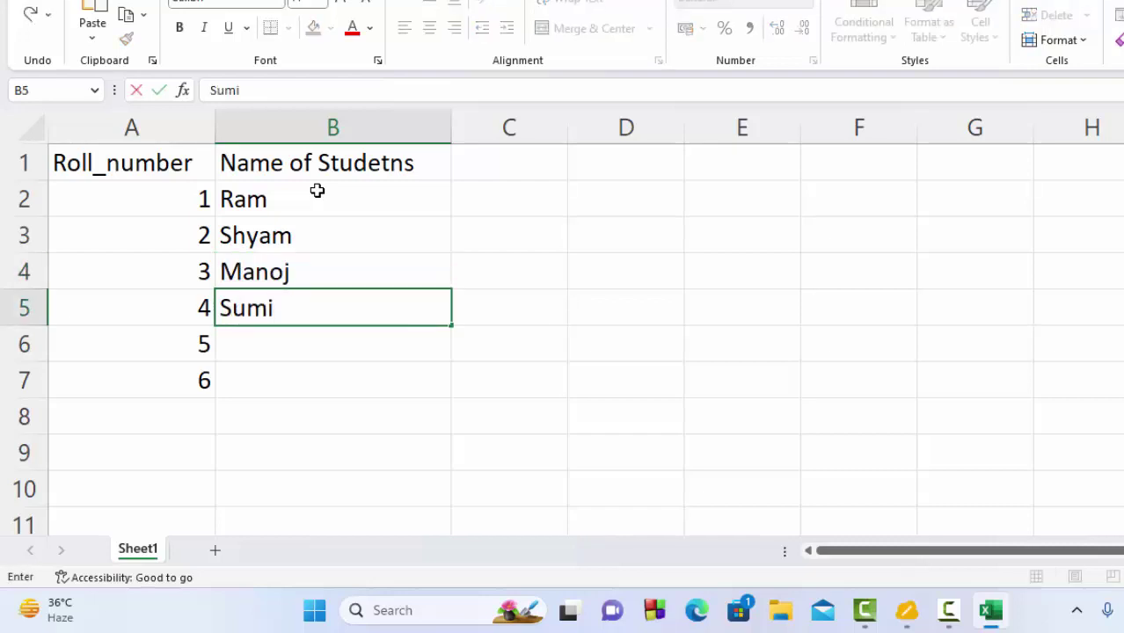
pyautogui.write('t')
pyautogui.press('Return')
pyautogui.write('R')
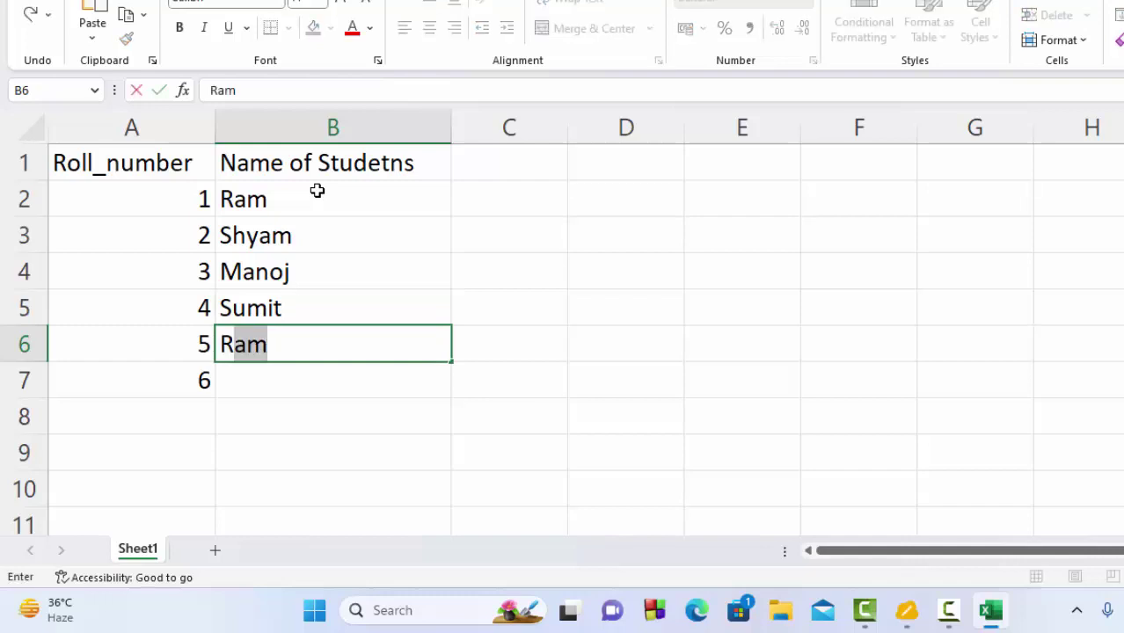
pyautogui.write('am')
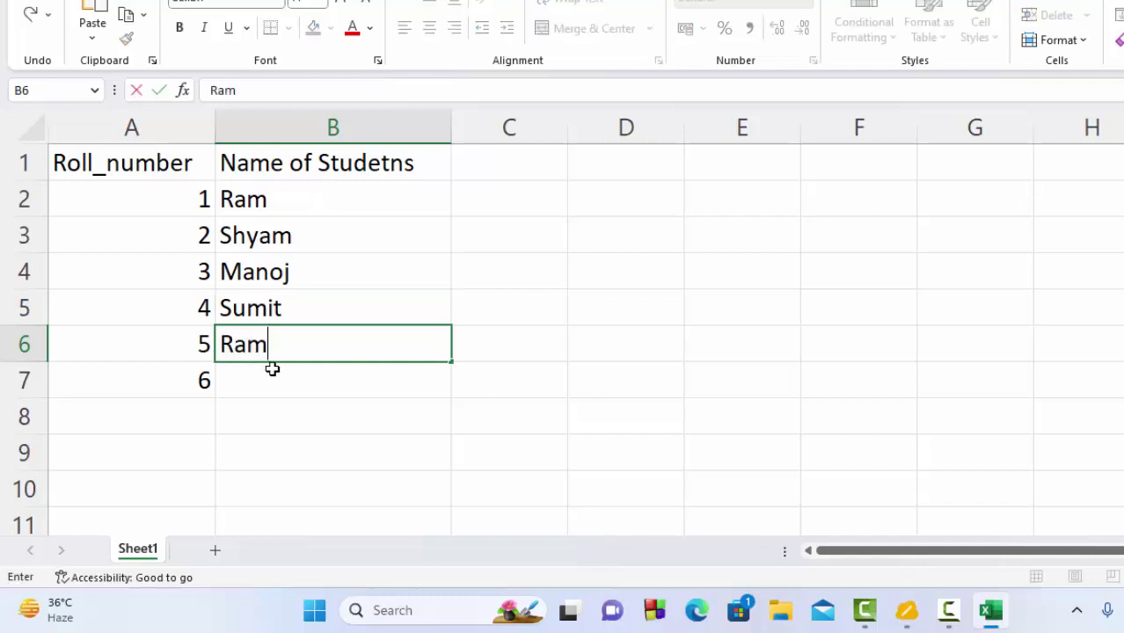
pyautogui.click(270, 377)
pyautogui.write('Ram')
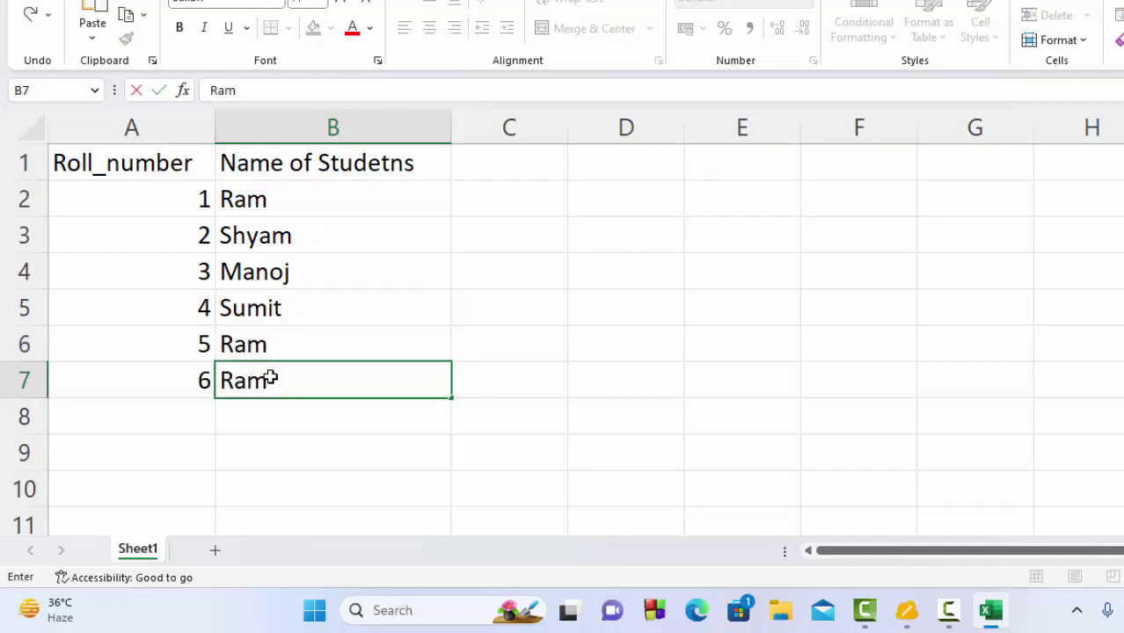
pyautogui.click(437, 342)
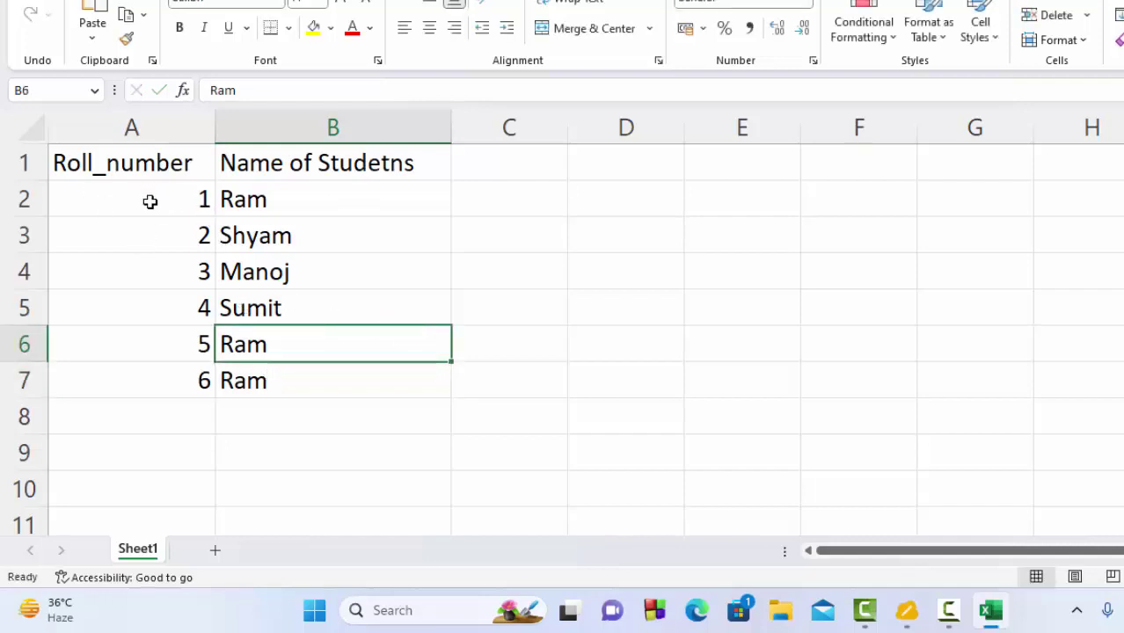
# Select A1:B7 and apply All Borders with Alt+H, B, A
pyautogui.click(160, 206)
pyautogui.moveTo(161, 206); pyautogui.dragTo(151, 365)
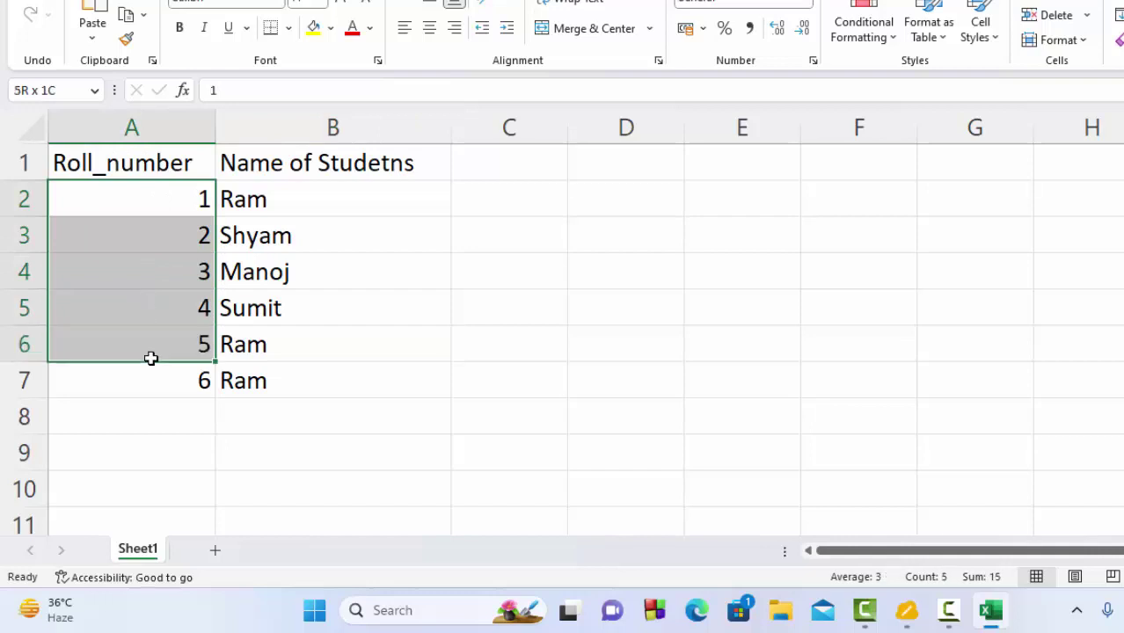
pyautogui.moveTo(137, 163); pyautogui.dragTo(310, 377)
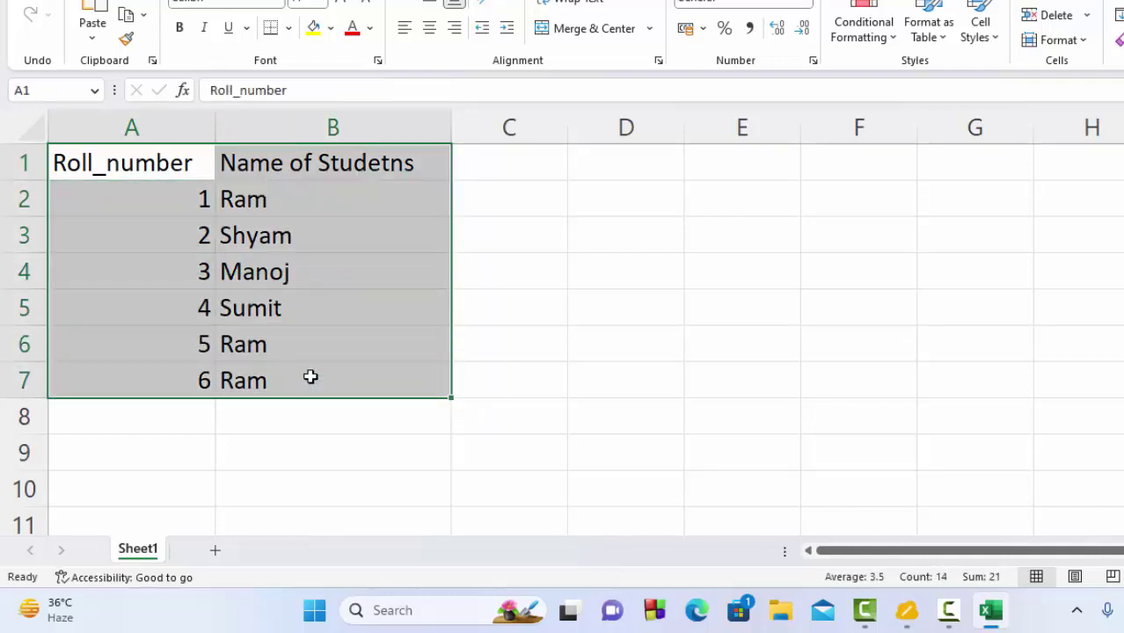
pyautogui.hotkey('alt', 'h')
pyautogui.press('b')
pyautogui.press('a')
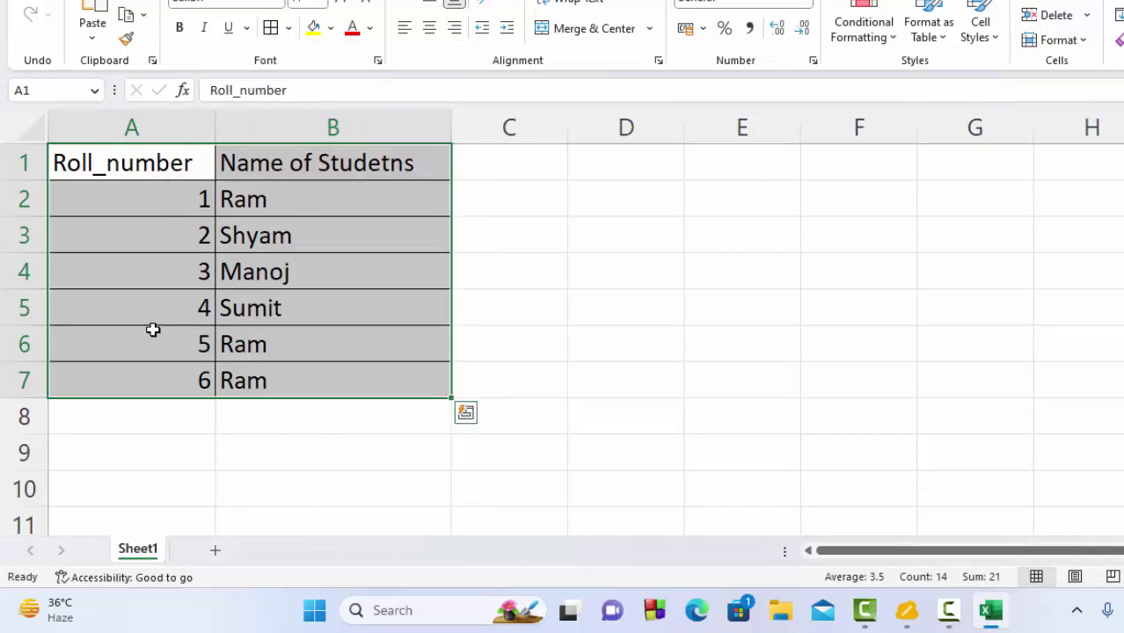
pyautogui.click(164, 261)
# Replace Manoj's roll number 3 with 1 in A4 and compare it with Ram's
pyautogui.press('BackSpace')
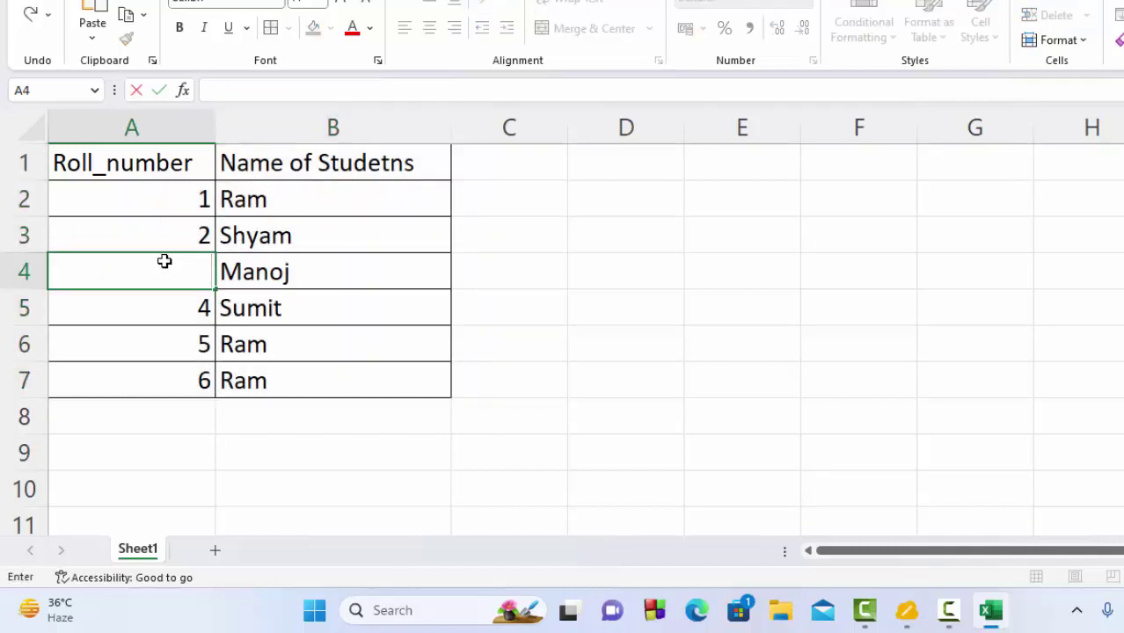
pyautogui.write('1')
pyautogui.press('Return')
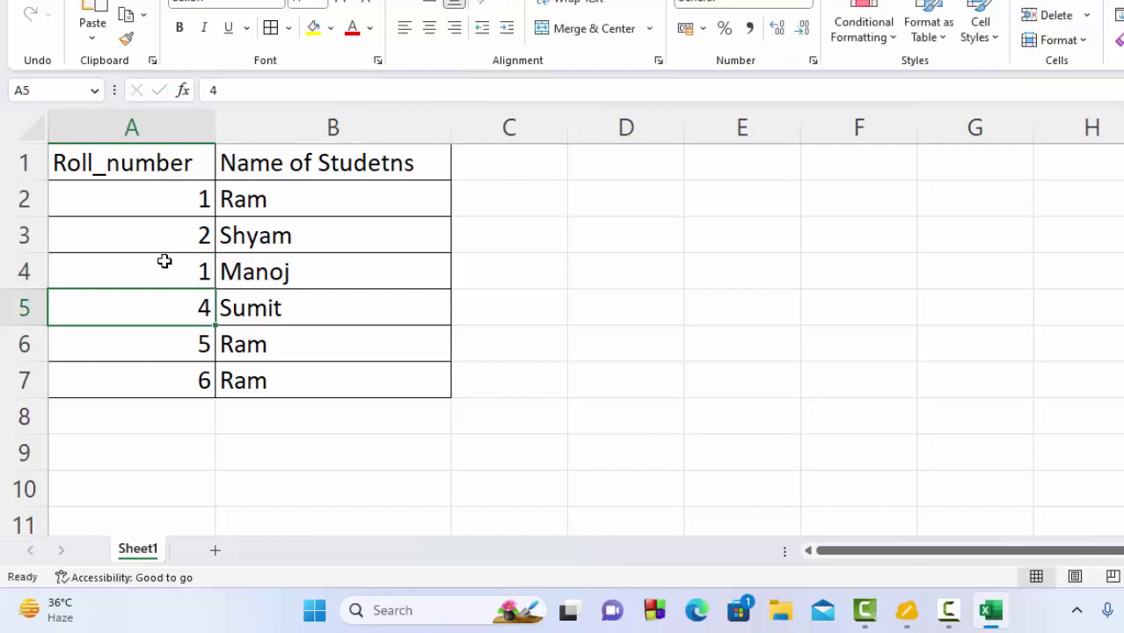
pyautogui.click(166, 195)
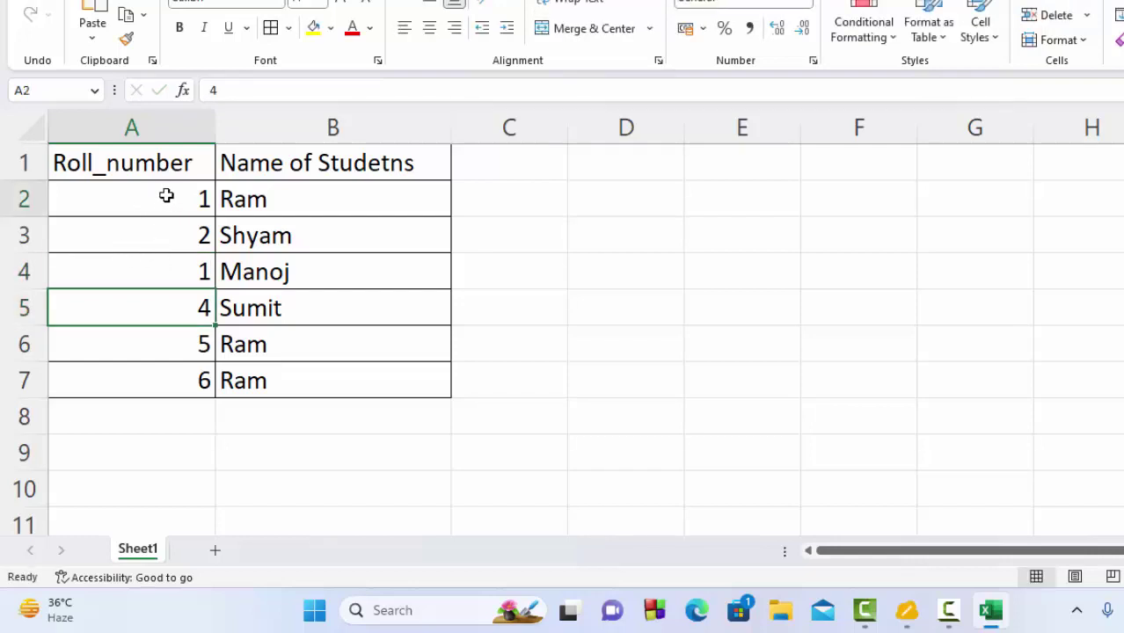
pyautogui.click(170, 259)
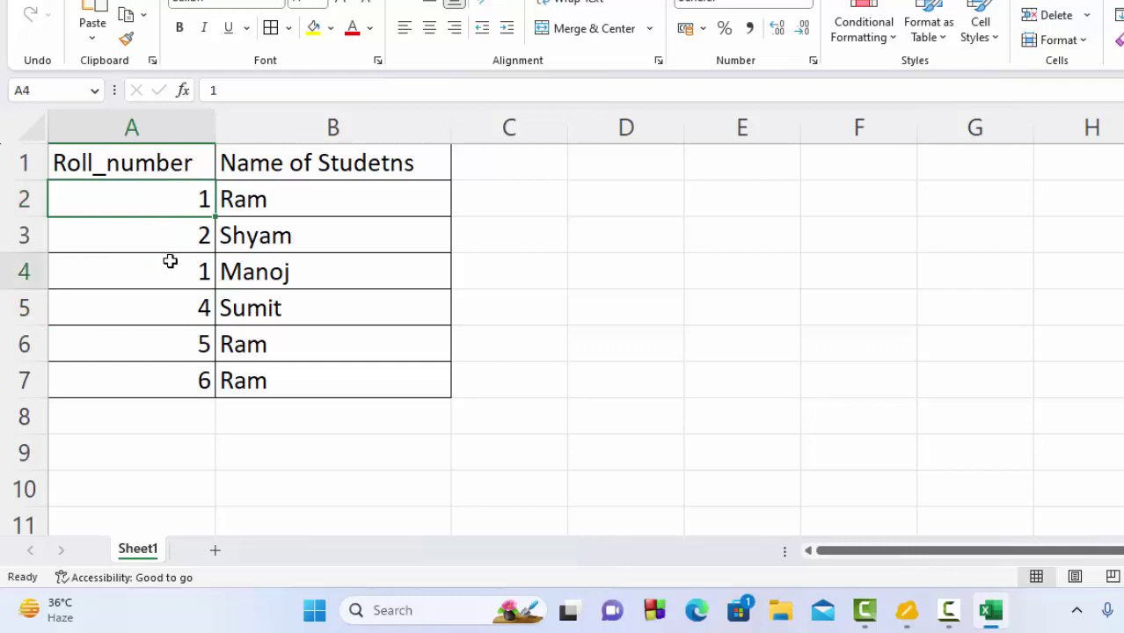
pyautogui.click(158, 189)
pyautogui.moveTo(23, 212); pyautogui.dragTo(25, 306)
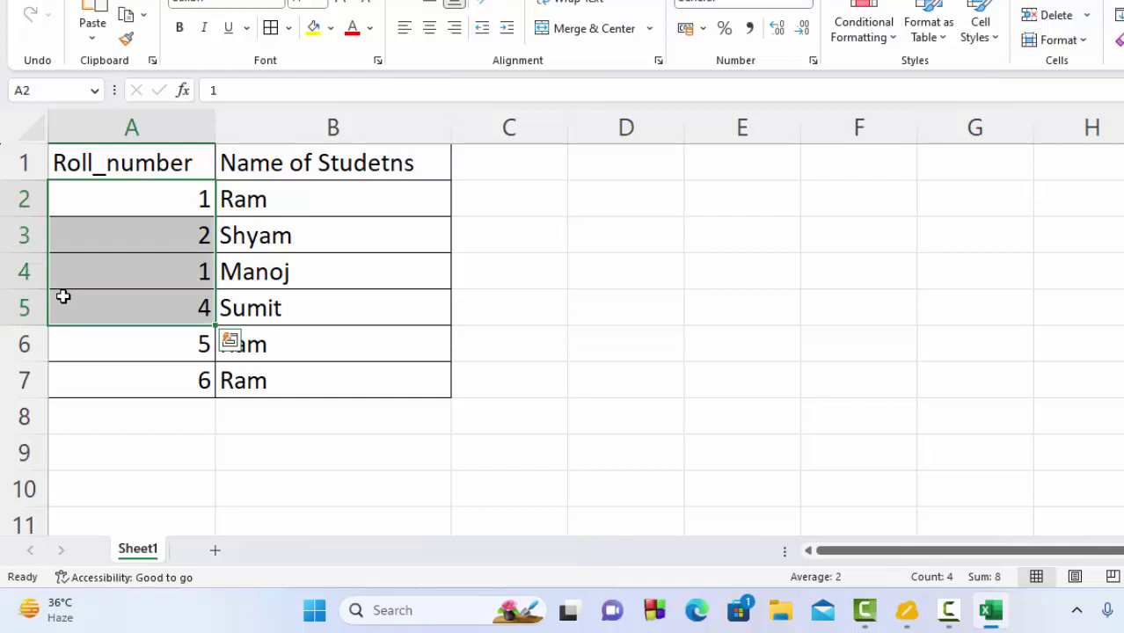
pyautogui.click(132, 200)
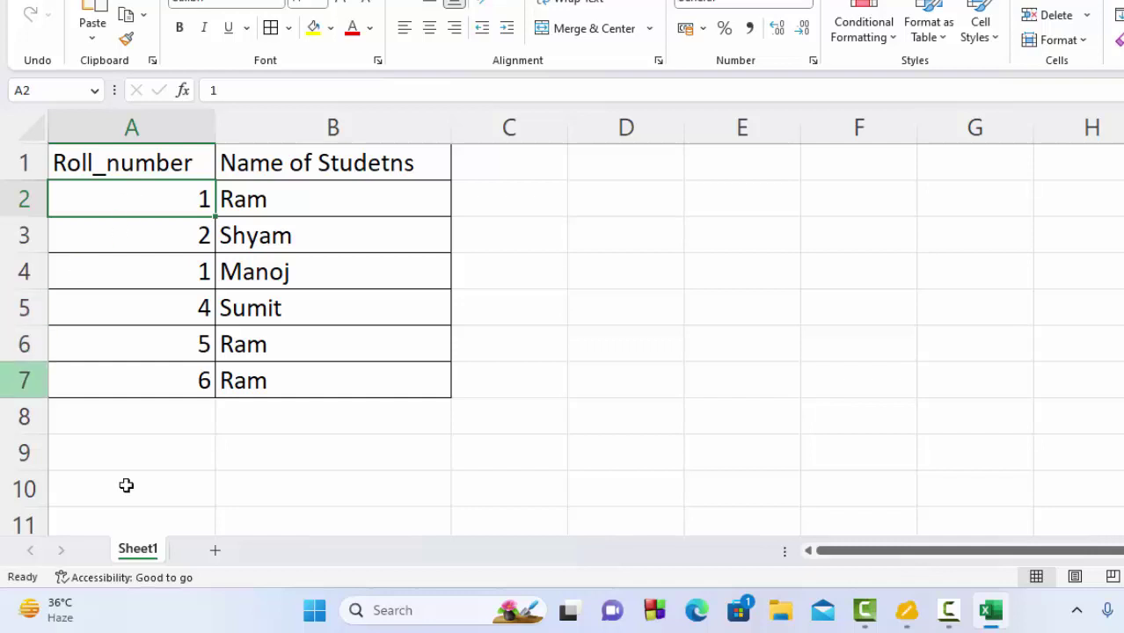
# Search 'access' in the Start menu and launch Microsoft Access
pyautogui.click(314, 611)
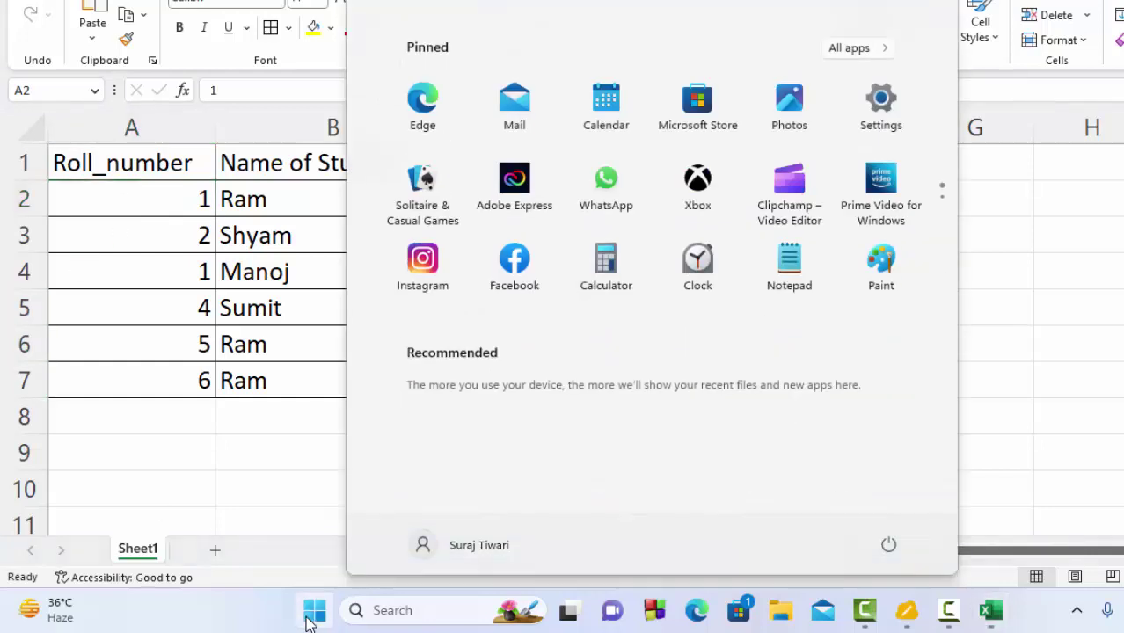
pyautogui.write('acc')
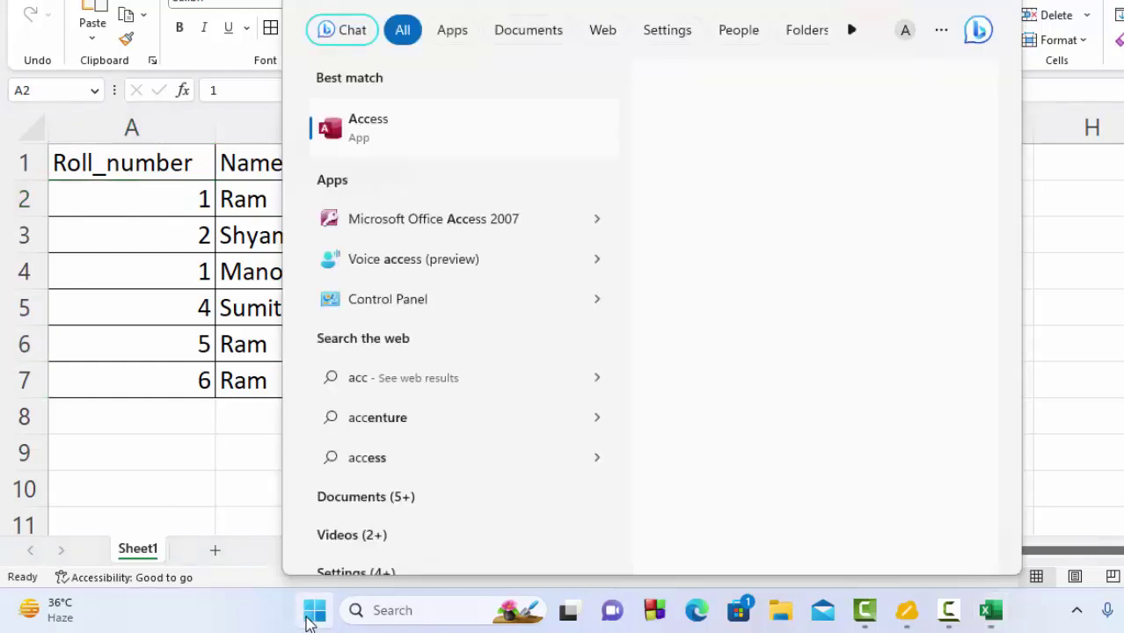
pyautogui.write('ess')
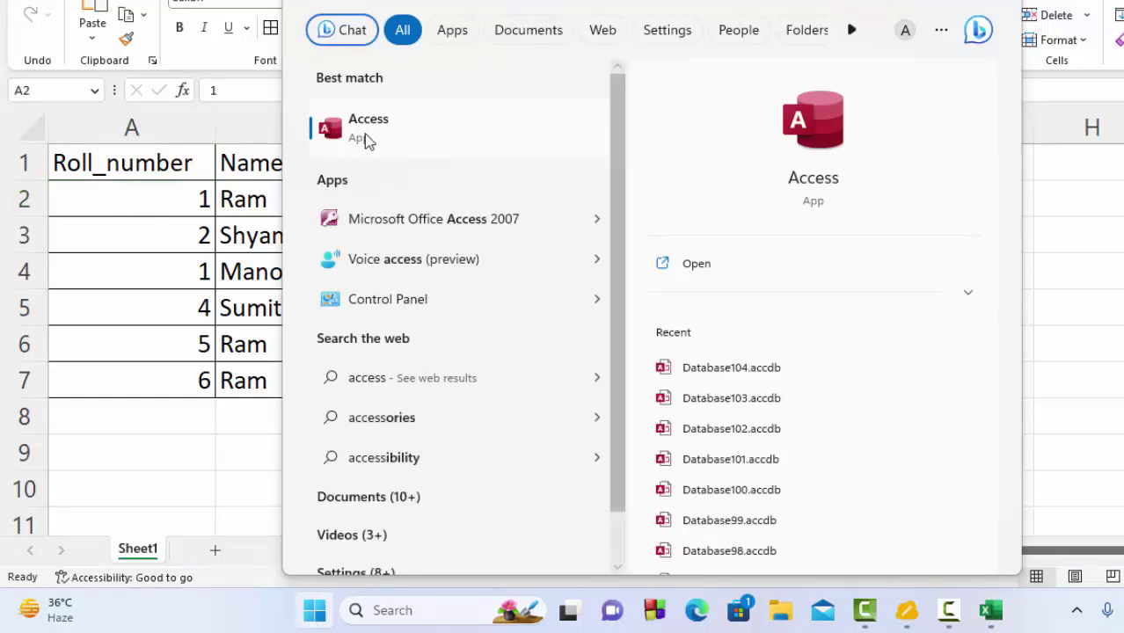
pyautogui.click(369, 139)
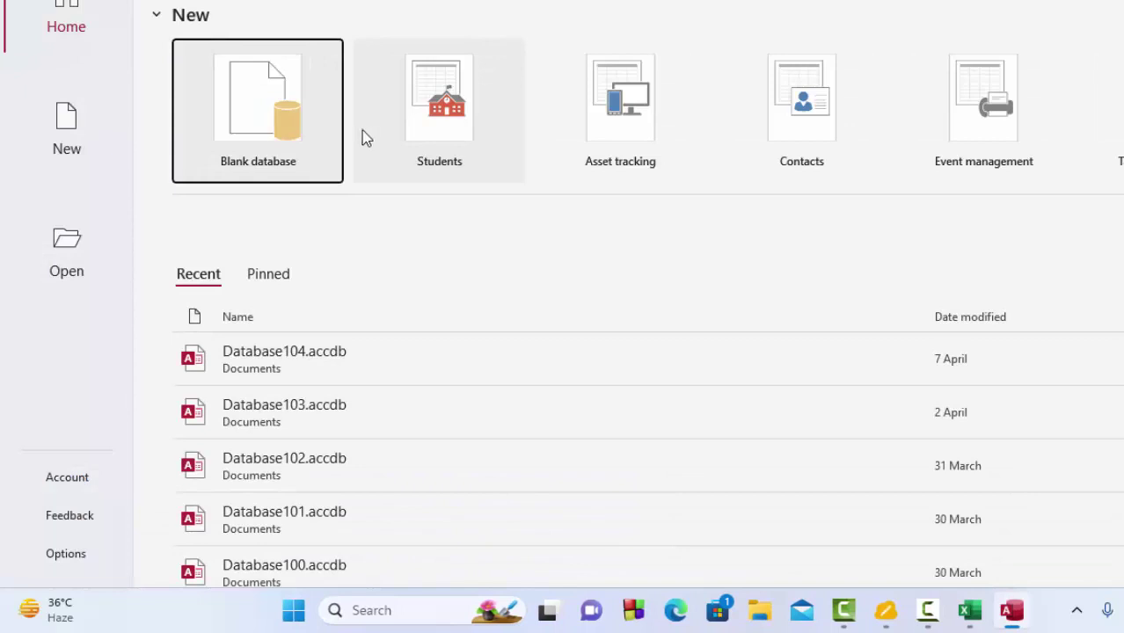
# Create the blank database Database105 from the Blank database tile
pyautogui.click(294, 132)
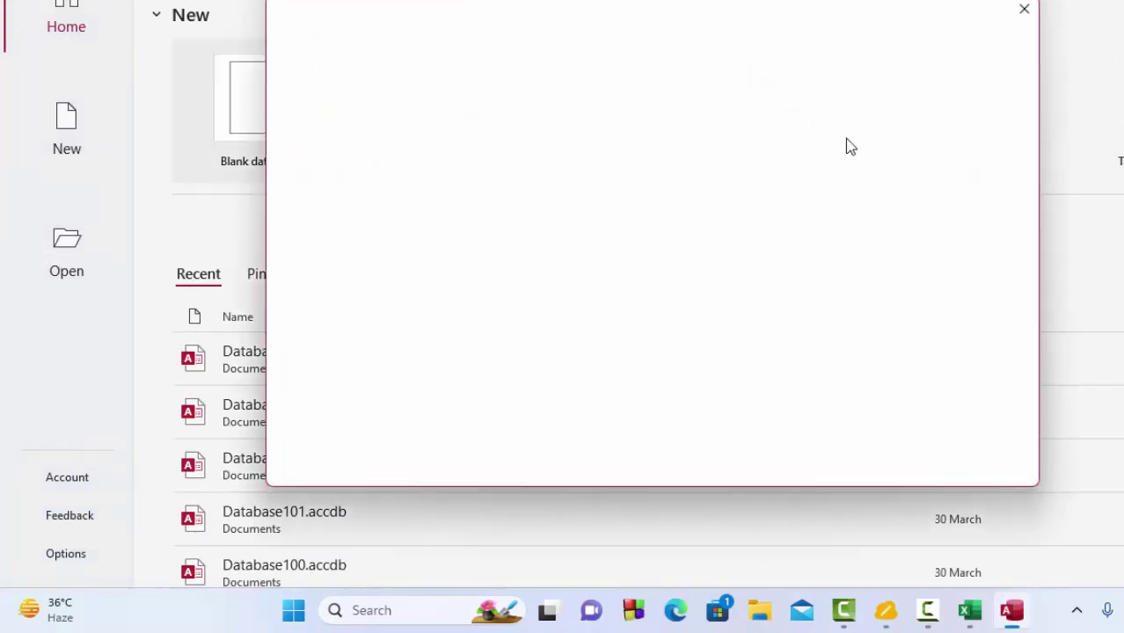
pyautogui.click(779, 248)
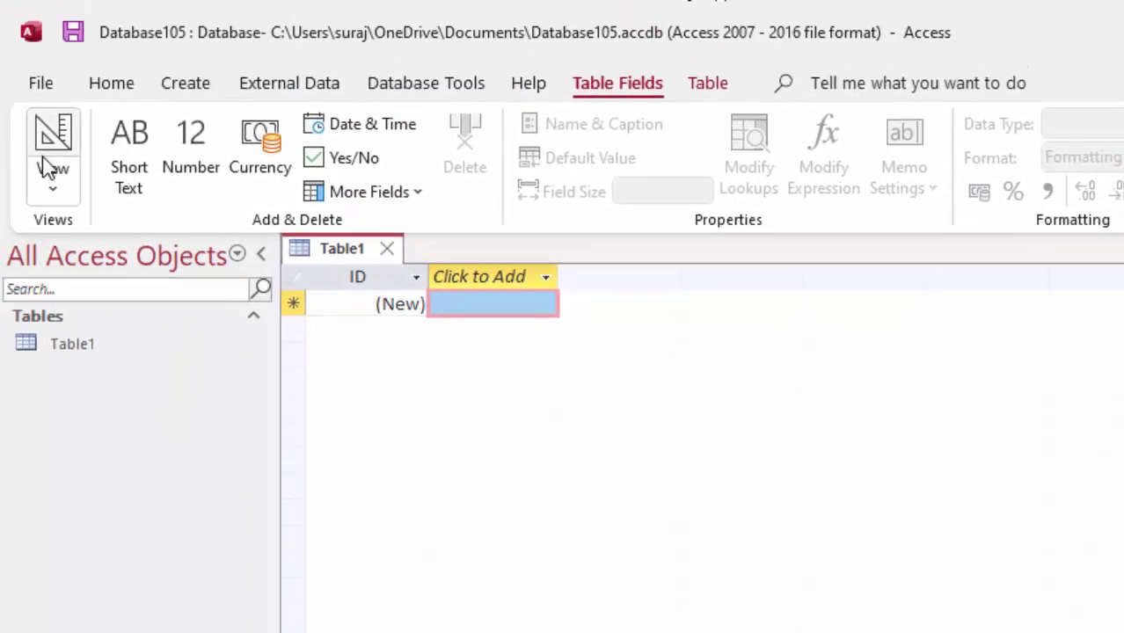
# Add a Short Text Field1 and enter the first record 'jhjhjhggg'
pyautogui.click(50, 172)
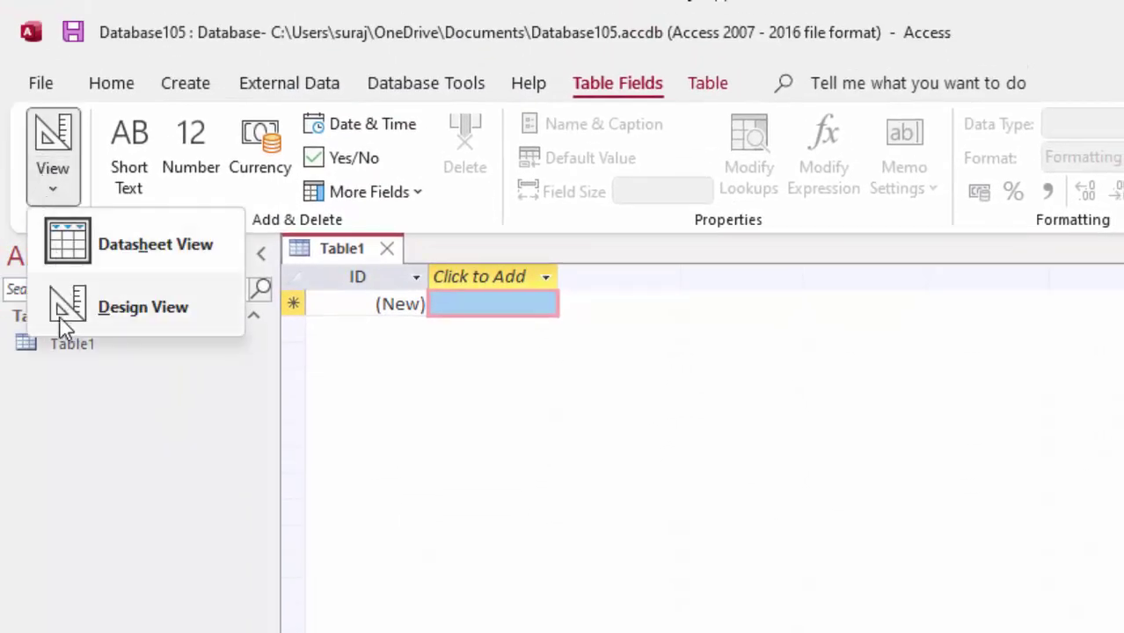
pyautogui.click(493, 288)
pyautogui.click(494, 287)
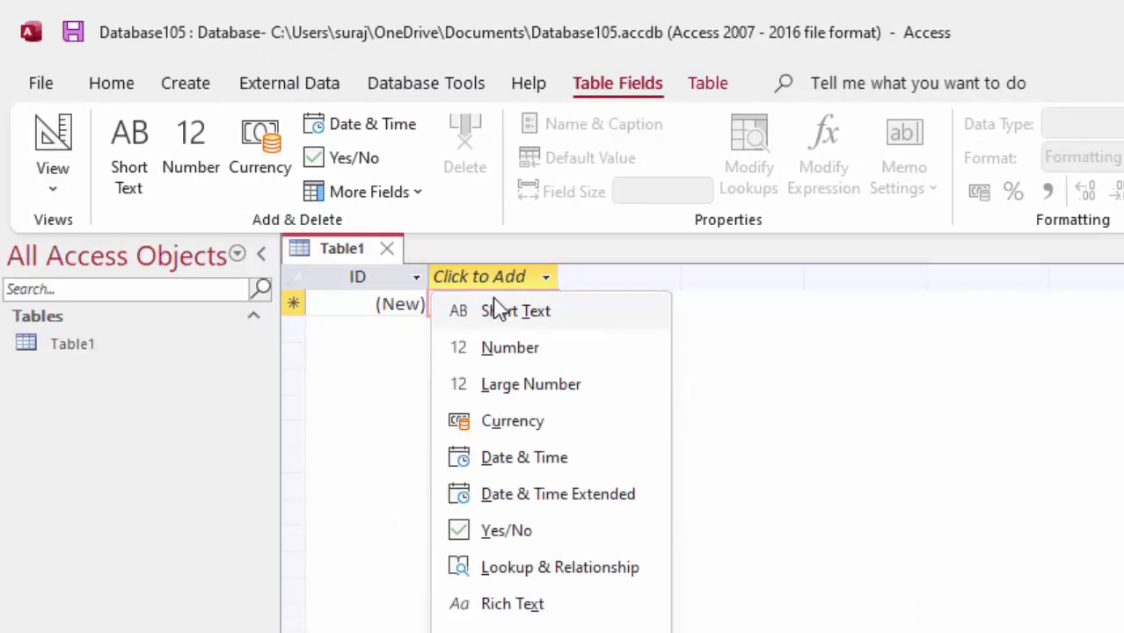
pyautogui.click(497, 309)
pyautogui.click(459, 307)
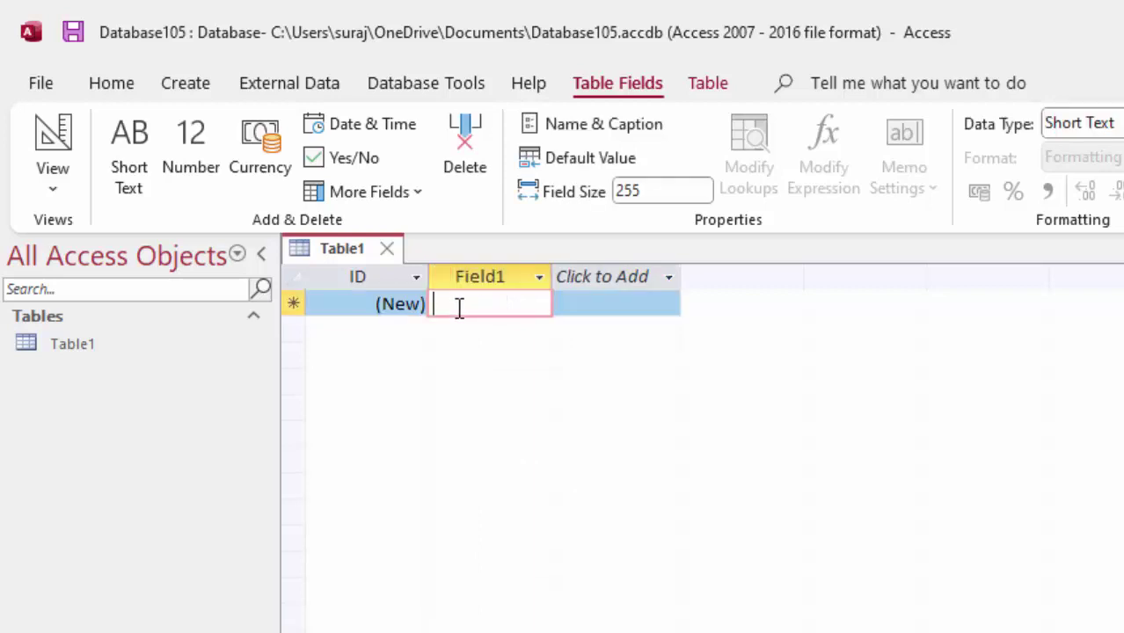
pyautogui.write('jhjhjhggg')
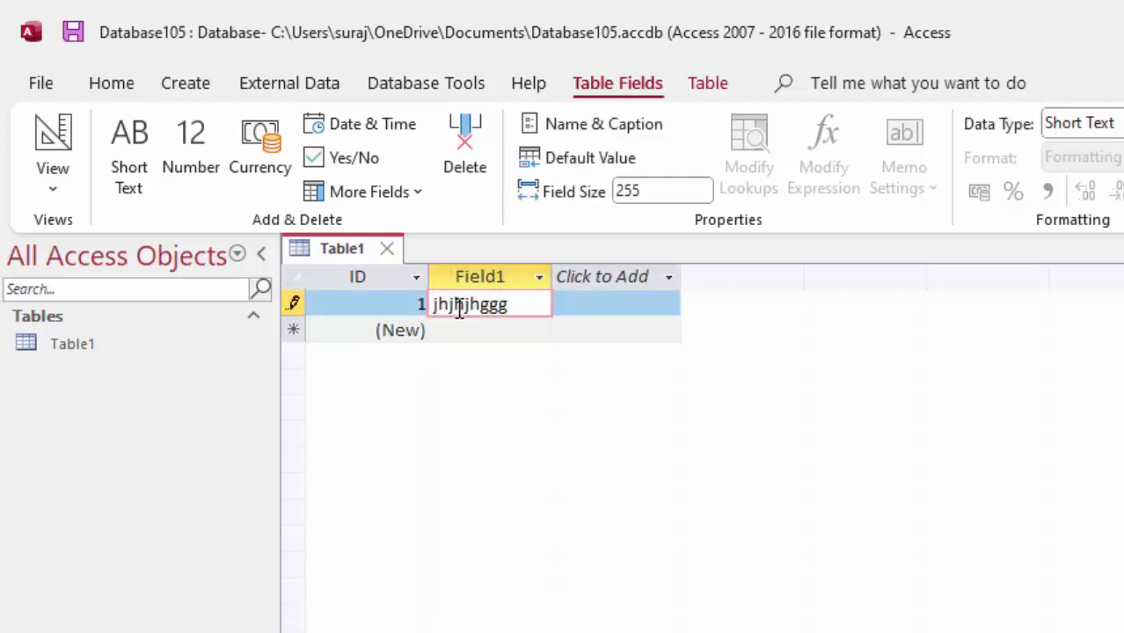
pyautogui.press('Tab')
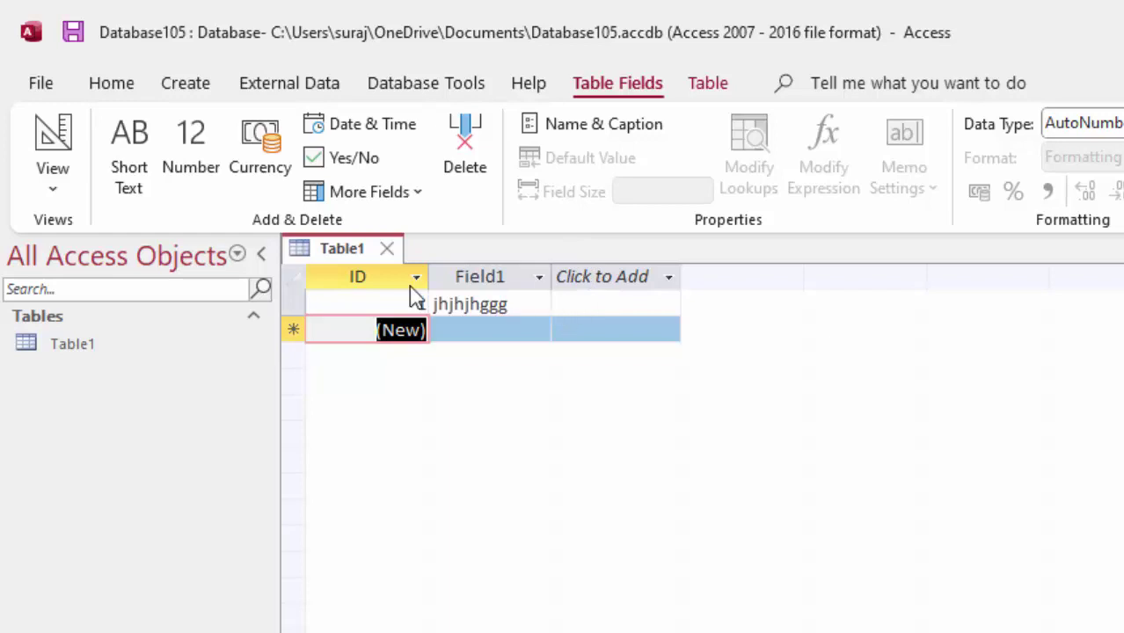
pyautogui.click(70, 192)
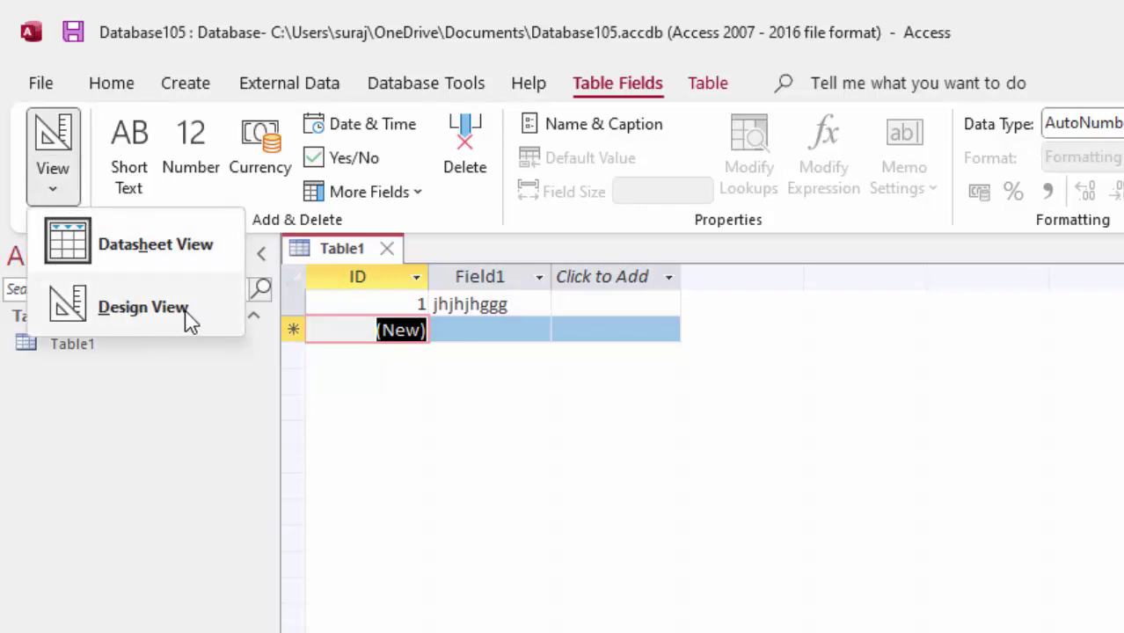
# Save the table as StudentT in Design View and rename its ID field to Roll_number
pyautogui.click(126, 307)
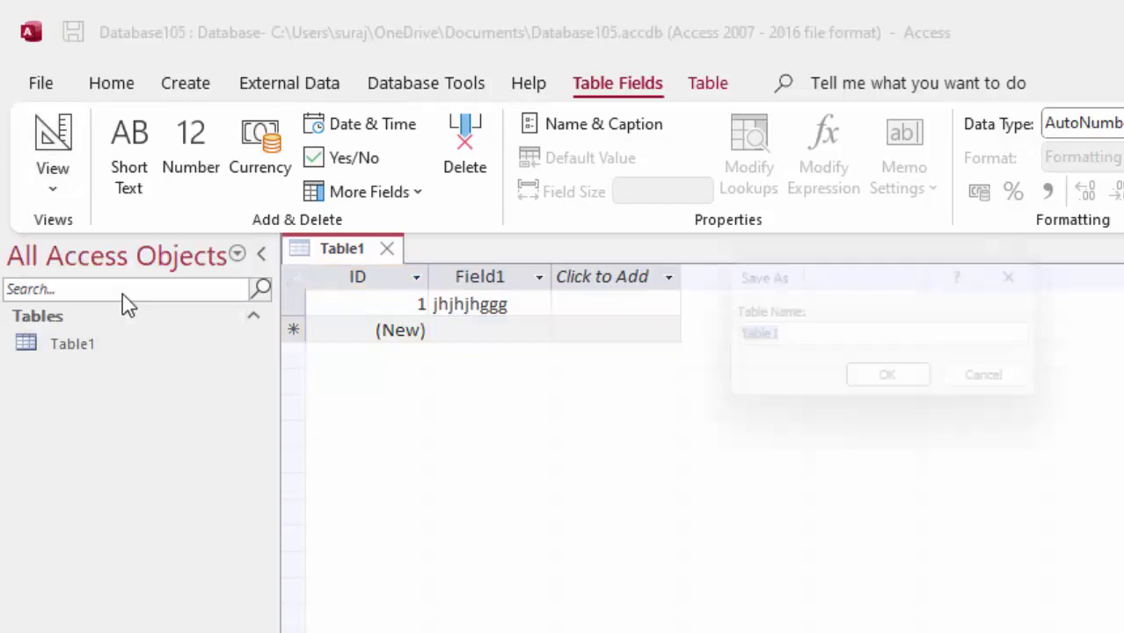
pyautogui.press('BackSpace')
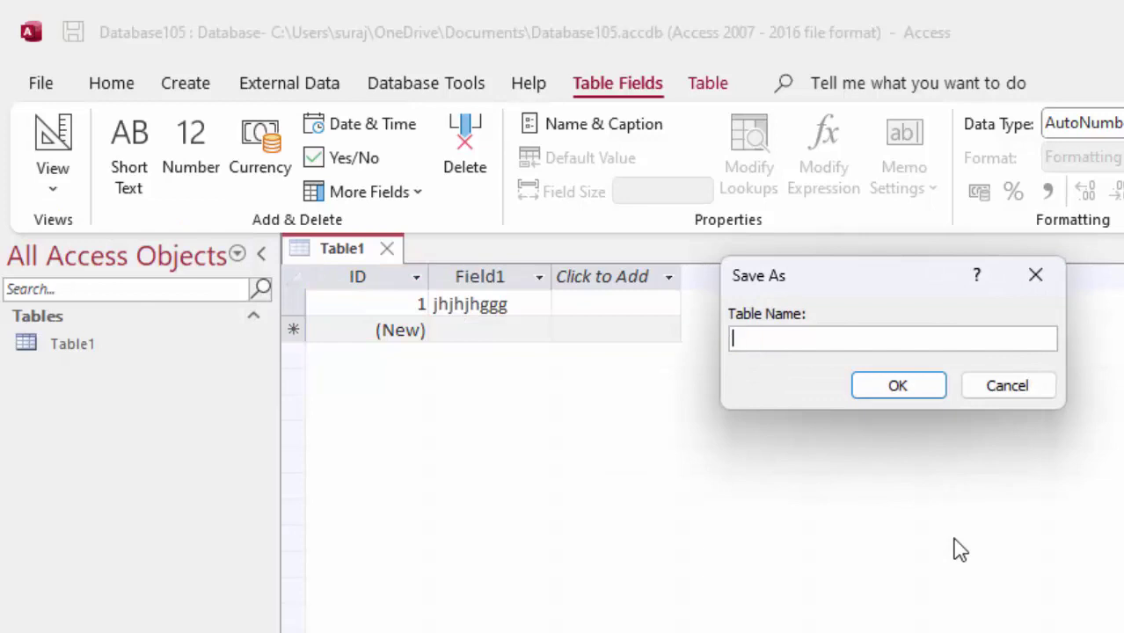
pyautogui.write('Stu')
pyautogui.write('de')
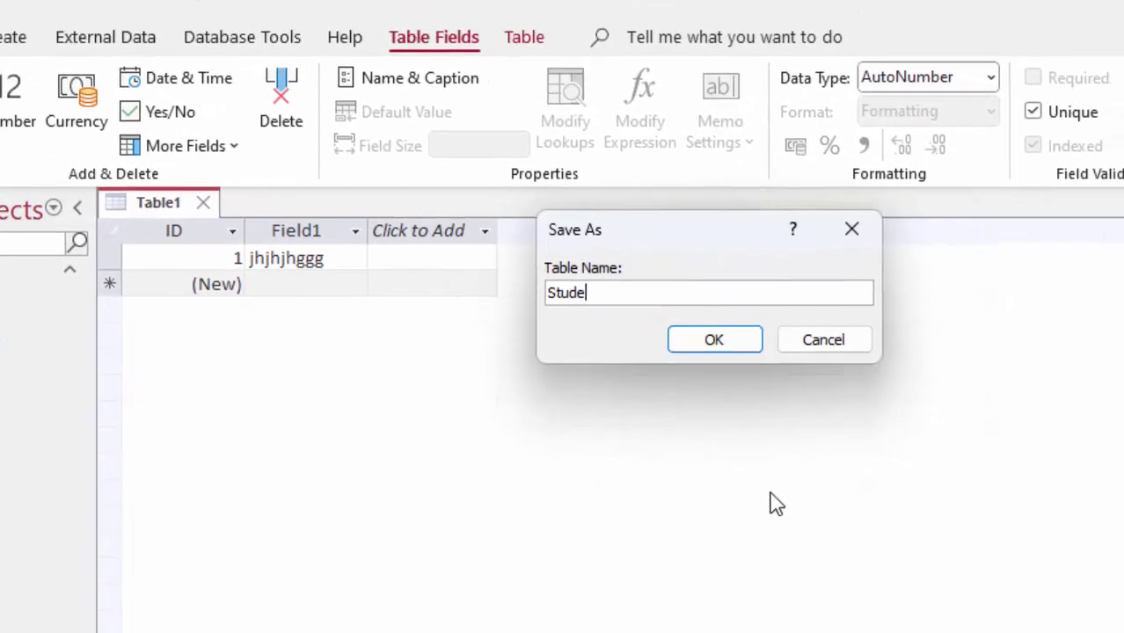
pyautogui.write('ntT')
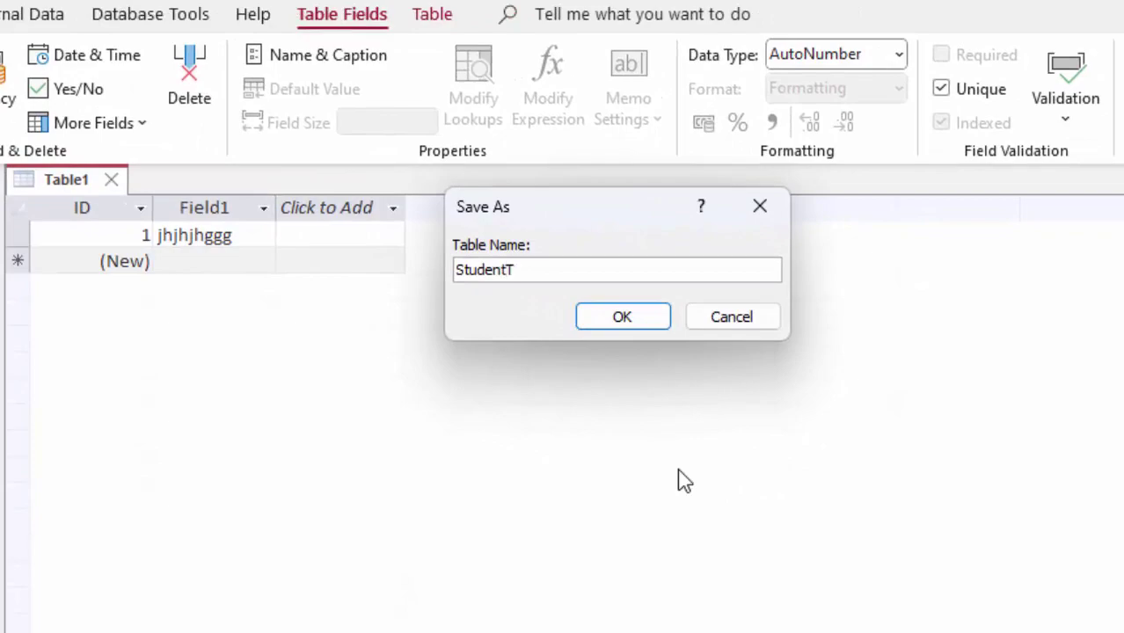
pyautogui.press('Return')
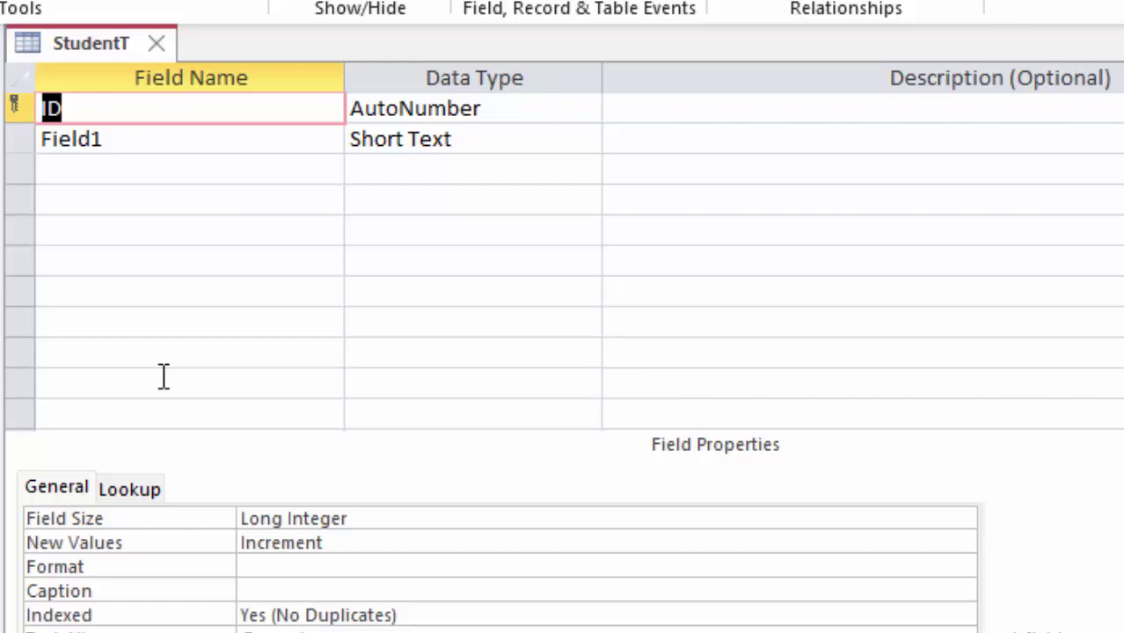
pyautogui.press('BackSpace')
pyautogui.write('Ro')
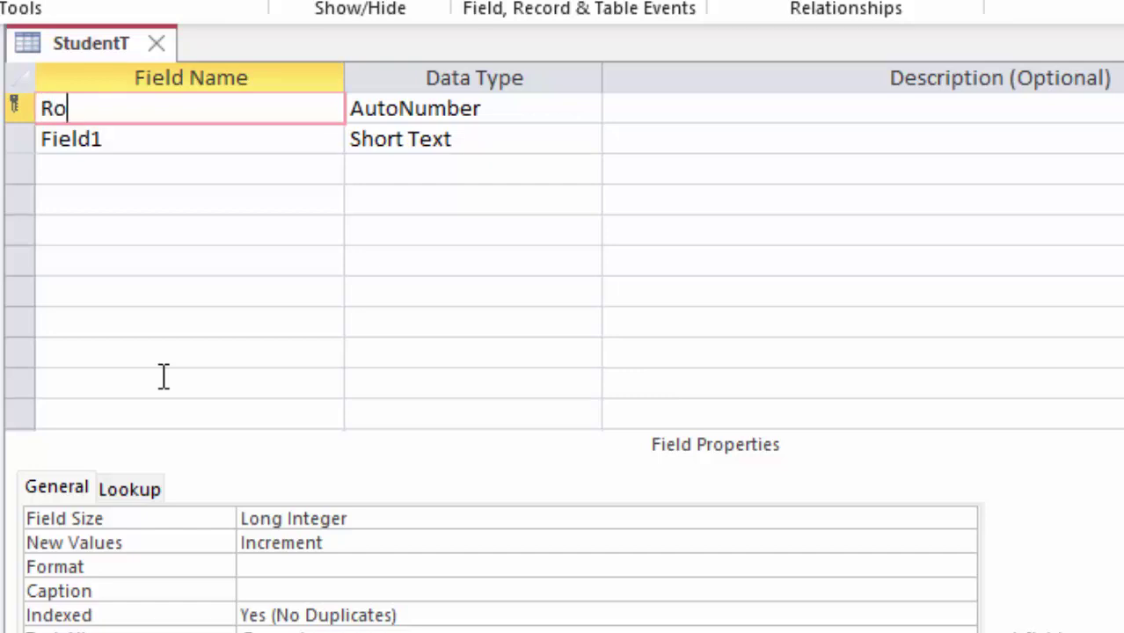
pyautogui.write('ll_numb')
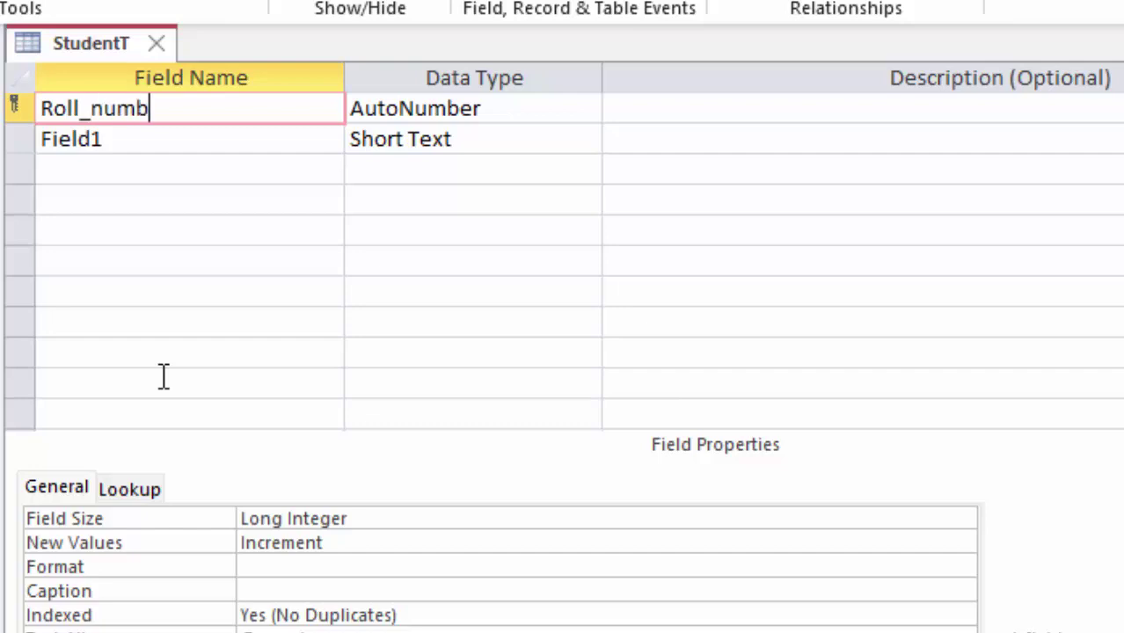
pyautogui.write('er')
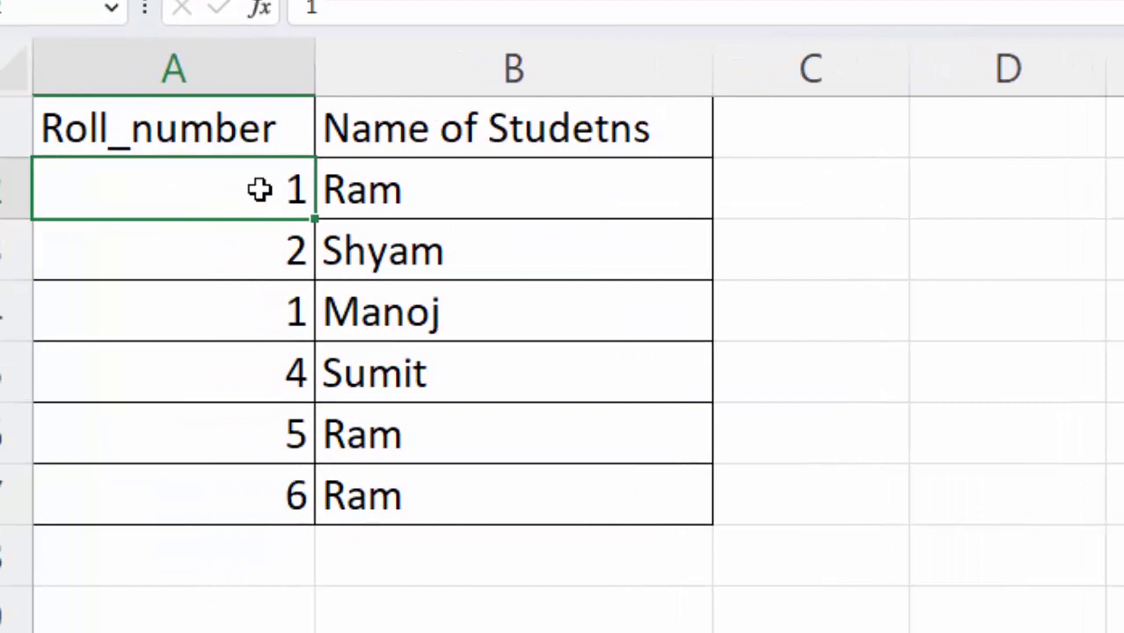
pyautogui.click(253, 259)
pyautogui.click(248, 308)
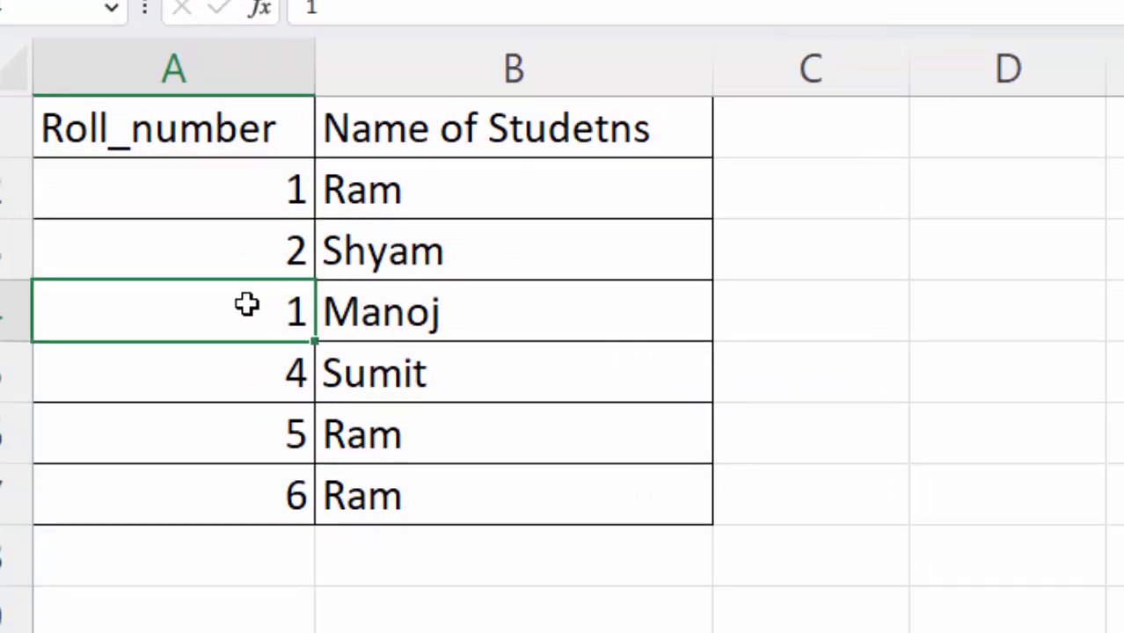
pyautogui.moveTo(252, 195)
pyautogui.mouseDown()
pyautogui.moveTo(252, 483)
pyautogui.moveTo(289, 491)
pyautogui.mouseUp()
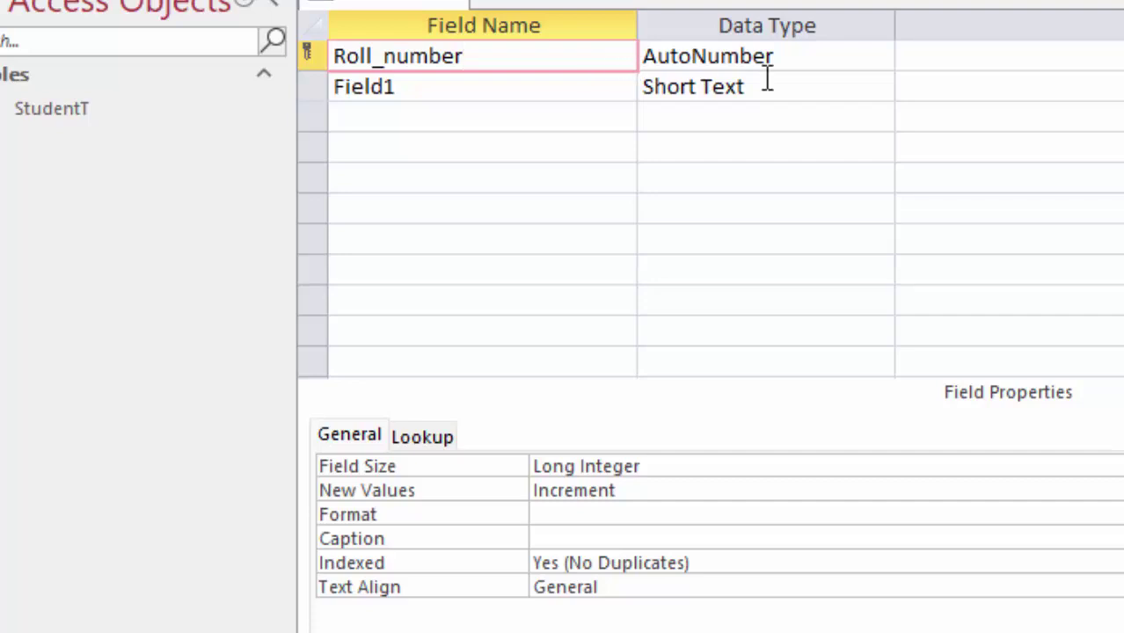
# Change Roll_number's data type to Number
pyautogui.click(847, 56)
pyautogui.click(879, 56)
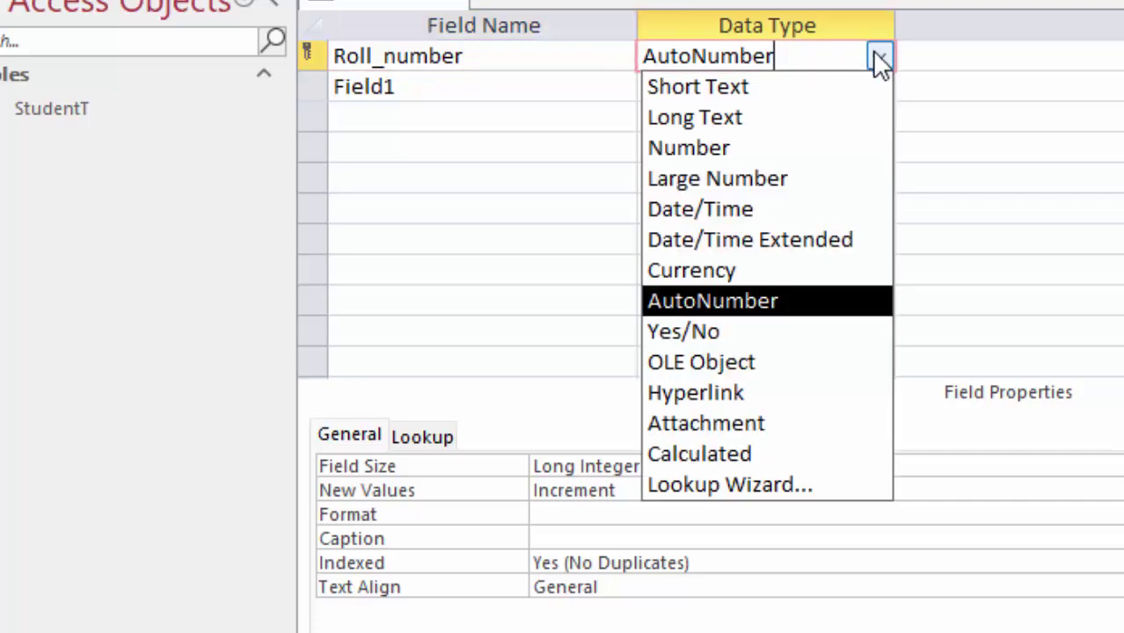
pyautogui.click(750, 147)
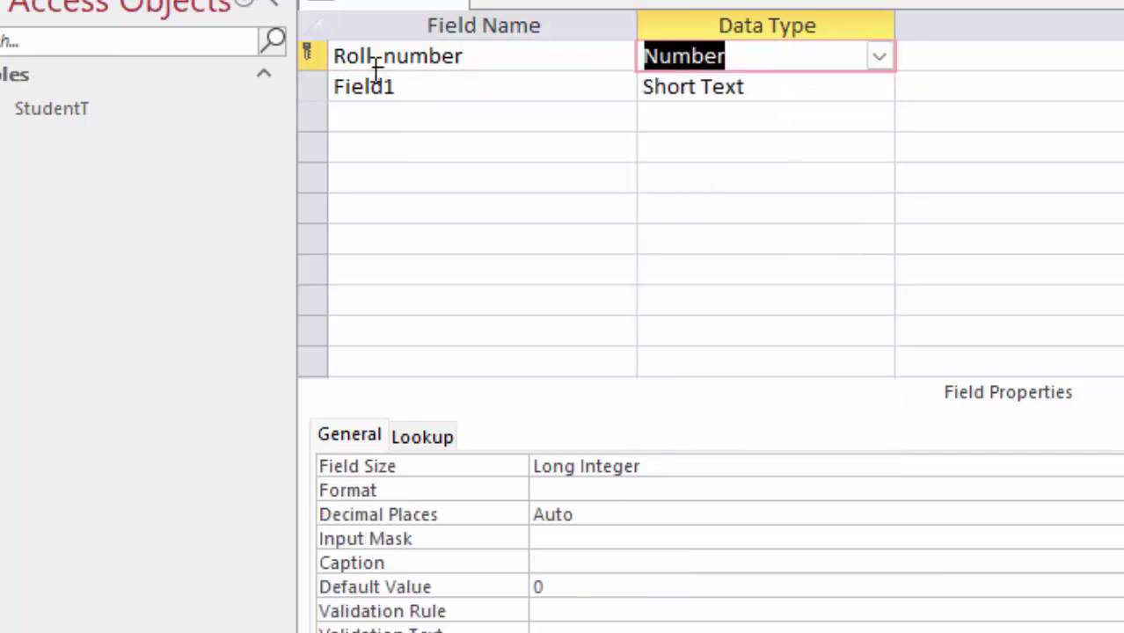
# Rename Field1 to Name_of_students, then save StudentT and switch to Datasheet View
pyautogui.doubleClick(409, 95)
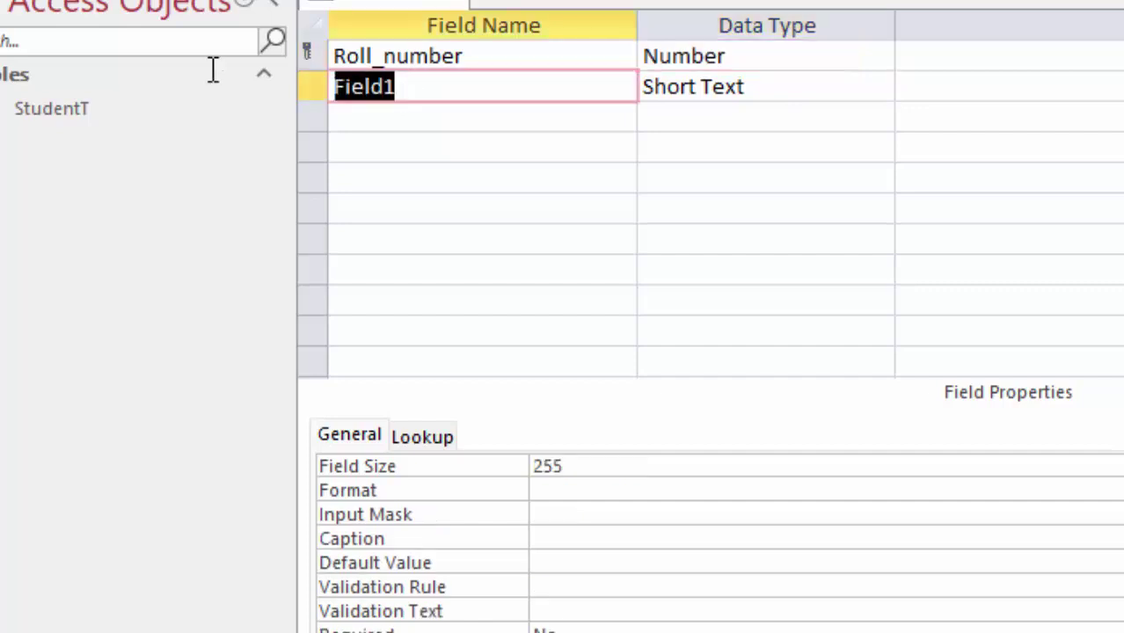
pyautogui.press('BackSpace')
pyautogui.write('Name')
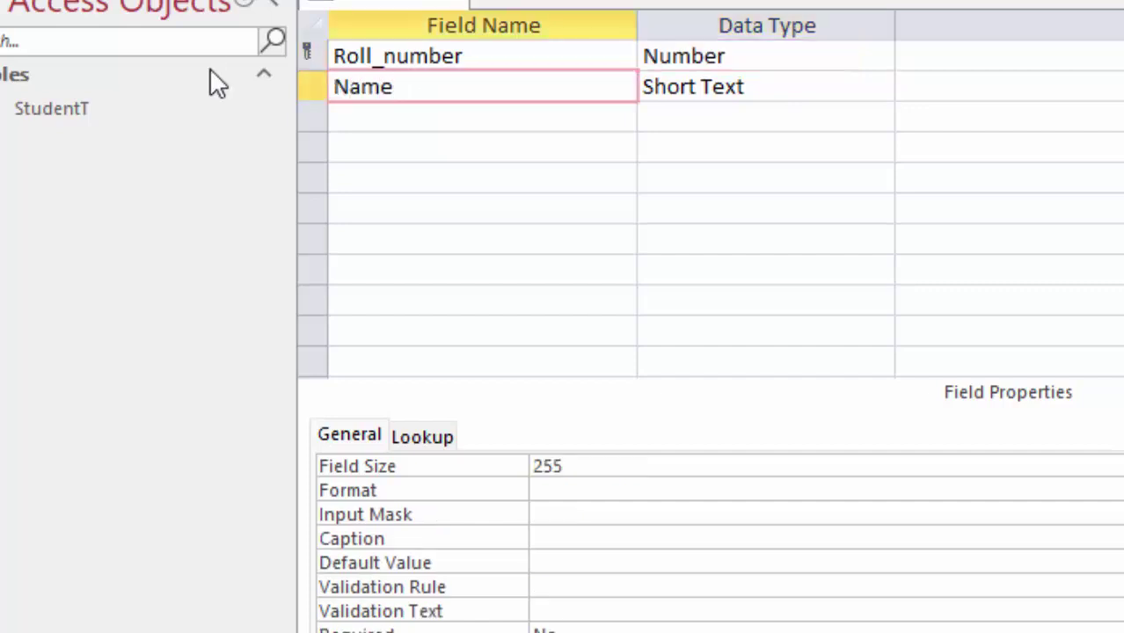
pyautogui.write('_of_')
pyautogui.write('student')
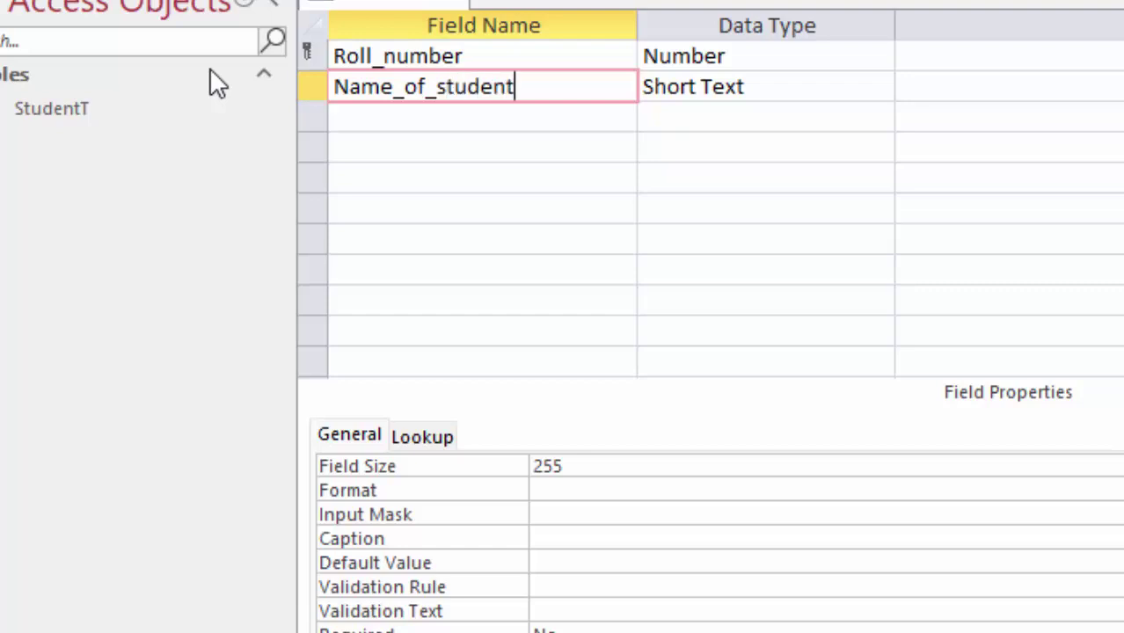
pyautogui.write('s')
pyautogui.click(804, 68)
pyautogui.click(804, 86)
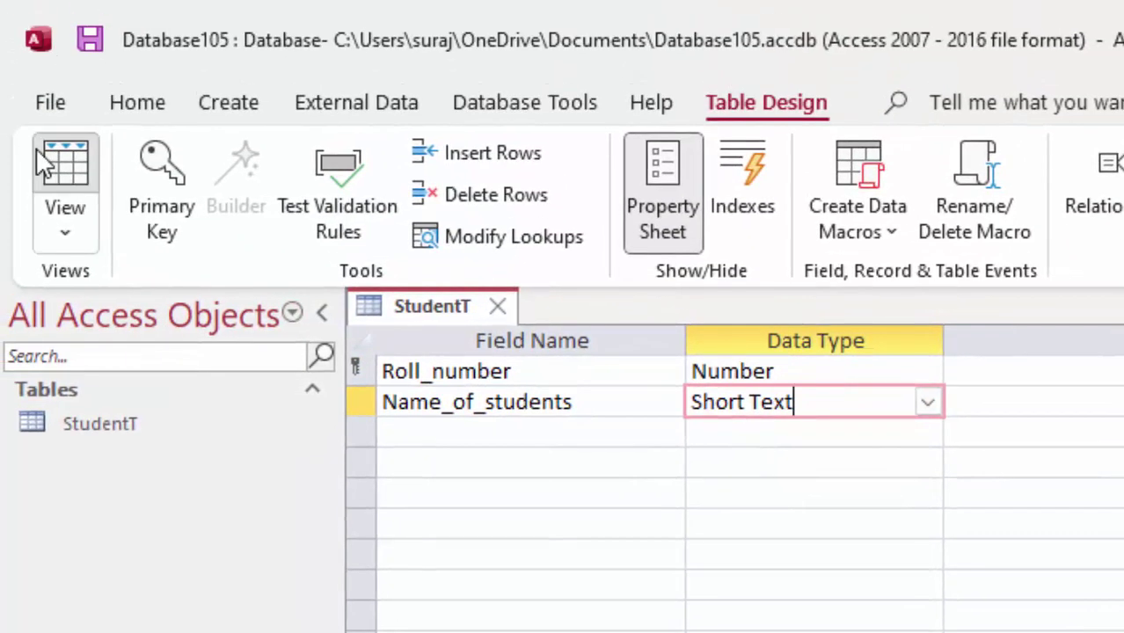
pyautogui.click(37, 114)
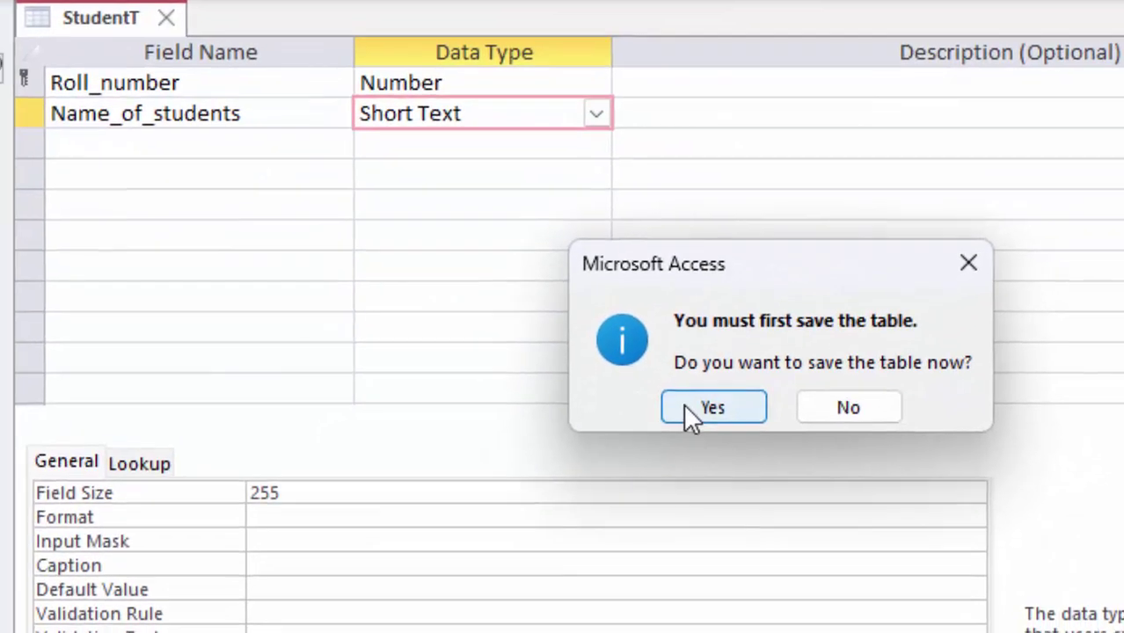
pyautogui.click(685, 406)
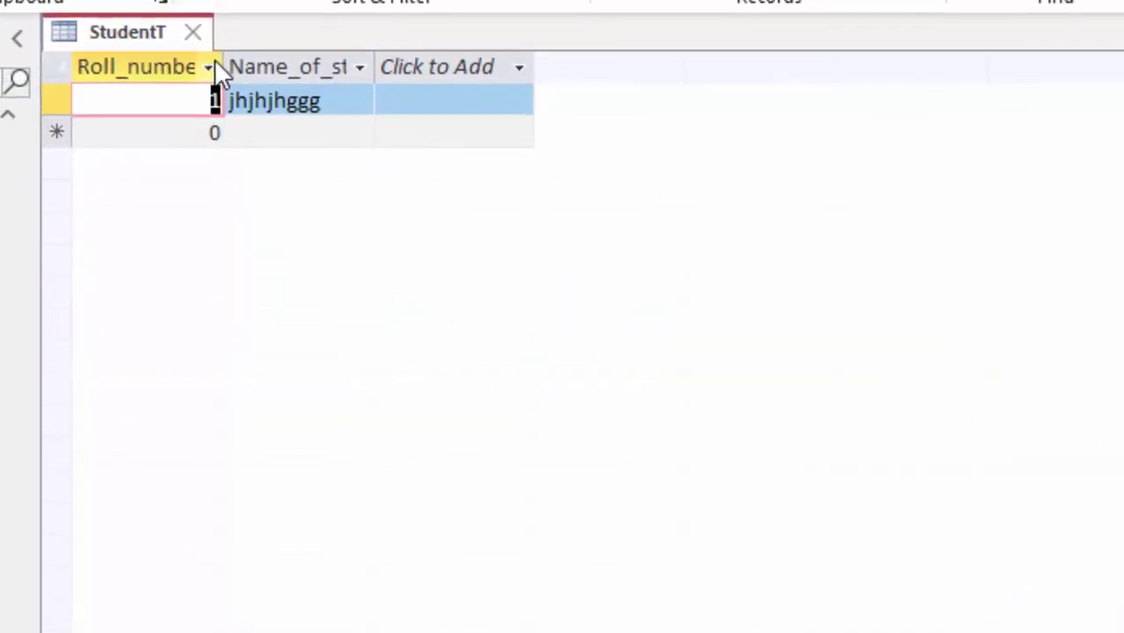
# Fit the Roll_number column and replace record 1's placeholder name with Ram
pyautogui.doubleClick(231, 68)
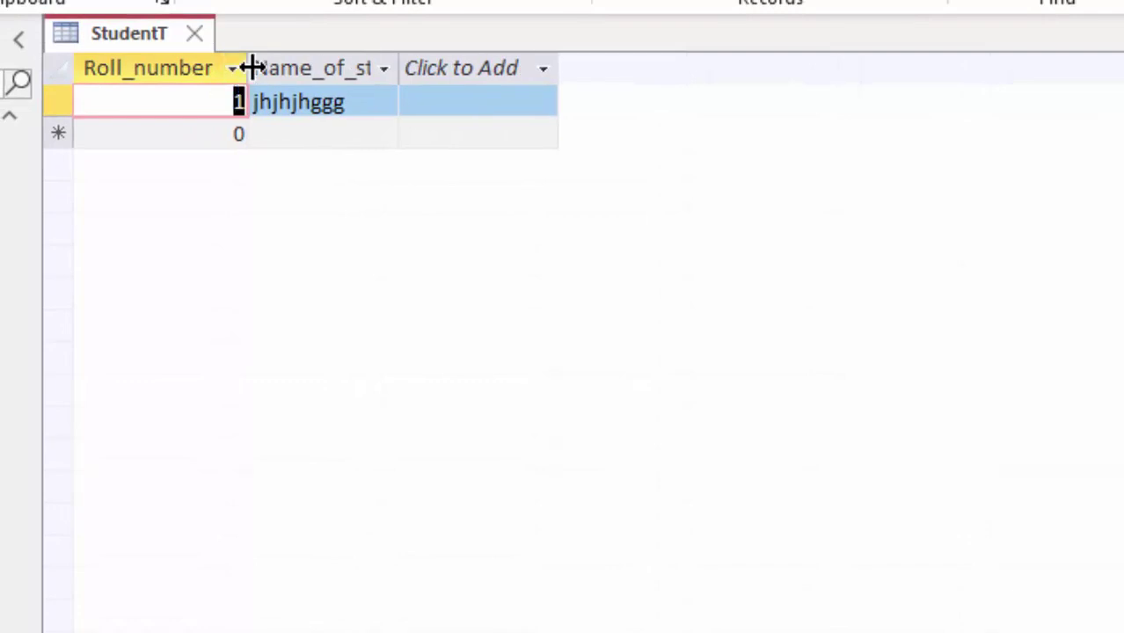
pyautogui.moveTo(370, 110); pyautogui.dragTo(251, 102)
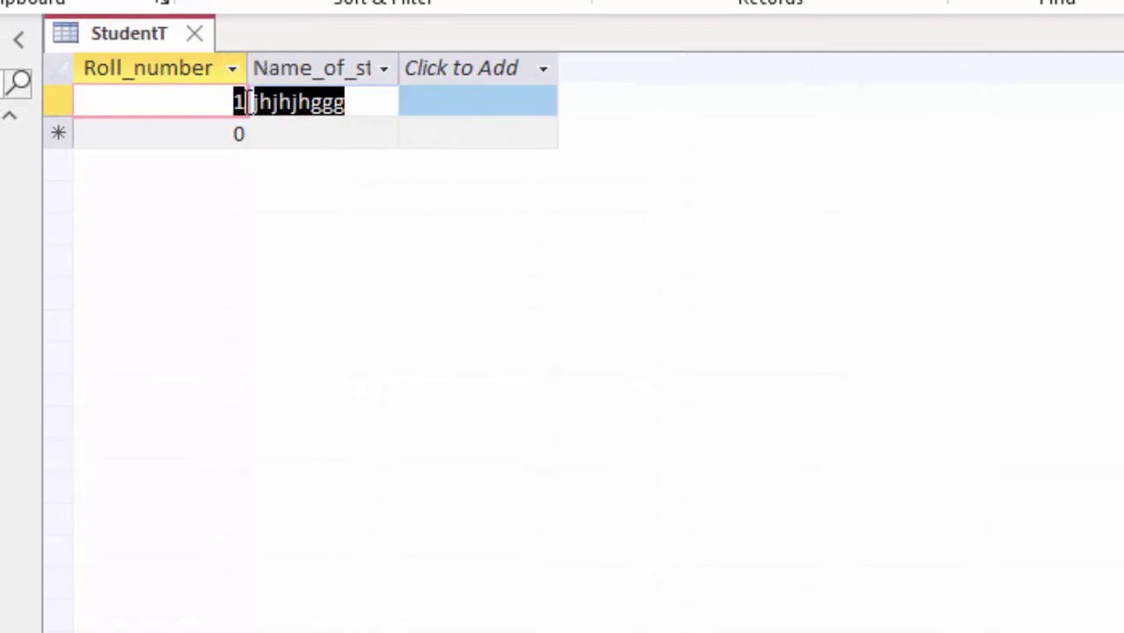
pyautogui.press('BackSpace')
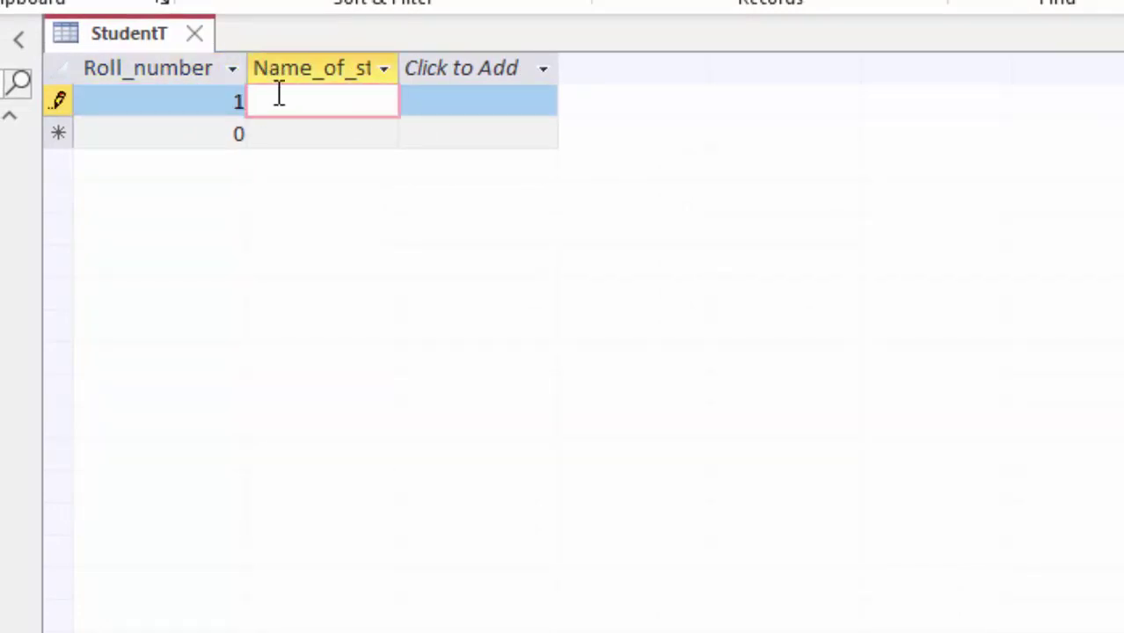
pyautogui.moveTo(398, 69)
pyautogui.mouseDown()
pyautogui.moveTo(455, 129)
pyautogui.moveTo(509, 150)
pyautogui.mouseUp()
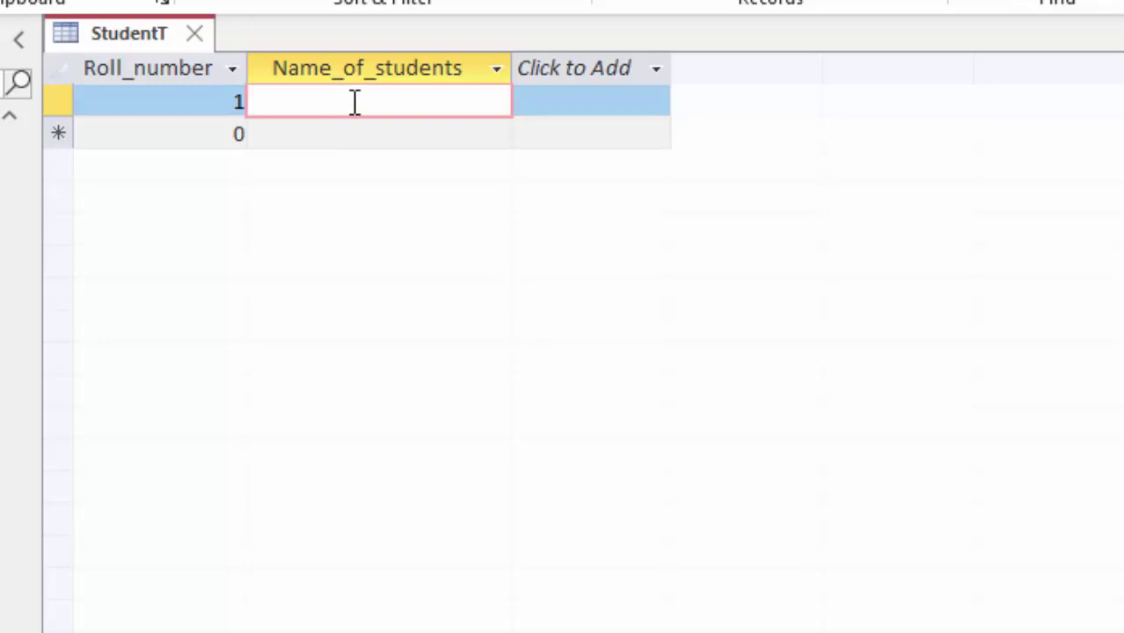
pyautogui.write('Ram')
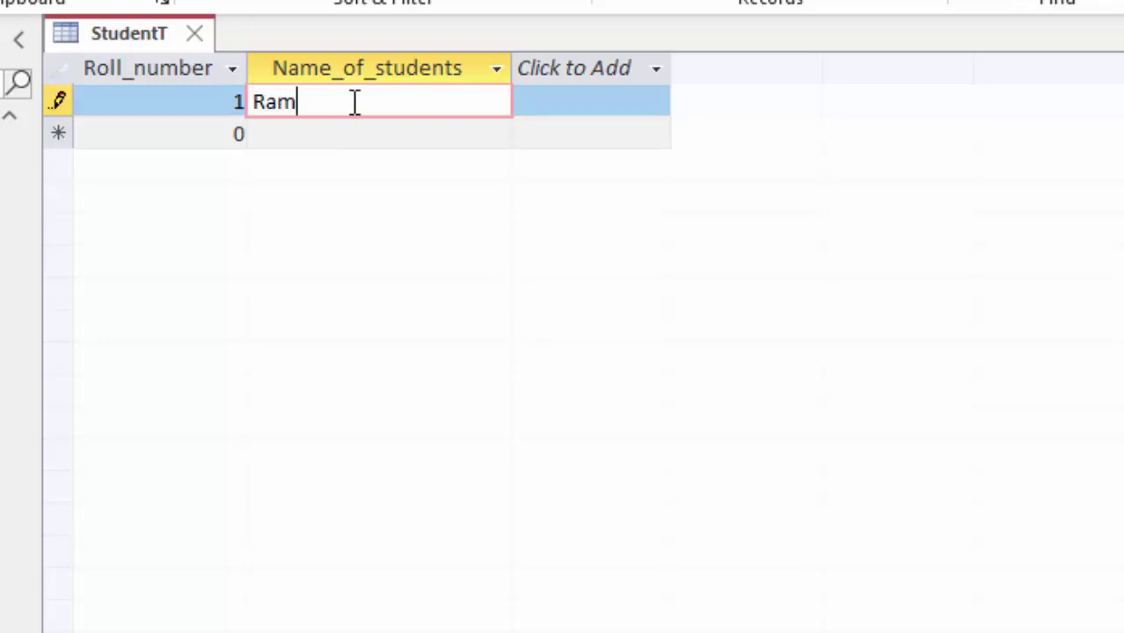
pyautogui.press('Tab')
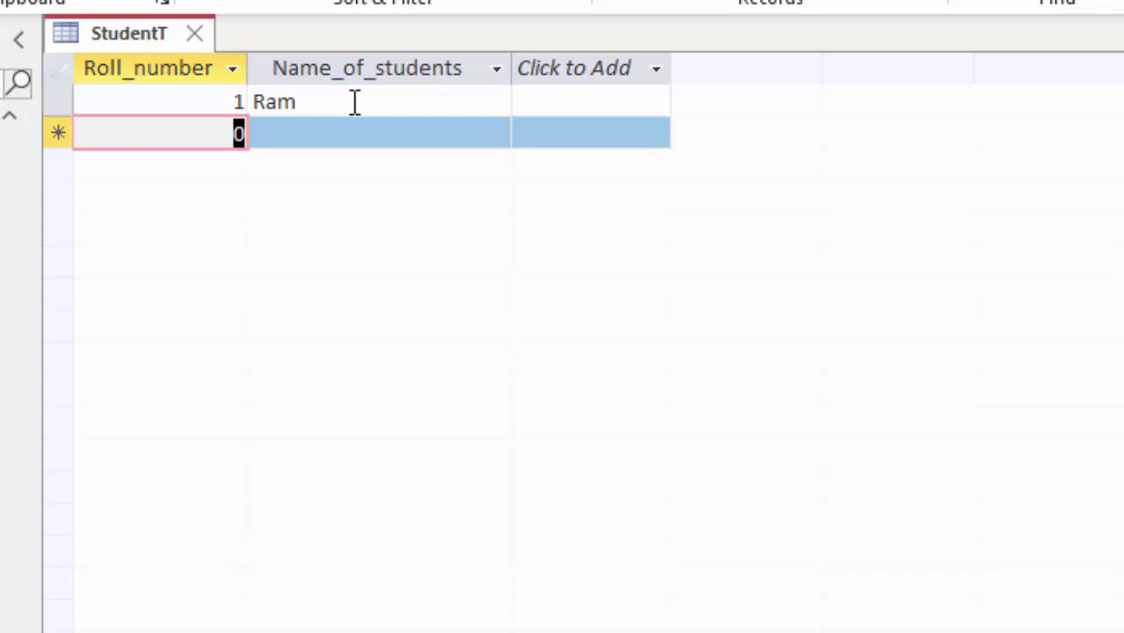
# Add record 2 for Shyam and enter roll number 2 in a third row
pyautogui.press('BackSpace')
pyautogui.write('2')
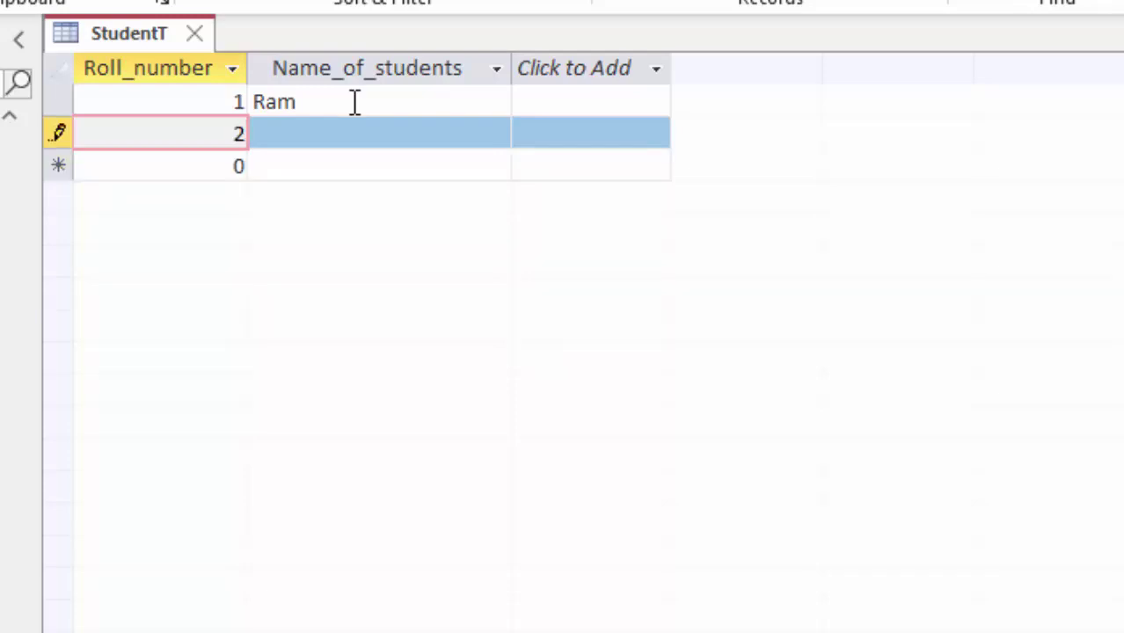
pyautogui.press('Tab')
pyautogui.write('Shy')
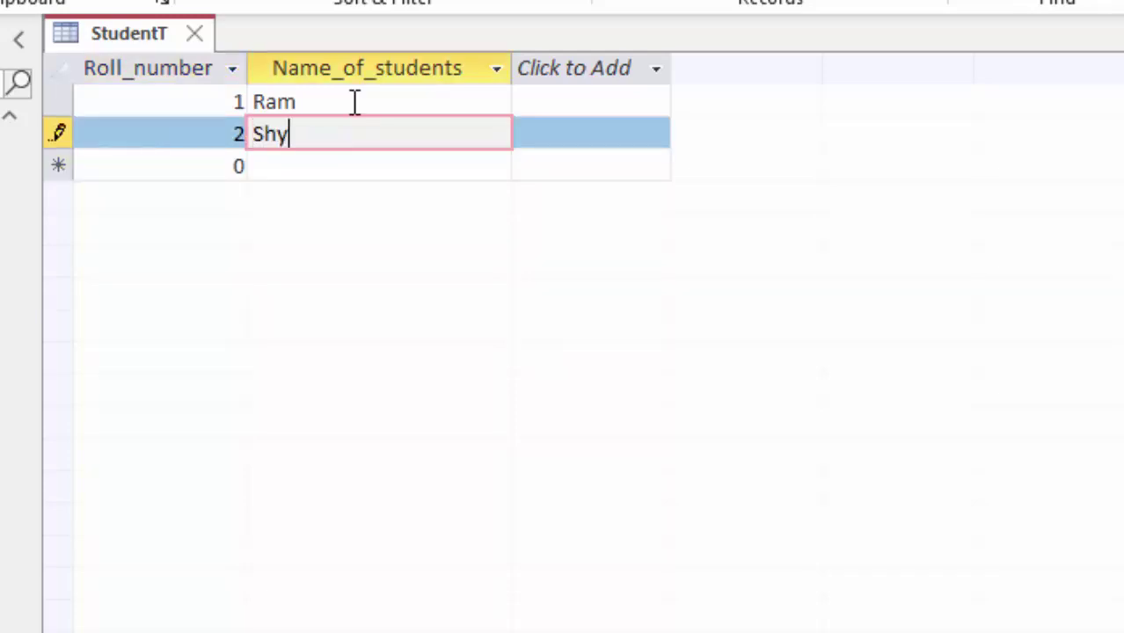
pyautogui.write('am')
pyautogui.press('Tab')
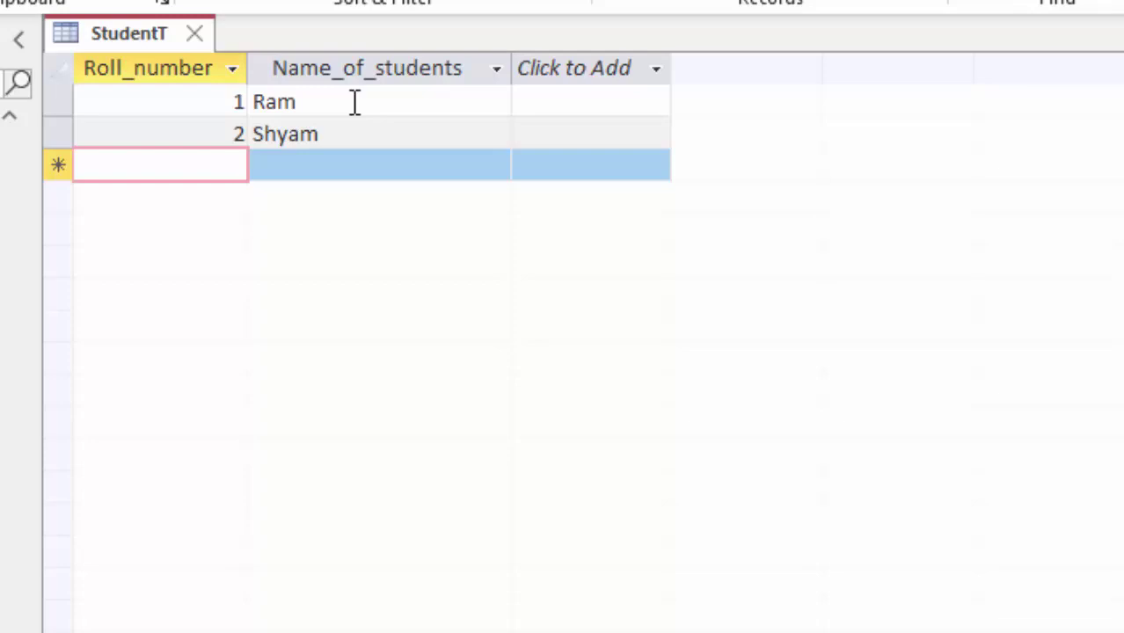
pyautogui.write('2')
pyautogui.press('Tab')
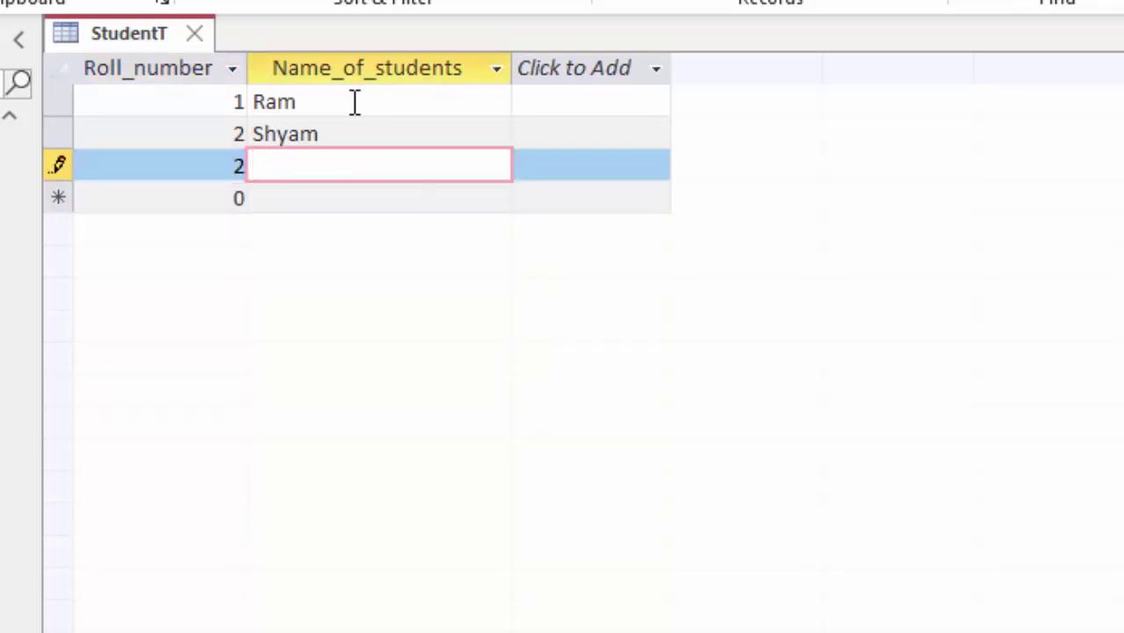
# Type Manoj for the third record, then change the rejected duplicate roll number 2 to 3
pyautogui.write('Man')
pyautogui.write('oj')
pyautogui.press('Tab')
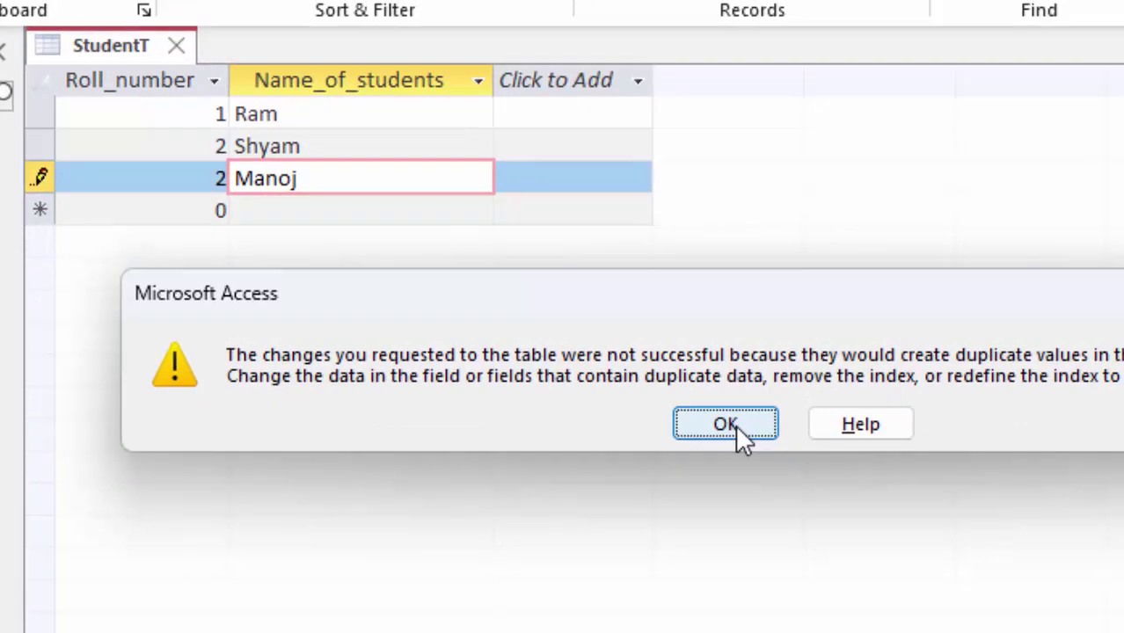
pyautogui.click(735, 425)
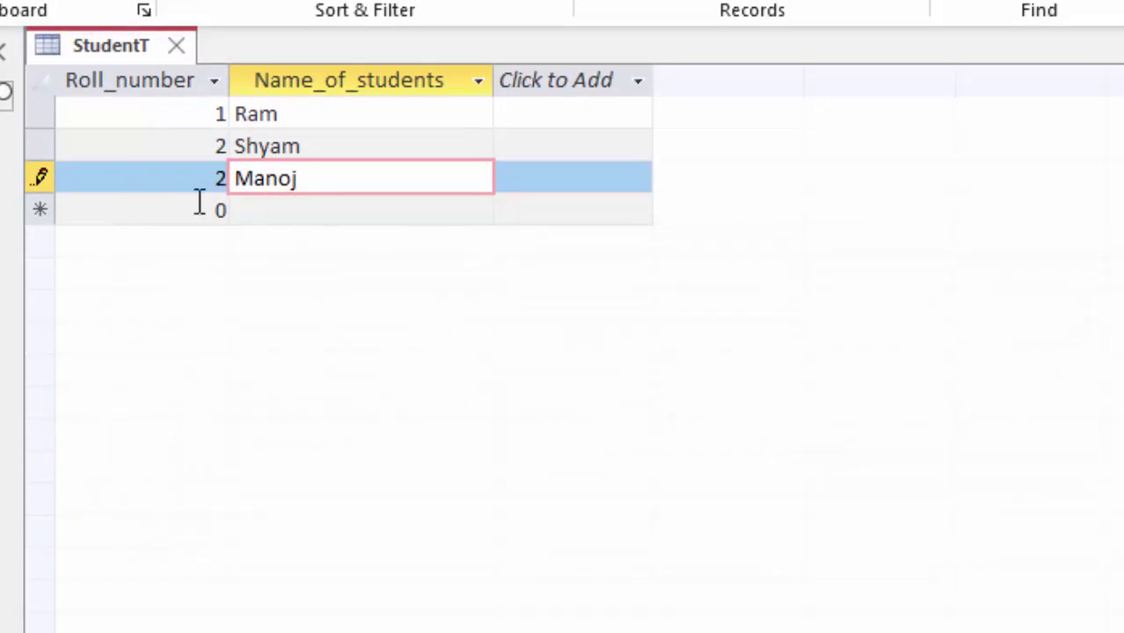
pyautogui.moveTo(198, 181); pyautogui.dragTo(235, 181)
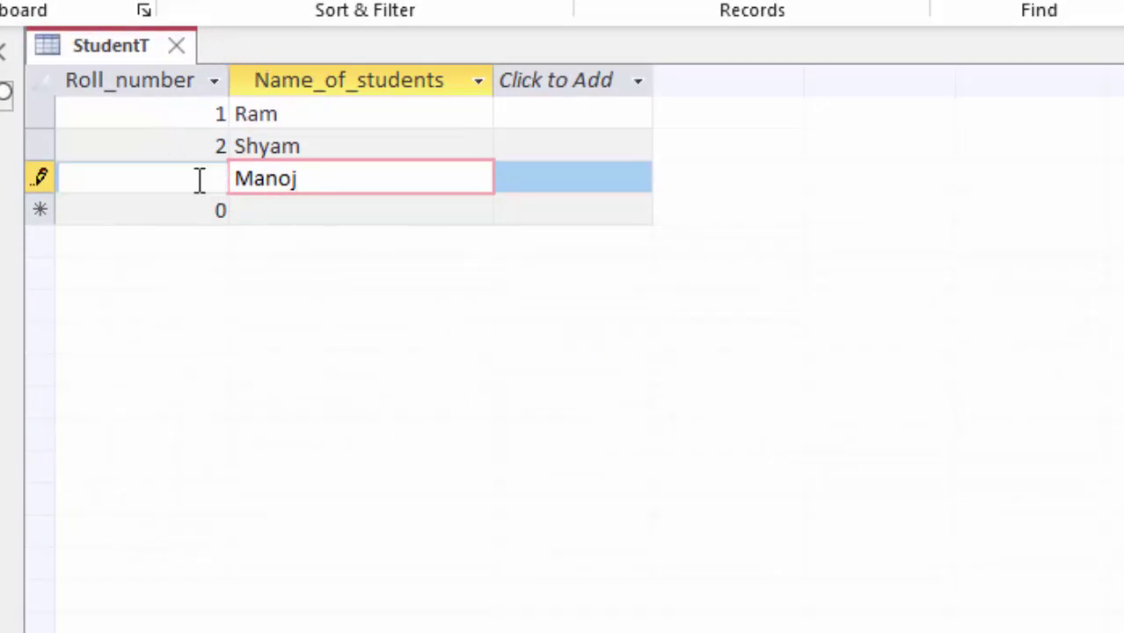
pyautogui.press('BackSpace')
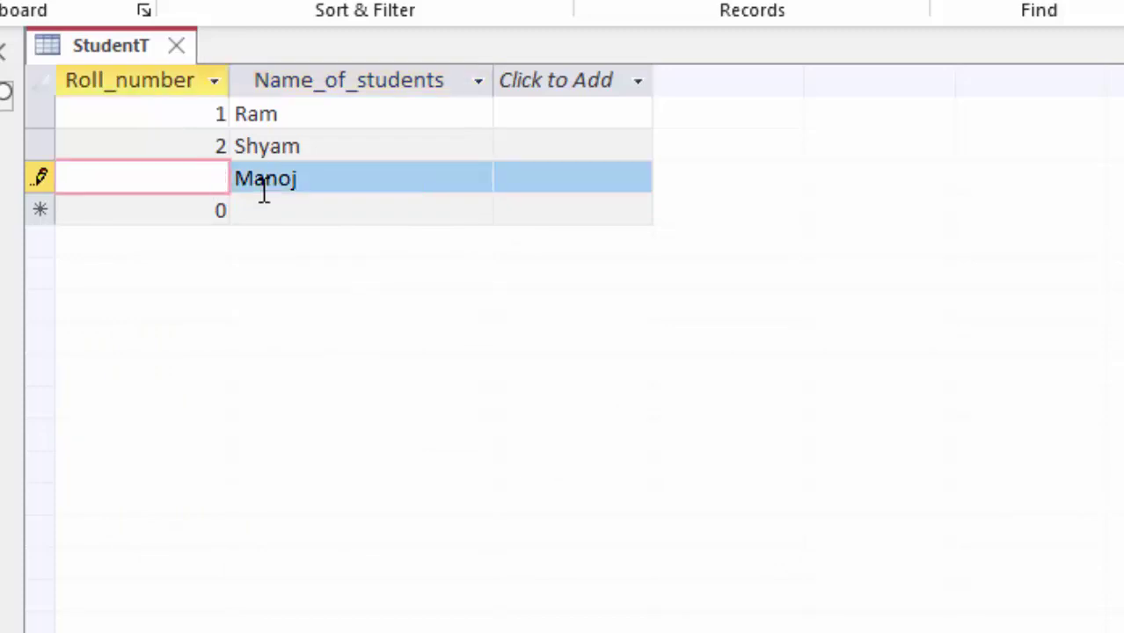
pyautogui.write('3')
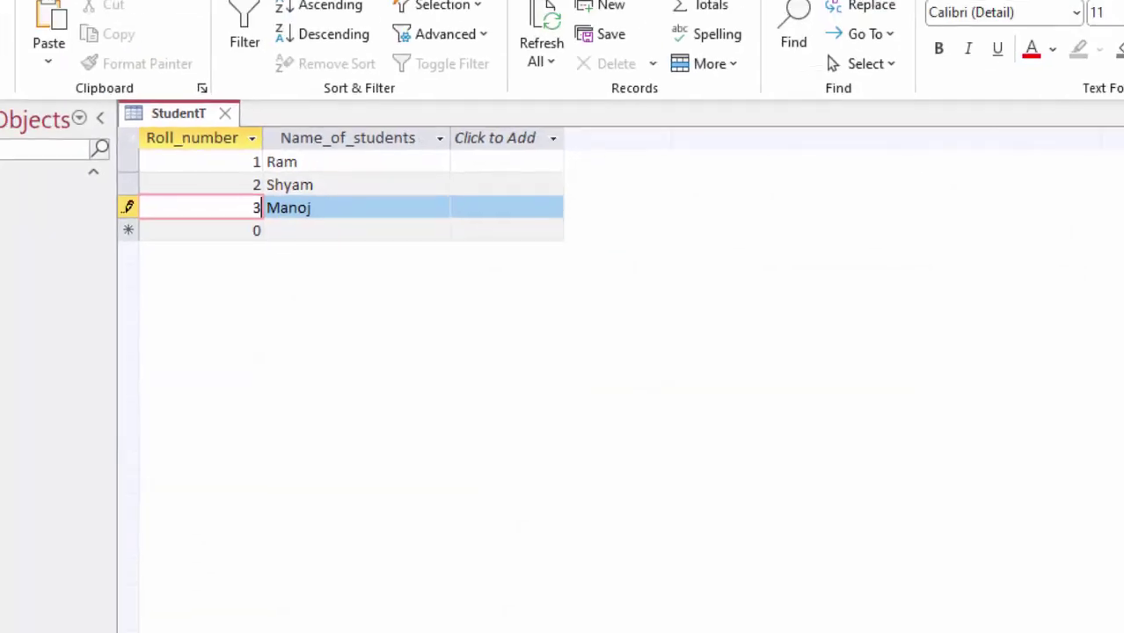
# Search the Start menu for 'microsoft sql' and launch SQL Server Management Studio 19
pyautogui.click(256, 622)
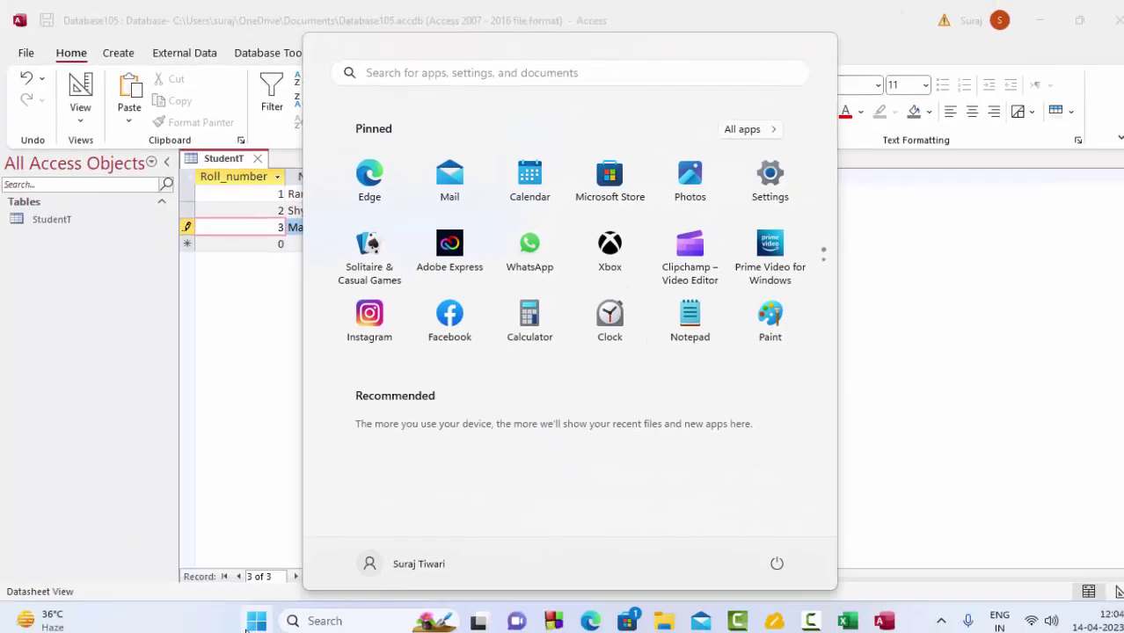
pyautogui.write('mysql')
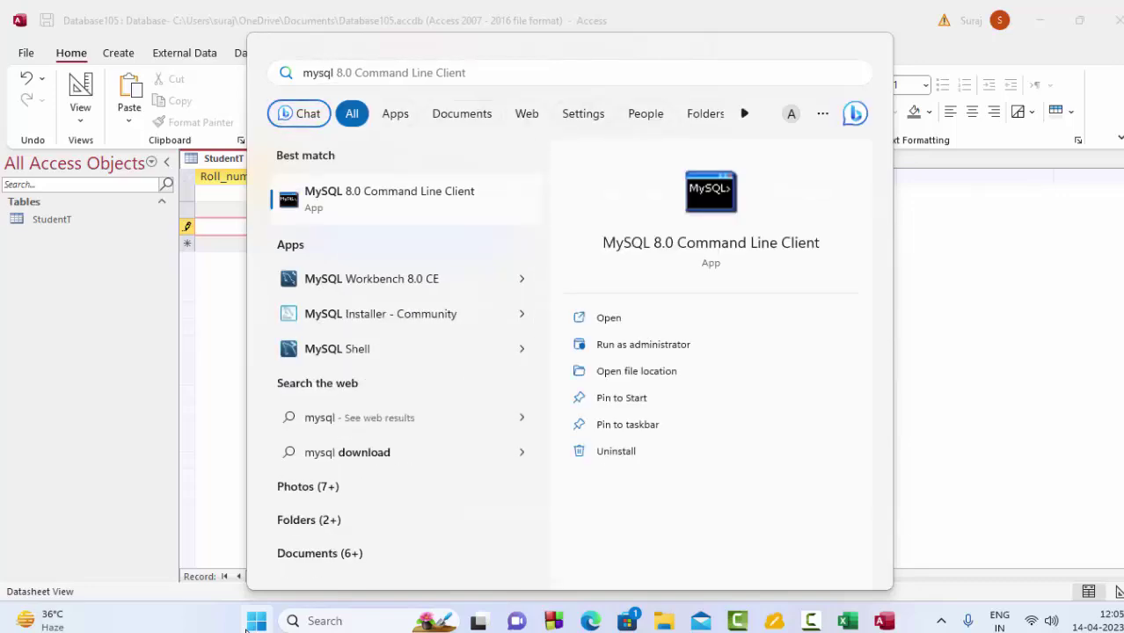
pyautogui.press('BackSpace')
pyautogui.press('BackSpace')
pyautogui.press('BackSpace')
pyautogui.press('BackSpace')
pyautogui.press('BackSpace')
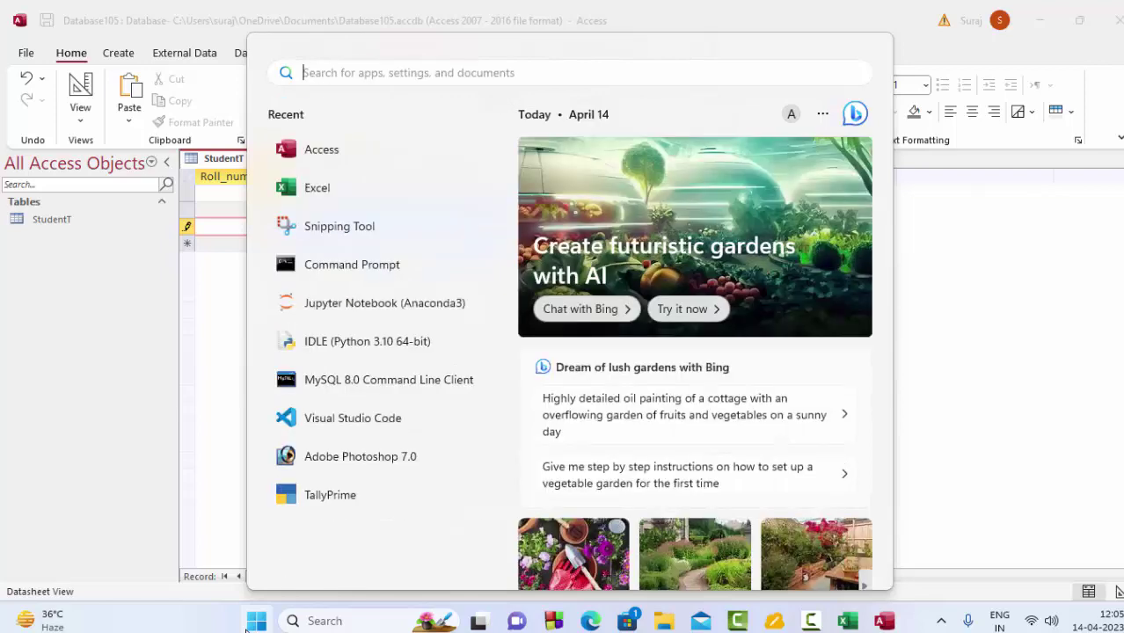
pyautogui.write('sqls')
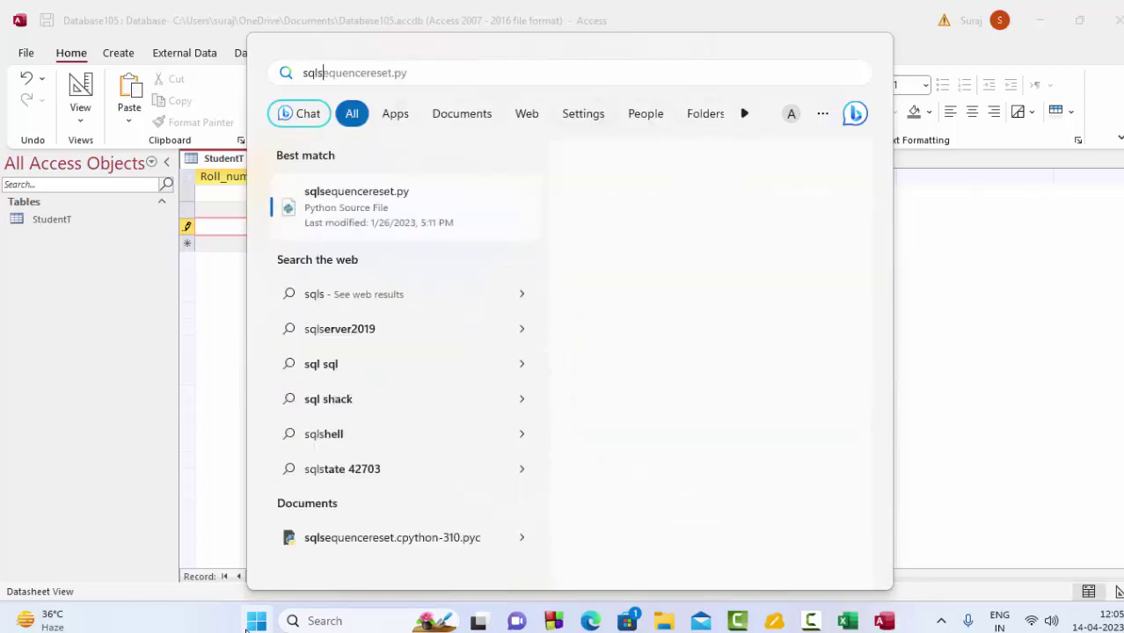
pyautogui.press('BackSpace')
pyautogui.press('BackSpace')
pyautogui.press('BackSpace')
pyautogui.press('BackSpace')
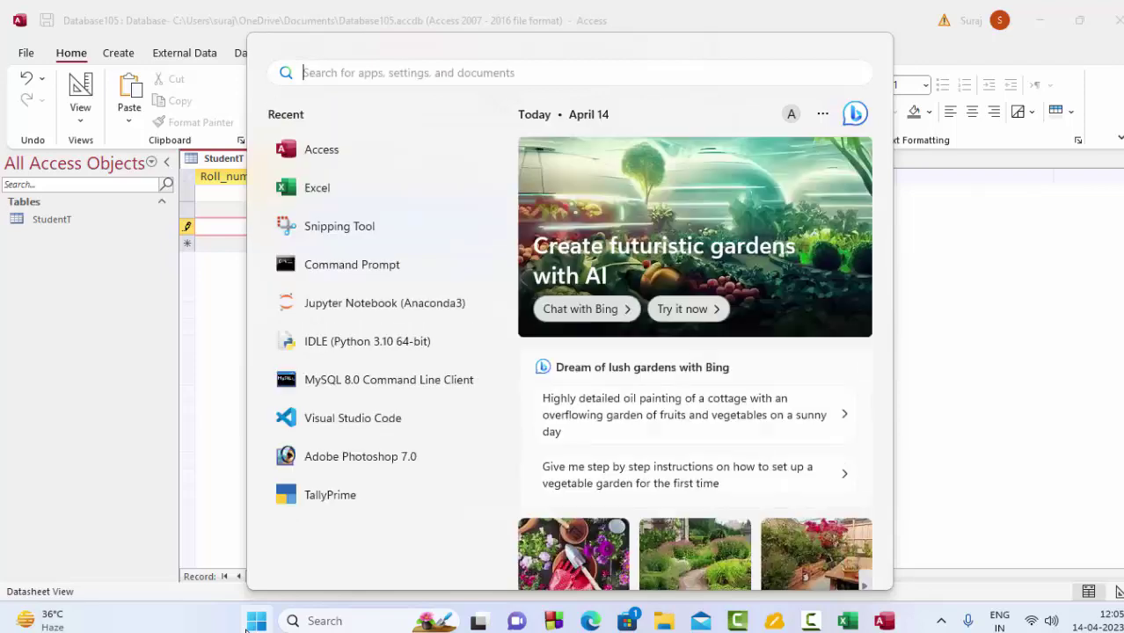
pyautogui.write('microso')
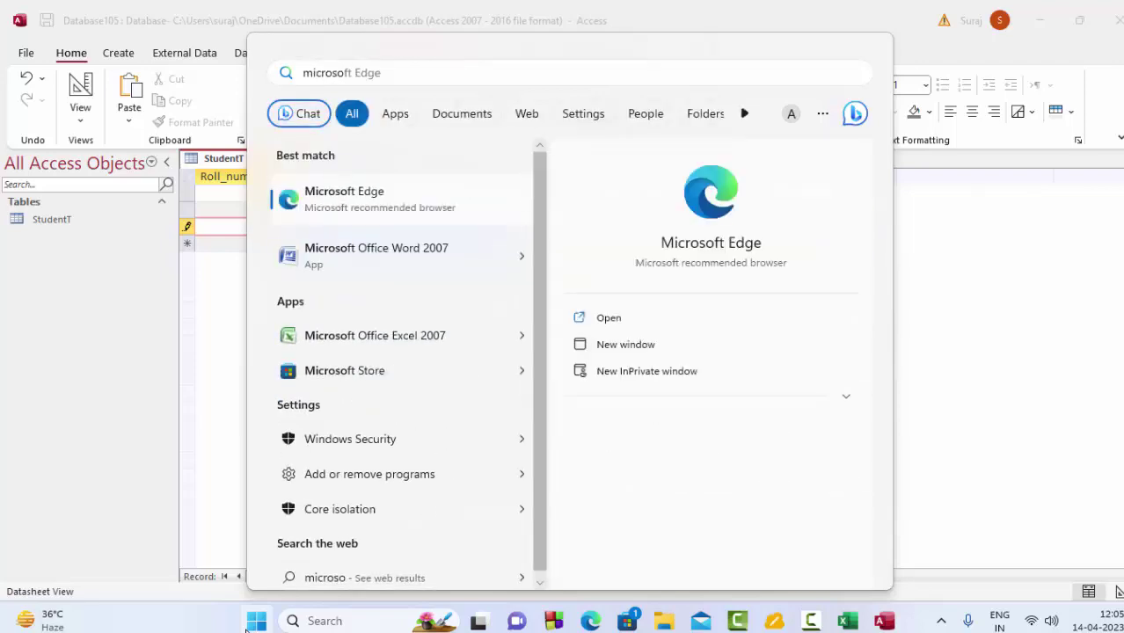
pyautogui.write('ft sq')
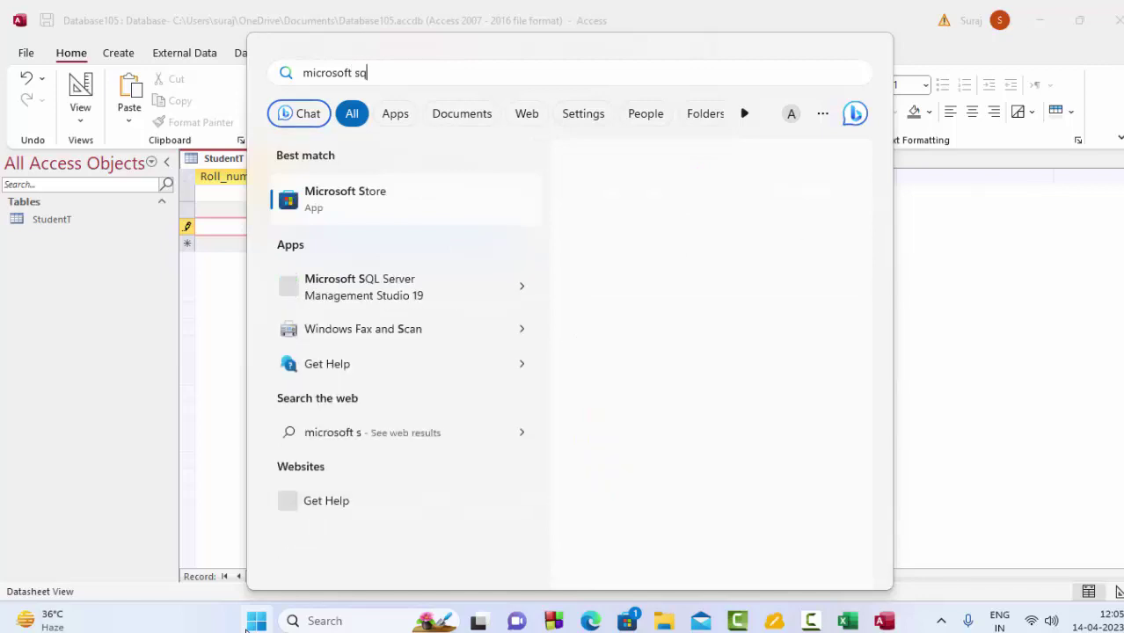
pyautogui.write('l')
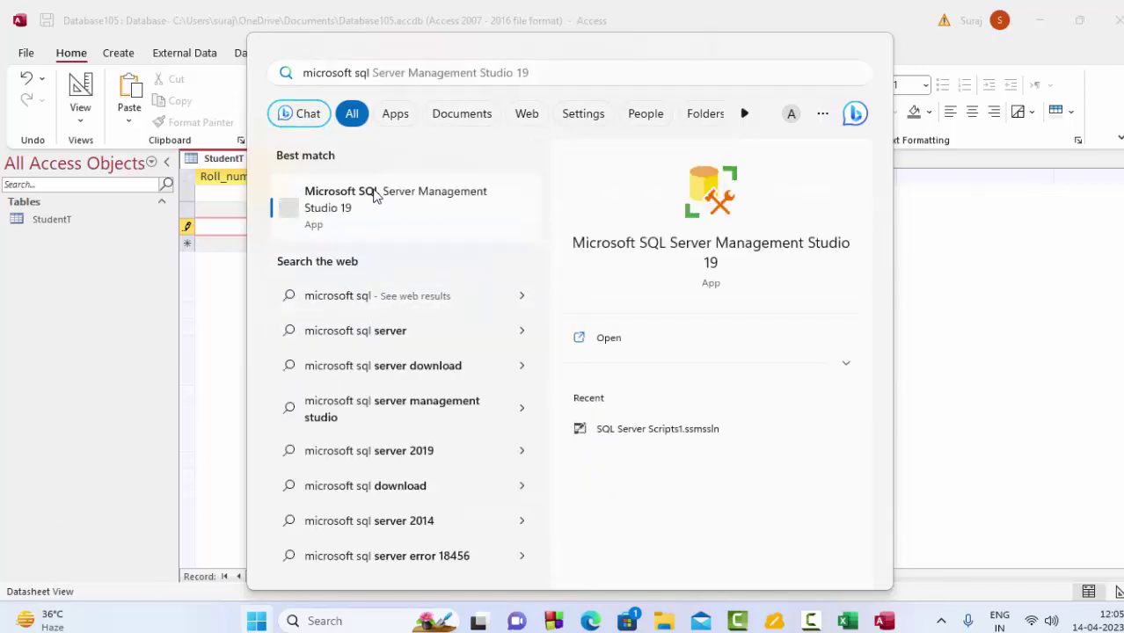
pyautogui.click(372, 191)
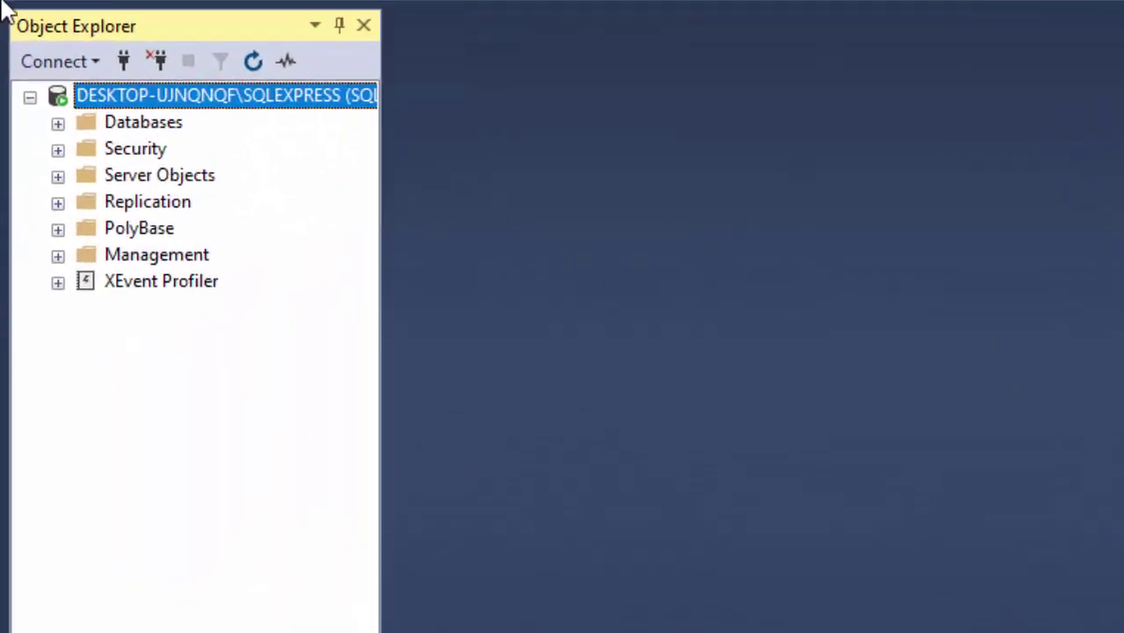
# Use New Database on the SQLEXPRESS Databases folder to create a database named Studentdat
pyautogui.doubleClick(145, 125)
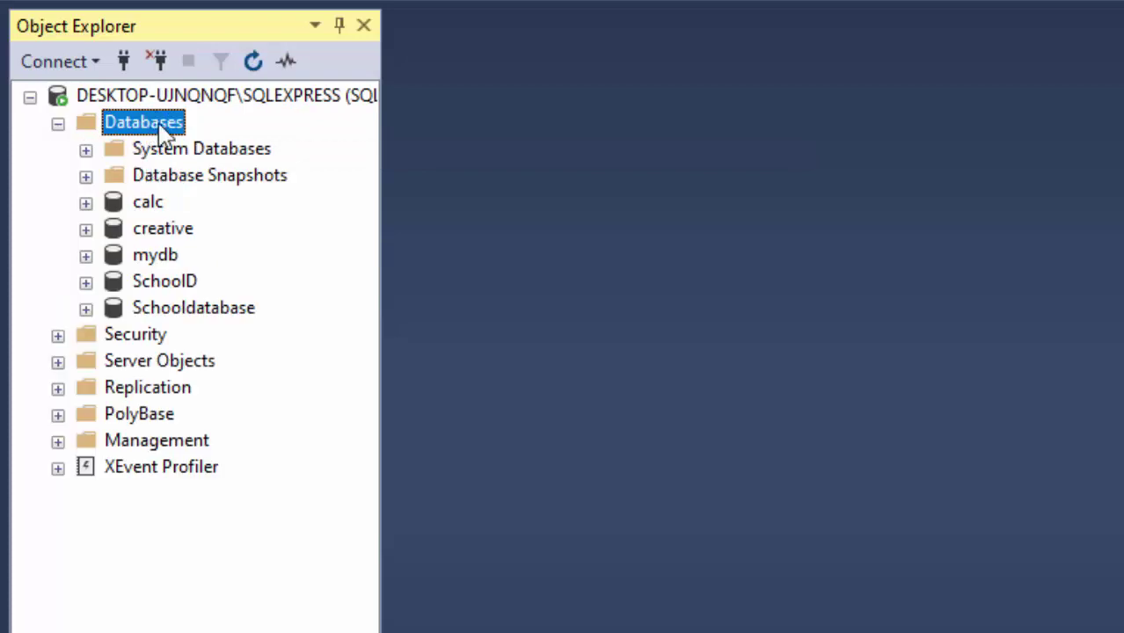
pyautogui.rightClick(163, 134)
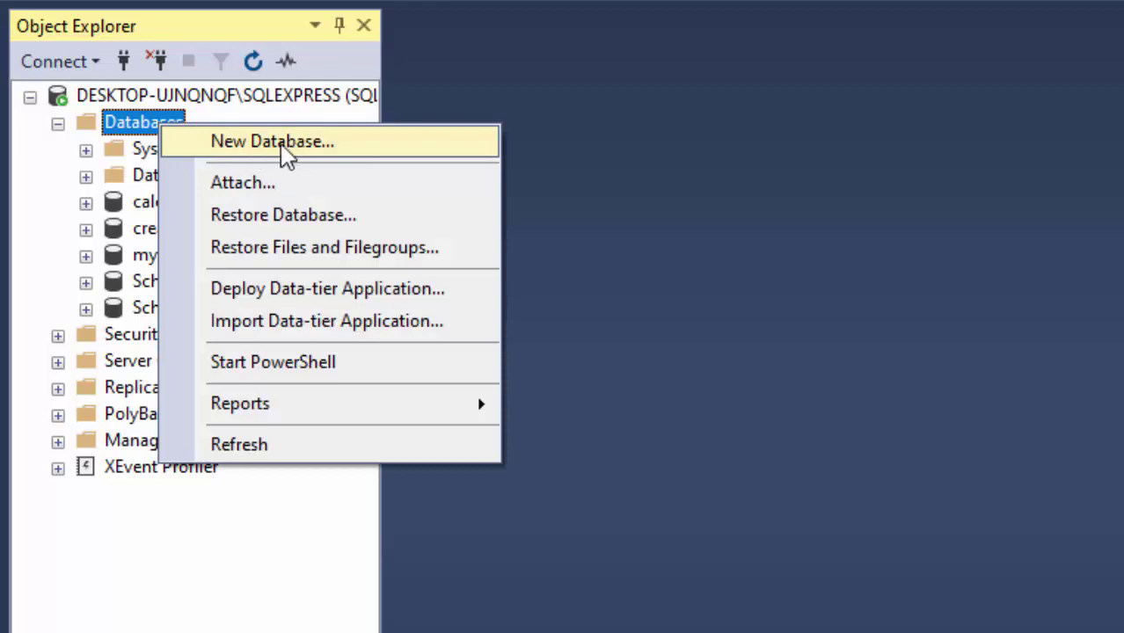
pyautogui.click(304, 144)
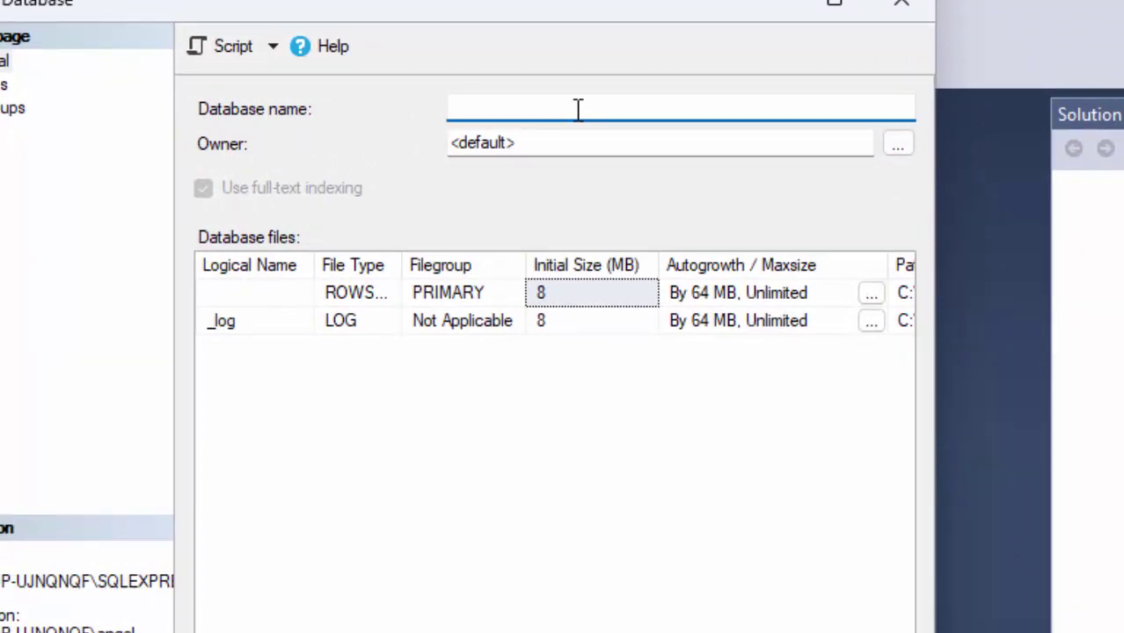
pyautogui.write('St')
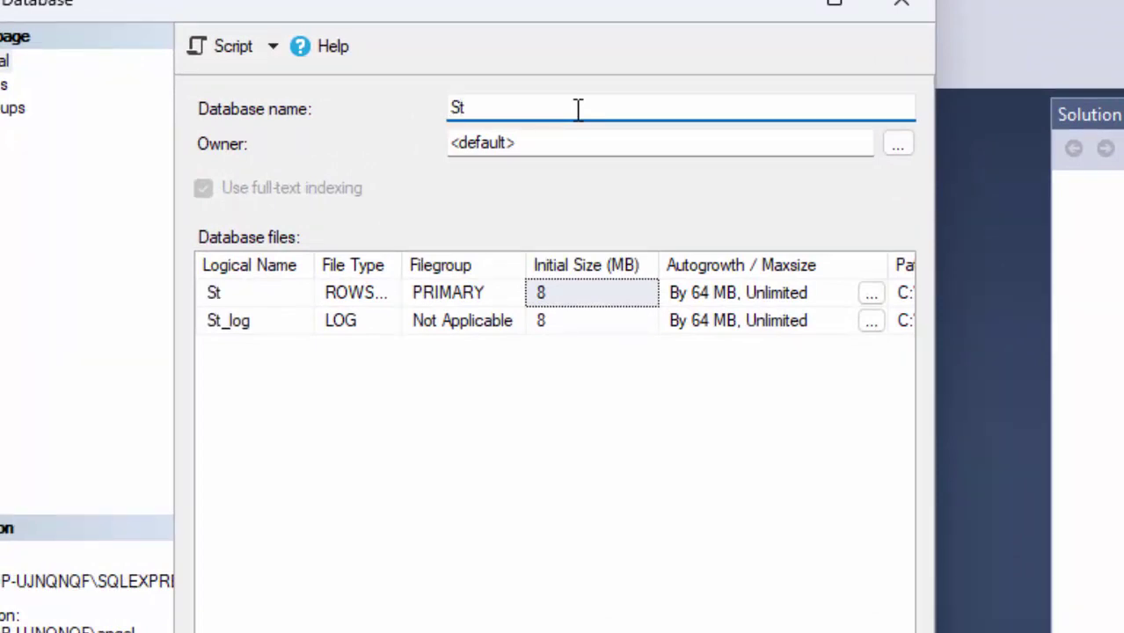
pyautogui.write('udentda')
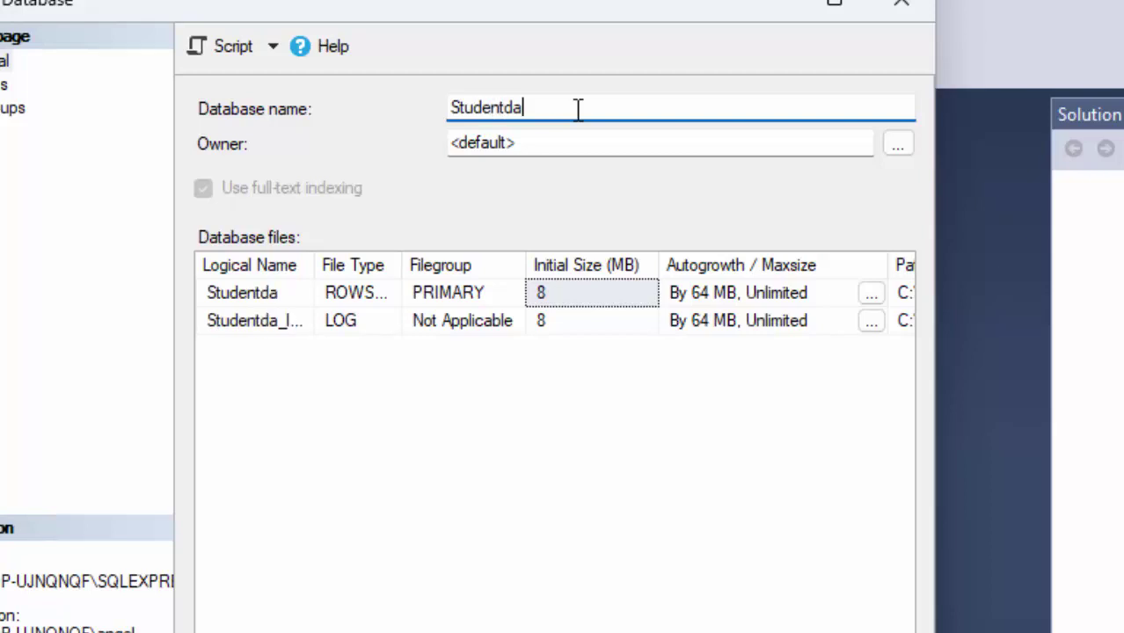
pyautogui.write('t')
pyautogui.press('Return')
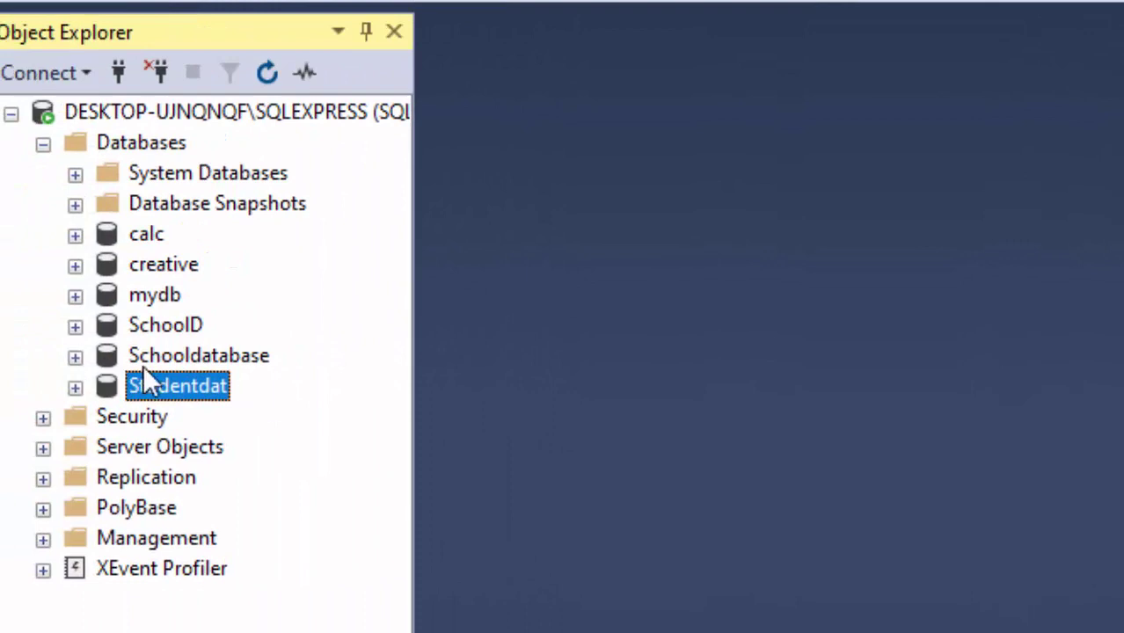
# Start a new table design under Studentdat's Tables folder
pyautogui.doubleClick(173, 388)
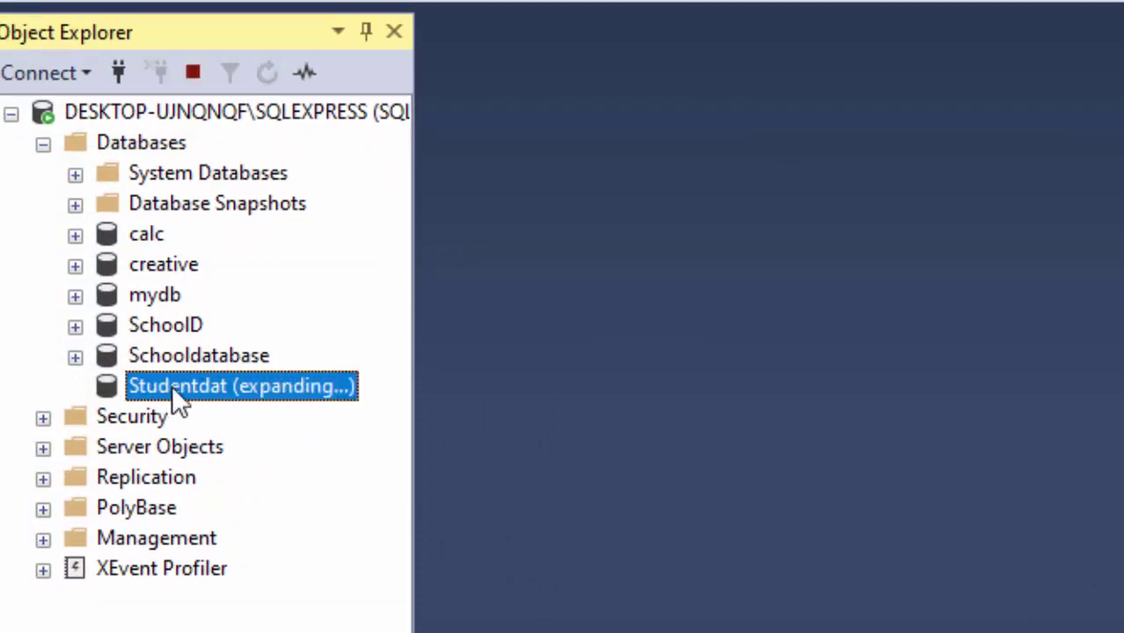
pyautogui.doubleClick(173, 445)
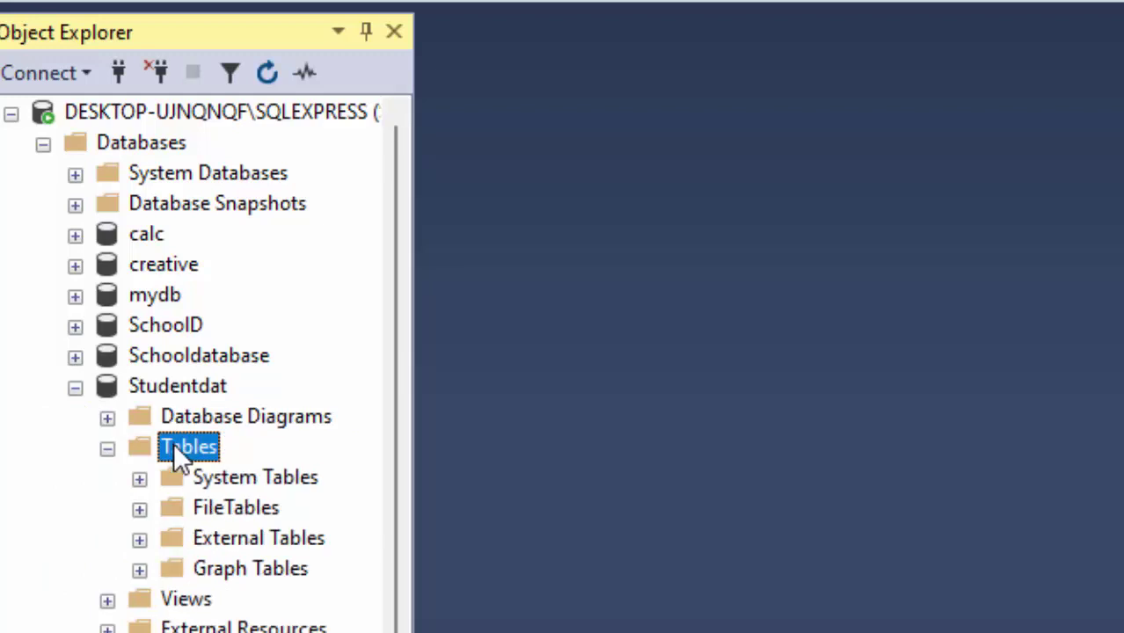
pyautogui.rightClick(173, 443)
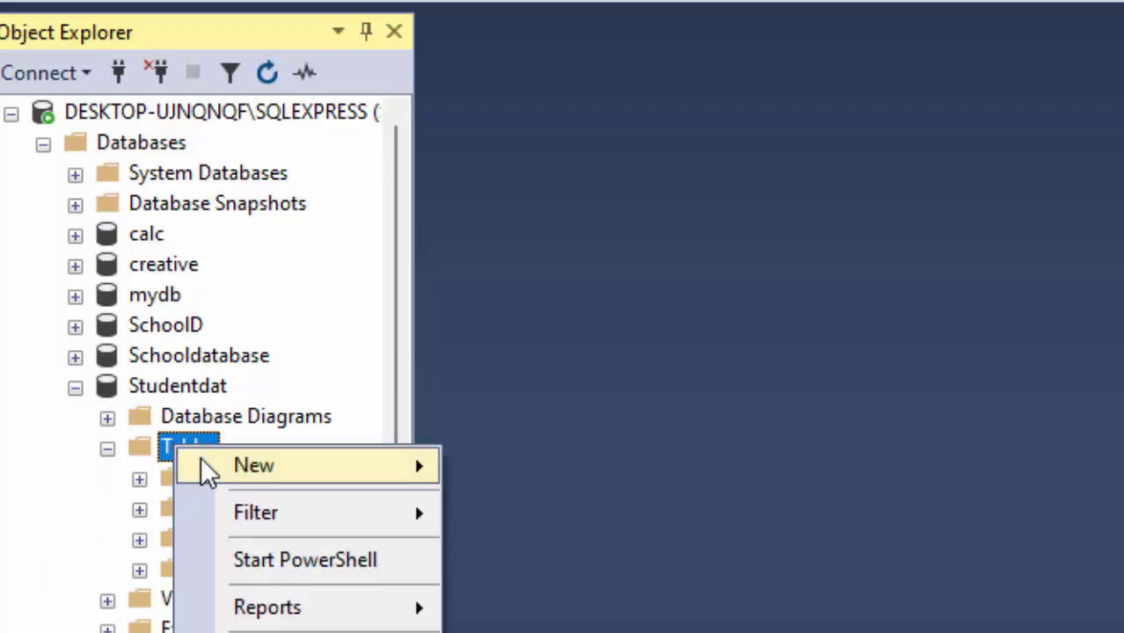
pyautogui.moveTo(236, 467)
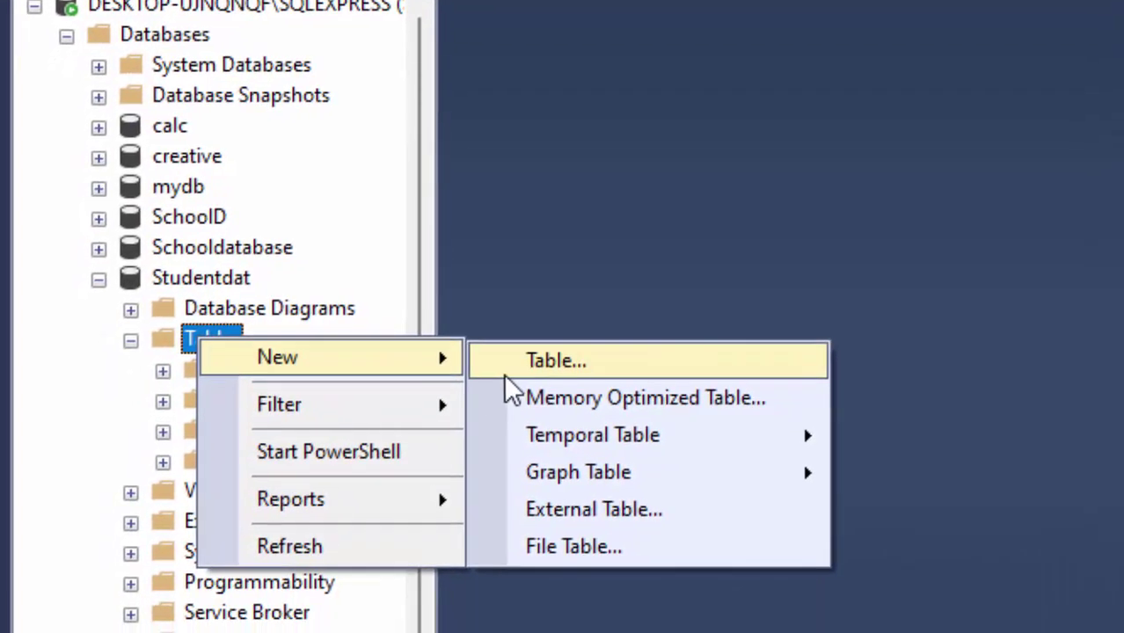
pyautogui.click(507, 369)
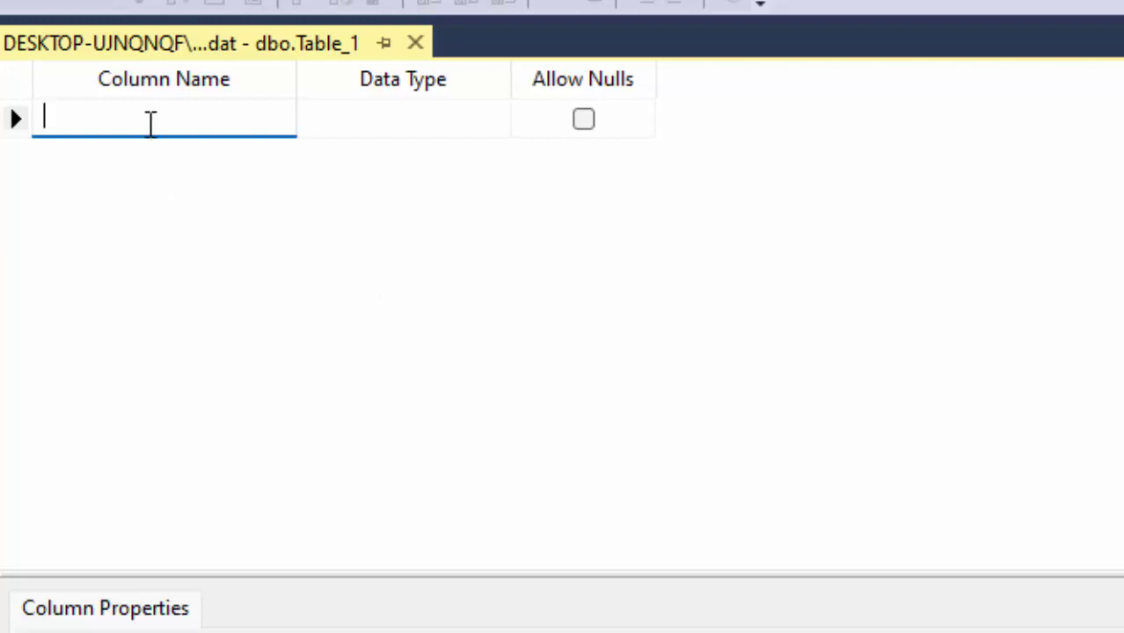
# Define the Roll_number column as int with nulls disallowed
pyautogui.write('Ro')
pyautogui.write('ll_')
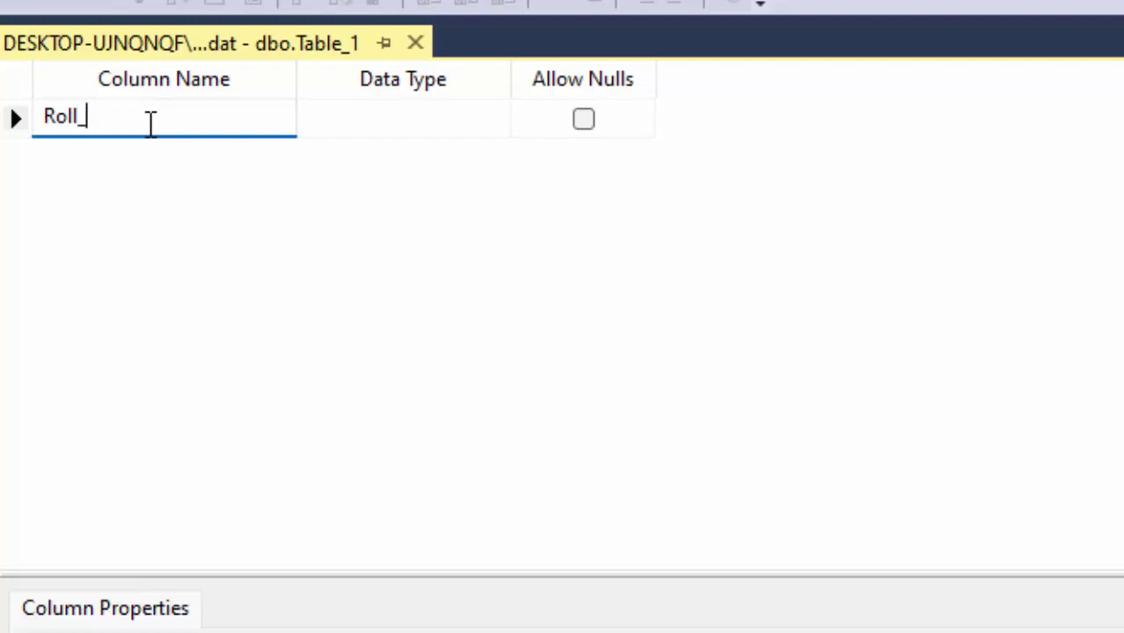
pyautogui.write('number')
pyautogui.click(356, 129)
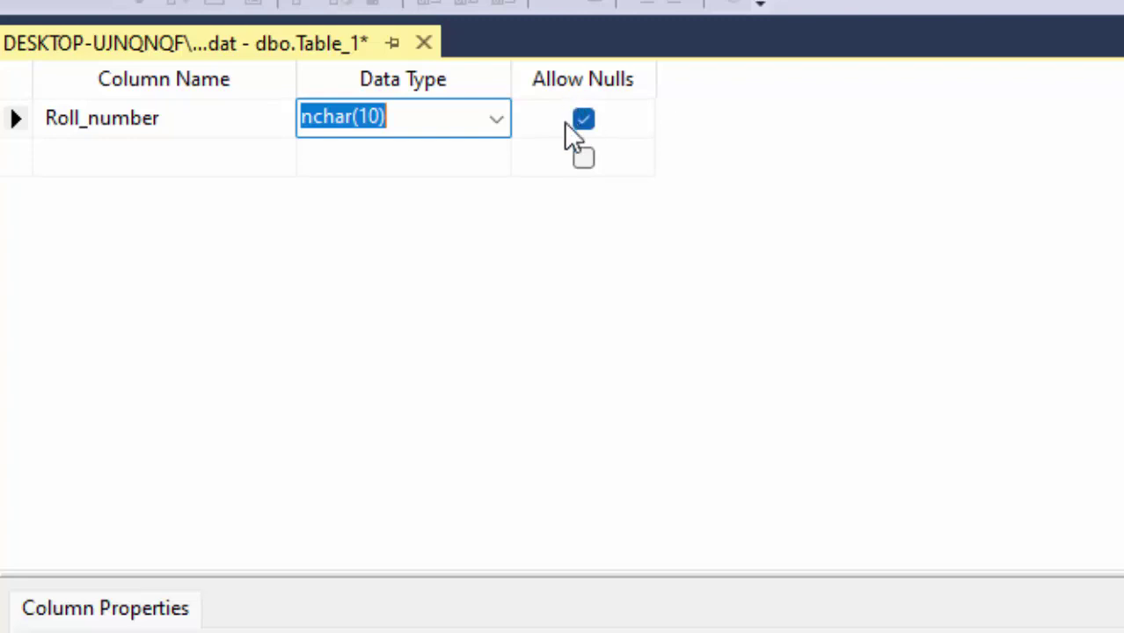
pyautogui.click(595, 121)
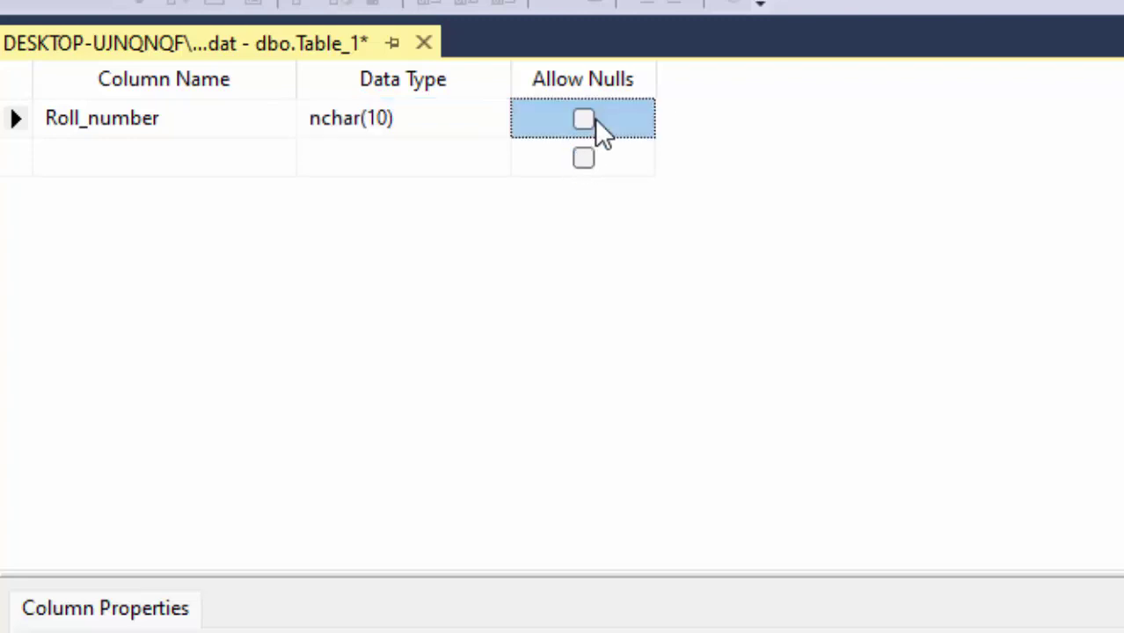
pyautogui.click(477, 114)
pyautogui.click(499, 120)
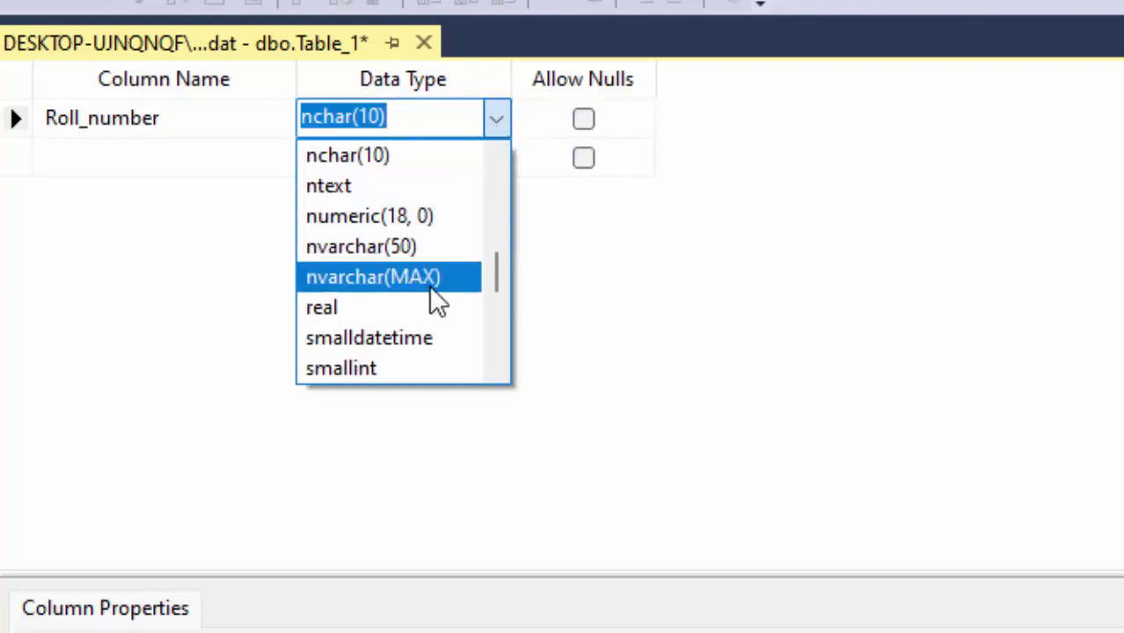
pyautogui.scroll(-2, 450, 281)
pyautogui.scroll(-1, 450, 282)
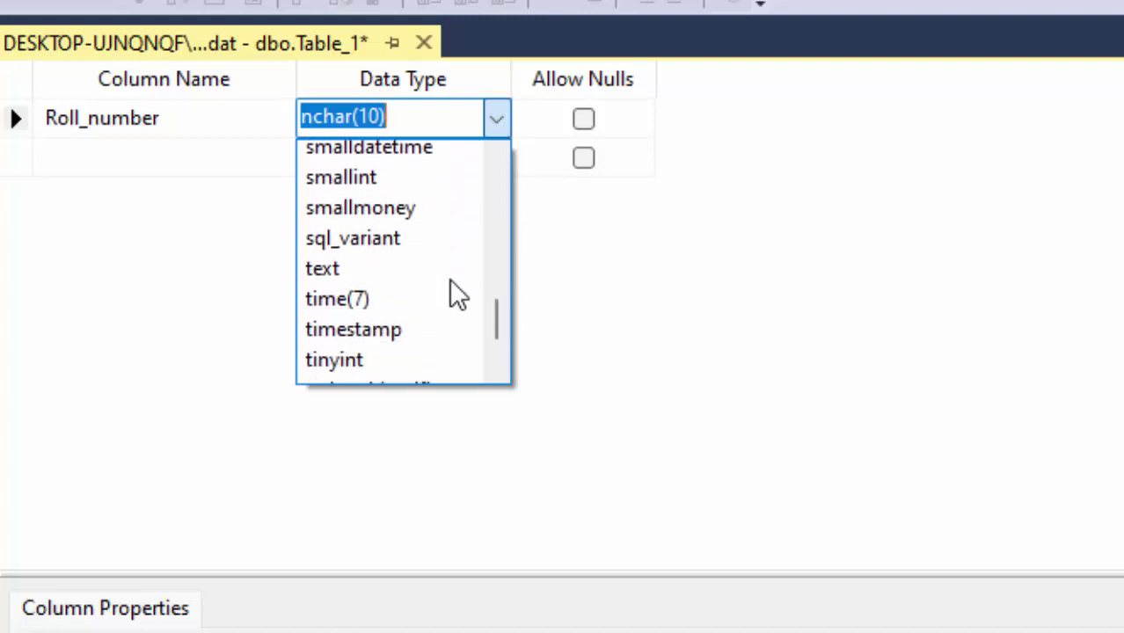
pyautogui.scroll(-2, 450, 282)
pyautogui.scroll(1, 450, 282)
pyautogui.scroll(3, 450, 279)
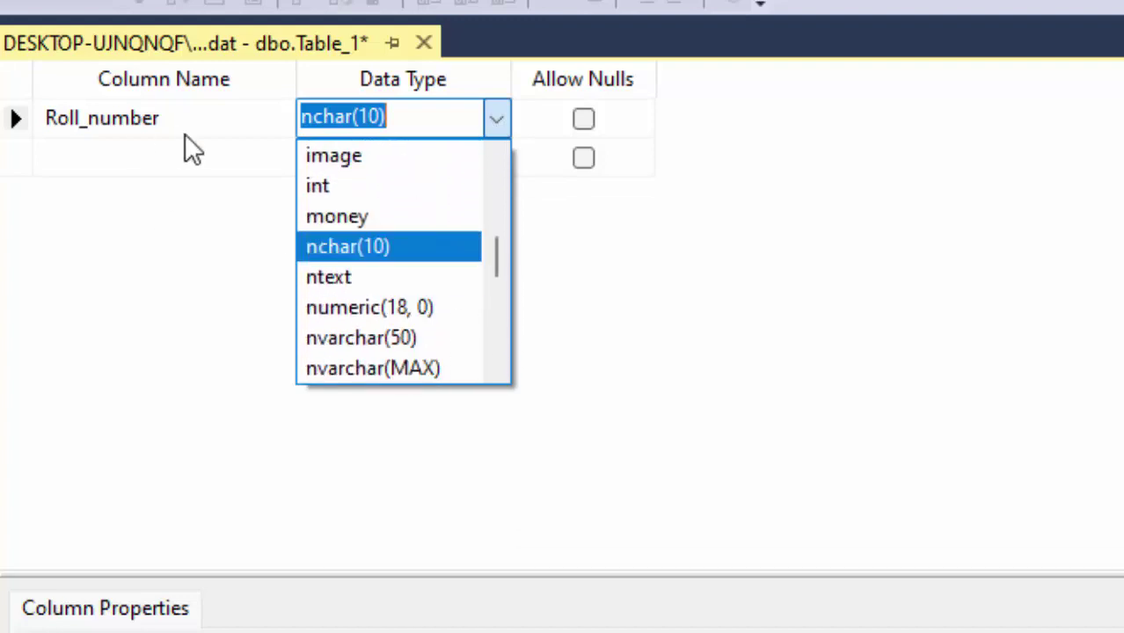
pyautogui.click(382, 249)
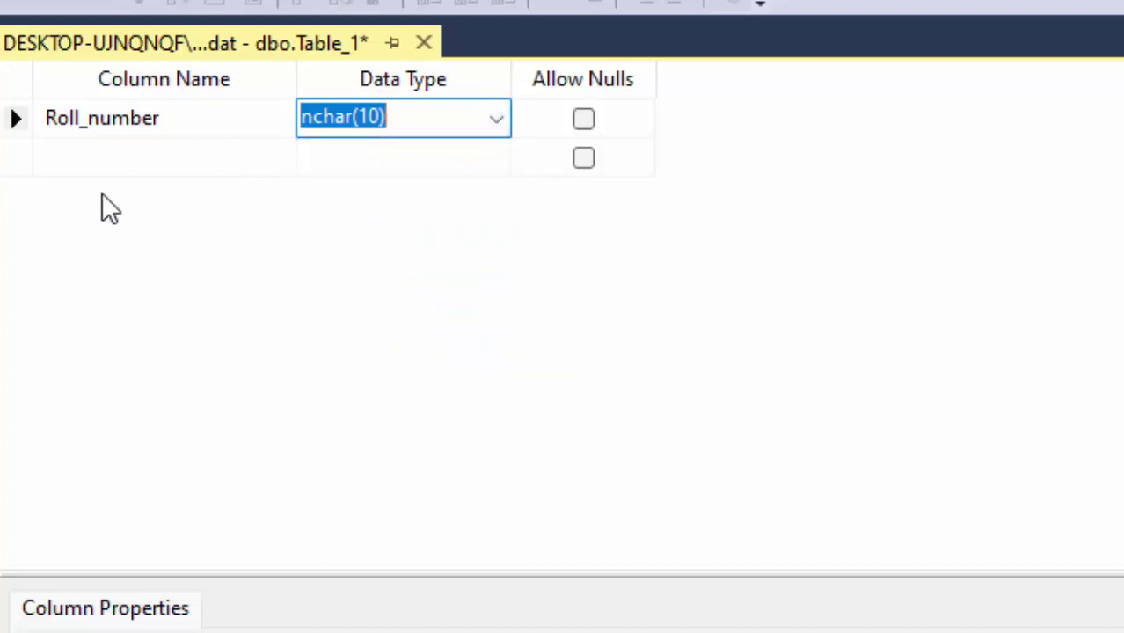
pyautogui.click(497, 120)
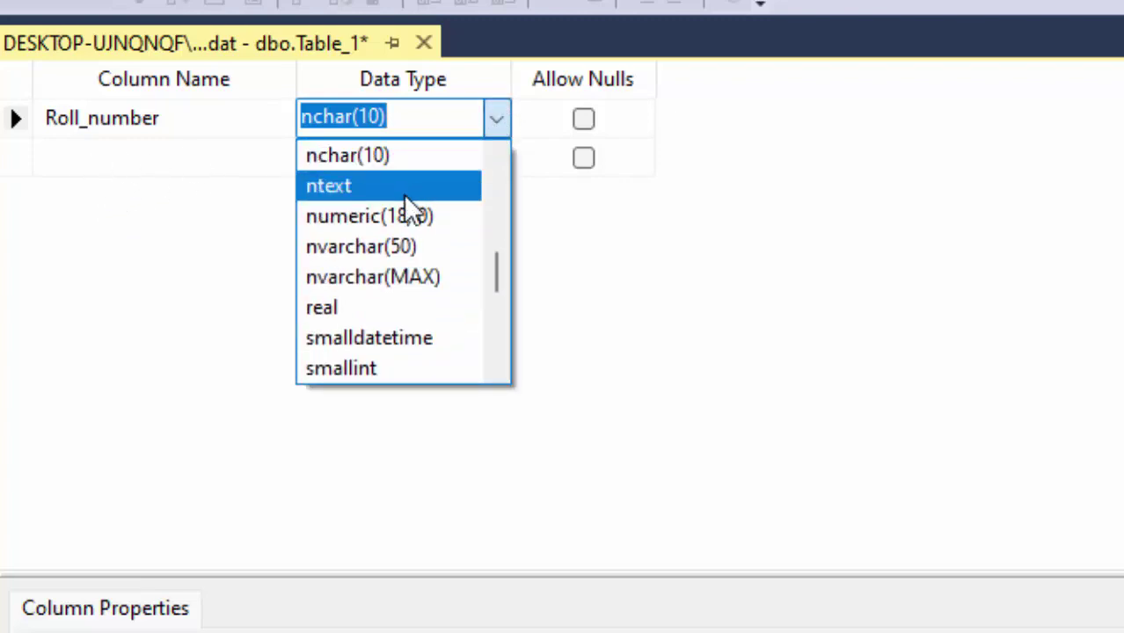
pyautogui.scroll(-1, 379, 327)
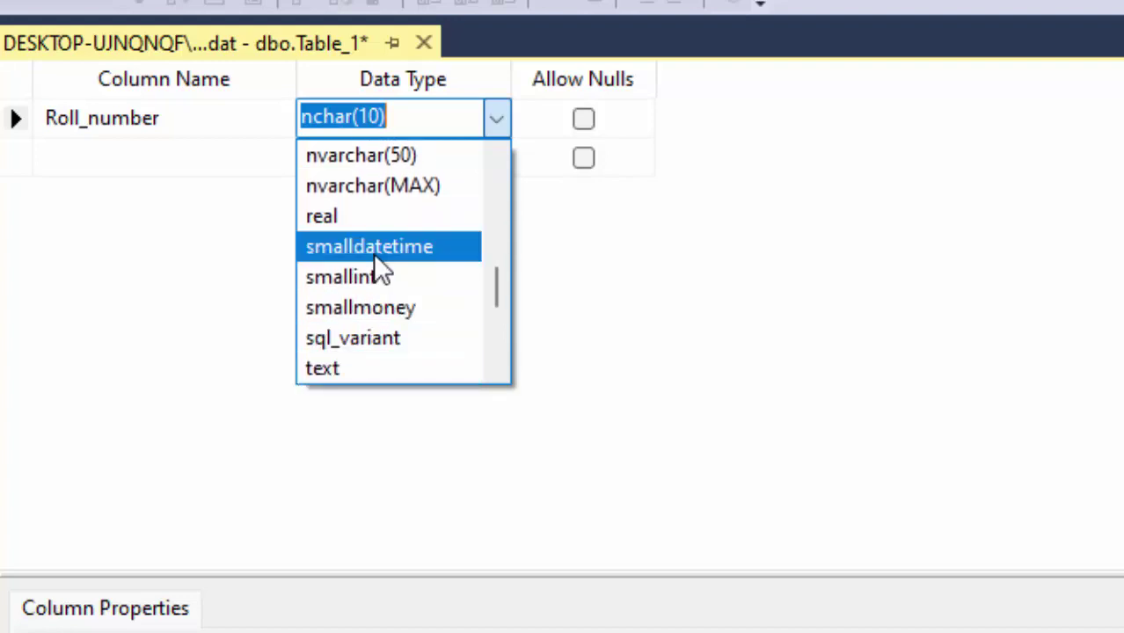
pyautogui.scroll(2, 373, 248)
pyautogui.click(381, 195)
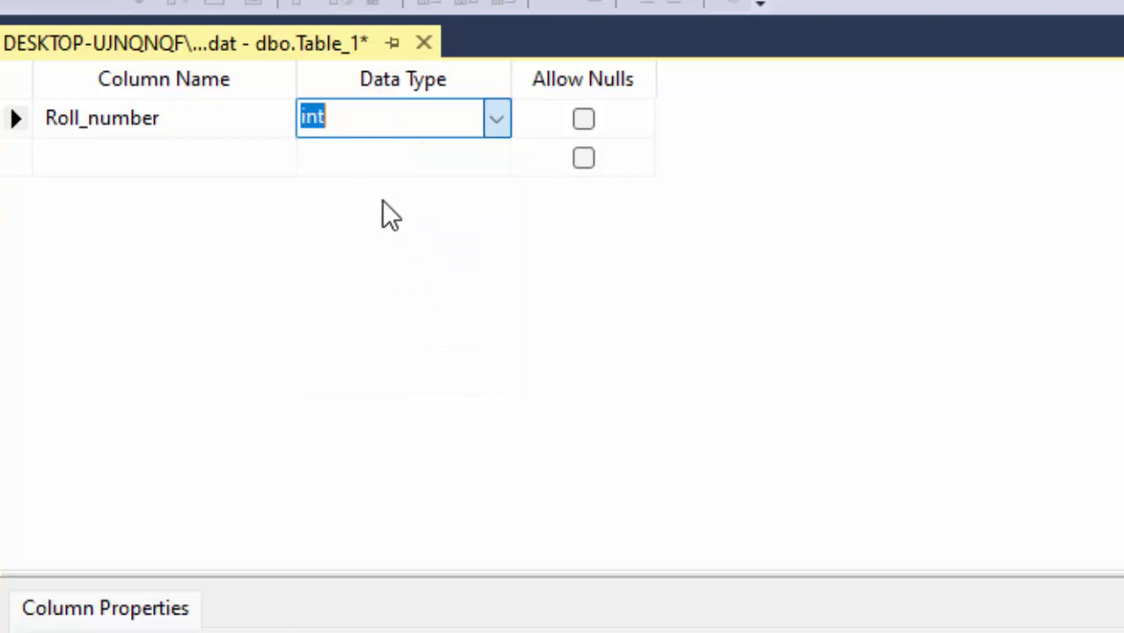
# Add a Name of Students column with the default nchar(10) type and close the design
pyautogui.click(151, 161)
pyautogui.write('Na')
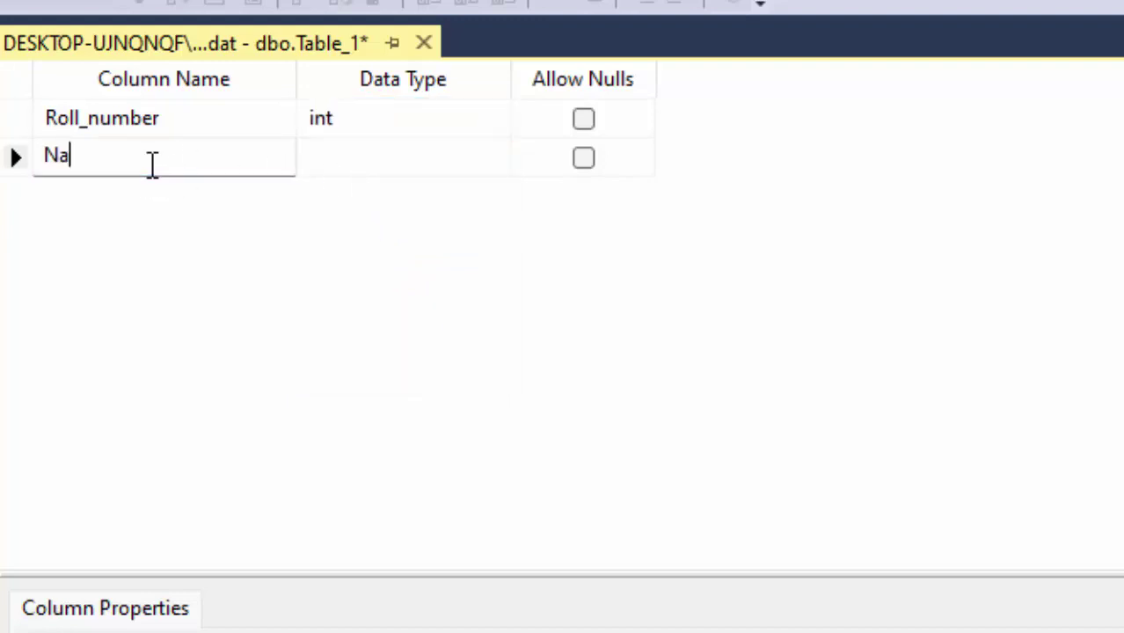
pyautogui.write('me of S')
pyautogui.write('tudents')
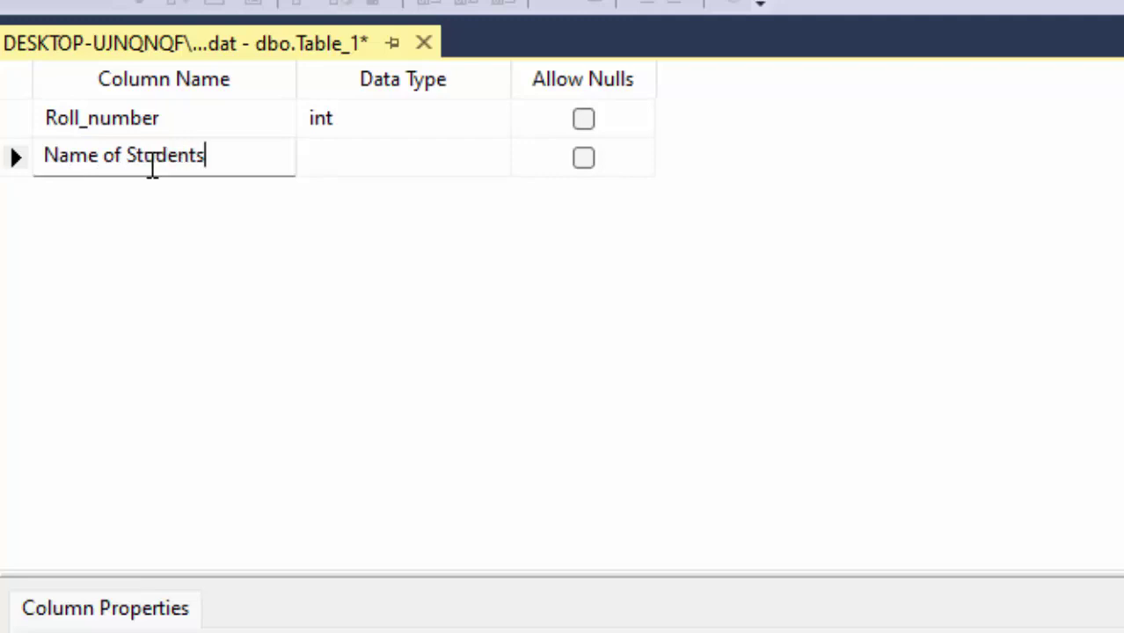
pyautogui.click(683, 218)
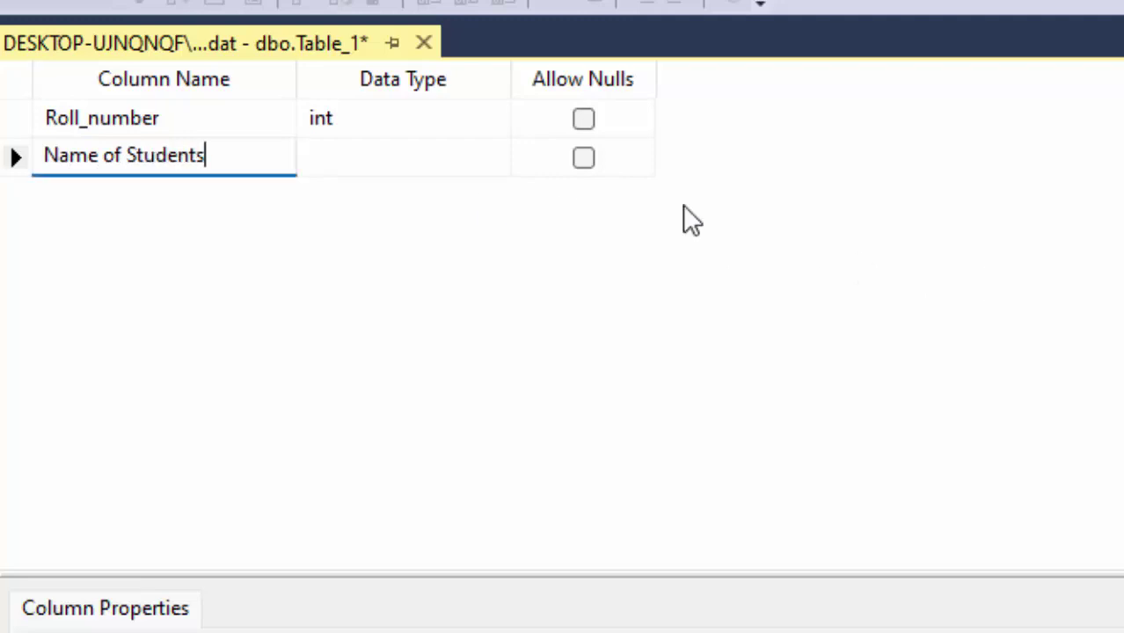
pyautogui.click(364, 158)
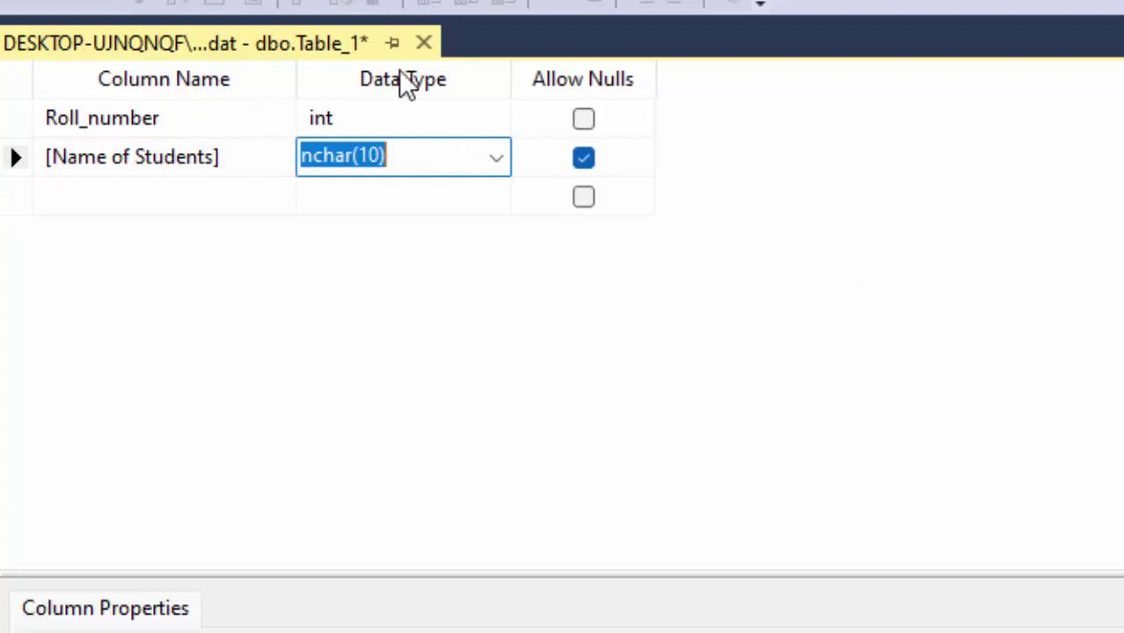
pyautogui.click(424, 42)
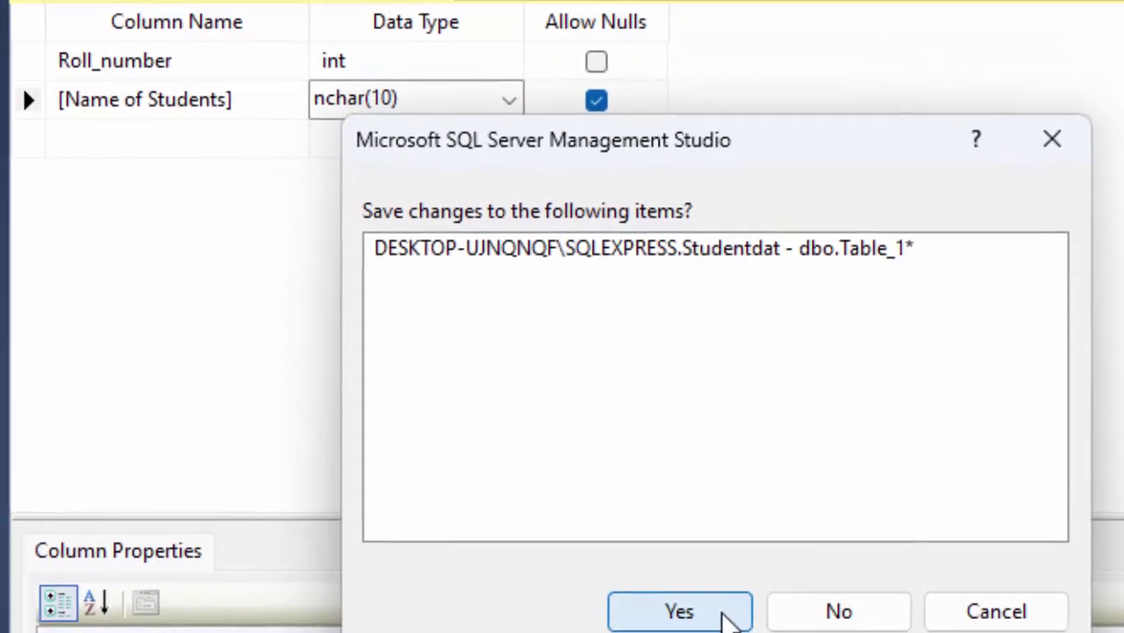
# Save the table as Table_1 and refresh Tables to show dbo.Table_1
pyautogui.click(727, 621)
pyautogui.click(766, 508)
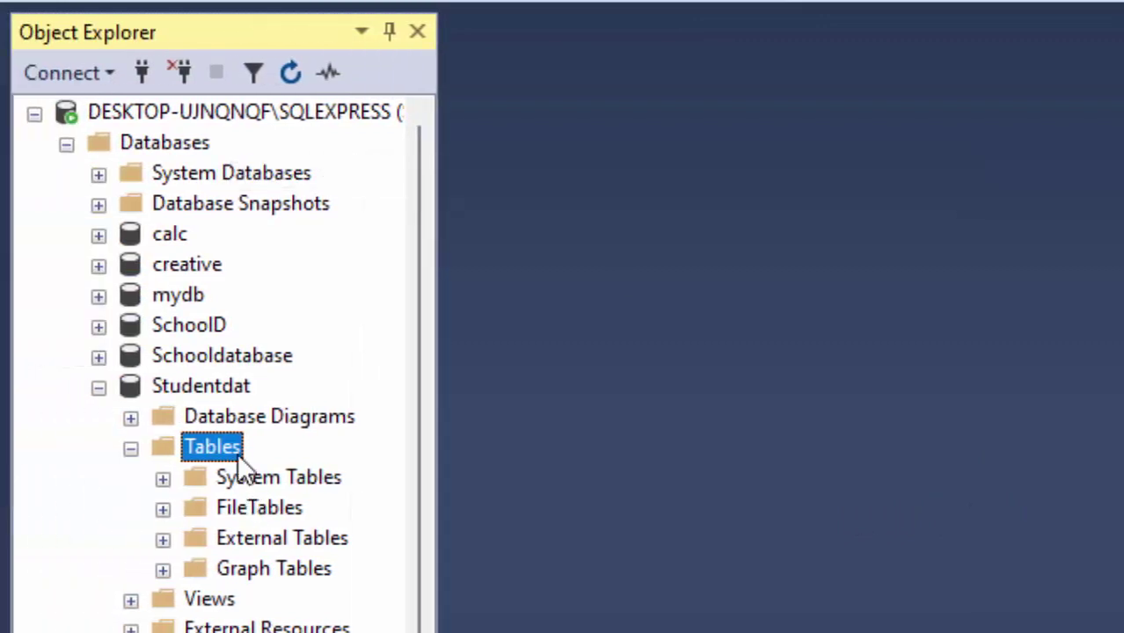
pyautogui.doubleClick(237, 453)
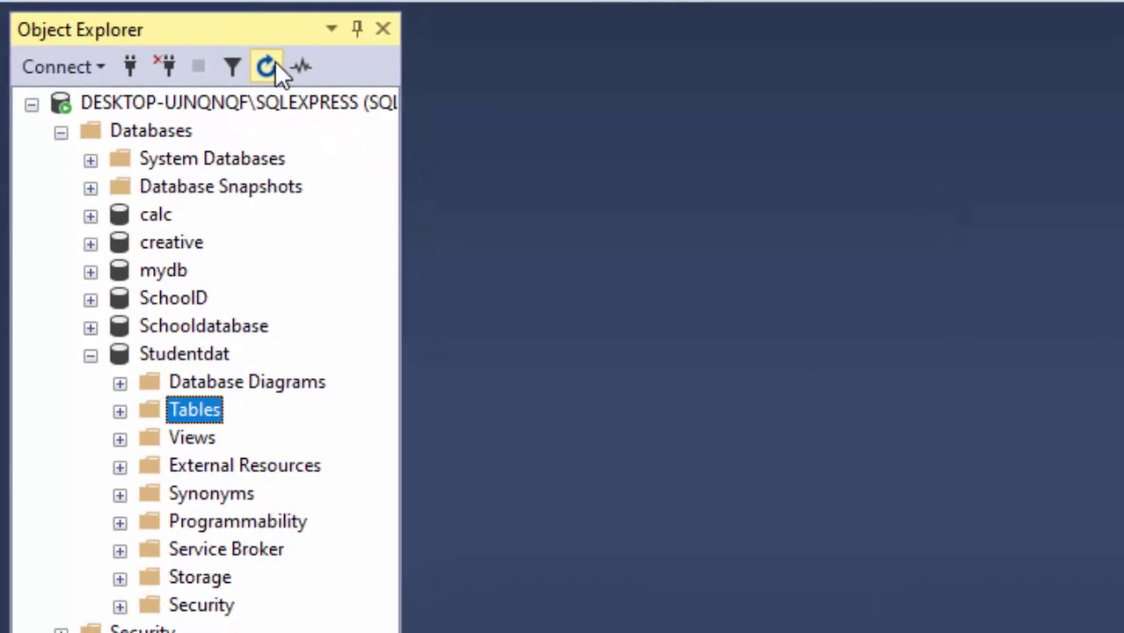
pyautogui.doubleClick(209, 420)
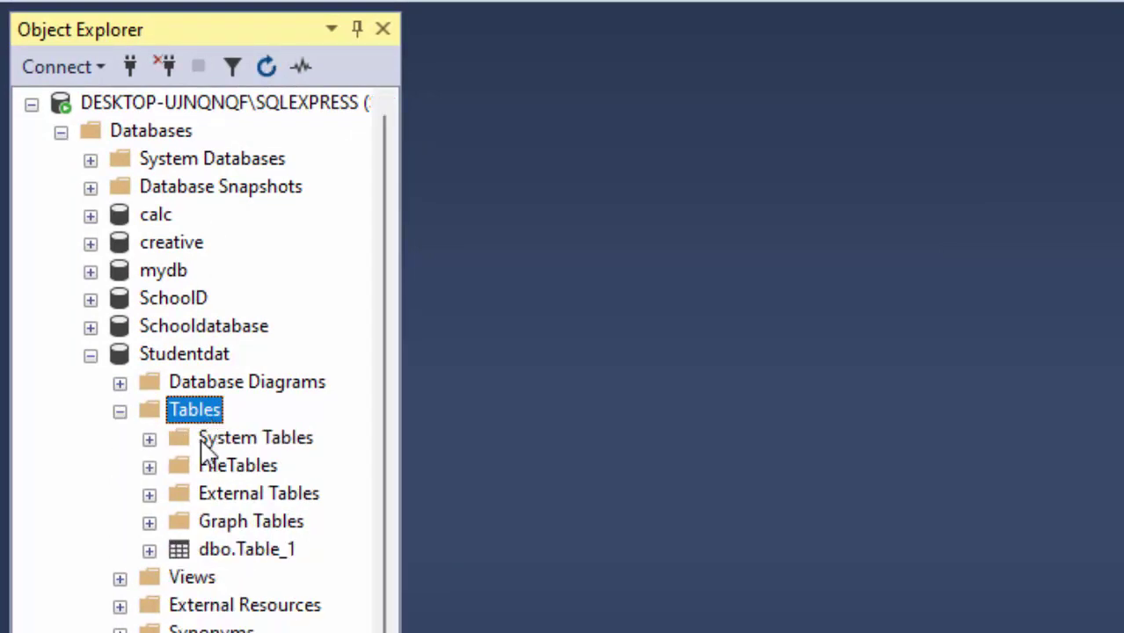
# Open dbo.Table_1's rows for editing and widen the Name of Students column
pyautogui.doubleClick(269, 560)
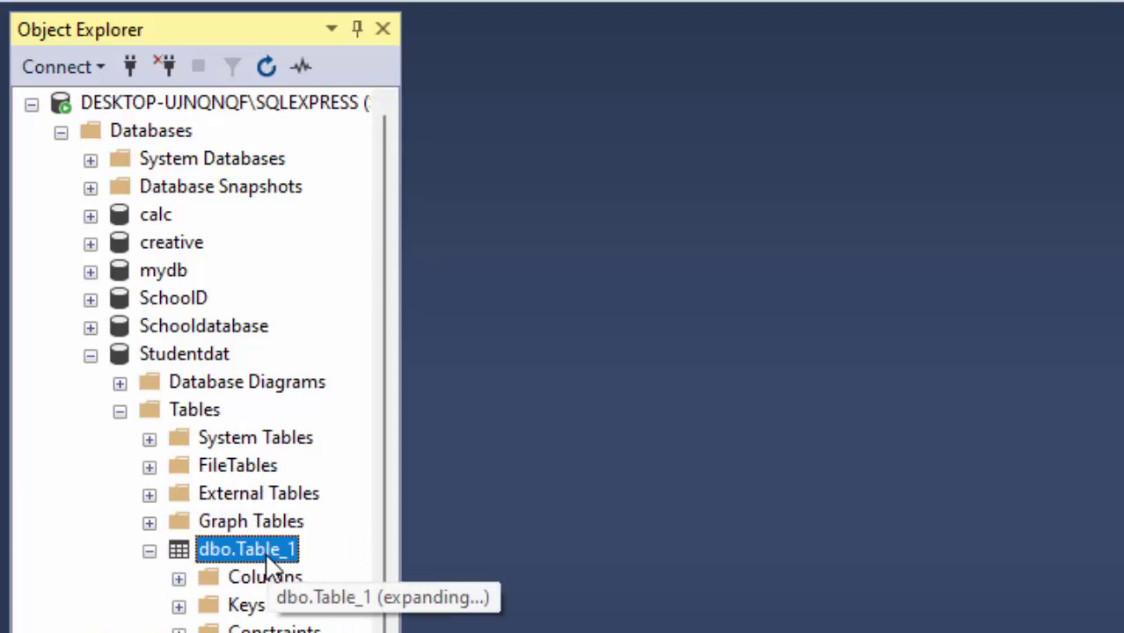
pyautogui.rightClick(266, 557)
pyautogui.press('Escape')
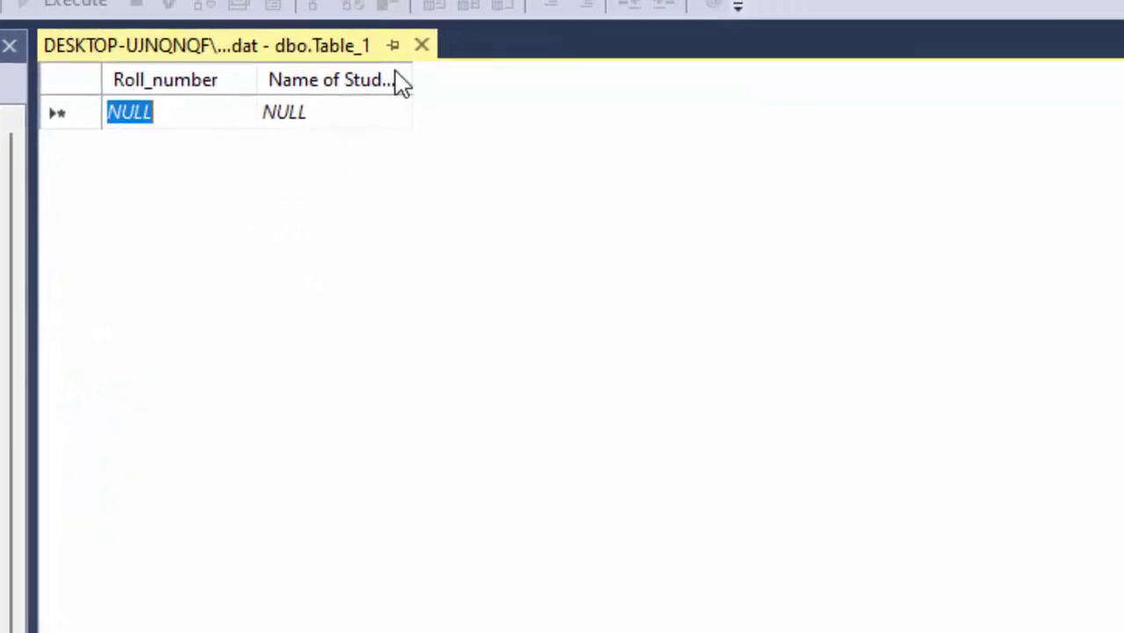
pyautogui.moveTo(410, 77); pyautogui.dragTo(516, 159)
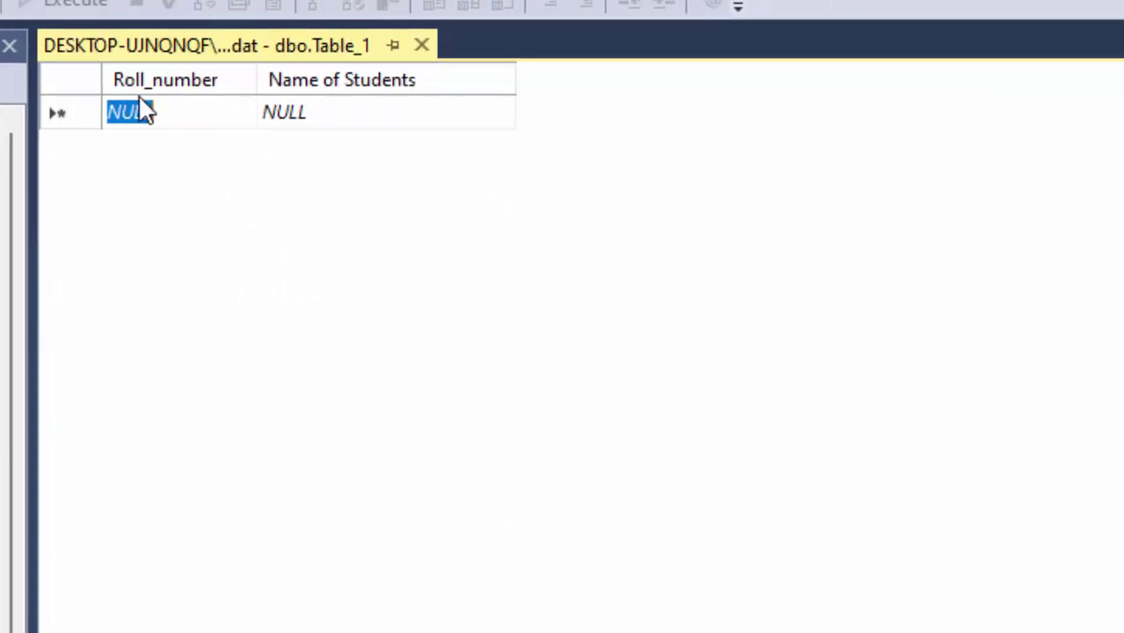
pyautogui.click(184, 110)
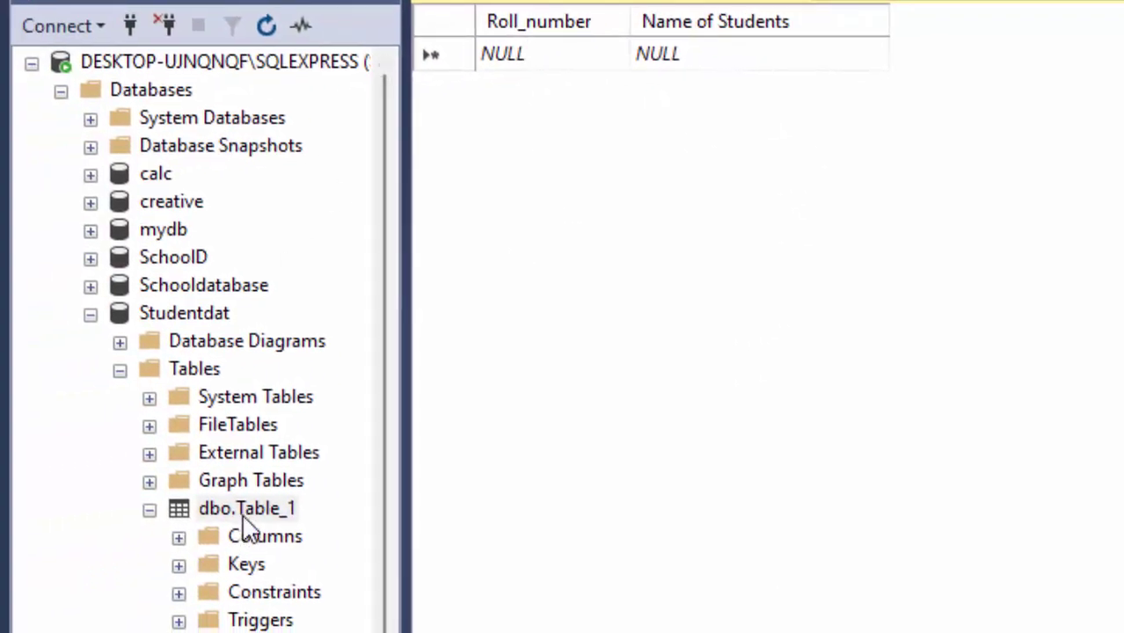
pyautogui.rightClick(243, 517)
# Set Roll_number as dbo.Table_1's primary key in the designer and save the change
pyautogui.click(371, 298)
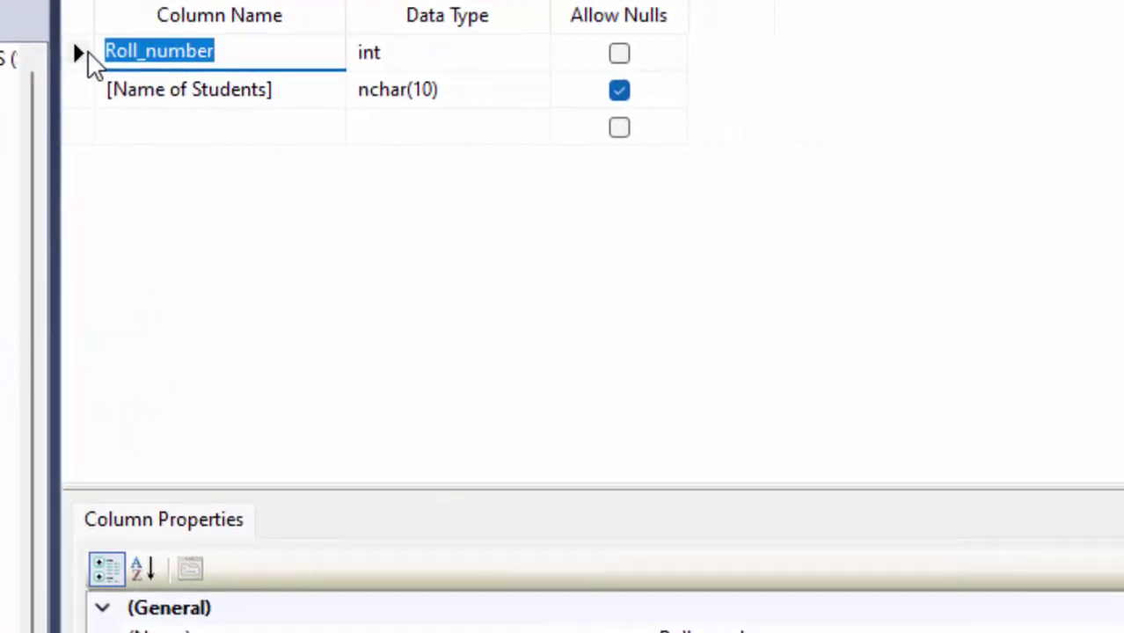
pyautogui.rightClick(42, 51)
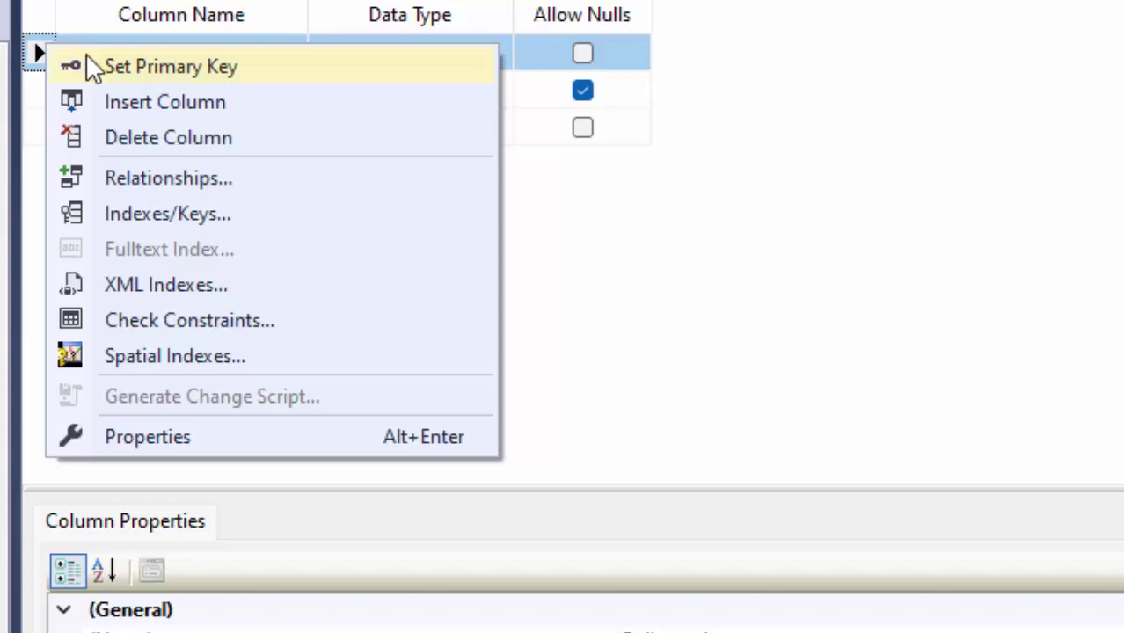
pyautogui.click(86, 55)
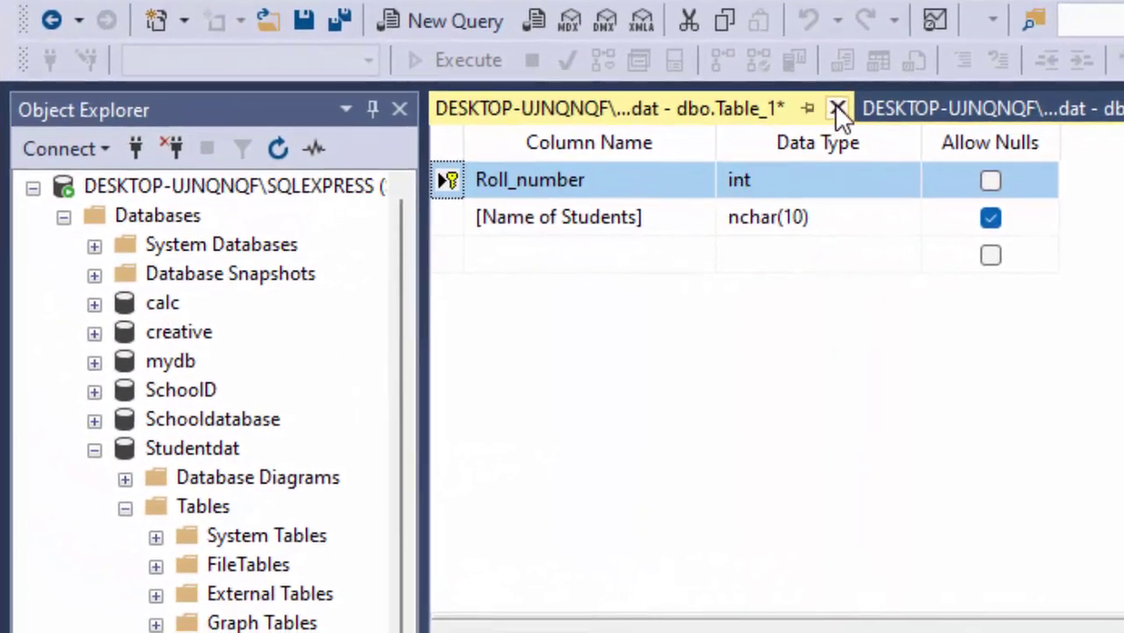
pyautogui.click(834, 110)
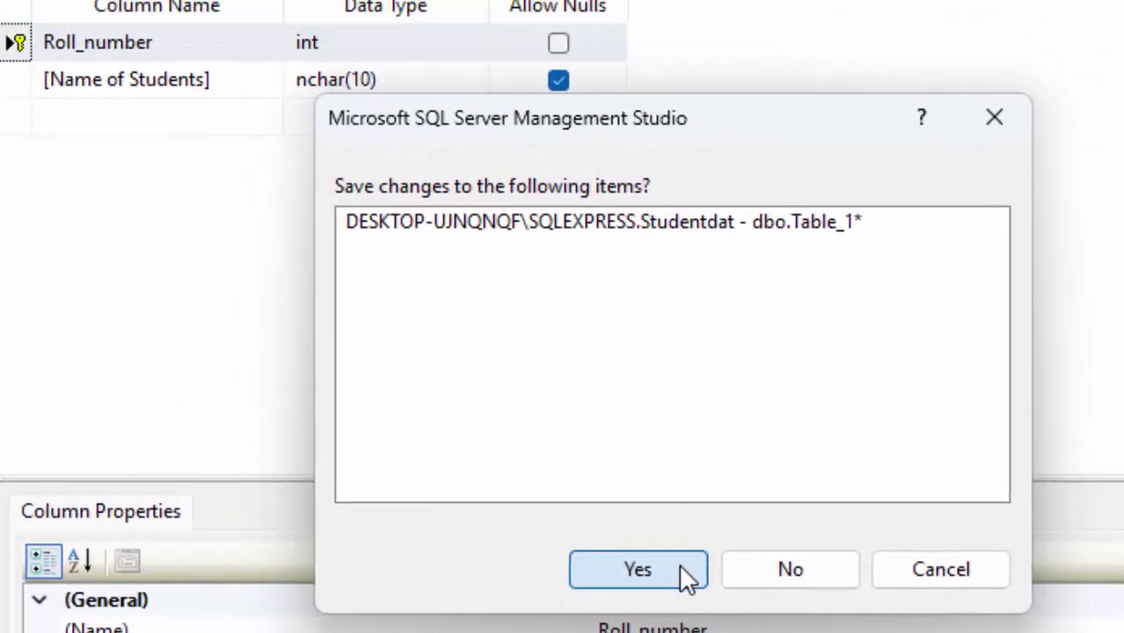
pyautogui.click(834, 576)
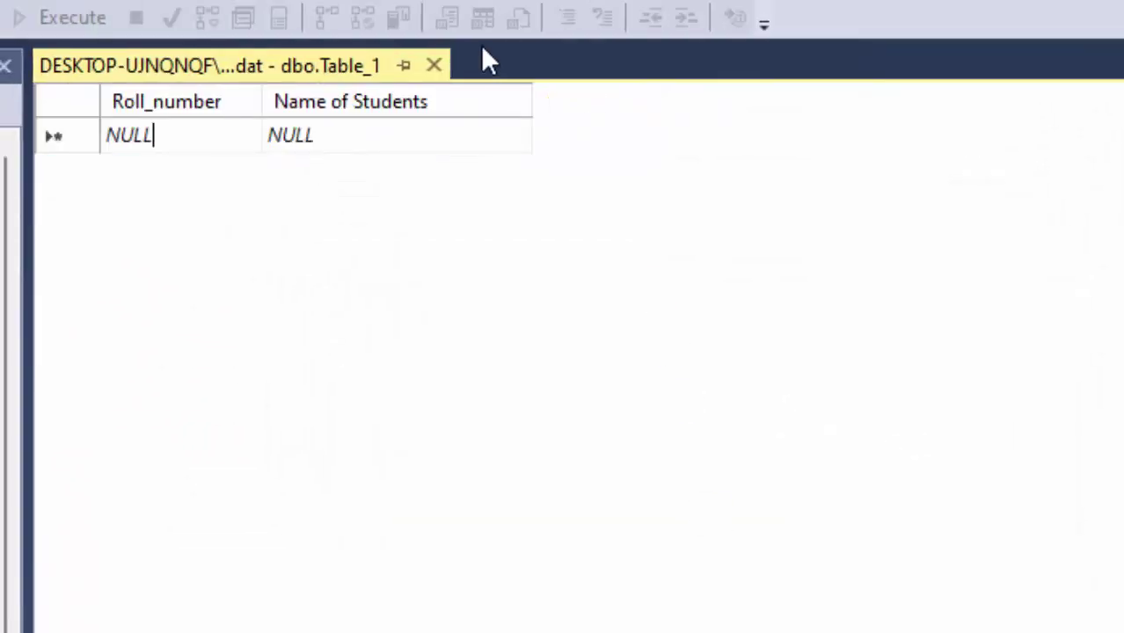
# Reopen dbo.Table_1's rows with Edit Top 200 Rows and enter record 1, Ram
pyautogui.click(437, 65)
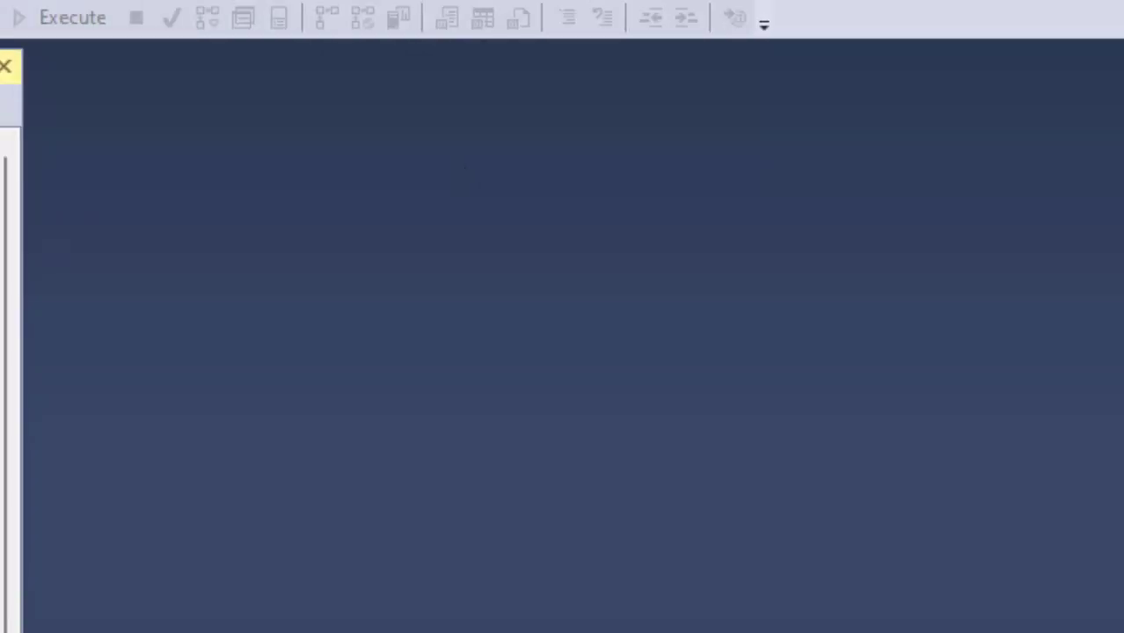
pyautogui.click(243, 563)
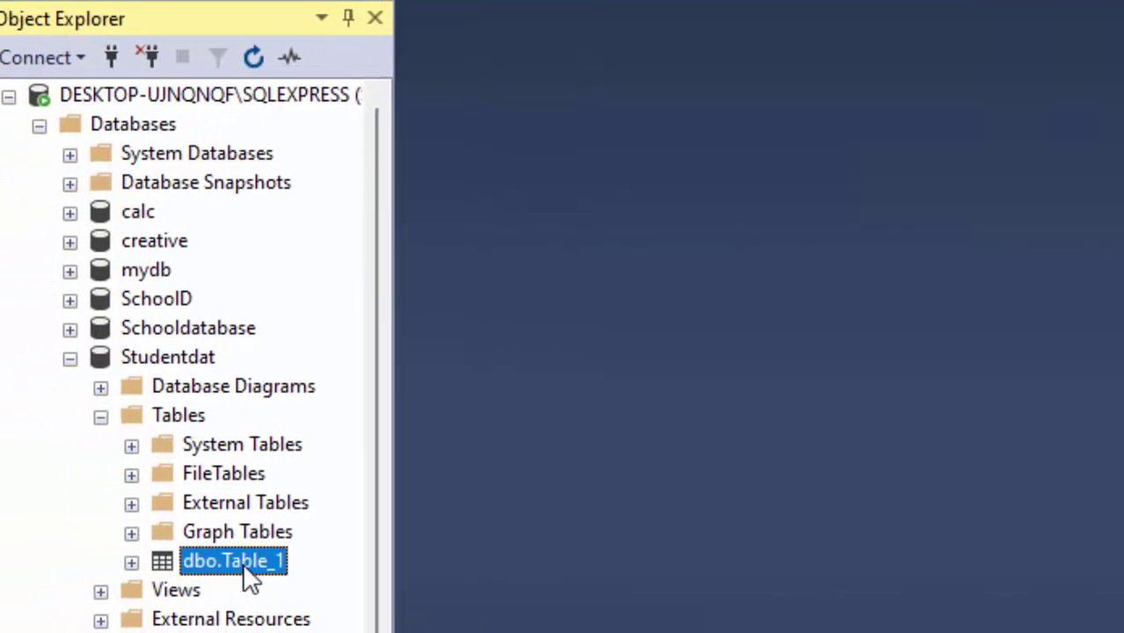
pyautogui.rightClick(243, 563)
pyautogui.click(369, 377)
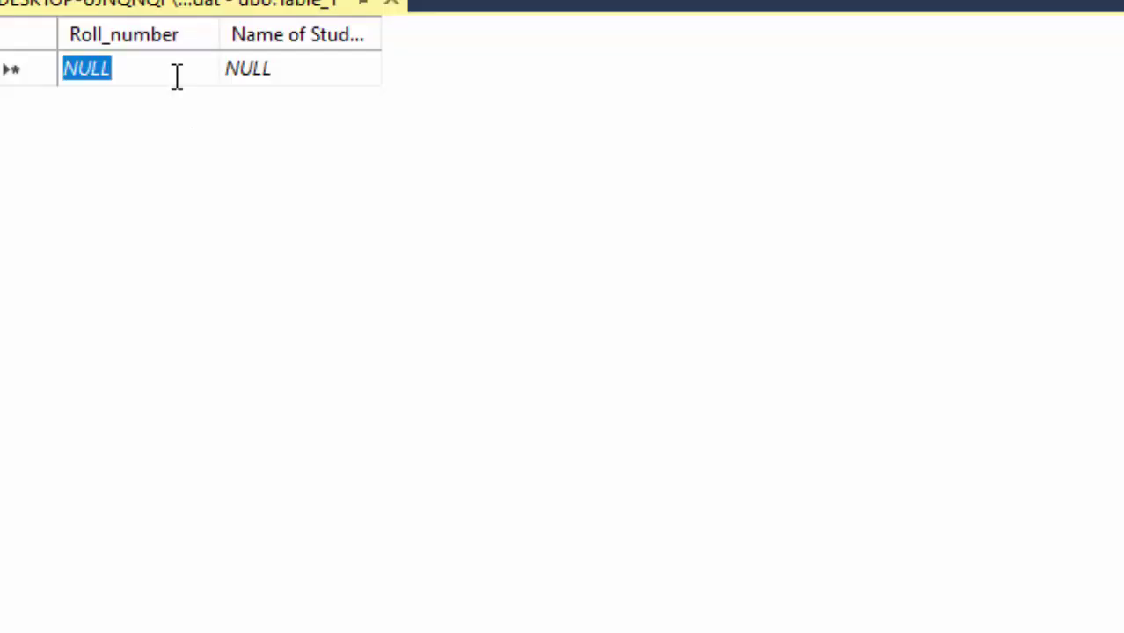
pyautogui.click(181, 70)
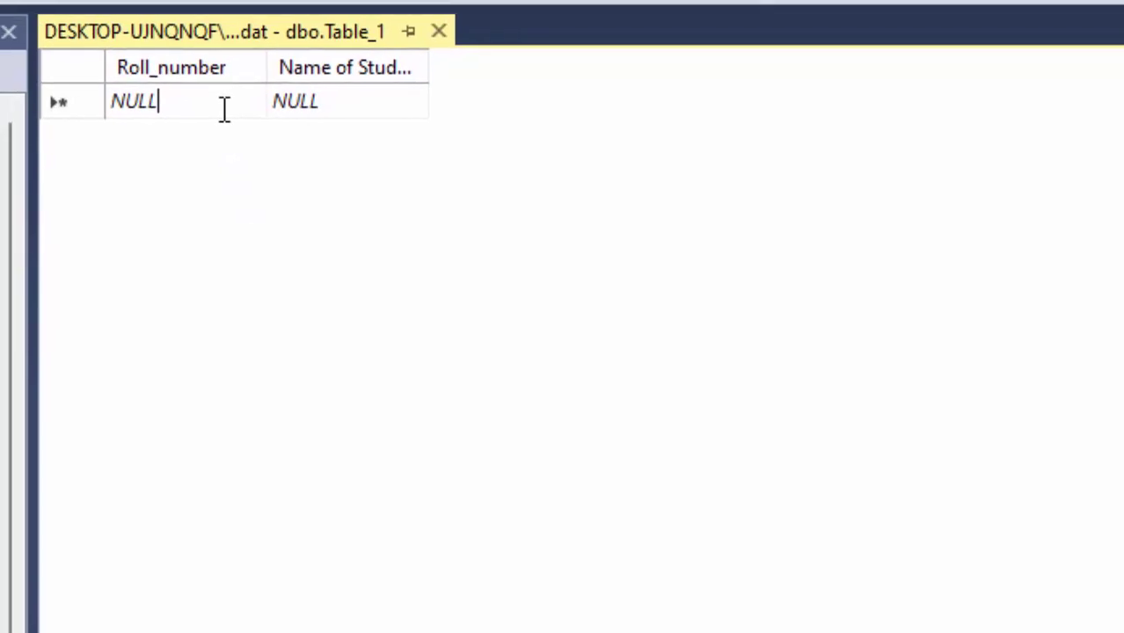
pyautogui.press('BackSpace')
pyautogui.press('BackSpace')
pyautogui.press('BackSpace')
pyautogui.press('BackSpace')
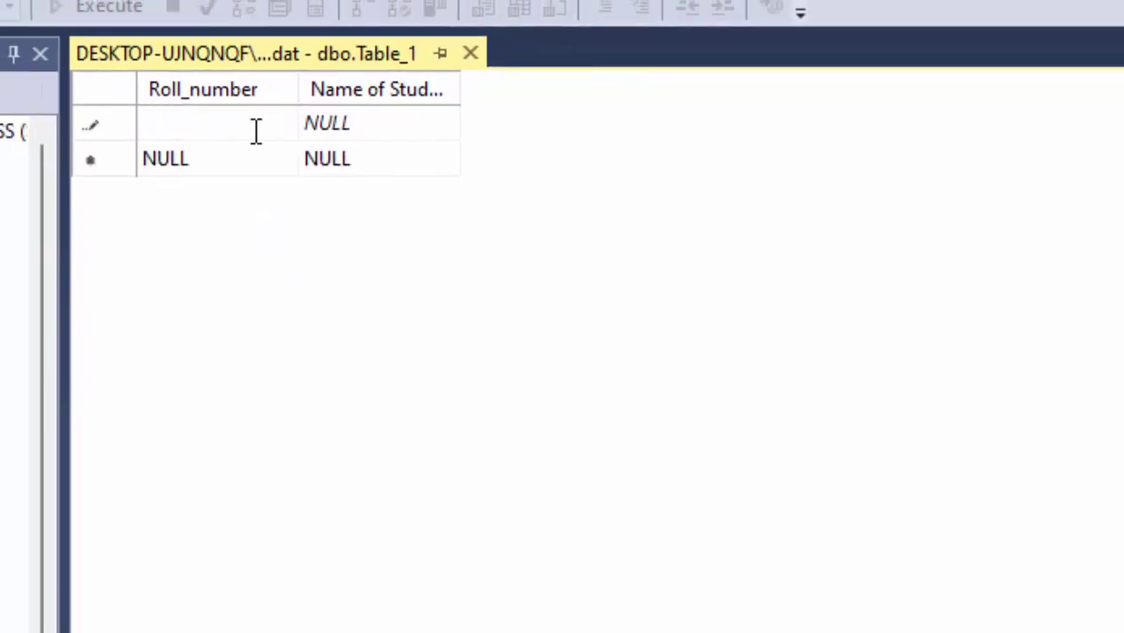
pyautogui.write('1')
pyautogui.press('Tab')
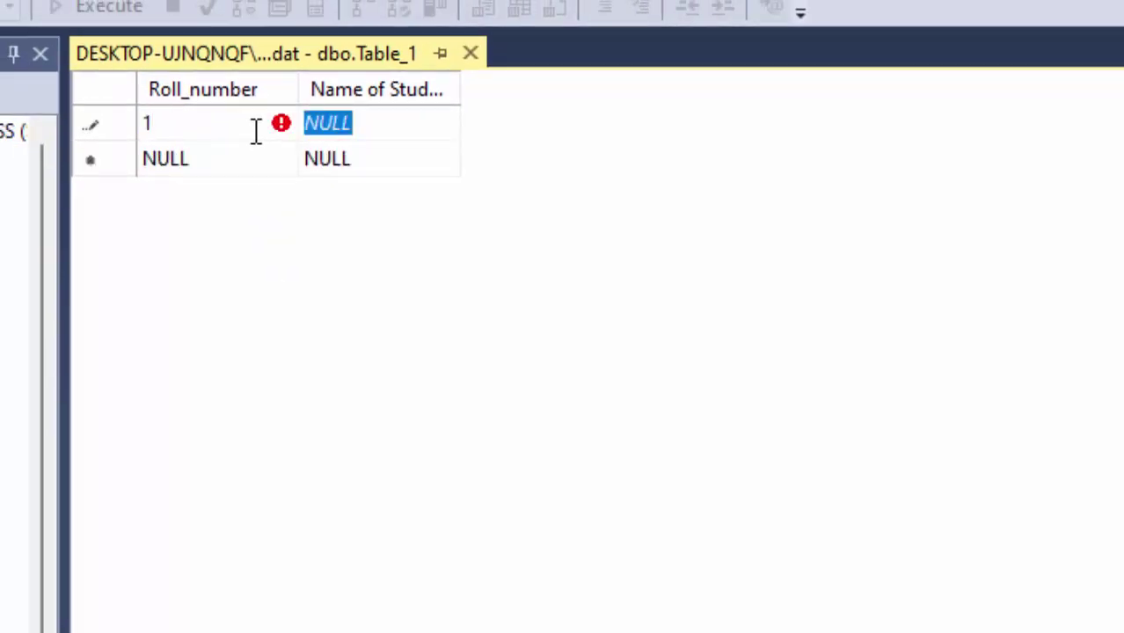
pyautogui.write('Ram')
pyautogui.press('Tab')
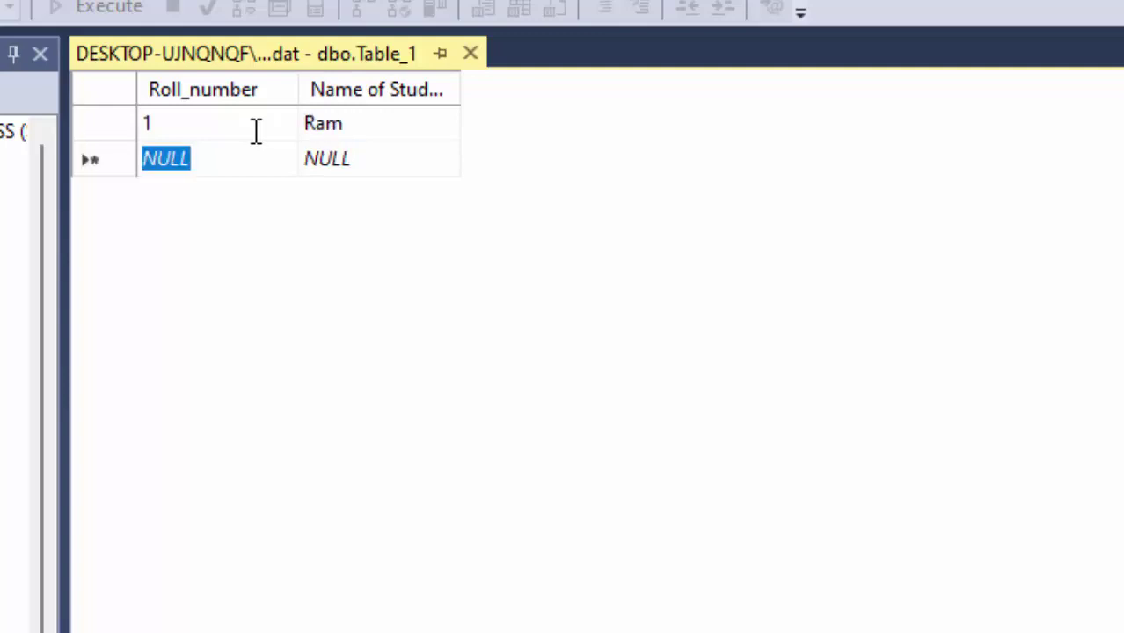
# Try a duplicate row 1, Ram and dismiss the primary key violation error
pyautogui.write('1')
pyautogui.press('Tab')
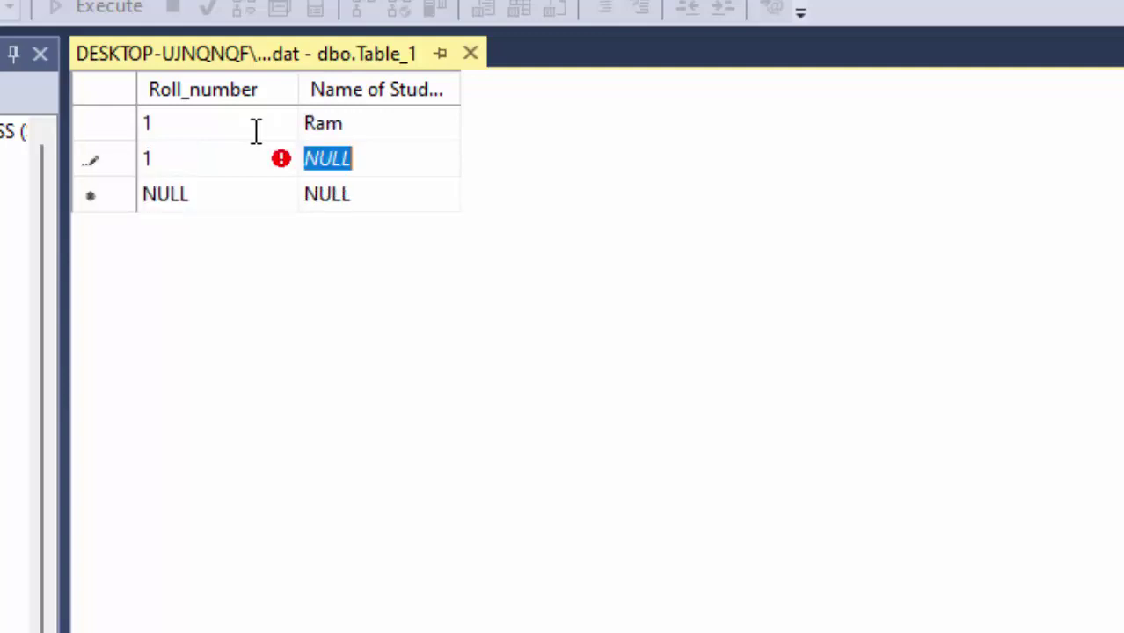
pyautogui.write('Ram')
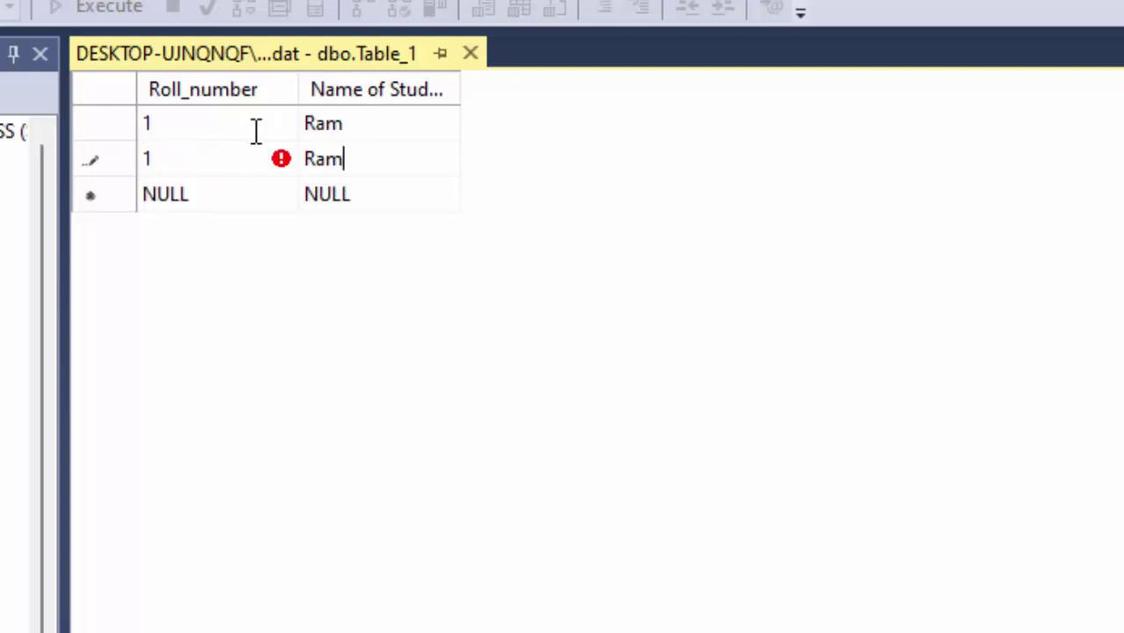
pyautogui.press('Tab')
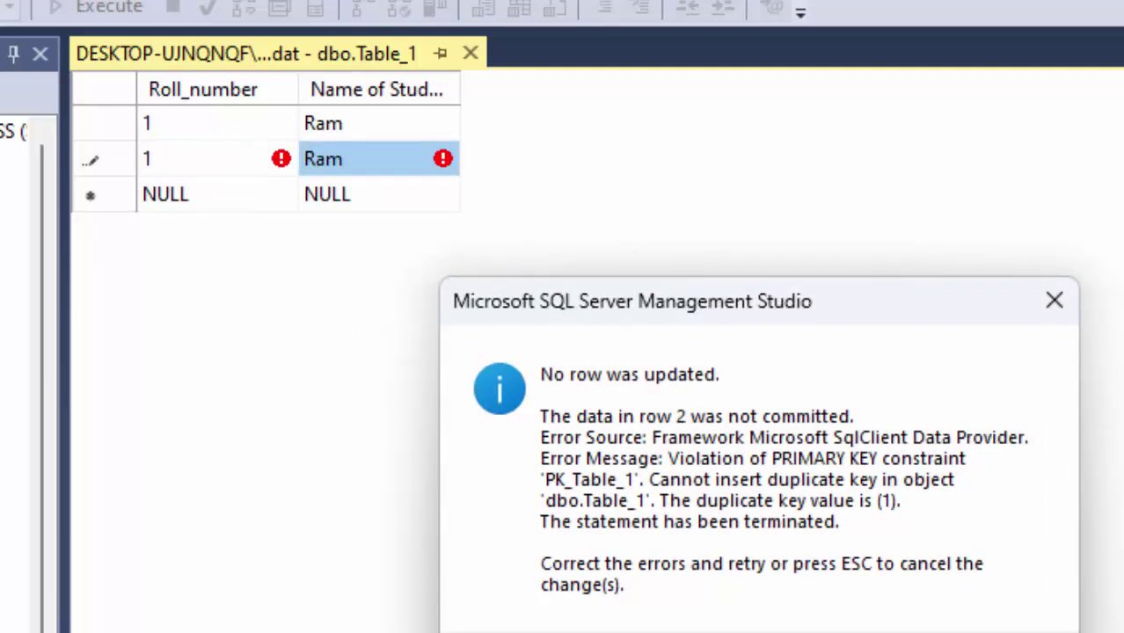
pyautogui.press('Return')
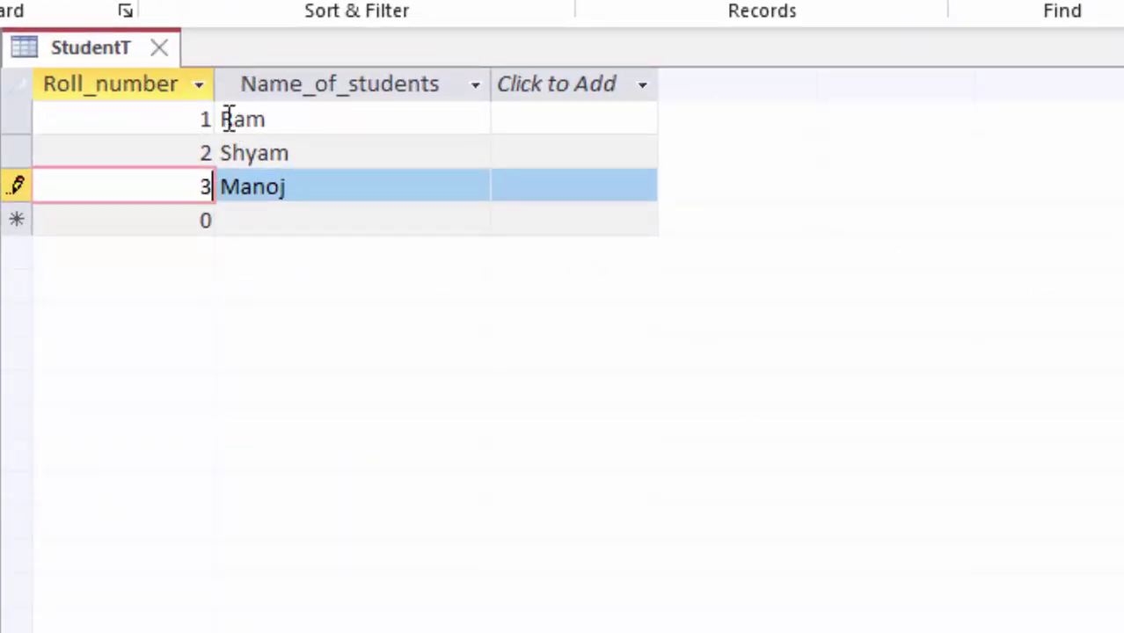
# Narrow the Name_of_students column in the StudentT datasheet
pyautogui.moveTo(493, 75); pyautogui.dragTo(469, 127)
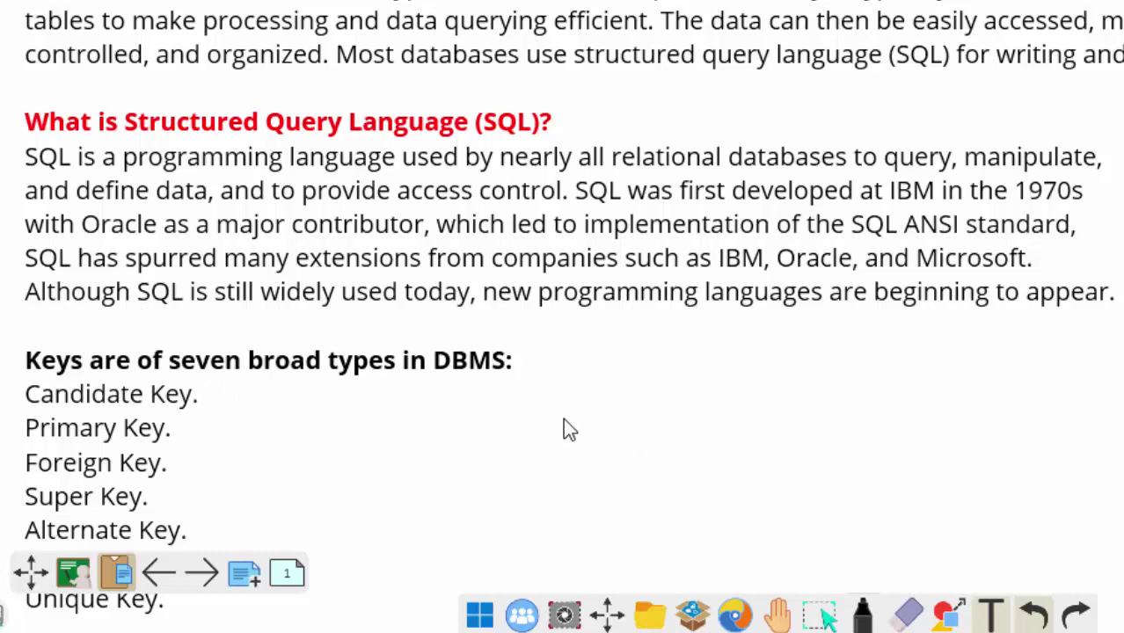
# Add a full stop after 'Candidate Key' in the key-types list and highlight 'Primary Key'
pyautogui.click(305, 435)
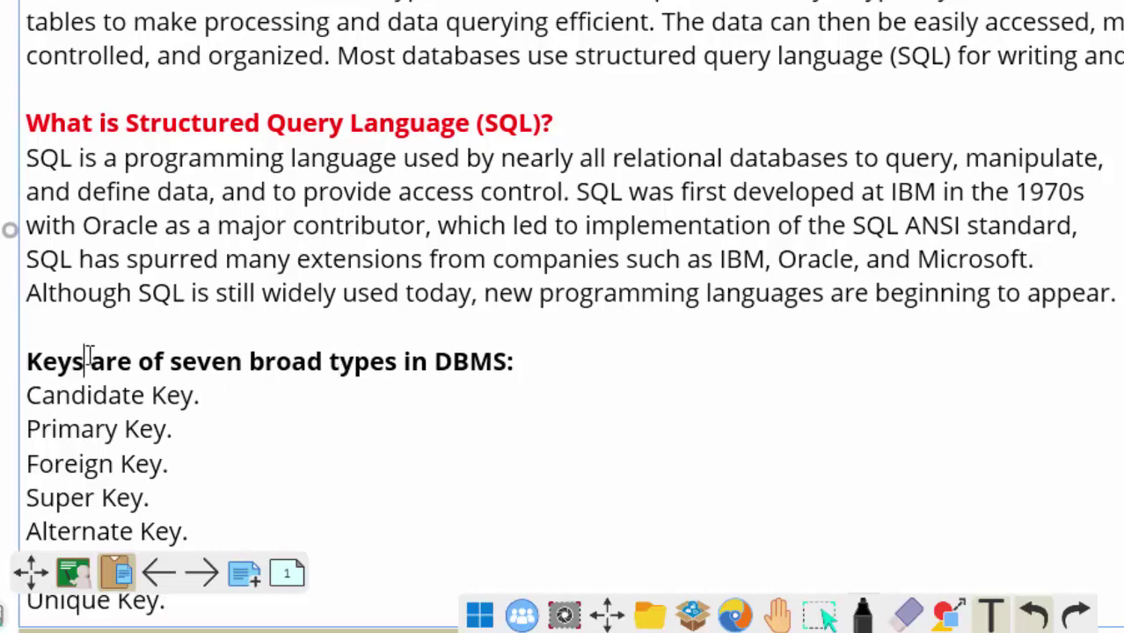
pyautogui.moveTo(26, 361); pyautogui.dragTo(281, 516)
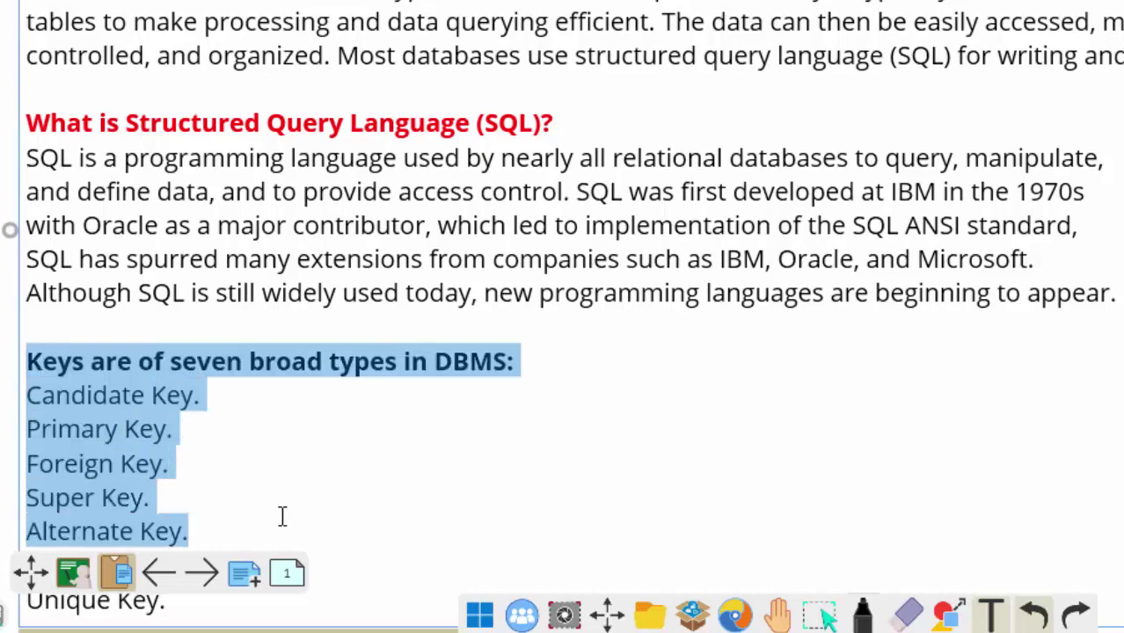
pyautogui.click(192, 395)
pyautogui.write('.')
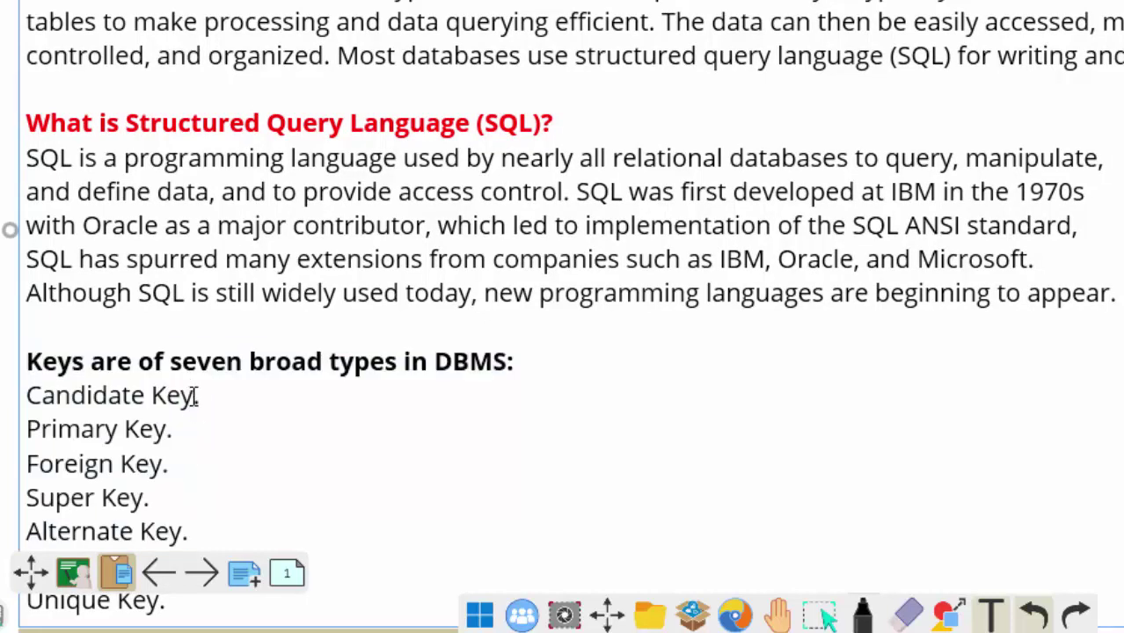
pyautogui.moveTo(25, 431); pyautogui.dragTo(174, 428)
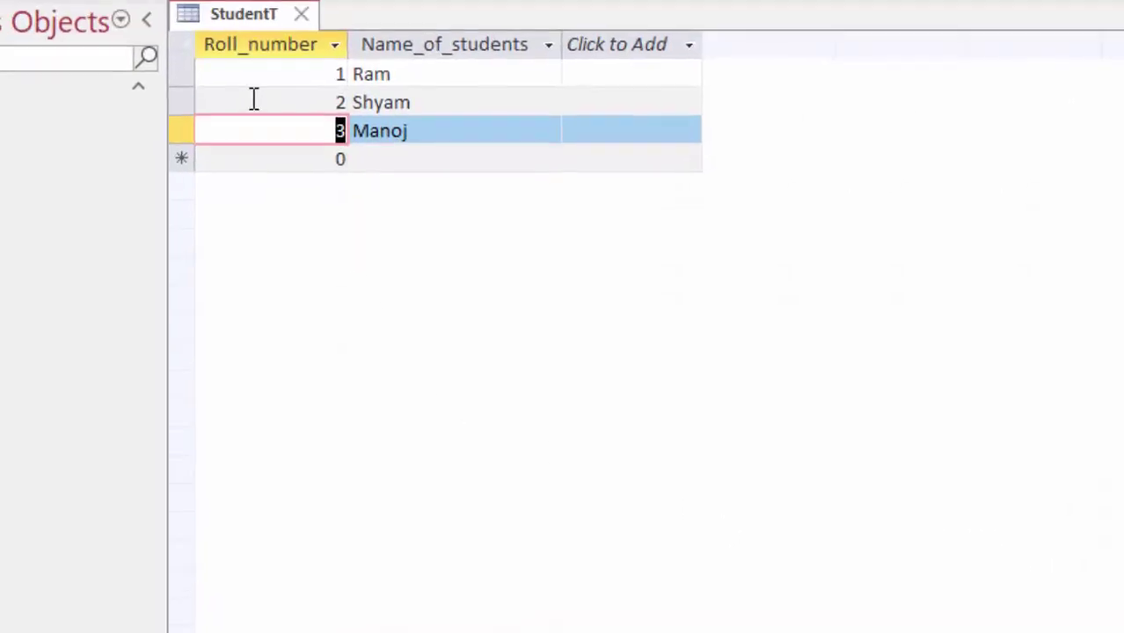
pyautogui.click(414, 4)
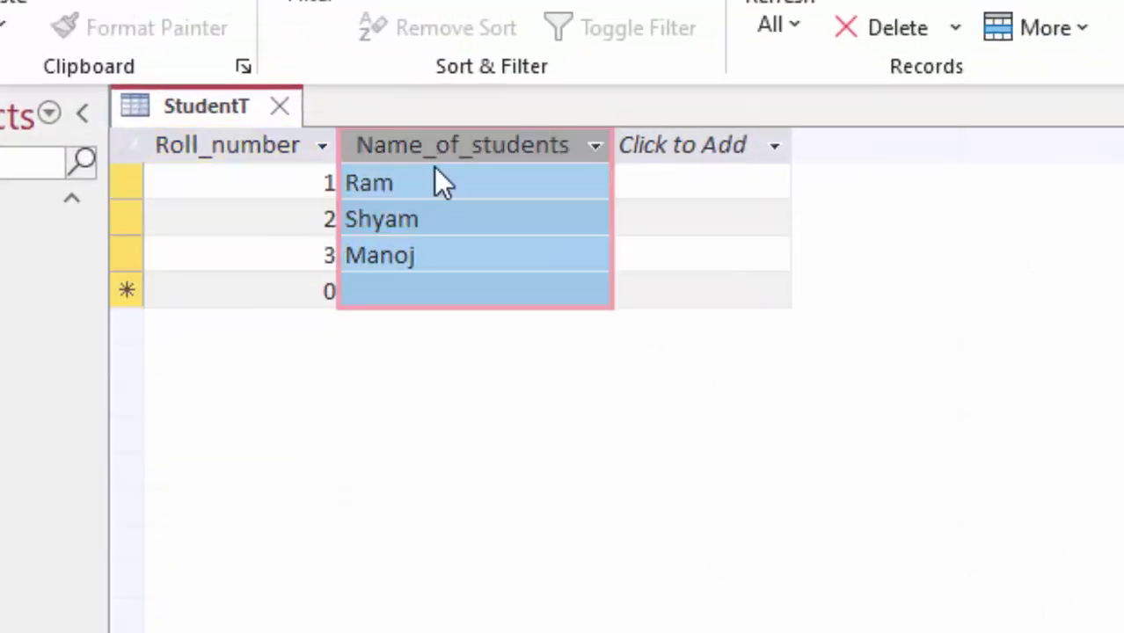
pyautogui.click(438, 179)
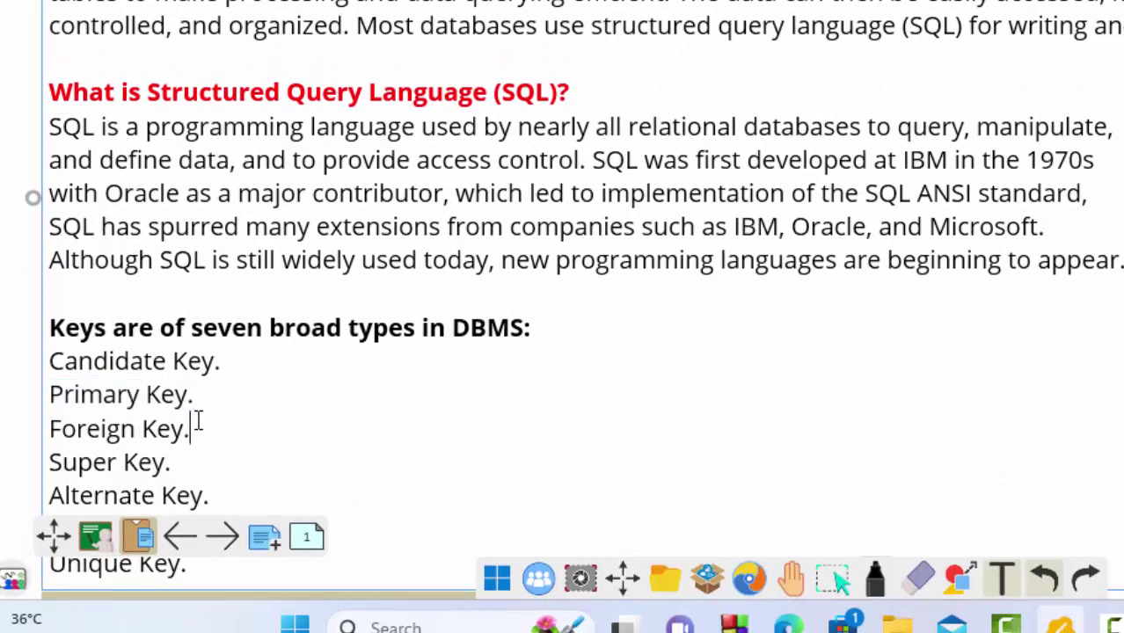
pyautogui.moveTo(195, 422); pyautogui.dragTo(103, 425)
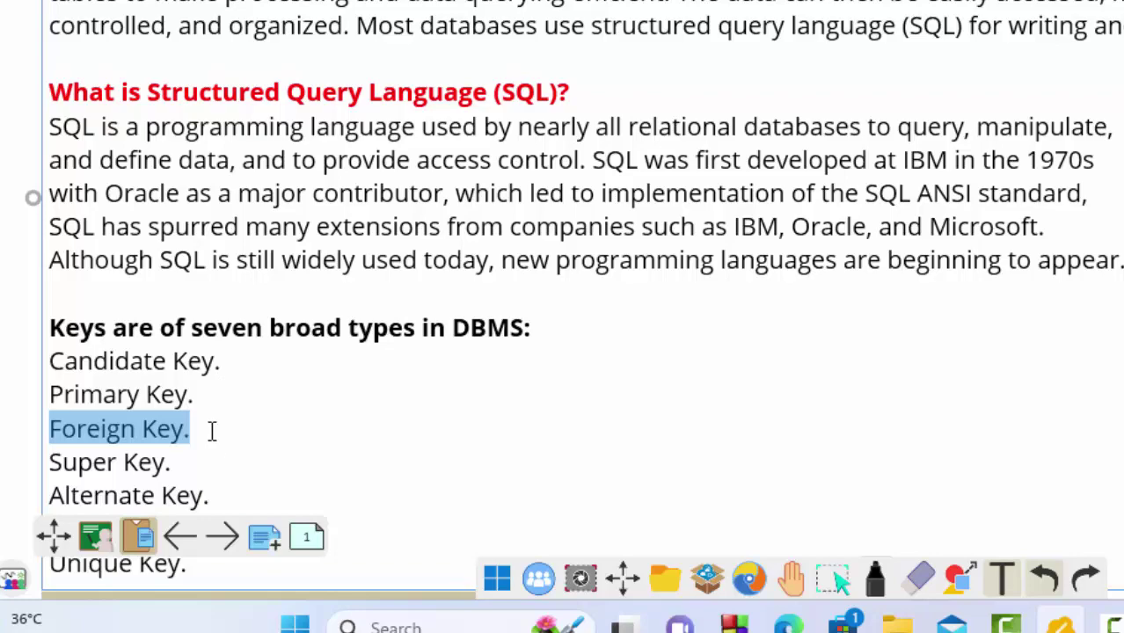
pyautogui.click(962, 466)
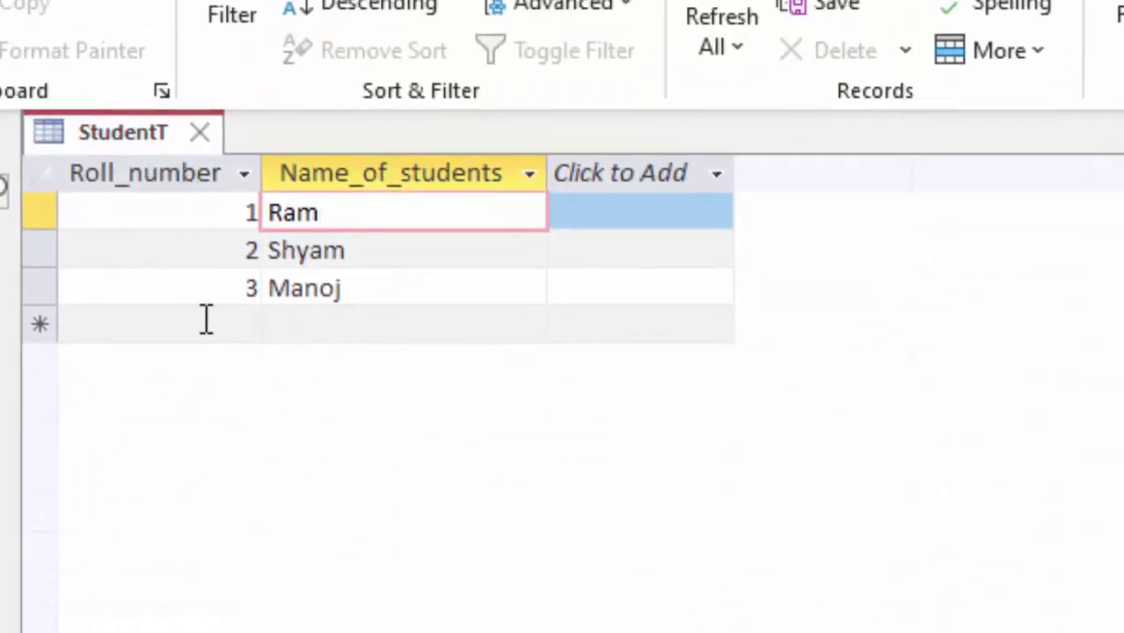
# Add record 4 with the name Heena to StudentT
pyautogui.moveTo(226, 325); pyautogui.dragTo(286, 326)
pyautogui.press('BackSpace')
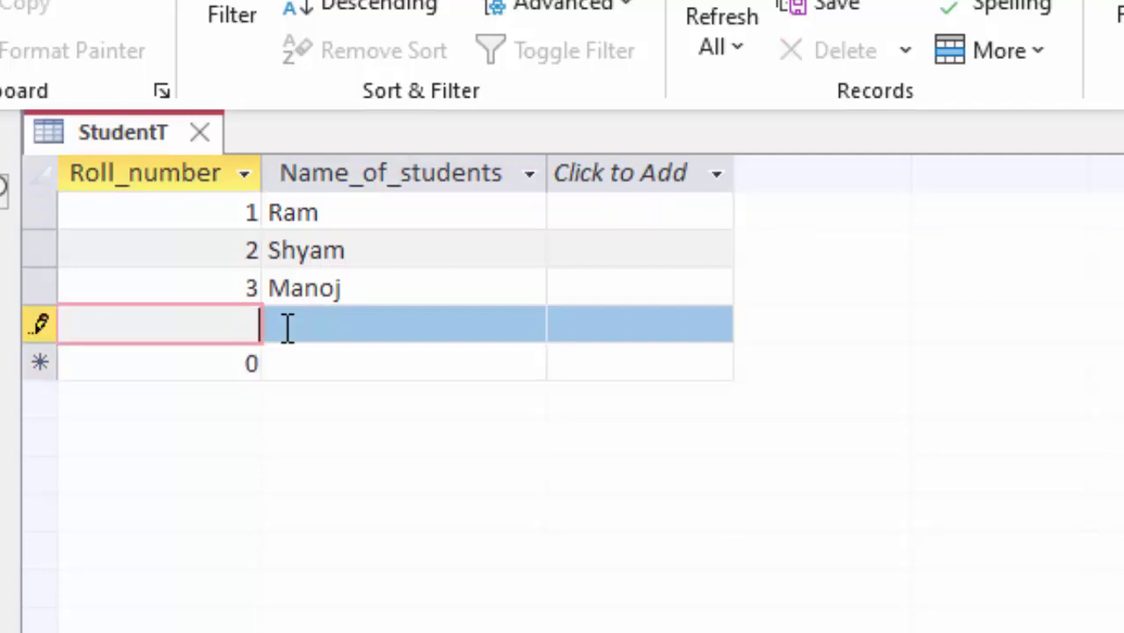
pyautogui.write('4')
pyautogui.click(287, 327)
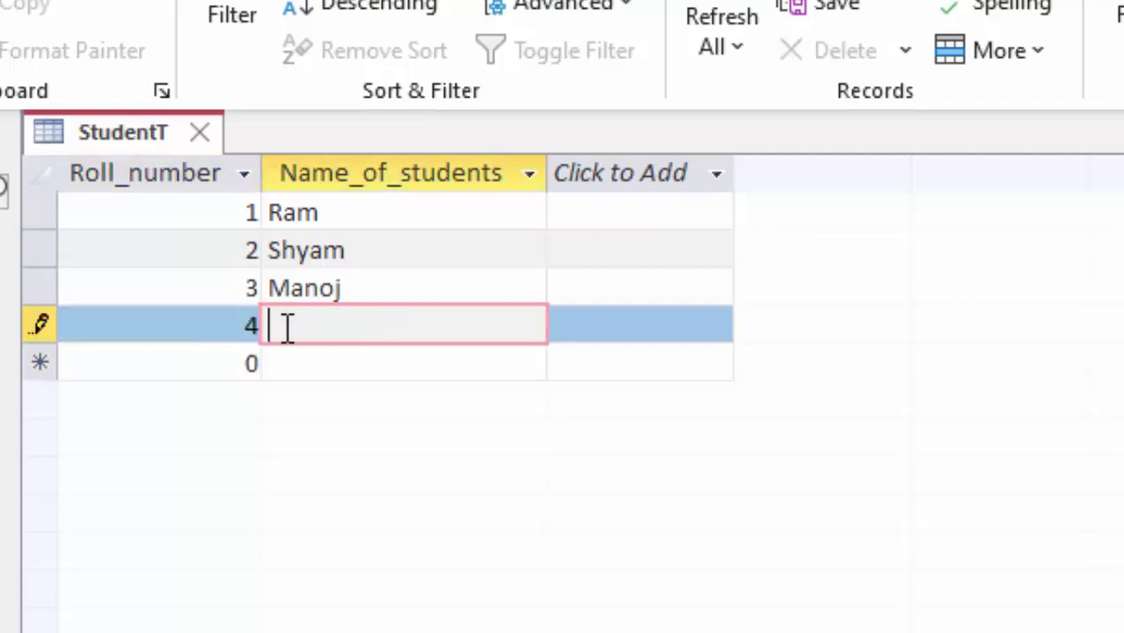
pyautogui.write('H')
pyautogui.write('eena')
pyautogui.press('Tab')
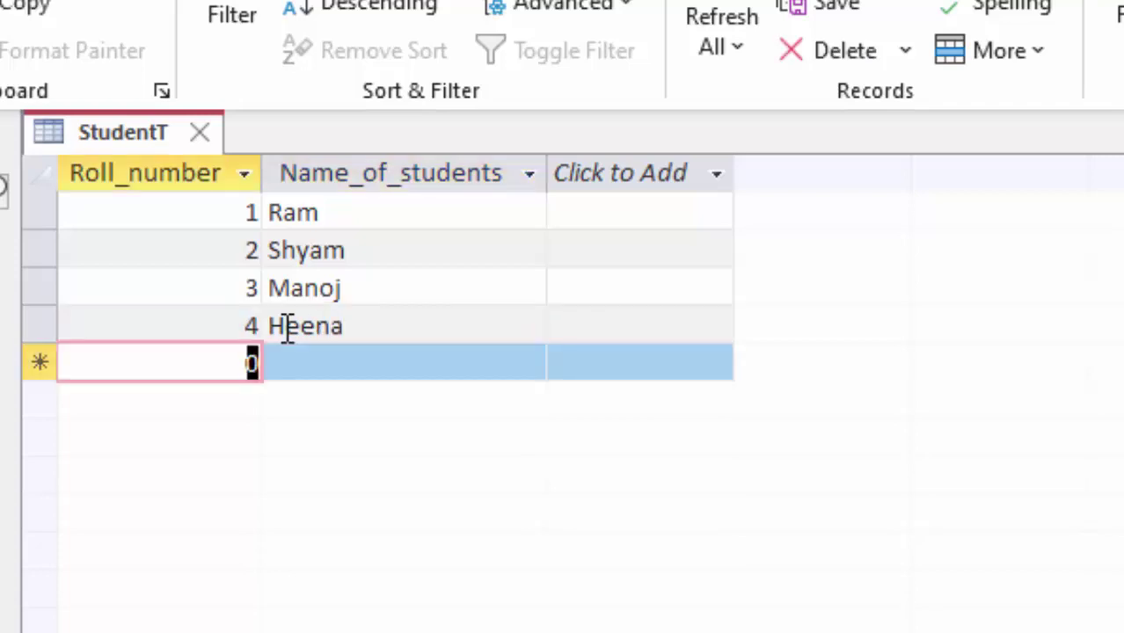
# Enter a second record with roll number 4 and Heena to trigger the duplicate-value error
pyautogui.write('4')
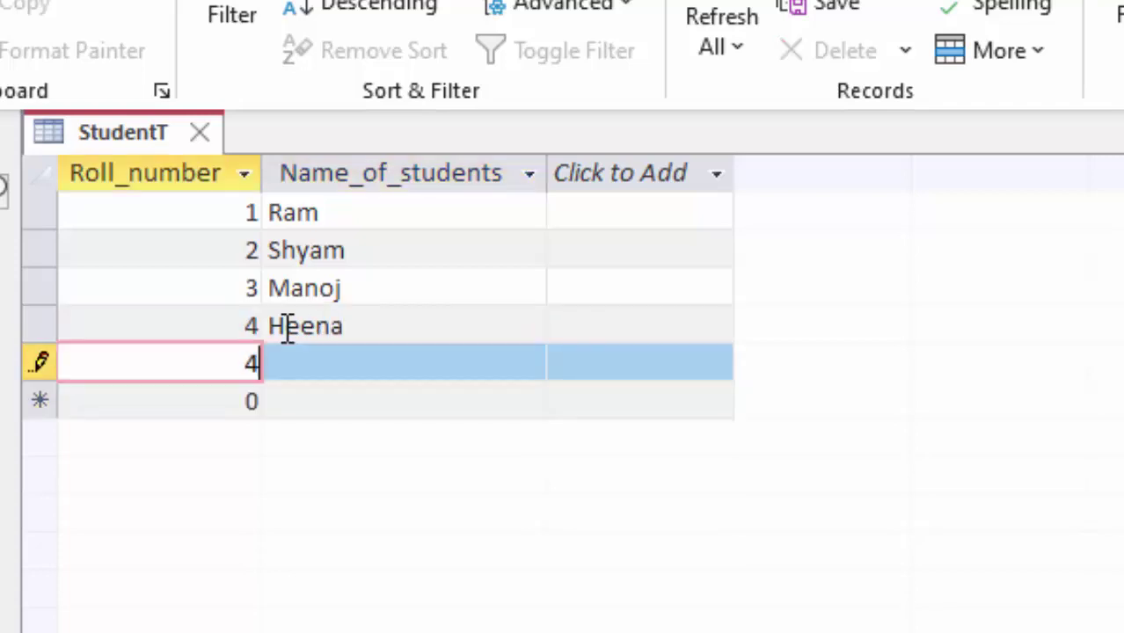
pyautogui.press('Tab')
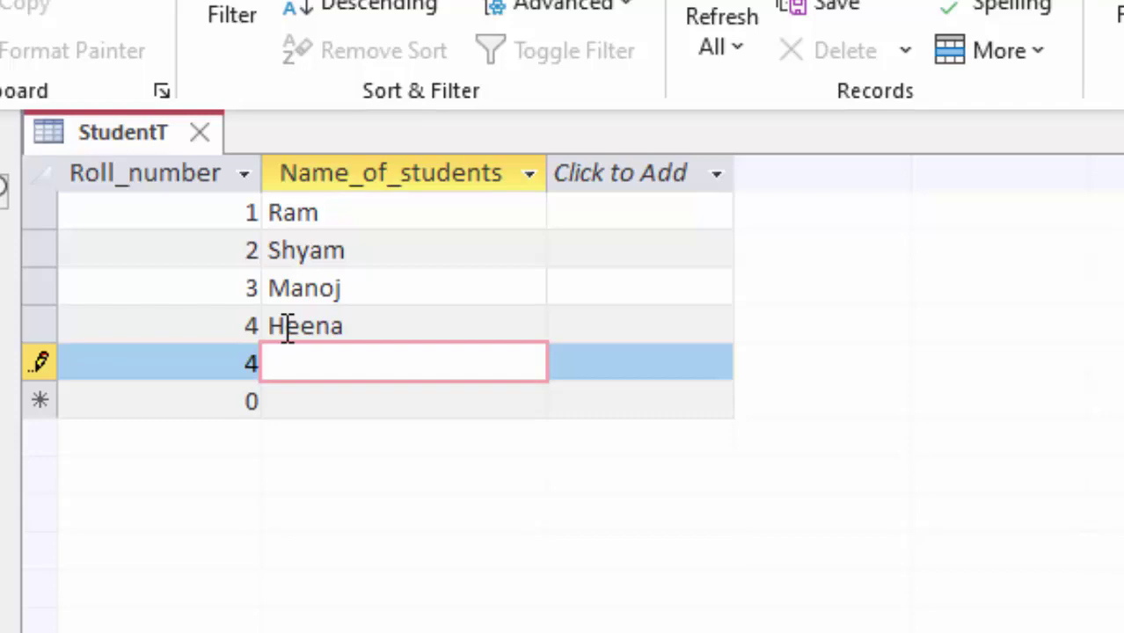
pyautogui.write('Heena')
pyautogui.press('Tab')
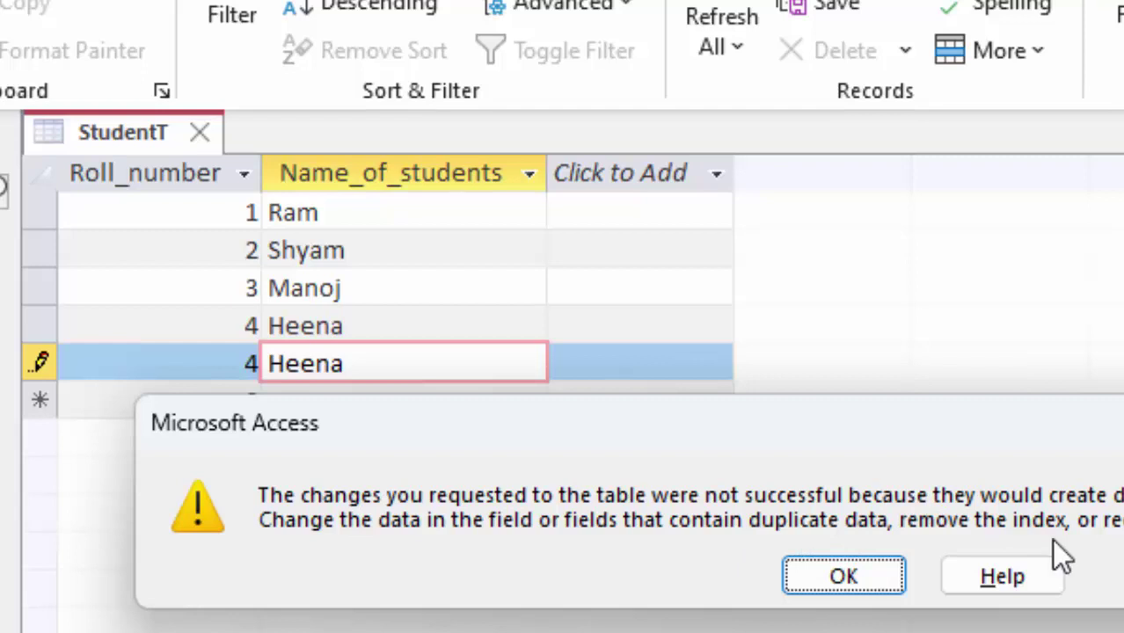
# Dismiss the error and change the duplicate's roll number to 5, repeating the name Heena
pyautogui.click(863, 577)
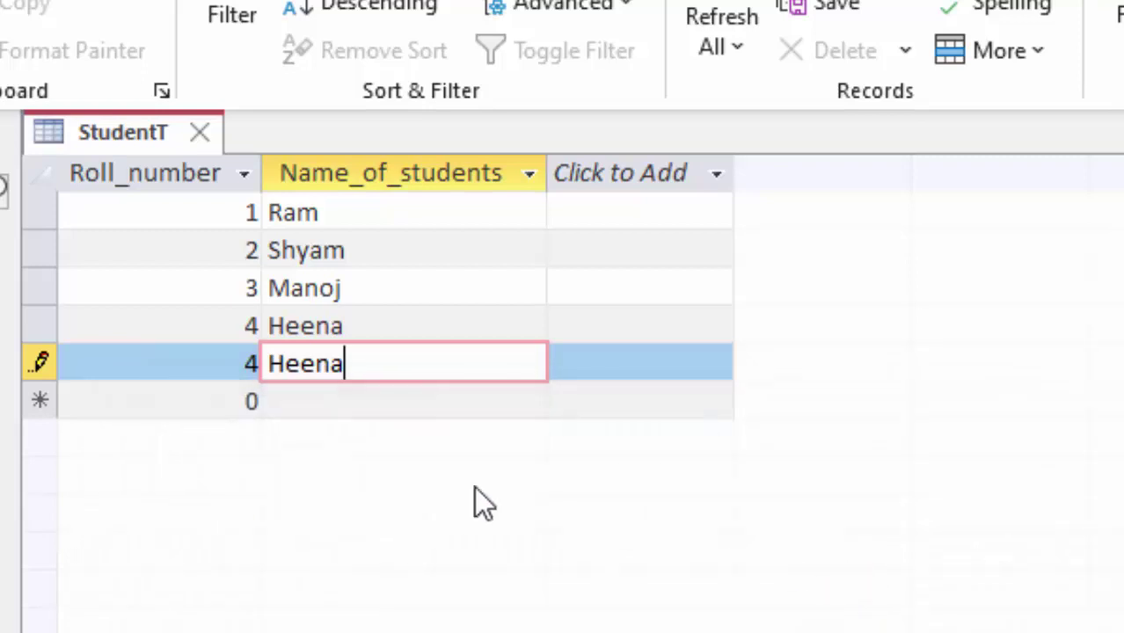
pyautogui.moveTo(238, 372); pyautogui.dragTo(281, 383)
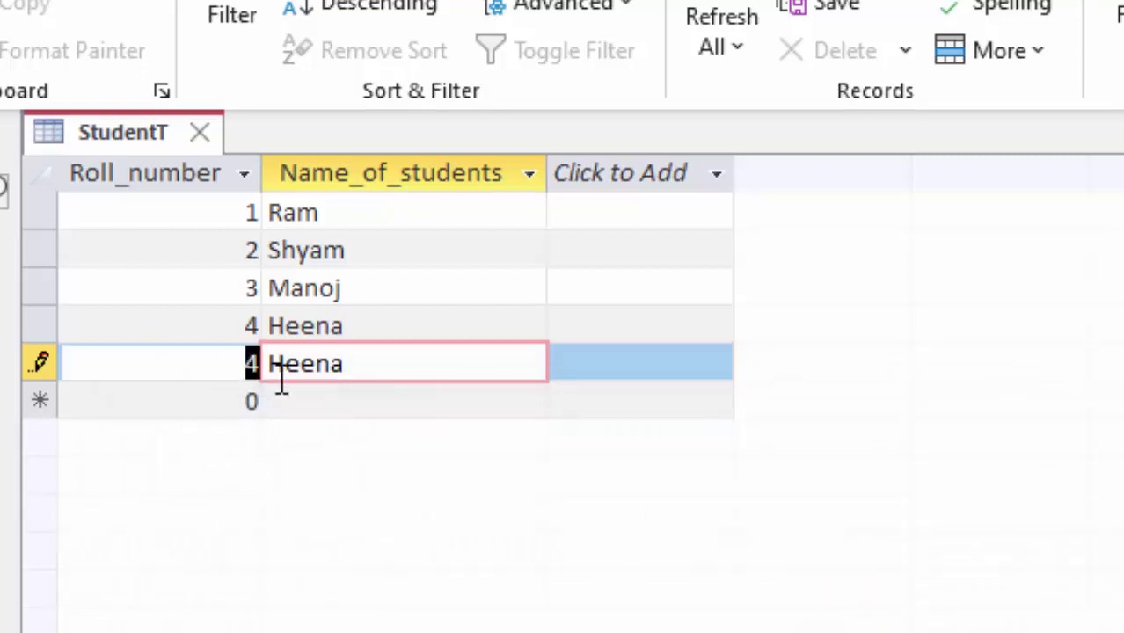
pyautogui.press('BackSpace')
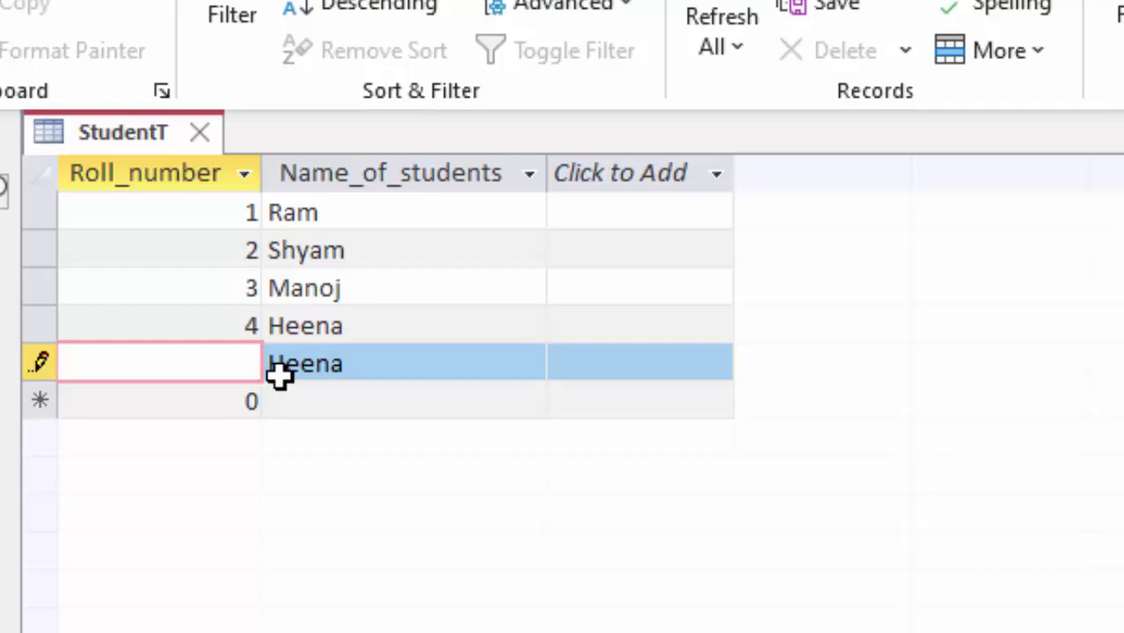
pyautogui.write('5')
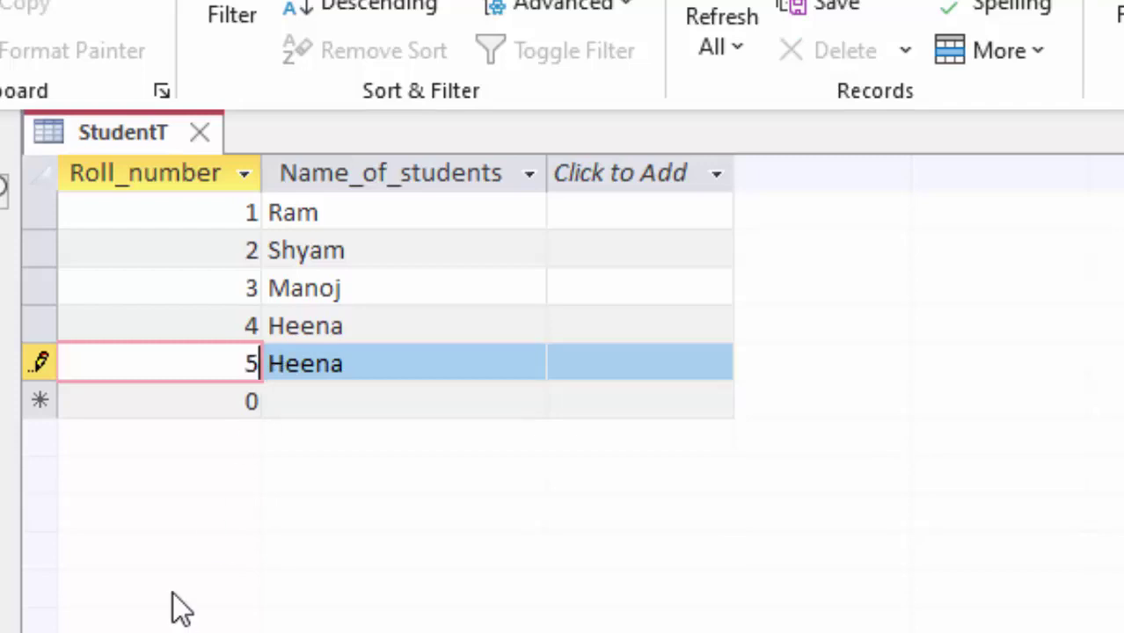
pyautogui.press('Tab')
pyautogui.press('BackSpace')
pyautogui.hotkey('ctrl', "'")
pyautogui.press('Tab')
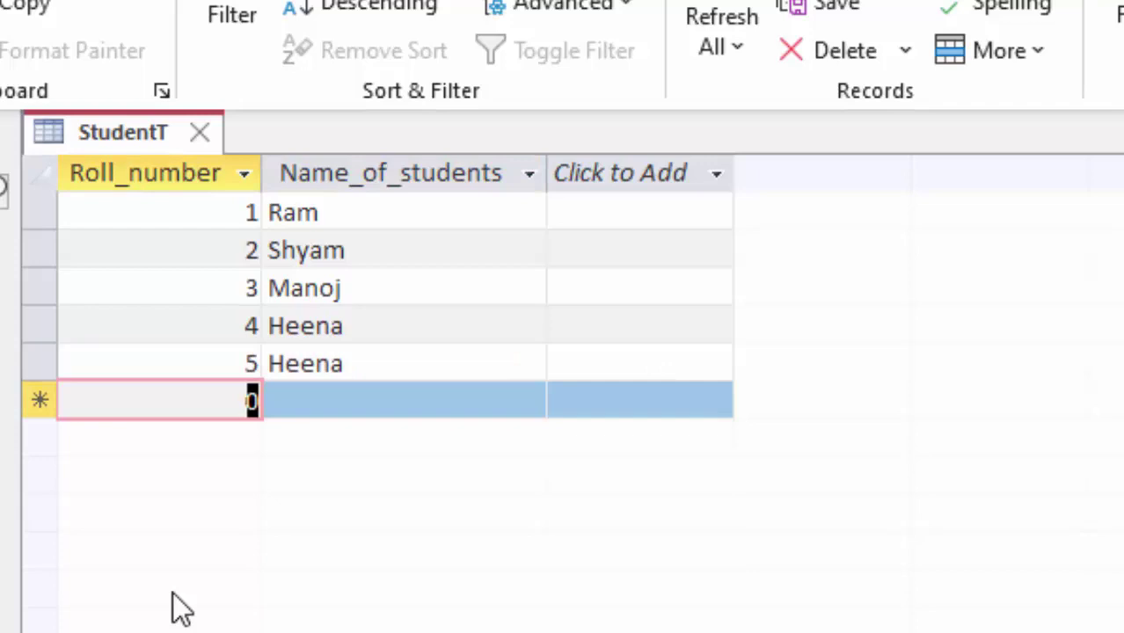
# Add record 6 with the name Heena
pyautogui.write('6')
pyautogui.press('Tab')
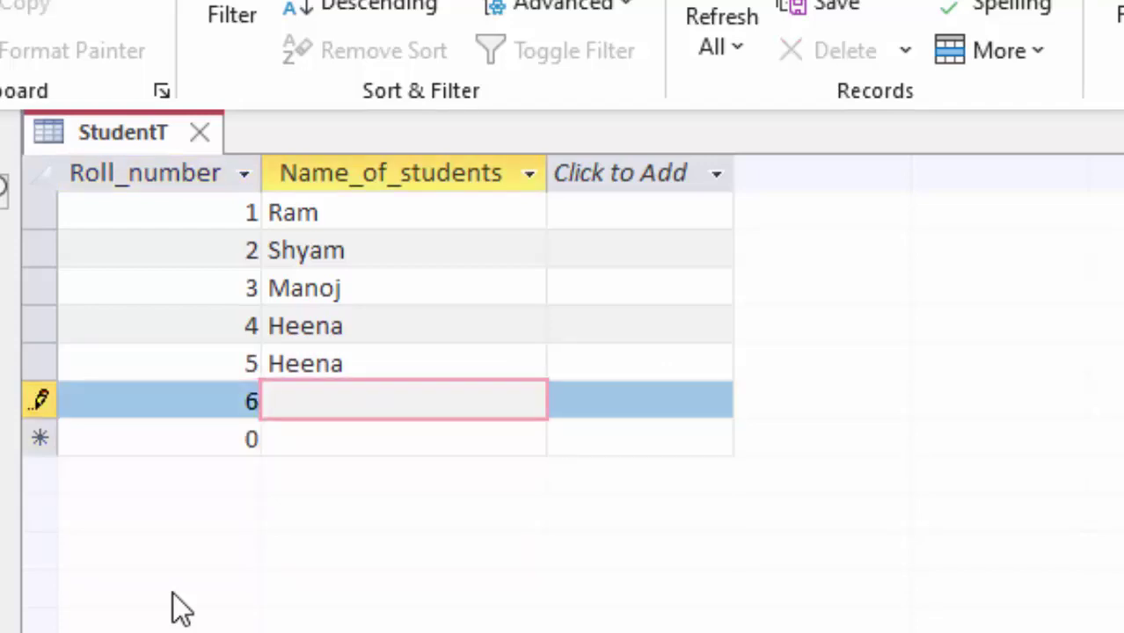
pyautogui.write('Heena')
pyautogui.press('Tab')
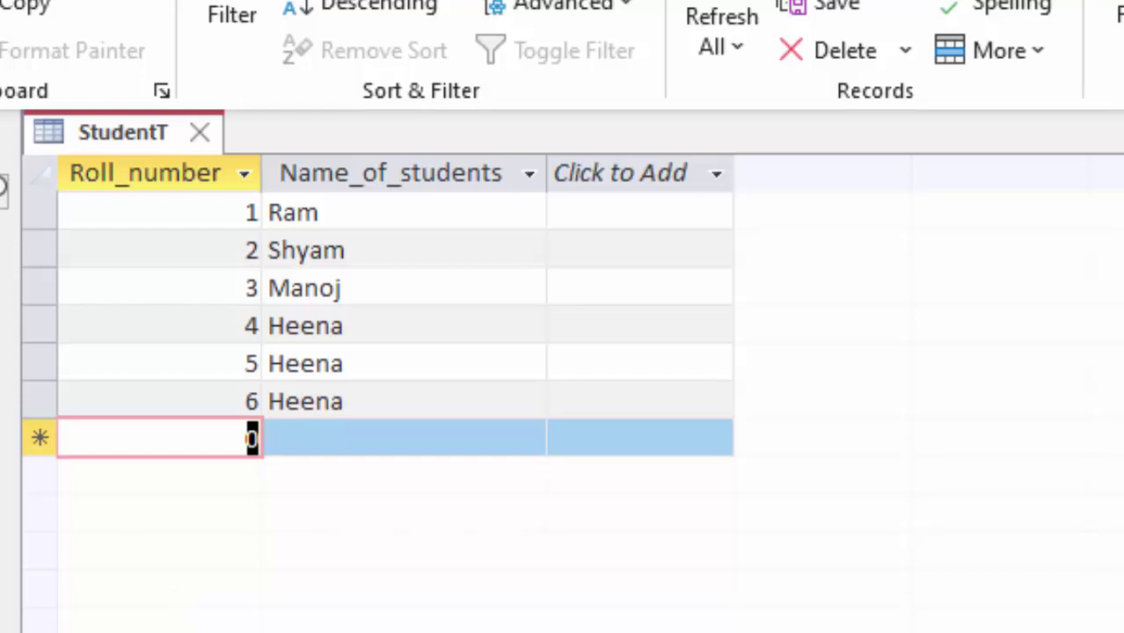
pyautogui.click(253, 439)
# Highlight 'Composite Key' in the notes' list of key types
pyautogui.doubleClick(253, 439)
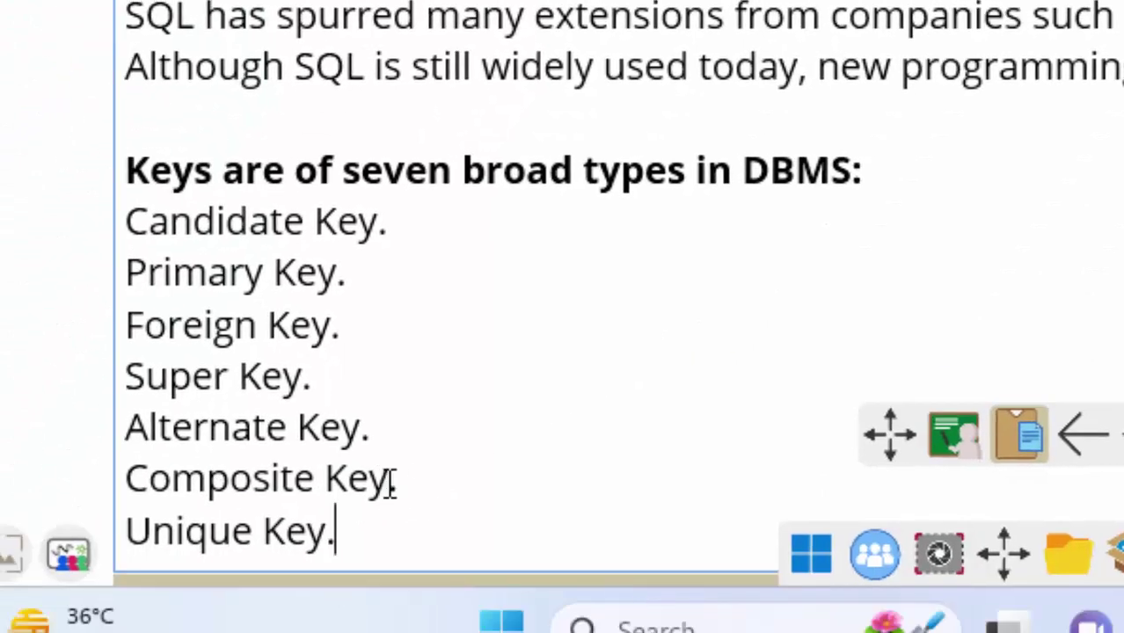
pyautogui.moveTo(390, 479); pyautogui.dragTo(264, 489)
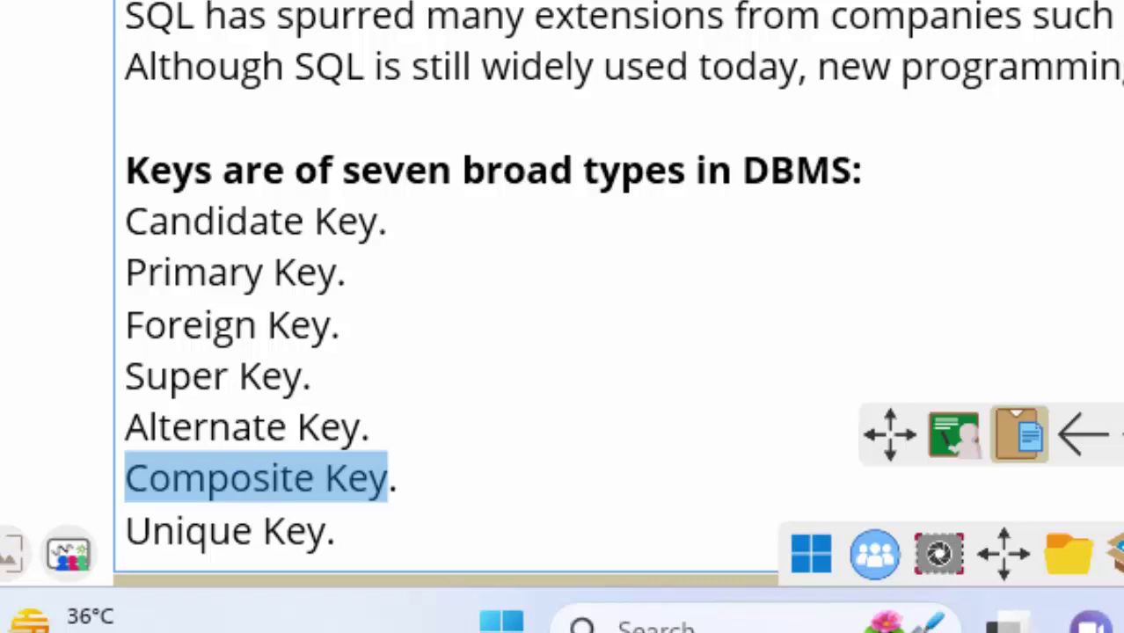
pyautogui.press('Escape')
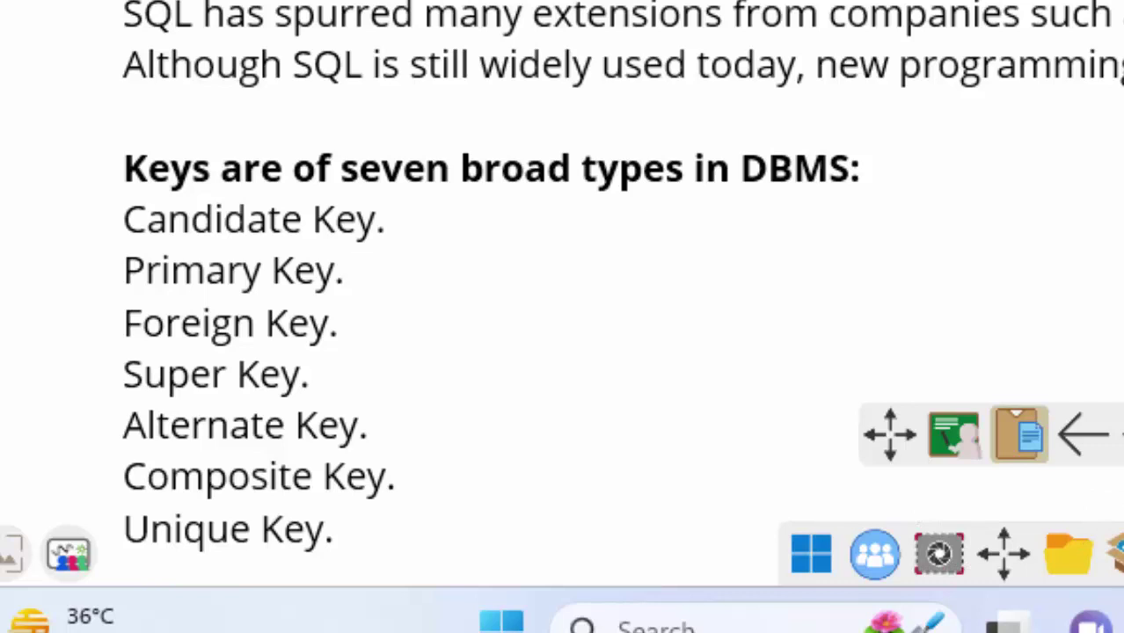
# Draw a red hand-drawn tick beside 'Composite Key'
pyautogui.click(426, 494)
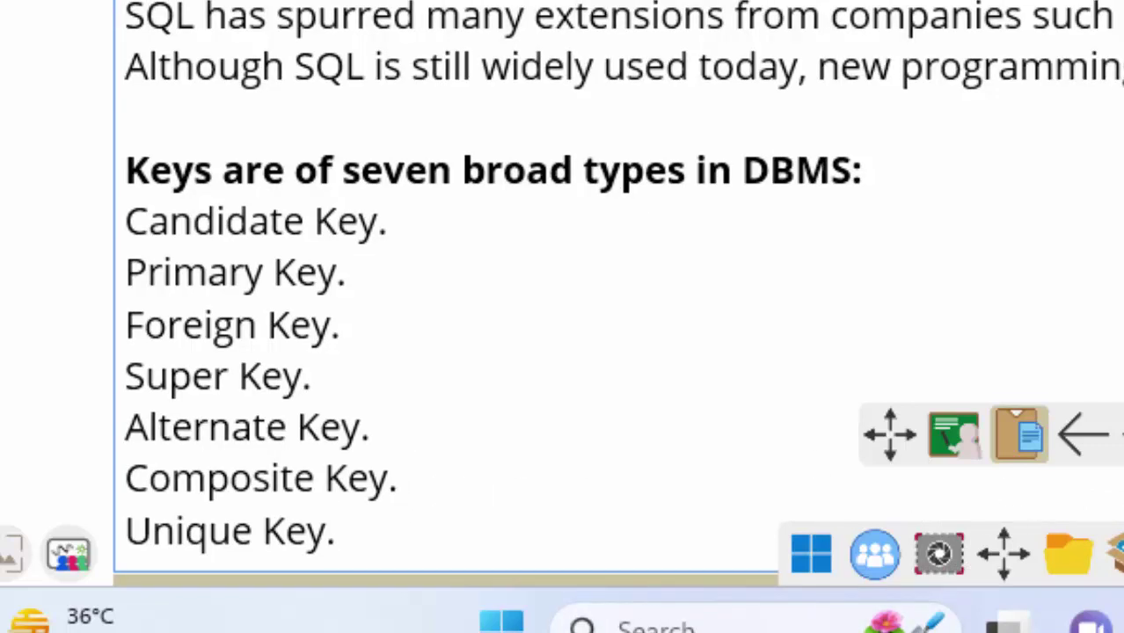
pyautogui.click(519, 476)
pyautogui.moveTo(582, 484); pyautogui.dragTo(678, 380)
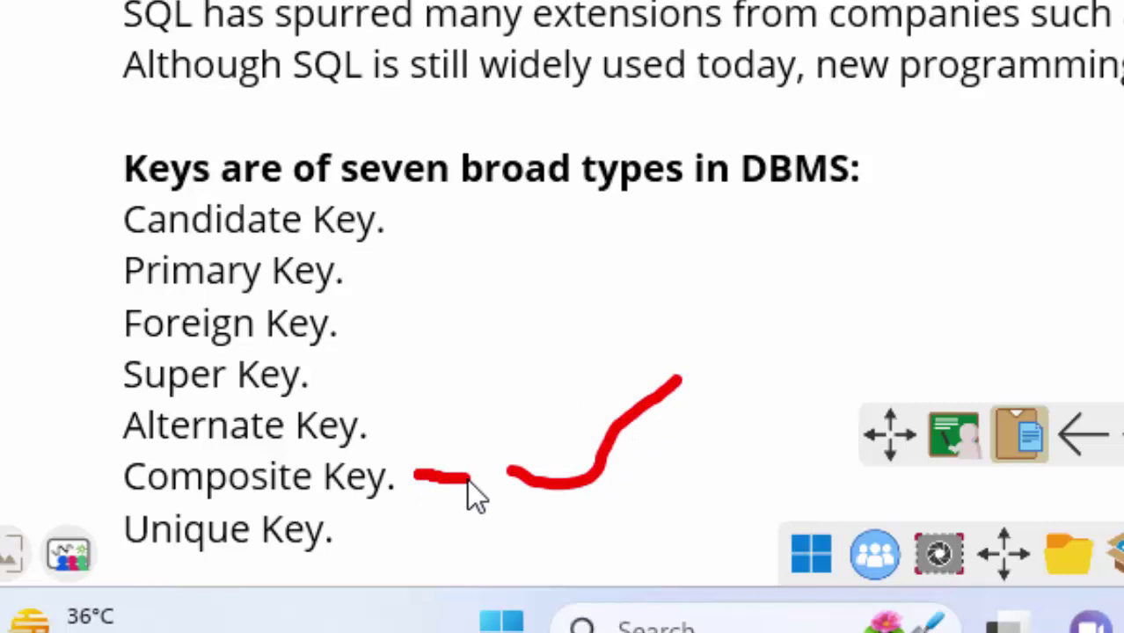
pyautogui.moveTo(508, 483); pyautogui.dragTo(519, 480)
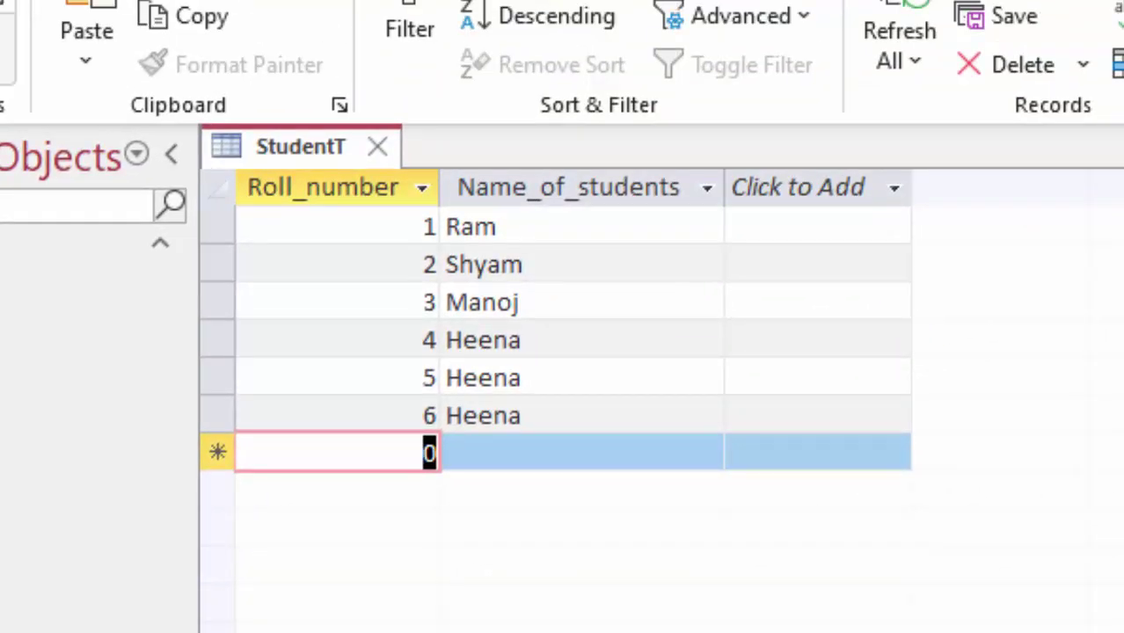
# Open the View dropdown listing StudentT's table views
pyautogui.click(9, 44)
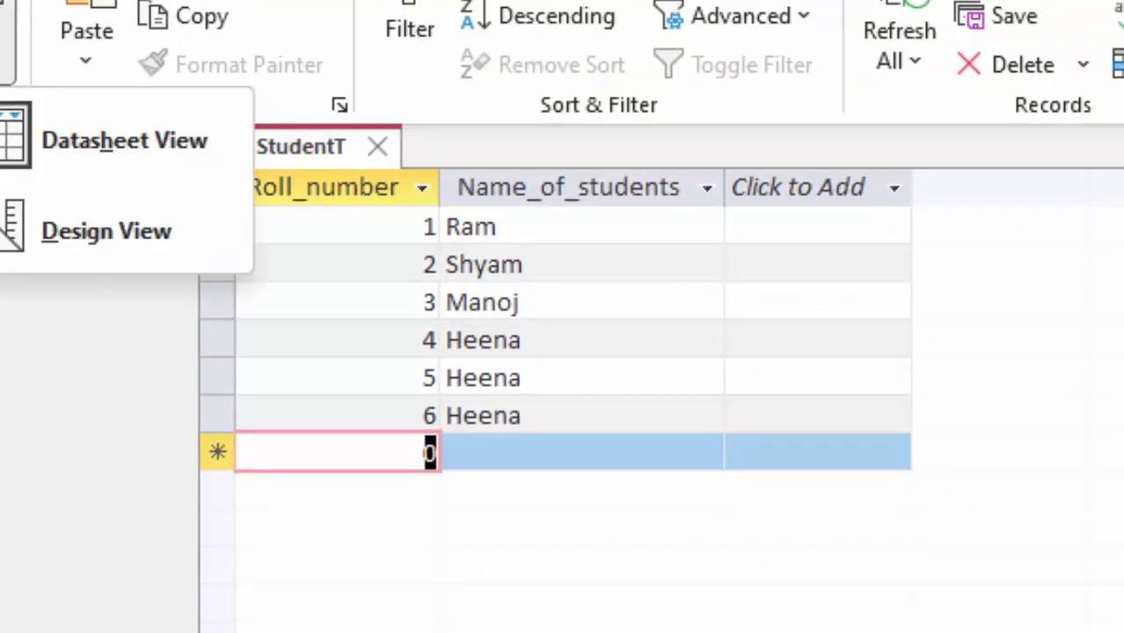
# In Design View, add a new Registration_id field in the third row
pyautogui.click(60, 238)
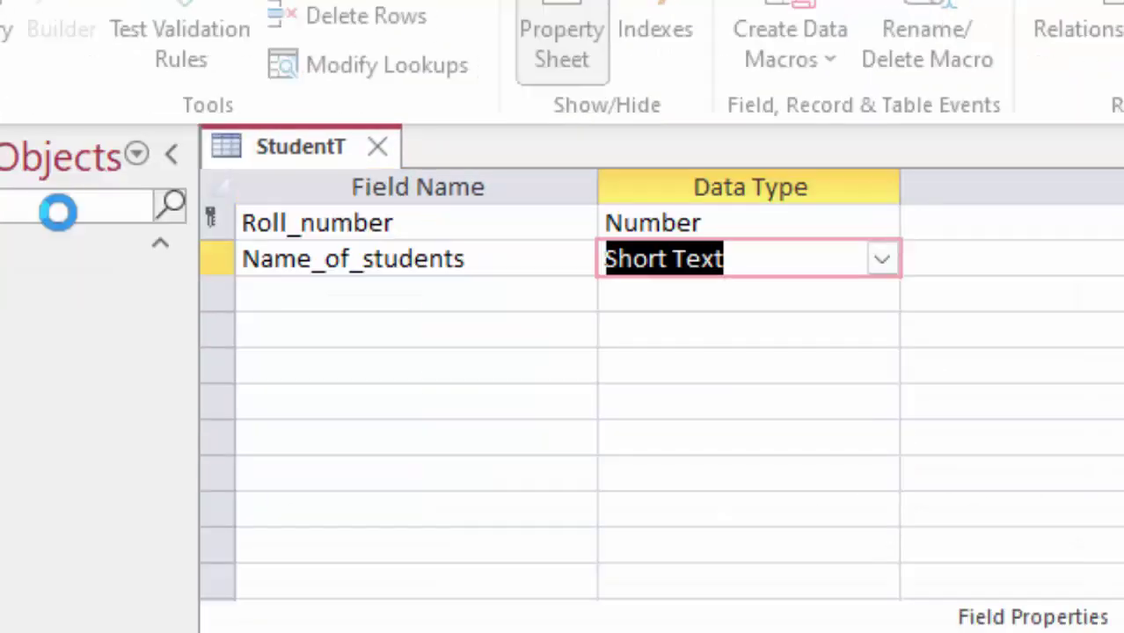
pyautogui.click(381, 283)
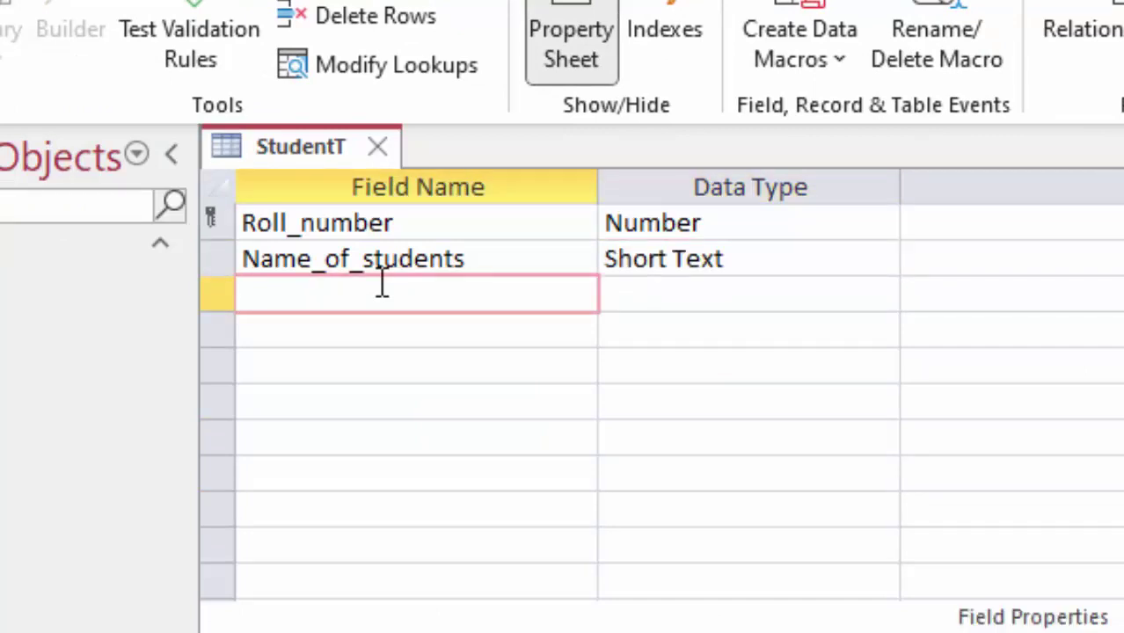
pyautogui.write('Cl')
pyautogui.press('BackSpace')
pyautogui.press('BackSpace')
pyautogui.write('Registr')
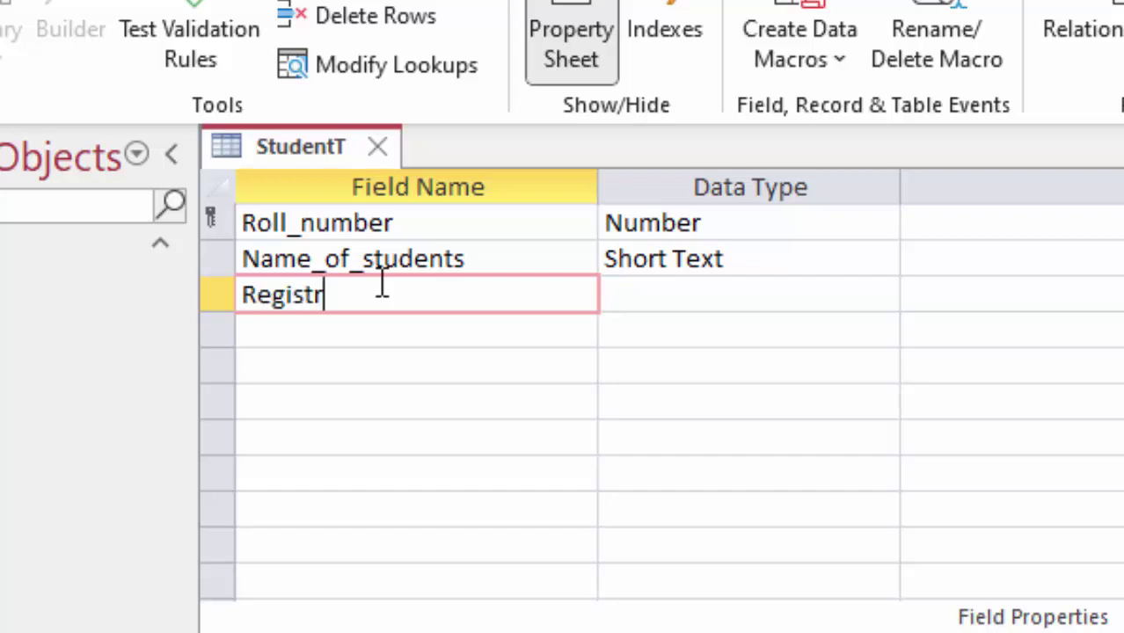
pyautogui.write('ation')
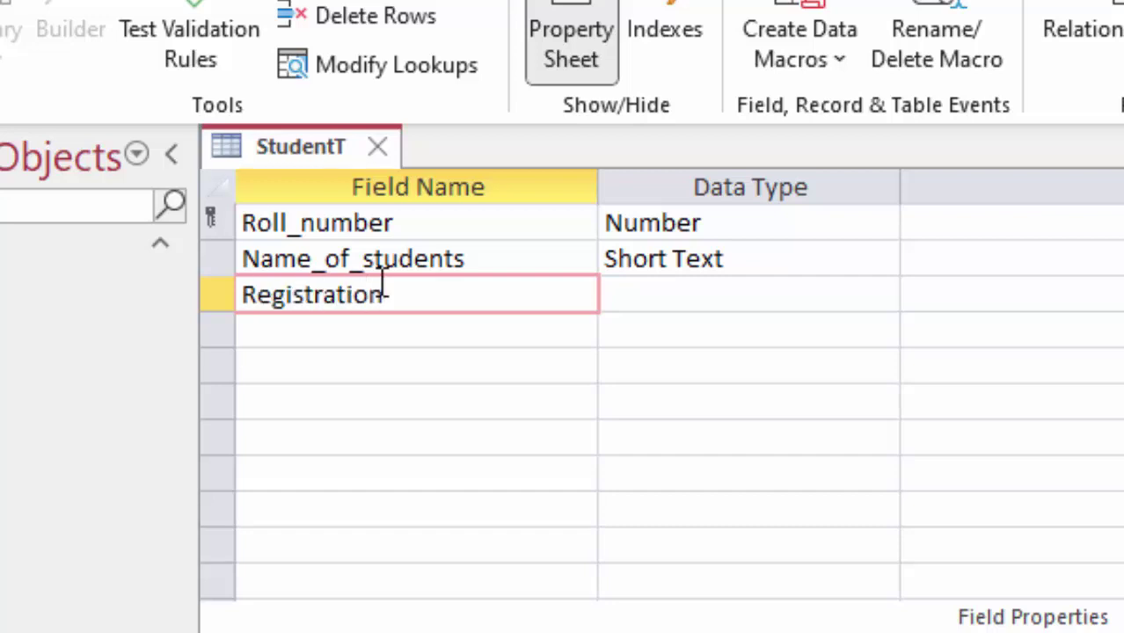
pyautogui.write('_id')
pyautogui.click(659, 294)
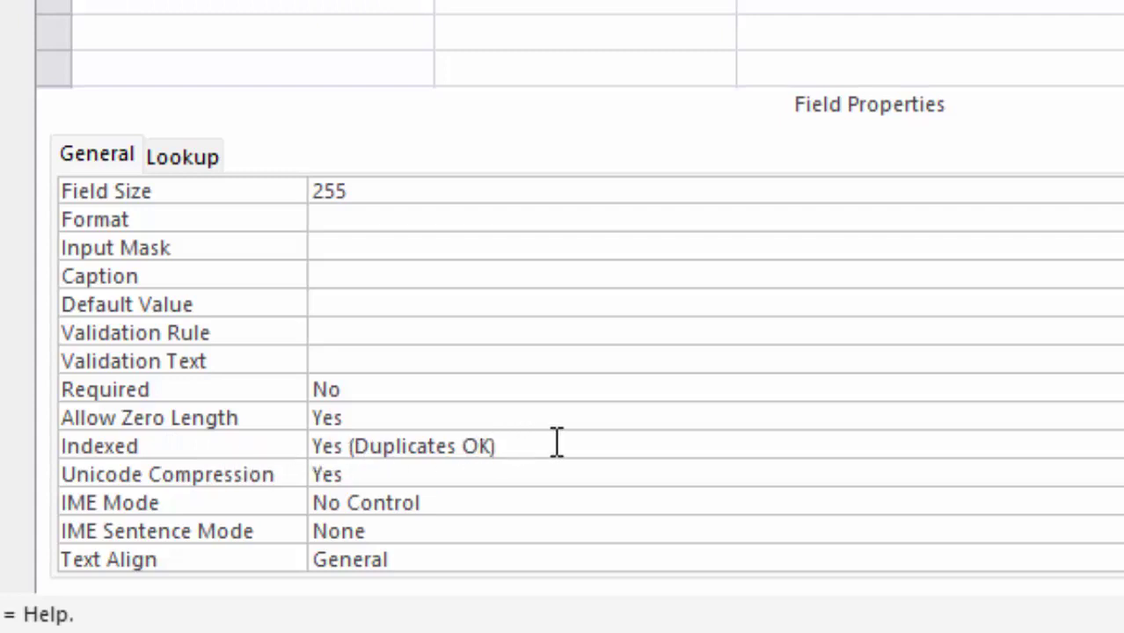
# Set Registration_id's Indexed to Yes (No Duplicates), then save and switch to Datasheet View
pyautogui.click(1063, 436)
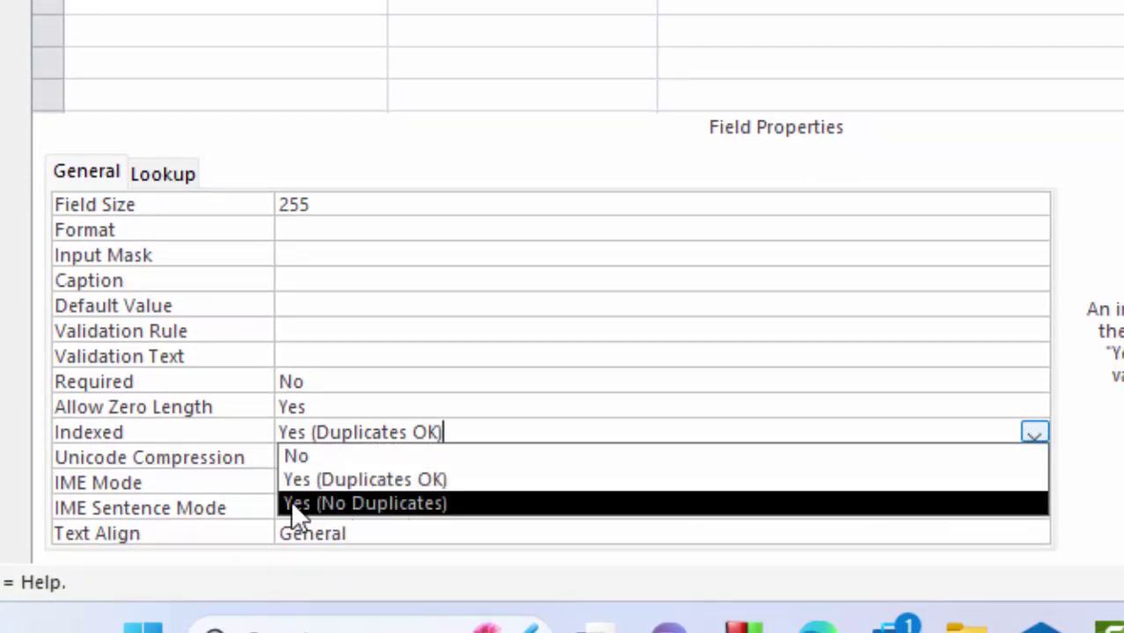
pyautogui.click(358, 506)
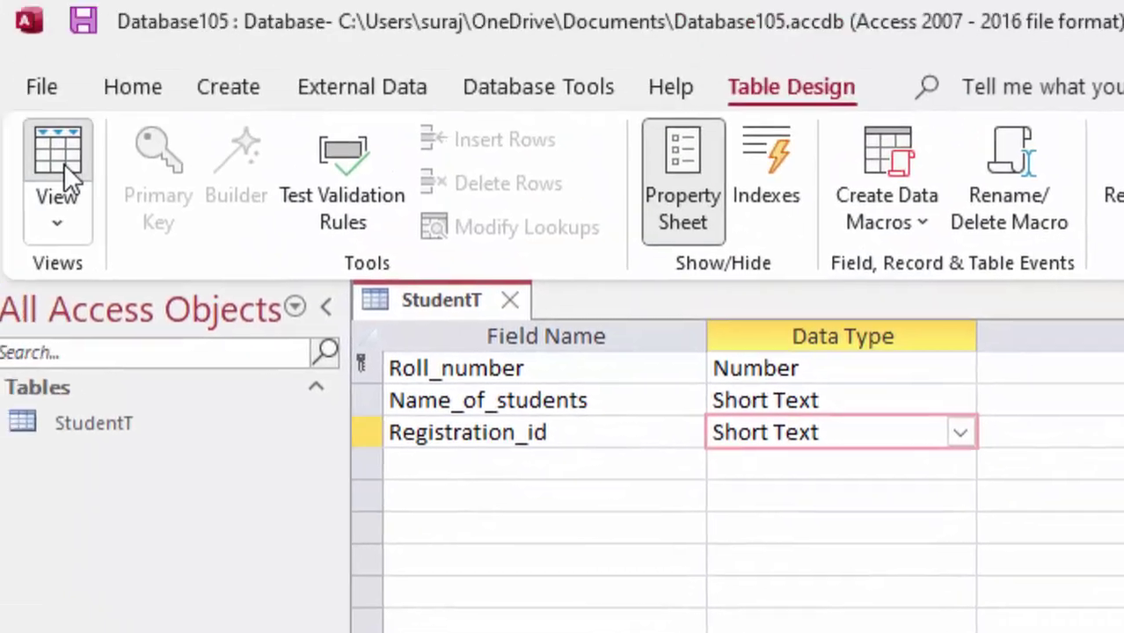
pyautogui.click(65, 173)
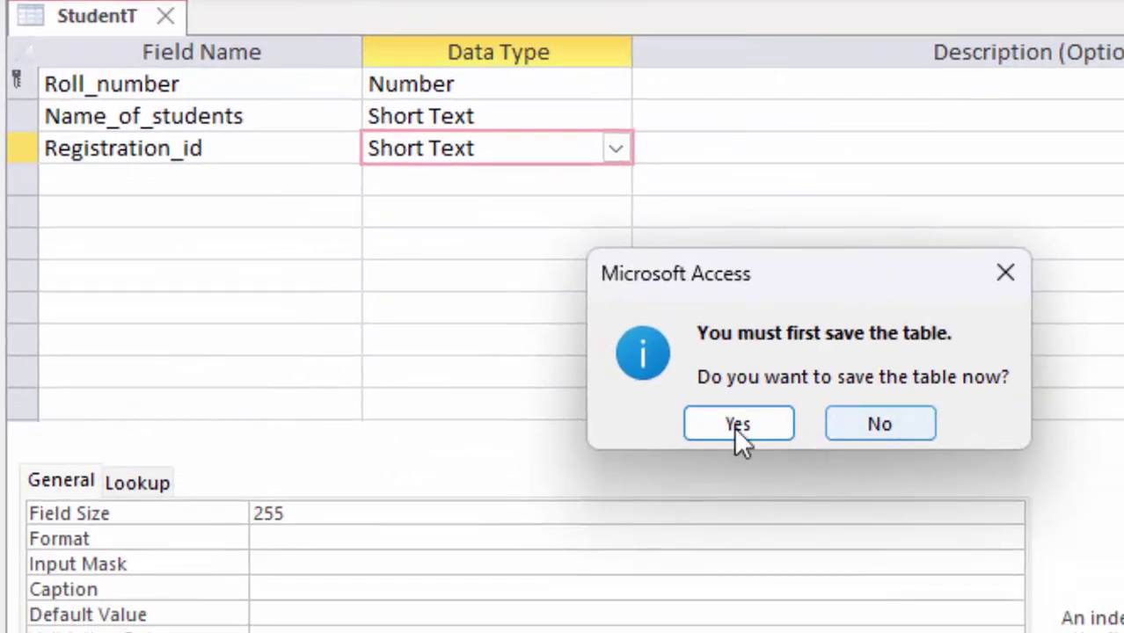
pyautogui.click(927, 590)
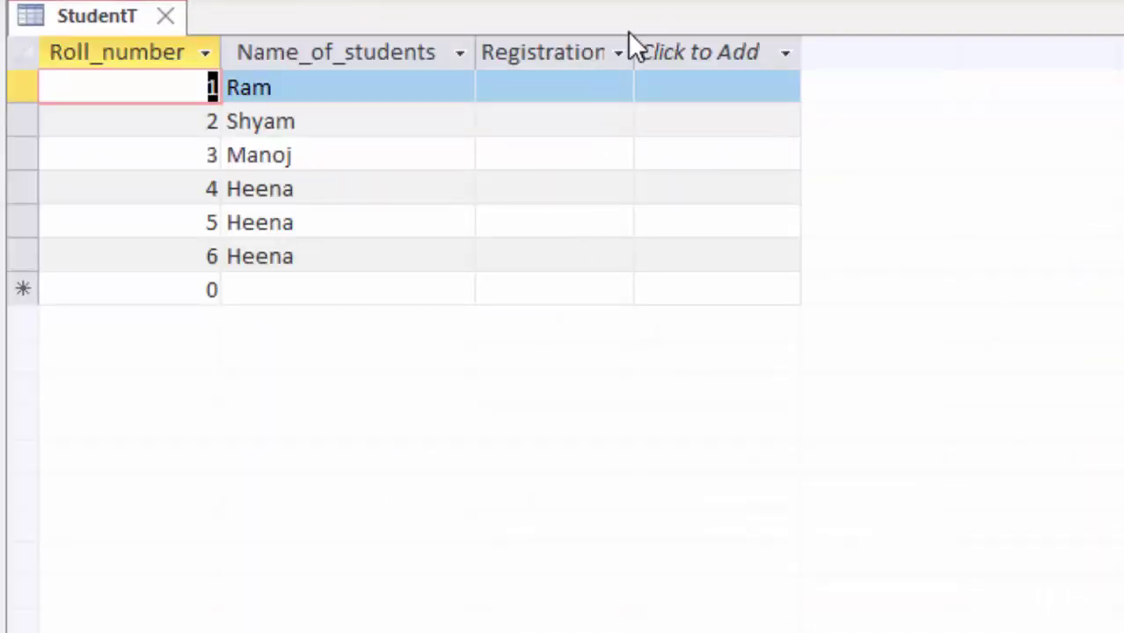
# Widen the Registration_id column and enter 1001 for Ram and 1002 for Shyam
pyautogui.moveTo(635, 43); pyautogui.dragTo(794, 176)
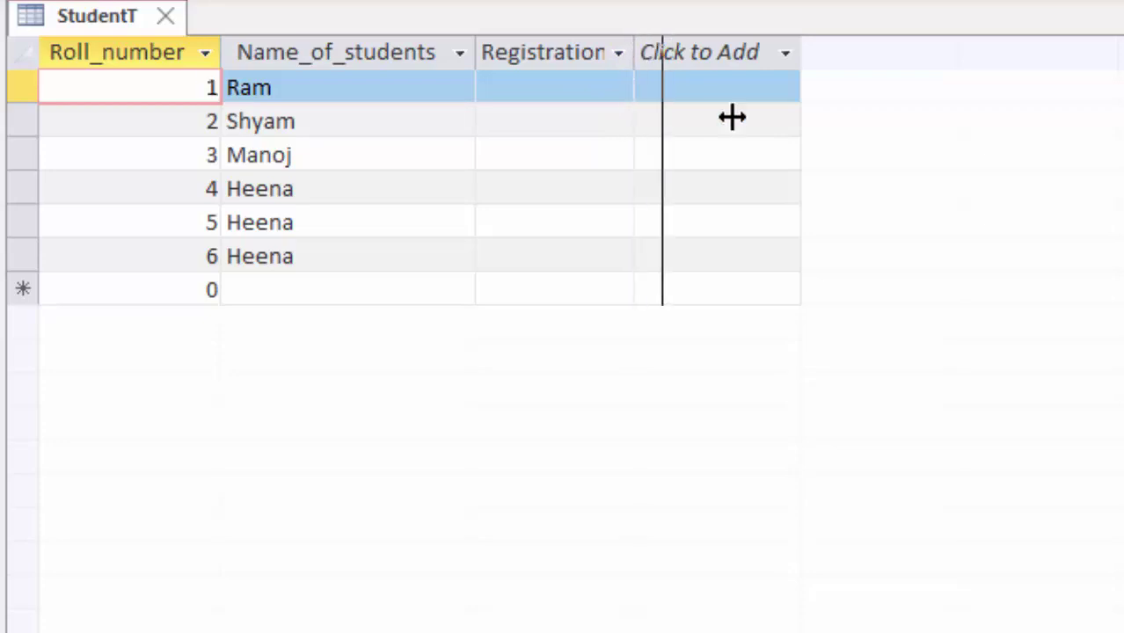
pyautogui.click(628, 82)
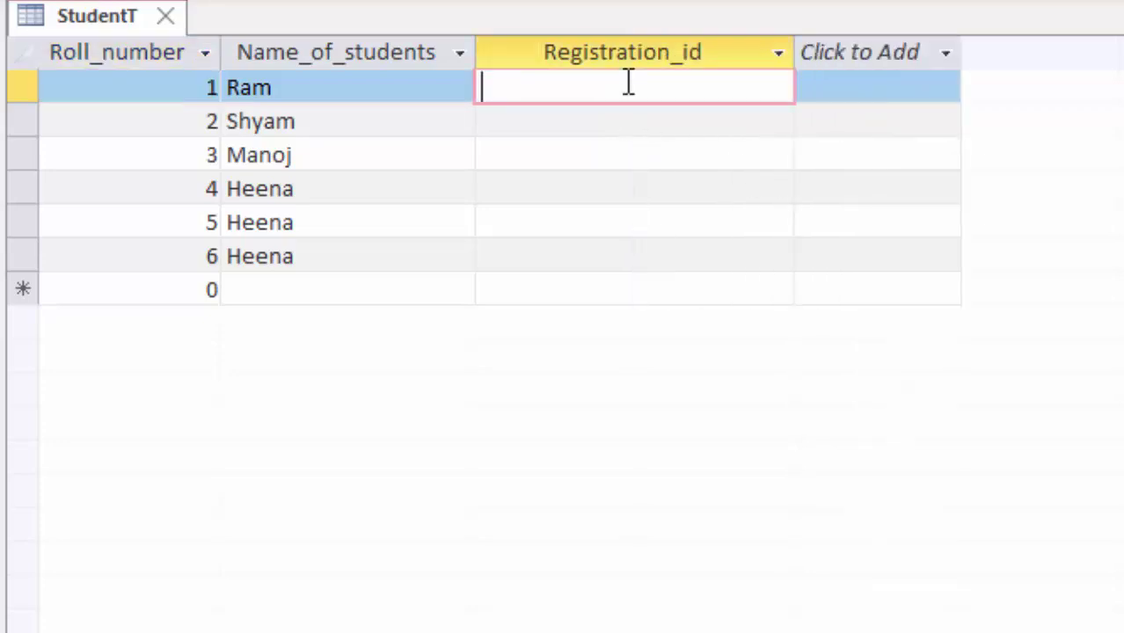
pyautogui.write('1001')
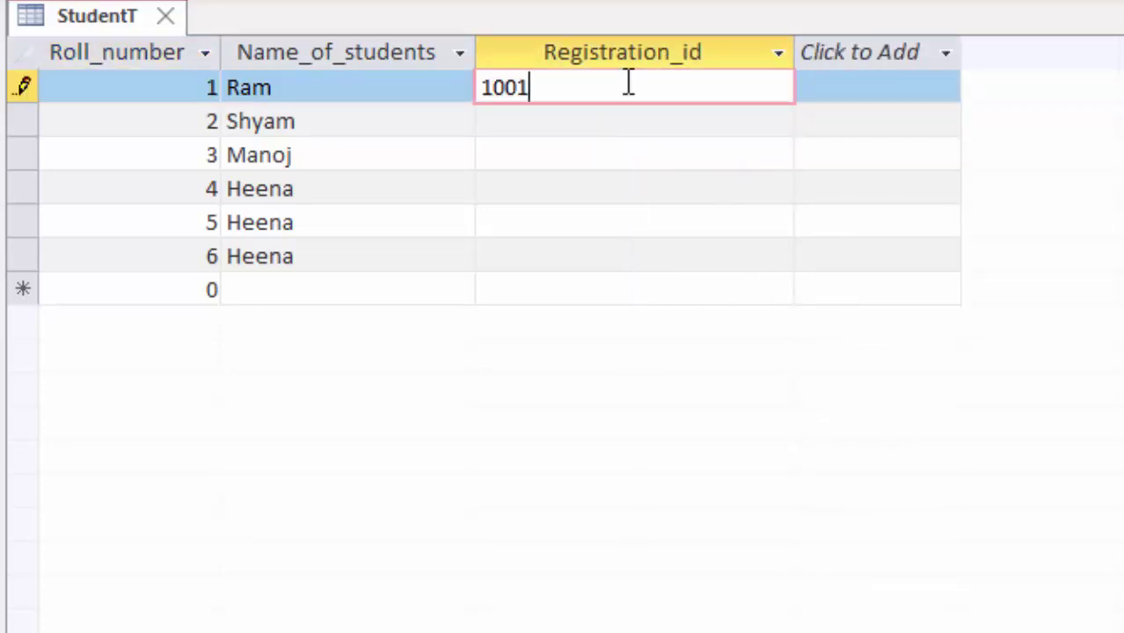
pyautogui.press('Return')
pyautogui.press('Return')
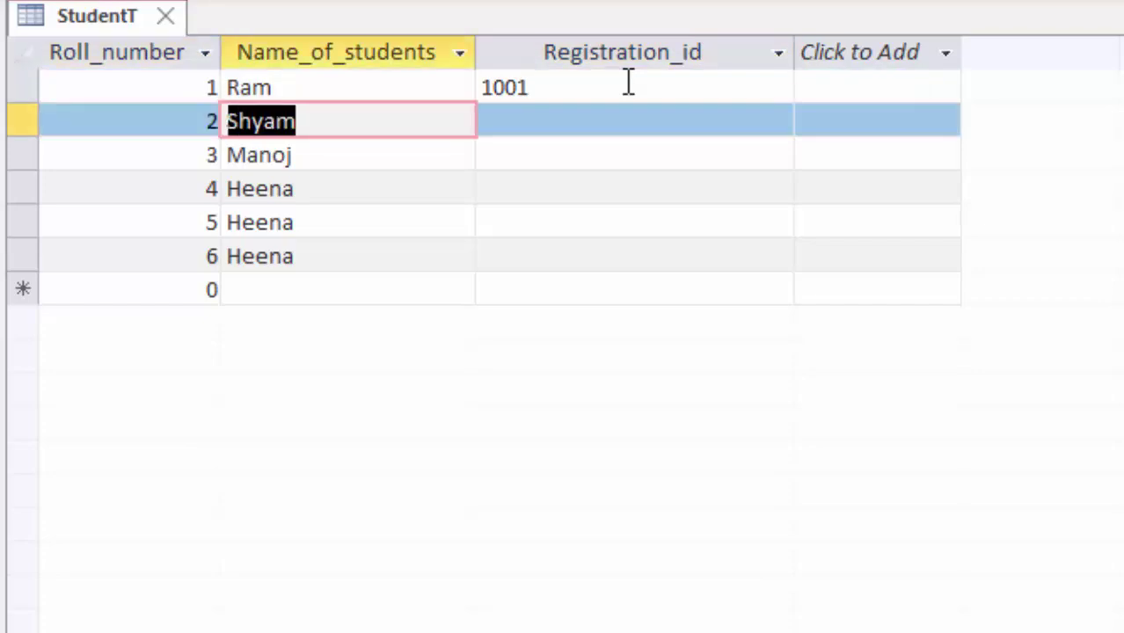
pyautogui.press('Return')
pyautogui.write('002')
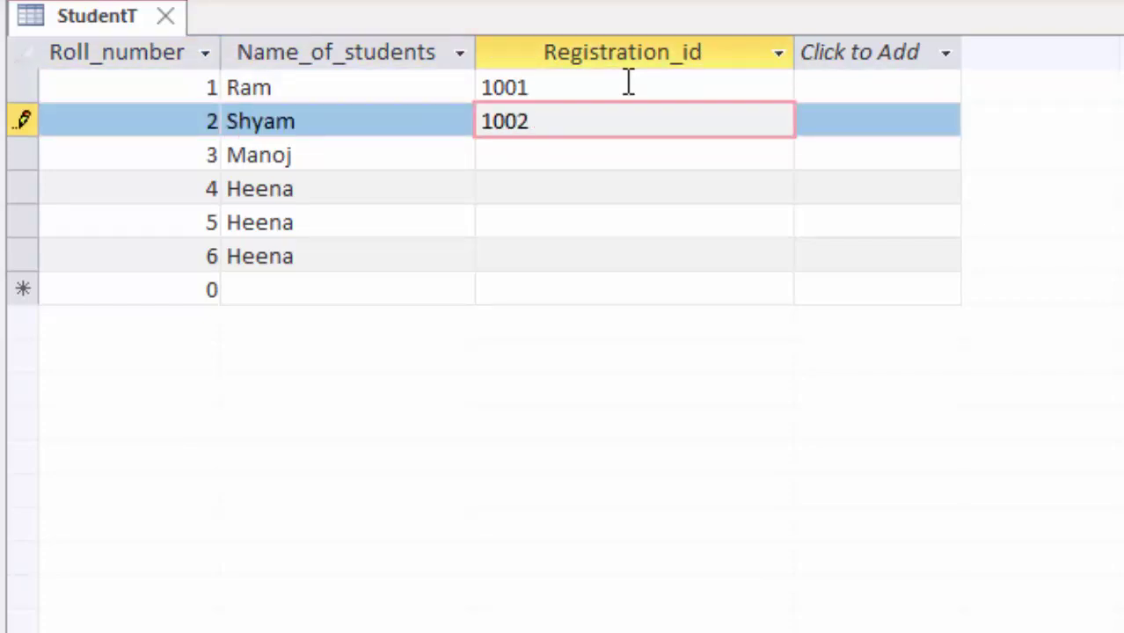
pyautogui.press('Tab')
pyautogui.press('Tab')
pyautogui.press('Tab')
pyautogui.write('1')
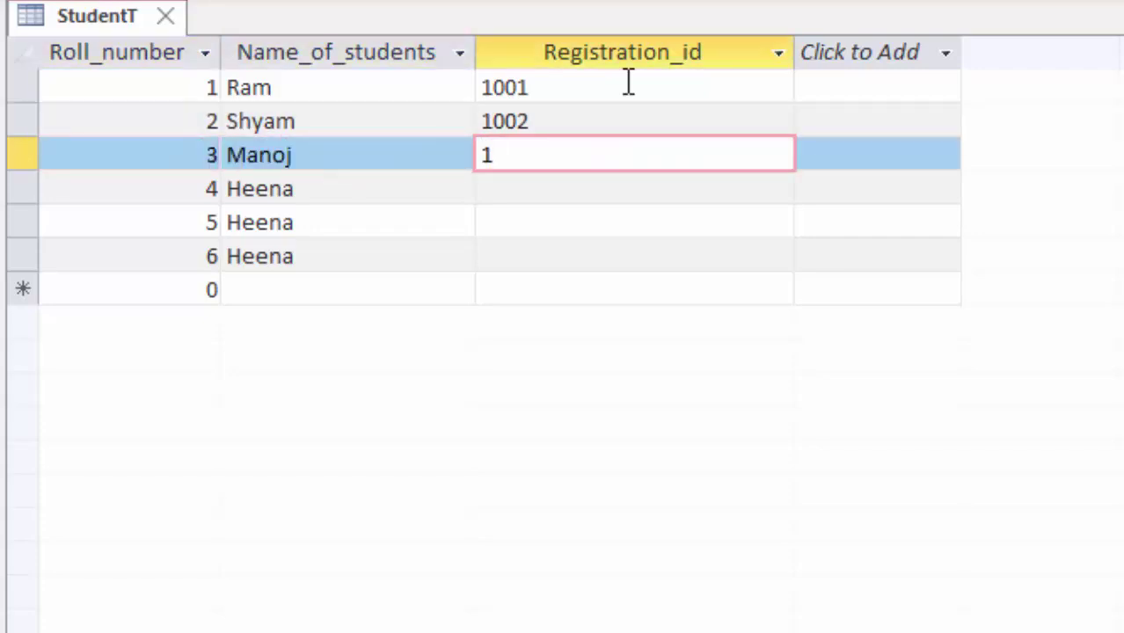
# Try 1002 for Manoj, dismiss the duplicate warnings, and change it to 1003
pyautogui.write('002')
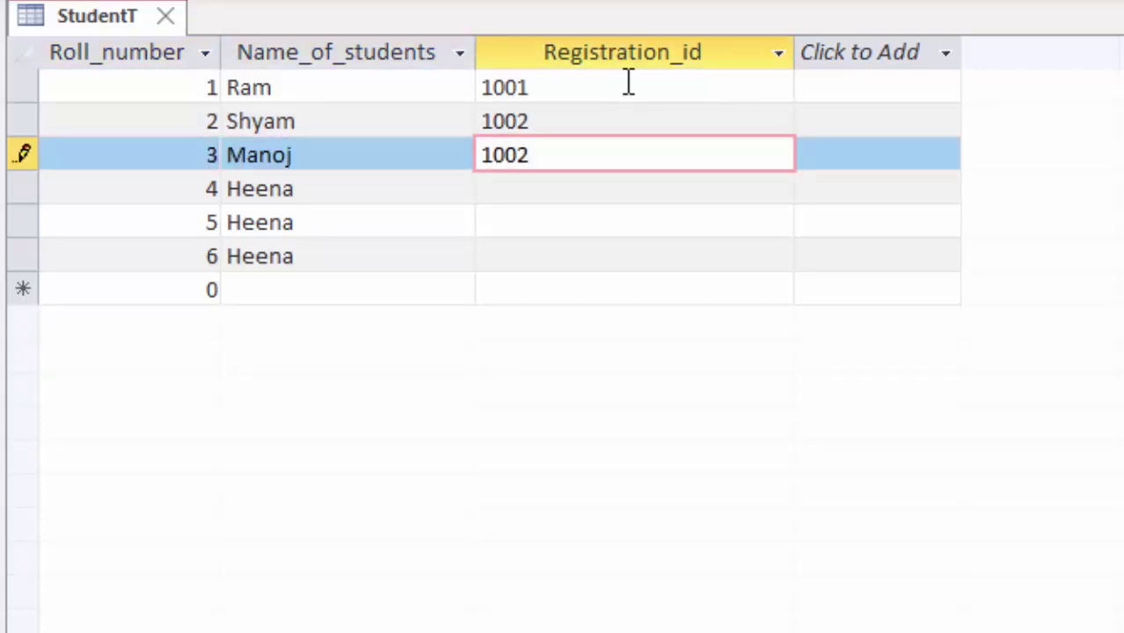
pyautogui.press('Tab')
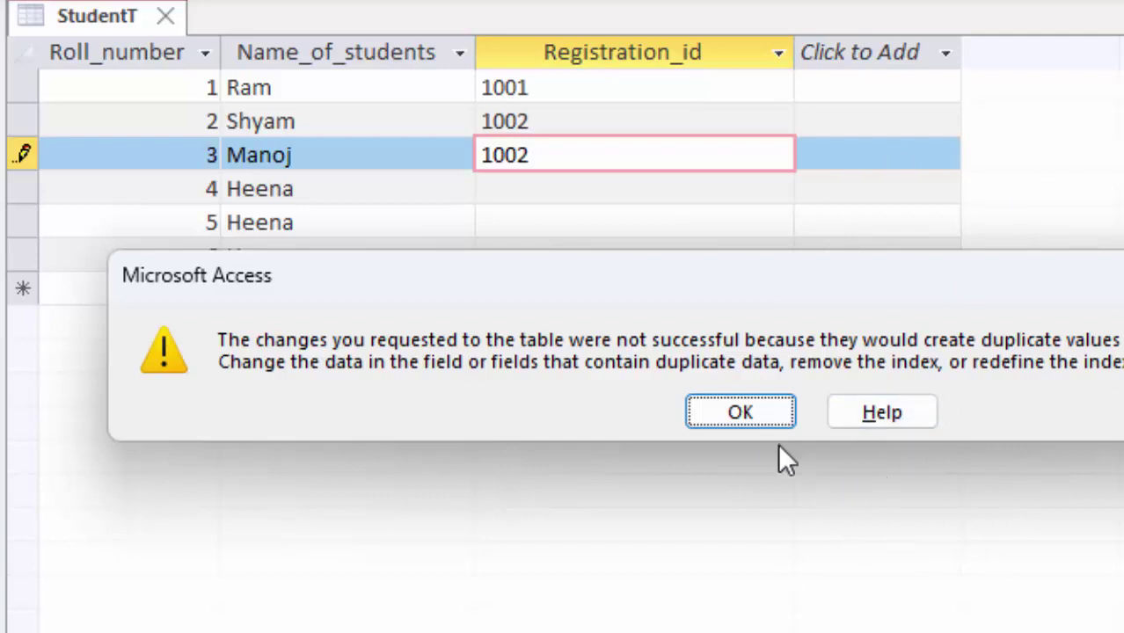
pyautogui.click(746, 407)
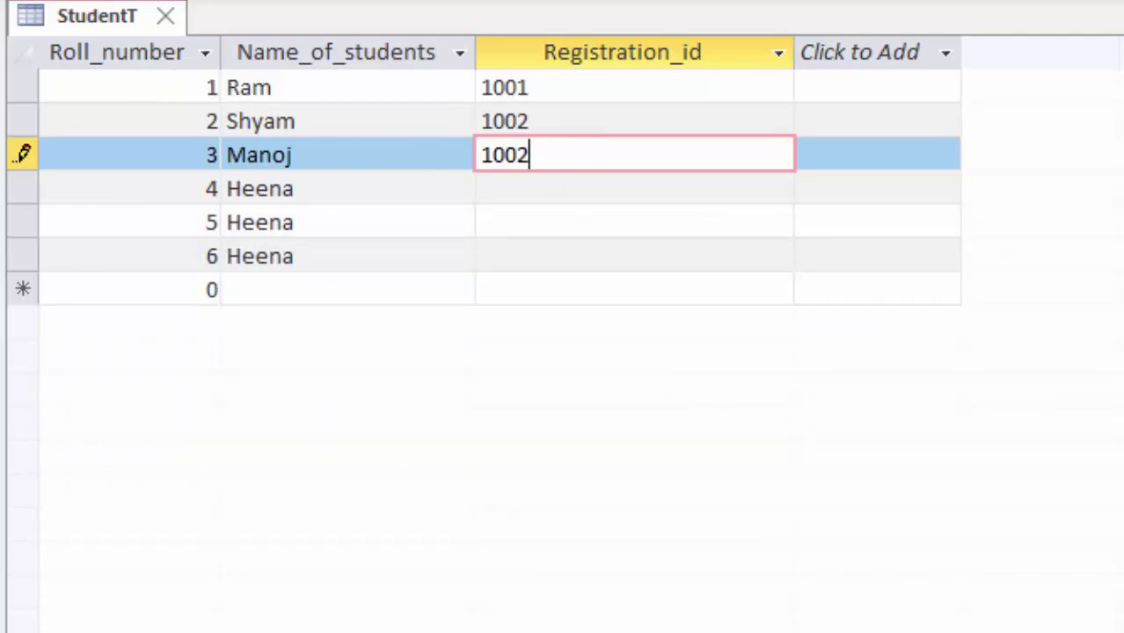
pyautogui.hotkey('ctrl', 's')
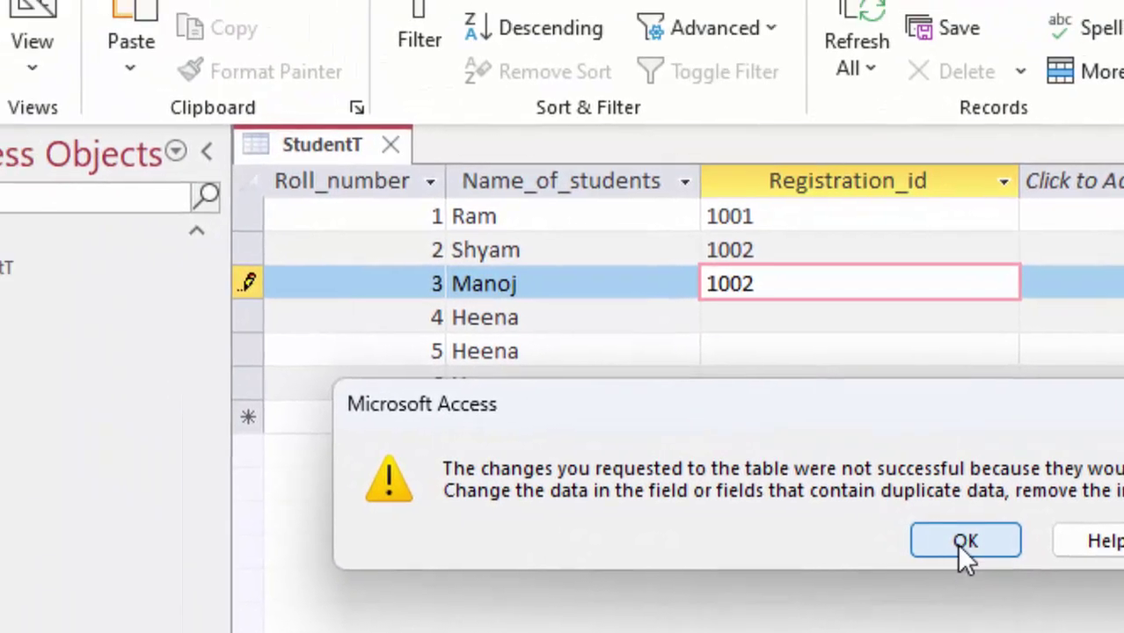
pyautogui.click(787, 439)
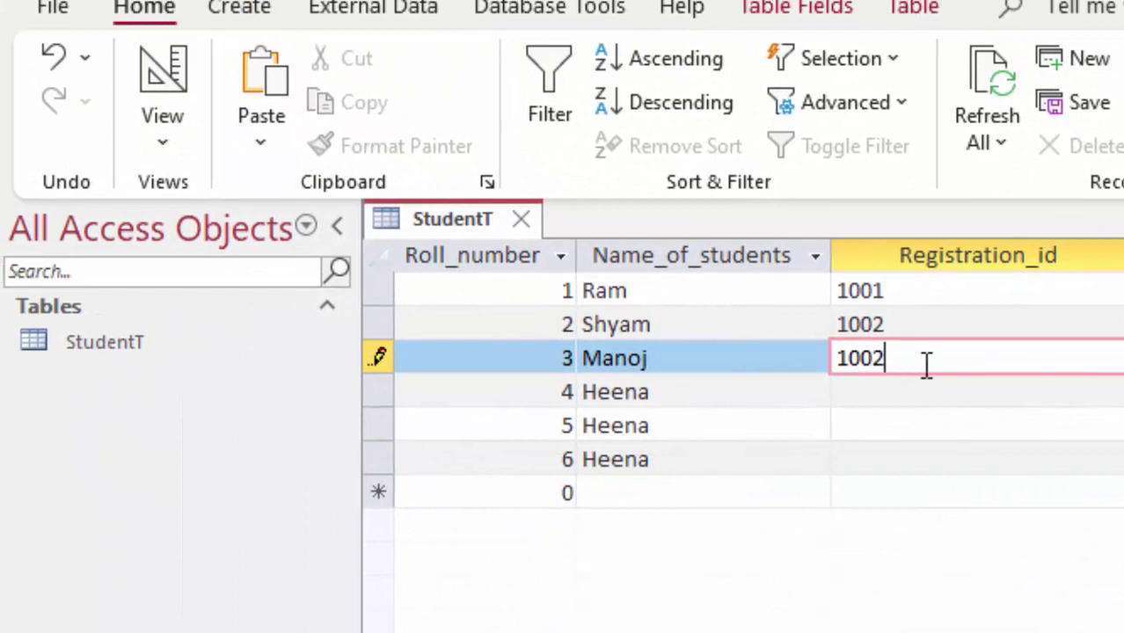
pyautogui.write('3')
pyautogui.click(889, 391)
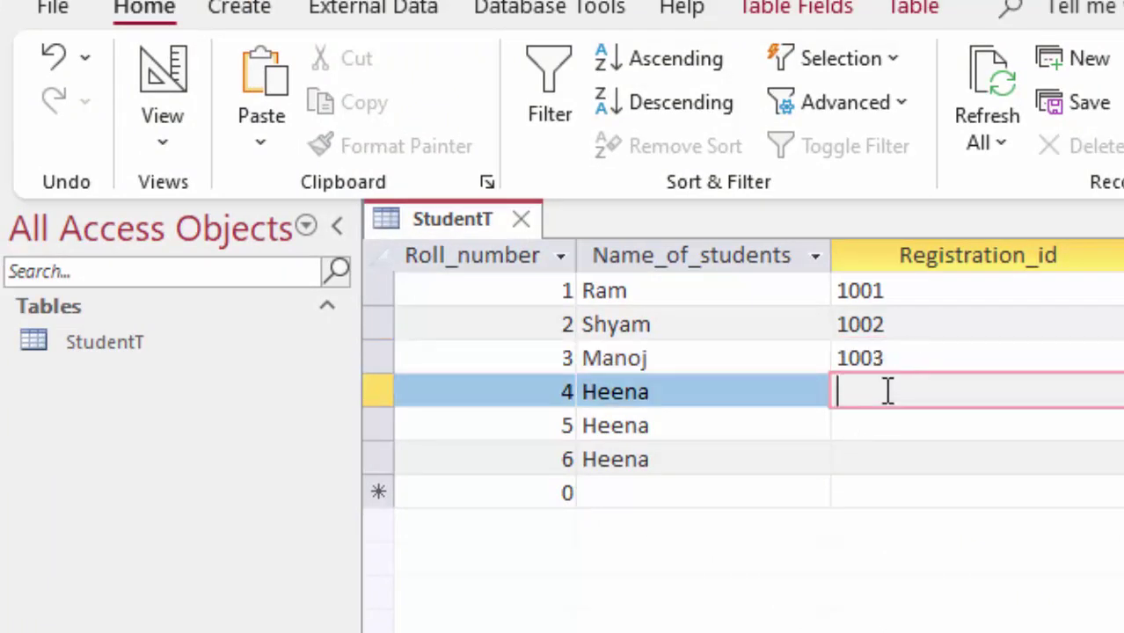
# Switch StudentT to Design View and add a Short Text field Adhar_number below Registration_id
pyautogui.click(164, 143)
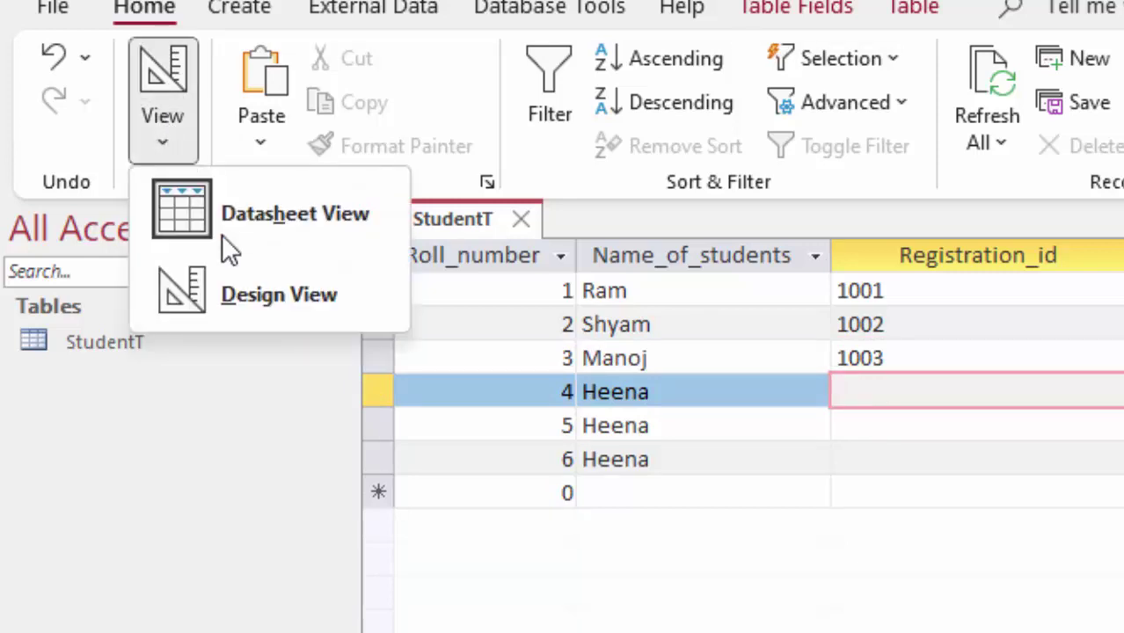
pyautogui.click(231, 292)
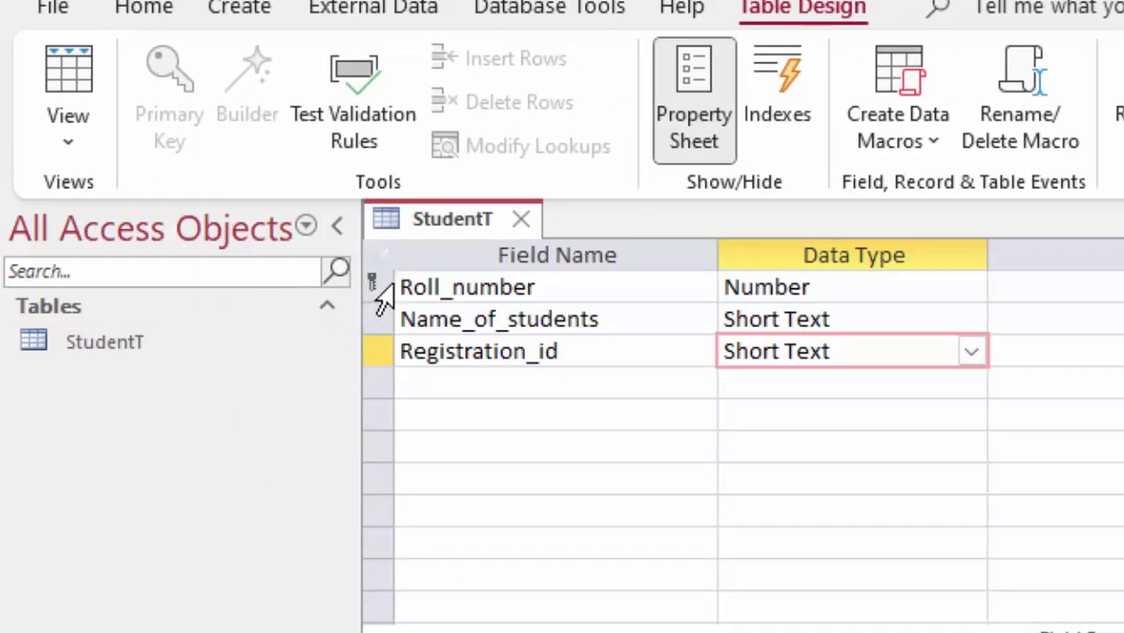
pyautogui.moveTo(383, 299)
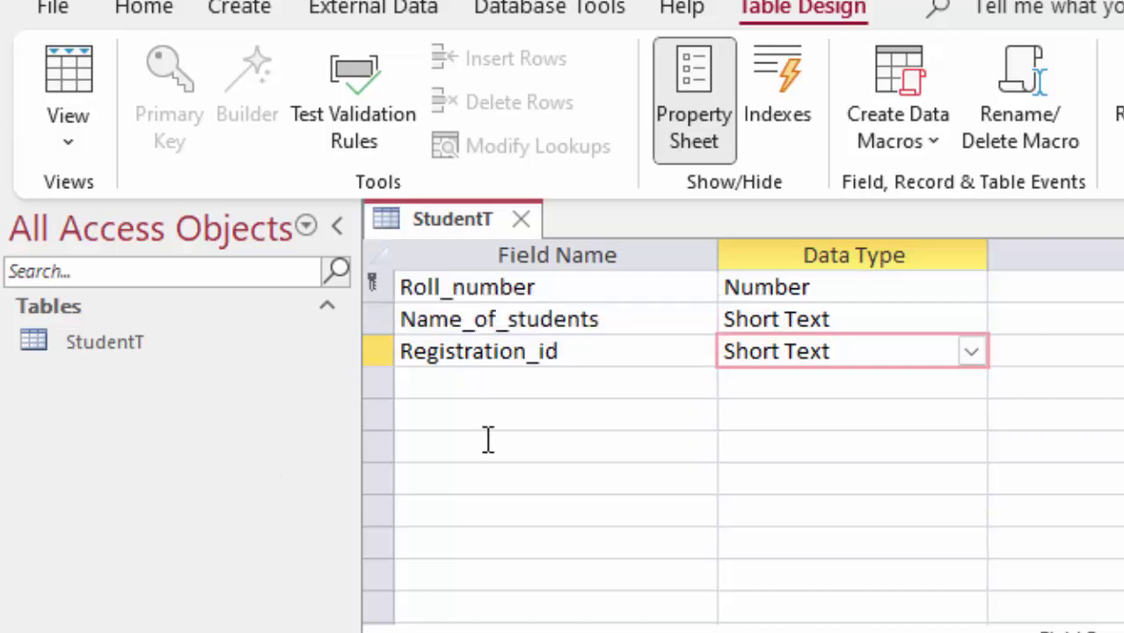
pyautogui.click(490, 384)
pyautogui.write('Ad')
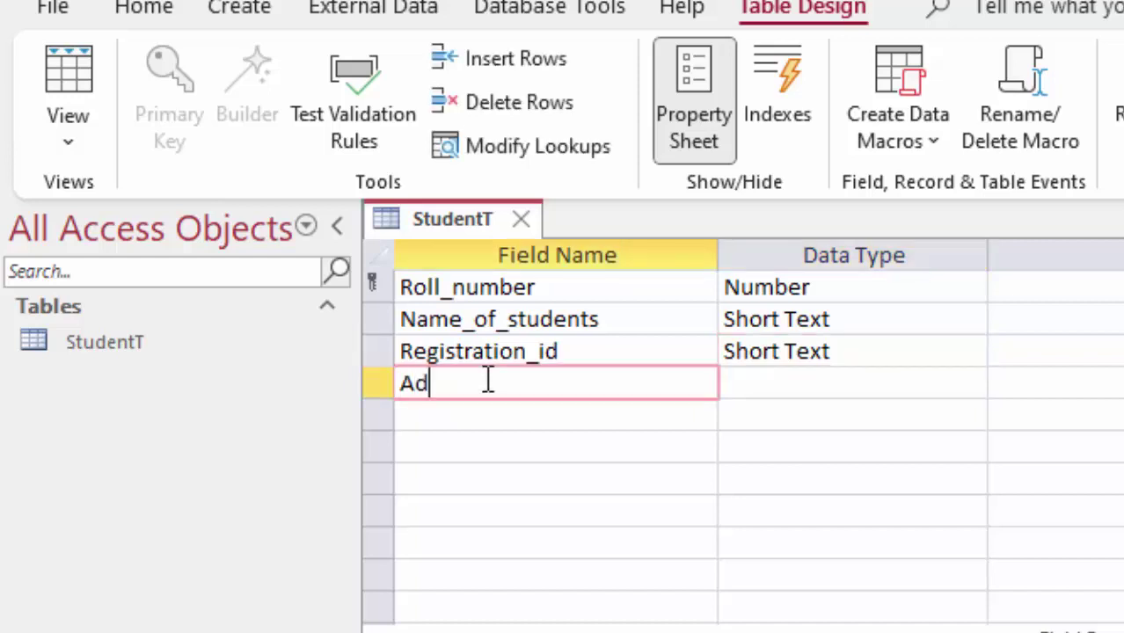
pyautogui.write('har_n')
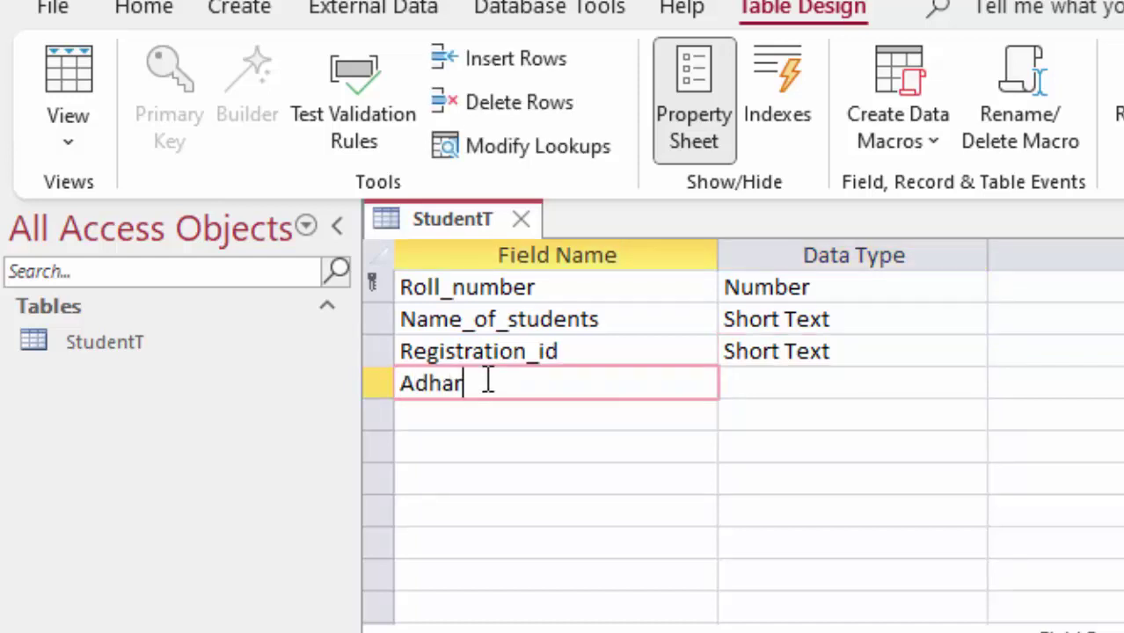
pyautogui.write('um')
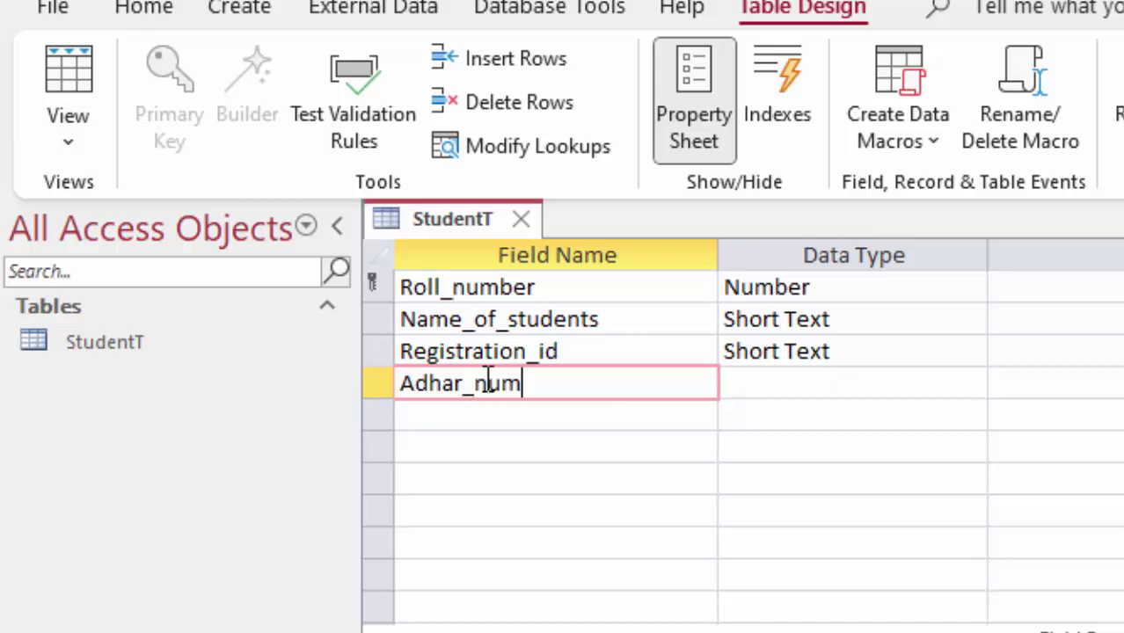
pyautogui.write('ber')
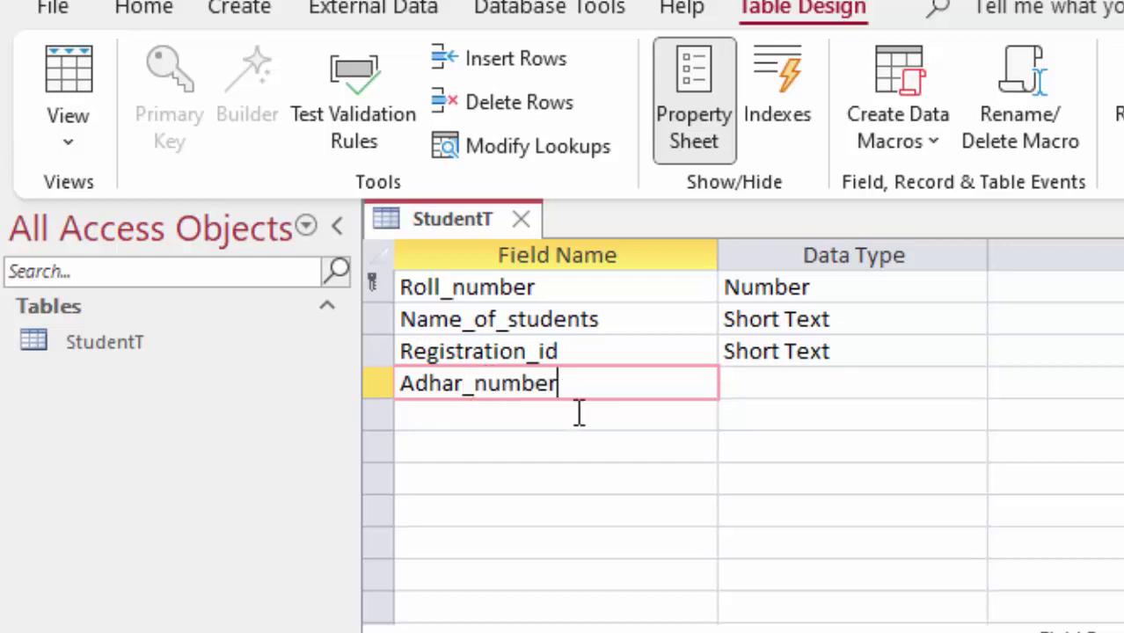
pyautogui.click(871, 387)
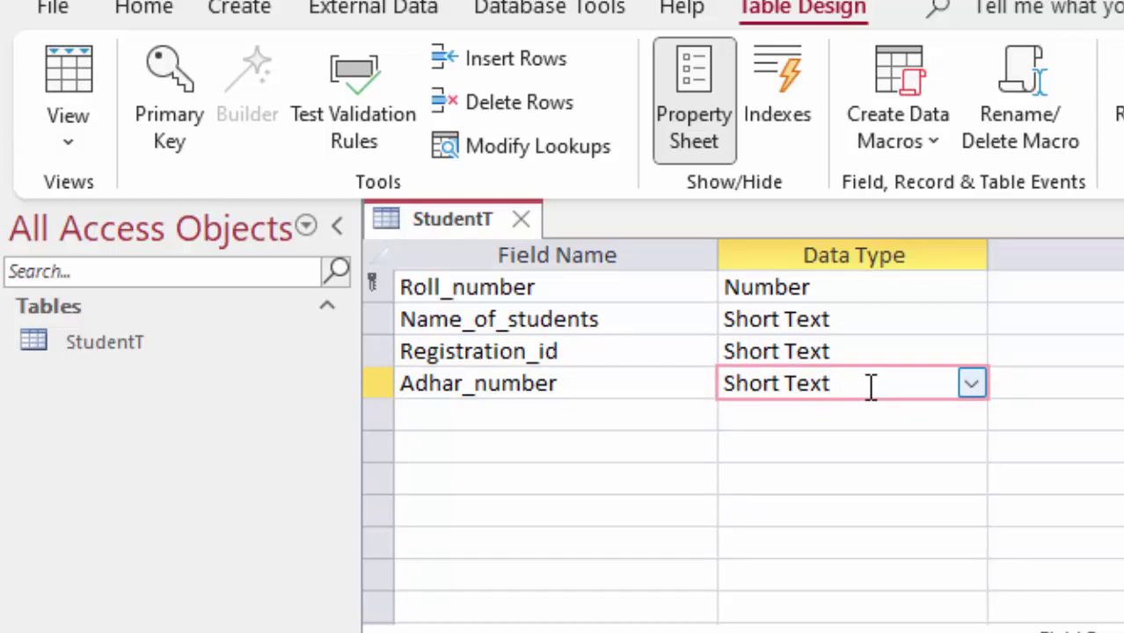
# Enter 'Composite Key' as the description for Registration_id and Adhar_number
pyautogui.click(1027, 352)
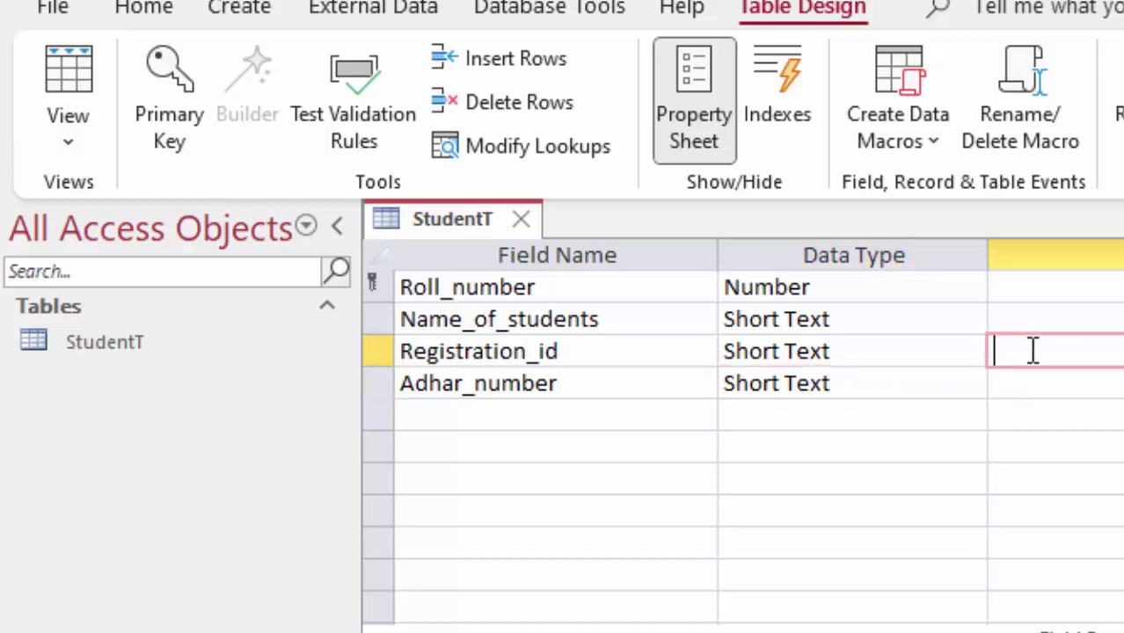
pyautogui.write('Com')
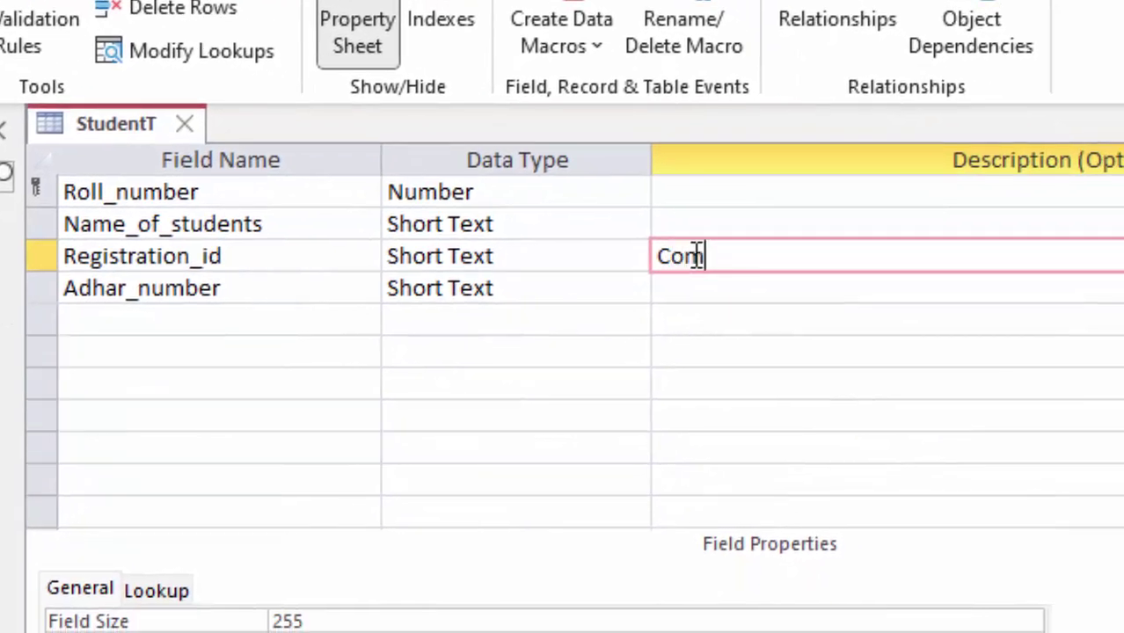
pyautogui.write('posite Ke')
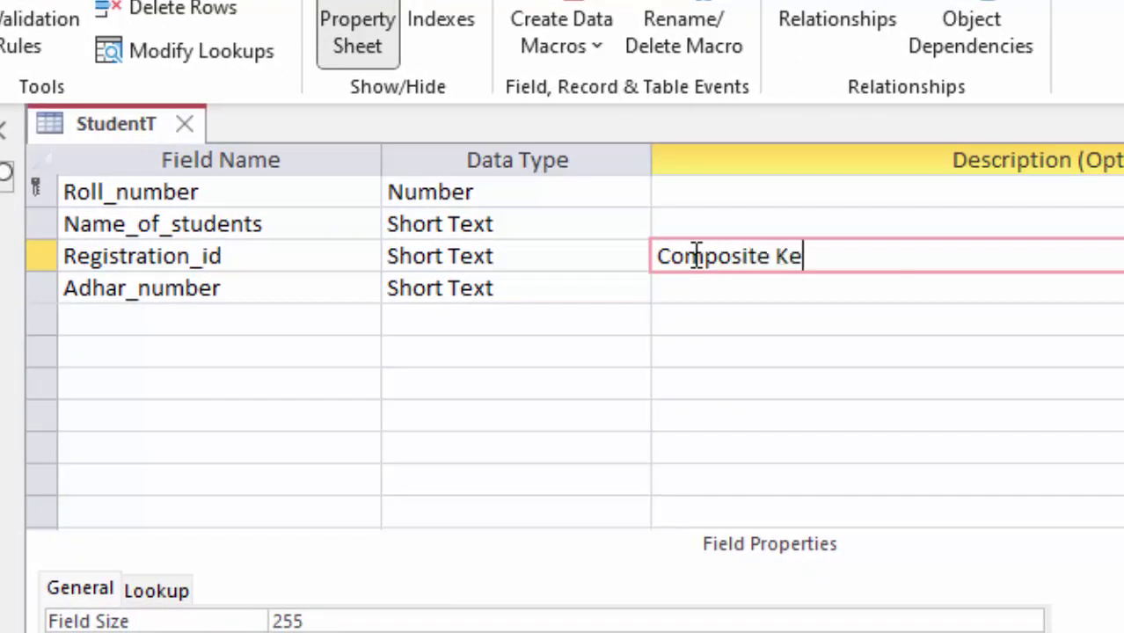
pyautogui.write('y')
pyautogui.click(701, 282)
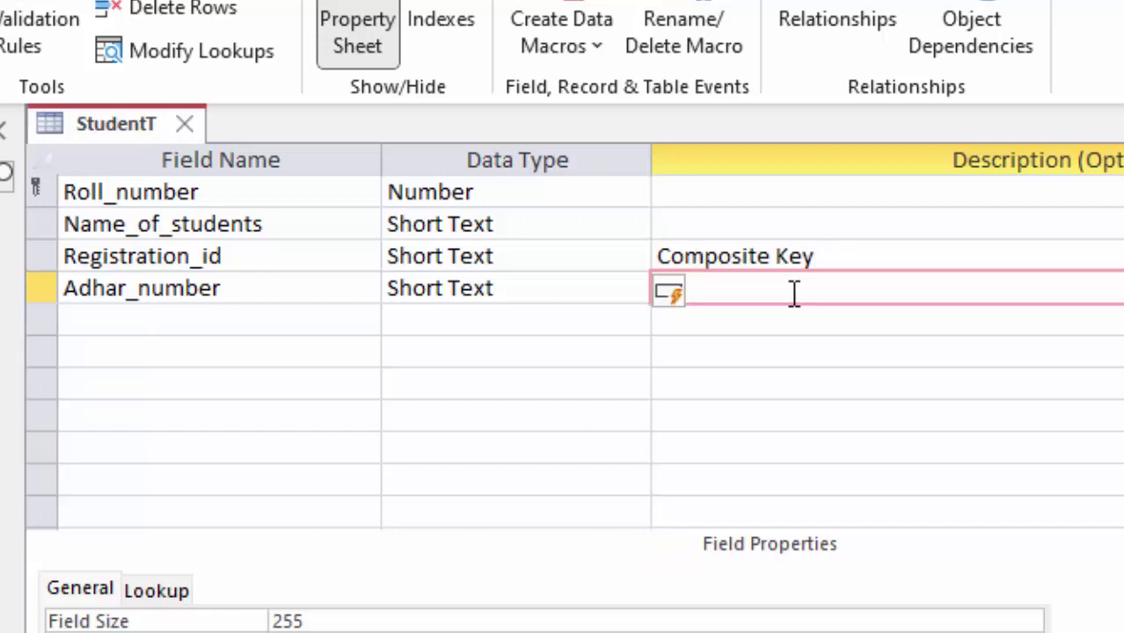
pyautogui.write('Comp')
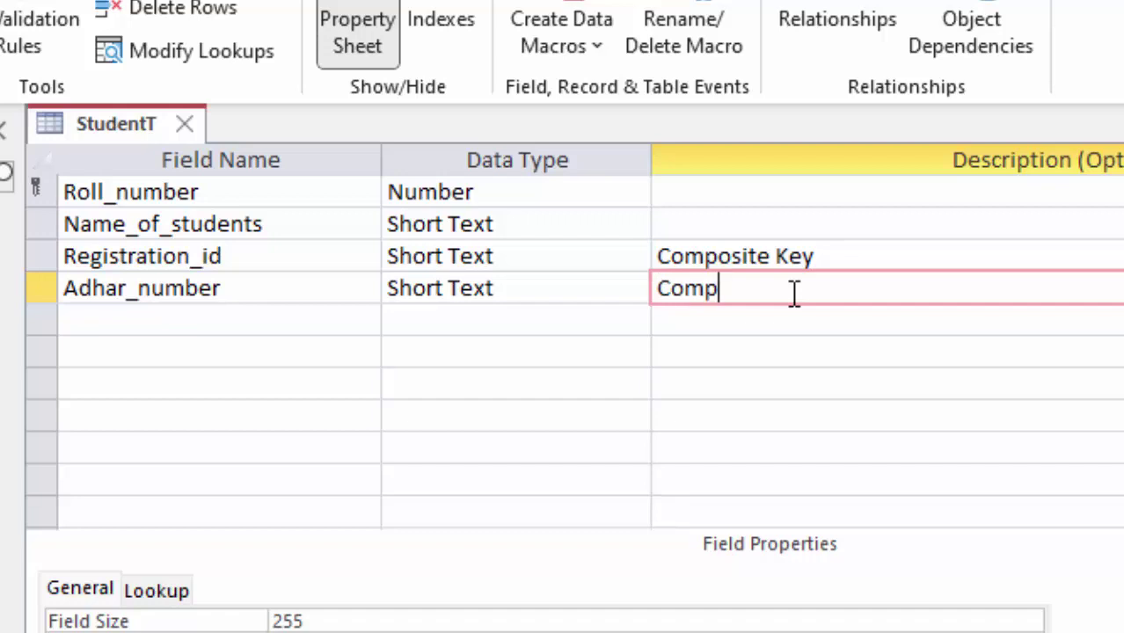
pyautogui.write('osite ')
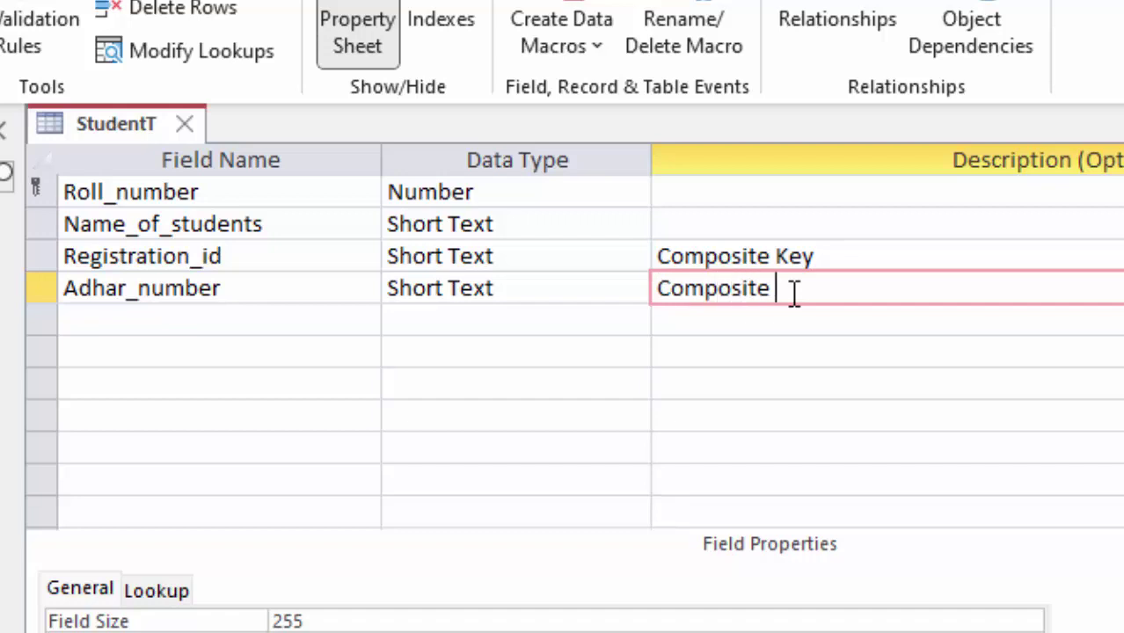
pyautogui.write('Key')
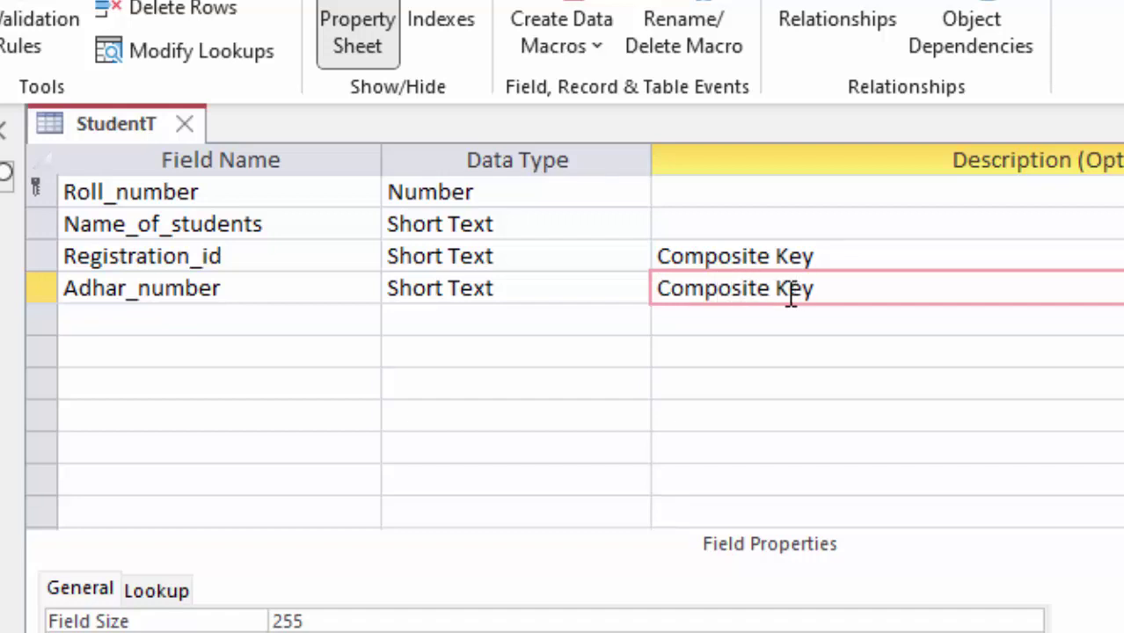
# Enter 'Primary key' as the description for Roll_number
pyautogui.click(708, 183)
pyautogui.write('Prim')
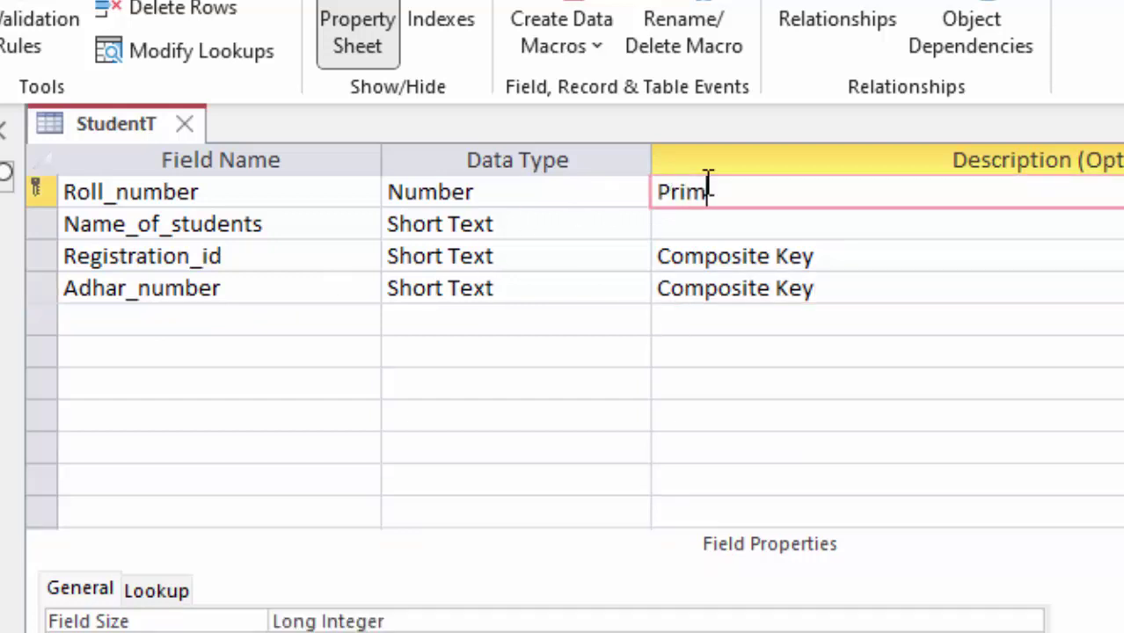
pyautogui.write('ary')
pyautogui.write(' key')
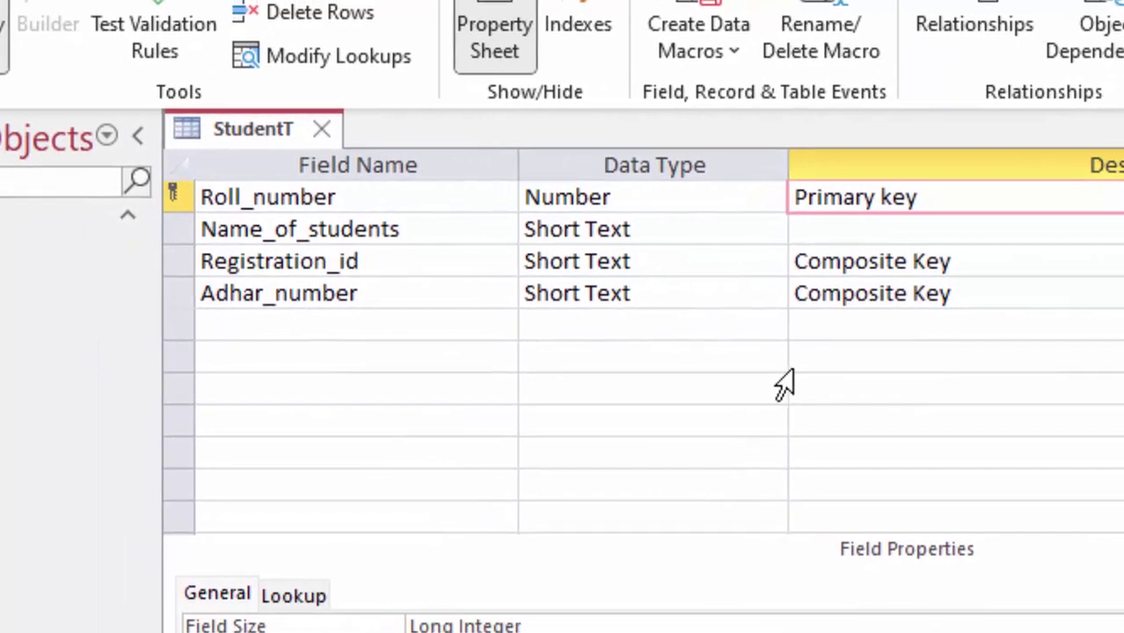
pyautogui.click(871, 358)
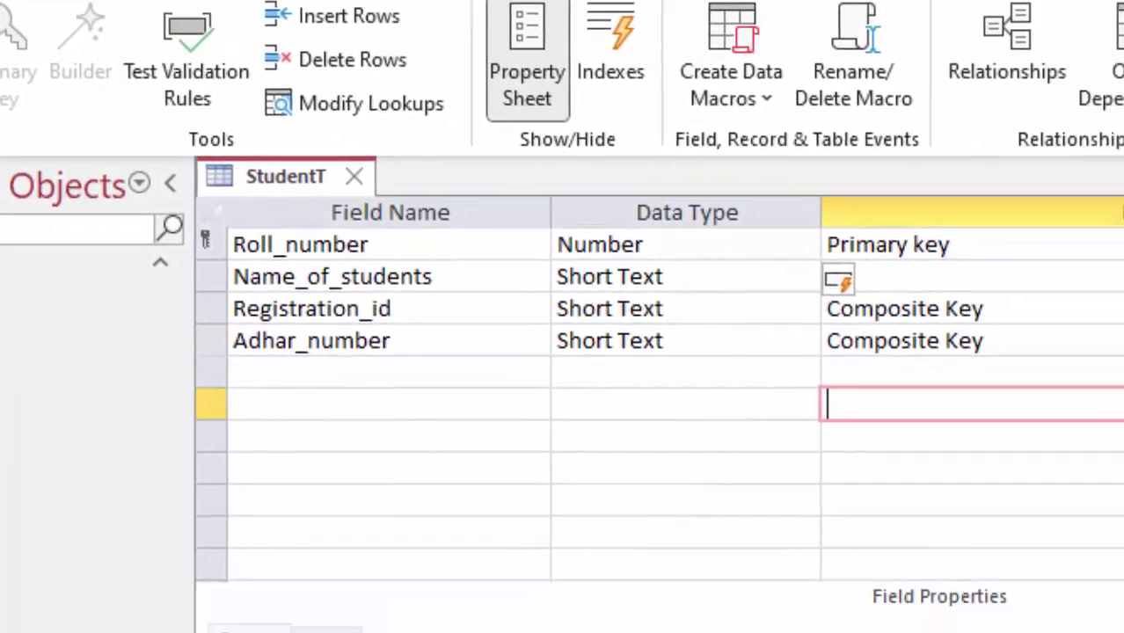
# Save the table, open its datasheet, and widen the Adhar_number column
pyautogui.click(721, 445)
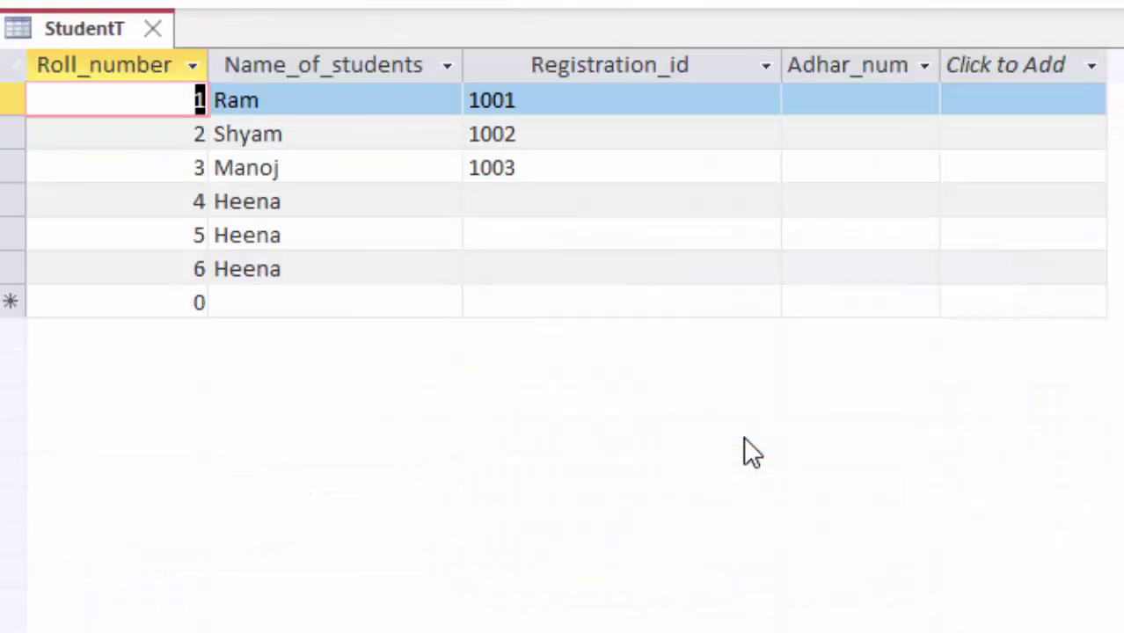
pyautogui.click(537, 196)
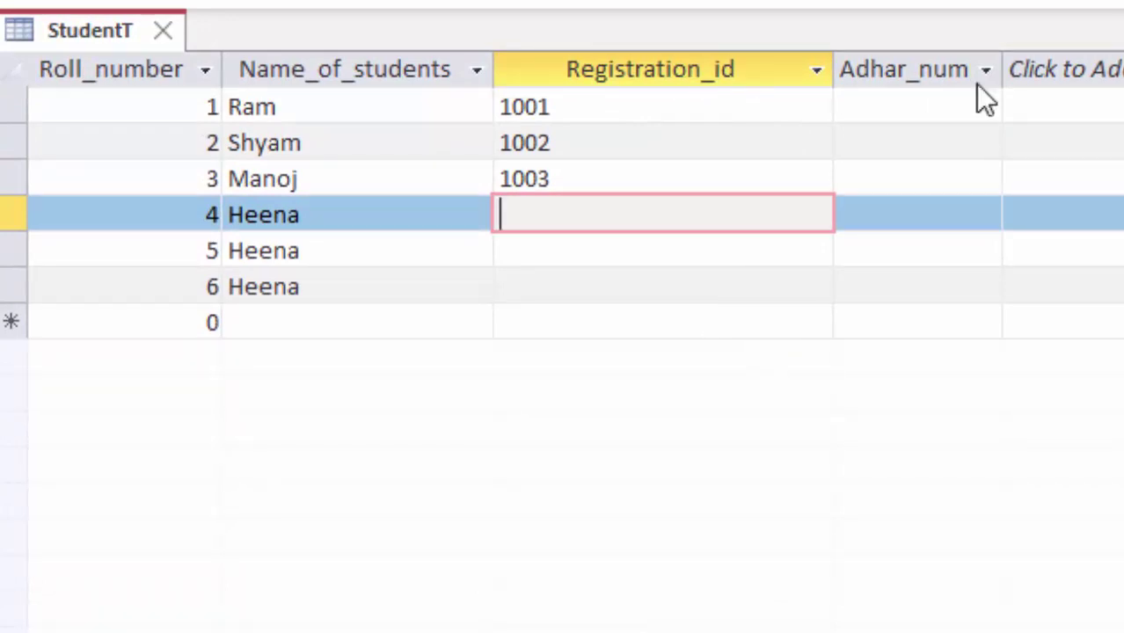
pyautogui.click(1000, 69)
pyautogui.click(1000, 68)
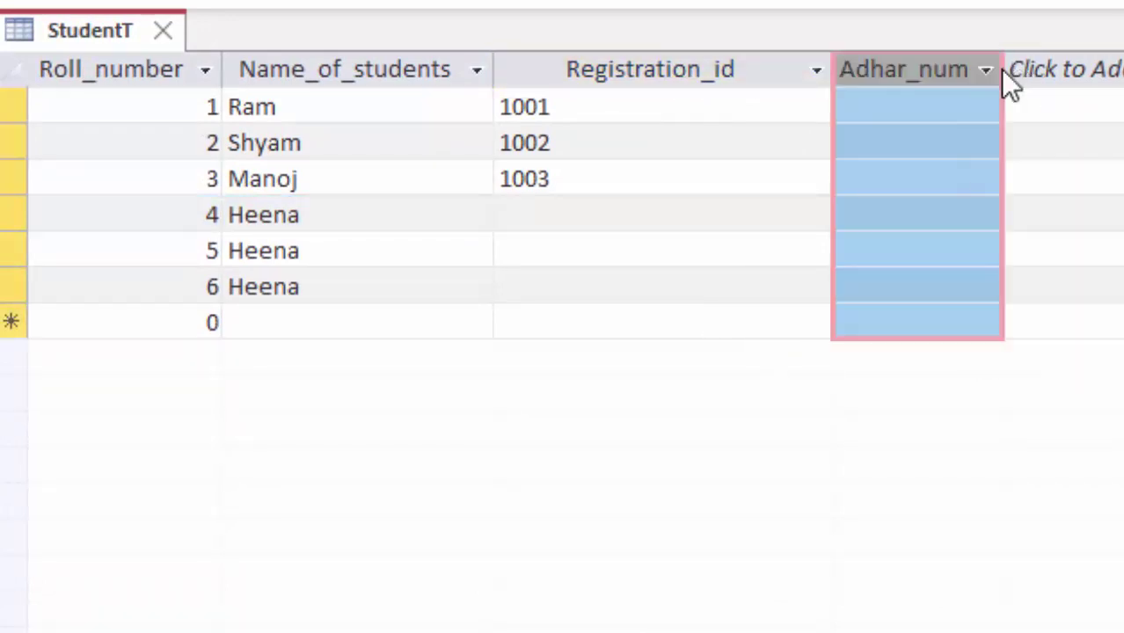
pyautogui.moveTo(1000, 68); pyautogui.dragTo(1100, 69)
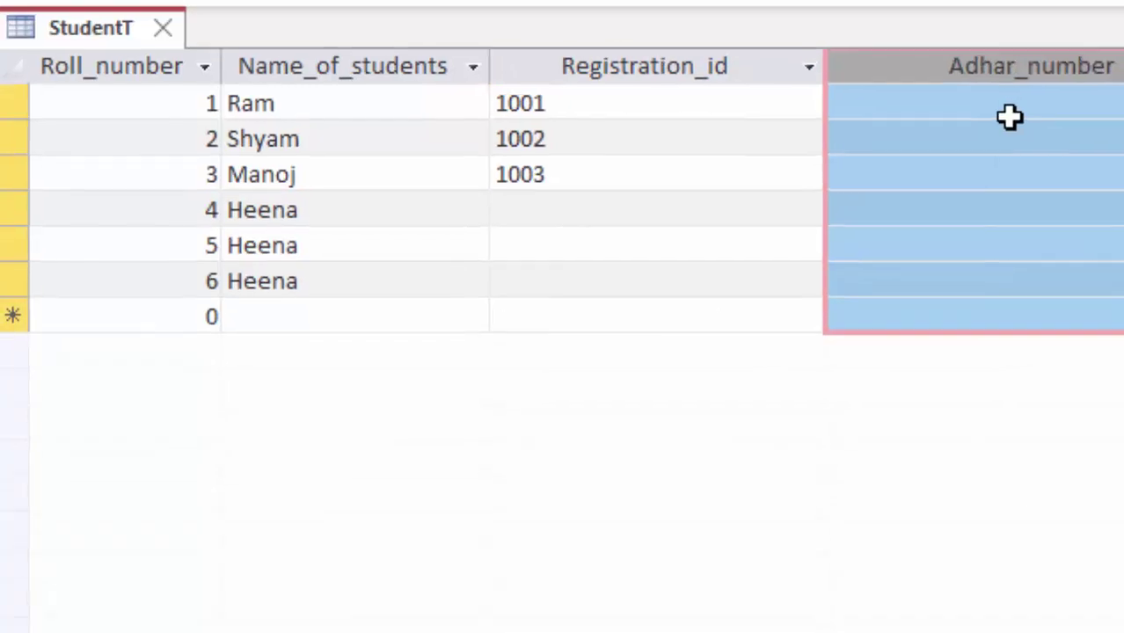
pyautogui.click(1012, 110)
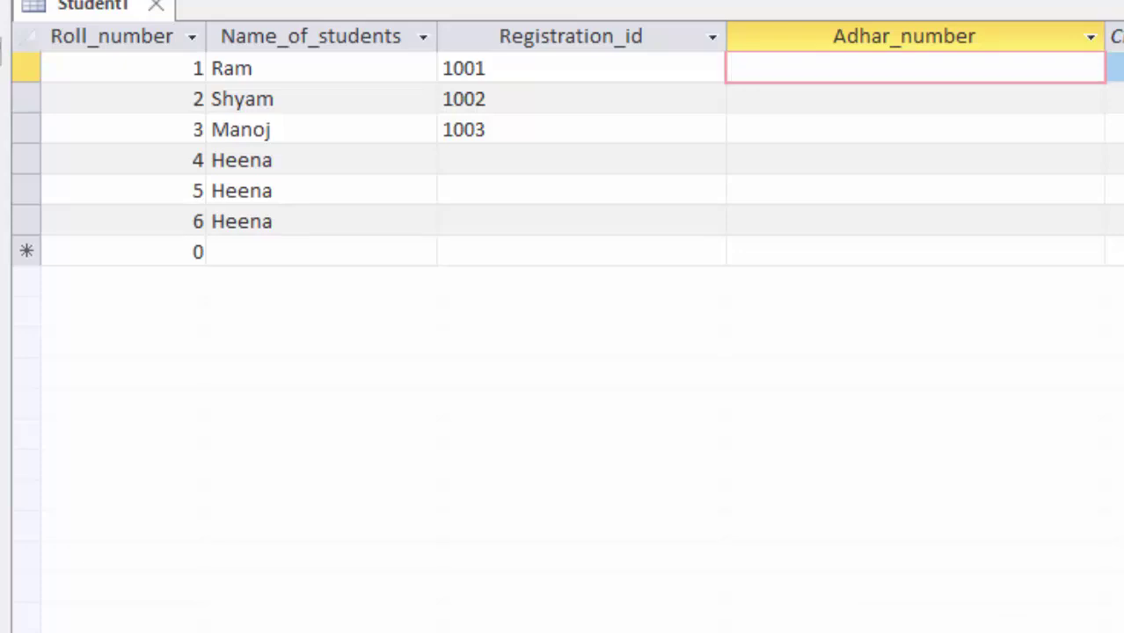
pyautogui.write('89999977665')
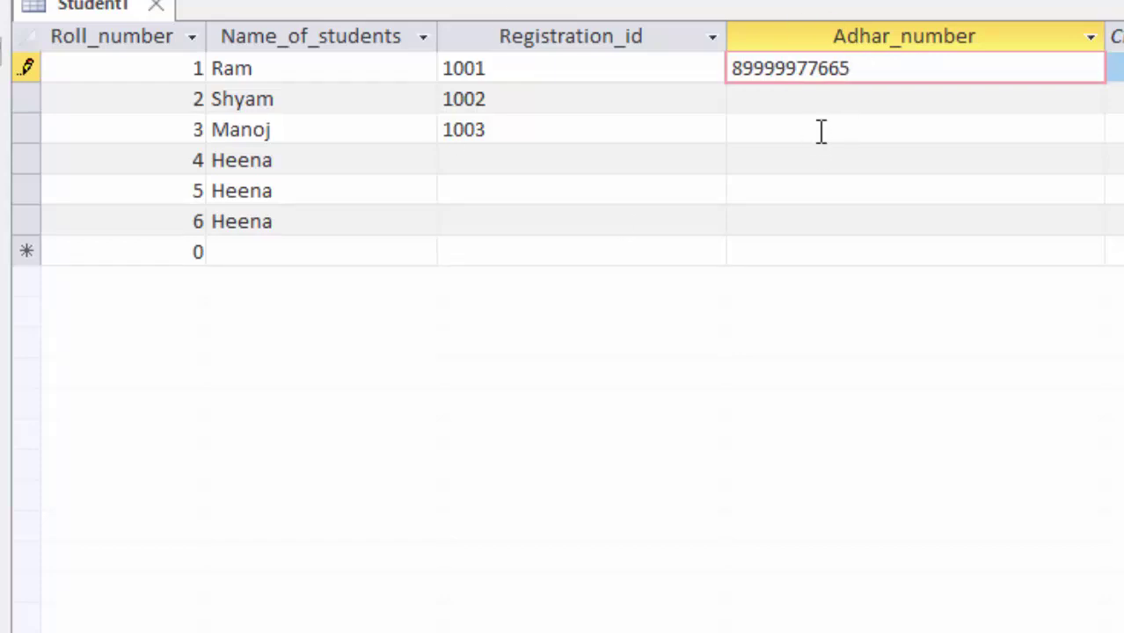
pyautogui.click(814, 98)
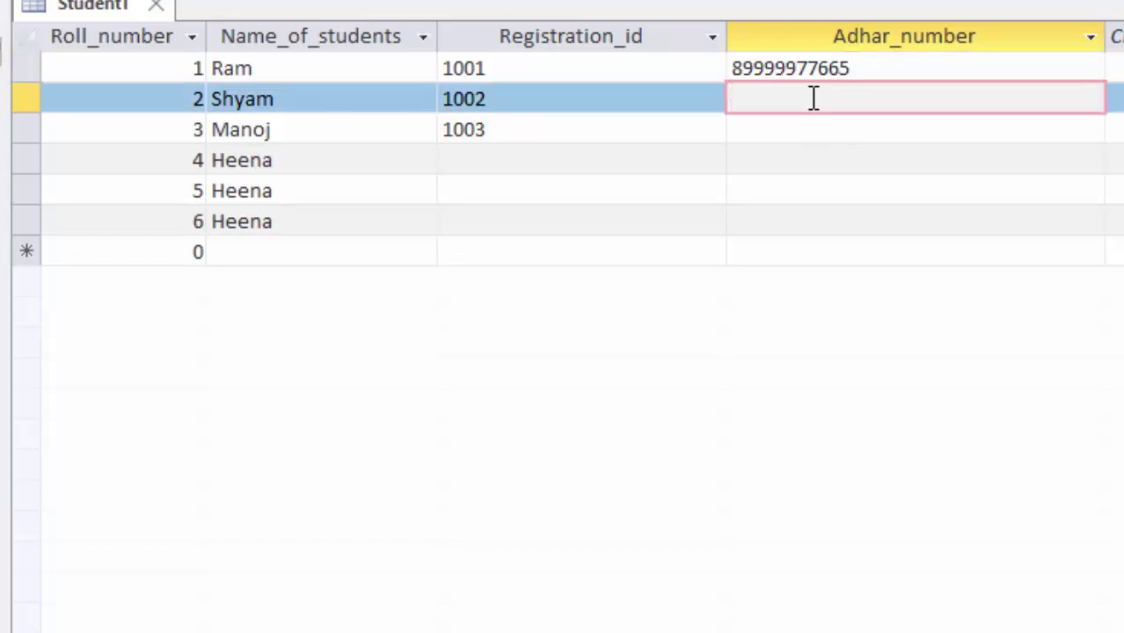
pyautogui.write('474764764764')
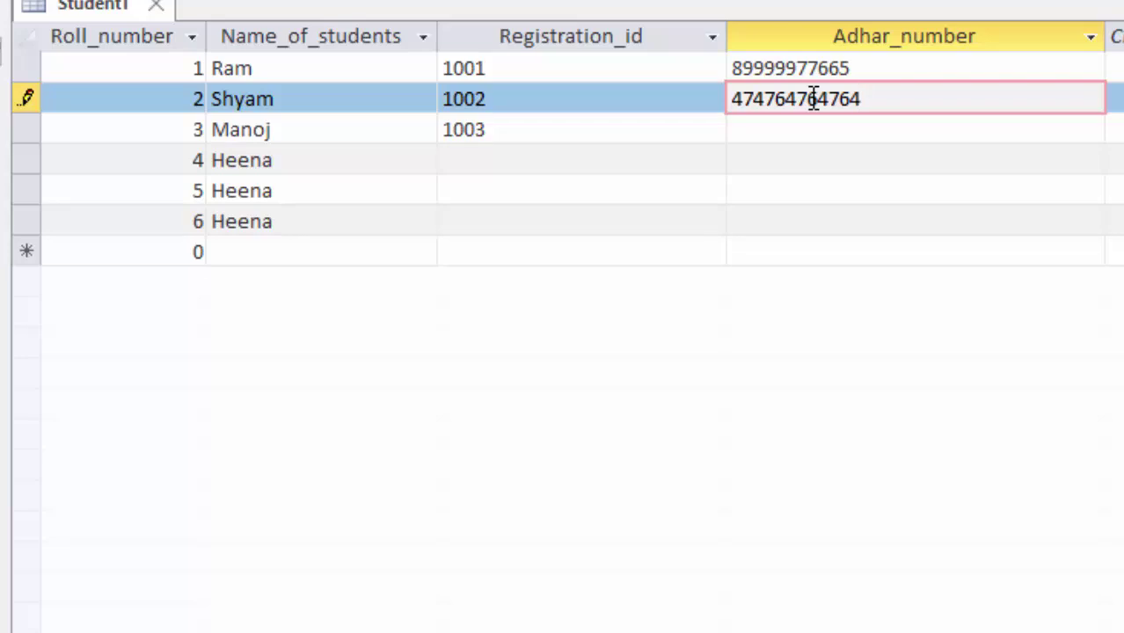
pyautogui.press('BackSpace')
pyautogui.press('BackSpace')
pyautogui.press('BackSpace')
pyautogui.write('4747647476')
pyautogui.press('Tab')
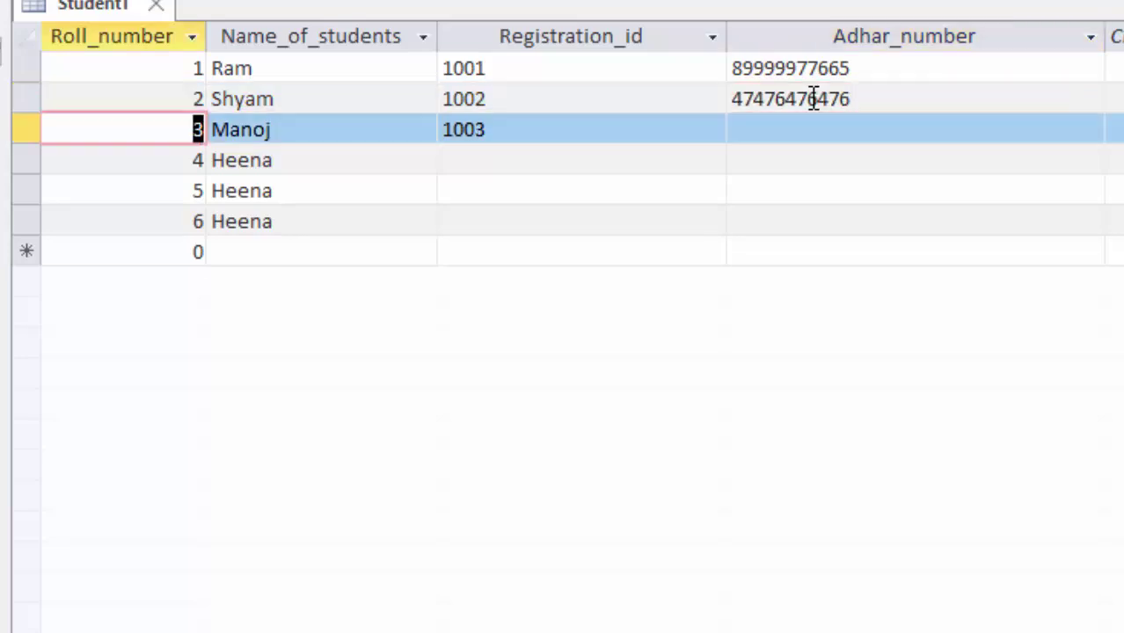
# Copy Ram's Adhar number and paste it into Manoj's row
pyautogui.click(853, 71)
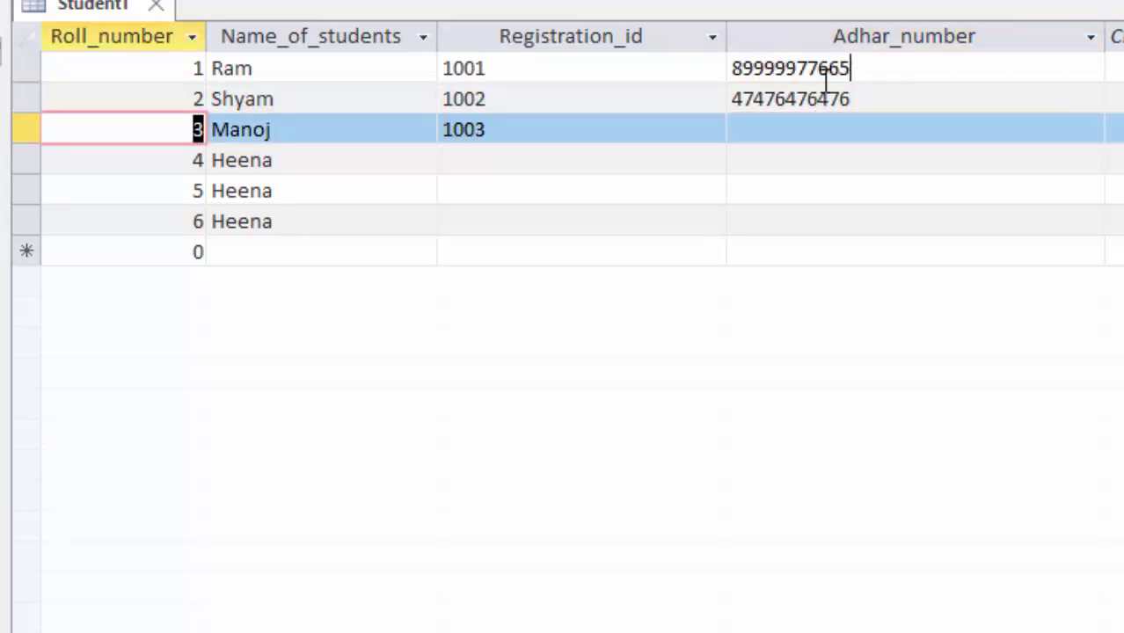
pyautogui.press('F2')
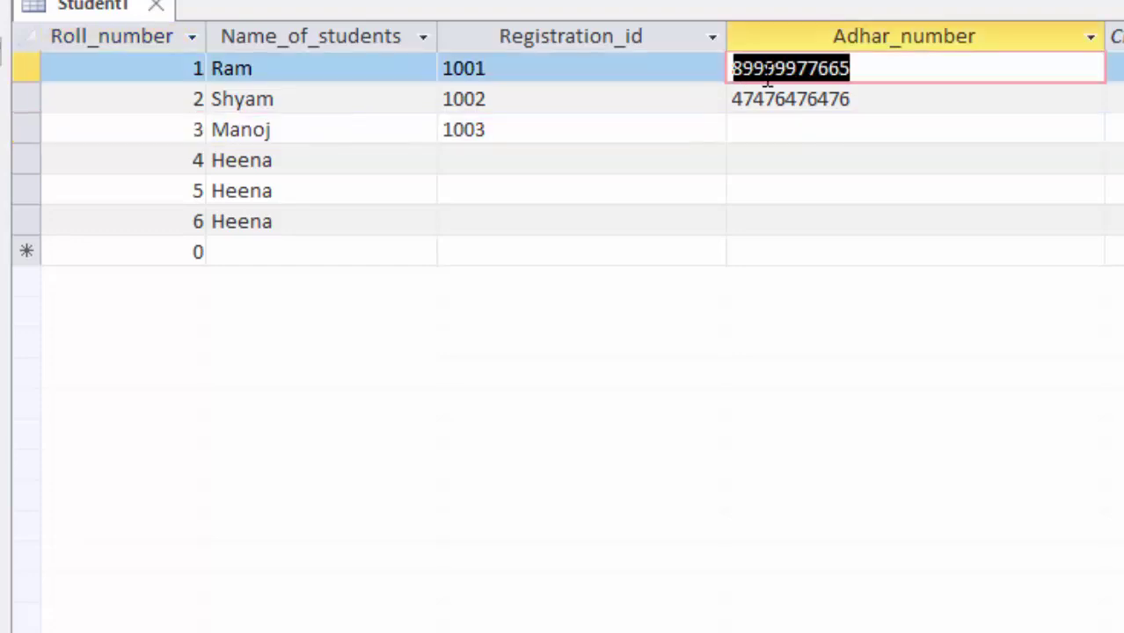
pyautogui.rightClick(768, 77)
pyautogui.click(841, 158)
pyautogui.click(801, 129)
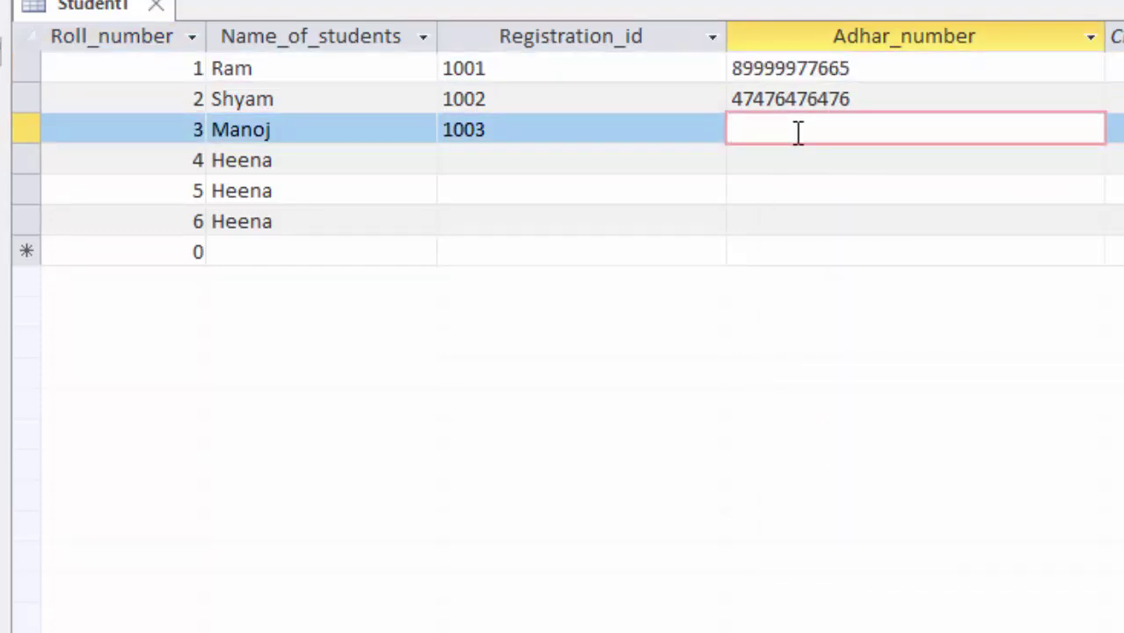
pyautogui.hotkey('ctrl', 'v')
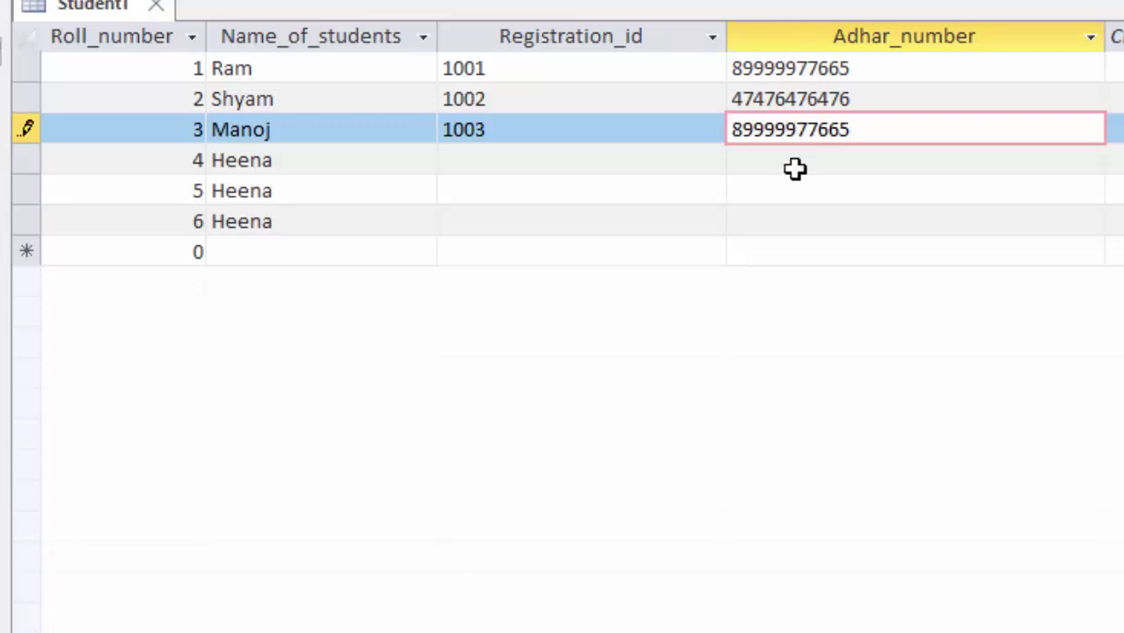
pyautogui.click(792, 163)
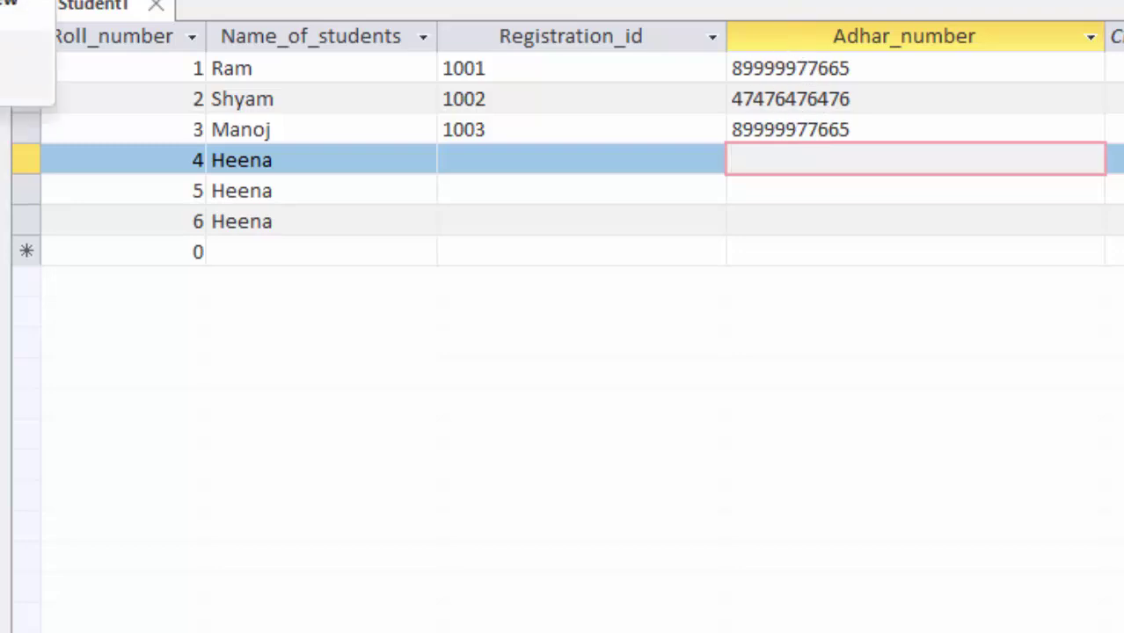
# Set Adhar_number's Indexed to Yes (No Duplicates) and try saving; duplicate values block it
pyautogui.click(27, 66)
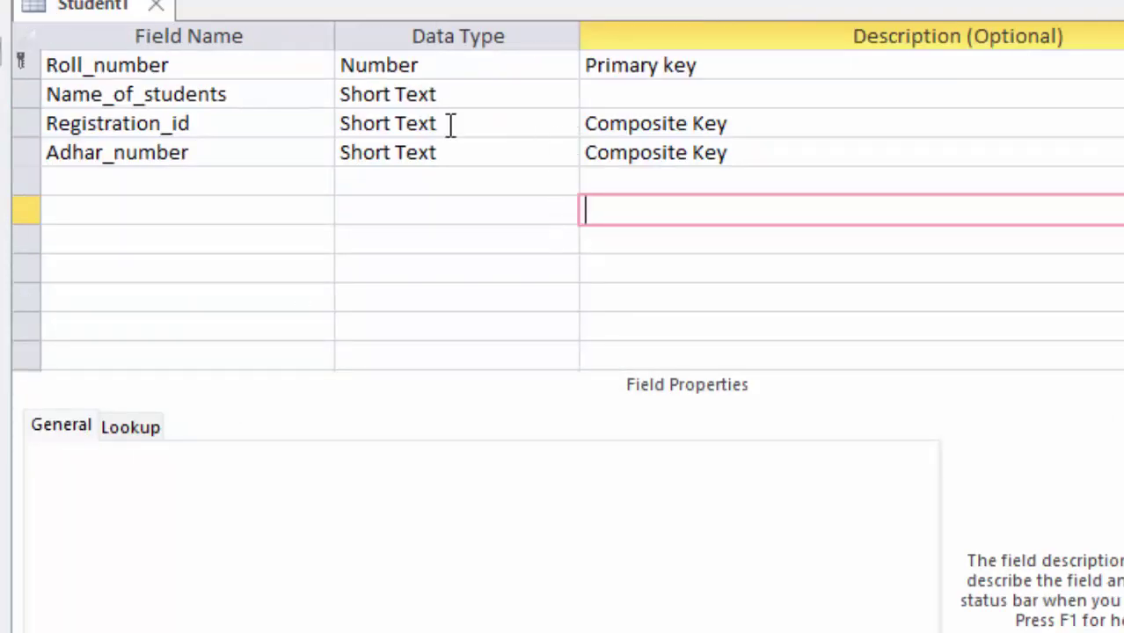
pyautogui.click(454, 151)
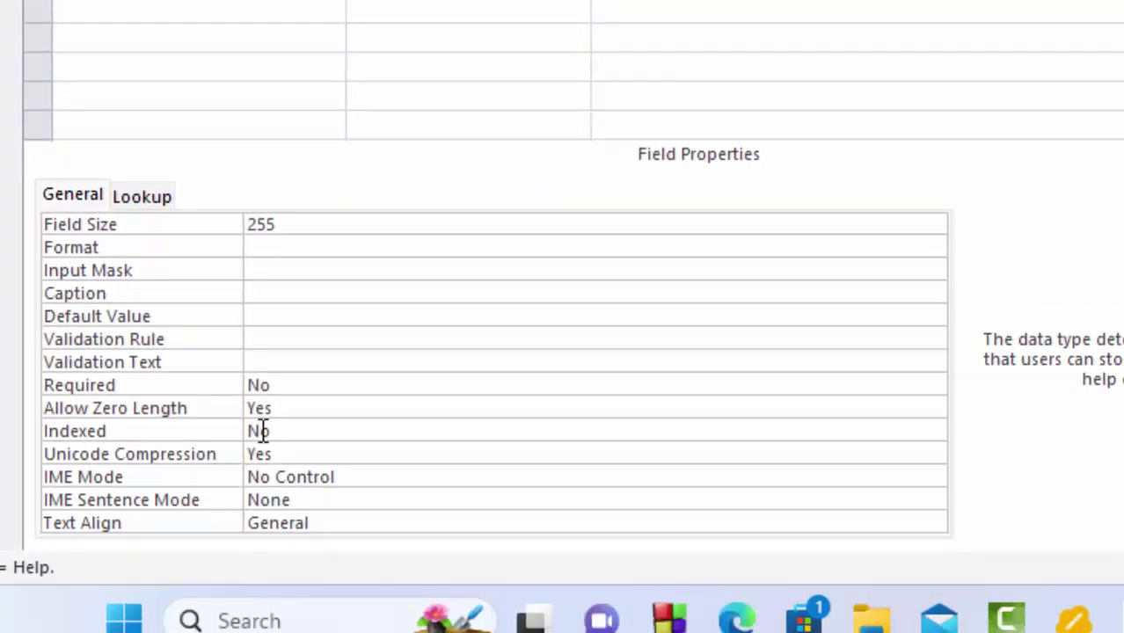
pyautogui.click(292, 435)
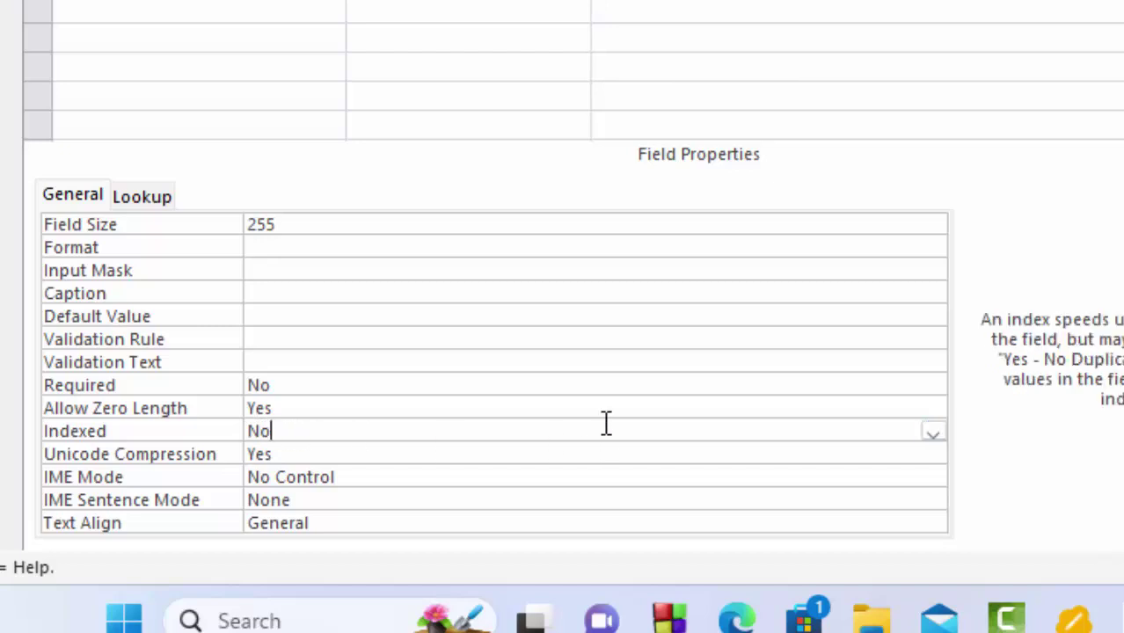
pyautogui.click(934, 454)
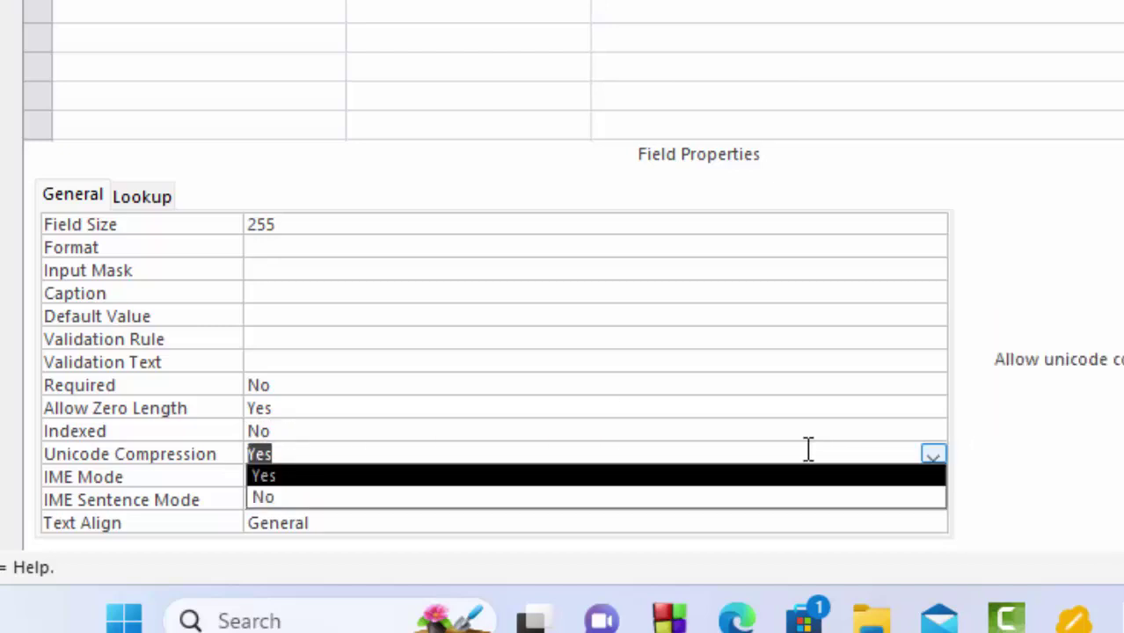
pyautogui.click(180, 433)
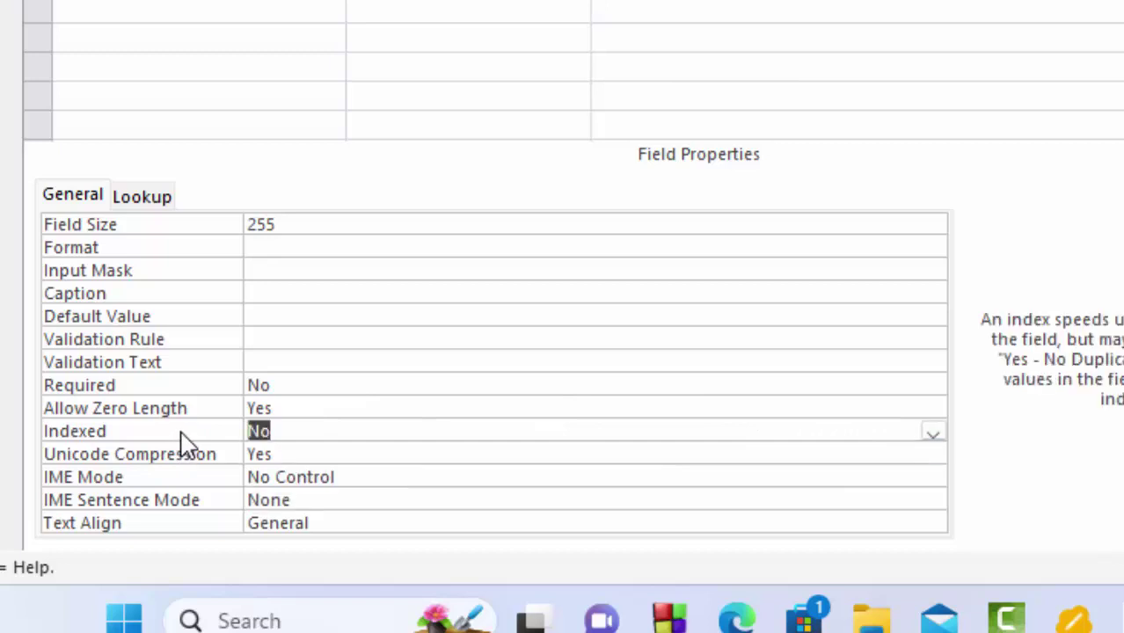
pyautogui.click(934, 431)
pyautogui.click(774, 500)
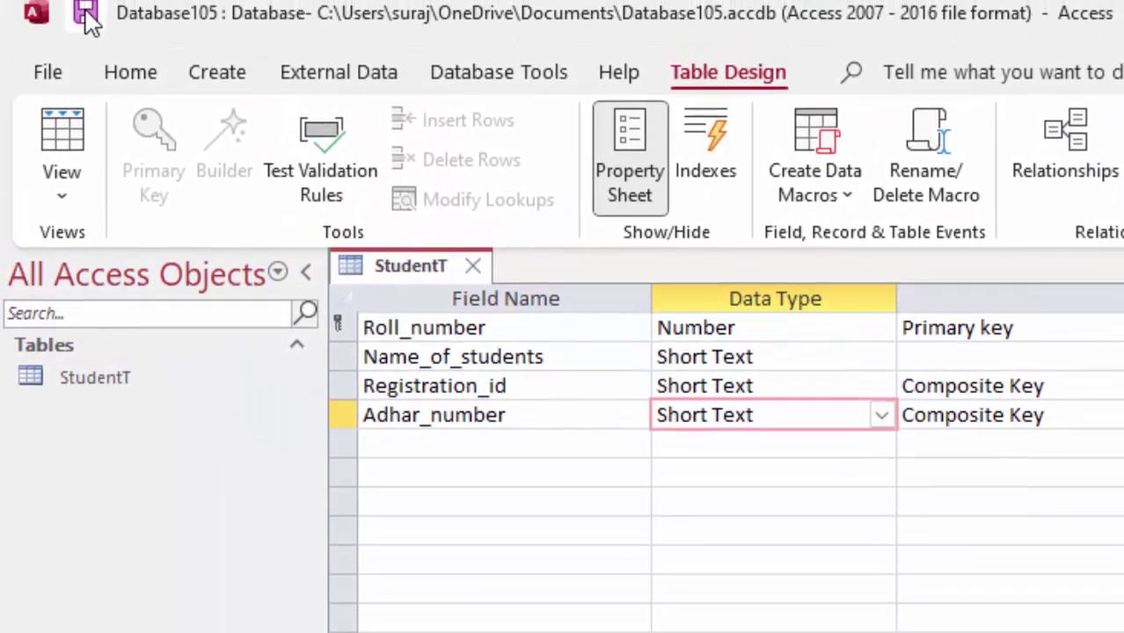
pyautogui.click(80, 13)
pyautogui.click(506, 330)
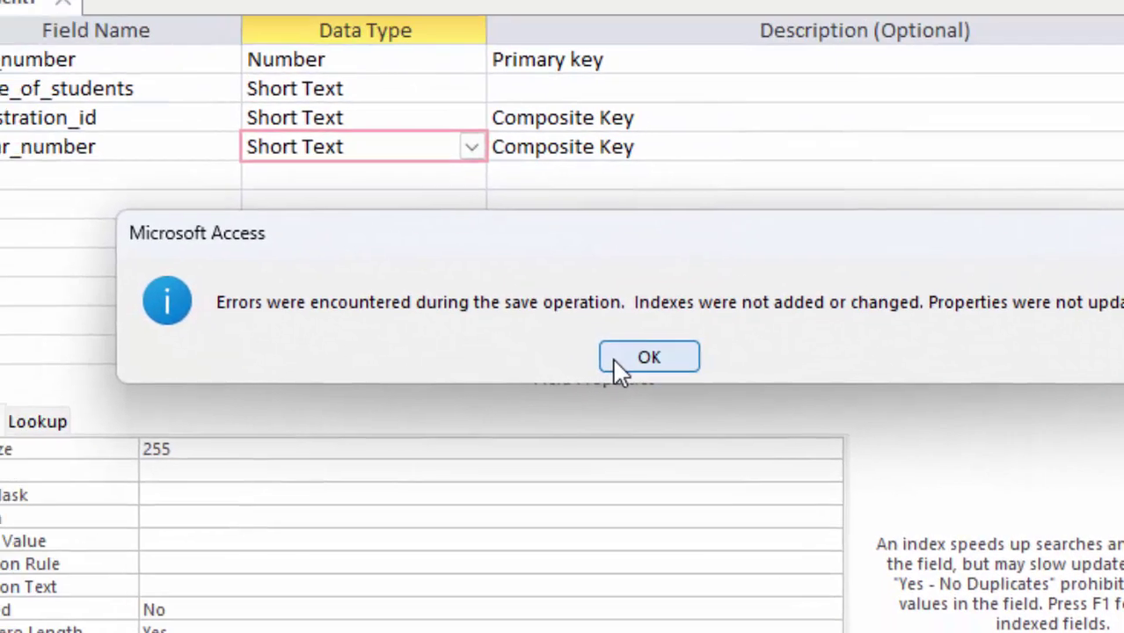
pyautogui.click(498, 289)
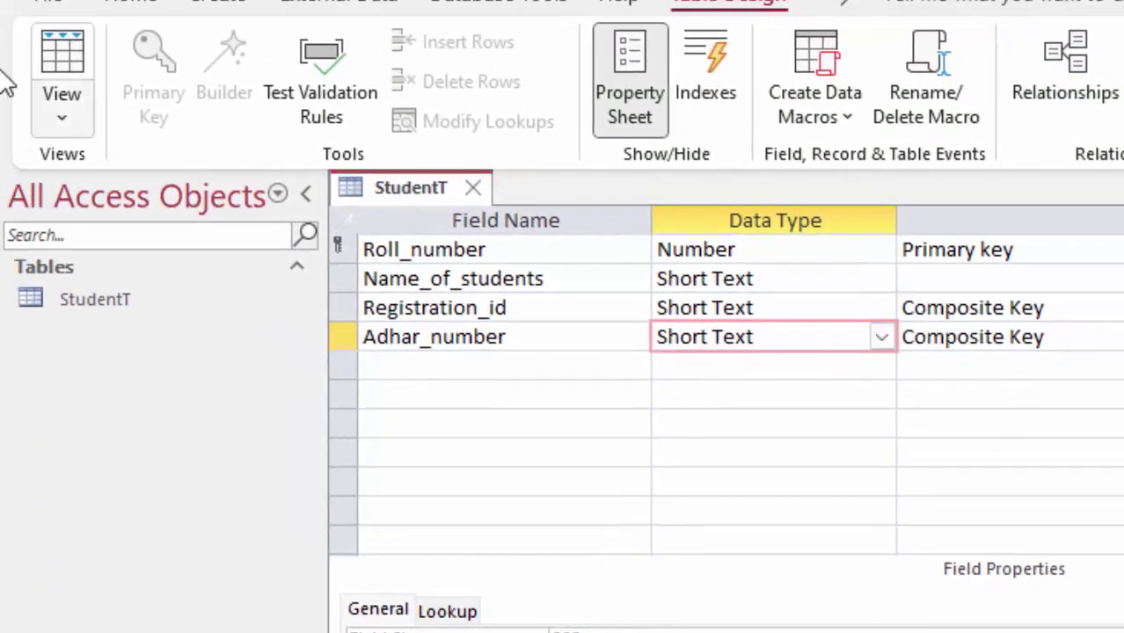
# After repeated save errors switching to Datasheet View, set Adhar_number's Indexed to Yes (Duplicates OK)
pyautogui.click(75, 48)
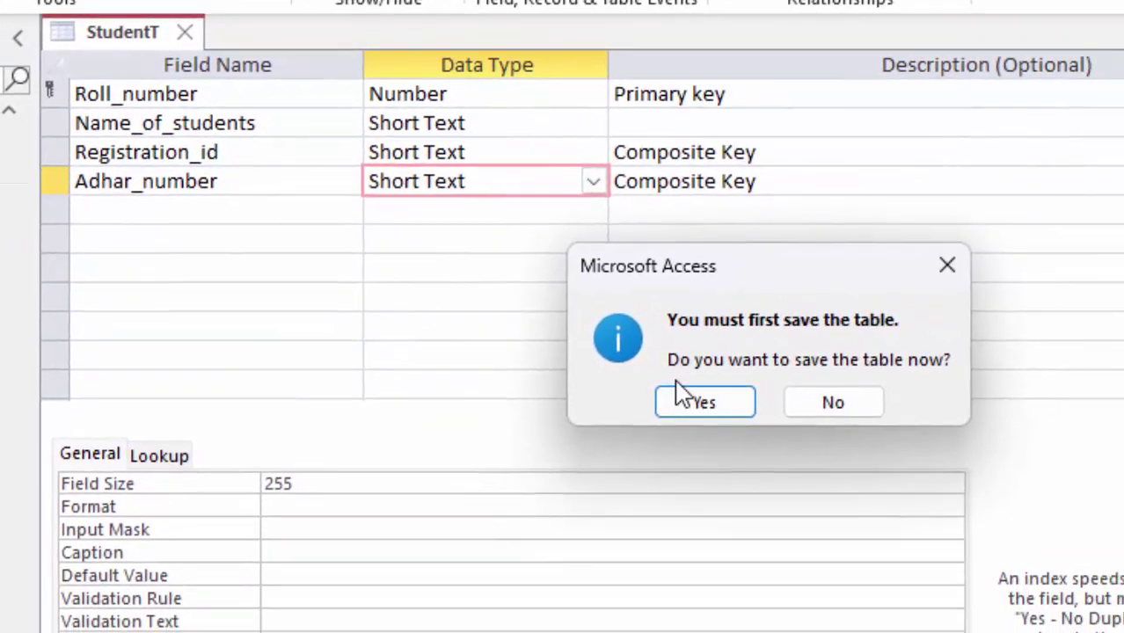
pyautogui.click(686, 398)
pyautogui.click(699, 401)
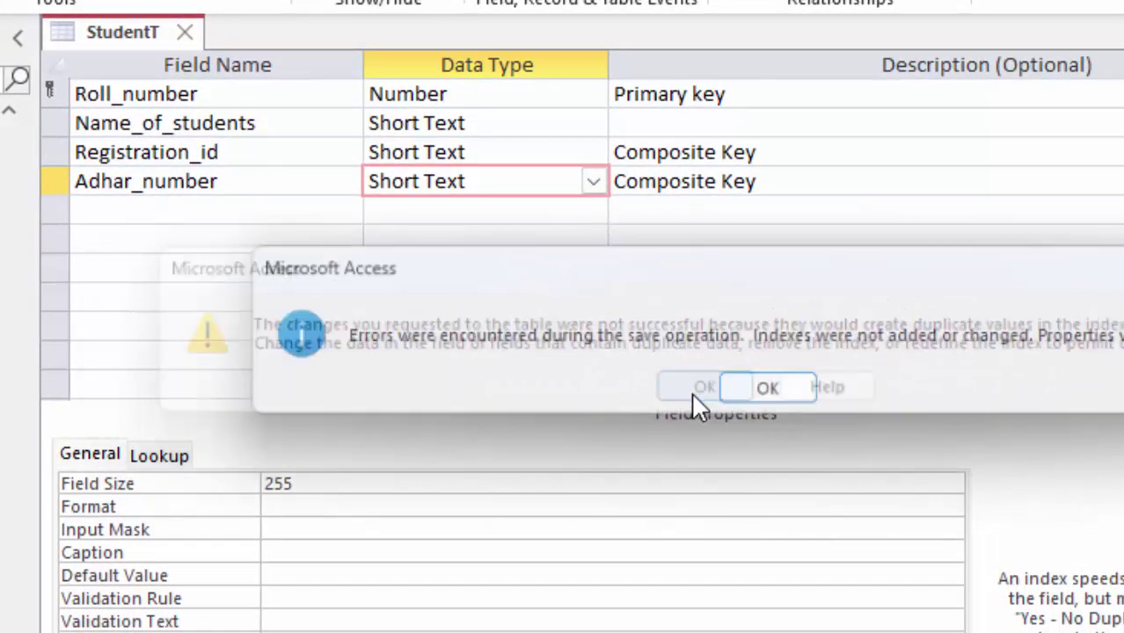
pyautogui.click(768, 388)
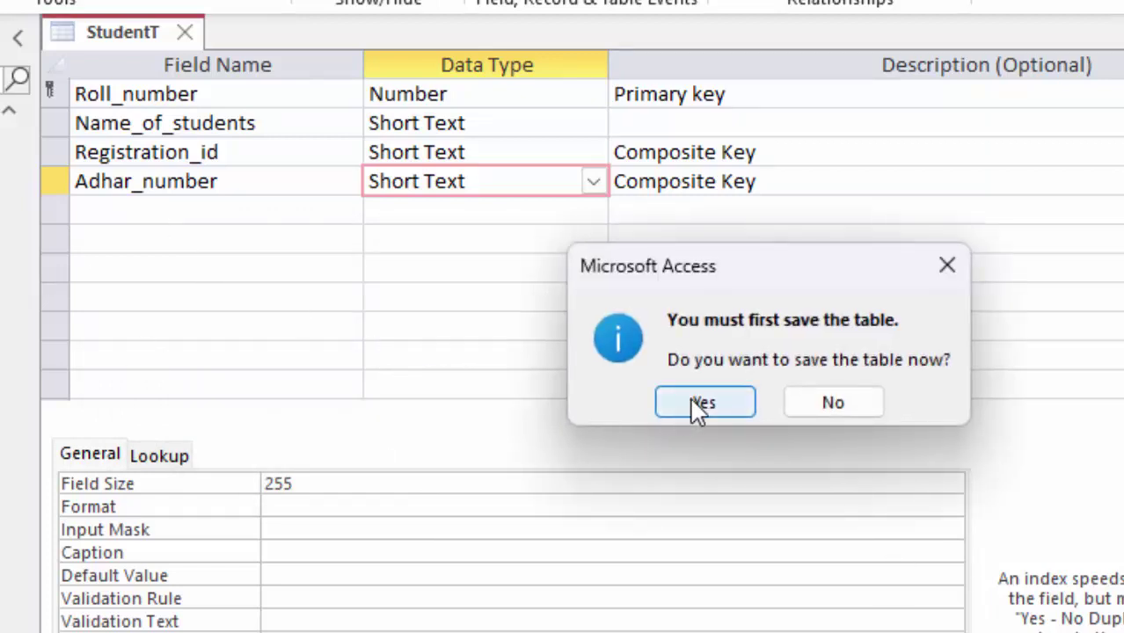
pyautogui.click(691, 401)
pyautogui.click(685, 398)
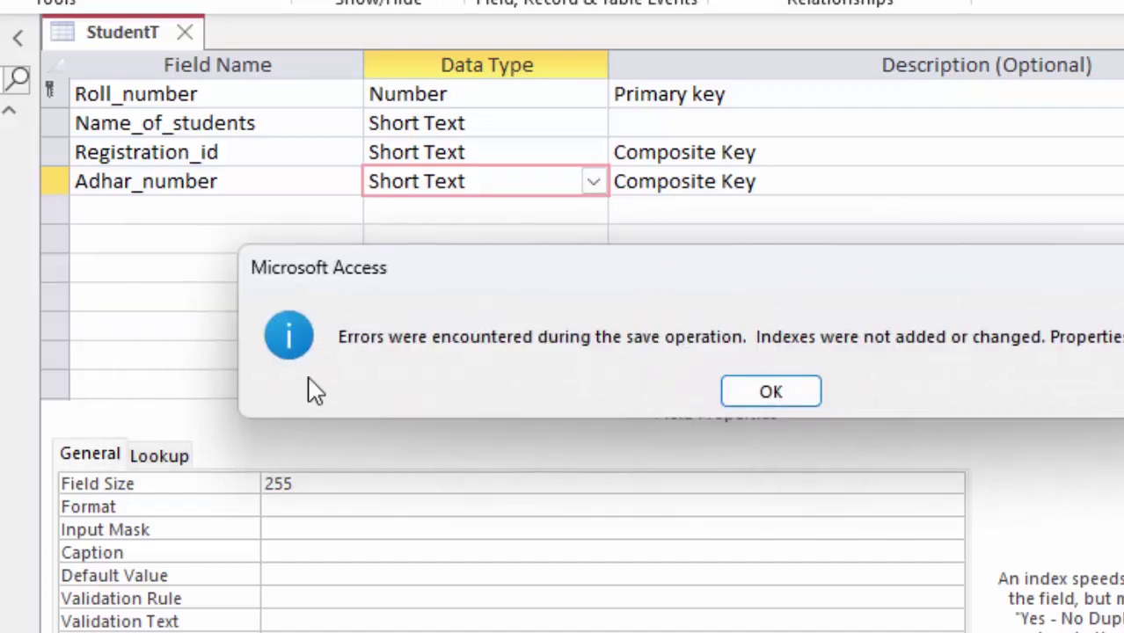
pyautogui.click(764, 396)
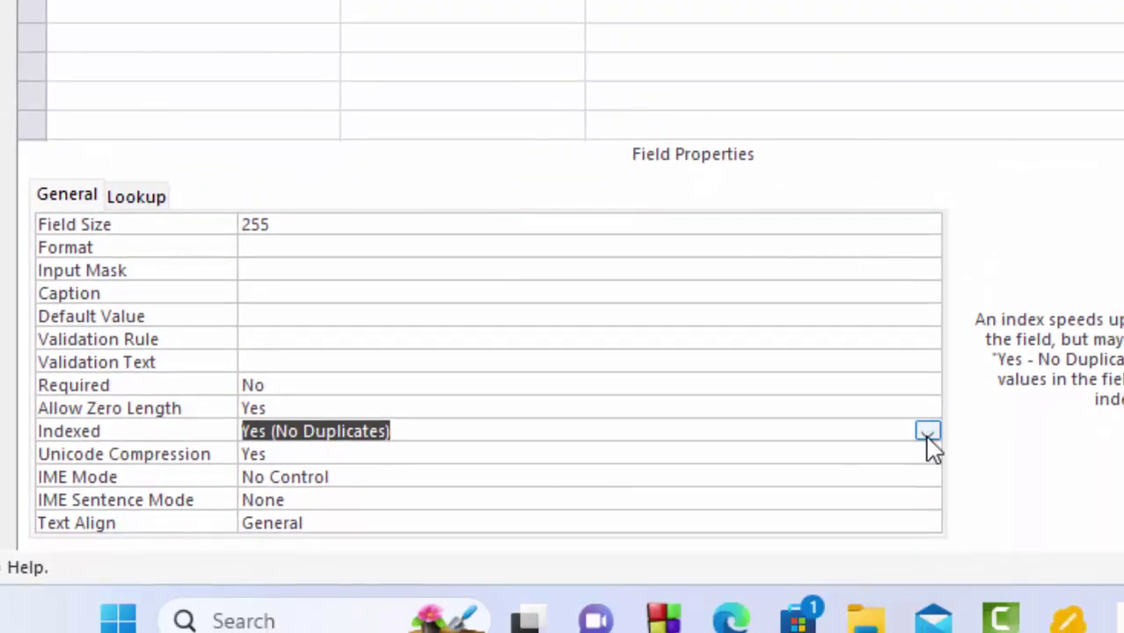
pyautogui.click(928, 432)
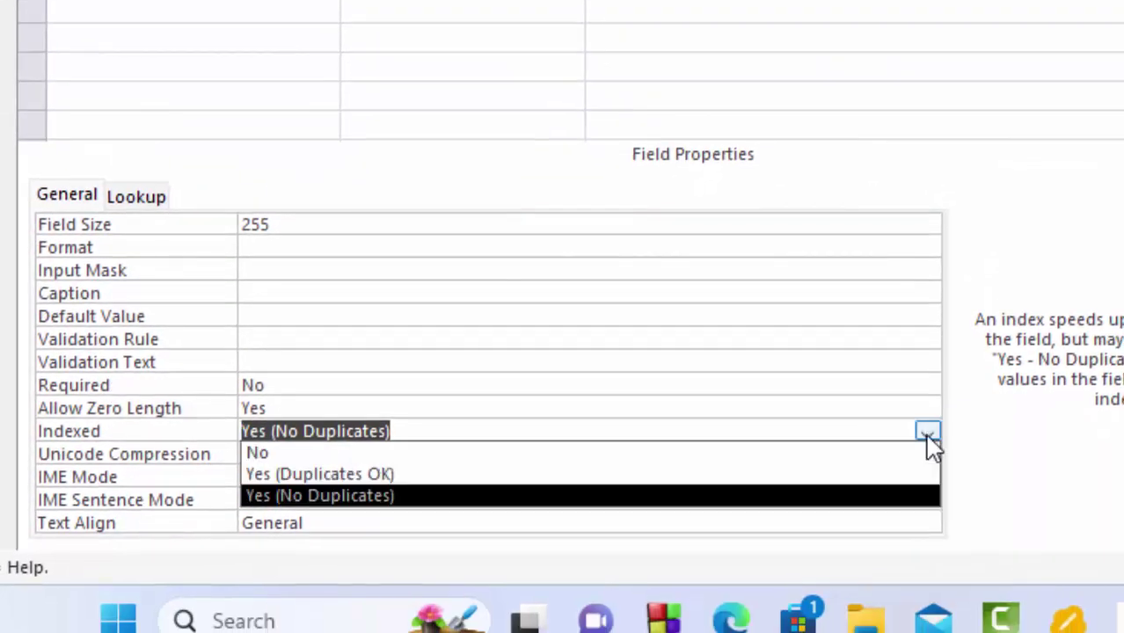
pyautogui.click(859, 476)
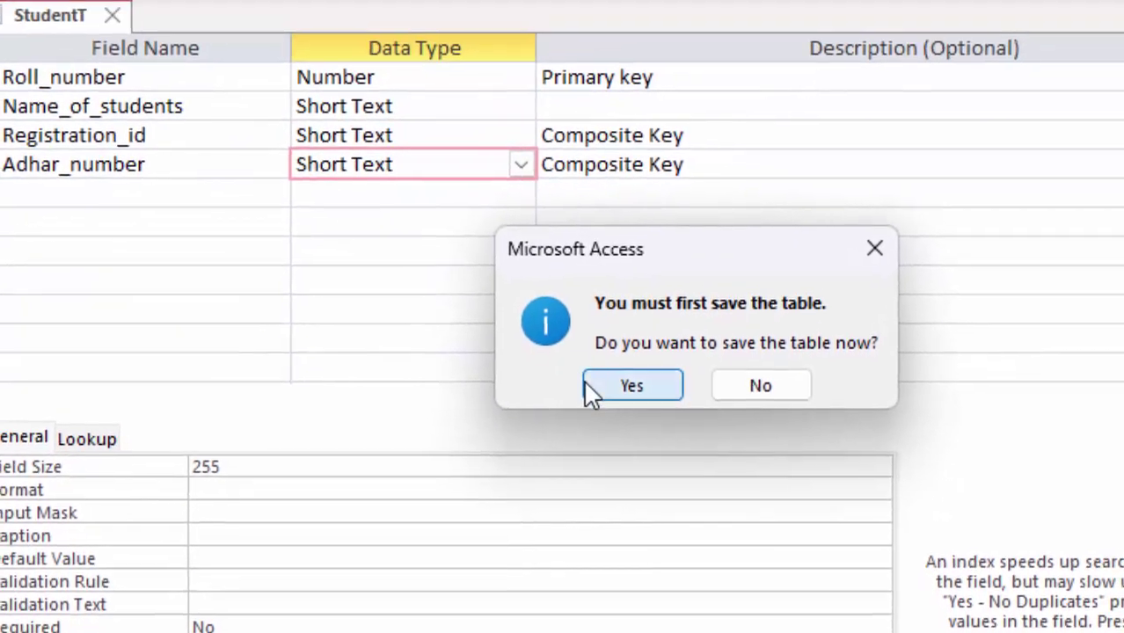
pyautogui.click(616, 383)
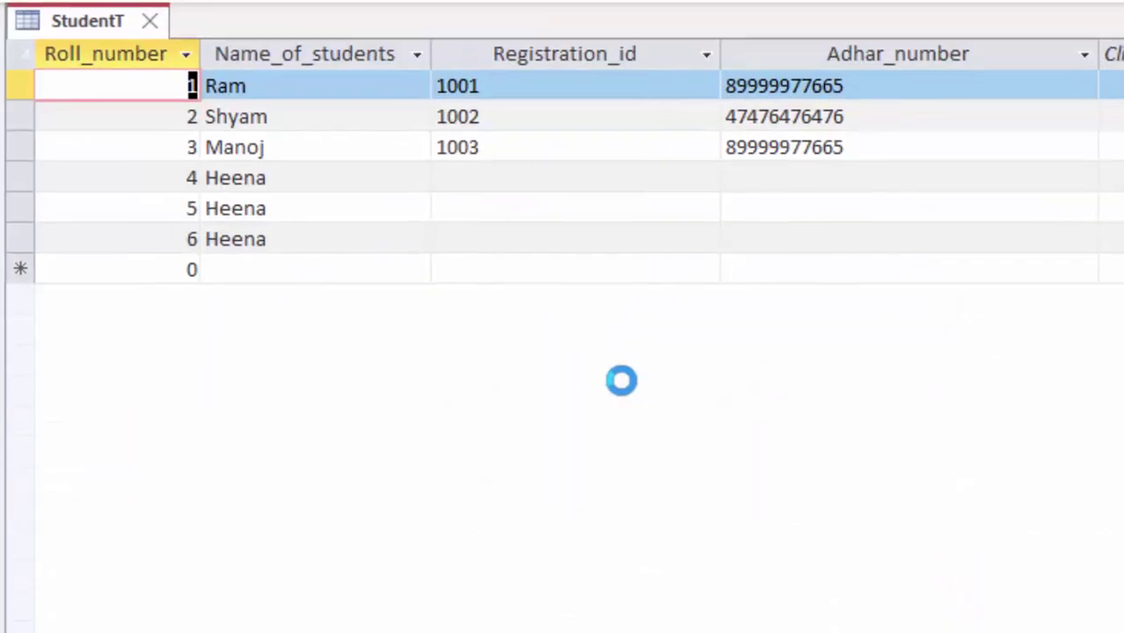
pyautogui.click(896, 154)
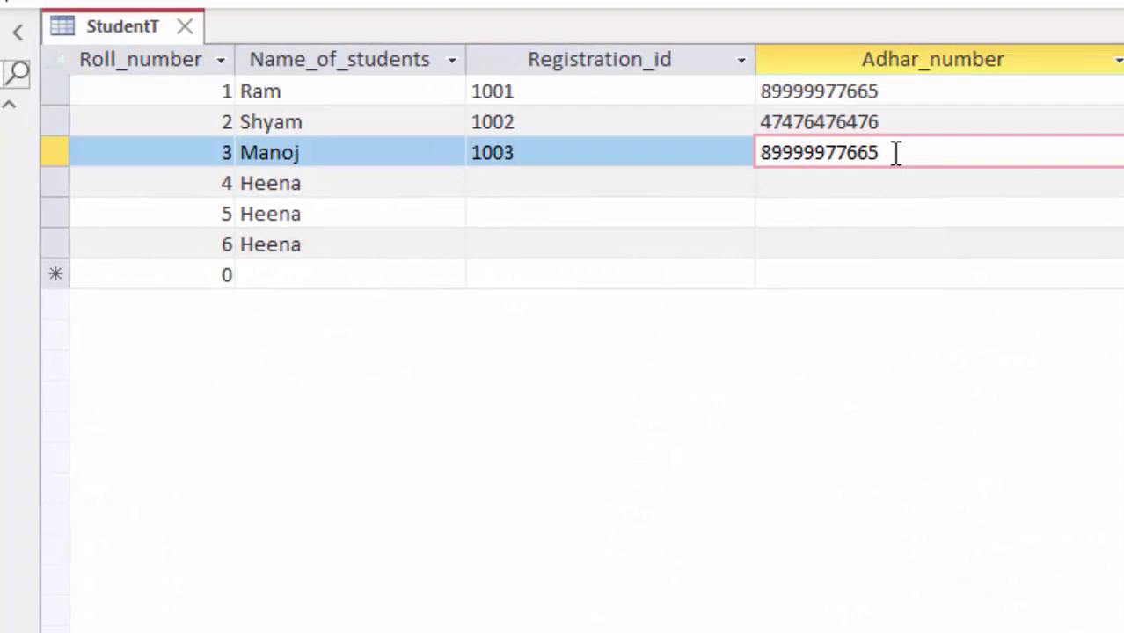
pyautogui.write('4')
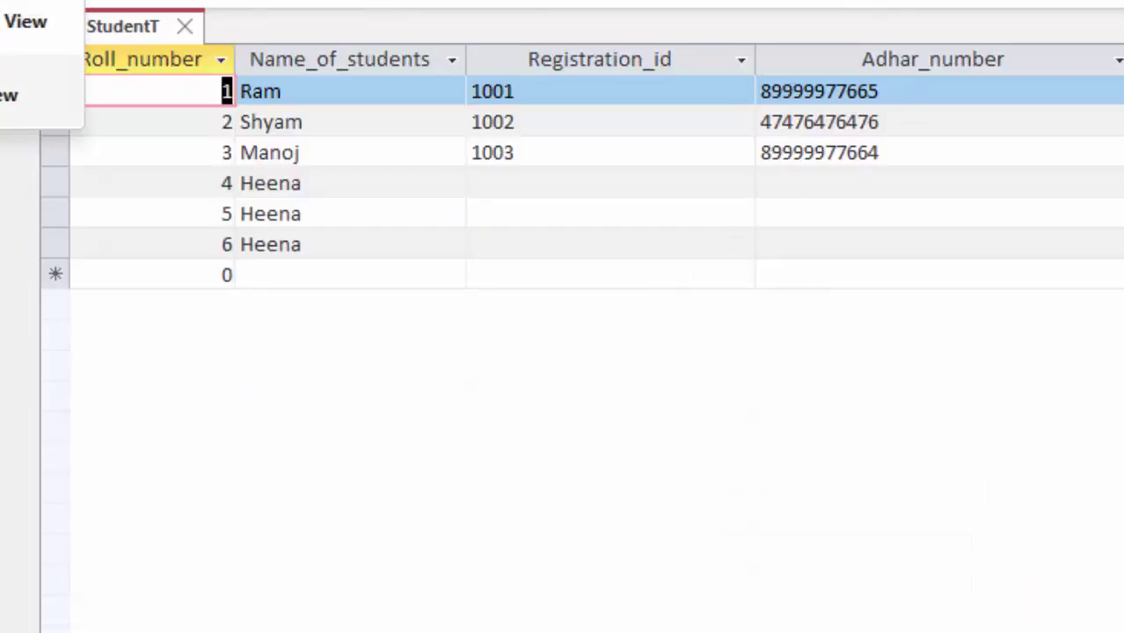
# Set Adhar_number's Indexed property to Yes (No Duplicates) and save StudentT
pyautogui.click(26, 95)
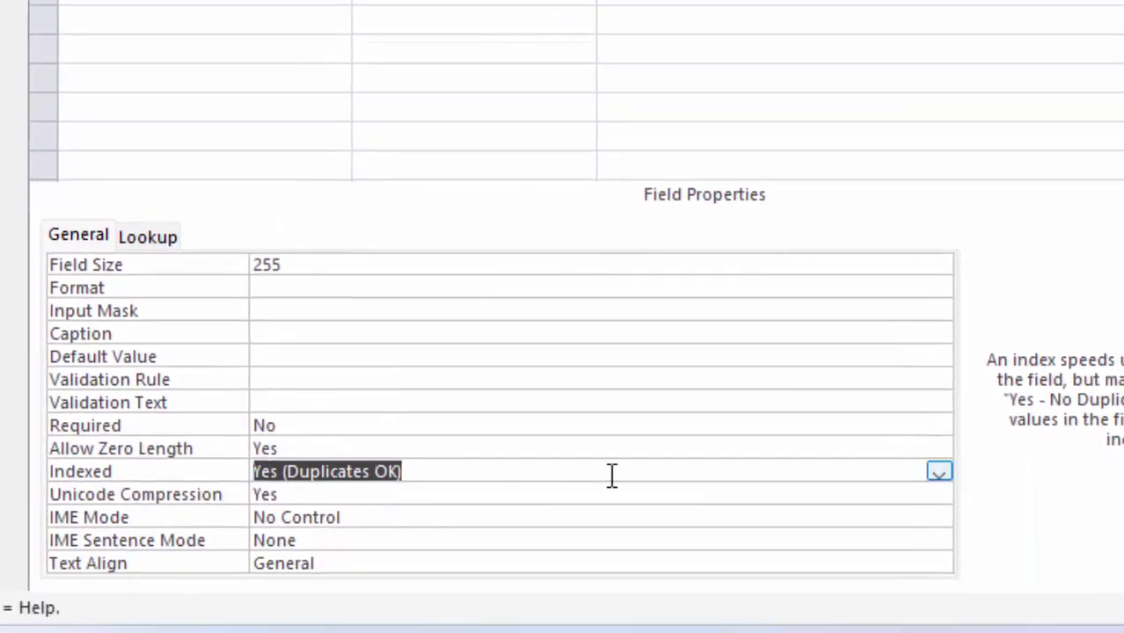
pyautogui.click(938, 480)
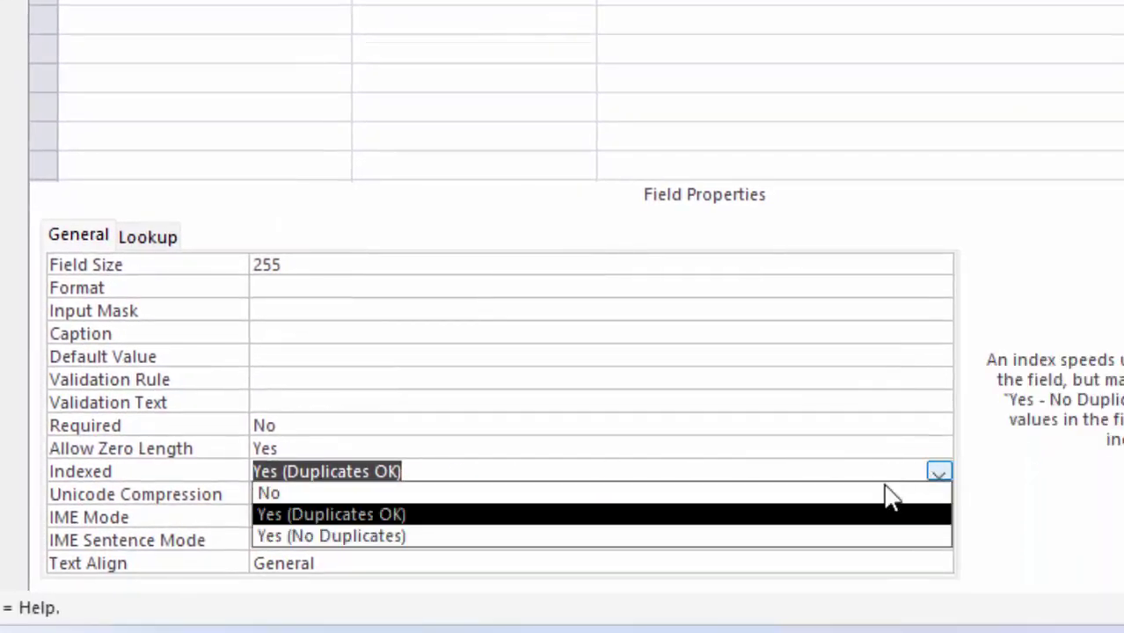
pyautogui.click(843, 550)
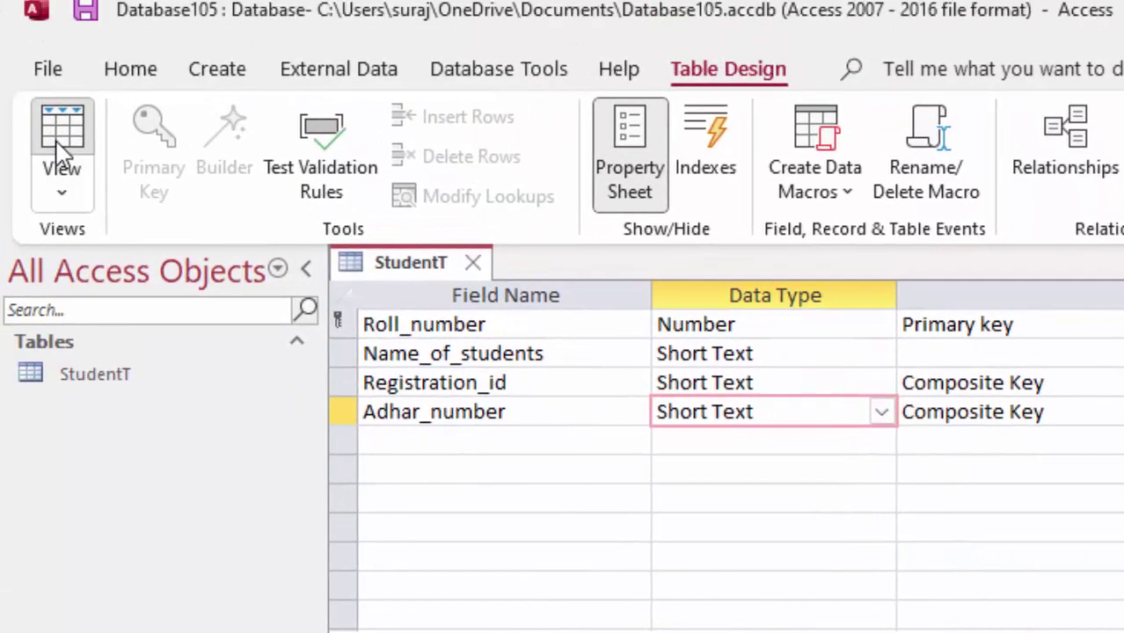
pyautogui.click(58, 139)
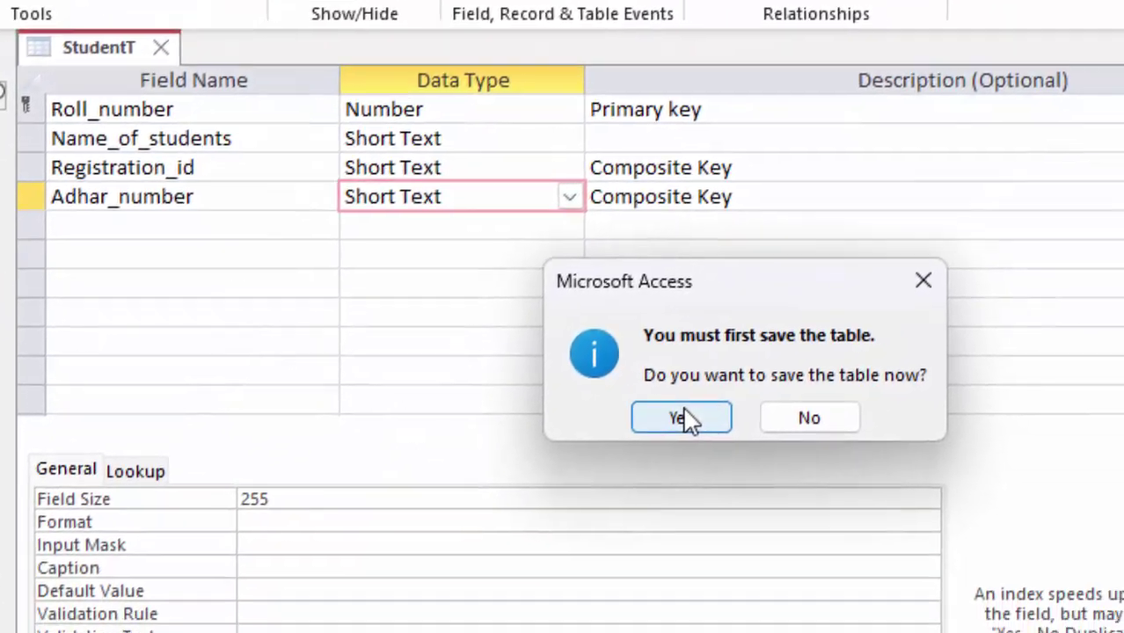
pyautogui.click(845, 534)
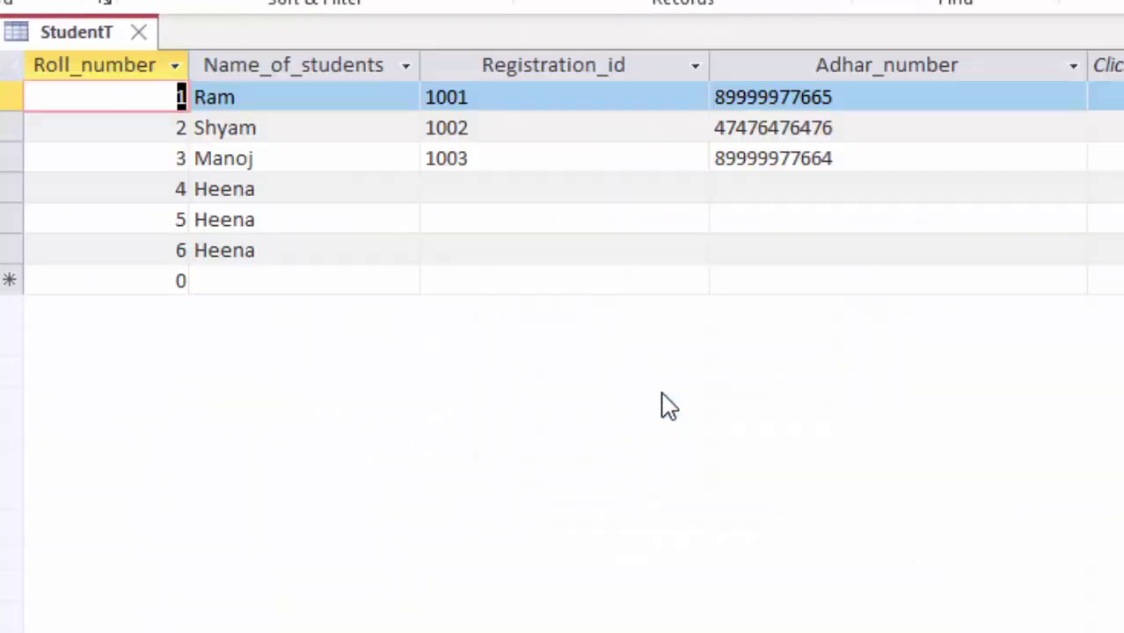
# Enter Registration_id 1004 in Heena's record
pyautogui.click(483, 185)
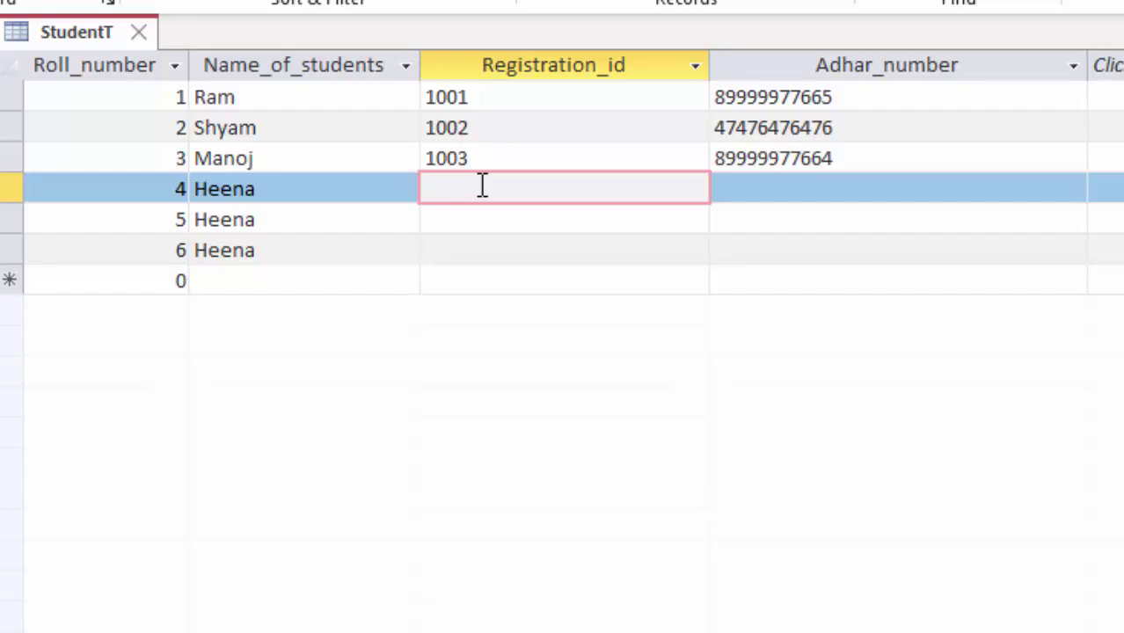
pyautogui.write('1')
pyautogui.write('004')
pyautogui.press('Tab')
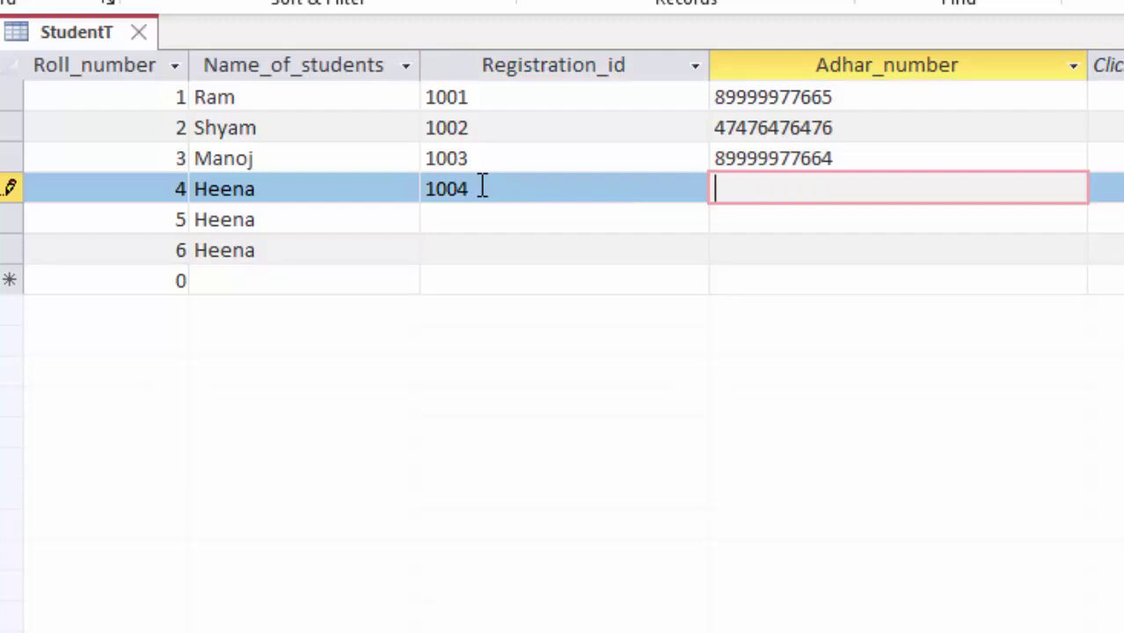
pyautogui.hotkey('ctrl', 'v')
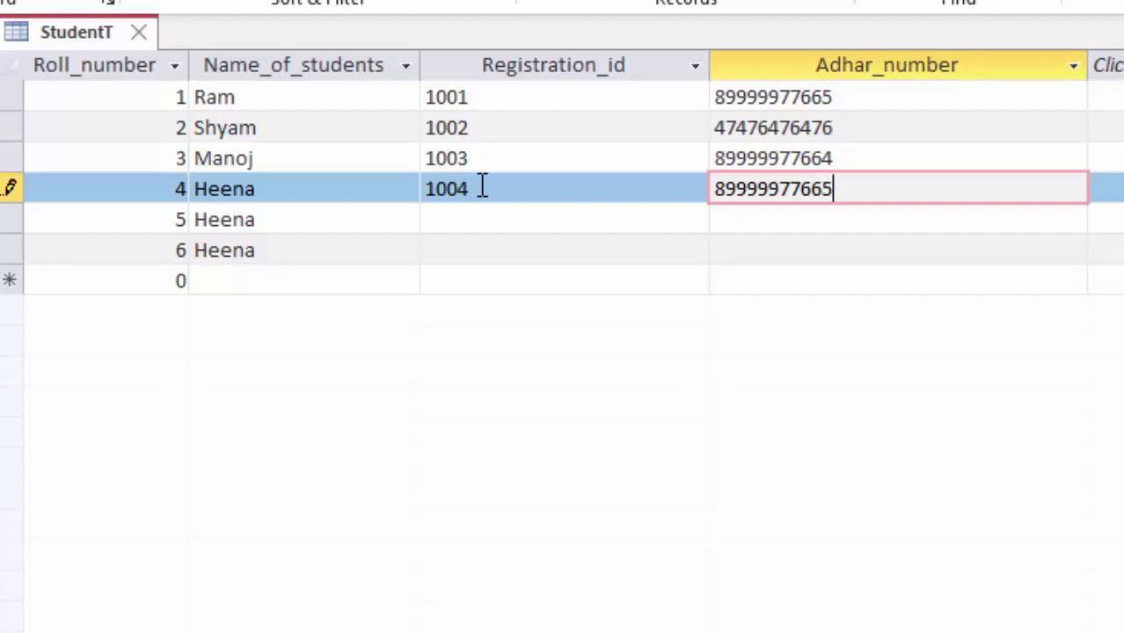
pyautogui.press('Return')
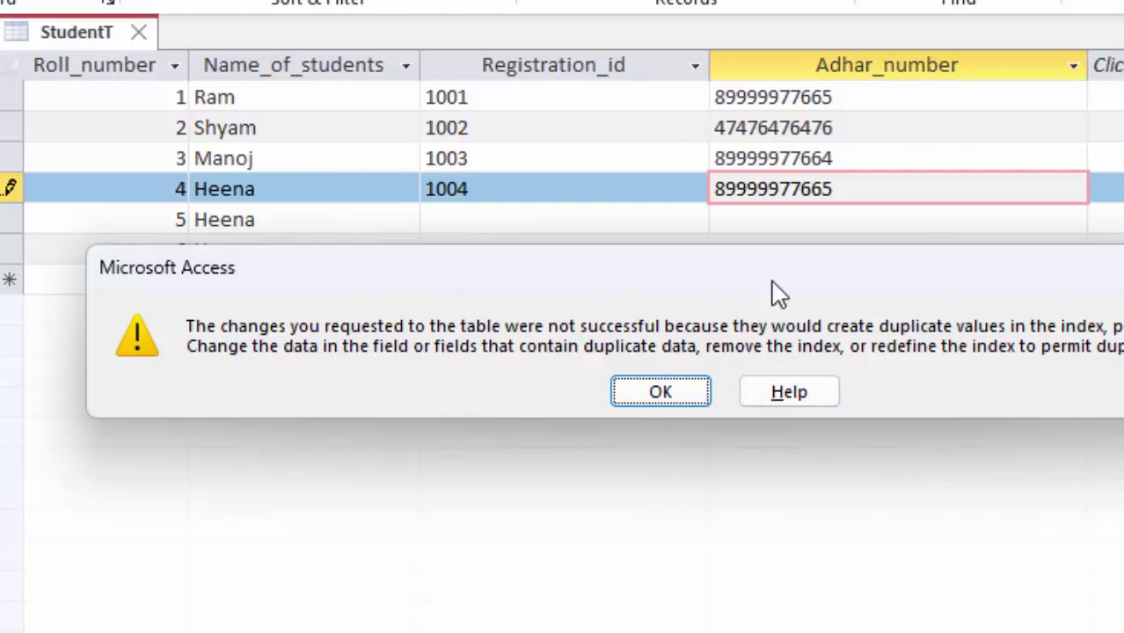
pyautogui.click(667, 393)
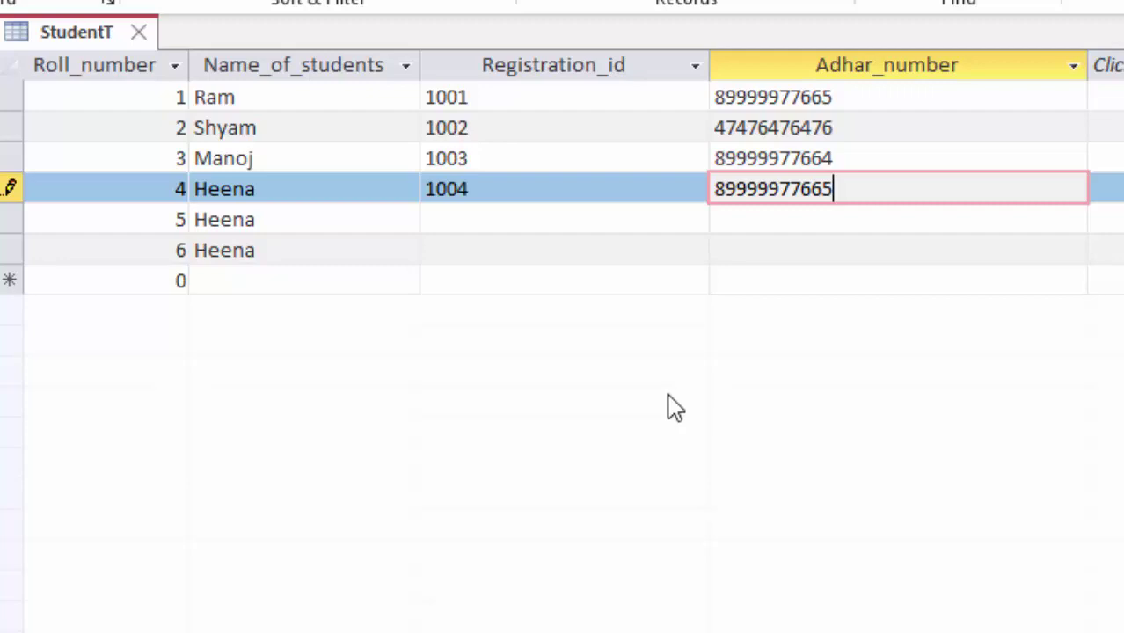
pyautogui.press('BackSpace')
pyautogui.write('8')
pyautogui.moveTo(490, 199); pyautogui.dragTo(496, 216)
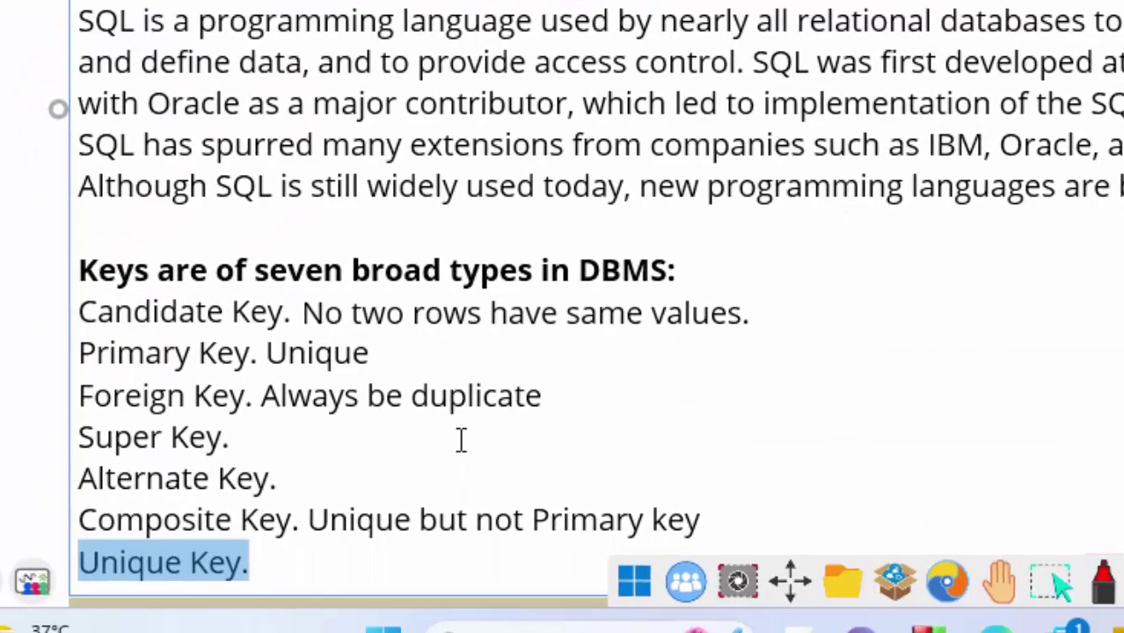
# Reopen the 'No two rows have same values.' note text in the editor after closing it
pyautogui.click(745, 330)
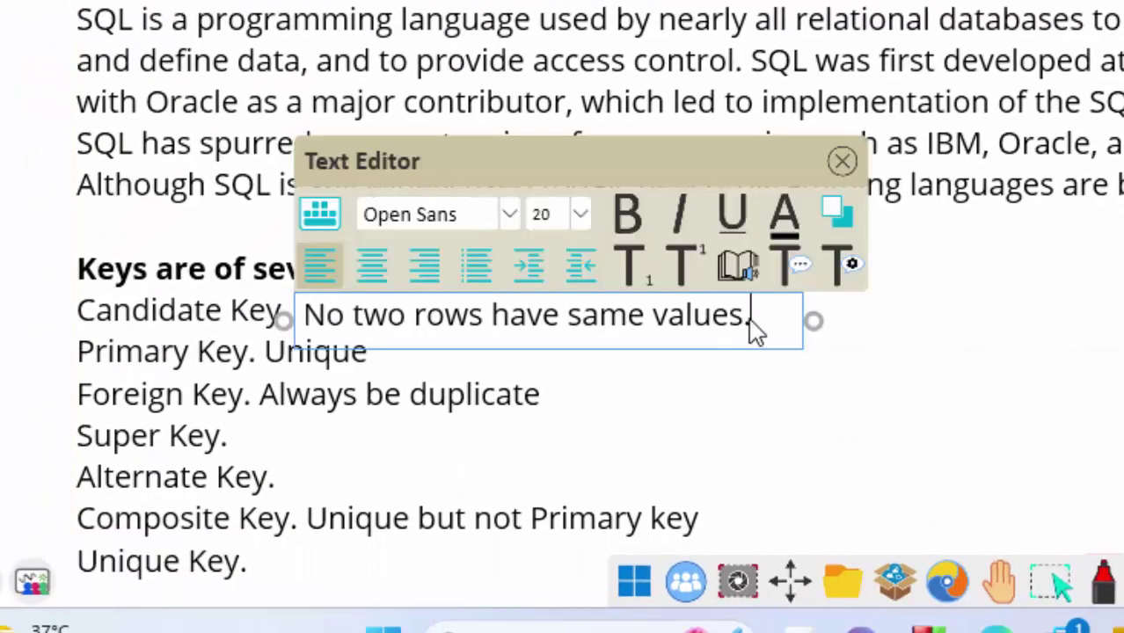
pyautogui.press('Escape')
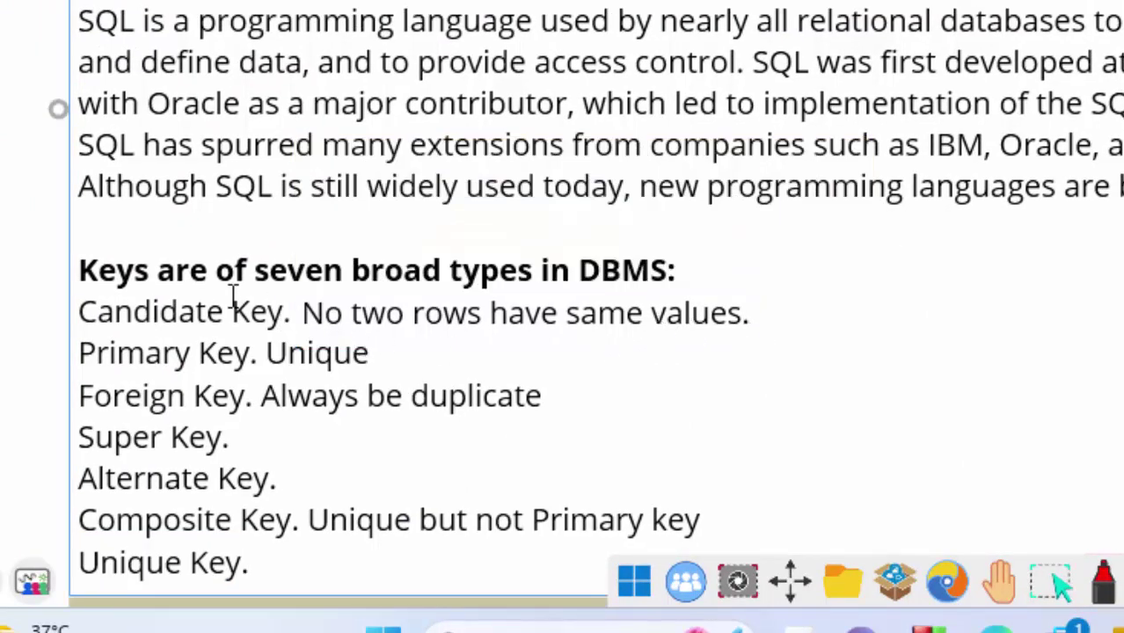
pyautogui.doubleClick(317, 324)
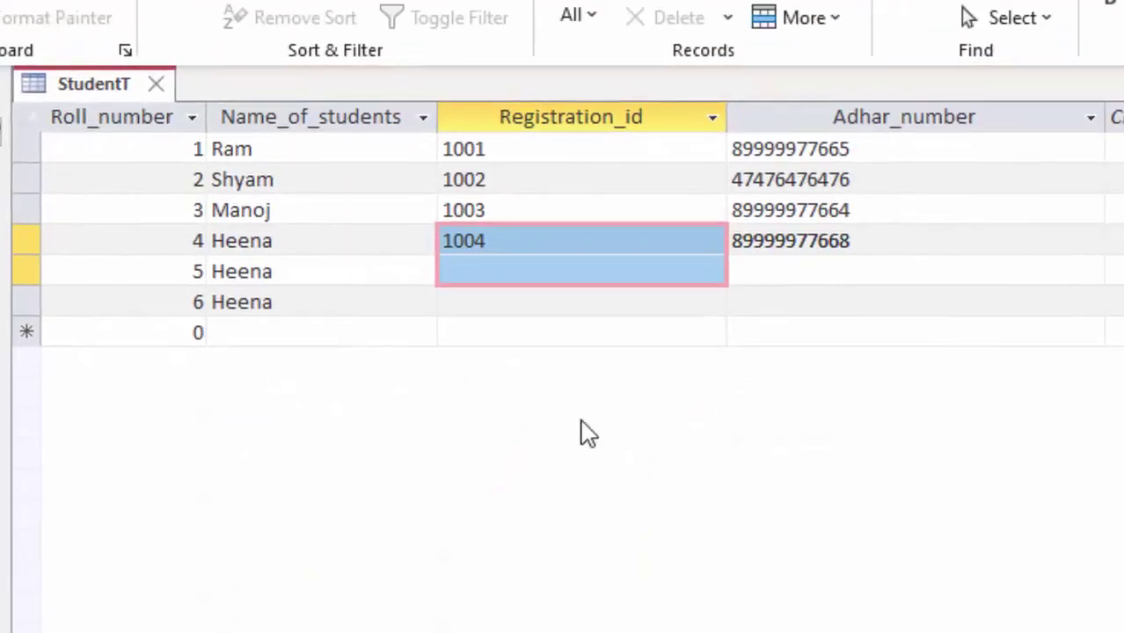
pyautogui.click(28, 144)
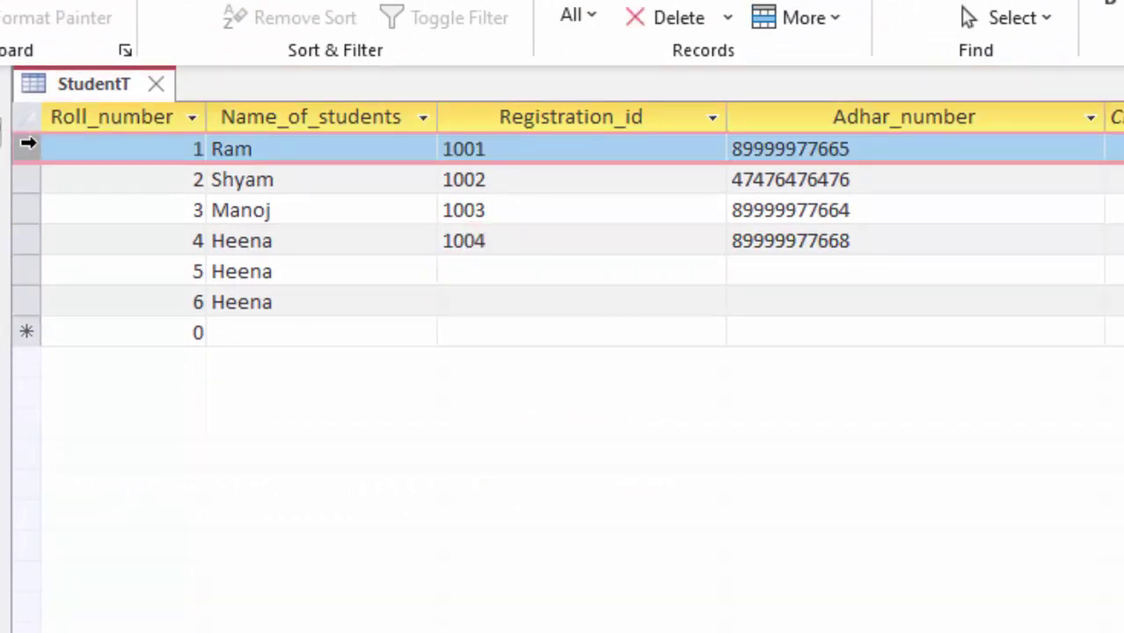
pyautogui.click(29, 183)
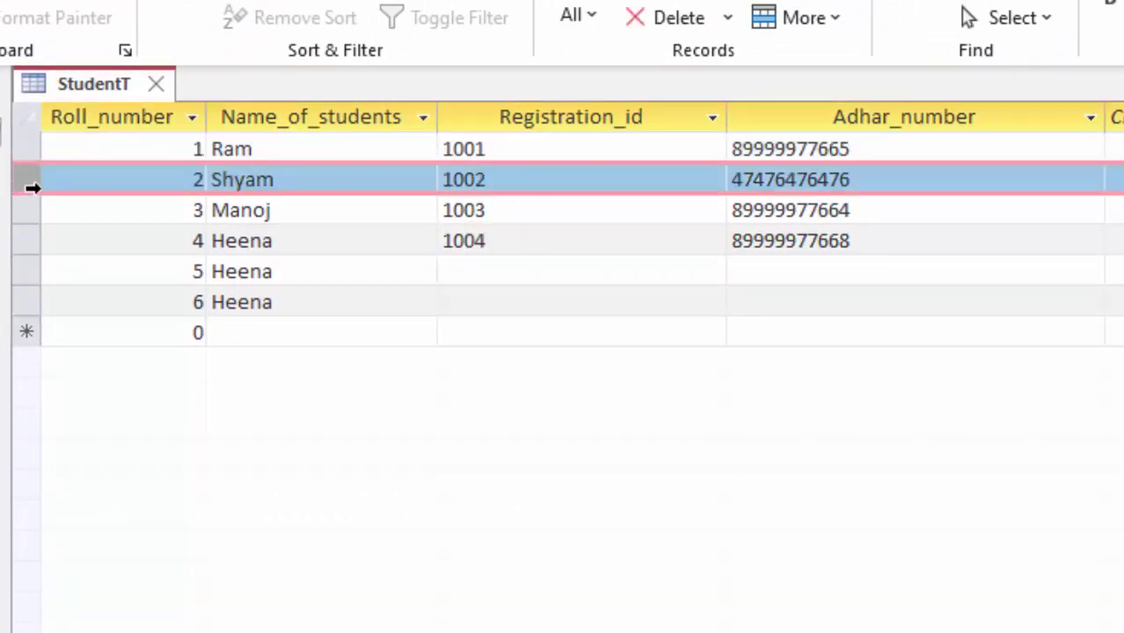
pyautogui.click(29, 209)
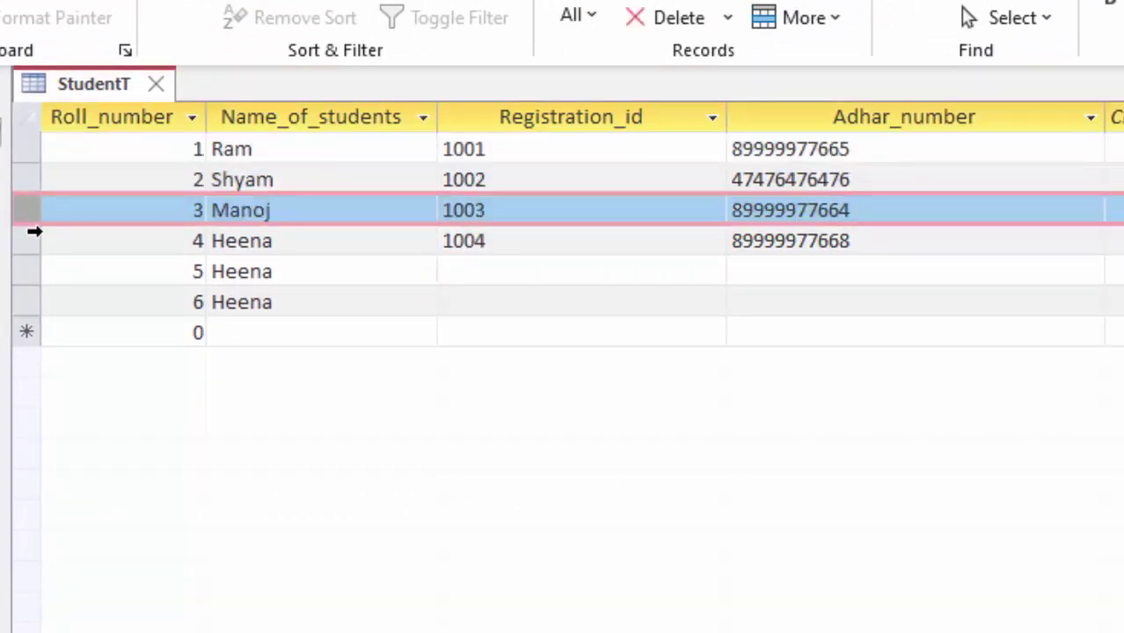
pyautogui.click(30, 243)
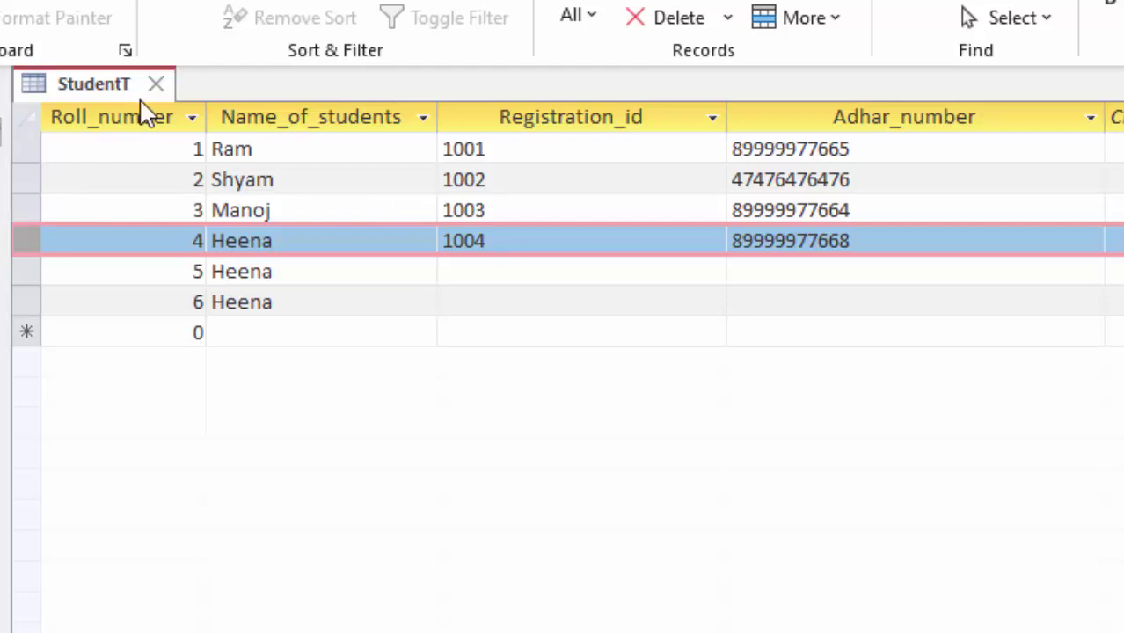
pyautogui.doubleClick(199, 149)
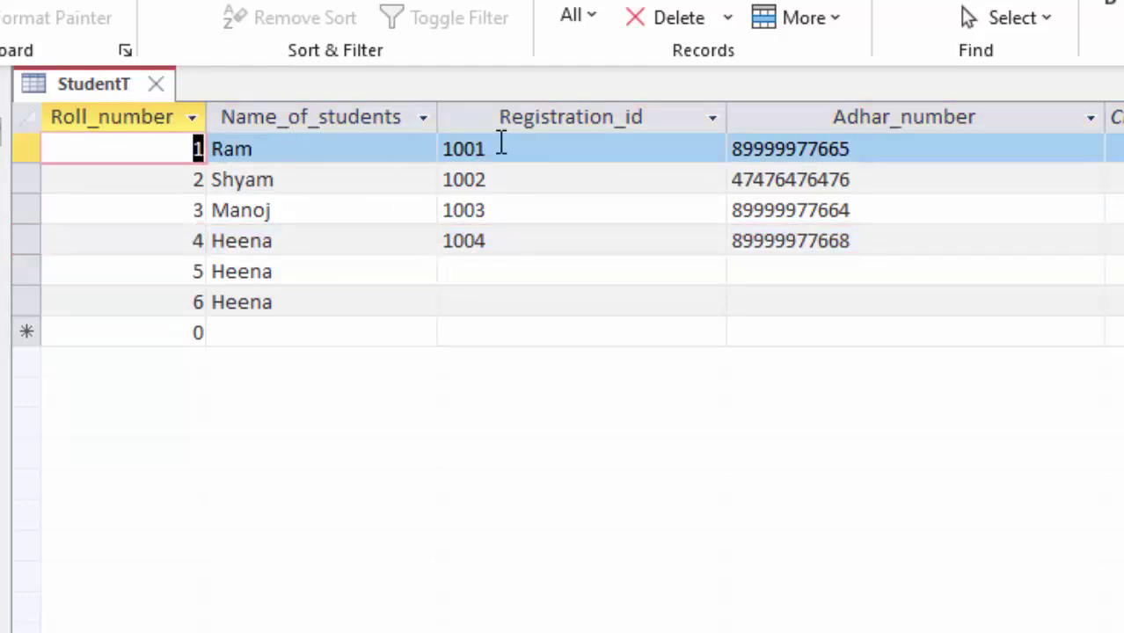
pyautogui.click(532, 145)
pyautogui.click(440, 145)
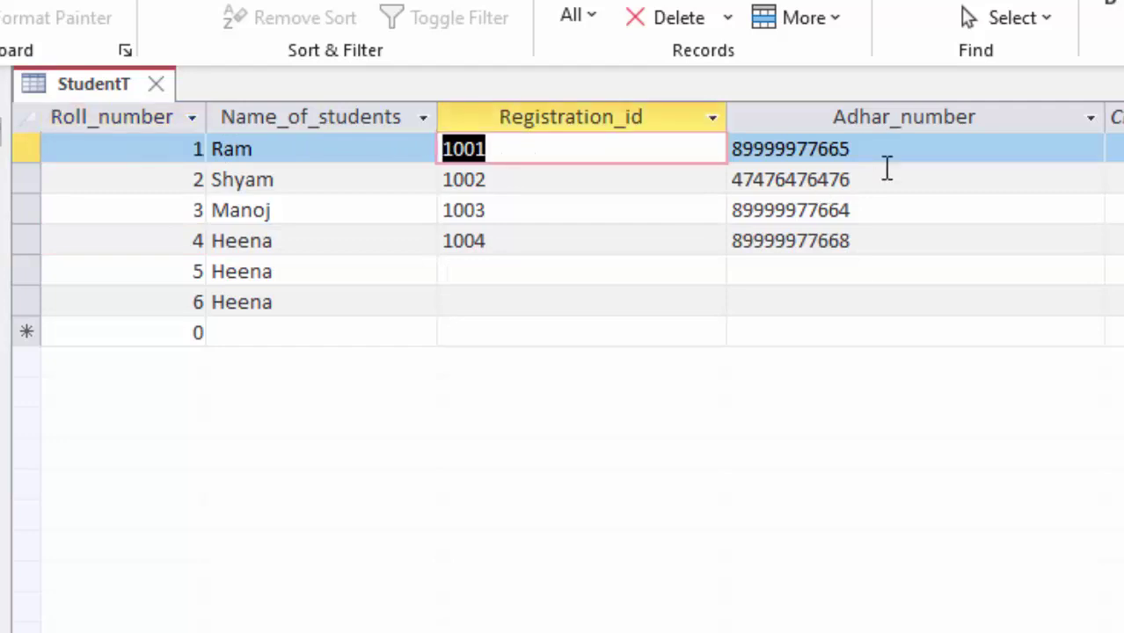
pyautogui.moveTo(885, 148); pyautogui.dragTo(732, 143)
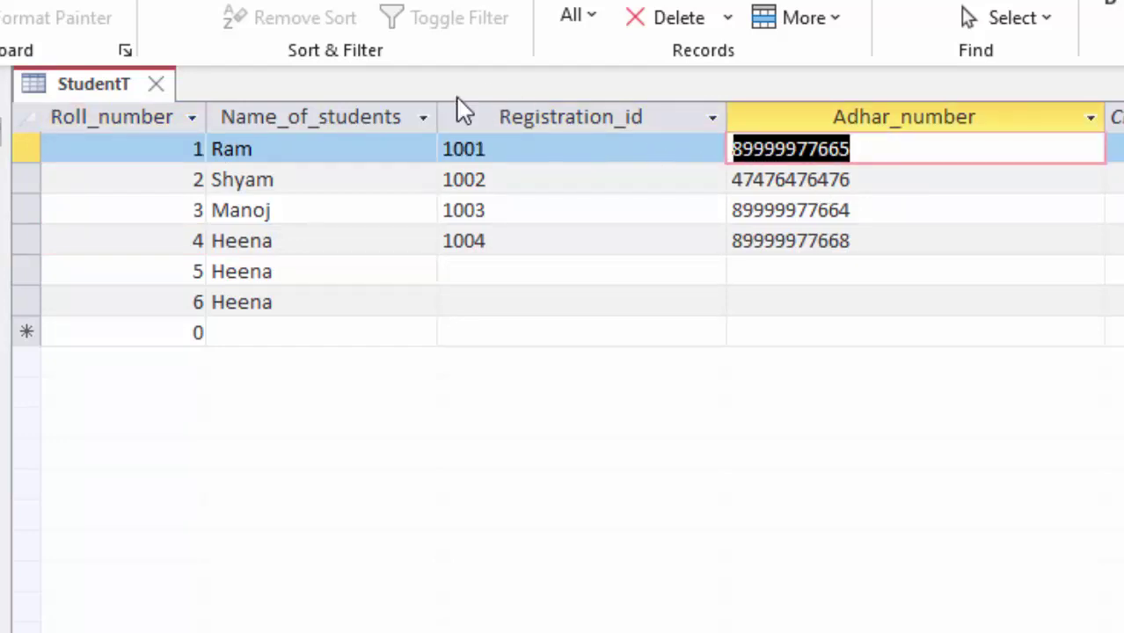
pyautogui.click(20, 151)
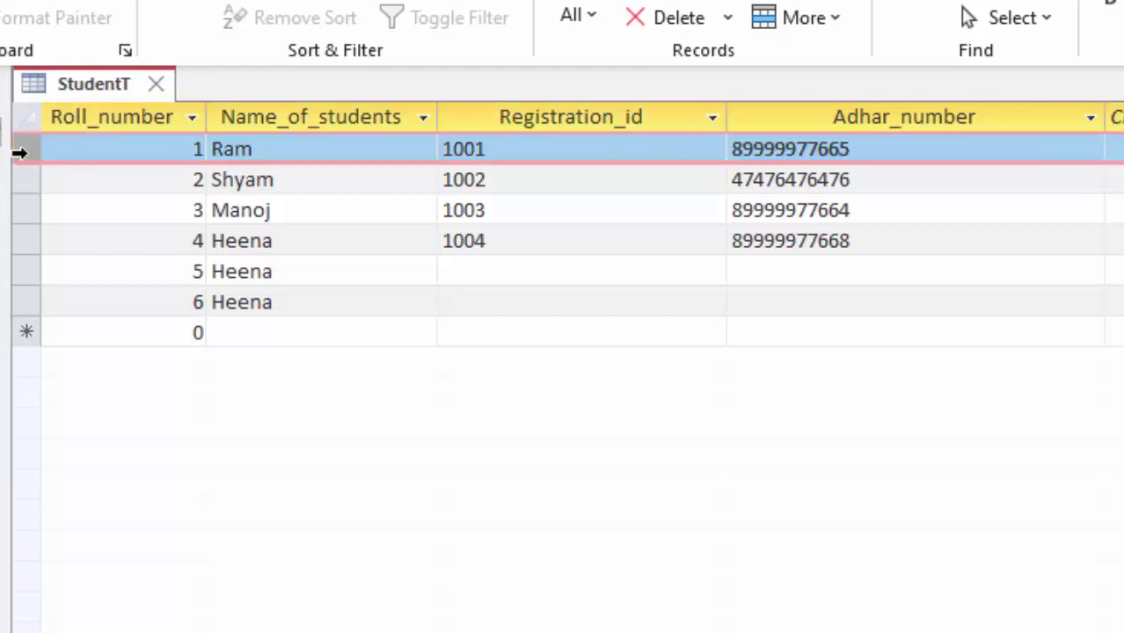
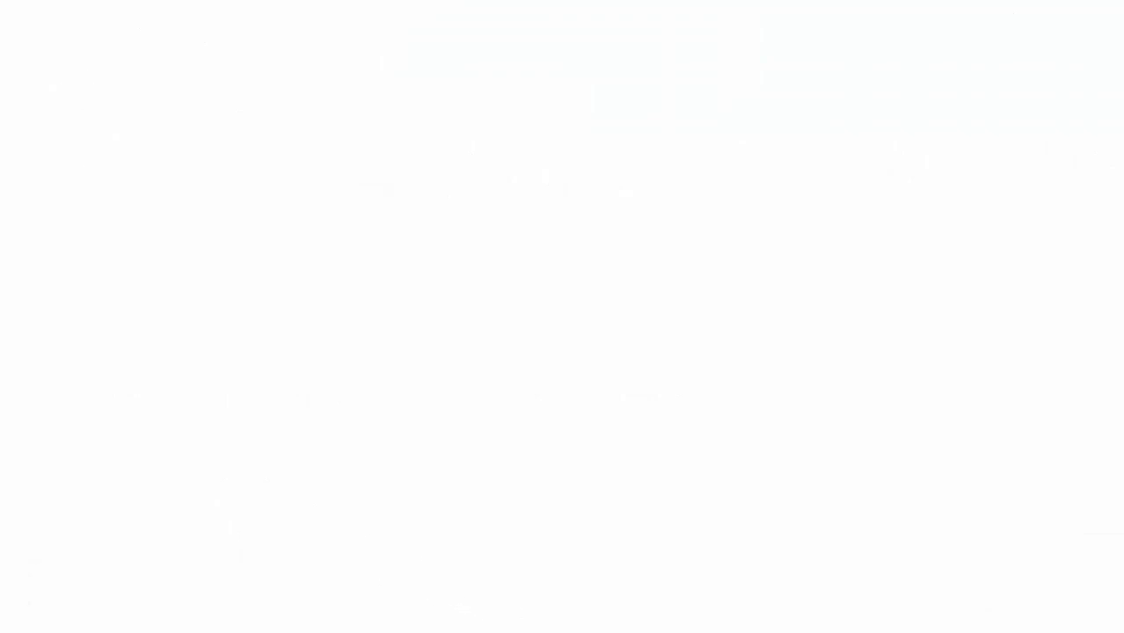
# Draw the table outline with its first dividers and write the RN and N headings
pyautogui.moveTo(77, 58)
pyautogui.mouseDown()
pyautogui.moveTo(353, 108)
pyautogui.moveTo(204, 413)
pyautogui.moveTo(84, 66)
pyautogui.mouseUp()
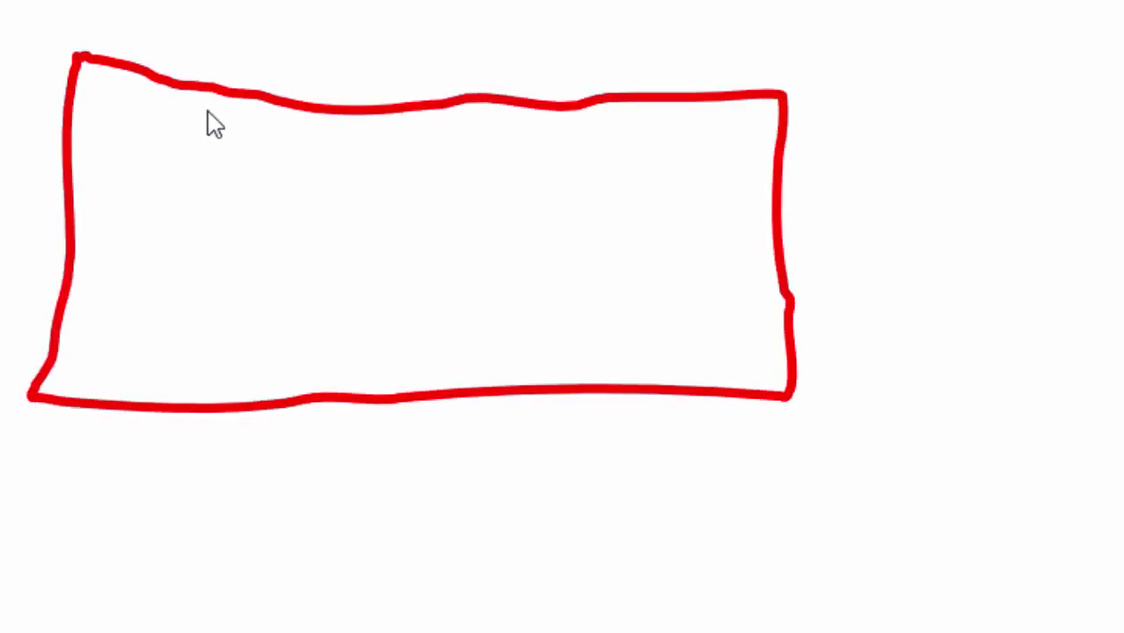
pyautogui.moveTo(212, 89); pyautogui.dragTo(213, 412)
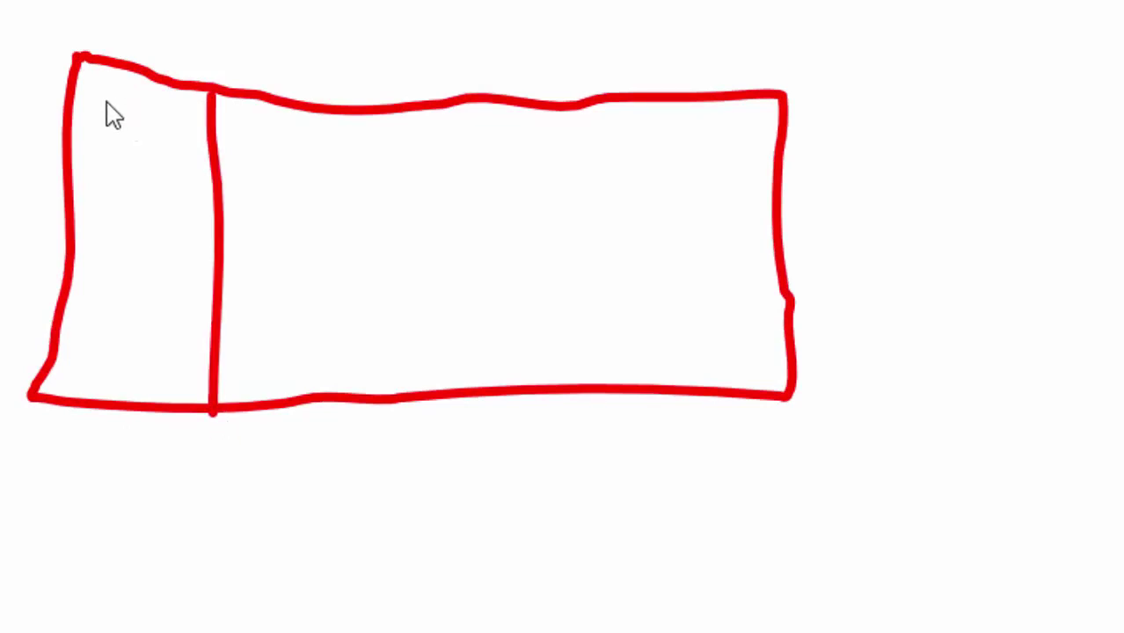
pyautogui.moveTo(236, 129)
pyautogui.mouseDown()
pyautogui.moveTo(244, 164)
pyautogui.moveTo(270, 166)
pyautogui.moveTo(311, 125)
pyautogui.mouseUp()
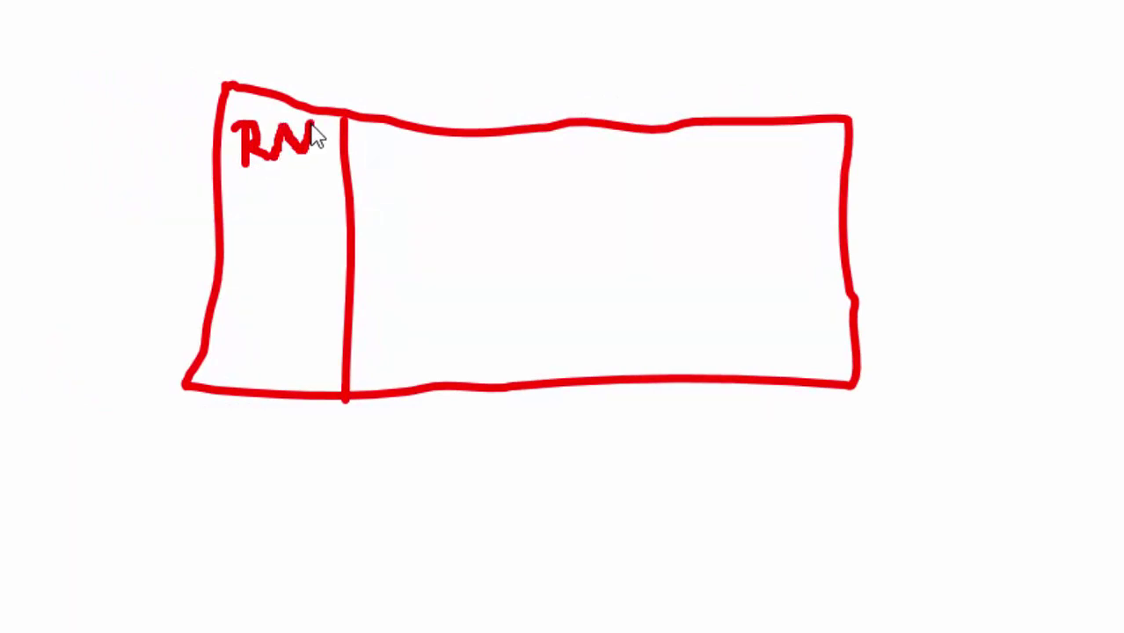
pyautogui.moveTo(482, 128); pyautogui.dragTo(486, 378)
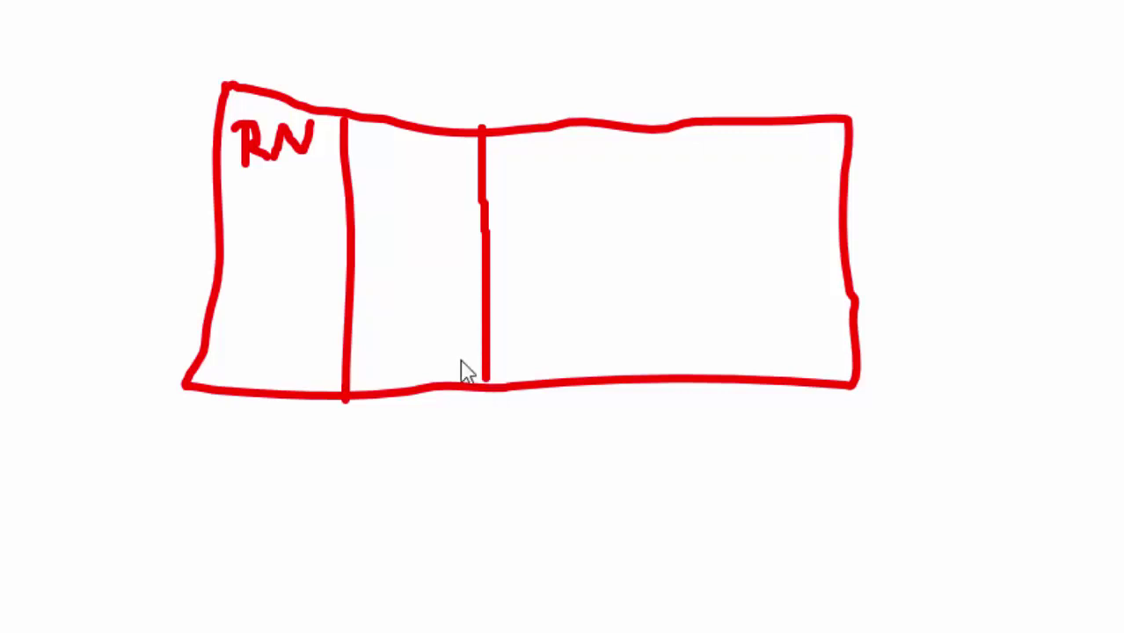
pyautogui.moveTo(370, 174); pyautogui.dragTo(414, 145)
pyautogui.click(598, 130)
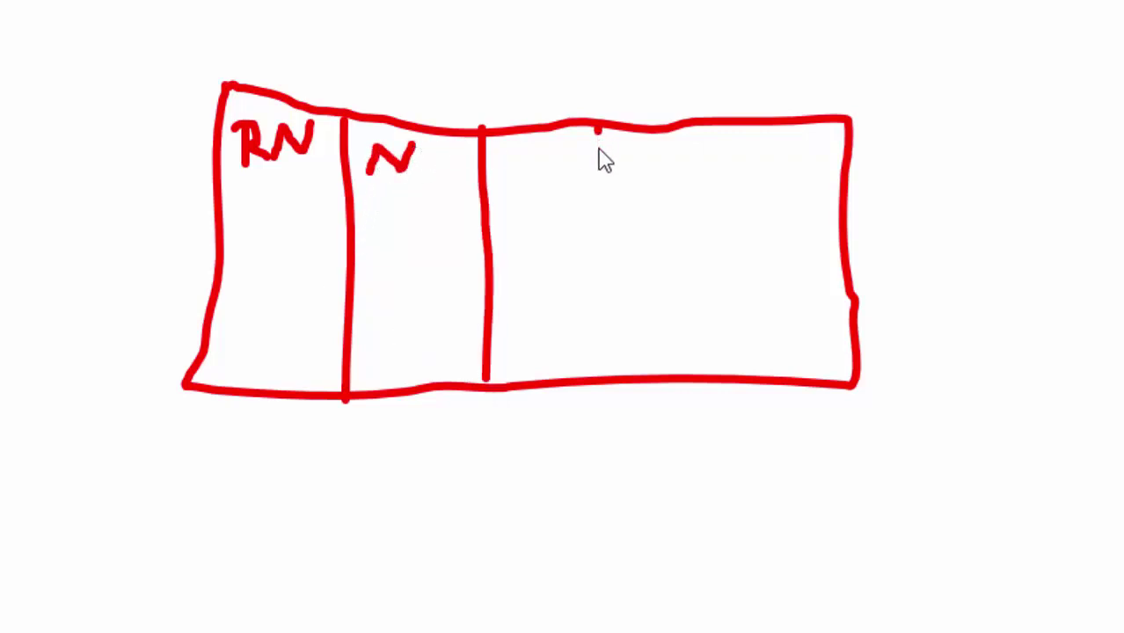
# Add dividers and the Ai, Ti and Vi headings, then underline the header row
pyautogui.moveTo(599, 149); pyautogui.dragTo(606, 374)
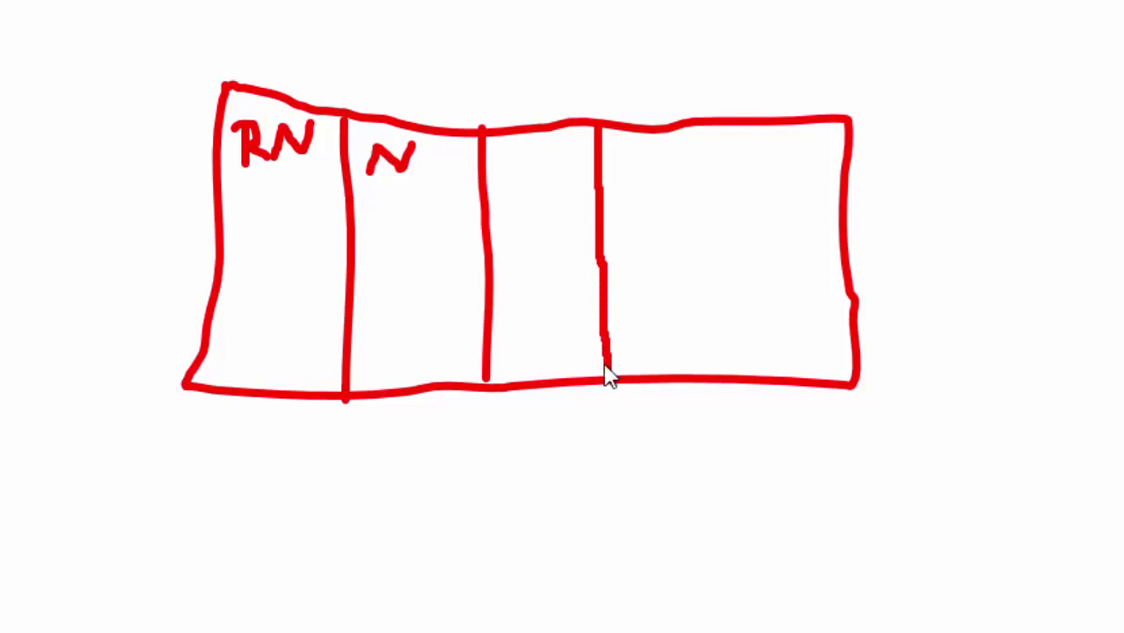
pyautogui.moveTo(508, 181); pyautogui.dragTo(554, 182)
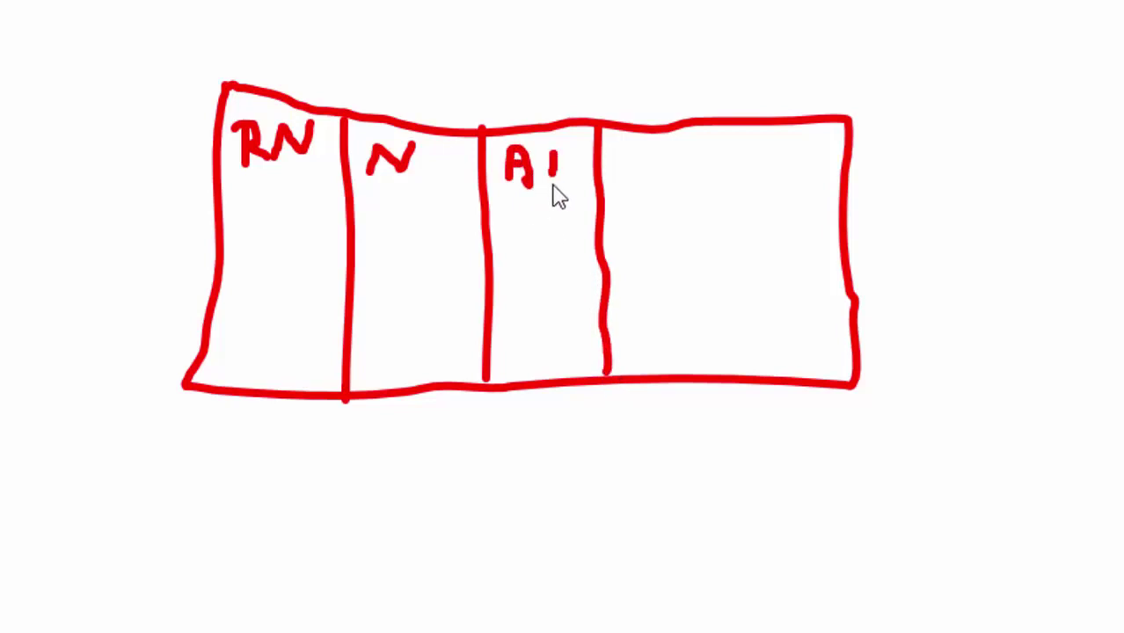
pyautogui.click(561, 142)
pyautogui.moveTo(717, 123); pyautogui.dragTo(712, 372)
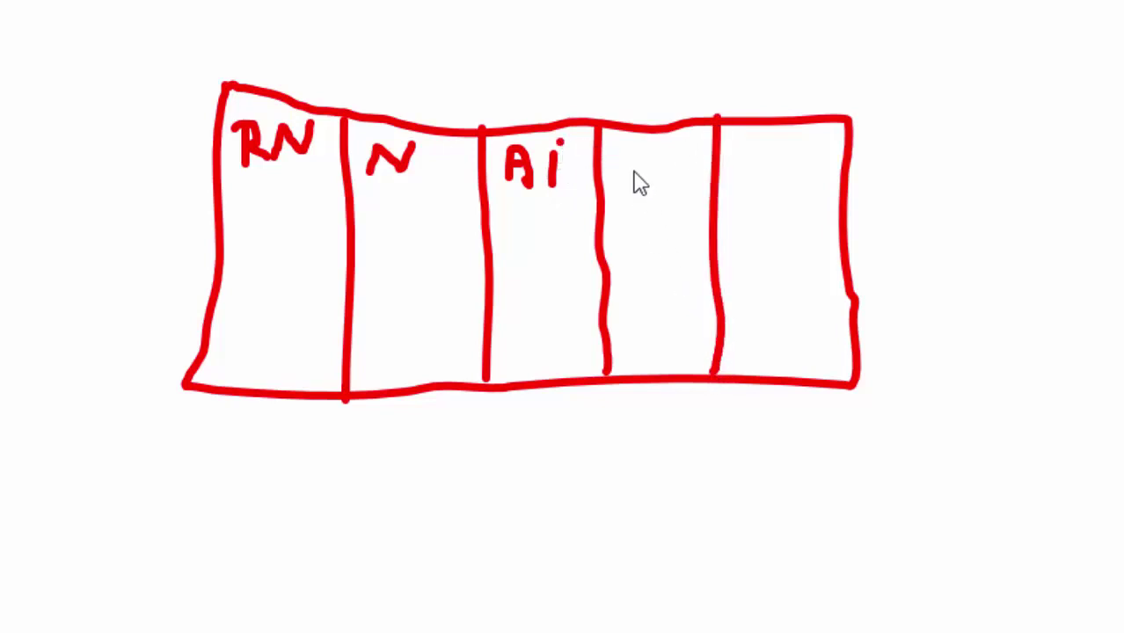
pyautogui.moveTo(630, 163)
pyautogui.mouseDown()
pyautogui.moveTo(627, 187)
pyautogui.moveTo(641, 155)
pyautogui.moveTo(665, 183)
pyautogui.mouseUp()
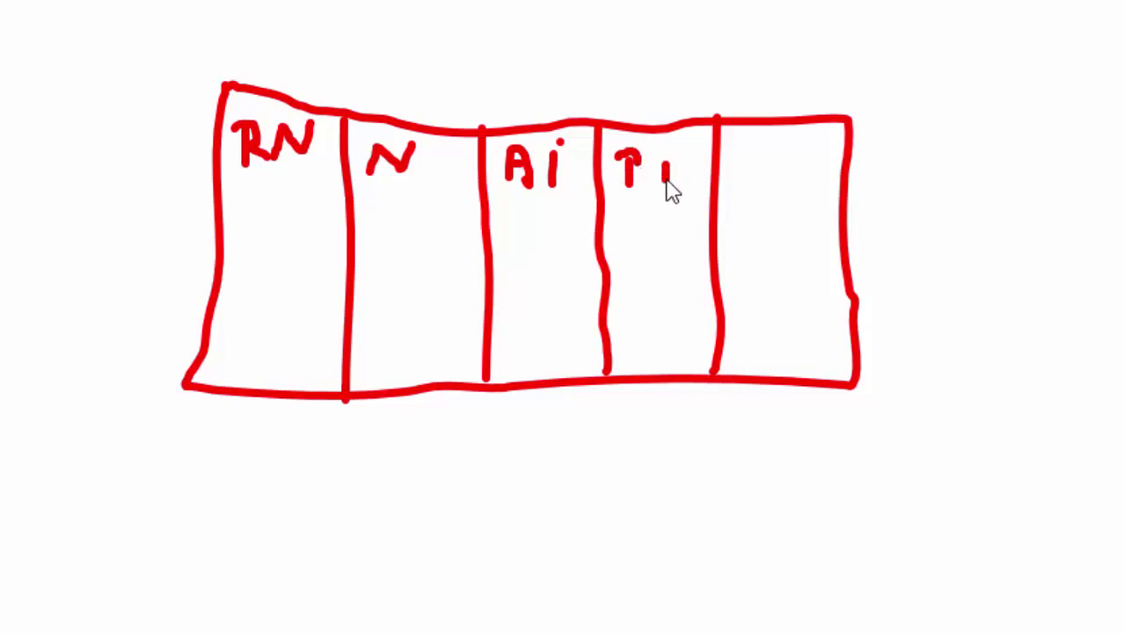
pyautogui.click(666, 146)
pyautogui.moveTo(735, 152)
pyautogui.mouseDown()
pyautogui.moveTo(754, 182)
pyautogui.moveTo(766, 144)
pyautogui.moveTo(788, 172)
pyautogui.mouseUp()
pyautogui.click(790, 148)
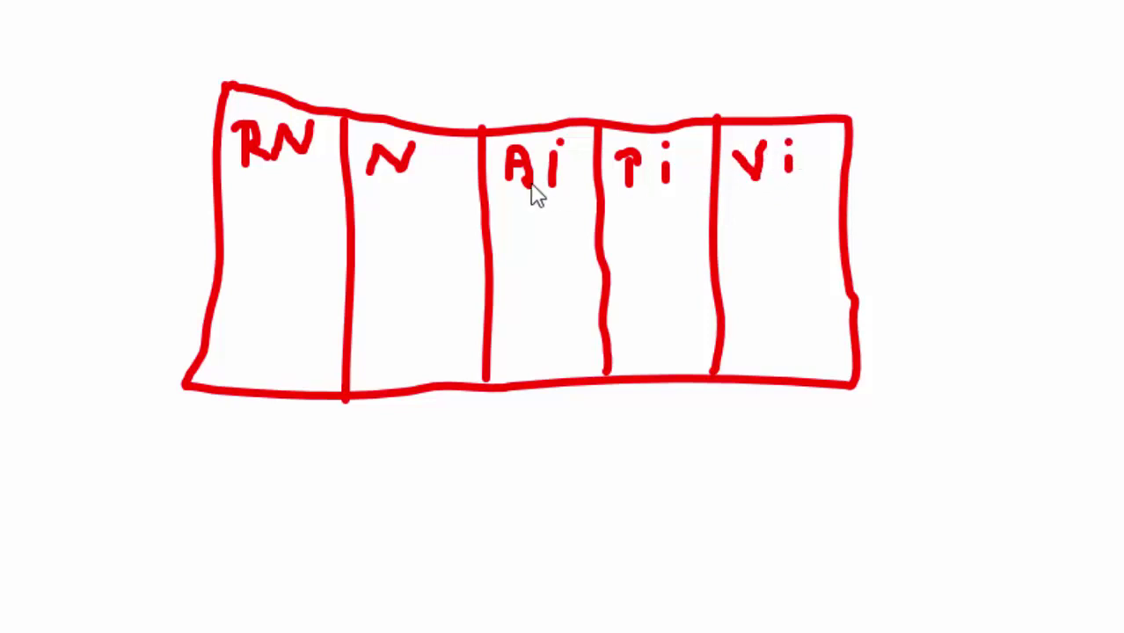
pyautogui.moveTo(226, 201)
pyautogui.mouseDown()
pyautogui.moveTo(582, 232)
pyautogui.moveTo(838, 199)
pyautogui.mouseUp()
# Extend the header line and draw link lines rising above RN, Ai, Ti and the right corner
pyautogui.click(835, 125)
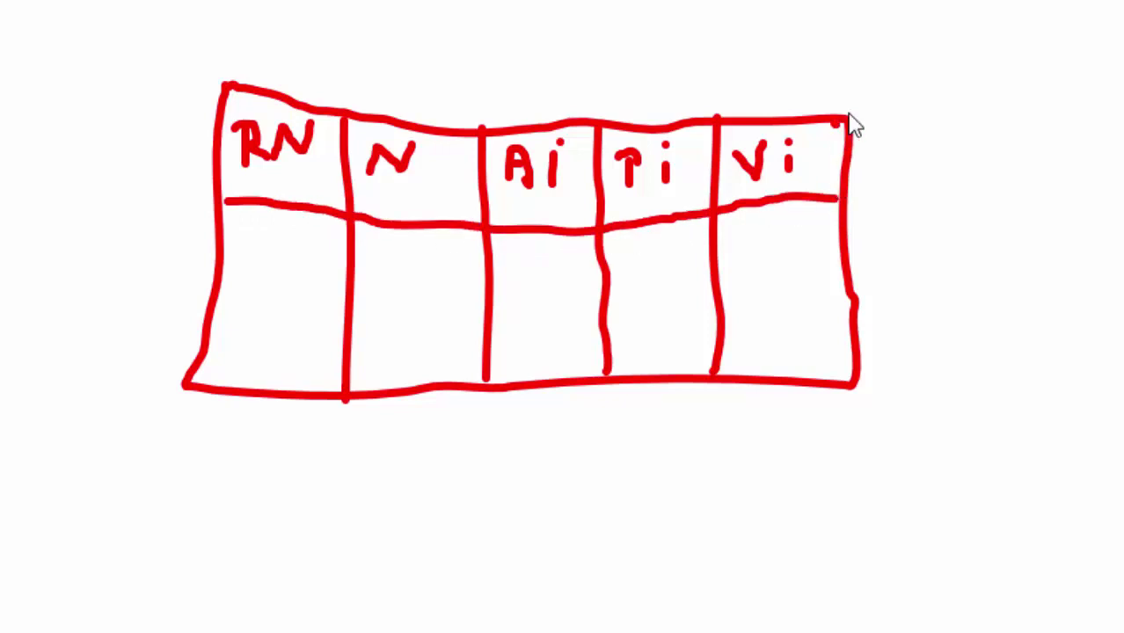
pyautogui.moveTo(838, 117); pyautogui.dragTo(935, 67)
pyautogui.moveTo(676, 134); pyautogui.dragTo(718, 50)
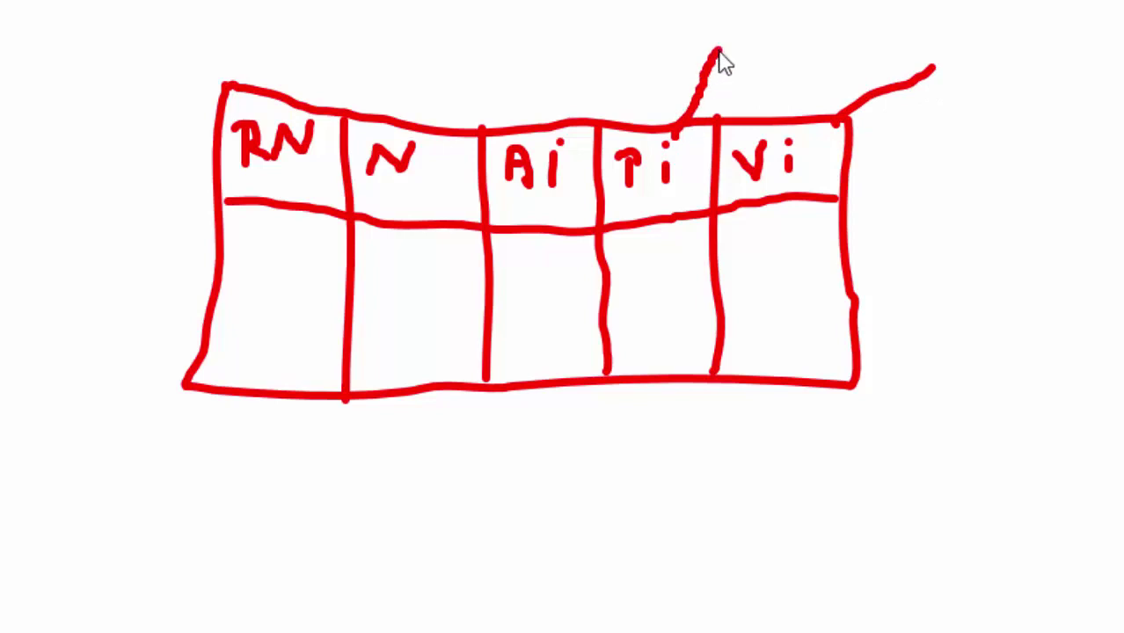
pyautogui.moveTo(570, 123); pyautogui.dragTo(607, 4)
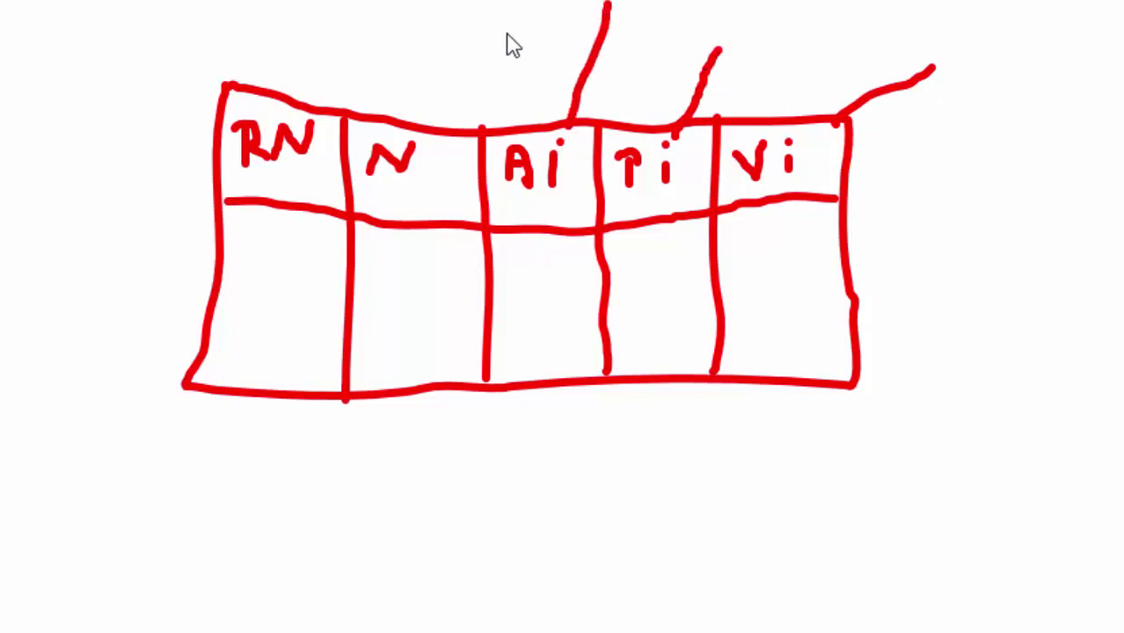
pyautogui.moveTo(281, 104); pyautogui.dragTo(299, 2)
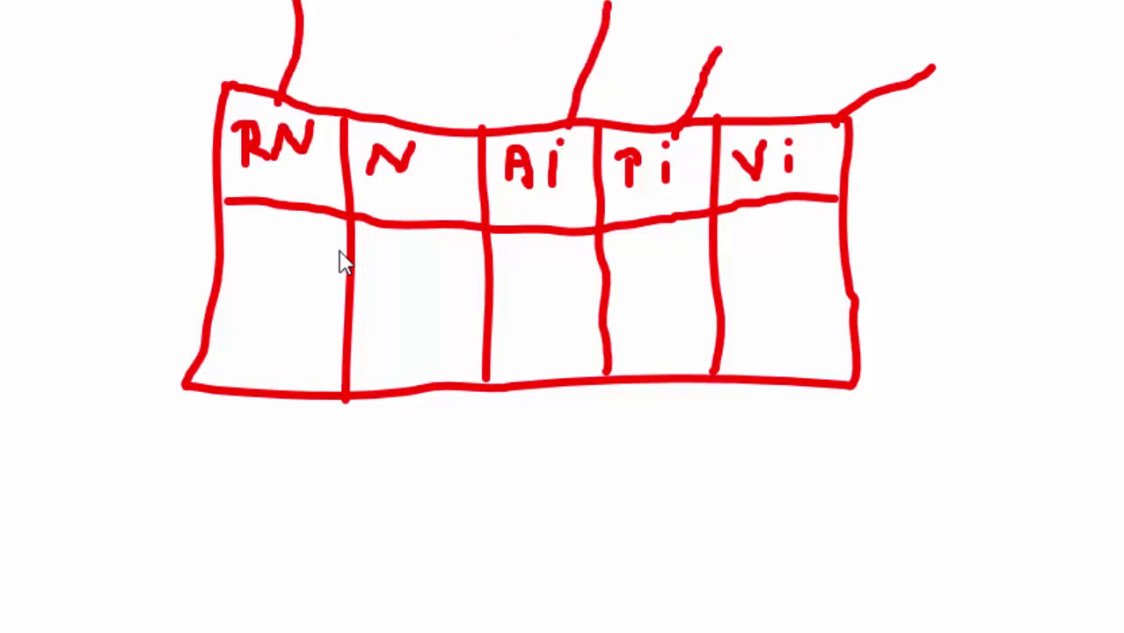
# Fill the first row with 1, a student name and a dash under Vi, then close the row
pyautogui.moveTo(275, 227); pyautogui.dragTo(275, 255)
pyautogui.moveTo(372, 241); pyautogui.dragTo(373, 275)
pyautogui.moveTo(371, 248); pyautogui.dragTo(401, 292)
pyautogui.moveTo(418, 255)
pyautogui.mouseDown()
pyautogui.moveTo(425, 273)
pyautogui.moveTo(672, 257)
pyautogui.mouseUp()
pyautogui.moveTo(742, 247); pyautogui.dragTo(812, 250)
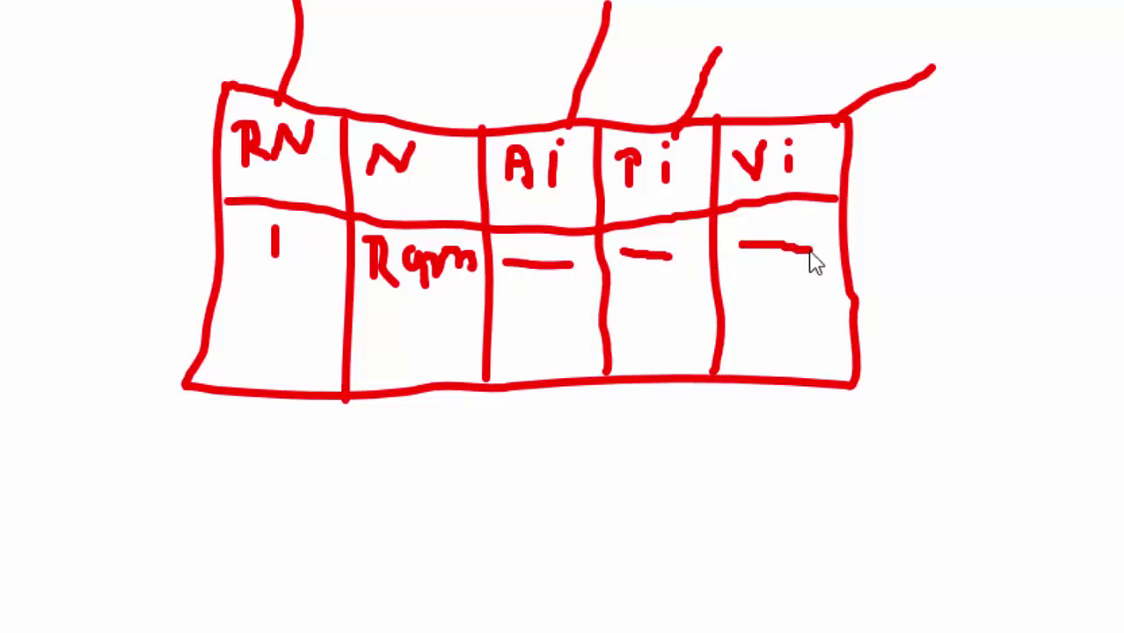
pyautogui.moveTo(231, 288)
pyautogui.mouseDown()
pyautogui.moveTo(389, 318)
pyautogui.moveTo(552, 321)
pyautogui.moveTo(827, 294)
pyautogui.moveTo(846, 289)
pyautogui.moveTo(858, 260)
pyautogui.moveTo(995, 273)
pyautogui.mouseUp()
# Draw an arrow pointing right from the first row and label it
pyautogui.moveTo(966, 235)
pyautogui.mouseDown()
pyautogui.moveTo(992, 271)
pyautogui.moveTo(952, 297)
pyautogui.mouseUp()
pyautogui.click(1020, 280)
pyautogui.moveTo(1020, 280)
pyautogui.mouseDown()
pyautogui.moveTo(1025, 257)
pyautogui.moveTo(1050, 259)
pyautogui.moveTo(1070, 310)
pyautogui.mouseUp()
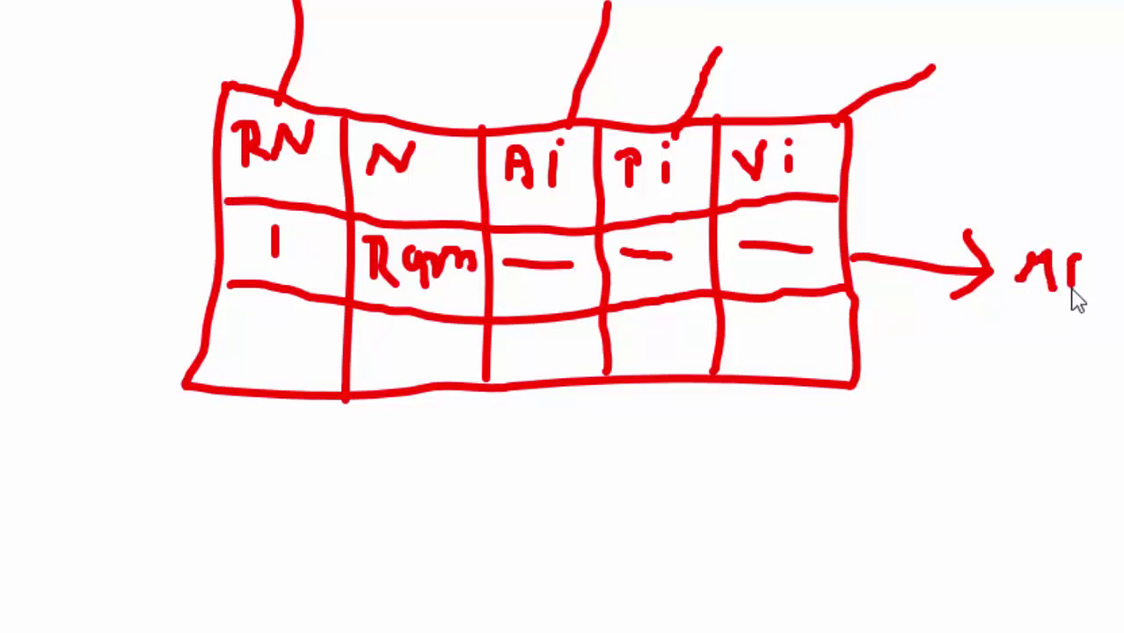
pyautogui.moveTo(1073, 260)
pyautogui.mouseDown()
pyautogui.moveTo(1084, 291)
pyautogui.moveTo(1089, 277)
pyautogui.moveTo(1112, 305)
pyautogui.moveTo(1122, 291)
pyautogui.mouseUp()
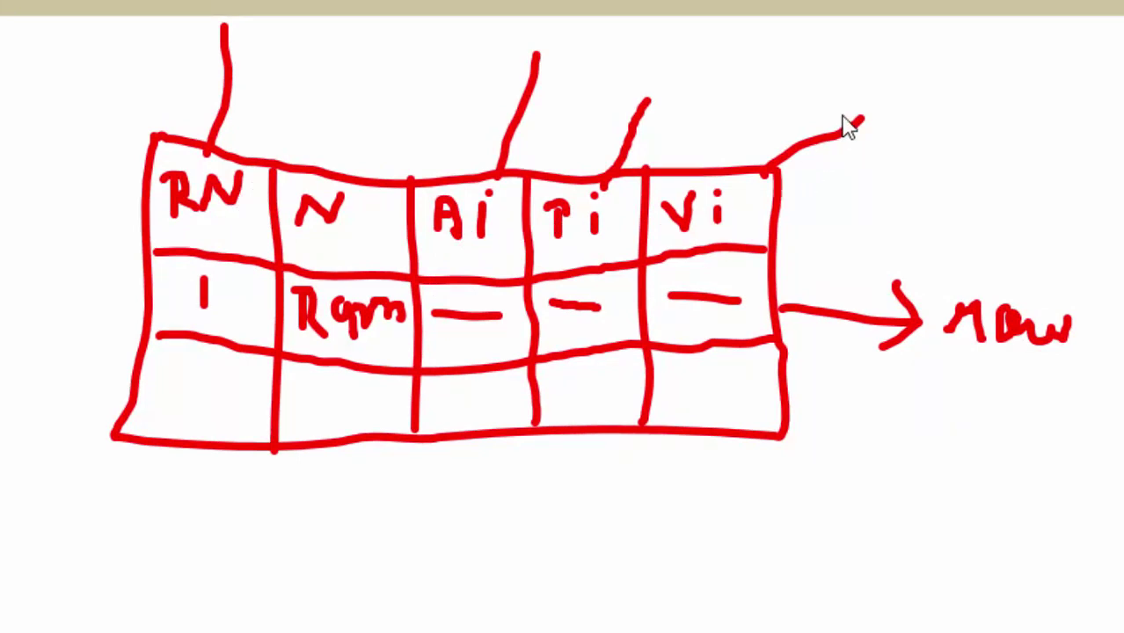
# Join and extend the link lines above the headers into connected shapes
pyautogui.moveTo(860, 119)
pyautogui.mouseDown()
pyautogui.moveTo(836, 86)
pyautogui.moveTo(630, 104)
pyautogui.mouseUp()
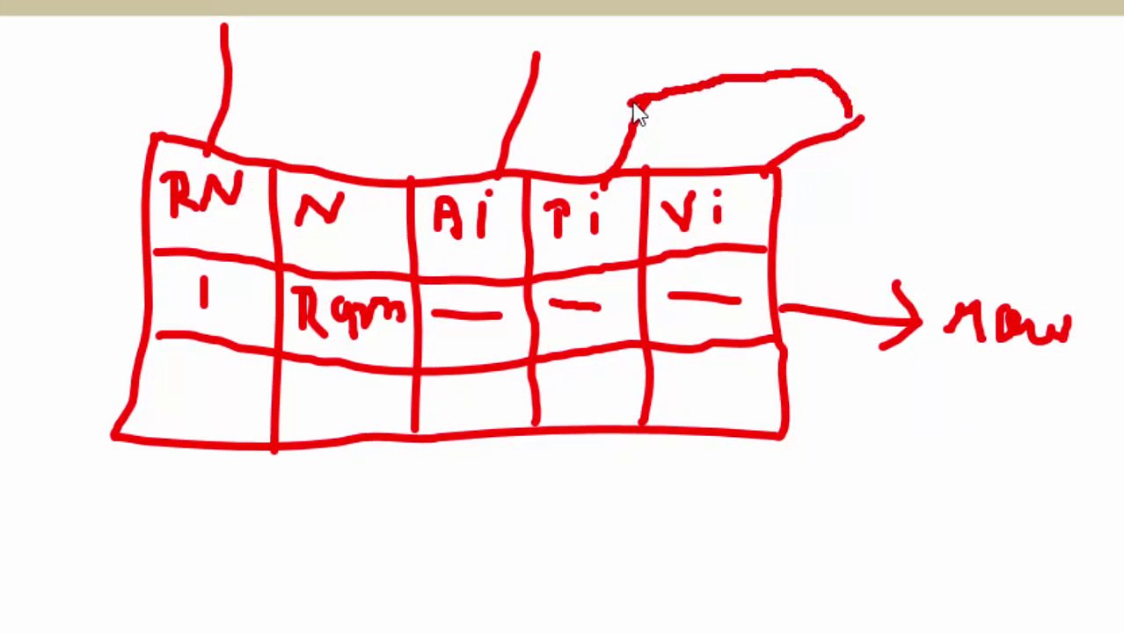
pyautogui.moveTo(542, 64); pyautogui.dragTo(616, 100)
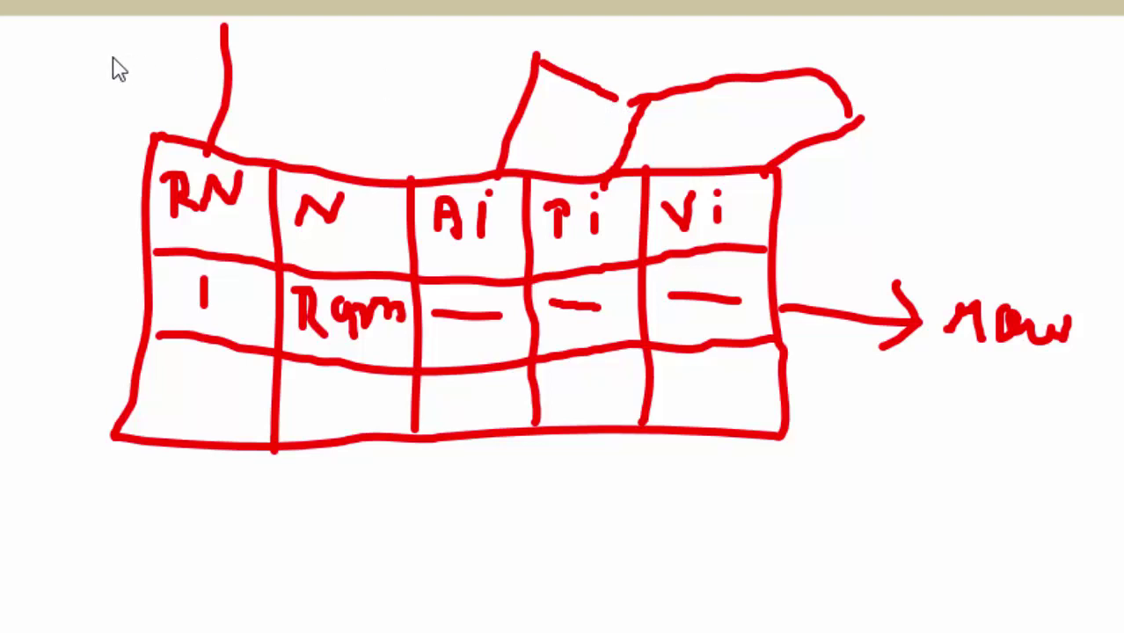
pyautogui.moveTo(220, 28)
pyautogui.mouseDown()
pyautogui.moveTo(385, 51)
pyautogui.moveTo(534, 55)
pyautogui.mouseUp()
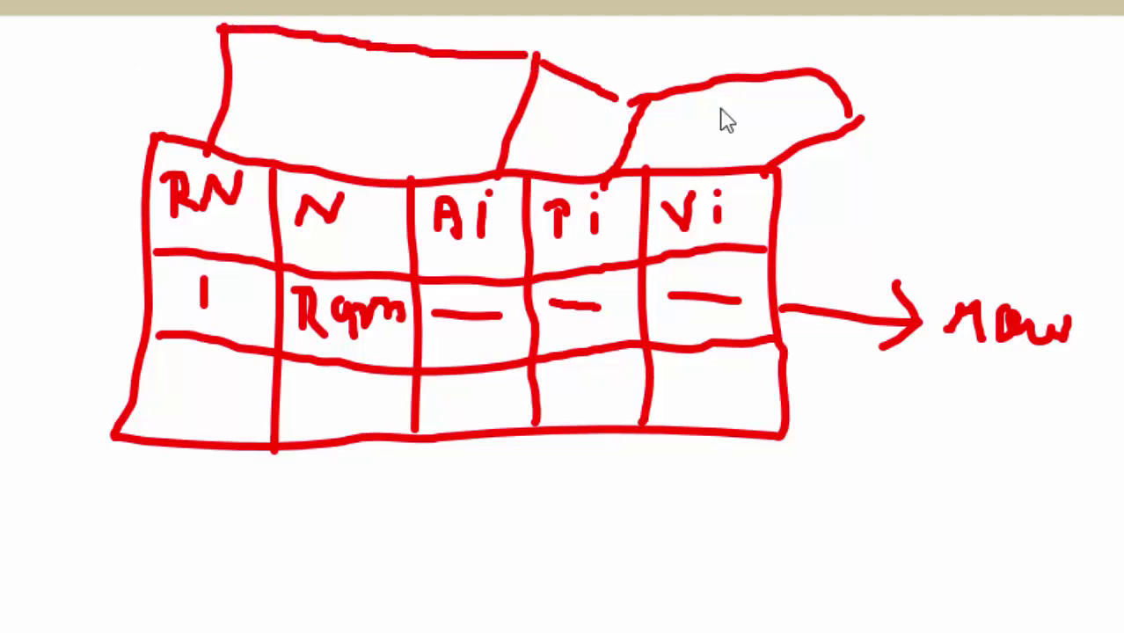
pyautogui.moveTo(862, 116); pyautogui.dragTo(992, 145)
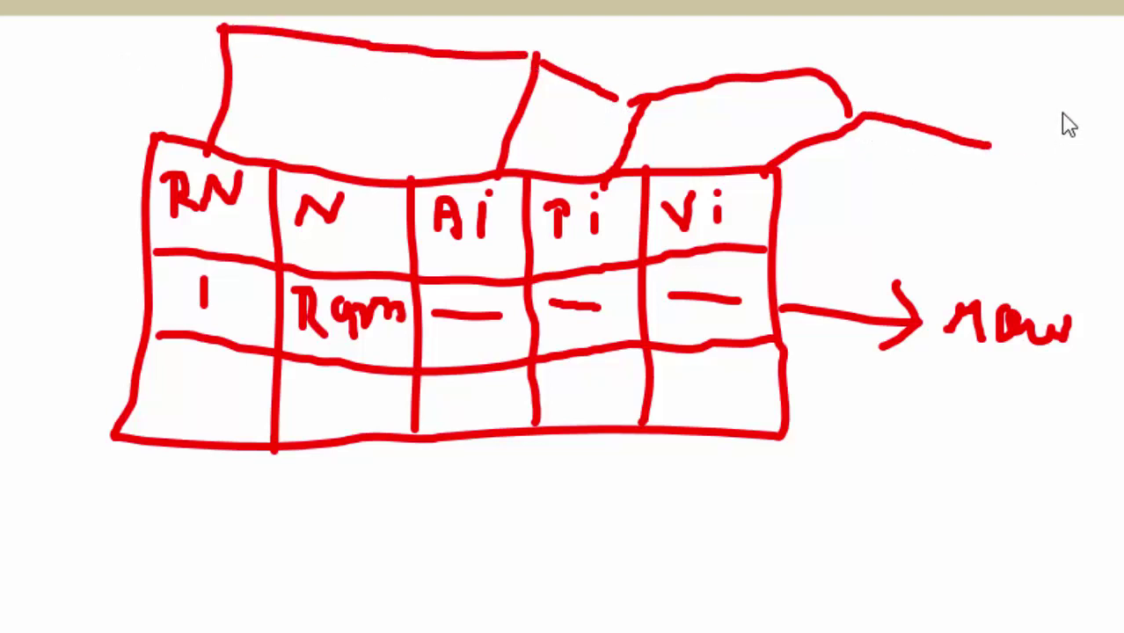
pyautogui.moveTo(1063, 110); pyautogui.dragTo(1047, 147)
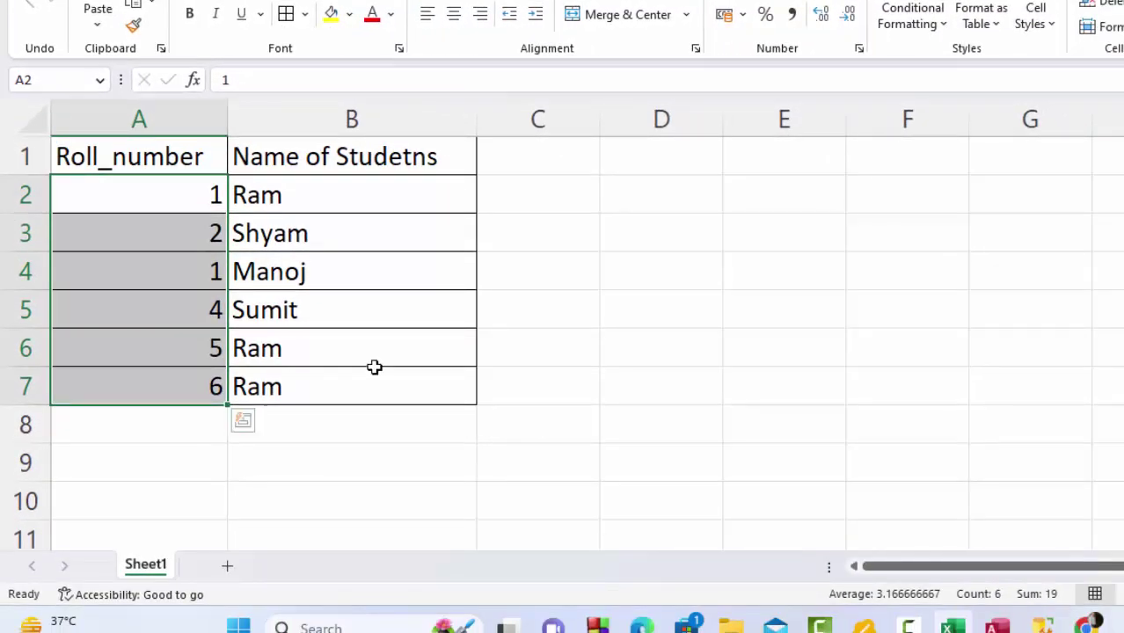
# Switch from Excel to the Chrome window showing the YouTube Studio dashboard
pyautogui.click(1089, 626)
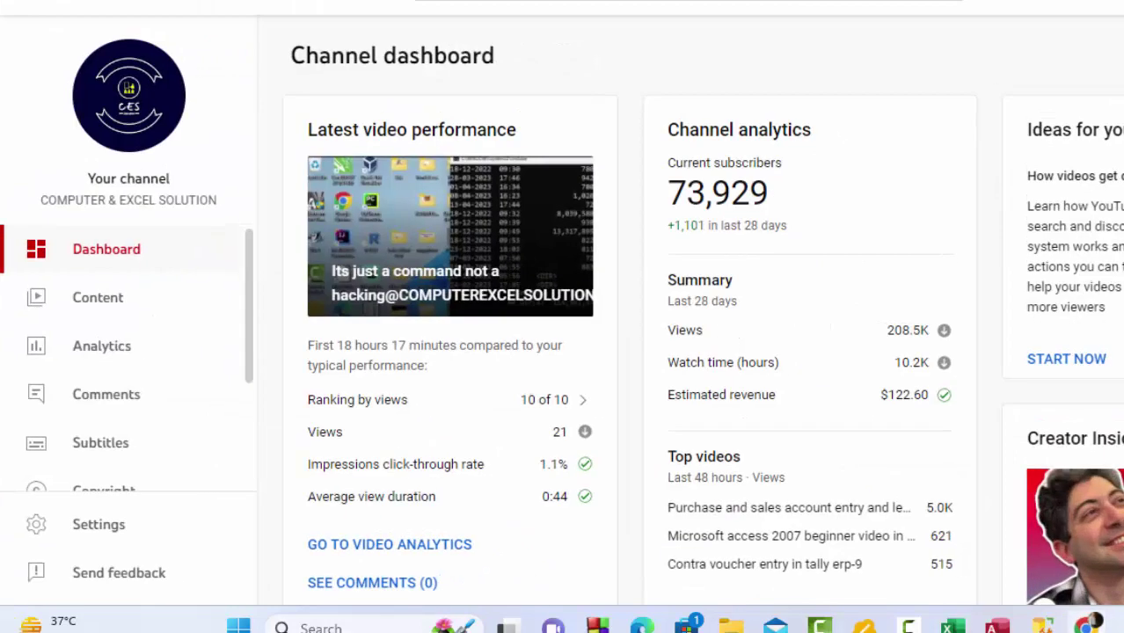
# From a new tab's Google page, open Sheets and start a Blank spreadsheet
pyautogui.click(79, 0)
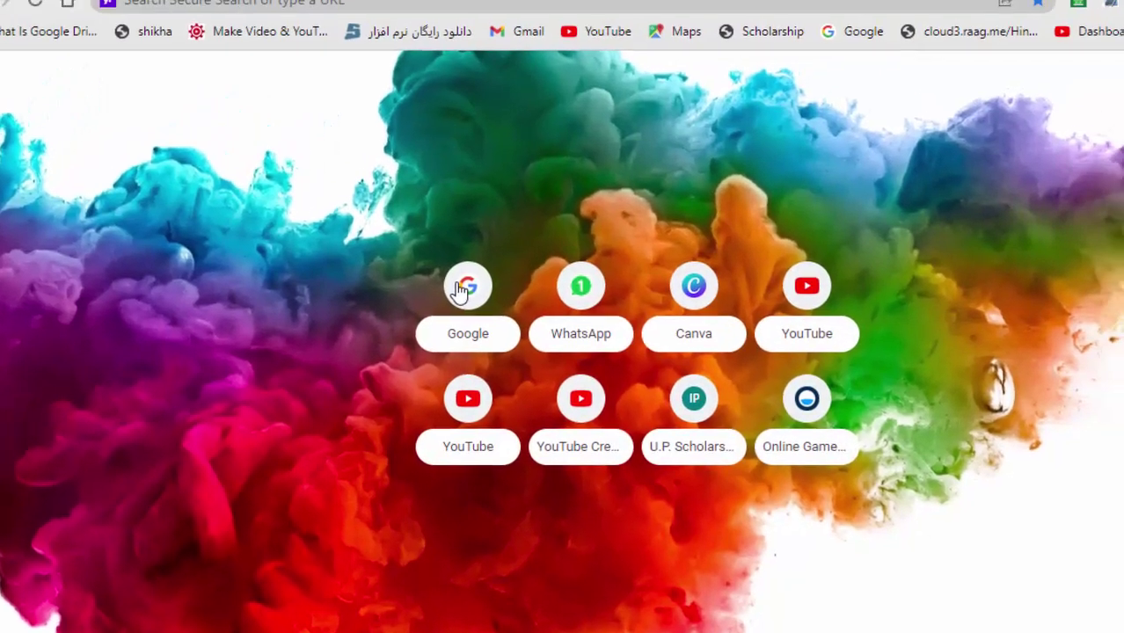
pyautogui.click(519, 218)
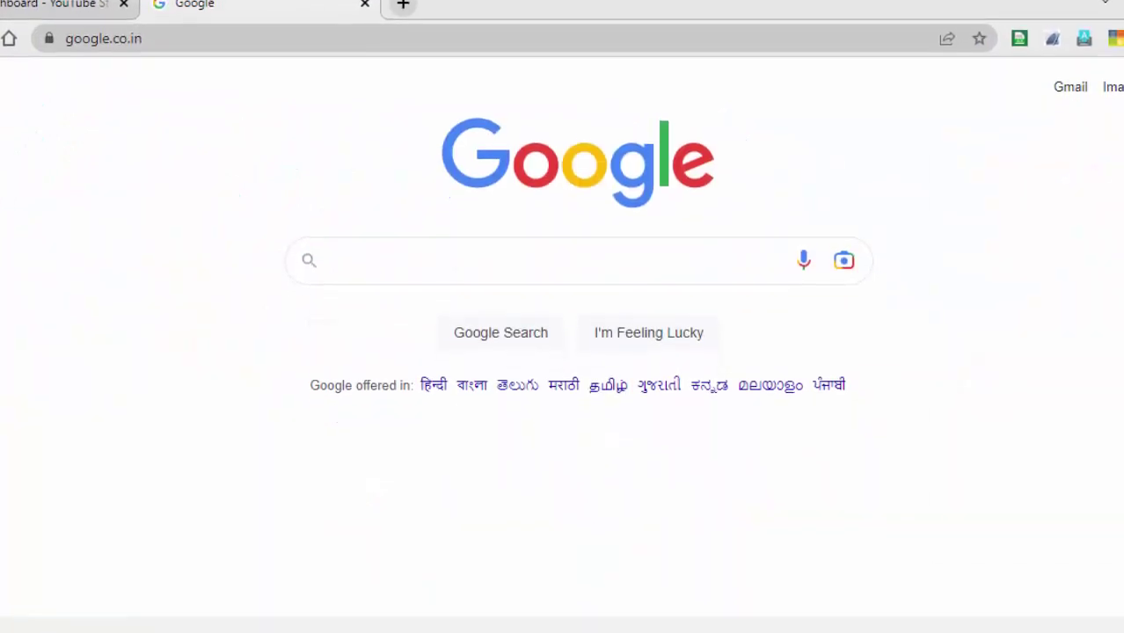
pyautogui.scroll(-1, 1056, 264)
pyautogui.scroll(-2, 1091, 352)
pyautogui.scroll(-1, 1119, 414)
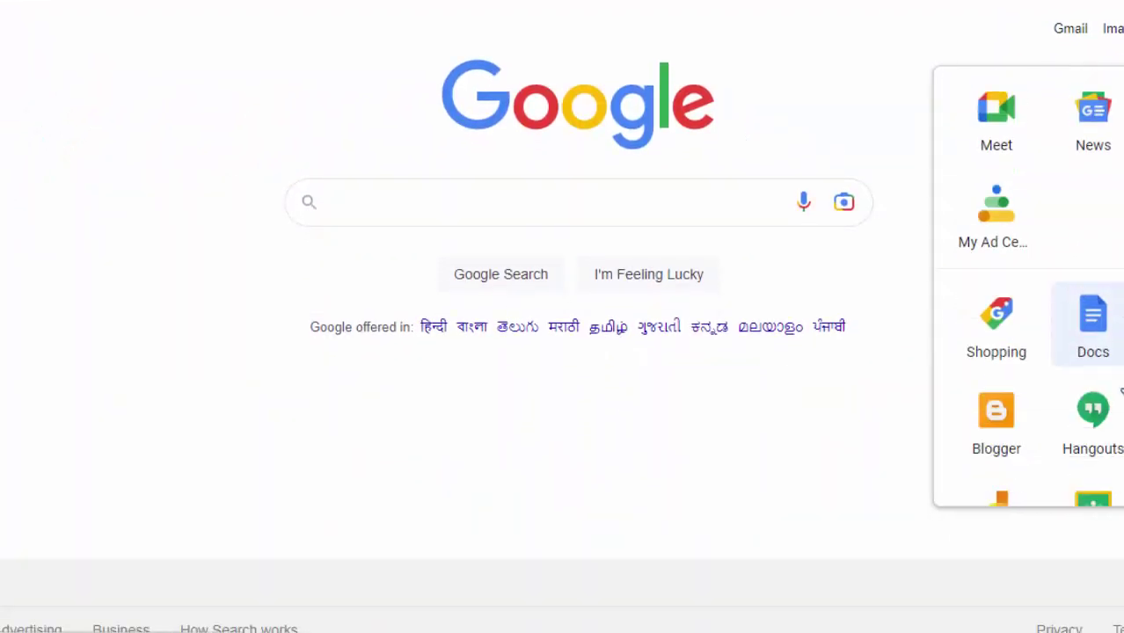
pyautogui.scroll(-1, 1115, 369)
pyautogui.scroll(-2, 1110, 308)
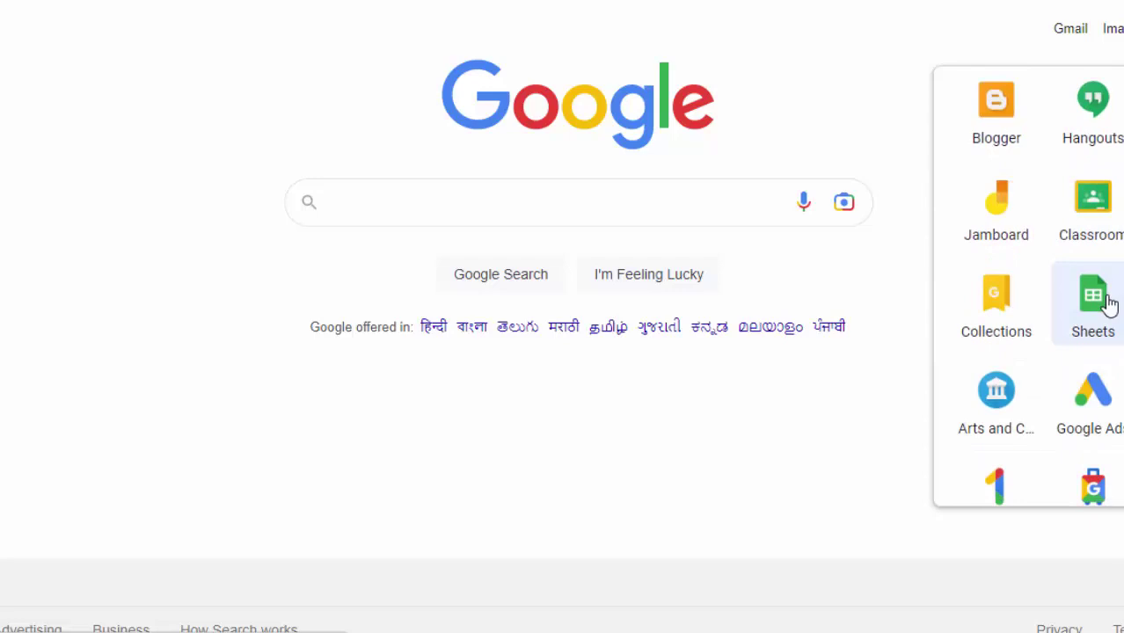
pyautogui.click(1111, 304)
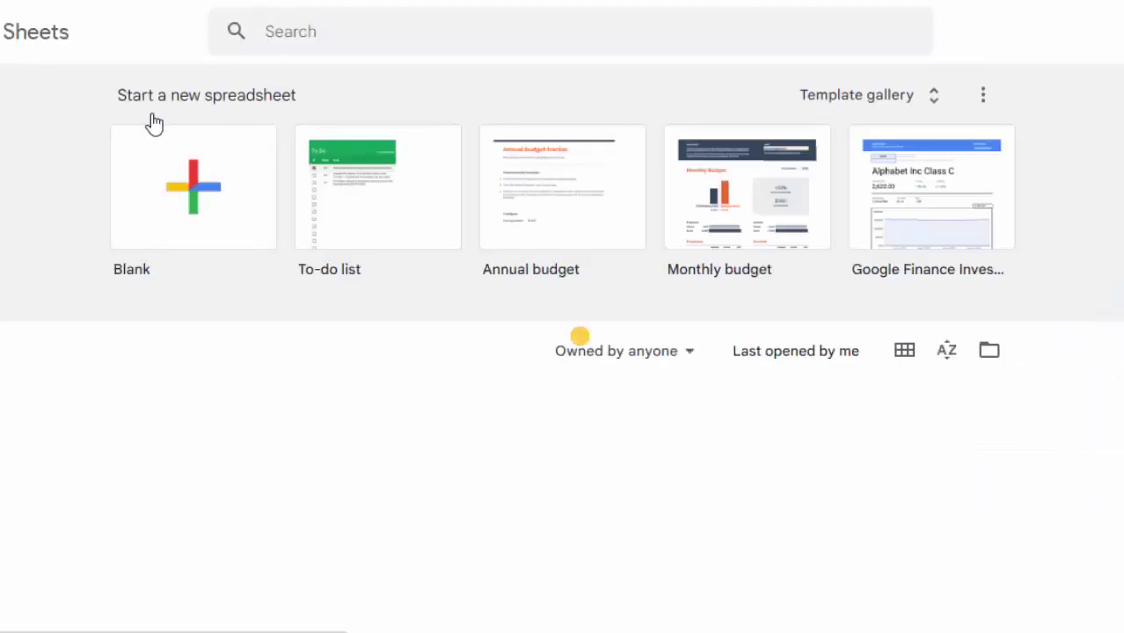
pyautogui.click(154, 173)
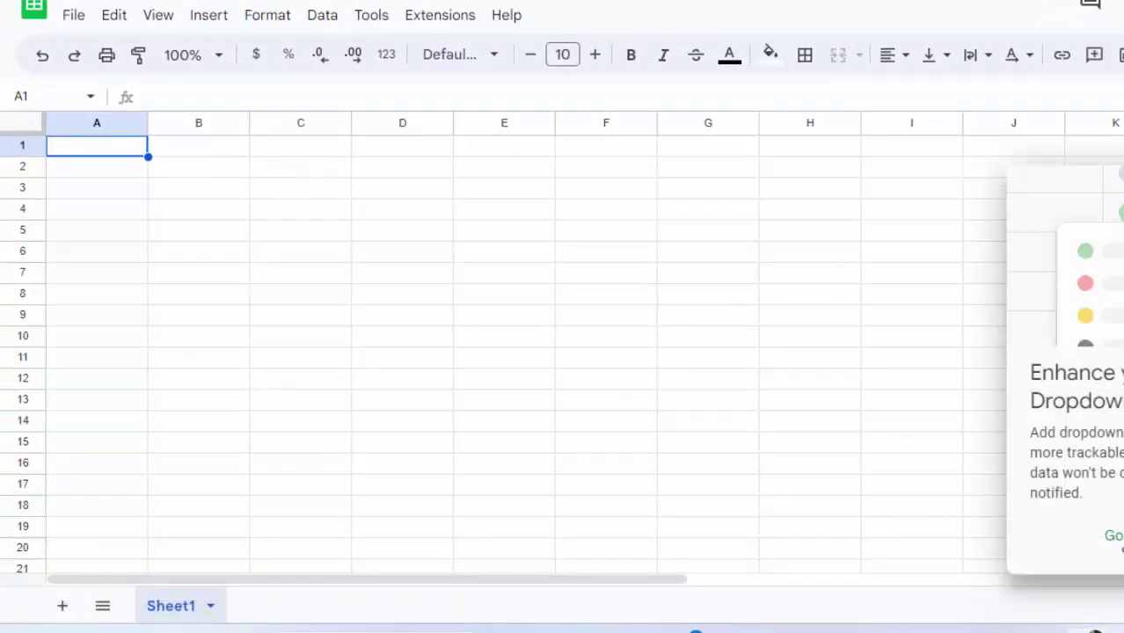
# Dismiss the 'Enhance your Dropdowns' tip with Got it
pyautogui.click(1112, 535)
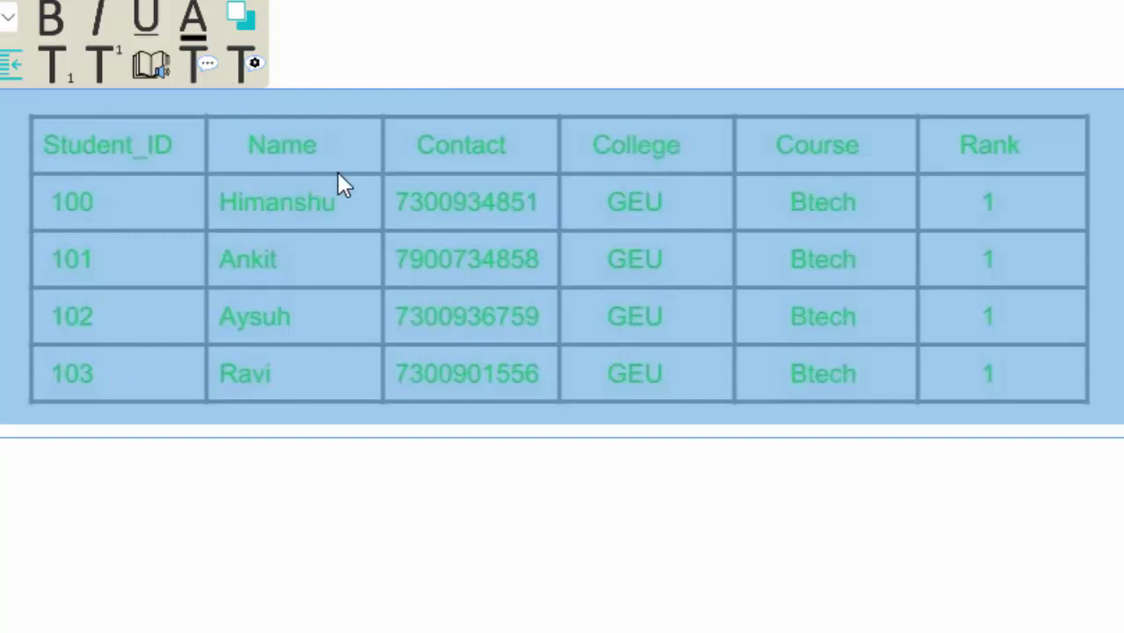
pyautogui.moveTo(35, 158)
pyautogui.mouseDown()
pyautogui.moveTo(737, 119)
pyautogui.moveTo(991, 149)
pyautogui.mouseUp()
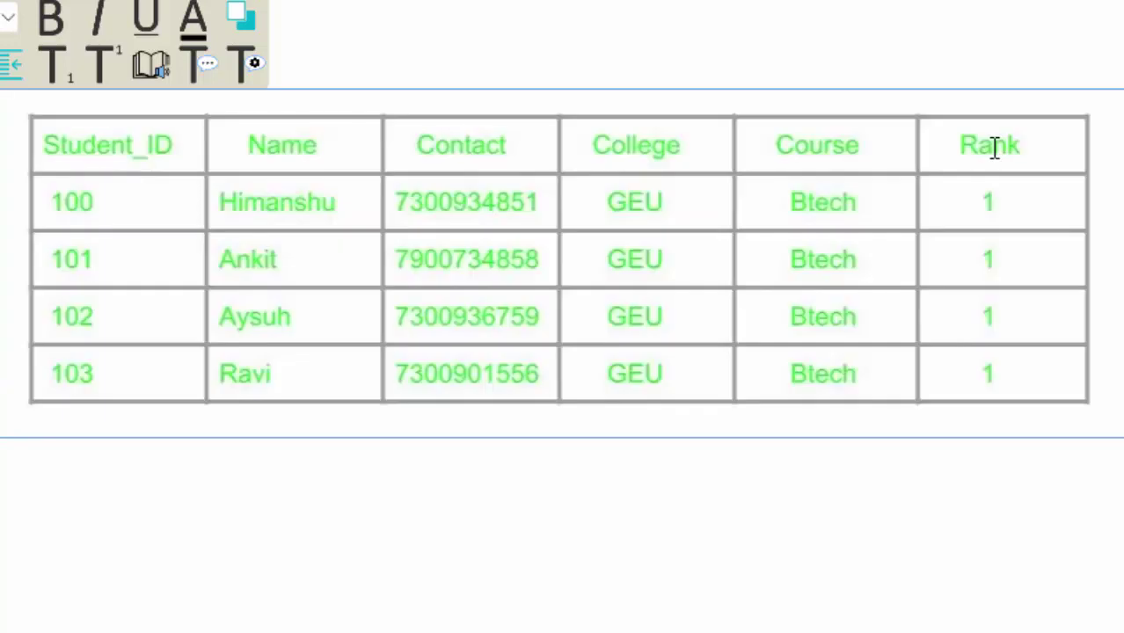
pyautogui.hotkey('ctrl', 'a')
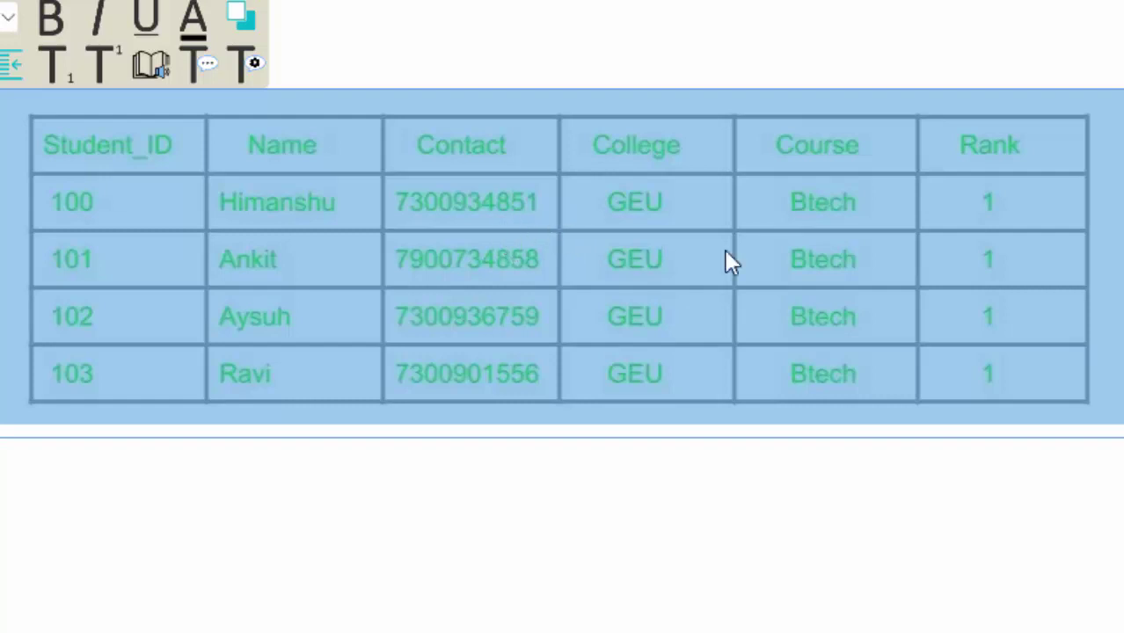
pyautogui.press('Escape')
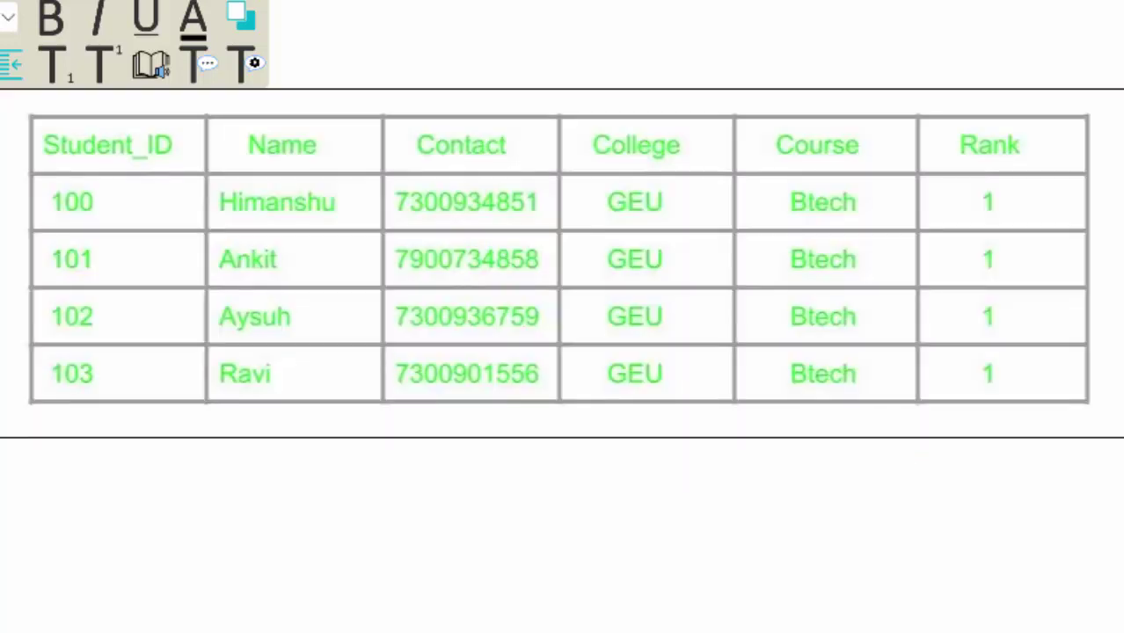
pyautogui.click(273, 384)
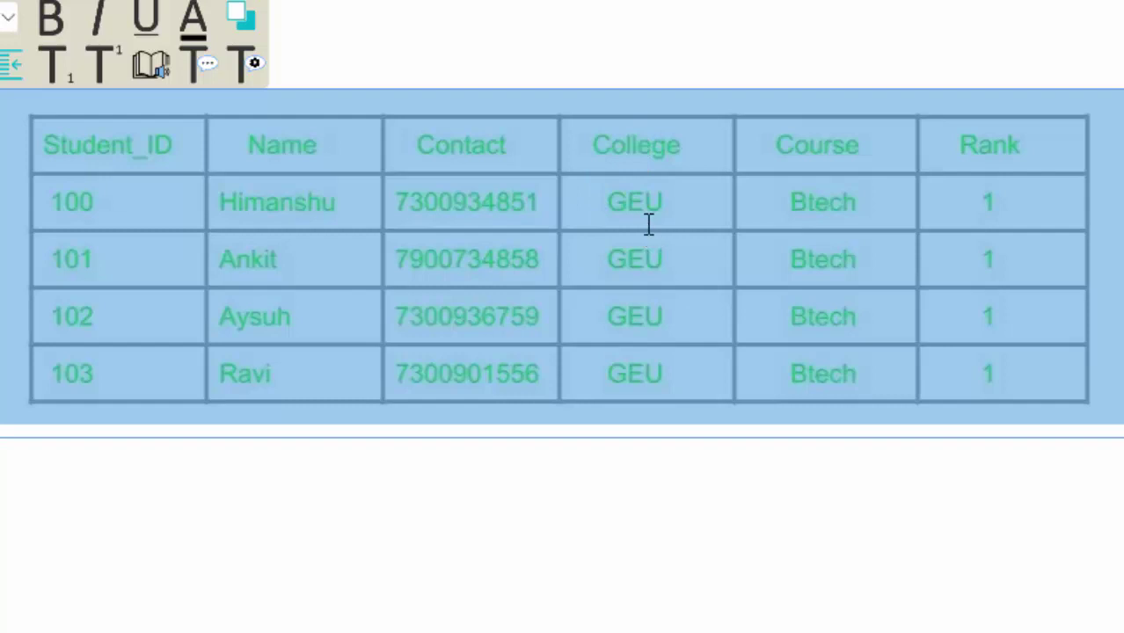
pyautogui.click(361, 514)
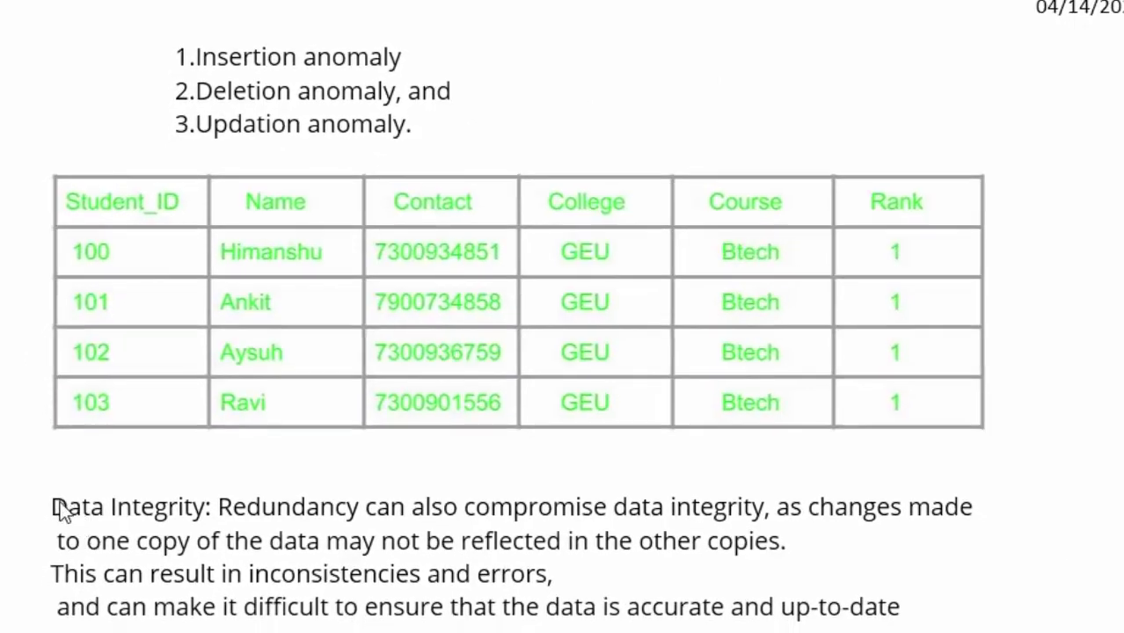
# Select 'Data Integrity' in the paragraph and apply Bold from the Text Editor toolbar
pyautogui.click(56, 507)
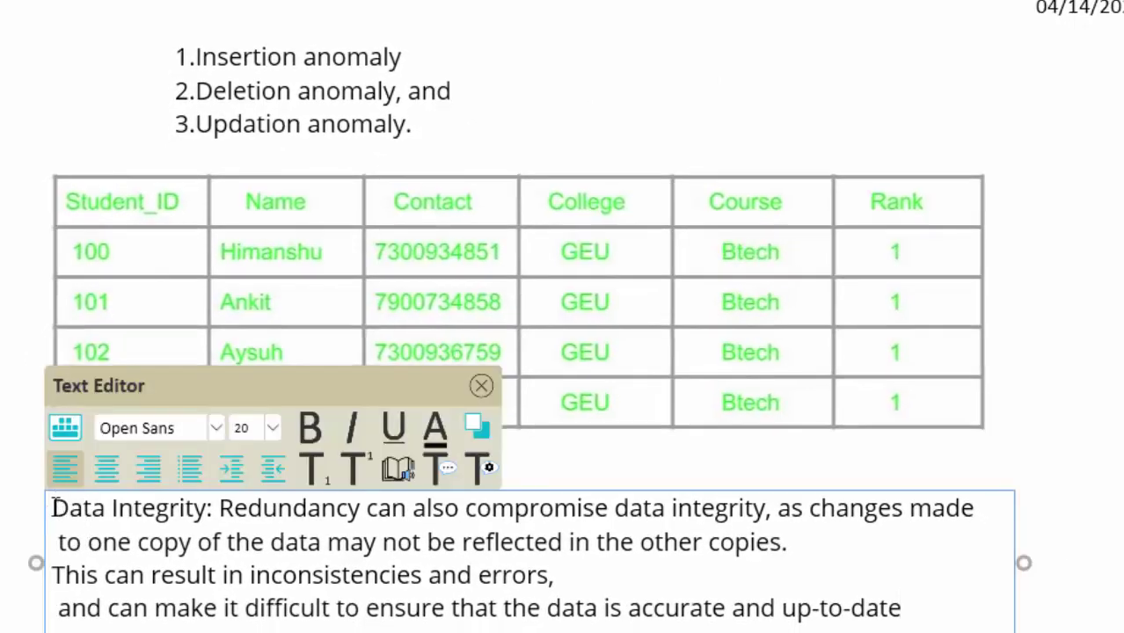
pyautogui.moveTo(53, 507); pyautogui.dragTo(123, 510)
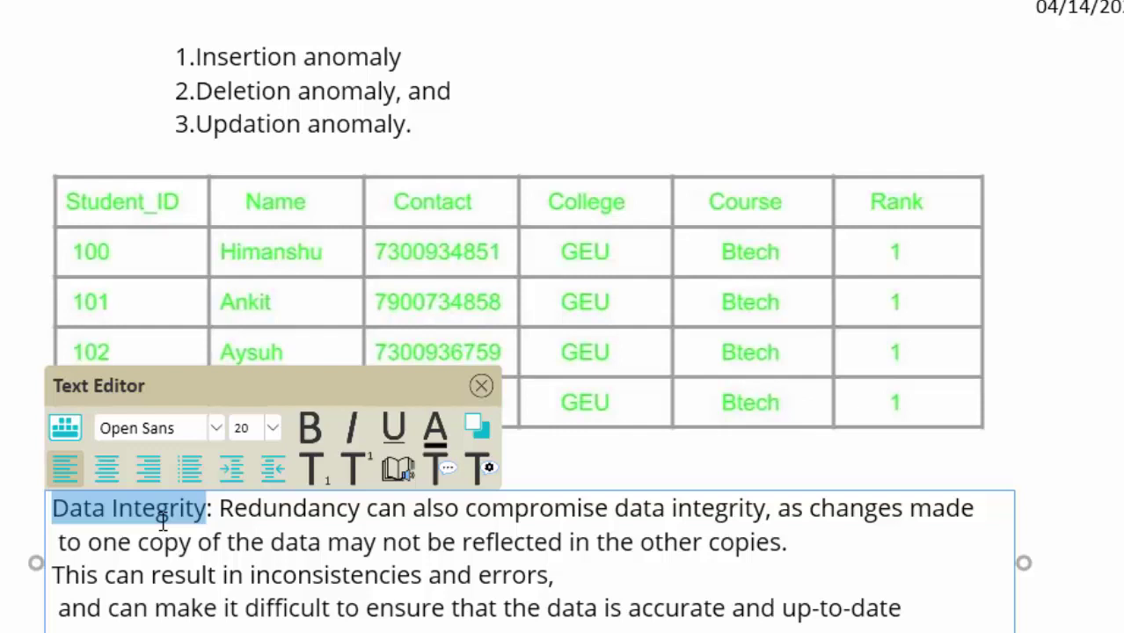
pyautogui.click(305, 431)
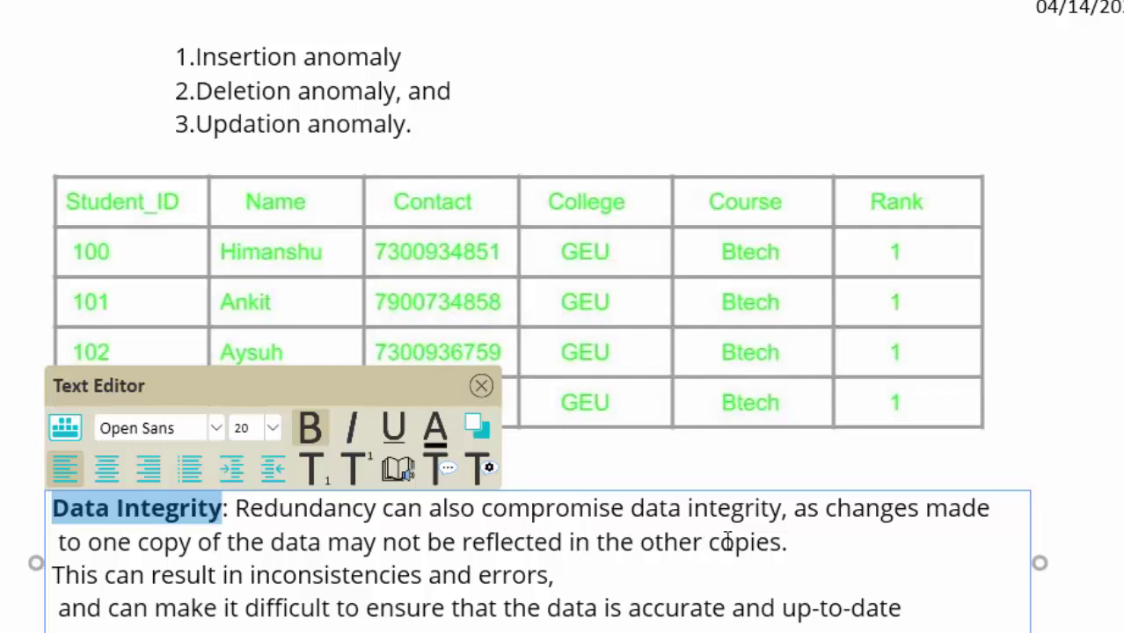
pyautogui.click(789, 510)
# Highlight the redundancy sentence and the paragraph's last two lines, then exit the text box
pyautogui.moveTo(789, 510); pyautogui.dragTo(322, 506)
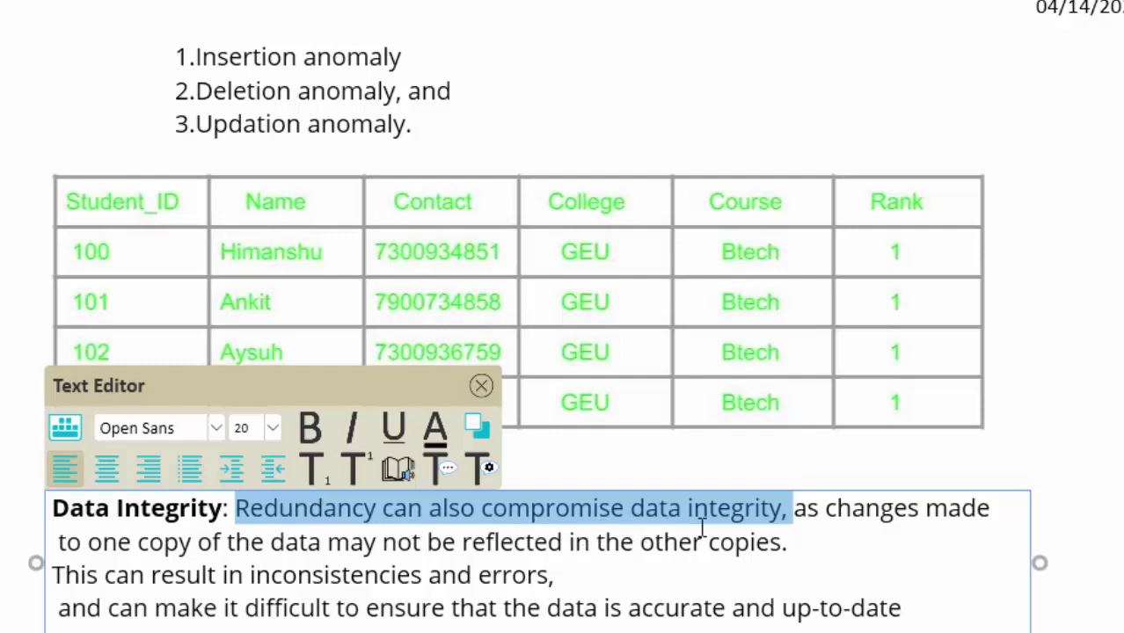
pyautogui.click(794, 515)
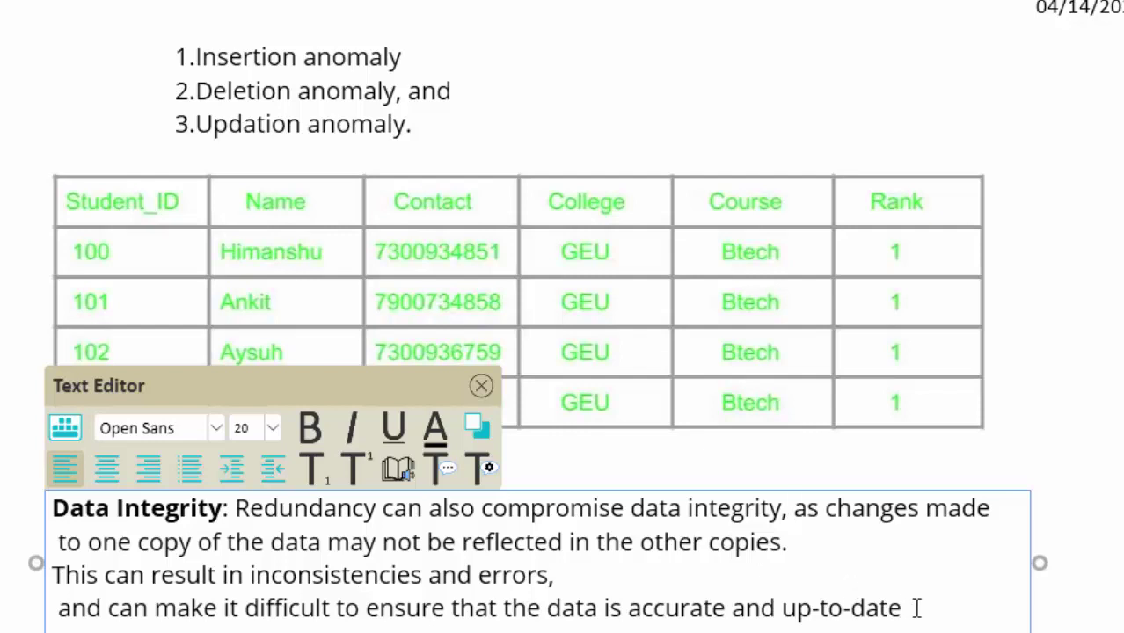
pyautogui.moveTo(914, 608)
pyautogui.mouseDown()
pyautogui.moveTo(95, 608)
pyautogui.moveTo(79, 588)
pyautogui.mouseUp()
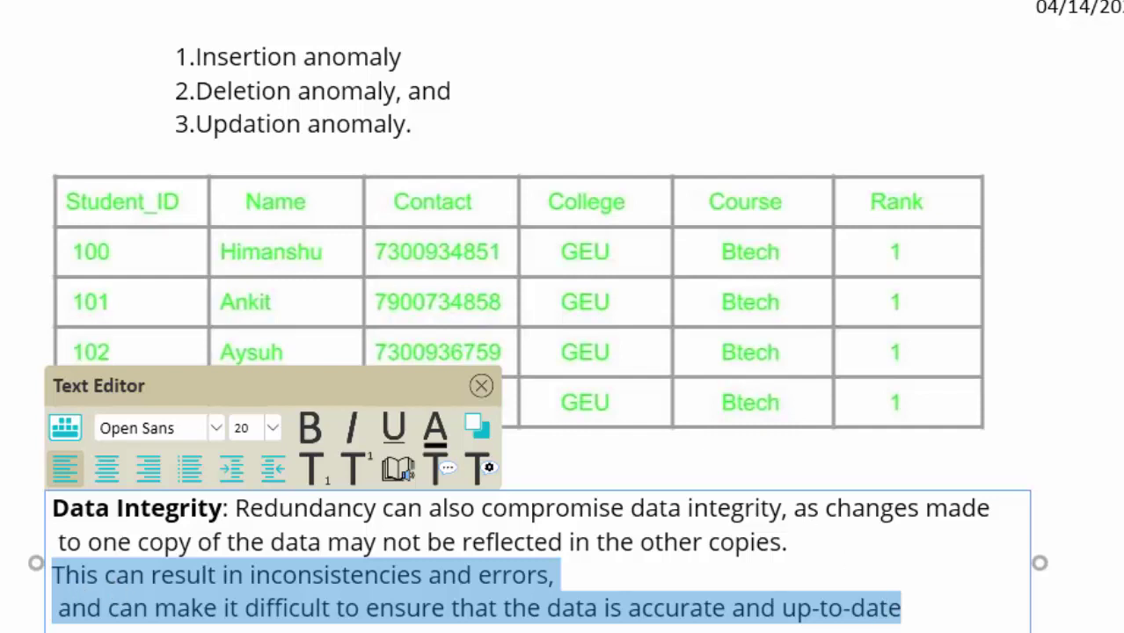
pyautogui.press('Escape')
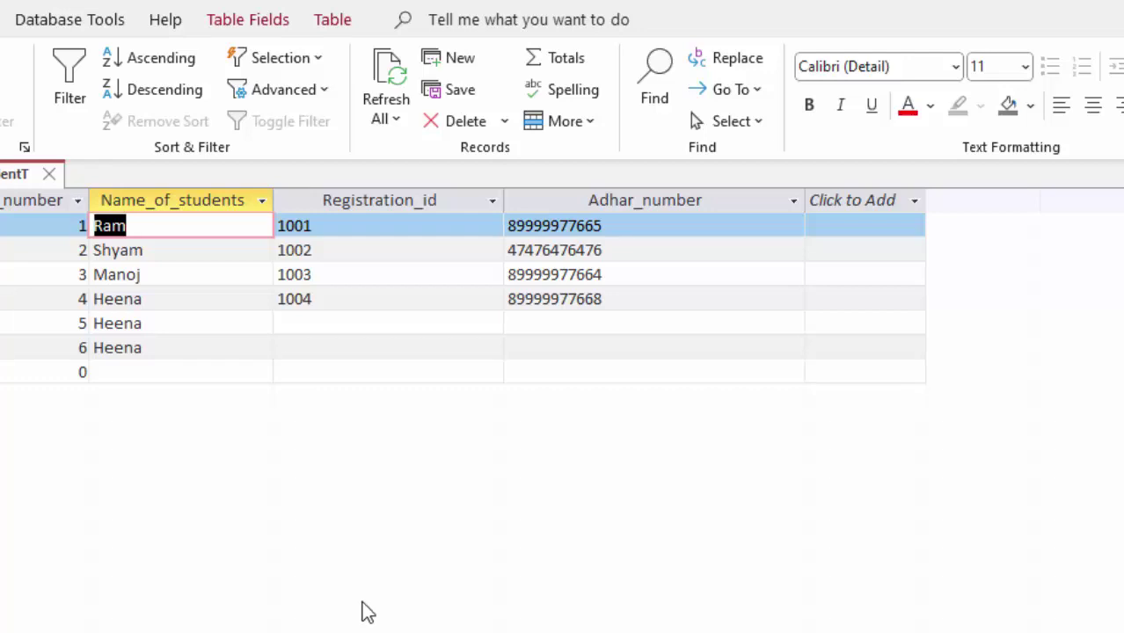
# Give row 5 Registration_id 1005 and fill in its Adhar number
pyautogui.press('F2')
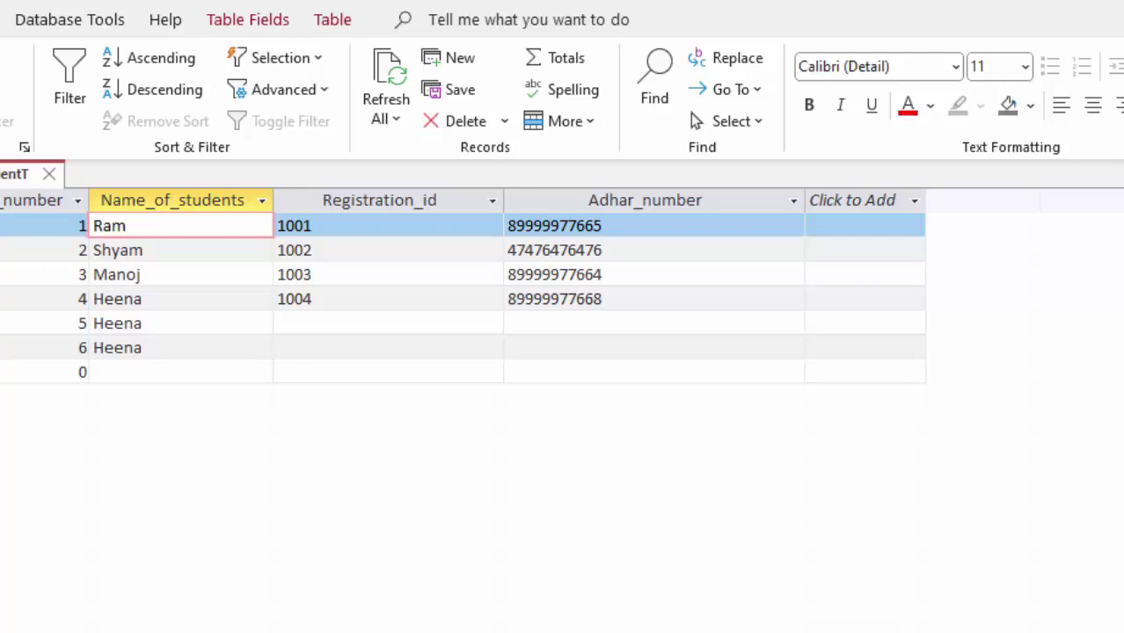
pyautogui.press('F2')
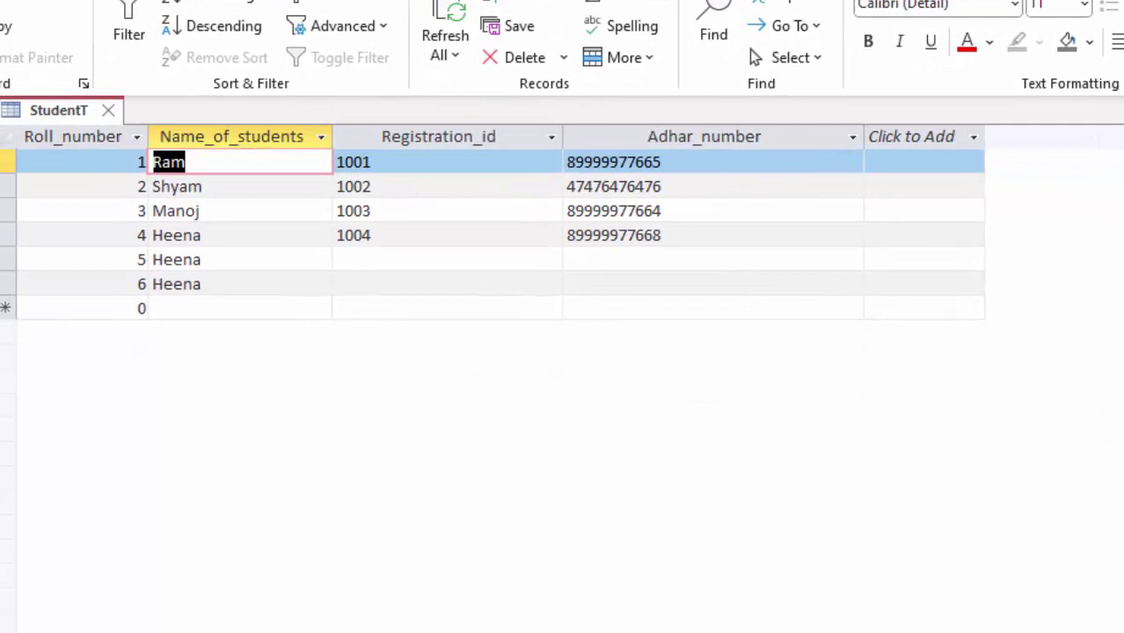
pyautogui.press('F10')
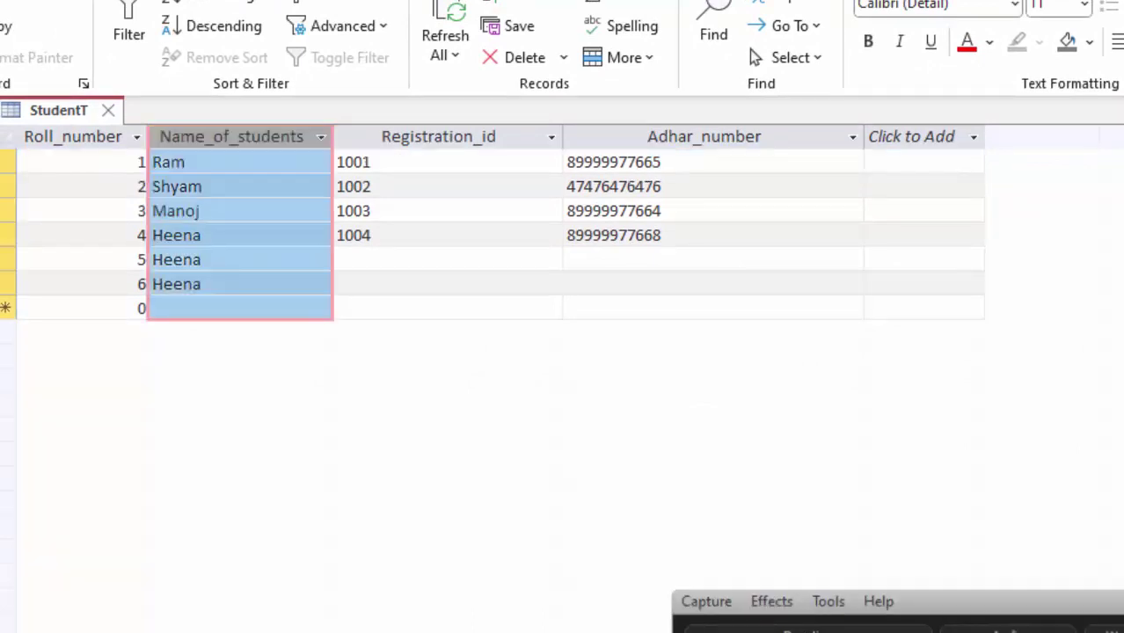
pyautogui.click(234, 299)
pyautogui.click(235, 289)
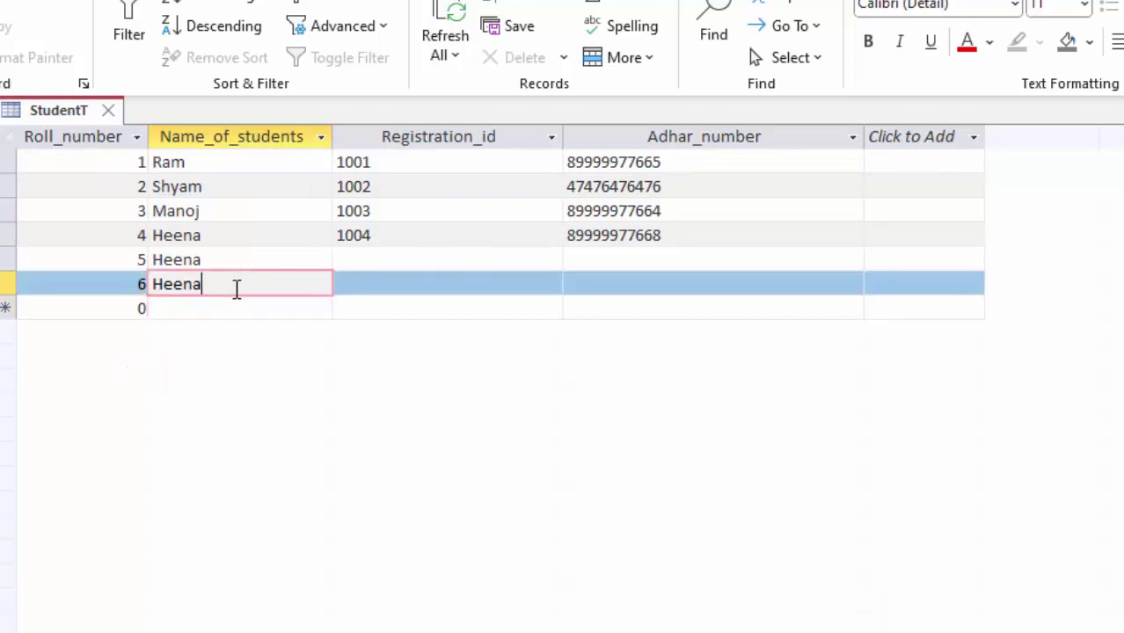
pyautogui.click(364, 255)
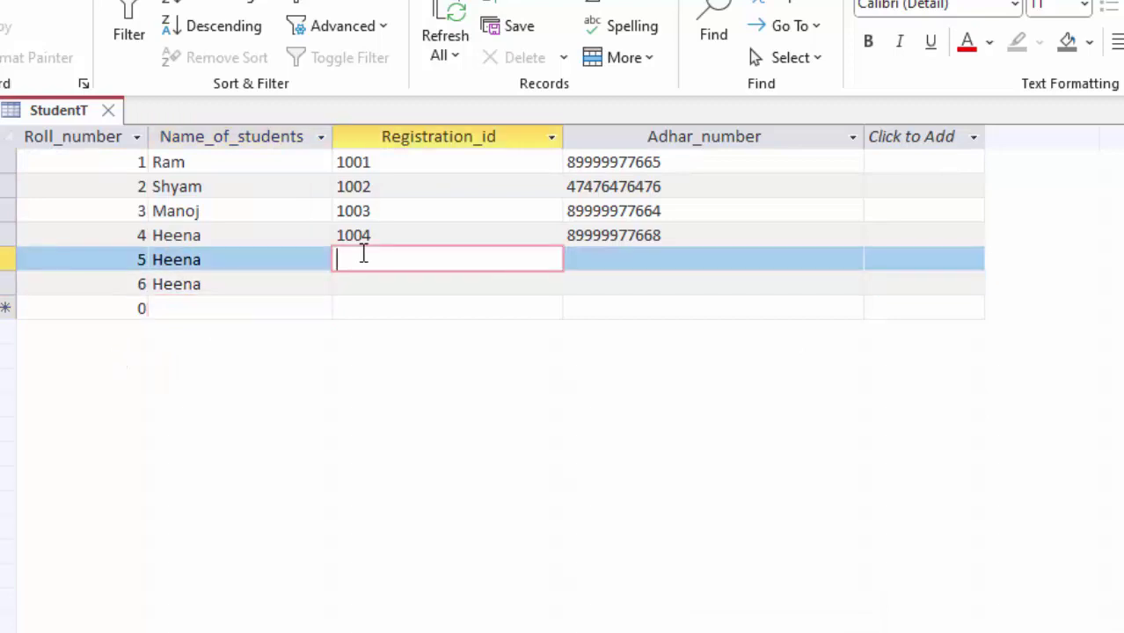
pyautogui.write('1005')
pyautogui.press('Tab')
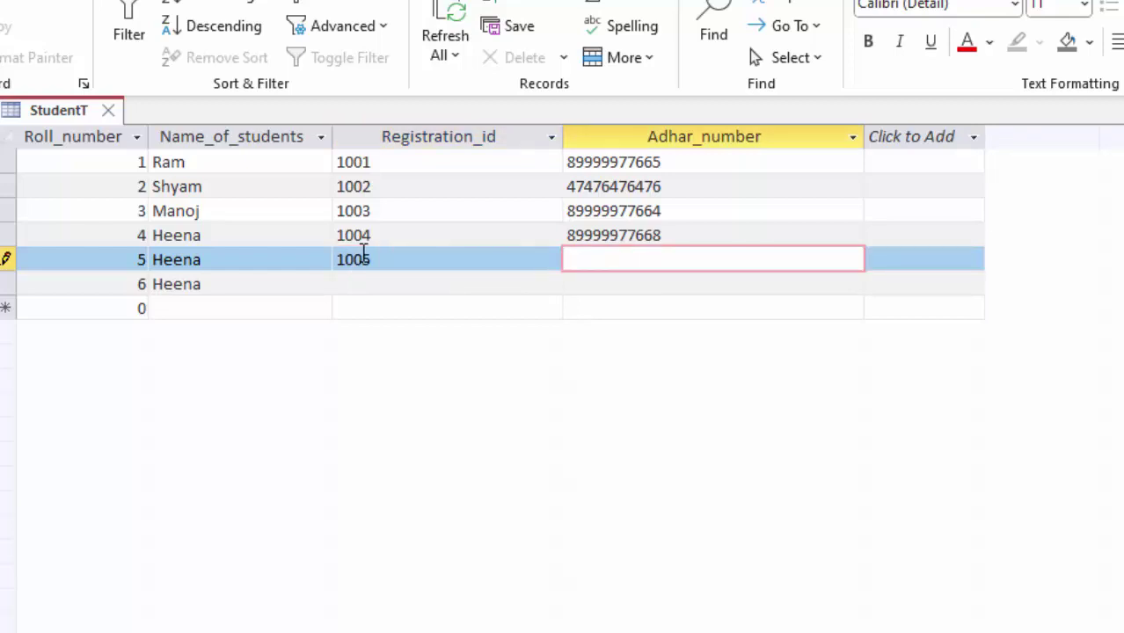
pyautogui.write('44764464')
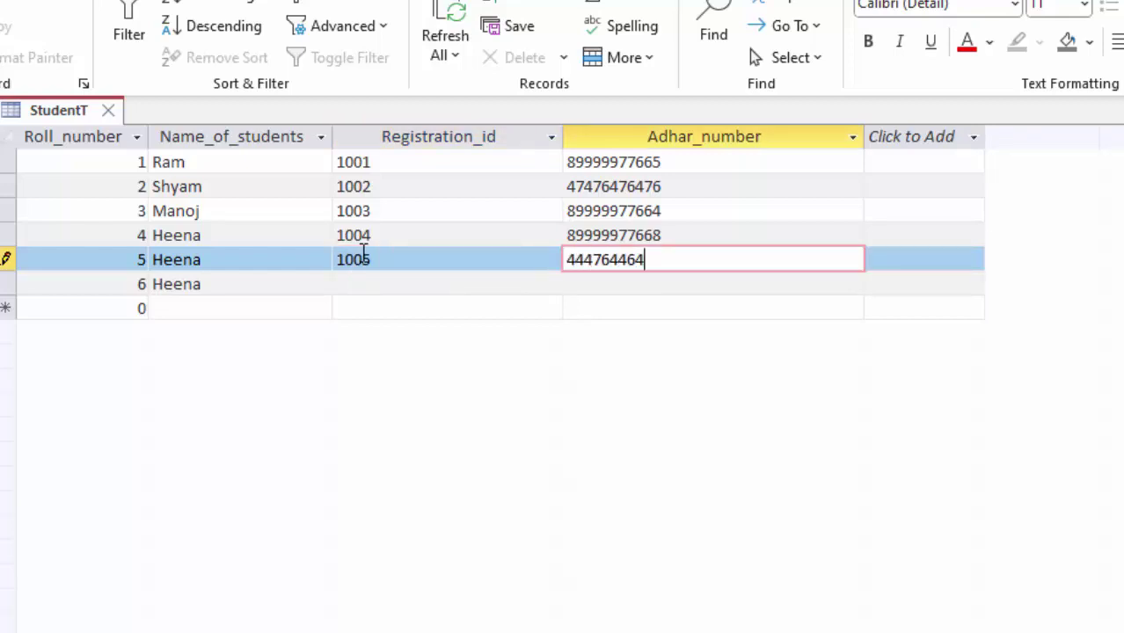
pyautogui.write('47')
pyautogui.press('Tab')
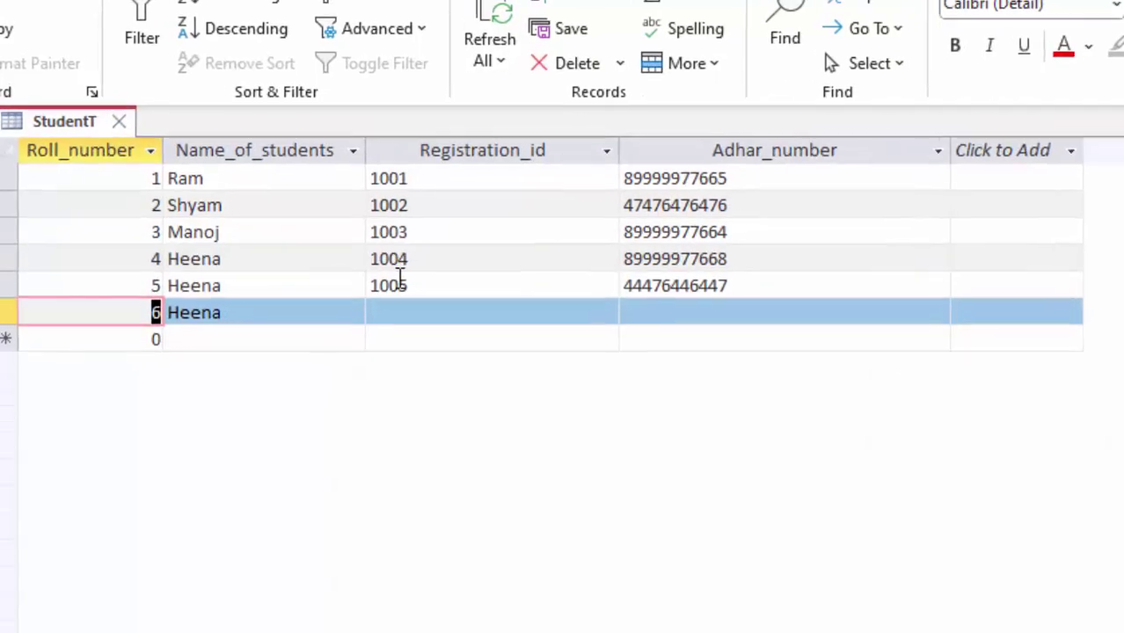
# Enter Registration_id 1006 and the Adhar number for row 6
pyautogui.press('Tab')
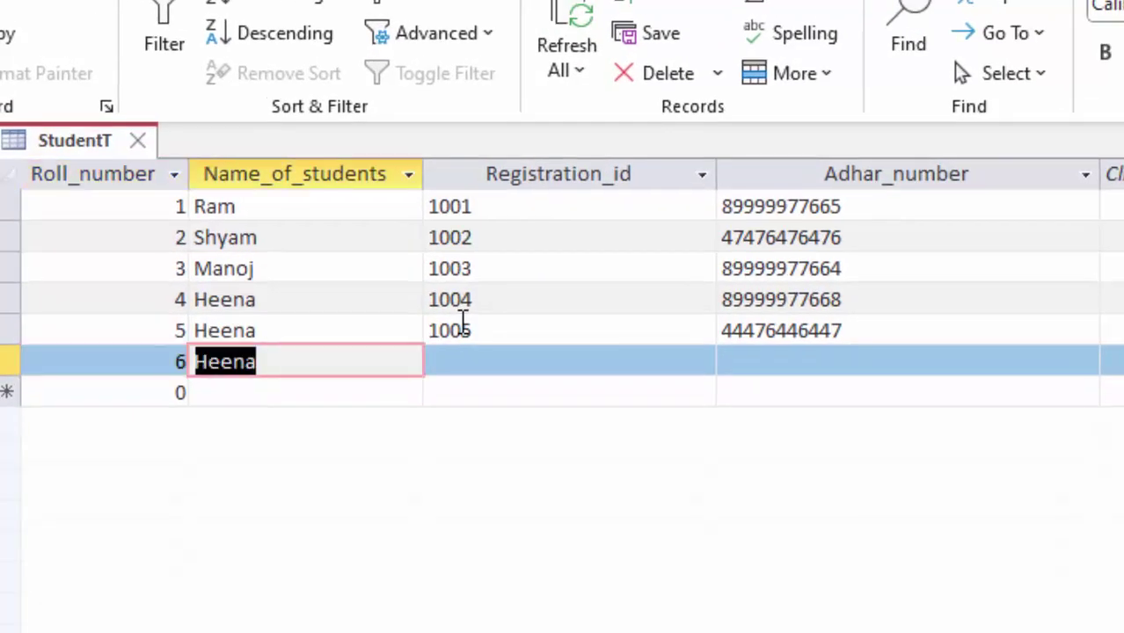
pyautogui.press('Tab')
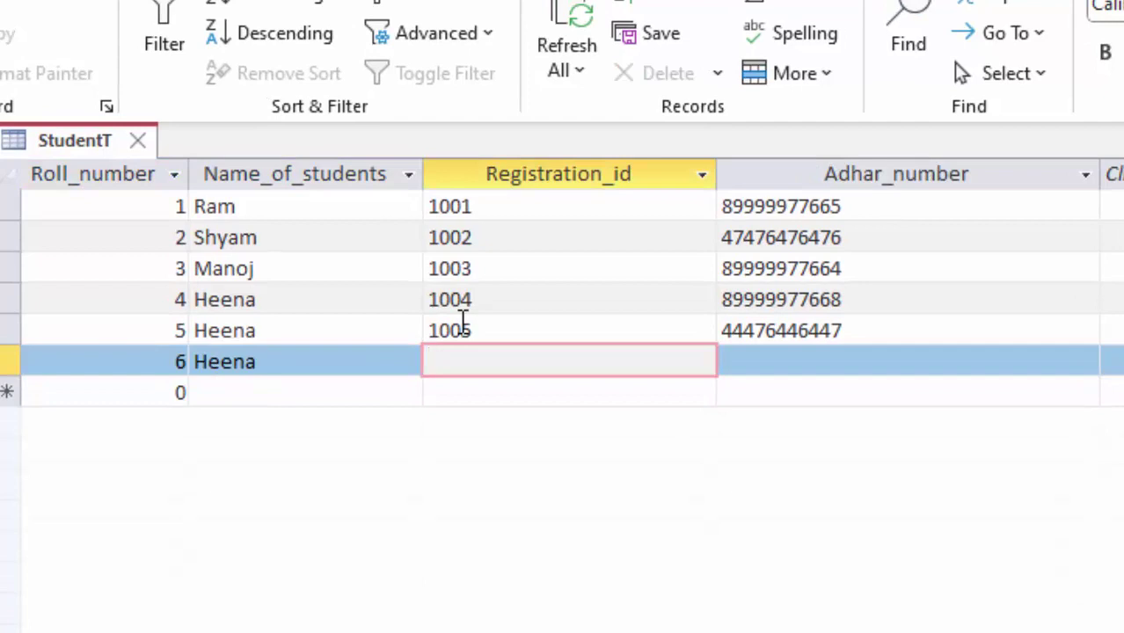
pyautogui.press('Tab')
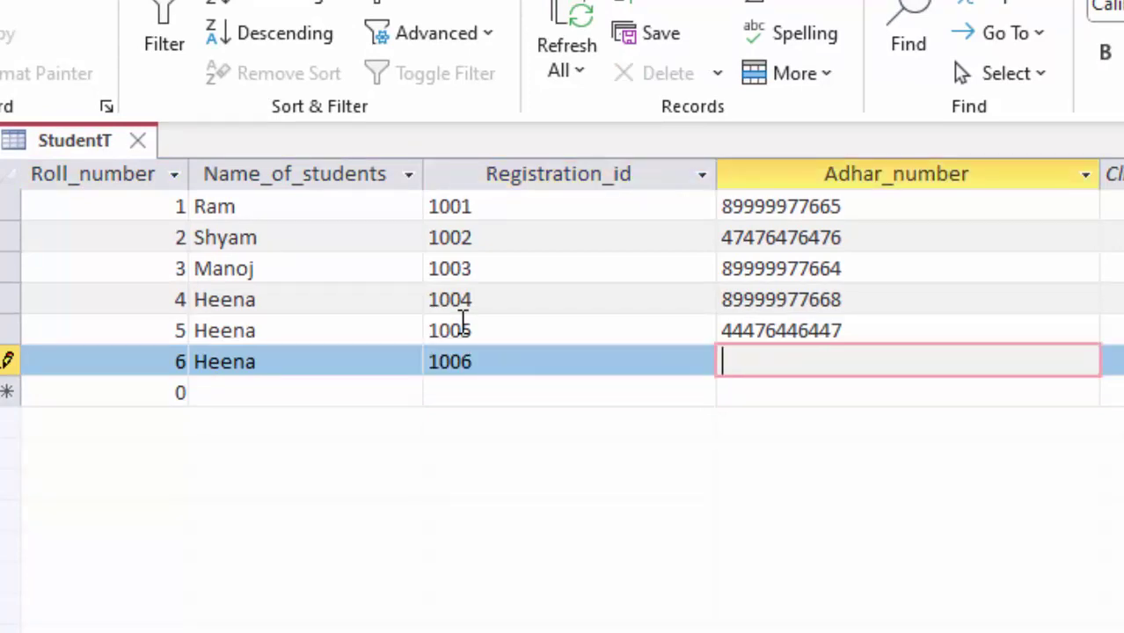
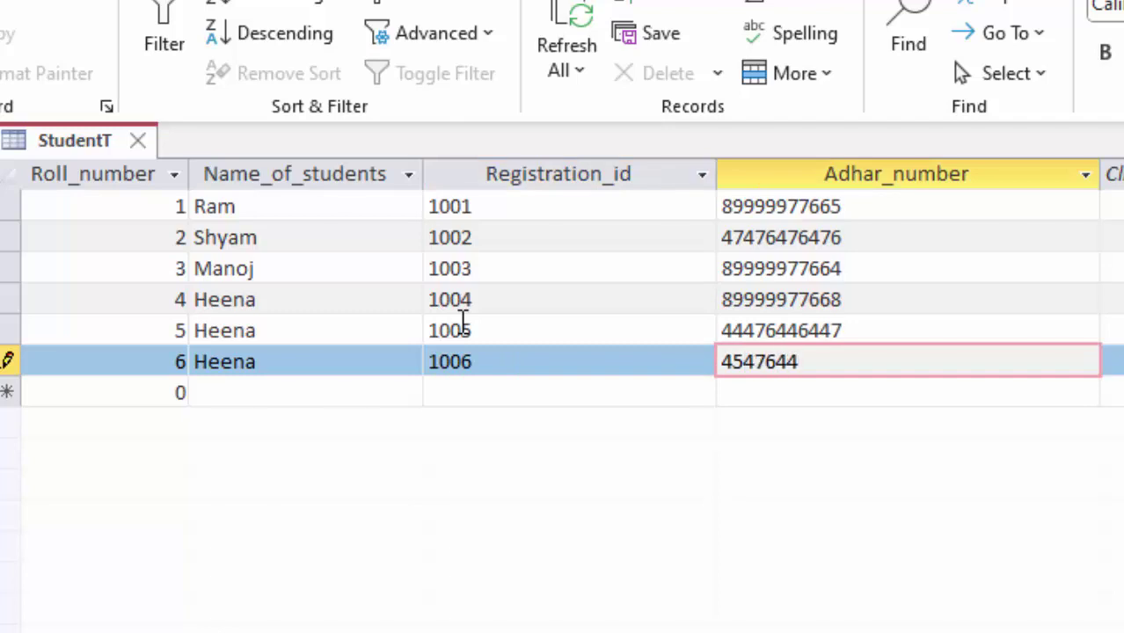
# Close StudentT and open registration Table in Design View
pyautogui.click(138, 143)
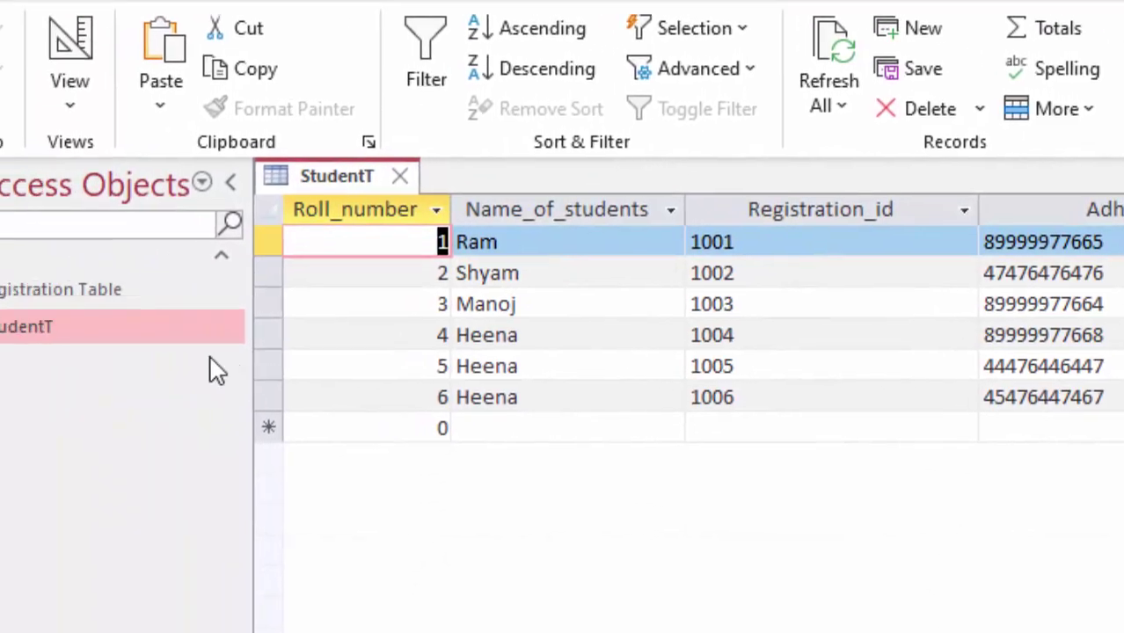
pyautogui.doubleClick(42, 293)
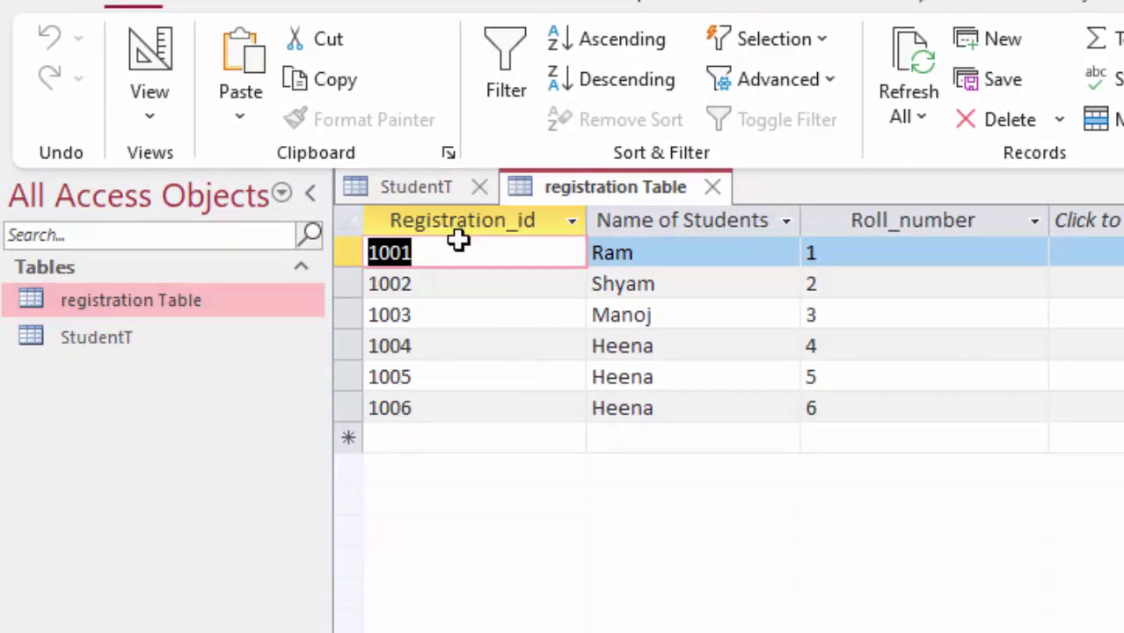
pyautogui.click(144, 309)
pyautogui.rightClick(146, 319)
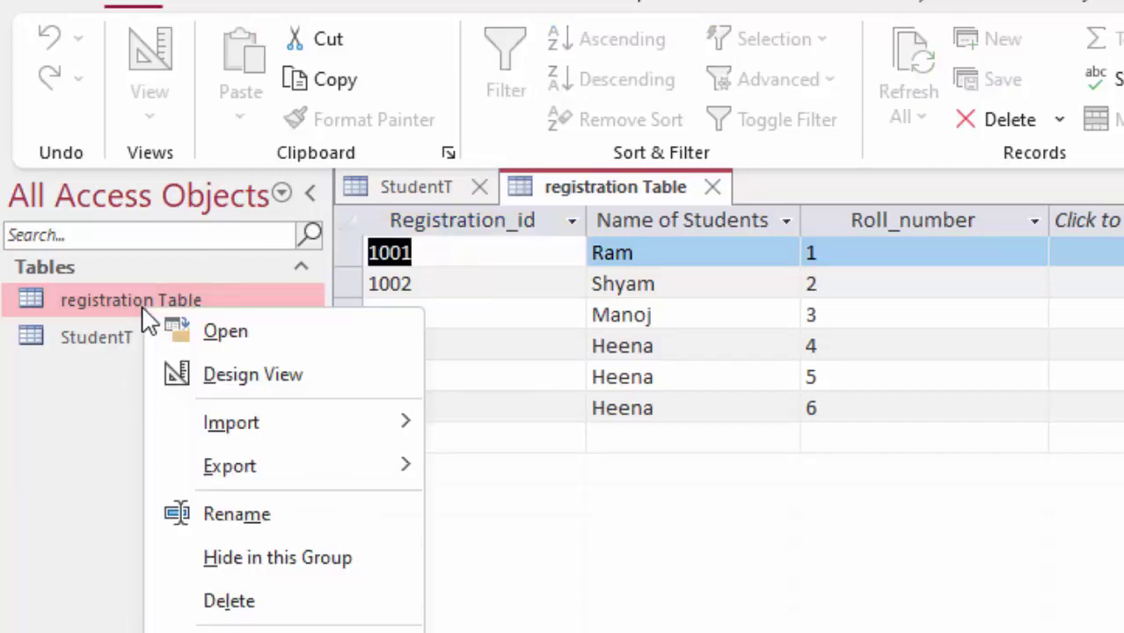
pyautogui.click(263, 392)
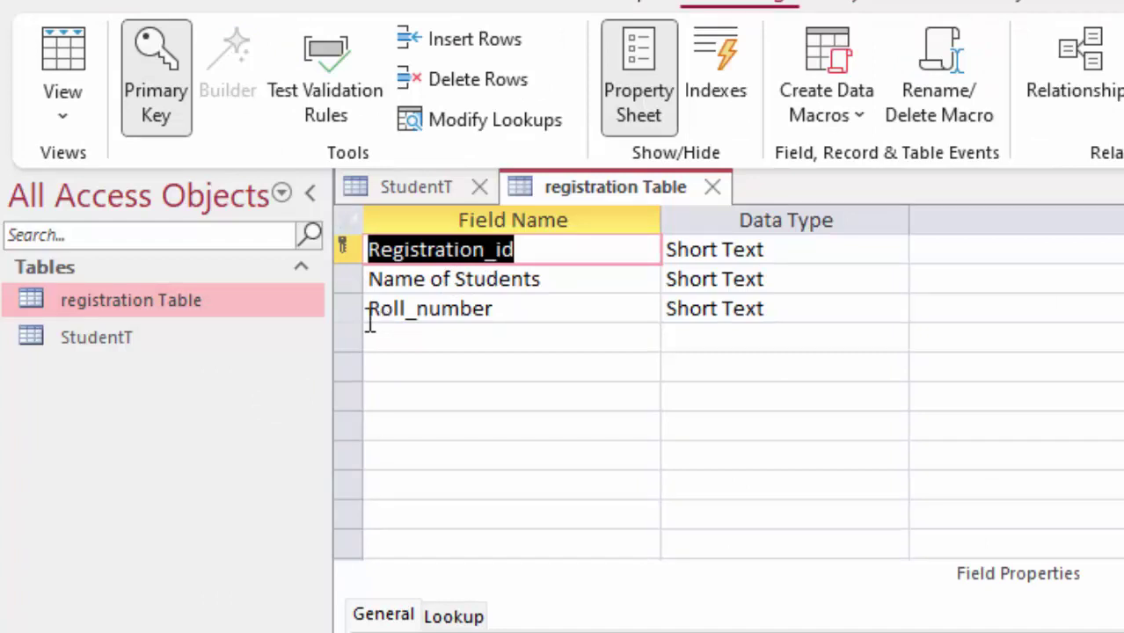
# Look over the Create and Database Tools commands, then close both table tabs
pyautogui.click(213, 5)
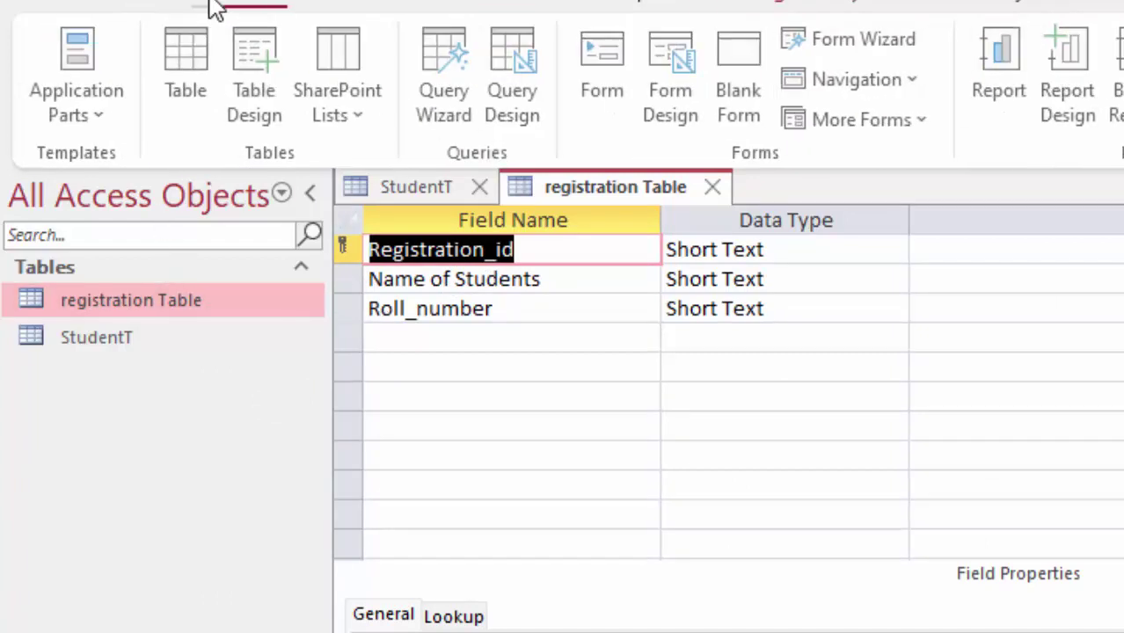
pyautogui.click(481, 7)
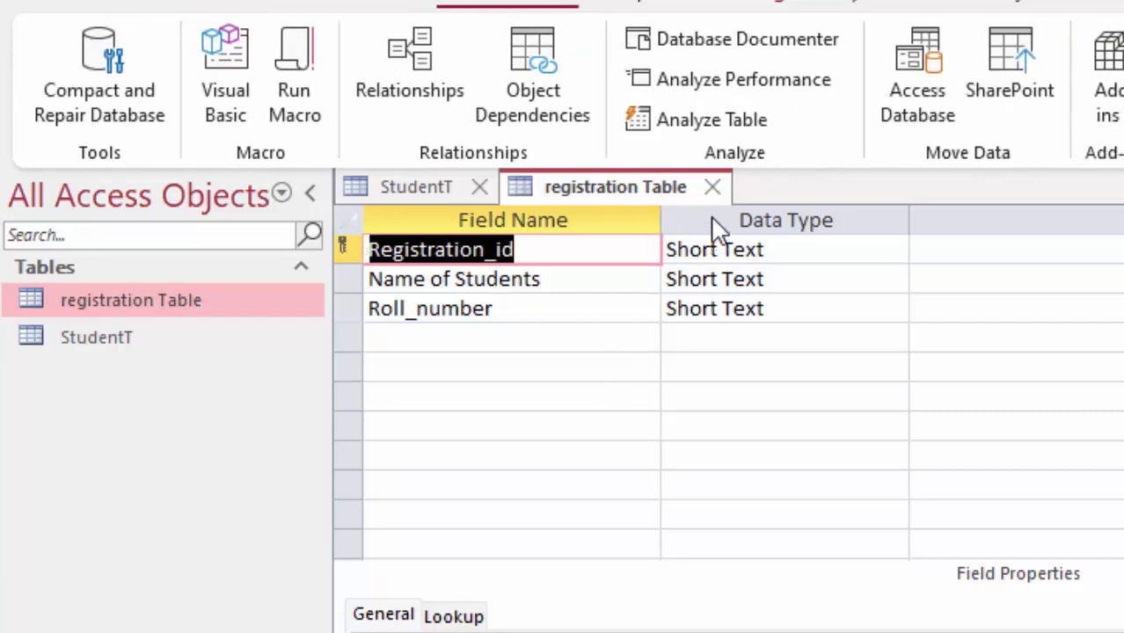
pyautogui.click(711, 188)
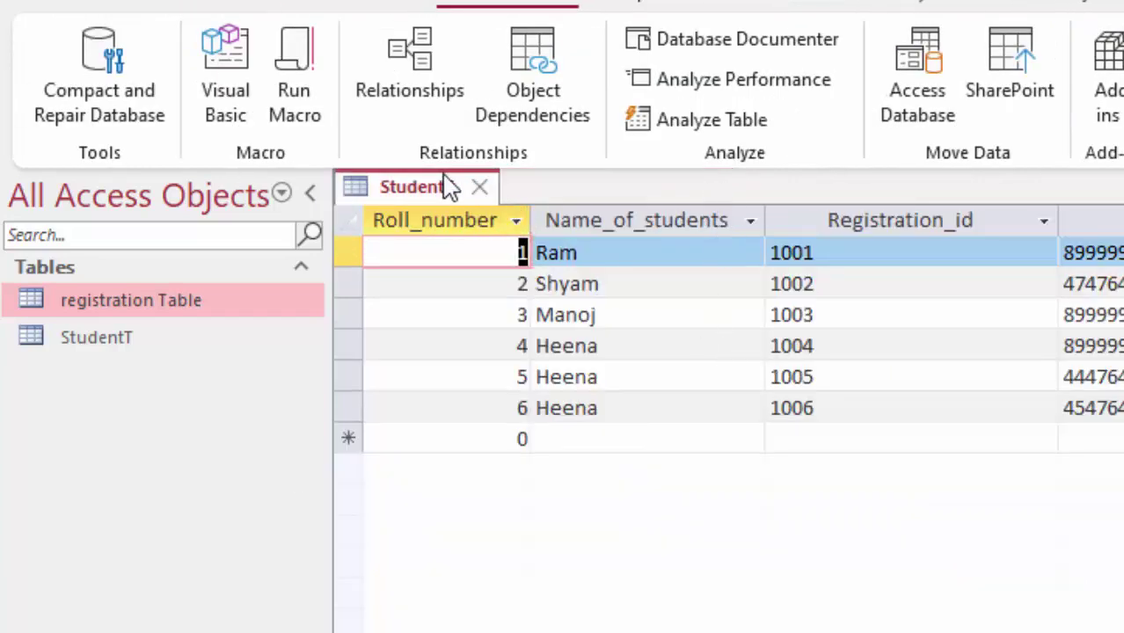
pyautogui.click(481, 189)
pyautogui.click(434, 76)
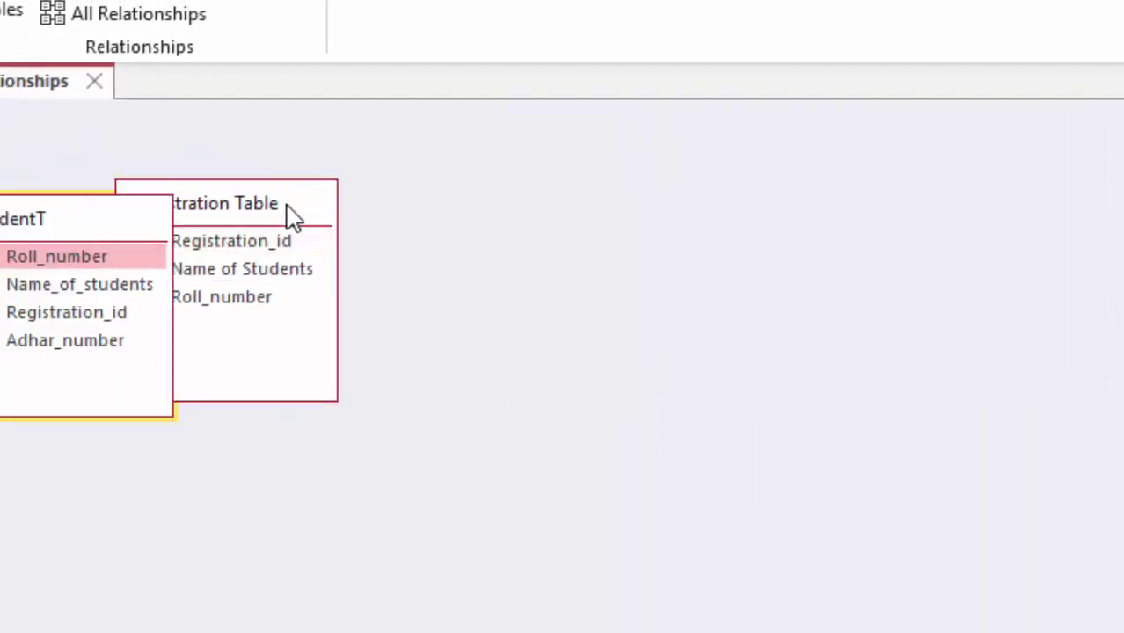
pyautogui.moveTo(312, 210)
pyautogui.mouseDown()
pyautogui.moveTo(634, 237)
pyautogui.moveTo(498, 276)
pyautogui.mouseUp()
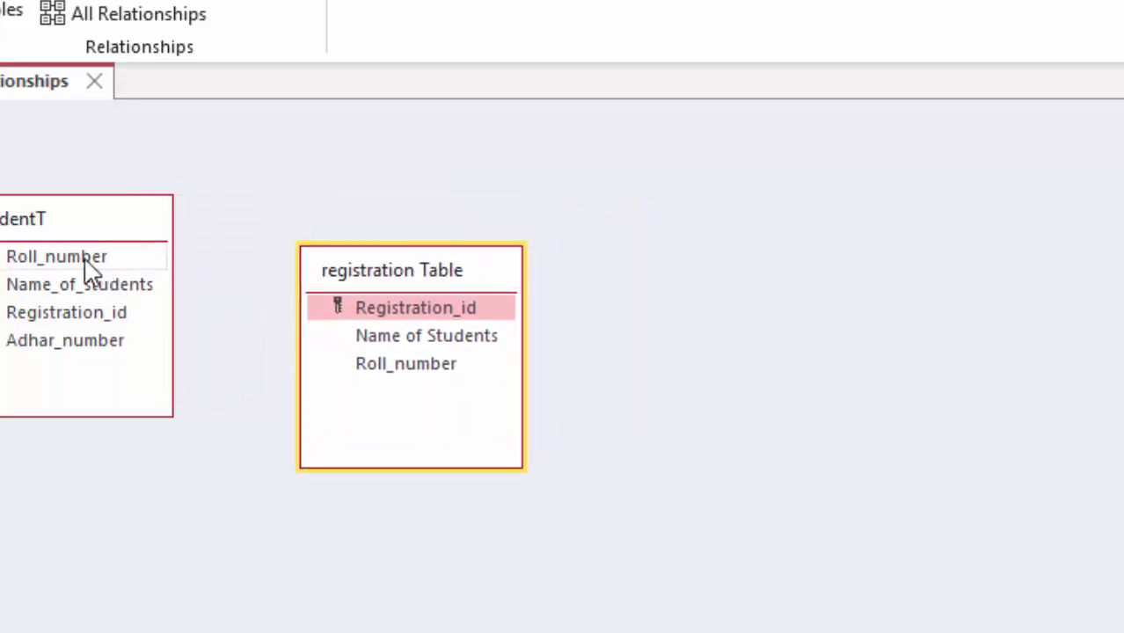
pyautogui.moveTo(84, 257)
pyautogui.mouseDown()
pyautogui.moveTo(423, 379)
pyautogui.moveTo(459, 373)
pyautogui.mouseUp()
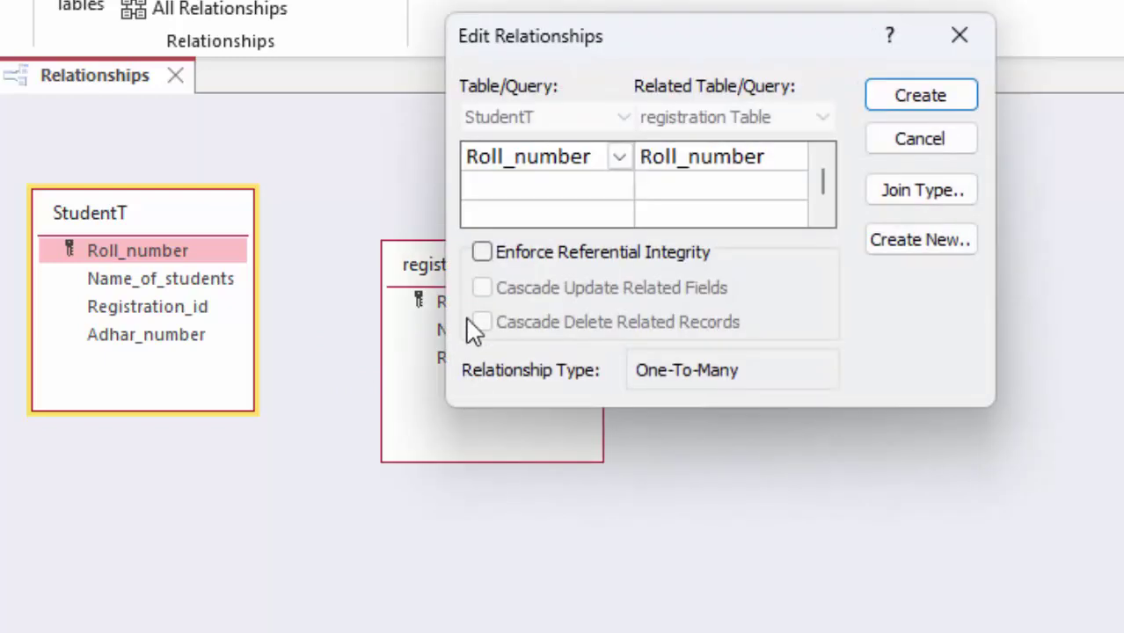
pyautogui.click(528, 255)
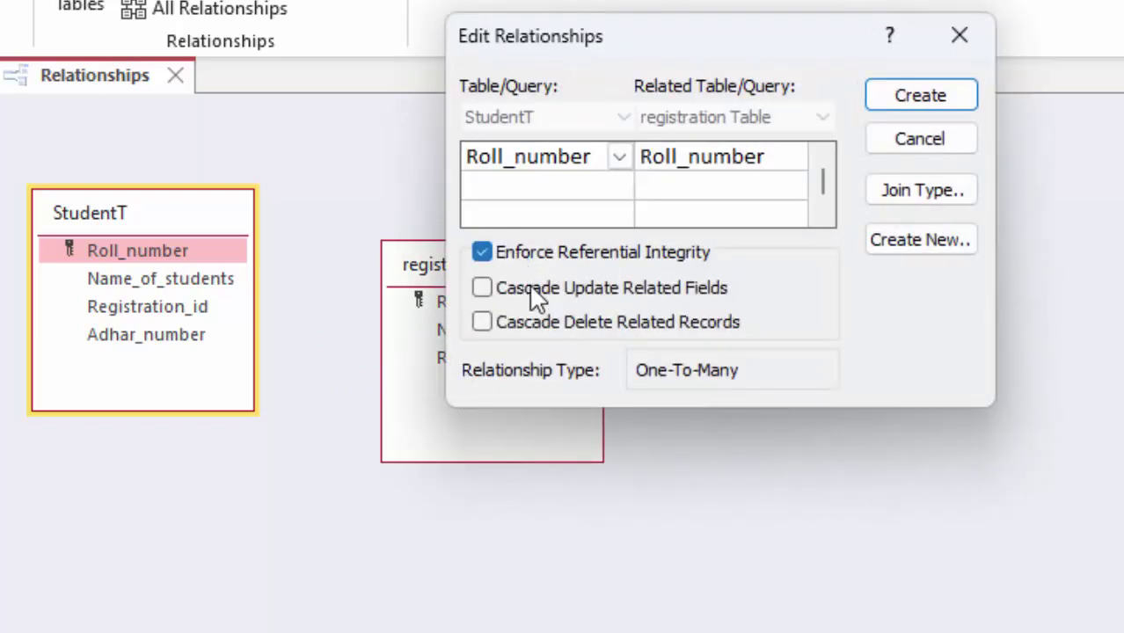
pyautogui.click(532, 290)
pyautogui.click(550, 326)
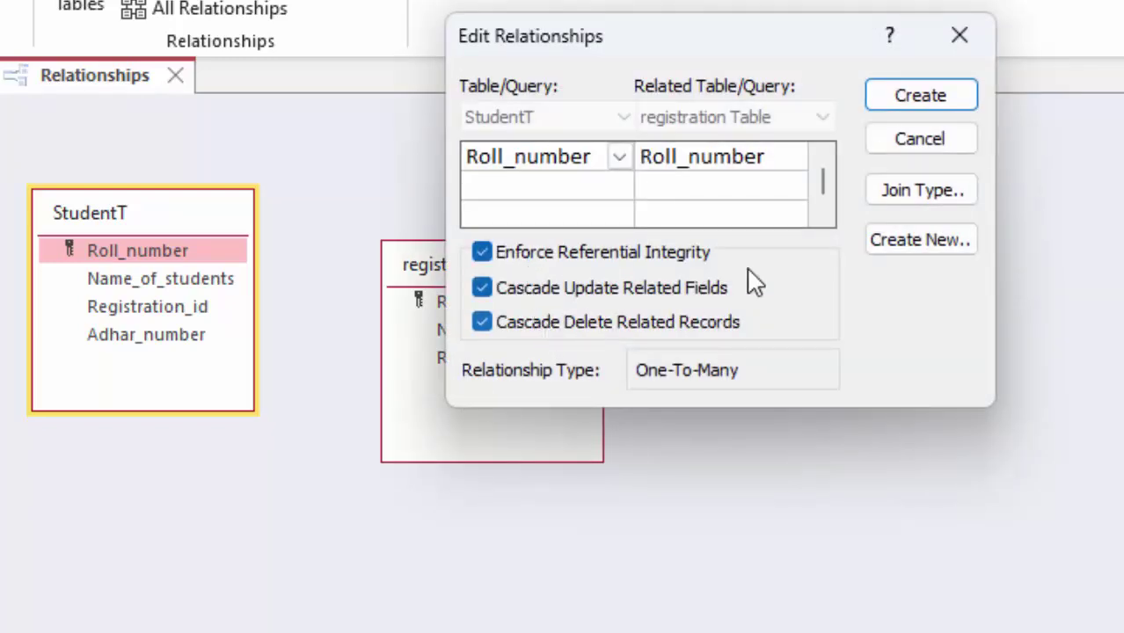
pyautogui.click(924, 99)
pyautogui.click(626, 436)
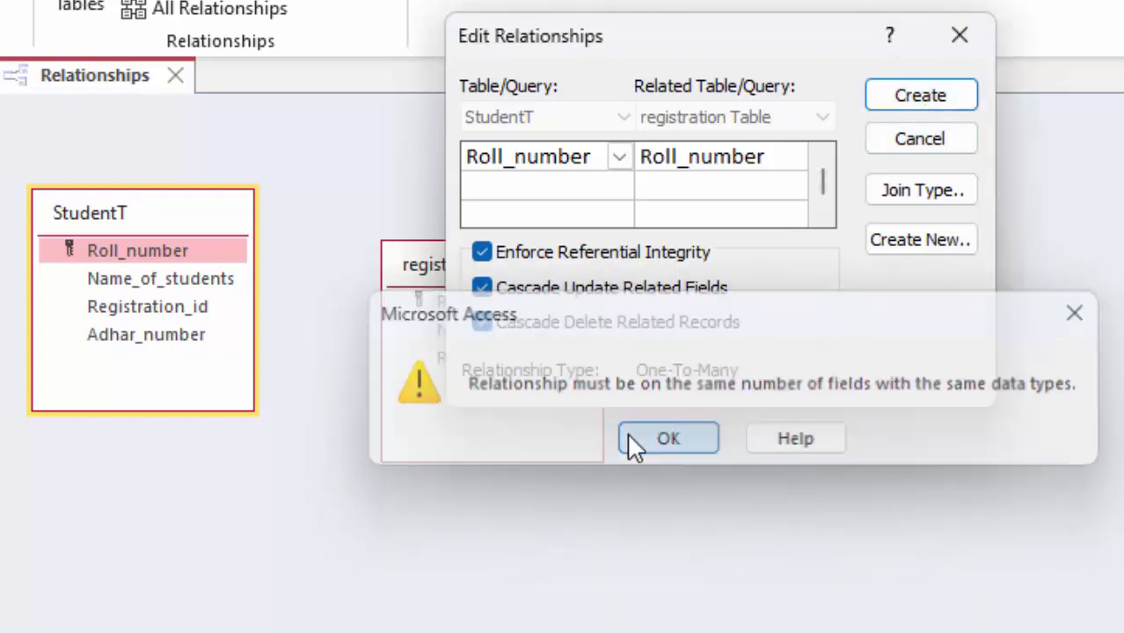
pyautogui.click(906, 99)
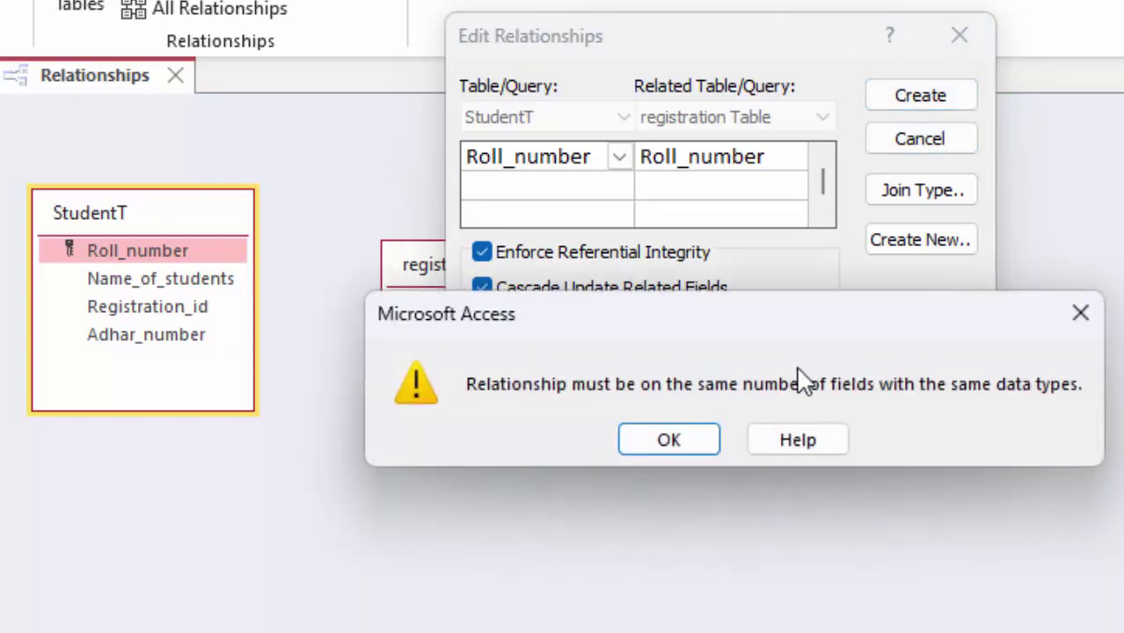
pyautogui.click(669, 440)
pyautogui.click(966, 38)
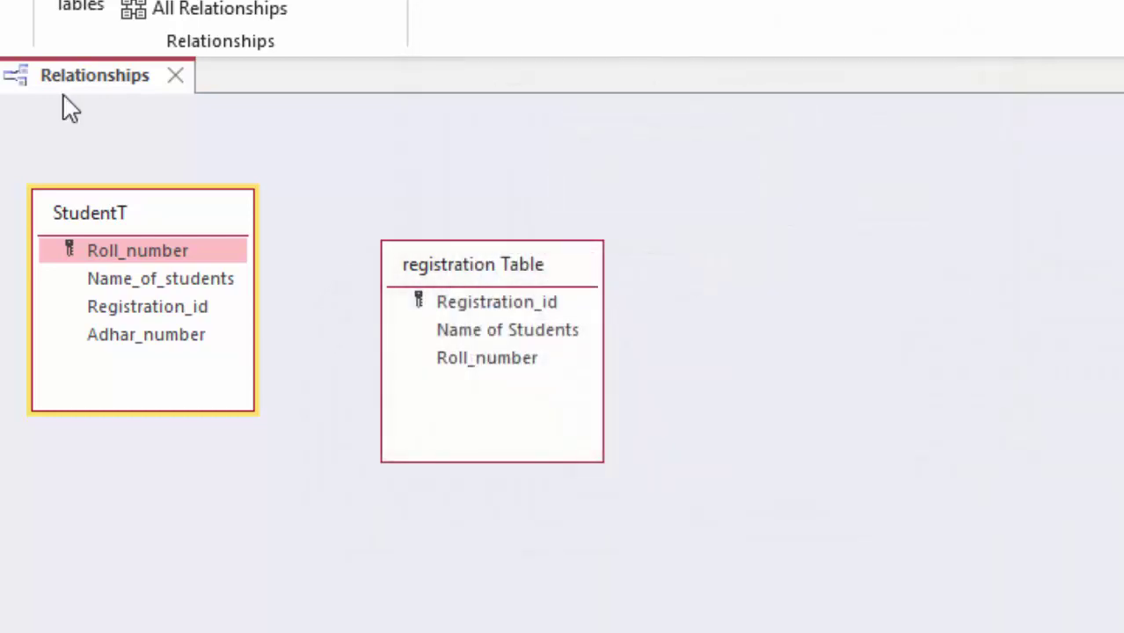
pyautogui.click(439, 361)
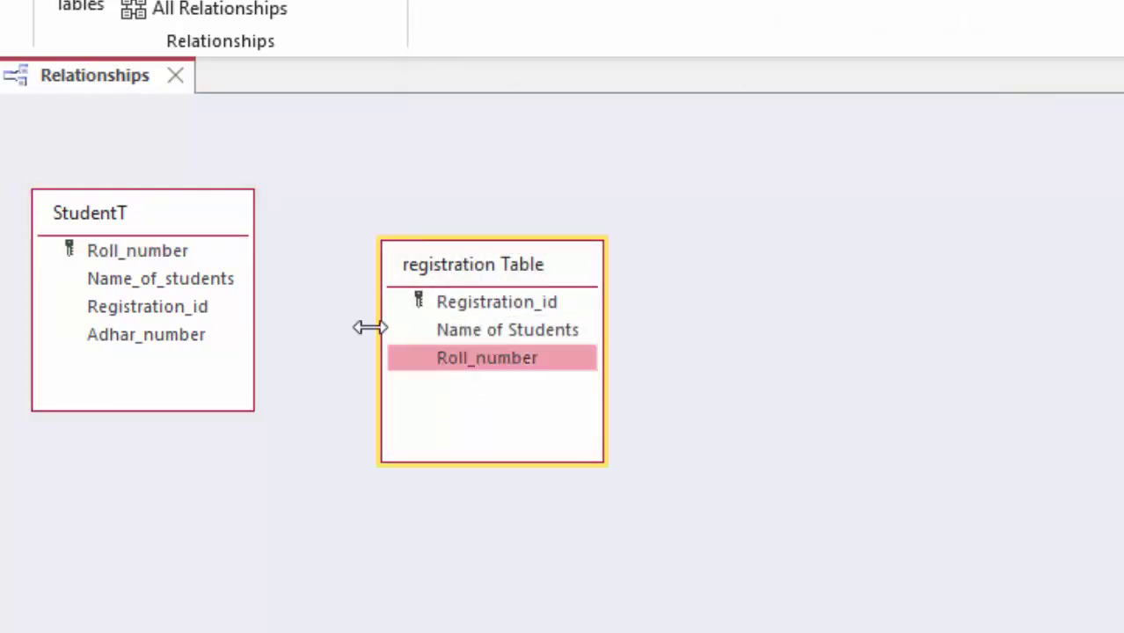
pyautogui.click(169, 261)
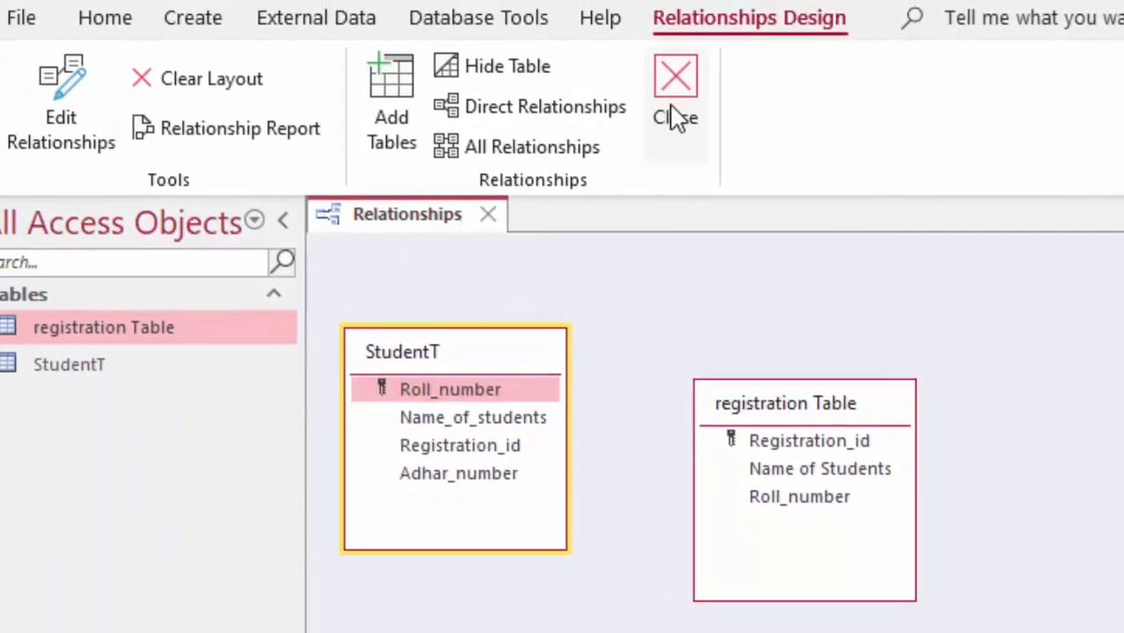
# Close Relationships without saving the layout and open StudentT in Design View
pyautogui.click(674, 112)
pyautogui.click(1047, 579)
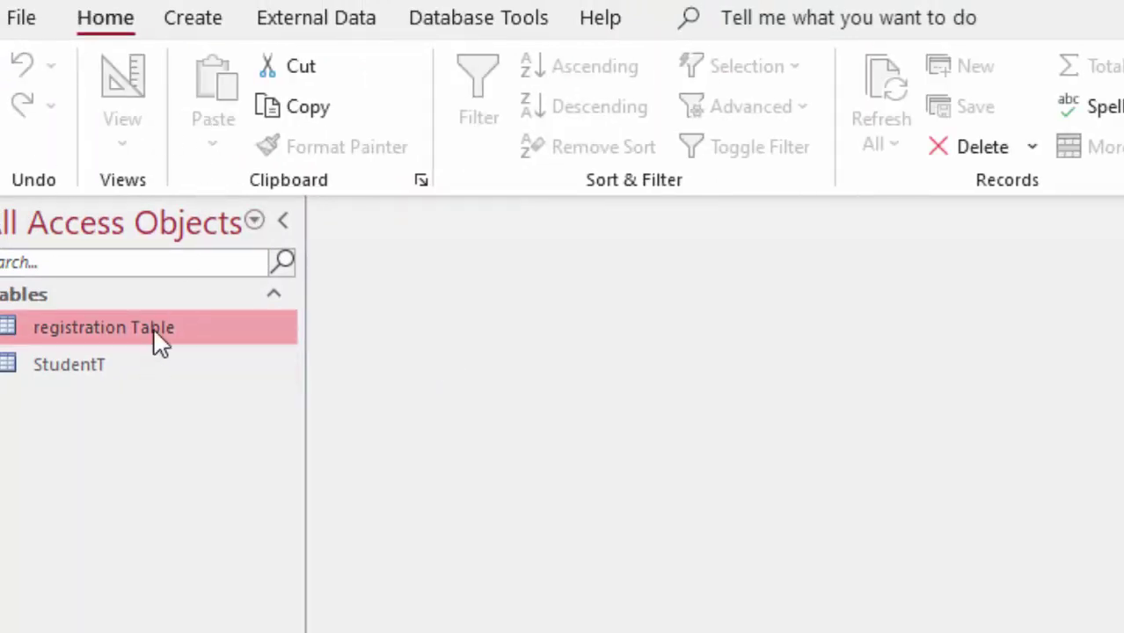
pyautogui.rightClick(134, 365)
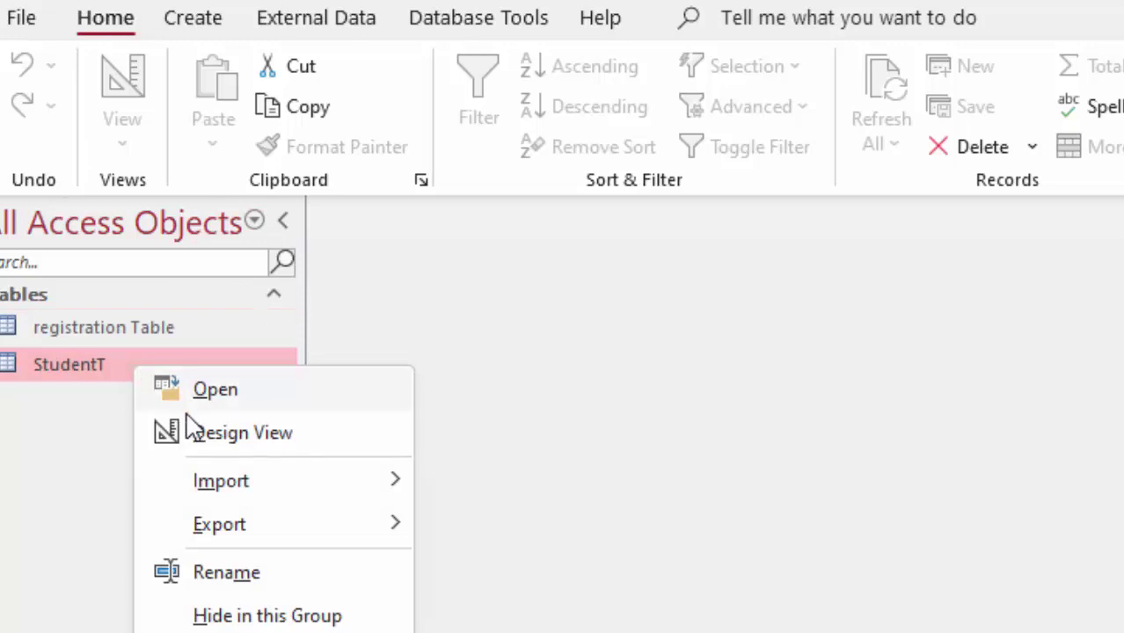
pyautogui.click(195, 432)
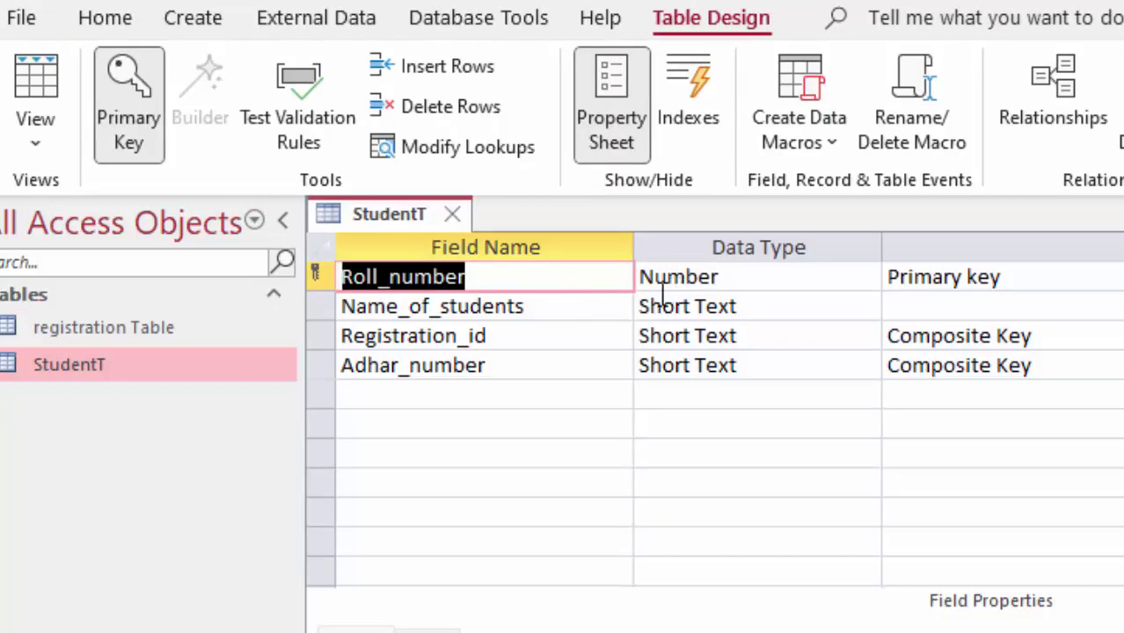
# In registration Table's design, change Roll_number's Data Type to Number
pyautogui.click(171, 340)
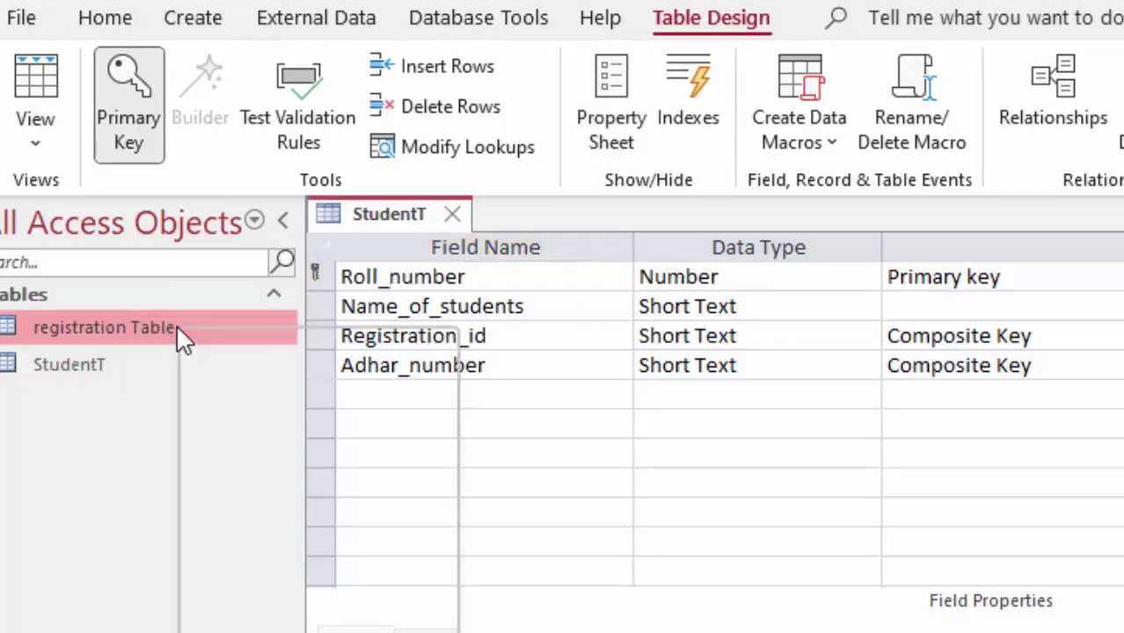
pyautogui.rightClick(182, 338)
pyautogui.click(244, 396)
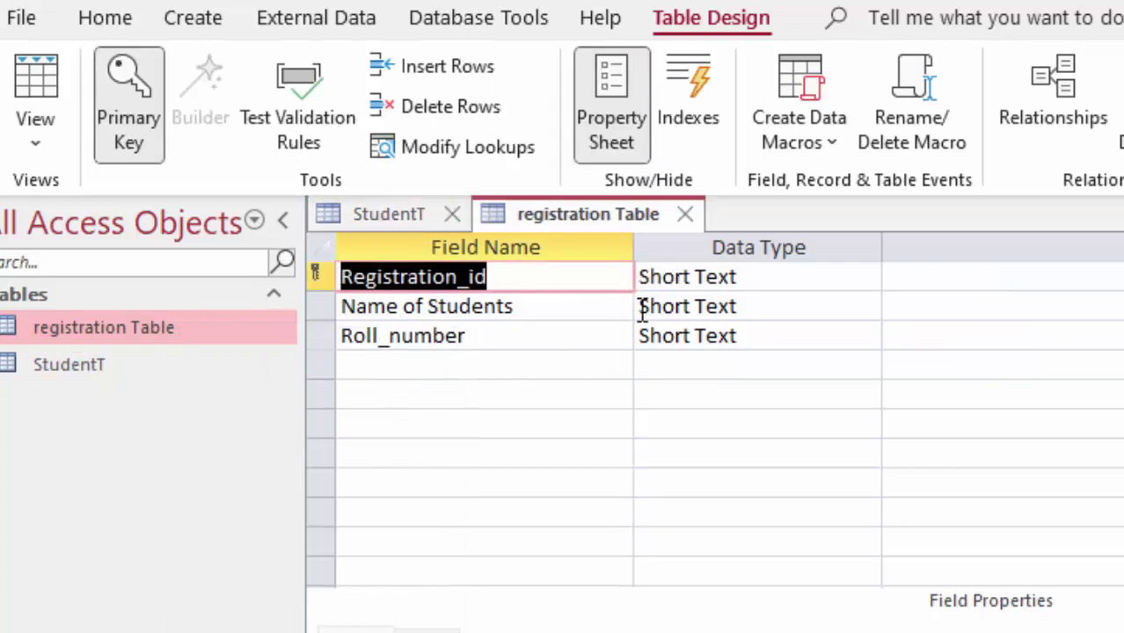
pyautogui.click(748, 336)
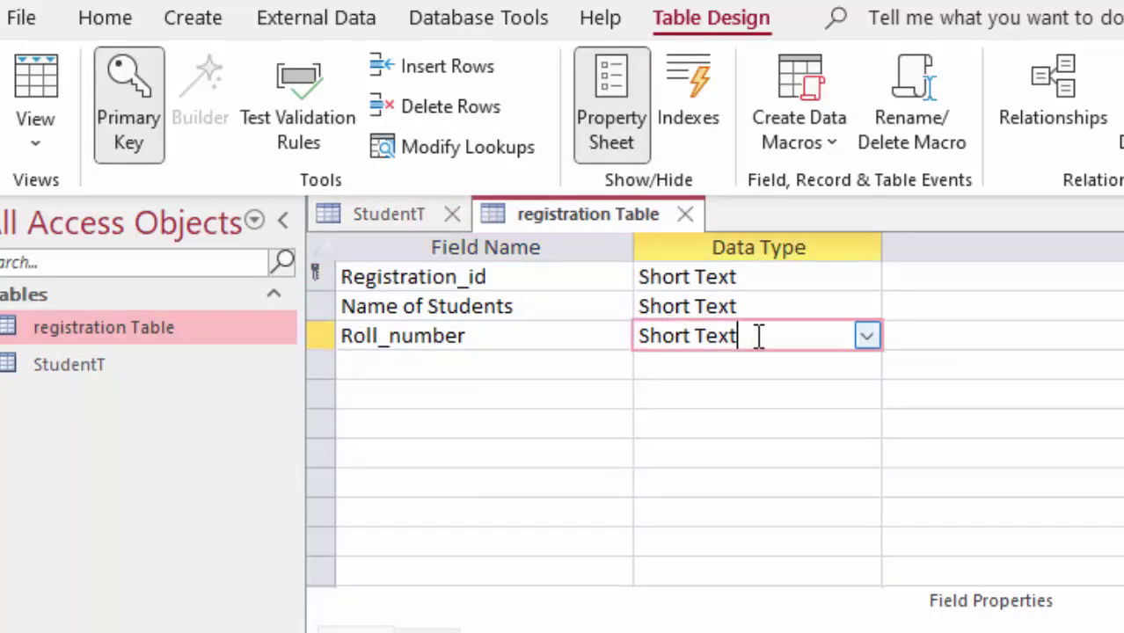
pyautogui.click(866, 336)
pyautogui.click(800, 422)
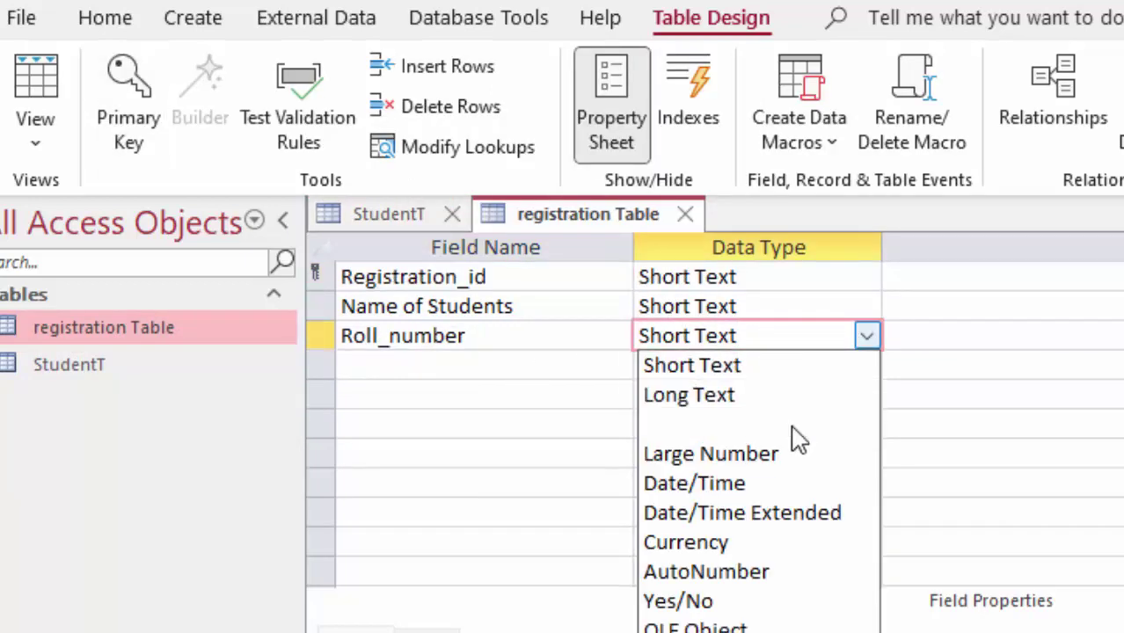
# Save the design change despite the data-loss warning and close both table tabs
pyautogui.click(33, 101)
pyautogui.click(959, 601)
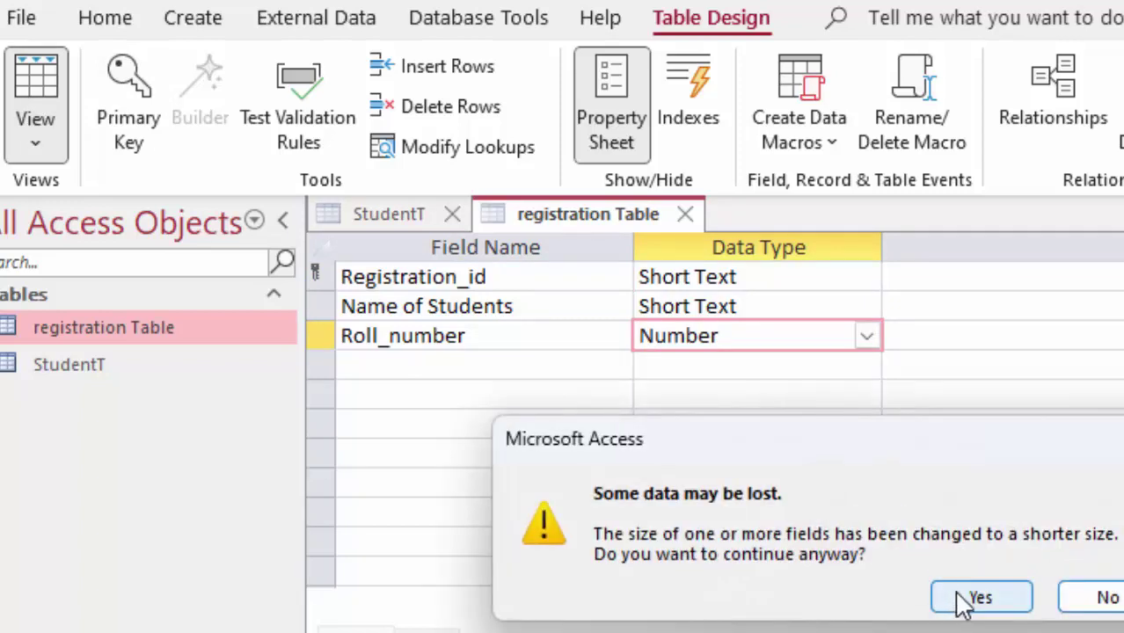
pyautogui.click(984, 602)
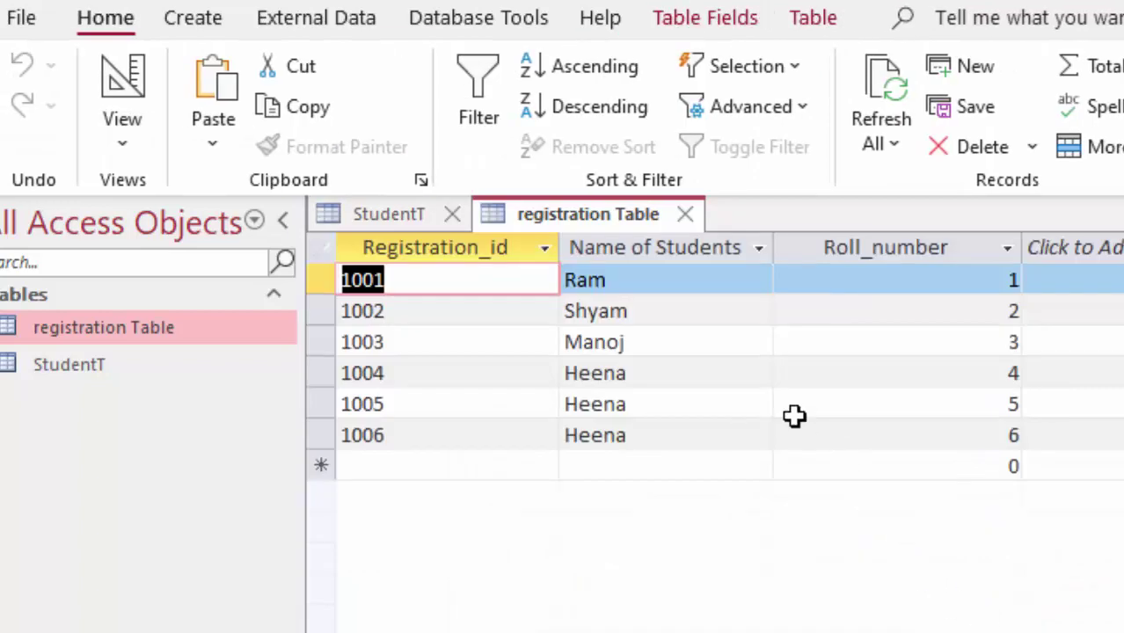
pyautogui.click(201, 17)
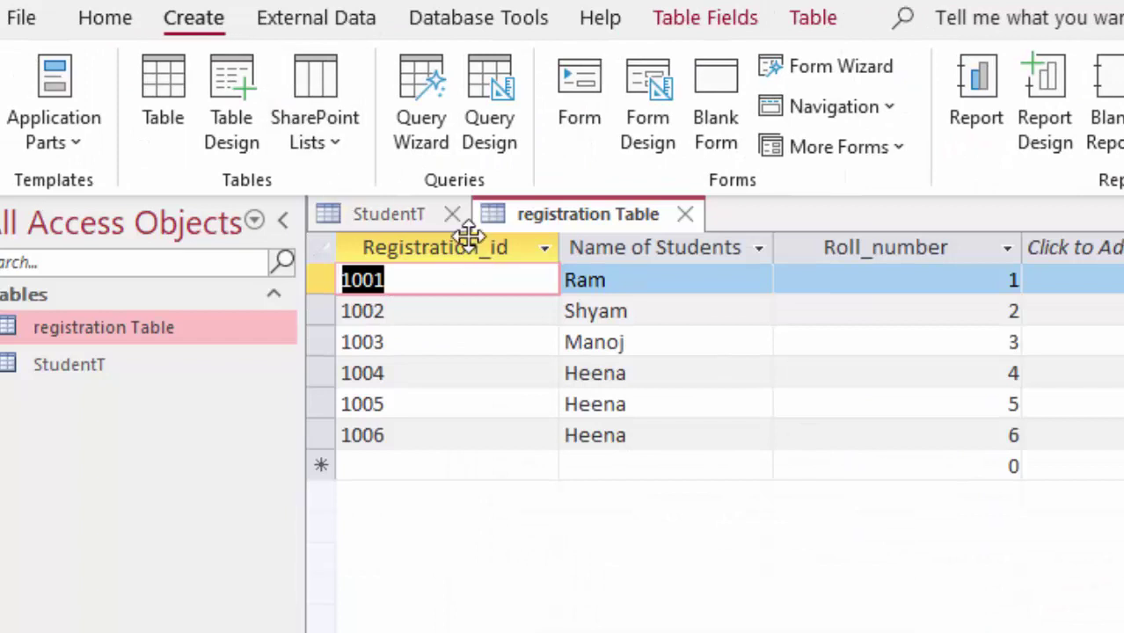
pyautogui.click(452, 214)
pyautogui.click(520, 214)
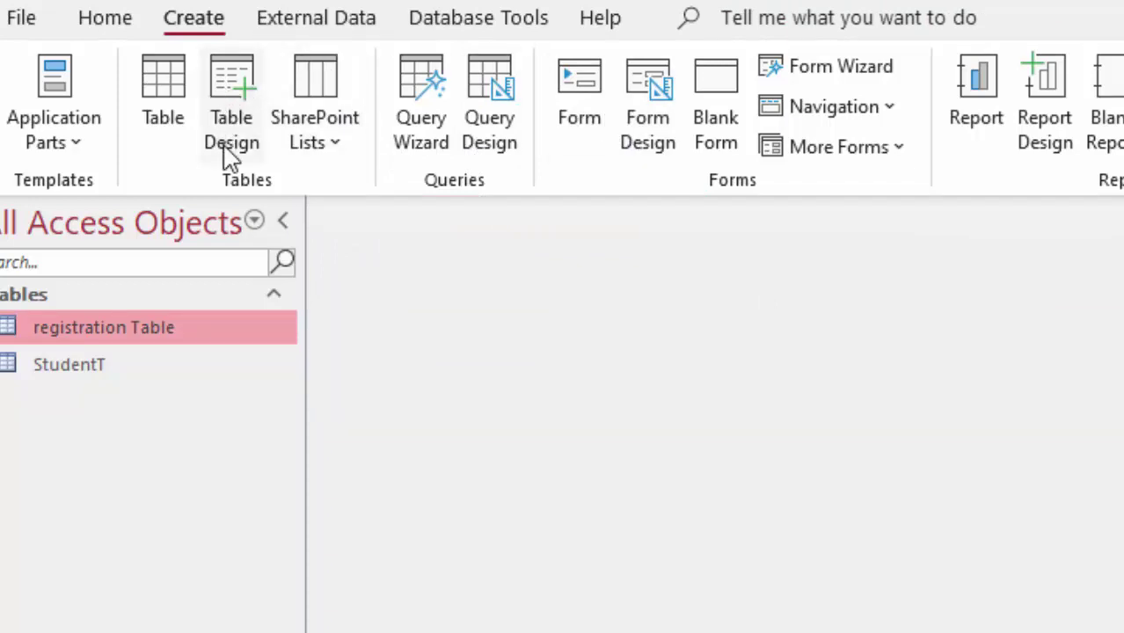
# Open the Relationships window and add StudentT and registration Table to the layout
pyautogui.click(369, 19)
pyautogui.click(449, 22)
pyautogui.click(414, 123)
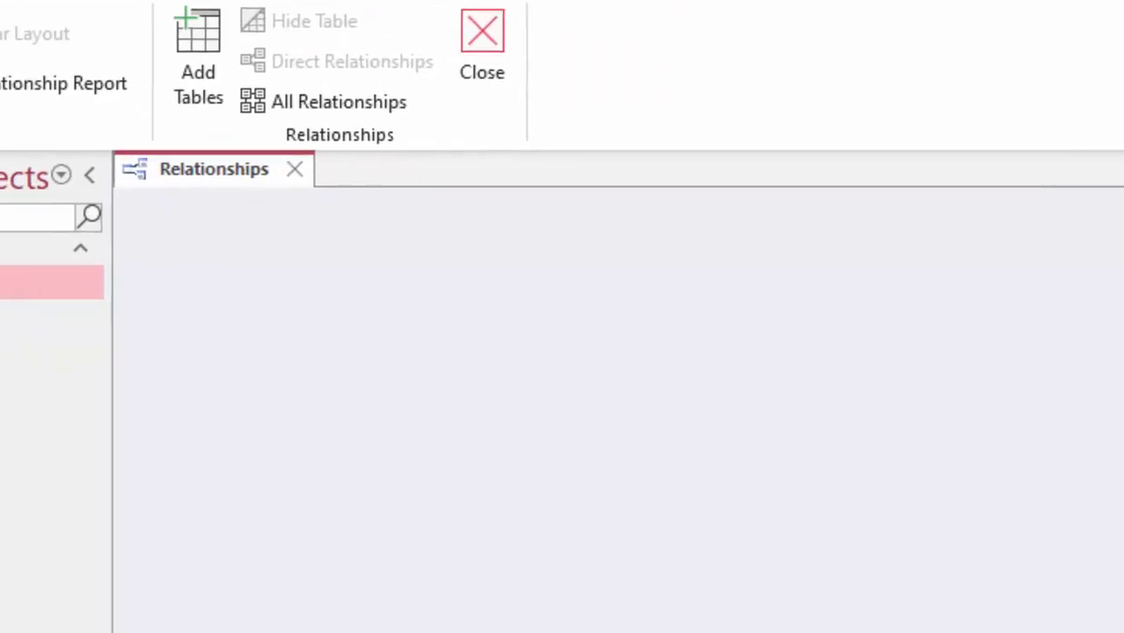
pyautogui.moveTo(1060, 287); pyautogui.dragTo(8, 193)
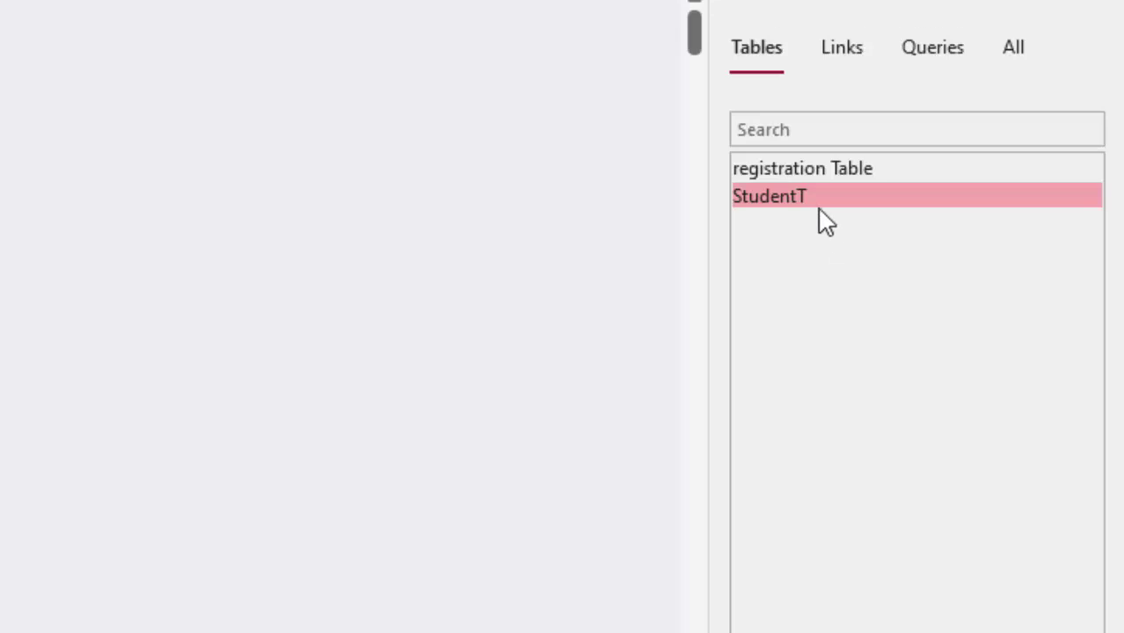
pyautogui.moveTo(818, 168)
pyautogui.mouseDown()
pyautogui.moveTo(739, 167)
pyautogui.moveTo(491, 113)
pyautogui.mouseUp()
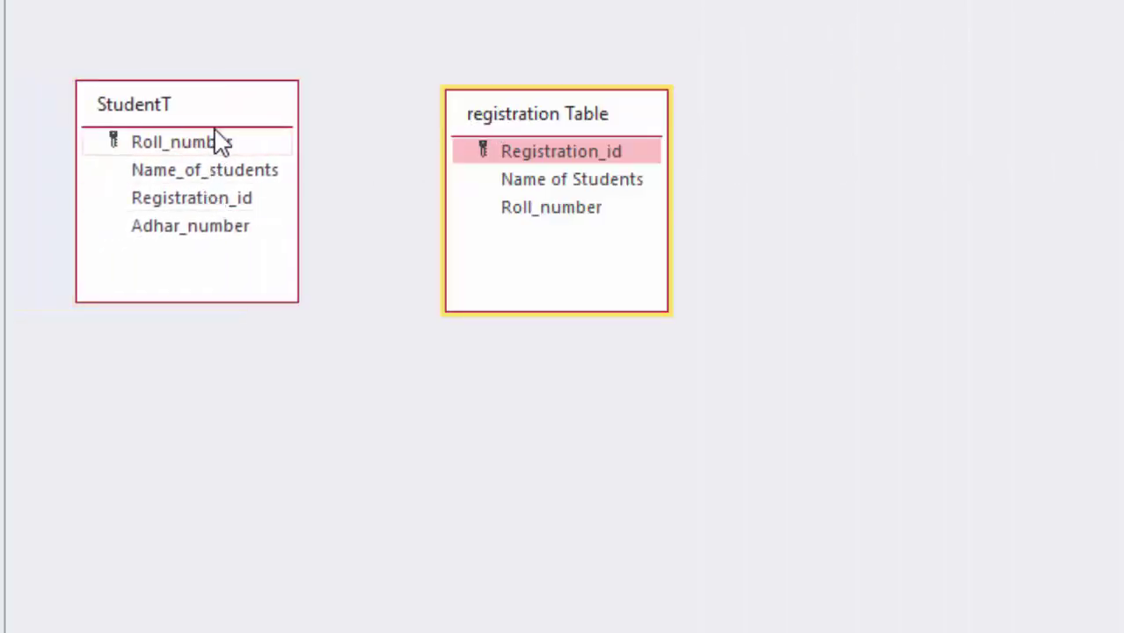
# Link Roll_number from StudentT to registration Table with enforced integrity and cascading updates and deletes
pyautogui.moveTo(217, 143)
pyautogui.mouseDown()
pyautogui.moveTo(588, 316)
pyautogui.moveTo(570, 294)
pyautogui.mouseUp()
pyautogui.click(535, 208)
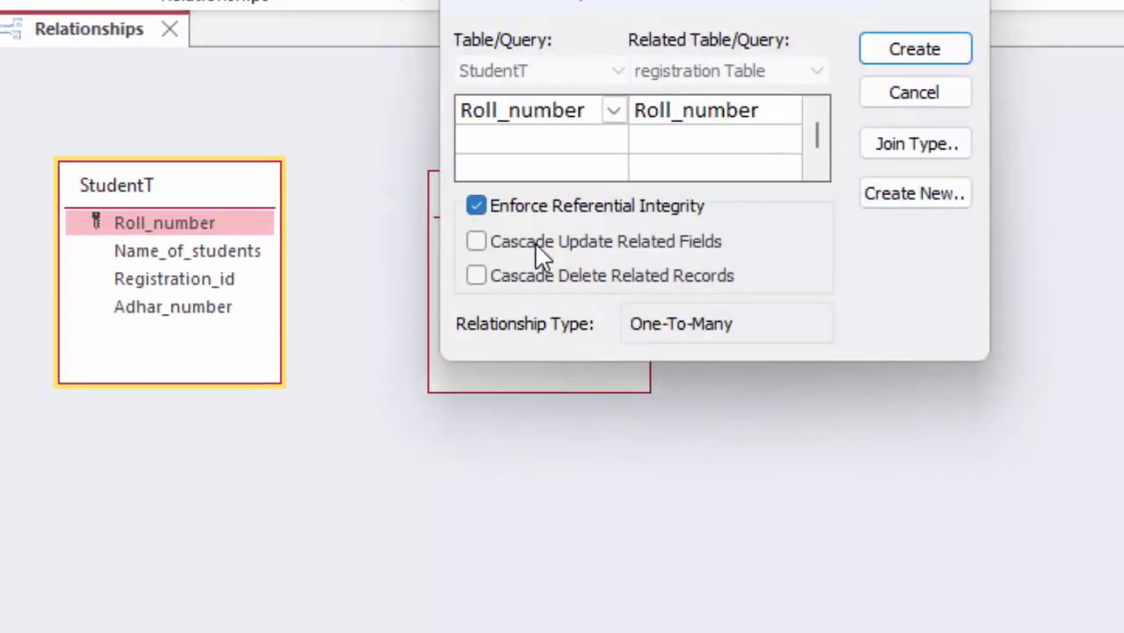
pyautogui.click(534, 244)
pyautogui.click(533, 277)
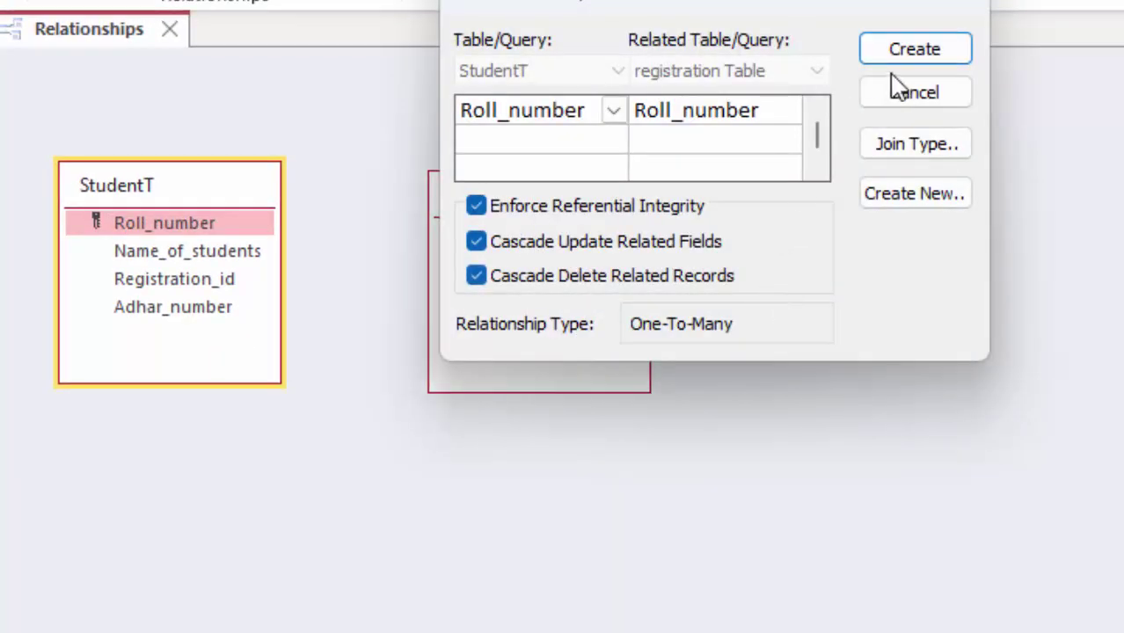
pyautogui.click(912, 49)
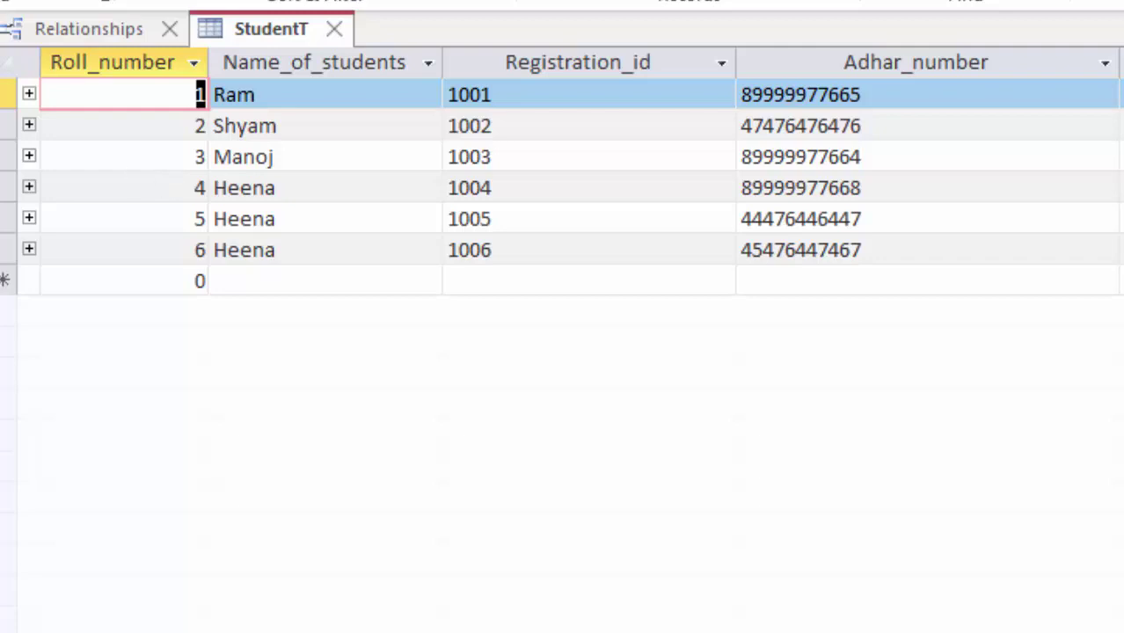
# Expand student 1's subdatasheet and select the name in linked registration record 1001
pyautogui.click(29, 94)
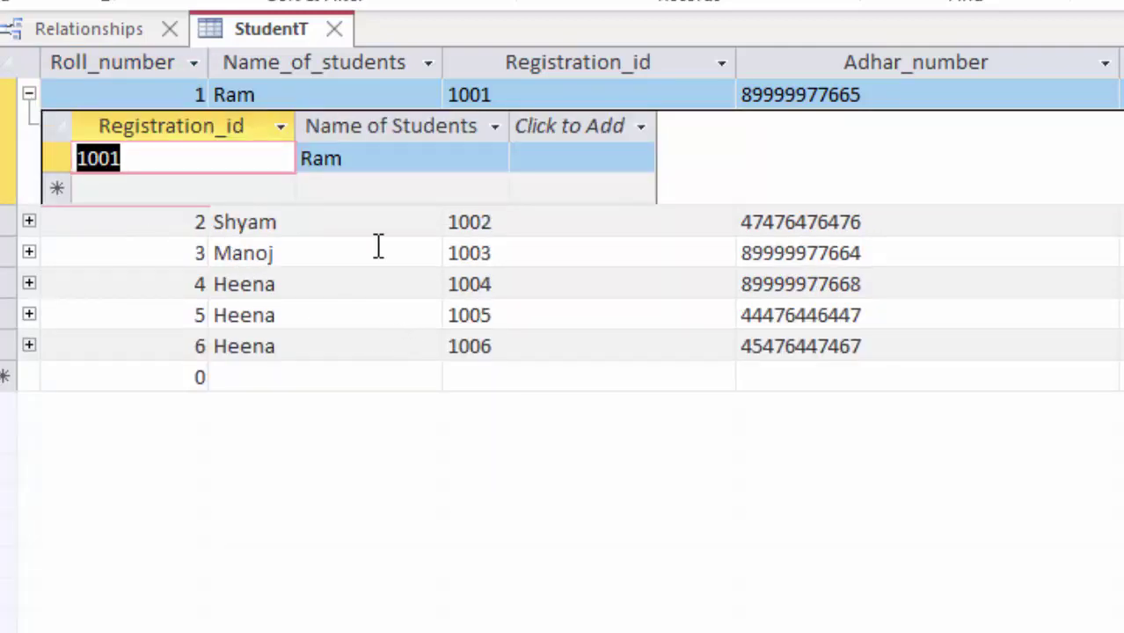
pyautogui.click(362, 165)
pyautogui.moveTo(362, 165); pyautogui.dragTo(297, 159)
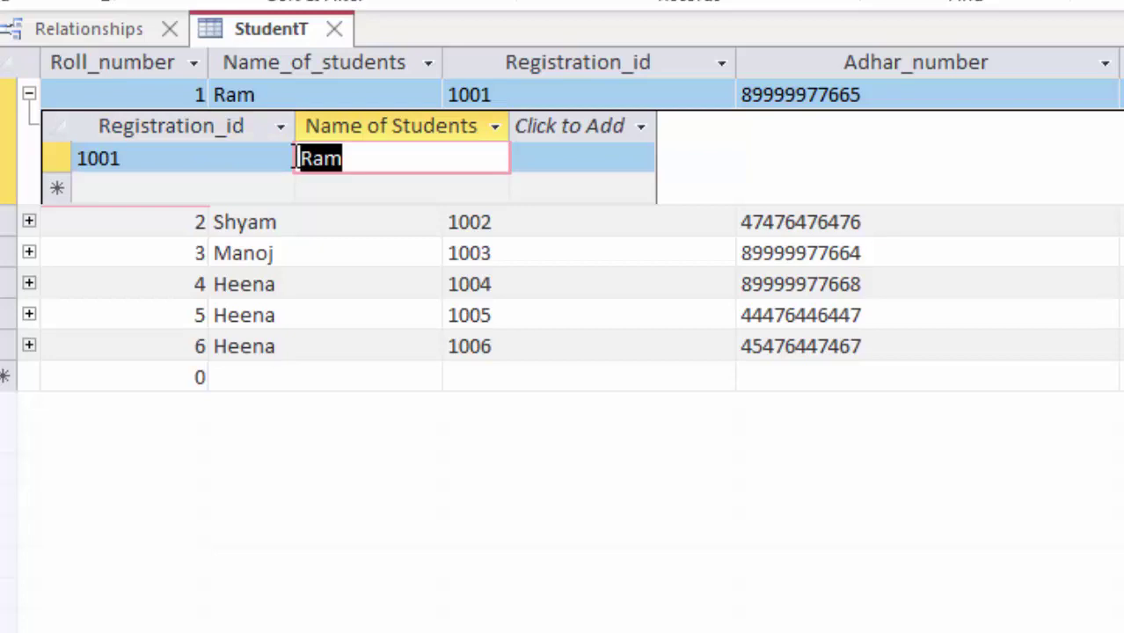
pyautogui.moveTo(355, 158); pyautogui.dragTo(291, 158)
pyautogui.moveTo(368, 167); pyautogui.dragTo(274, 166)
# Re-enter the name Ram in the linked record and select the student name in the main row
pyautogui.click(242, 153)
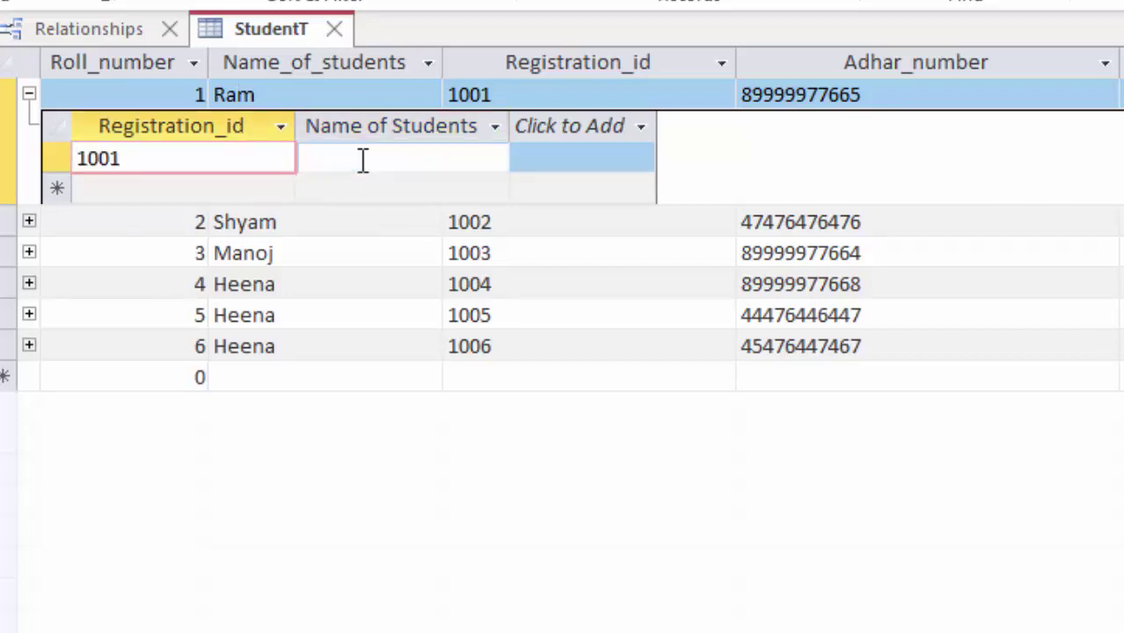
pyautogui.write('Ram')
pyautogui.doubleClick(330, 159)
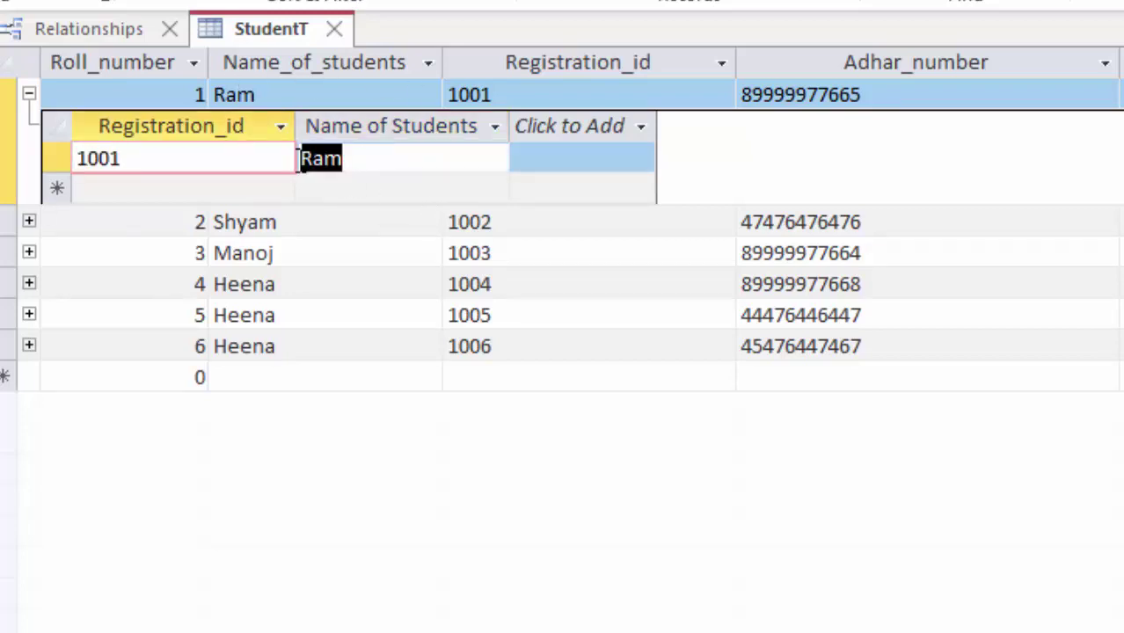
pyautogui.doubleClick(278, 99)
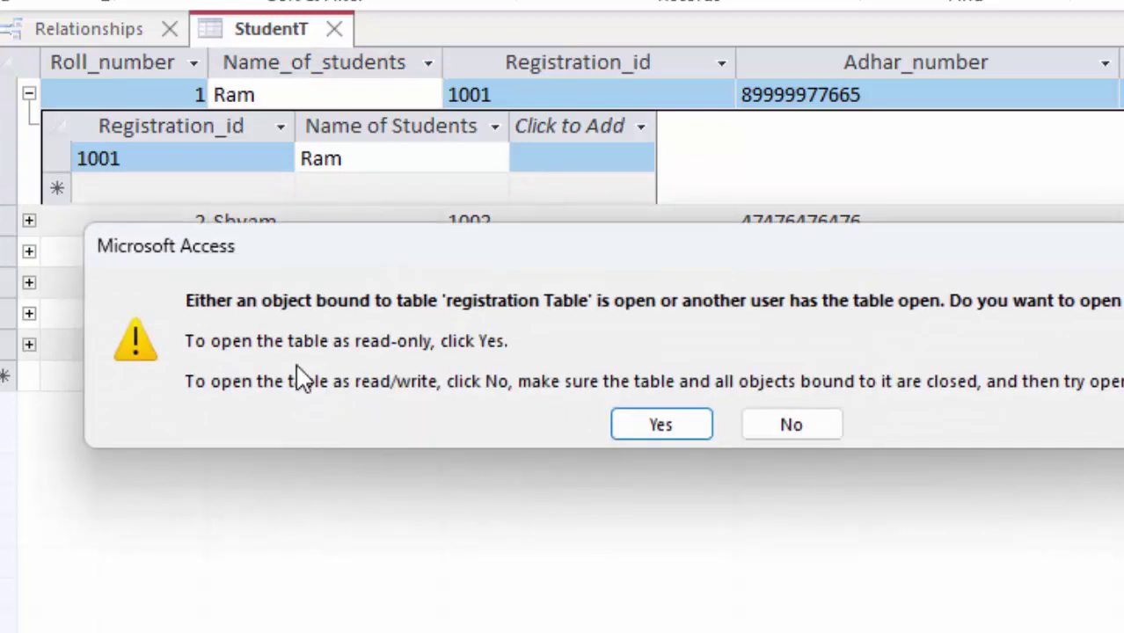
# Open registration Table's design past the in-use warning and cut its Name of Students field
pyautogui.click(640, 426)
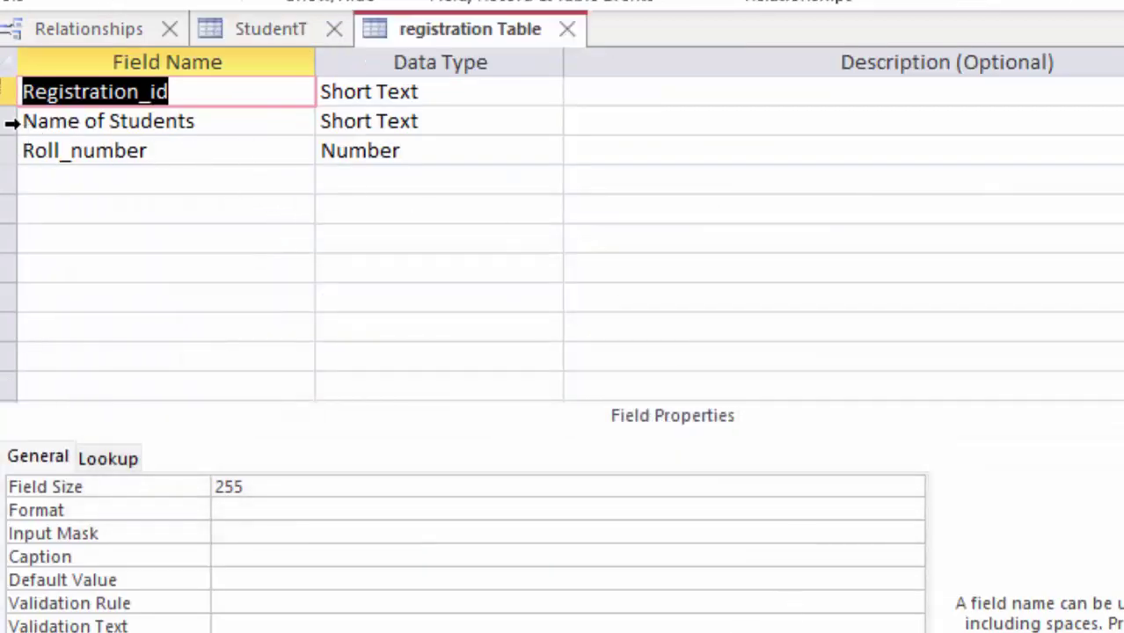
pyautogui.rightClick(11, 122)
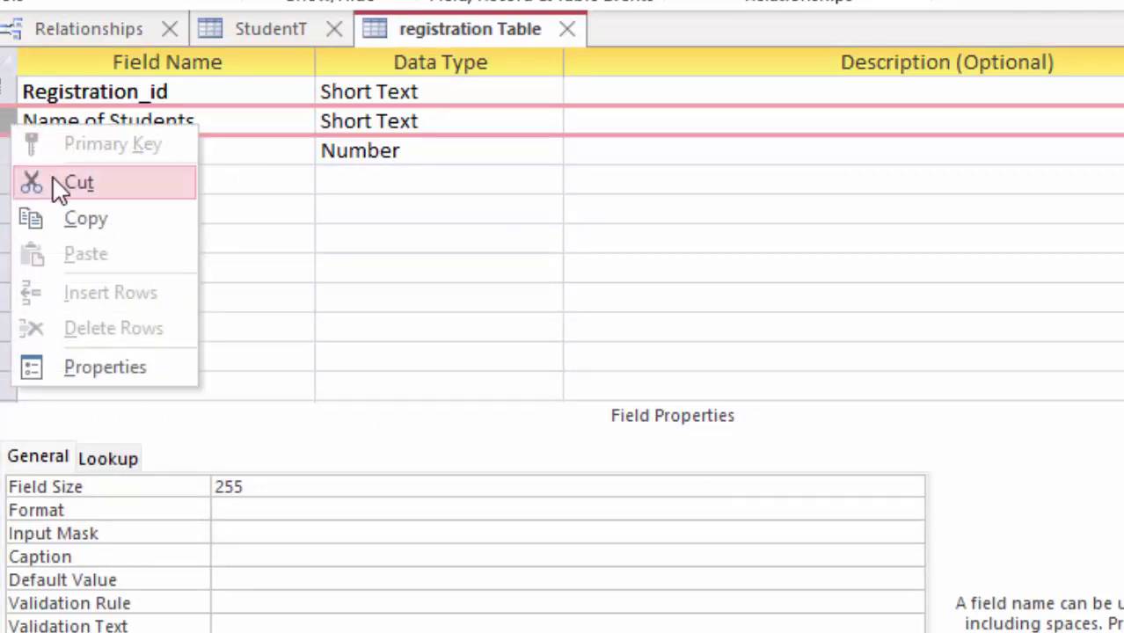
pyautogui.click(56, 186)
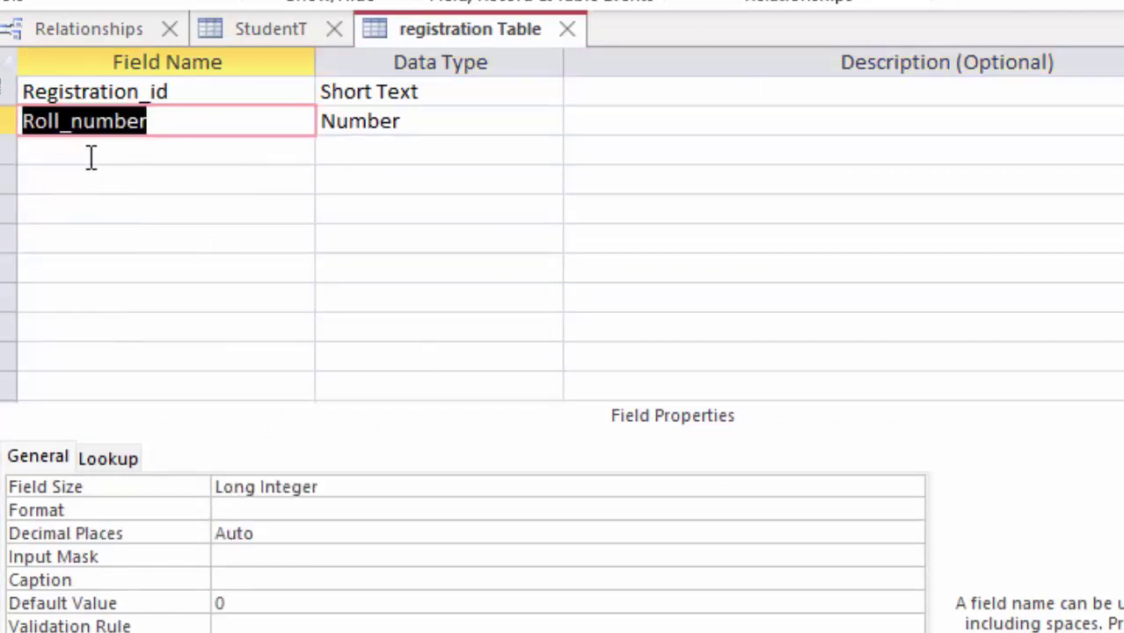
pyautogui.click(90, 154)
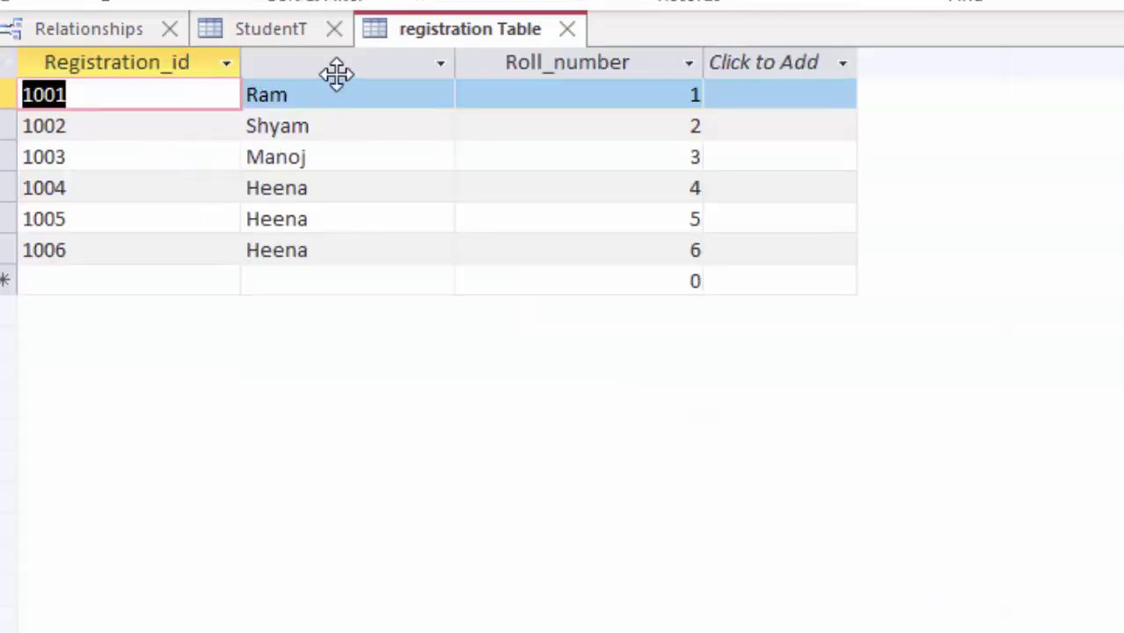
# Delete the unnamed student-names column from the registration Table datasheet
pyautogui.click(337, 74)
pyautogui.rightClick(338, 75)
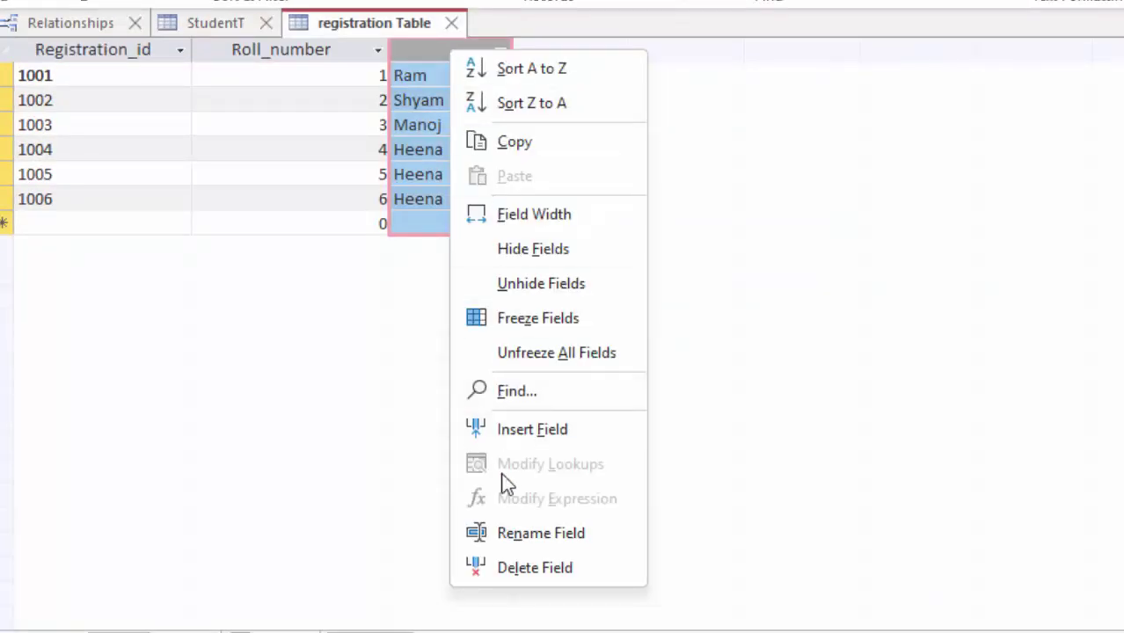
pyautogui.click(535, 568)
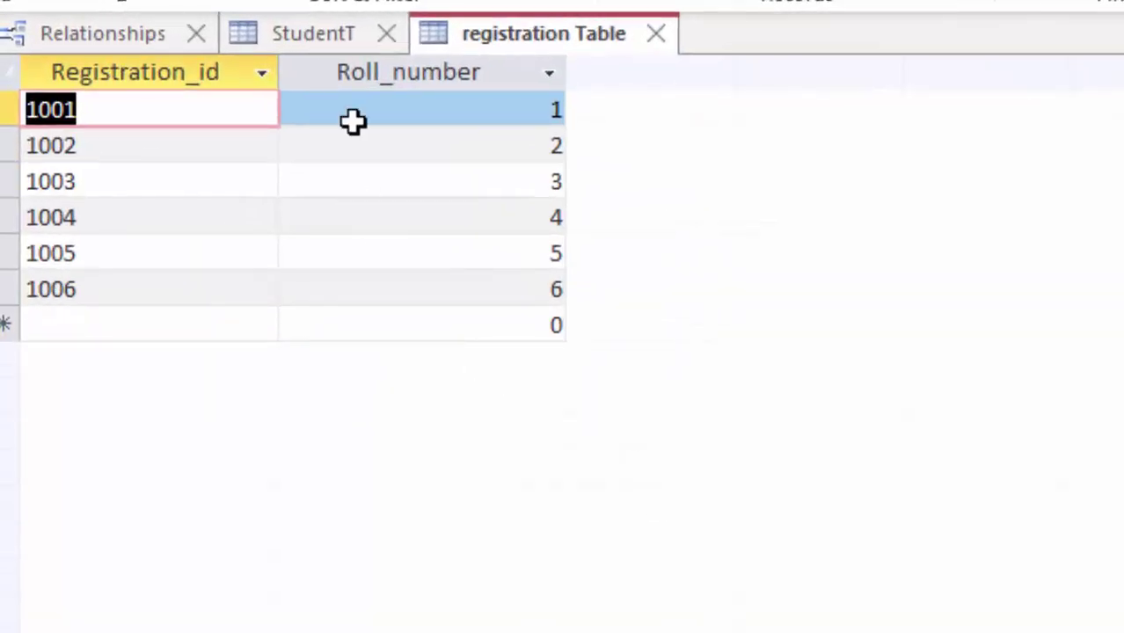
pyautogui.click(354, 110)
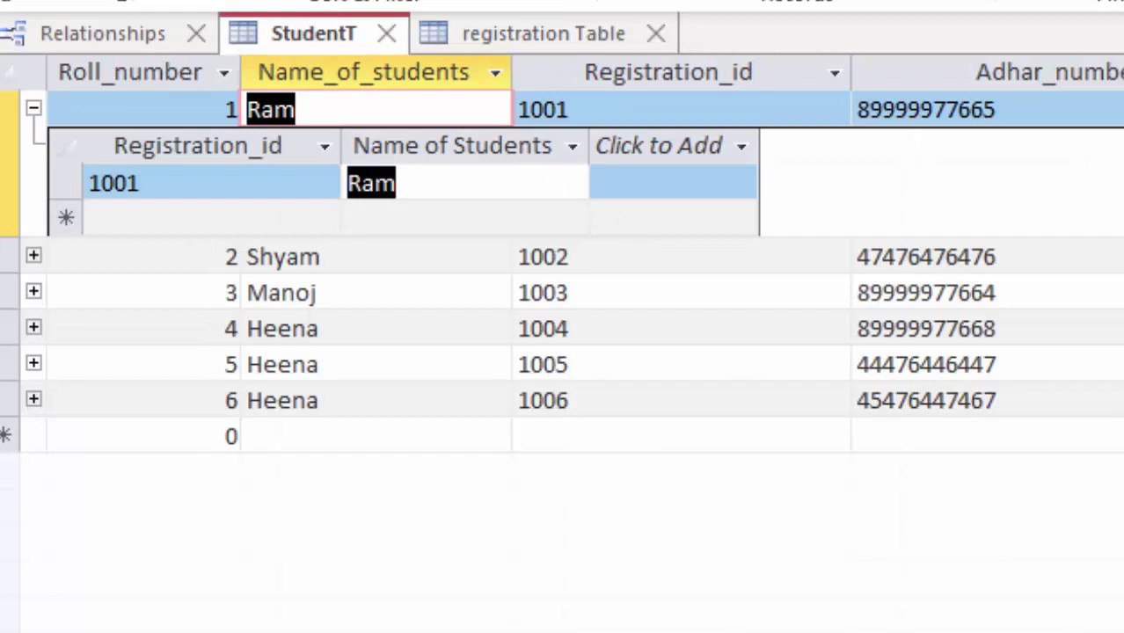
# Close StudentT and registration Table, answering the save-changes prompt
pyautogui.click(442, 195)
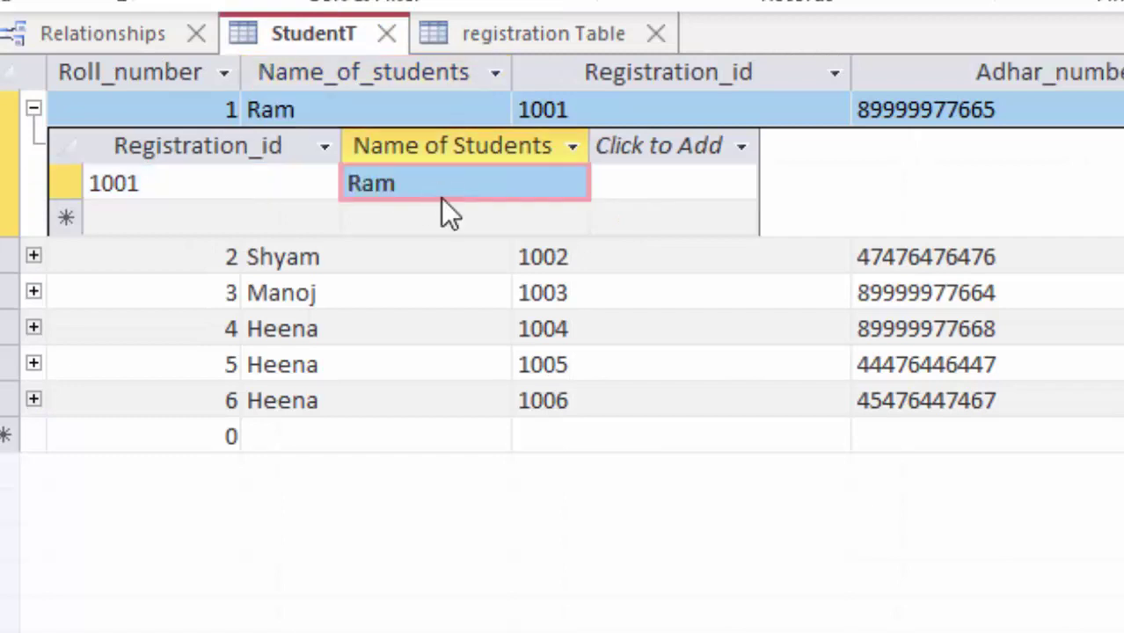
pyautogui.press('Left')
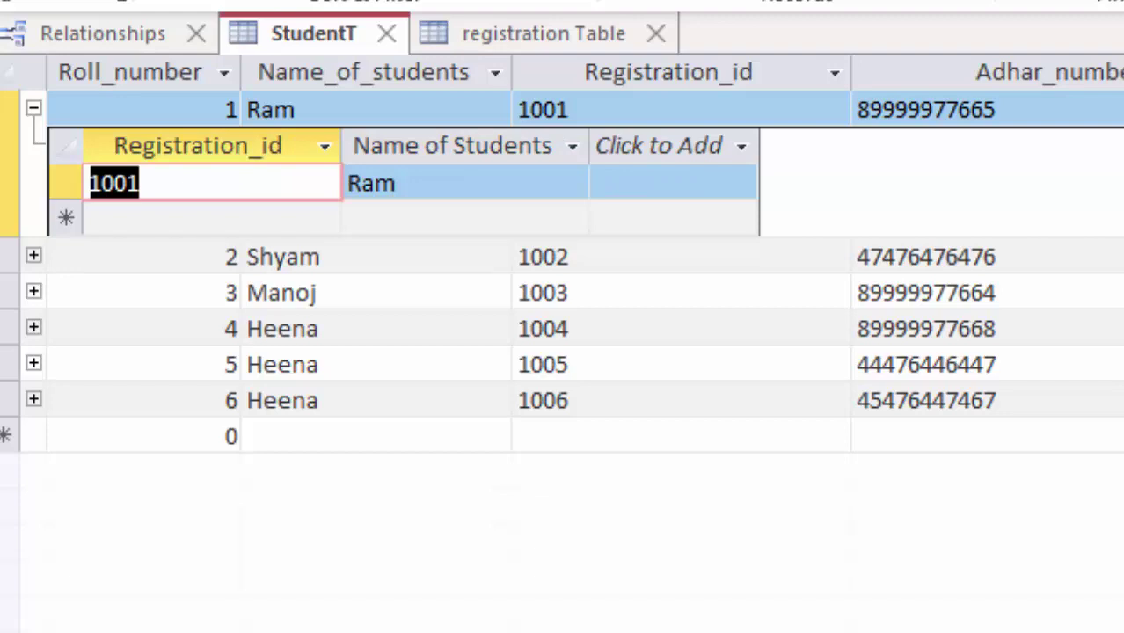
pyautogui.hotkey('ctrl', 'w')
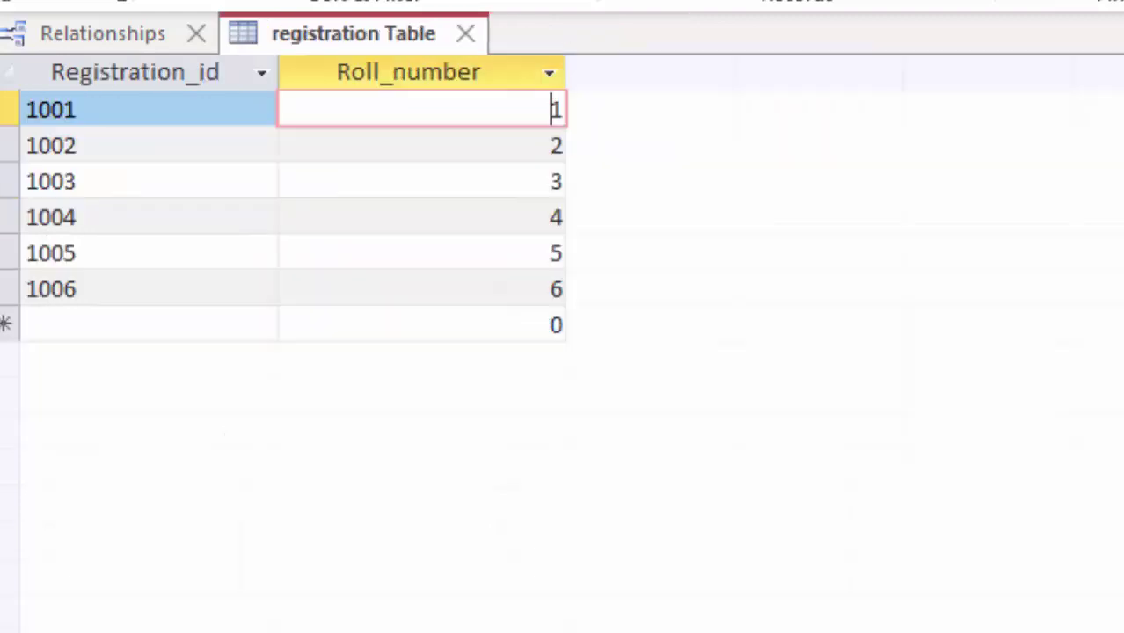
pyautogui.hotkey('ctrl', 'w')
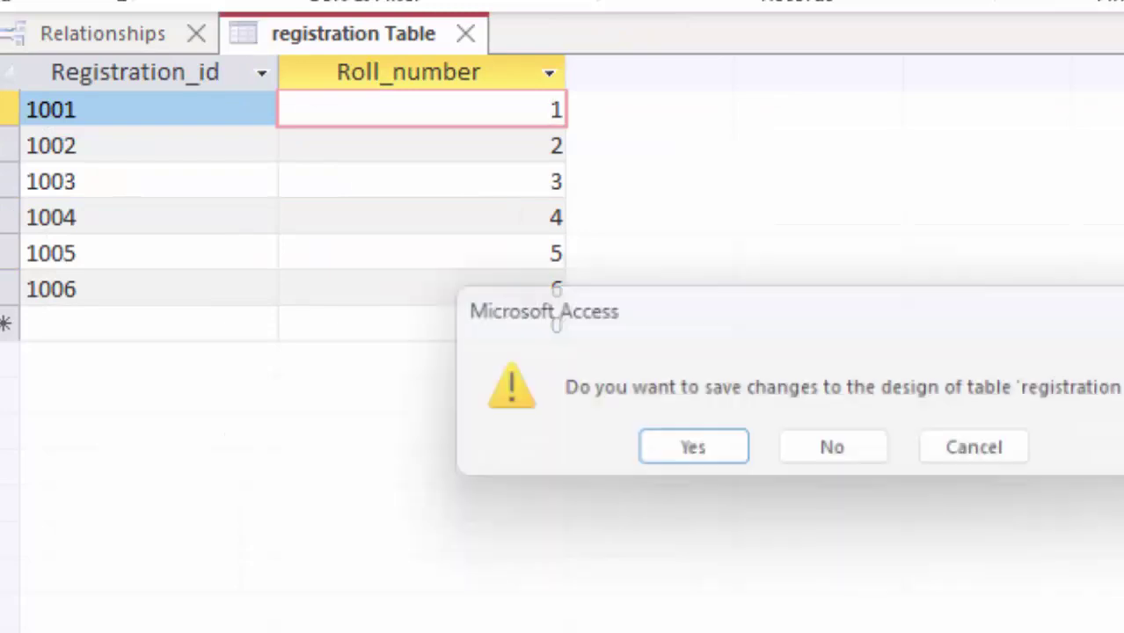
pyautogui.click(843, 465)
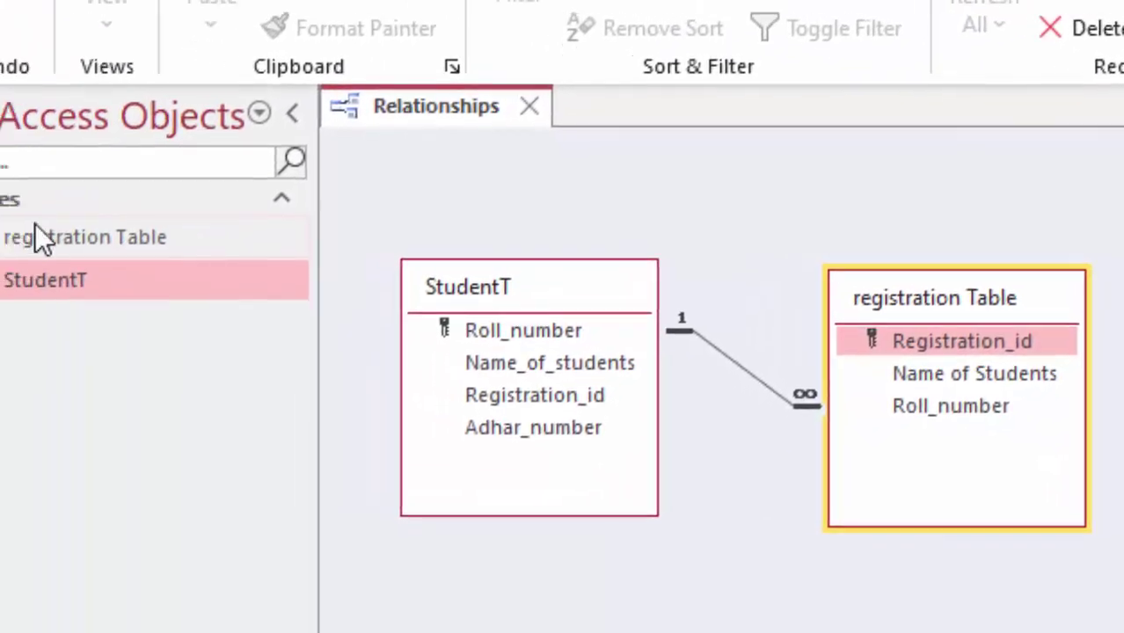
# Reopen registration Table and StudentT, inspect Ram's linked registration record, then close StudentT
pyautogui.click(161, 258)
pyautogui.doubleClick(161, 258)
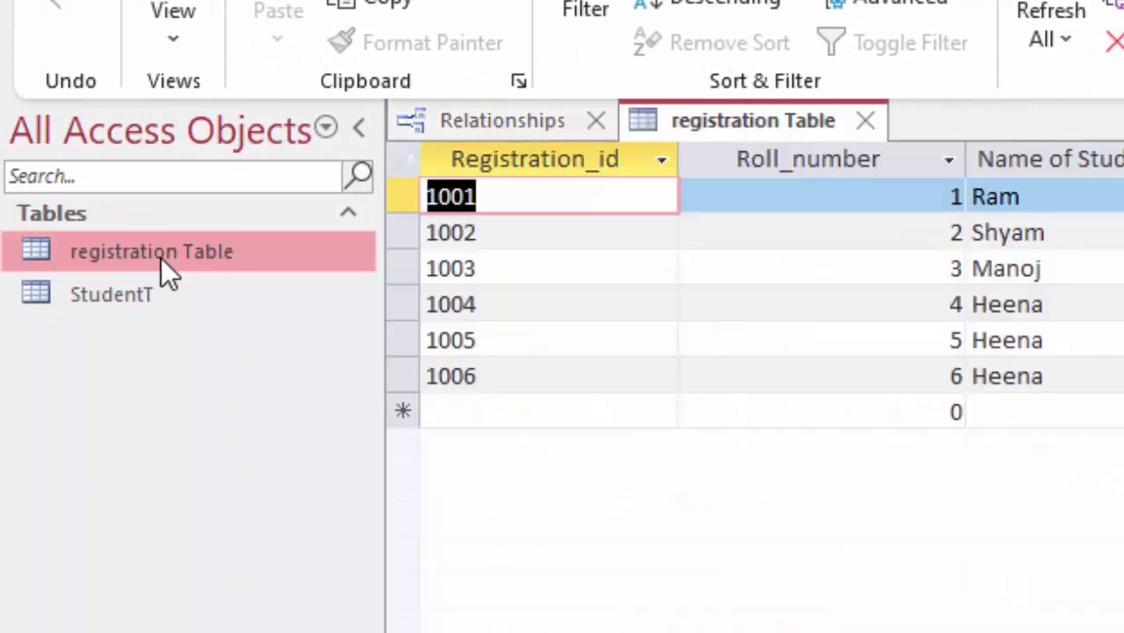
pyautogui.click(132, 298)
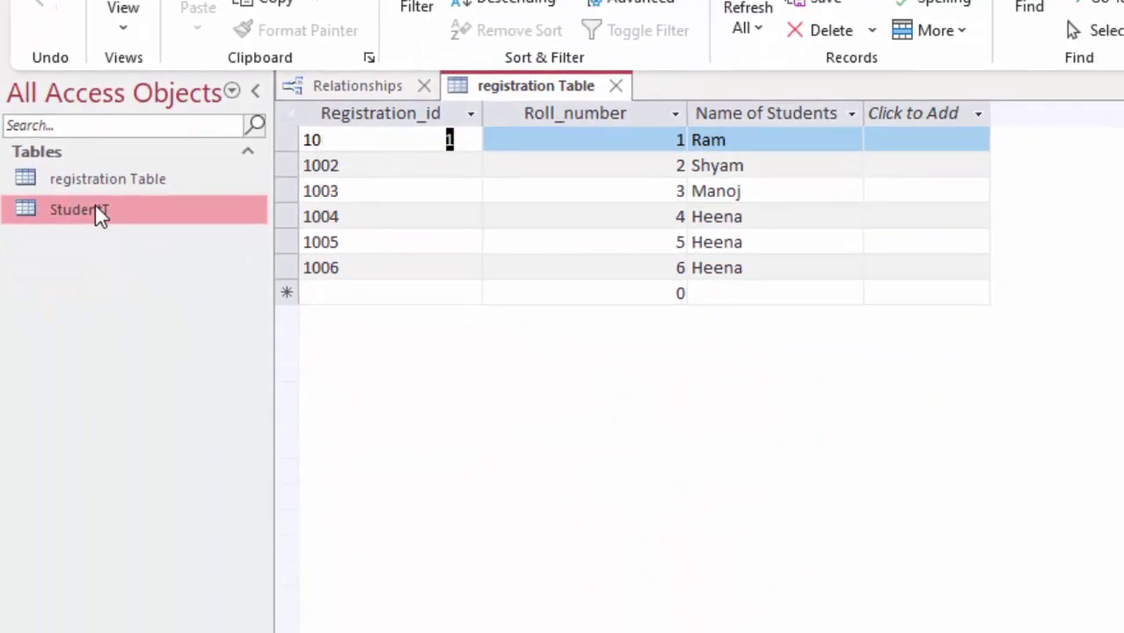
pyautogui.doubleClick(97, 211)
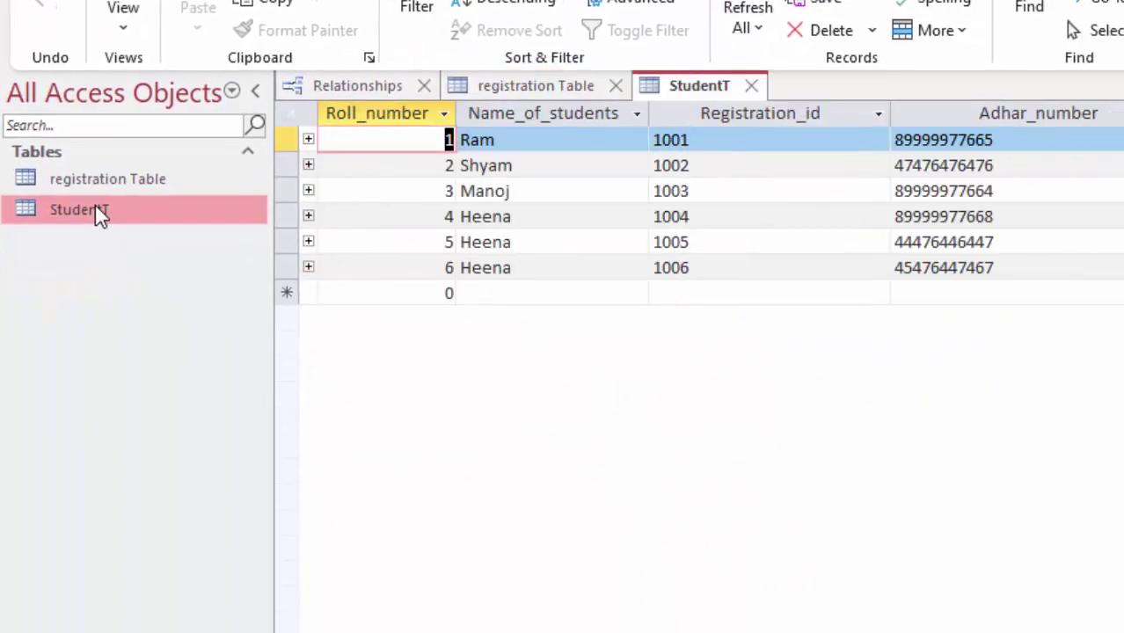
pyautogui.click(308, 140)
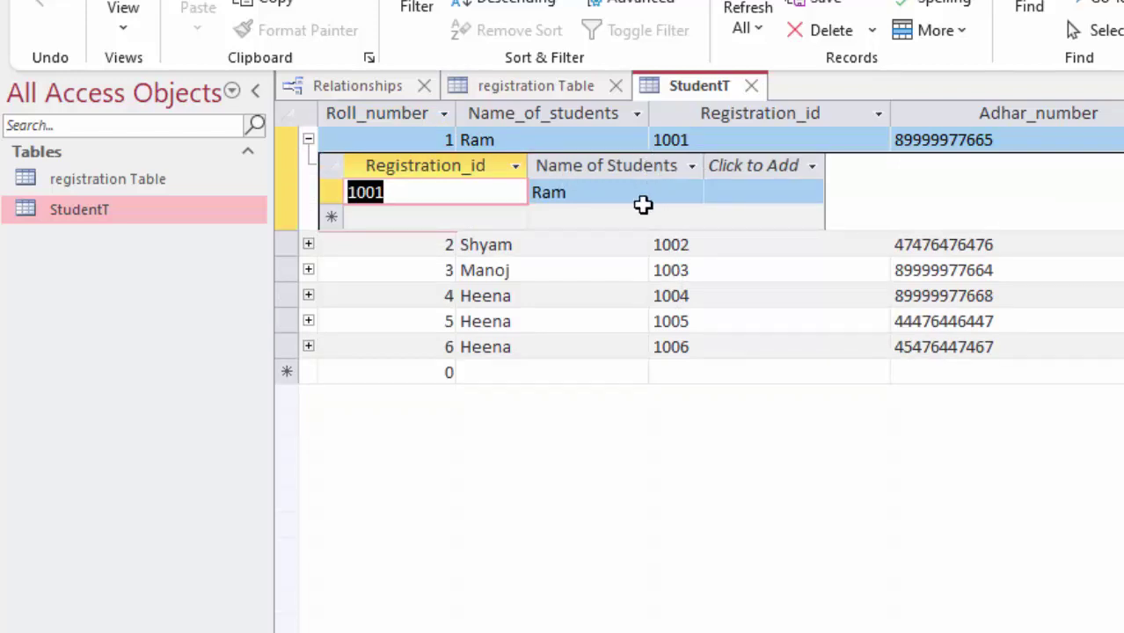
pyautogui.click(643, 207)
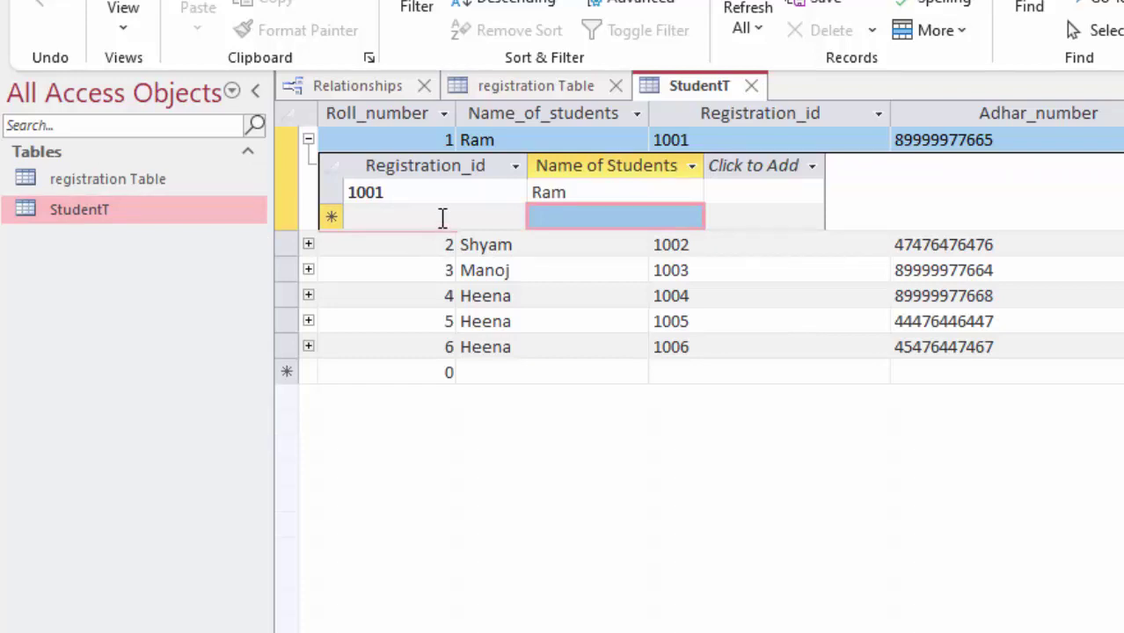
pyautogui.click(442, 217)
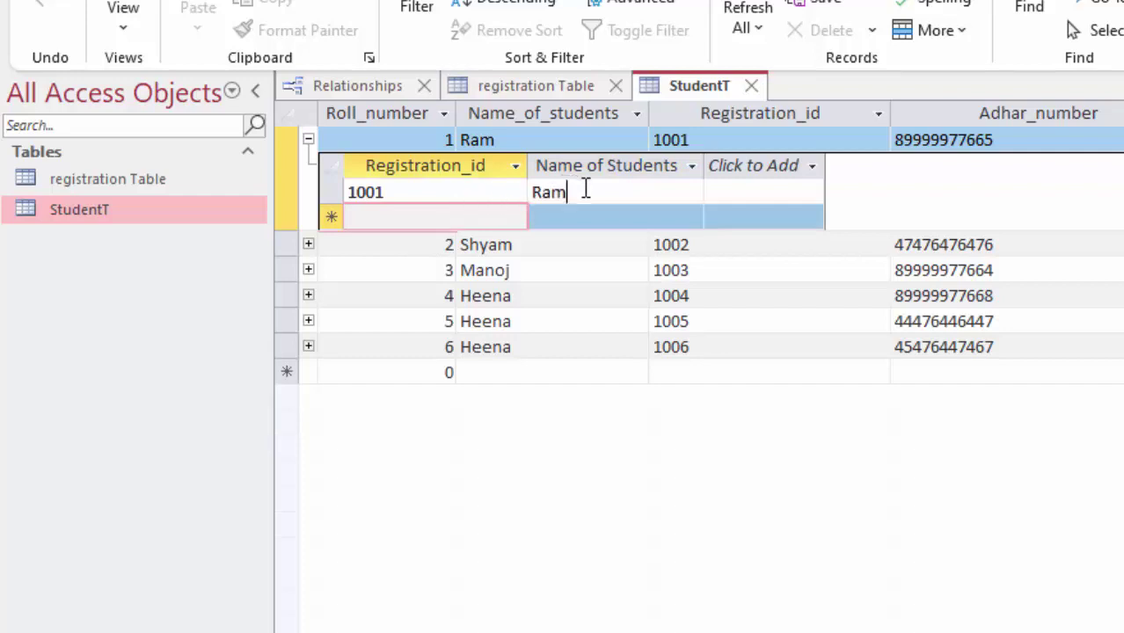
pyautogui.moveTo(585, 188); pyautogui.dragTo(530, 188)
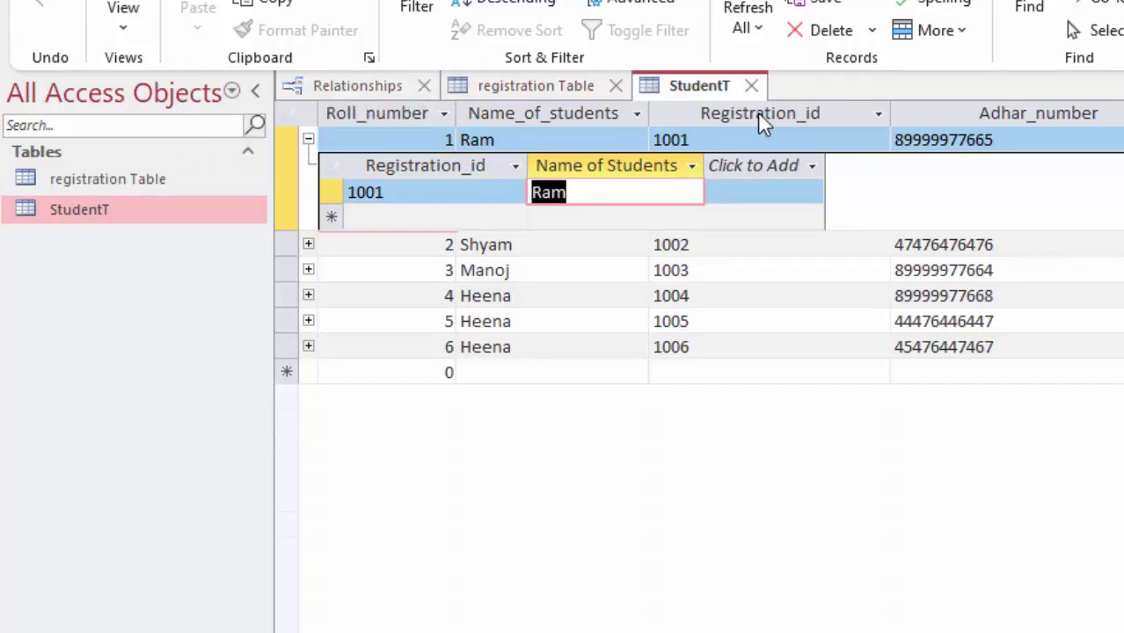
pyautogui.click(754, 86)
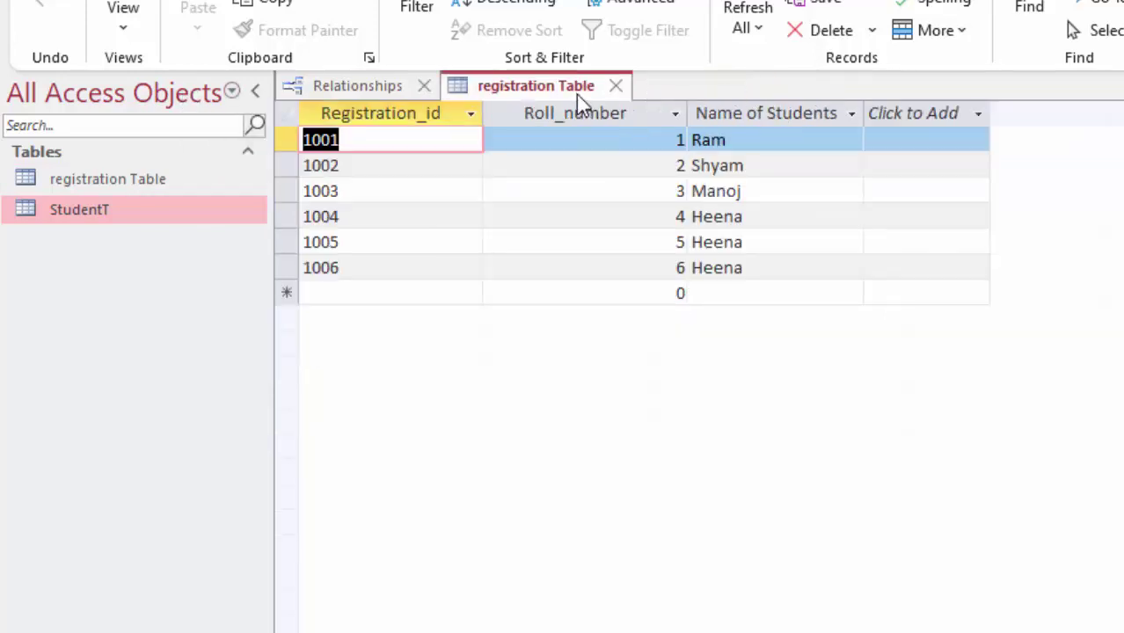
# Delete the Roll_number relationship line and close Relationships without saving the layout
pyautogui.click(615, 86)
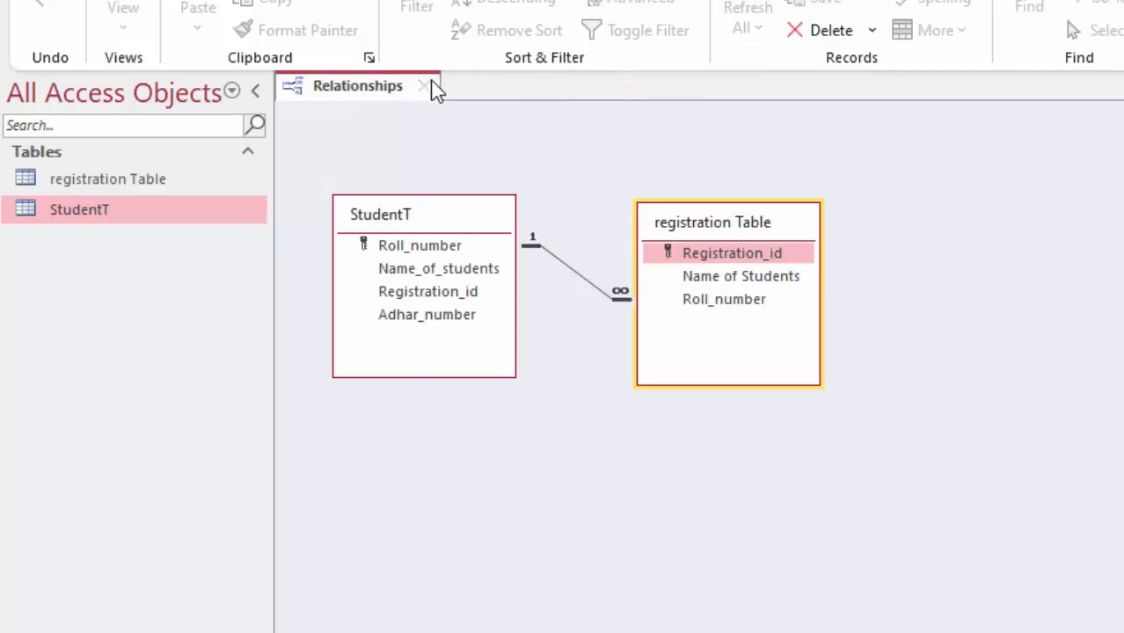
pyautogui.rightClick(533, 250)
pyautogui.press('Escape')
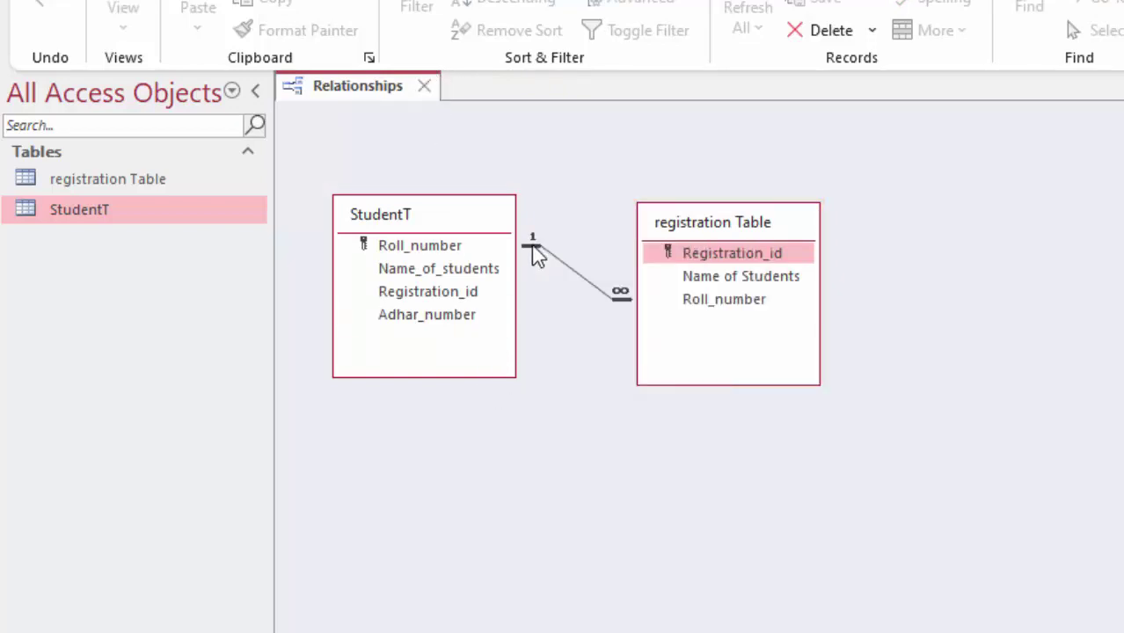
pyautogui.rightClick(532, 248)
pyautogui.click(580, 513)
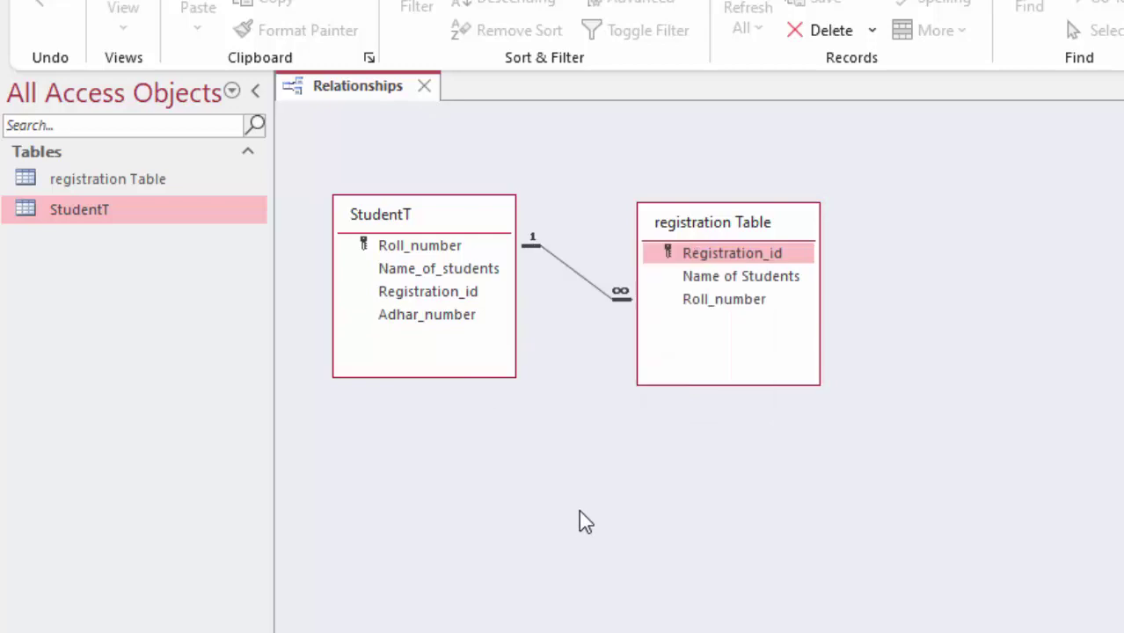
pyautogui.click(620, 307)
pyautogui.rightClick(620, 308)
pyautogui.click(670, 356)
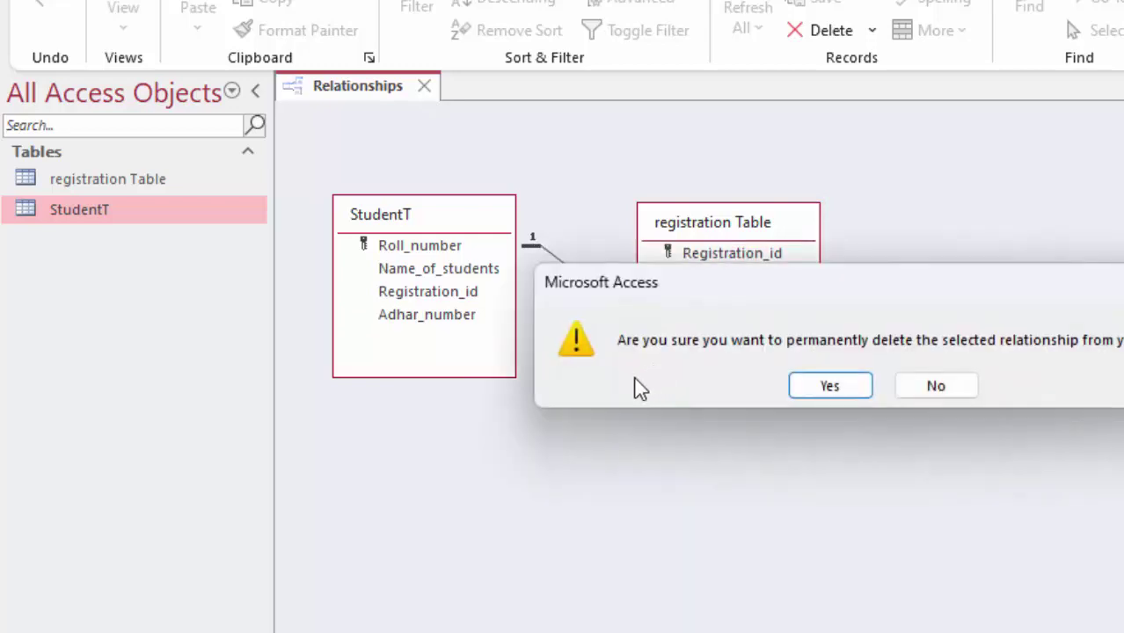
pyautogui.click(818, 391)
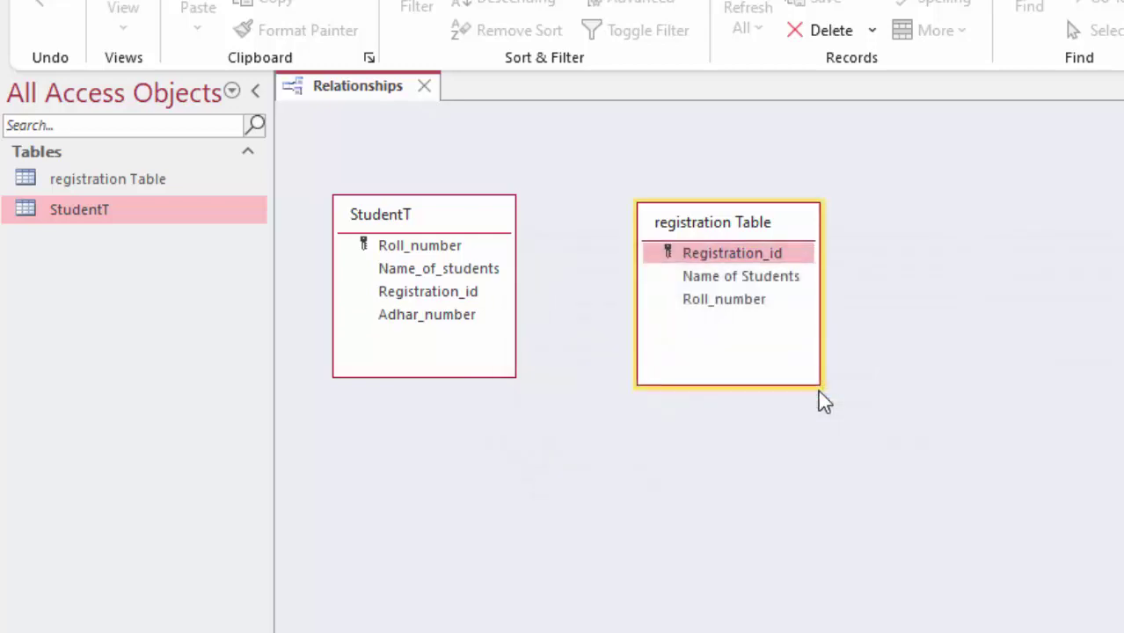
pyautogui.click(426, 86)
pyautogui.click(875, 387)
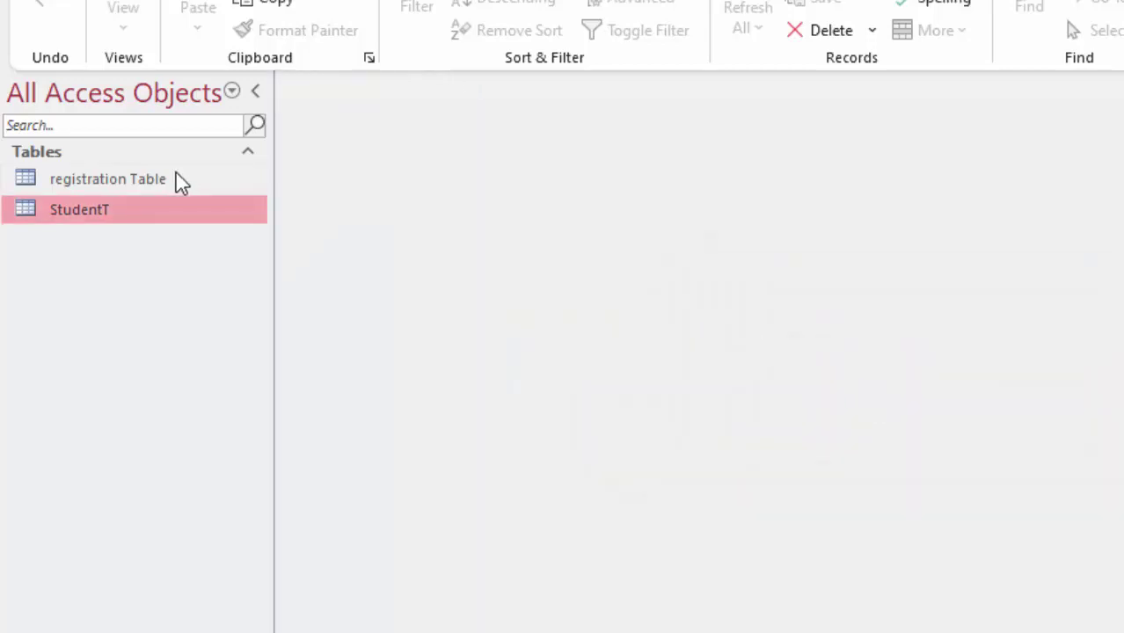
# Delete Name of Students in registration Table's Design View and save, keeping Registration_id and Roll_number
pyautogui.doubleClick(141, 185)
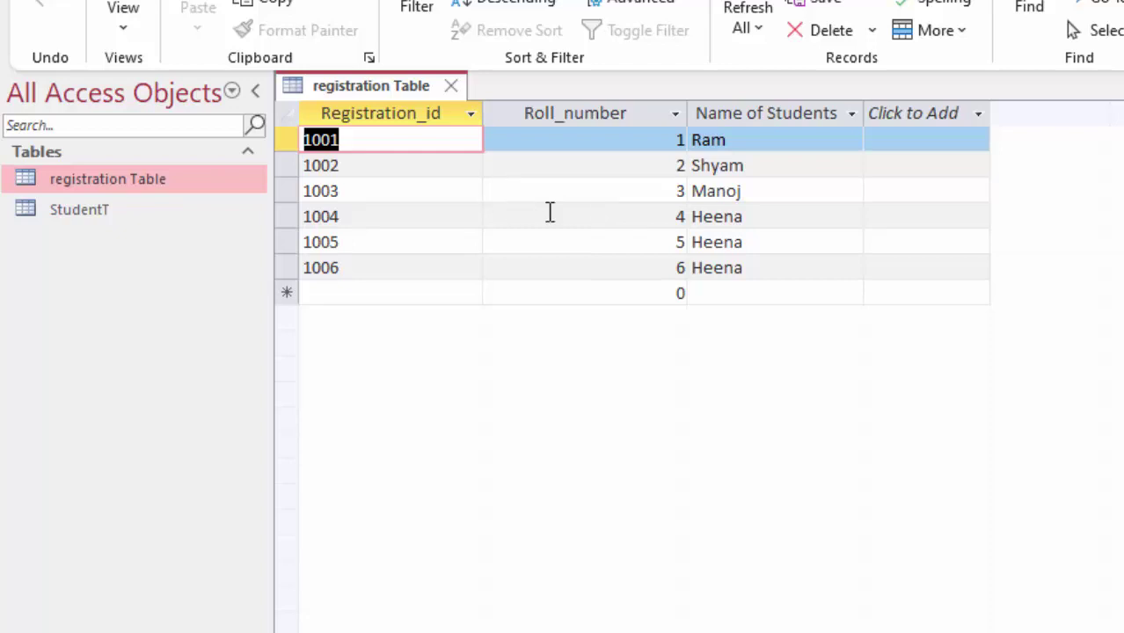
pyautogui.click(123, 22)
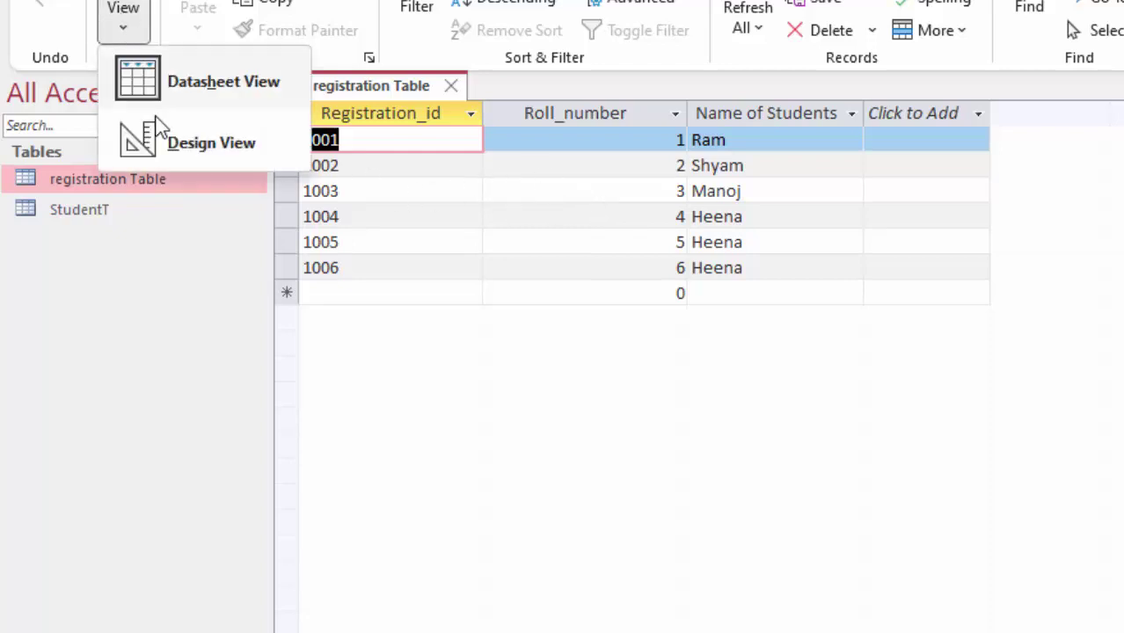
pyautogui.click(166, 134)
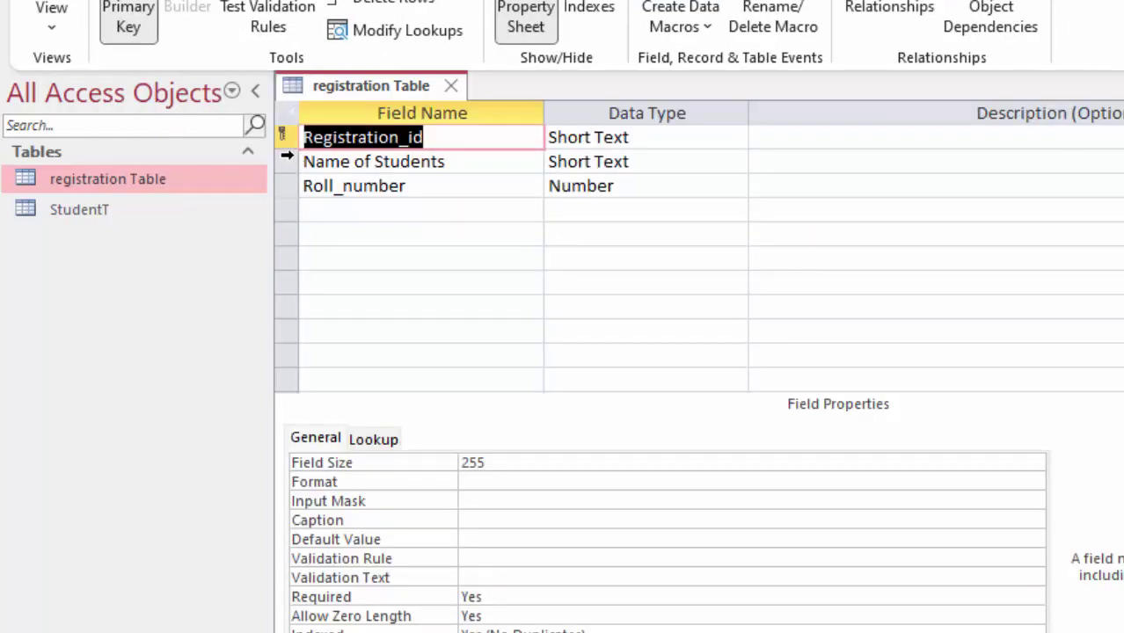
pyautogui.click(285, 159)
pyautogui.rightClick(285, 159)
pyautogui.click(316, 205)
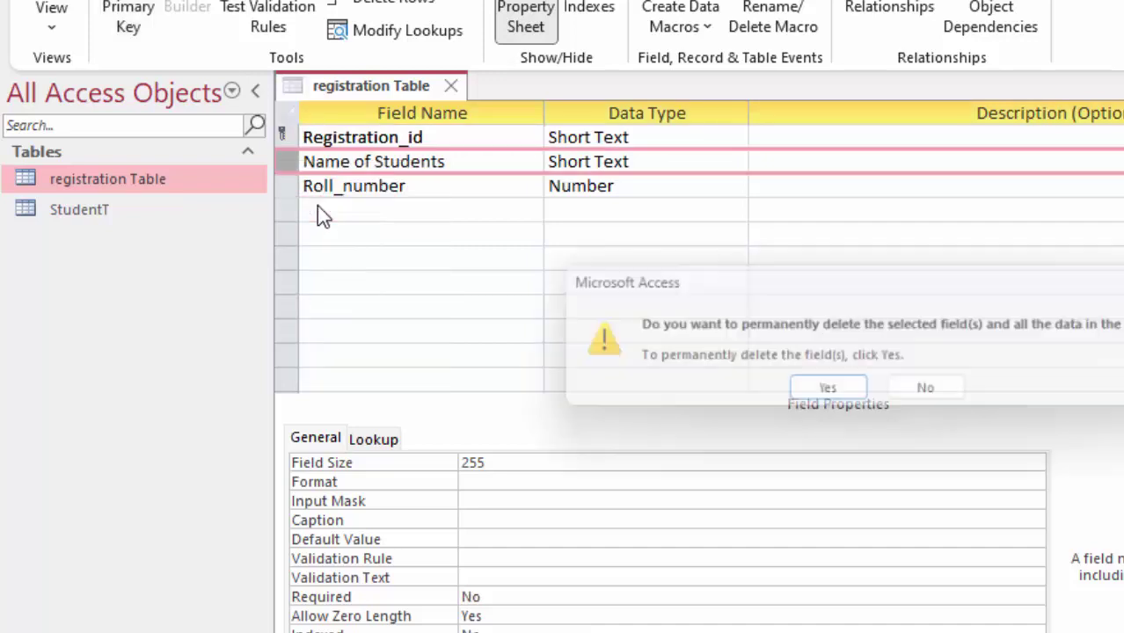
pyautogui.click(826, 392)
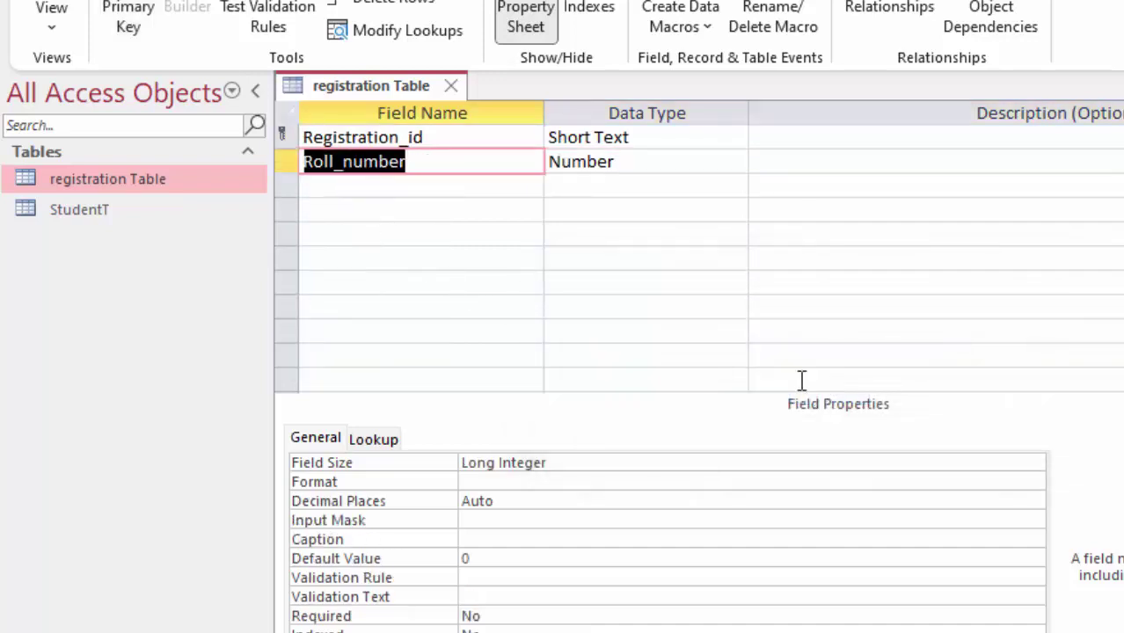
pyautogui.click(51, 12)
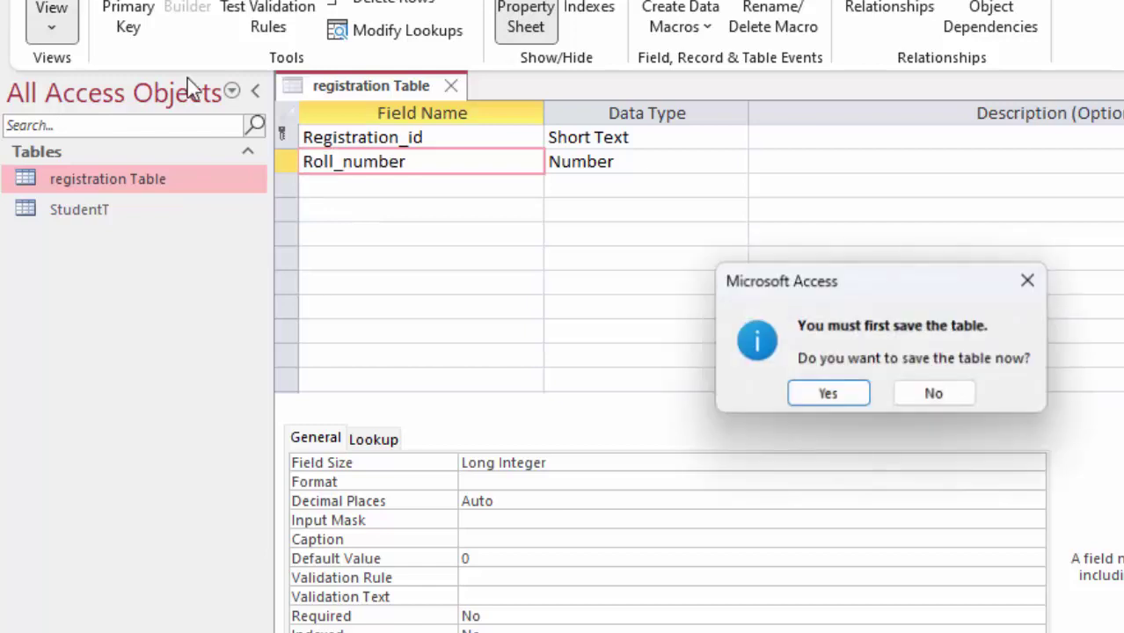
pyautogui.click(828, 397)
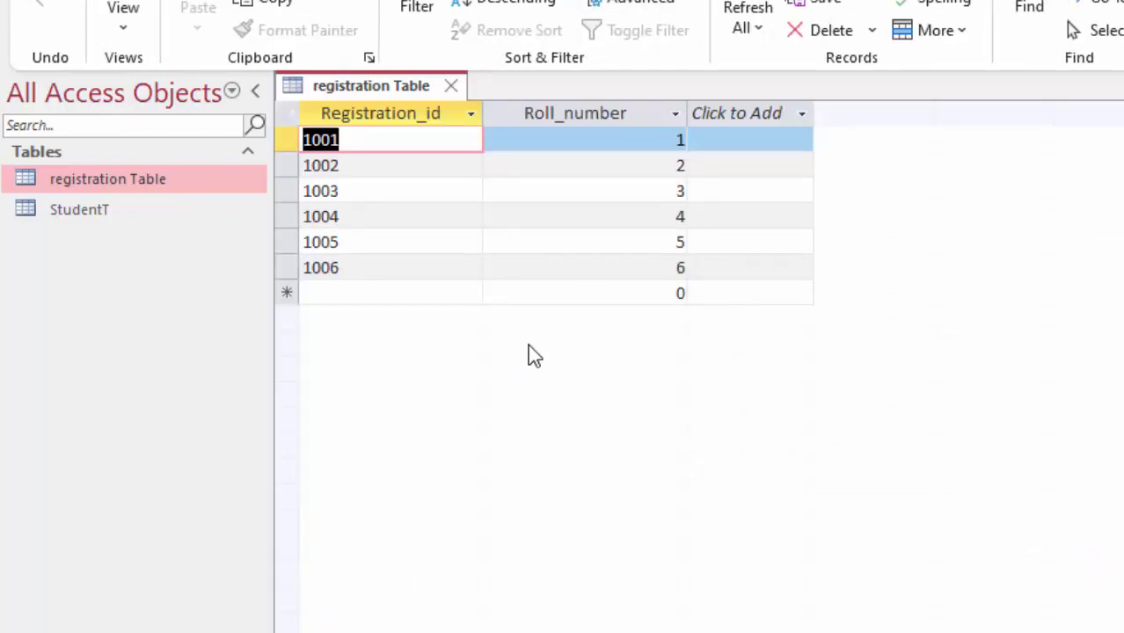
# Open the StudentT datasheet, close registration Table, and select registration Table in the navigation pane
pyautogui.doubleClick(140, 212)
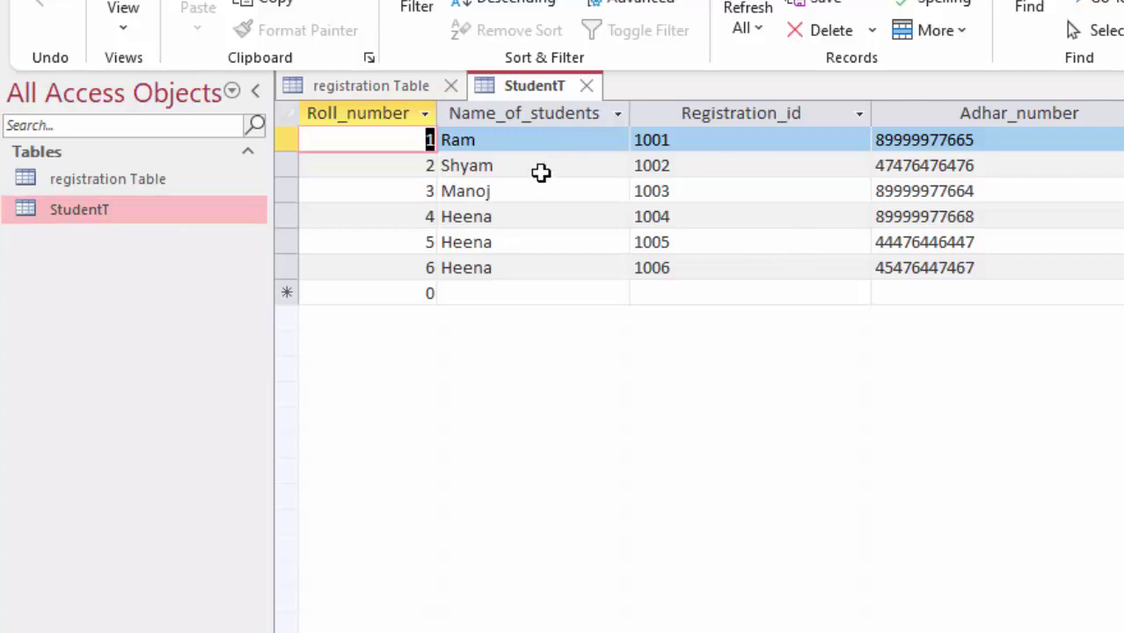
pyautogui.click(542, 147)
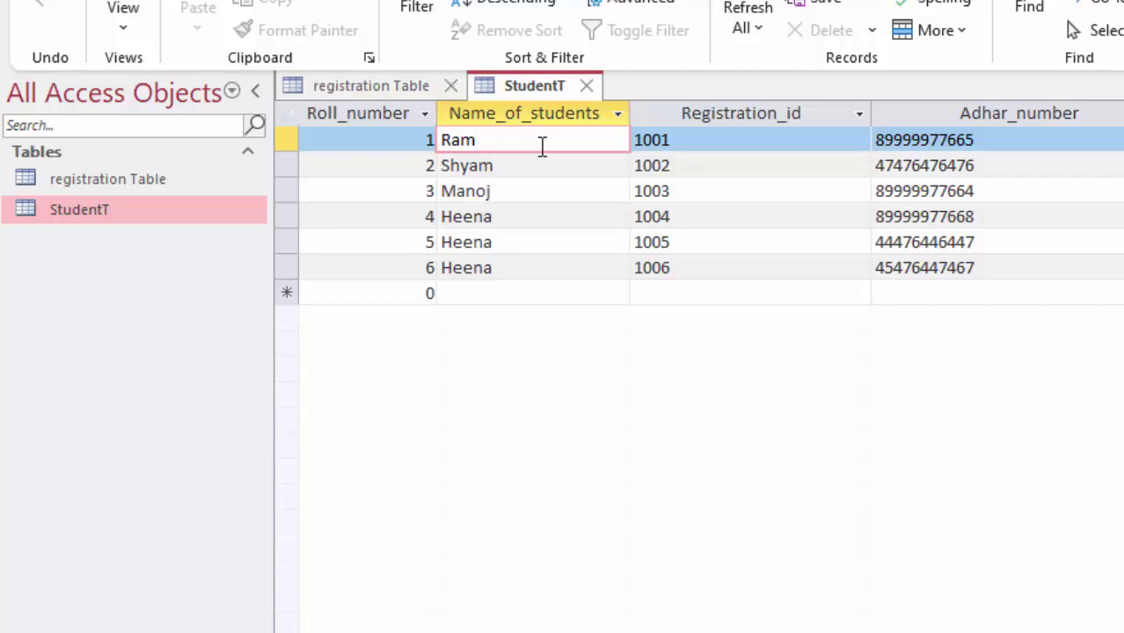
pyautogui.click(211, 2)
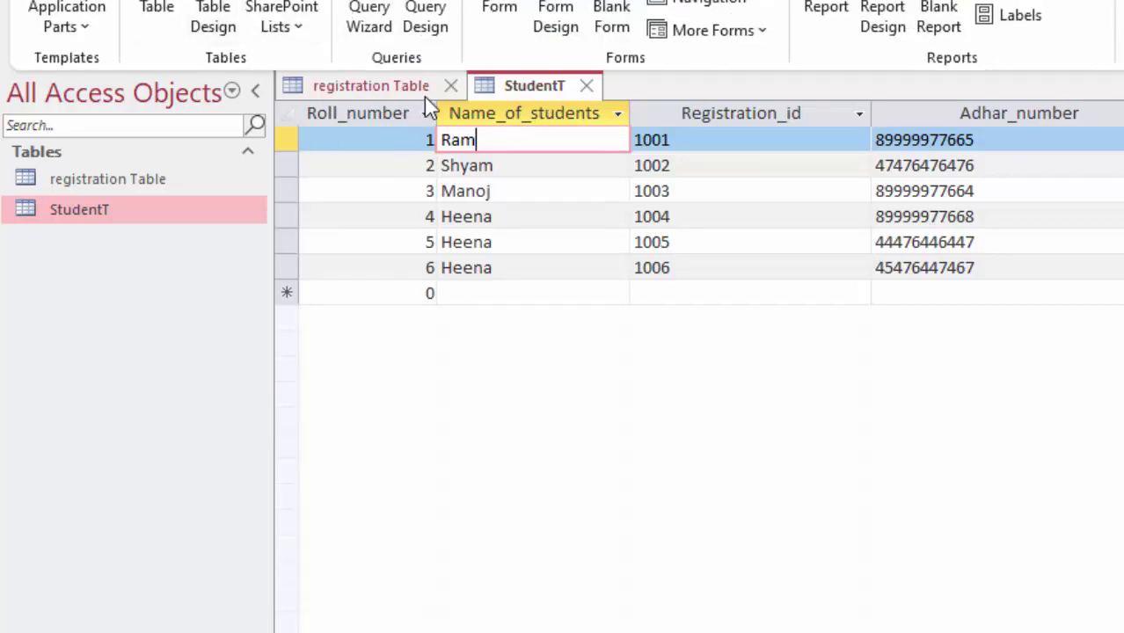
pyautogui.click(450, 87)
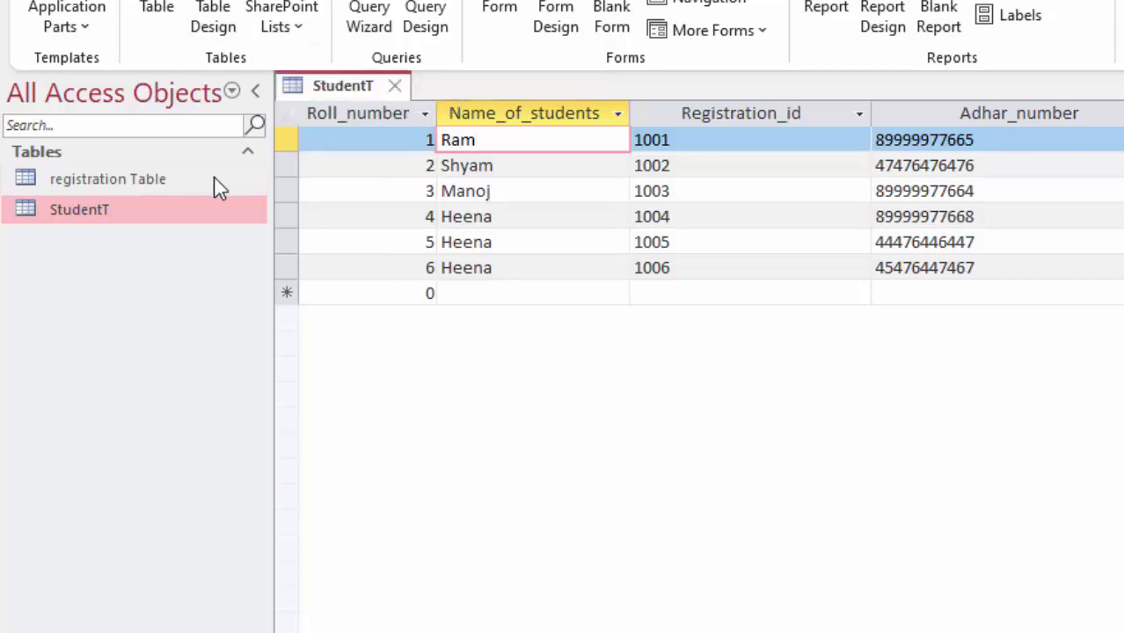
pyautogui.click(177, 180)
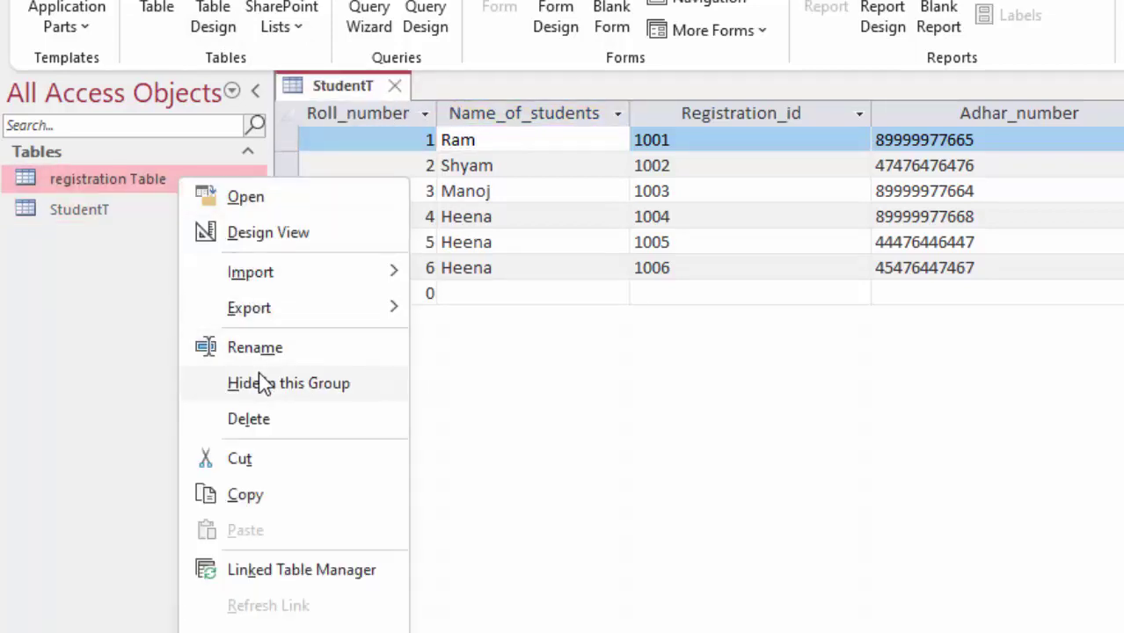
# Delete registration Table from the navigation pane and confirm with Yes
pyautogui.click(260, 421)
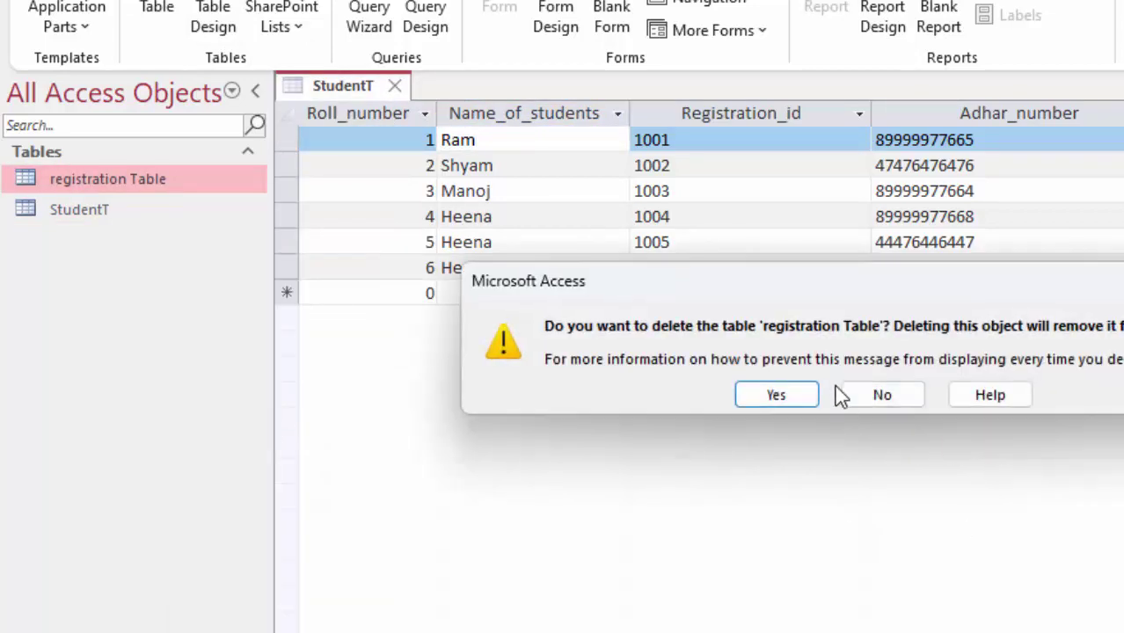
pyautogui.click(776, 397)
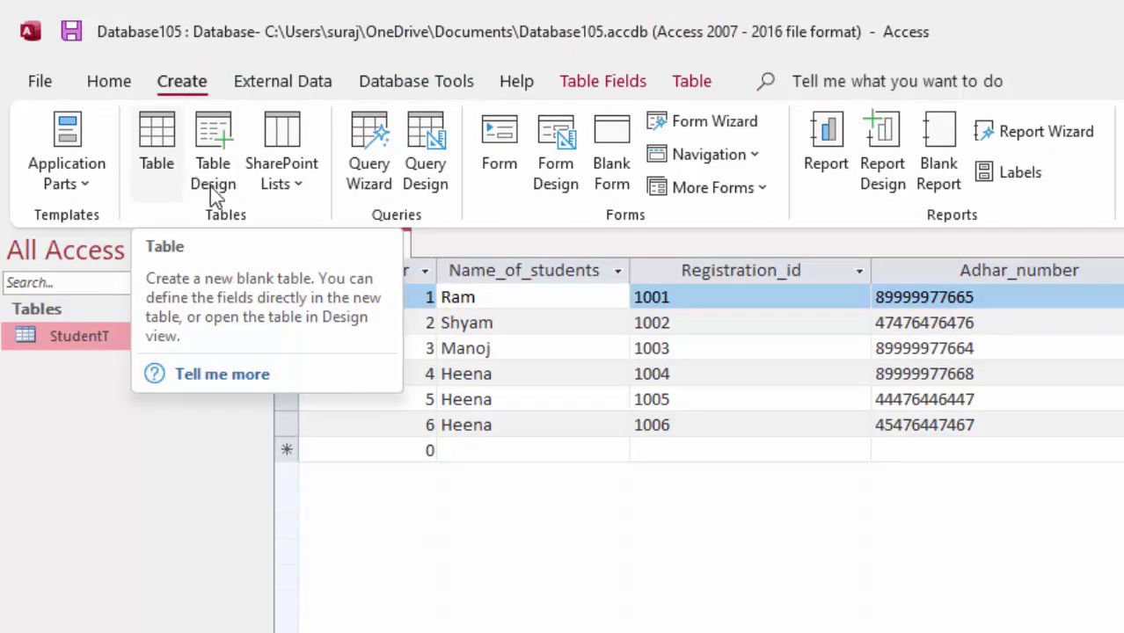
pyautogui.click(425, 162)
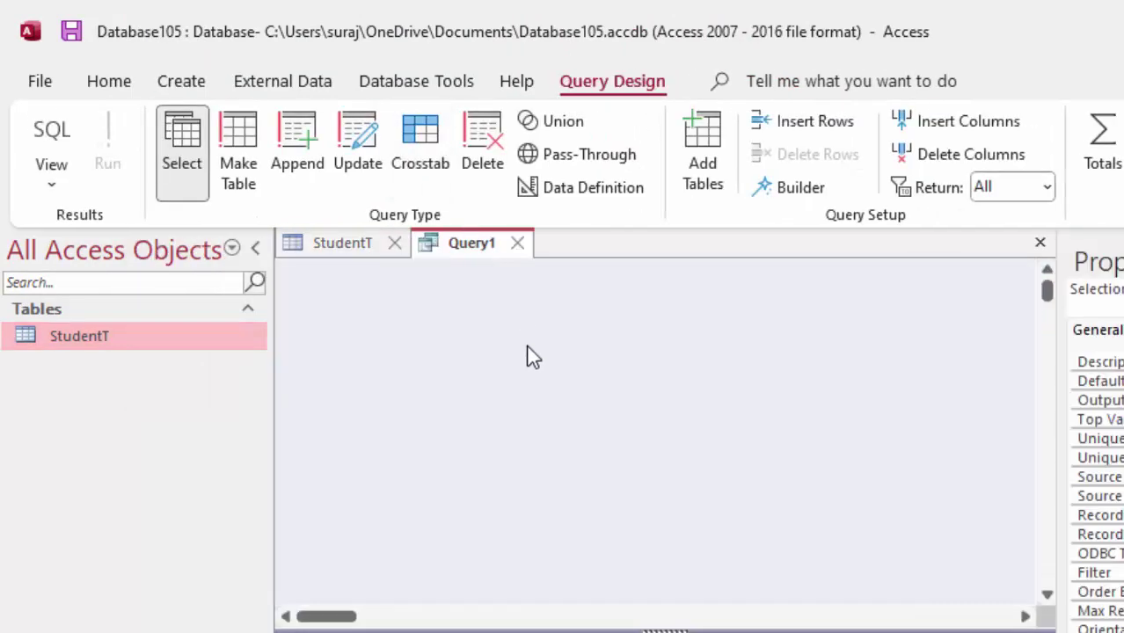
pyautogui.click(517, 244)
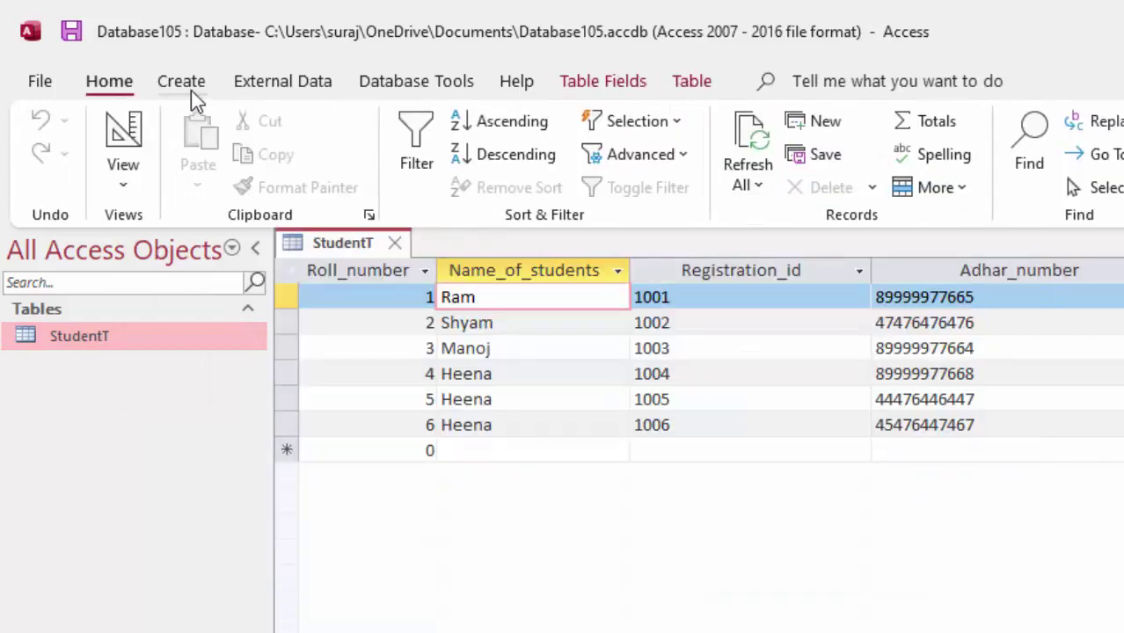
pyautogui.click(189, 88)
pyautogui.click(354, 139)
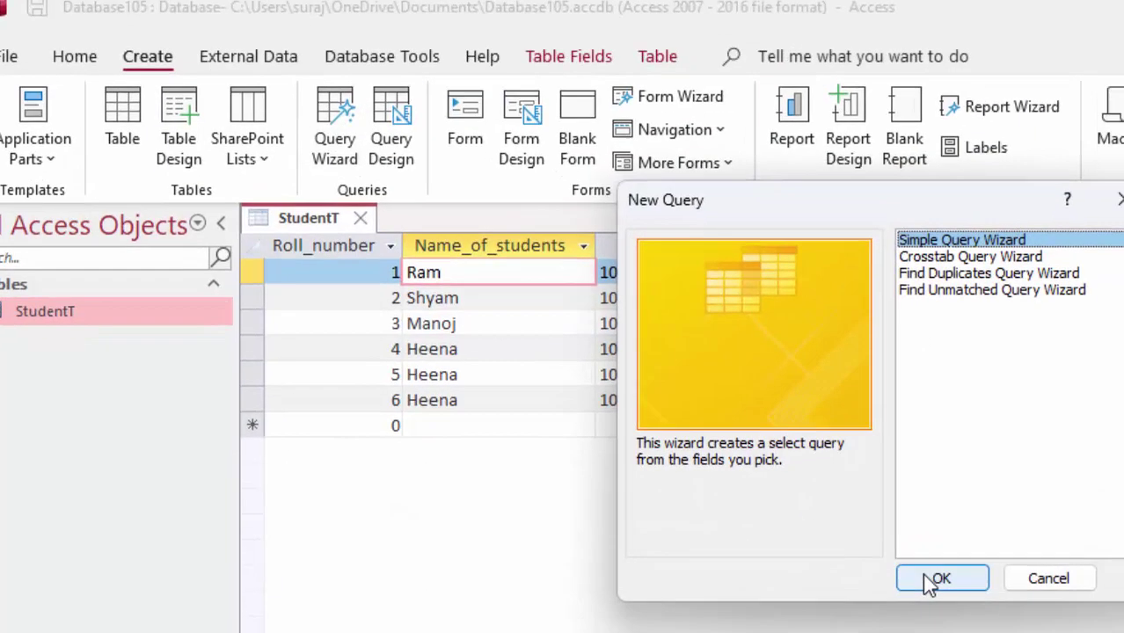
pyautogui.click(958, 605)
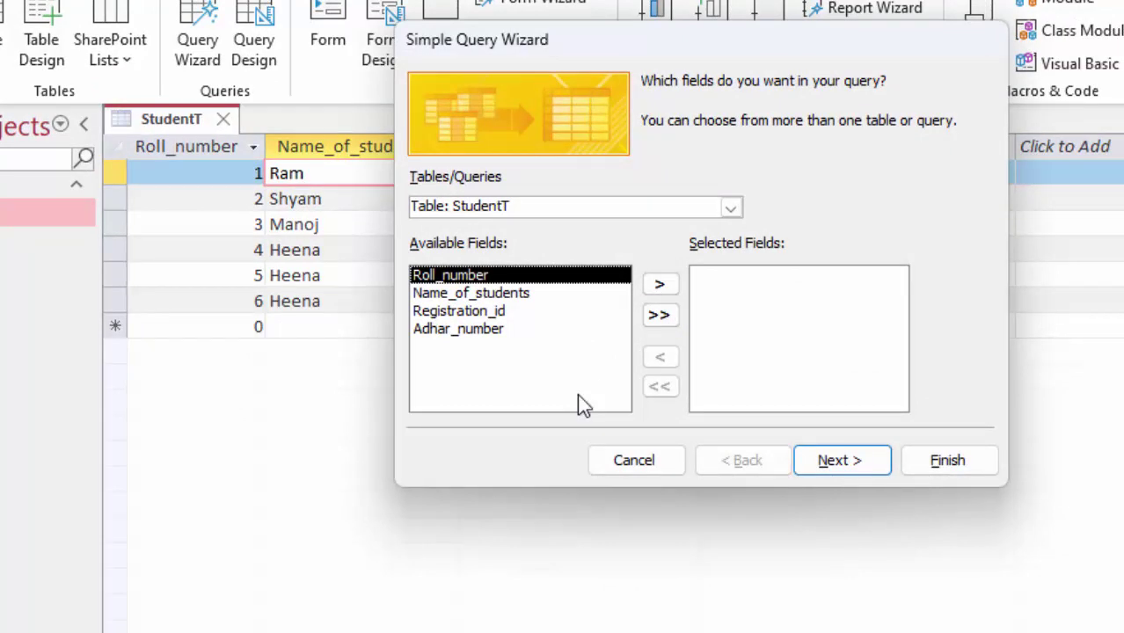
pyautogui.click(653, 462)
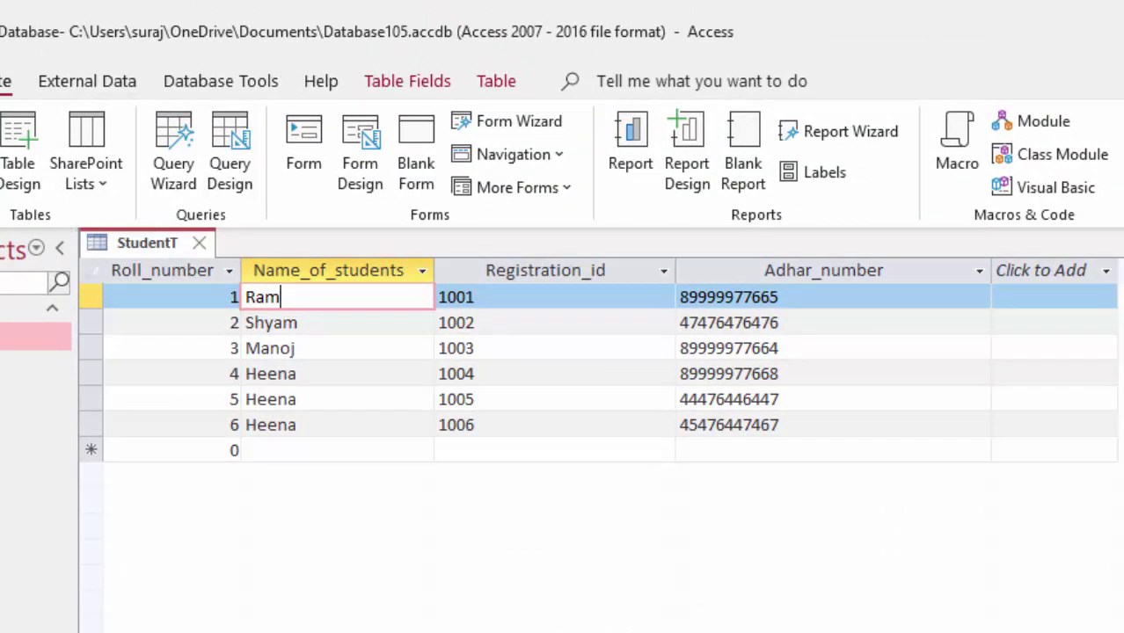
# Create a new blank table and save it as 'Registration table'
pyautogui.click(5, 150)
pyautogui.hotkey('ctrl', 's')
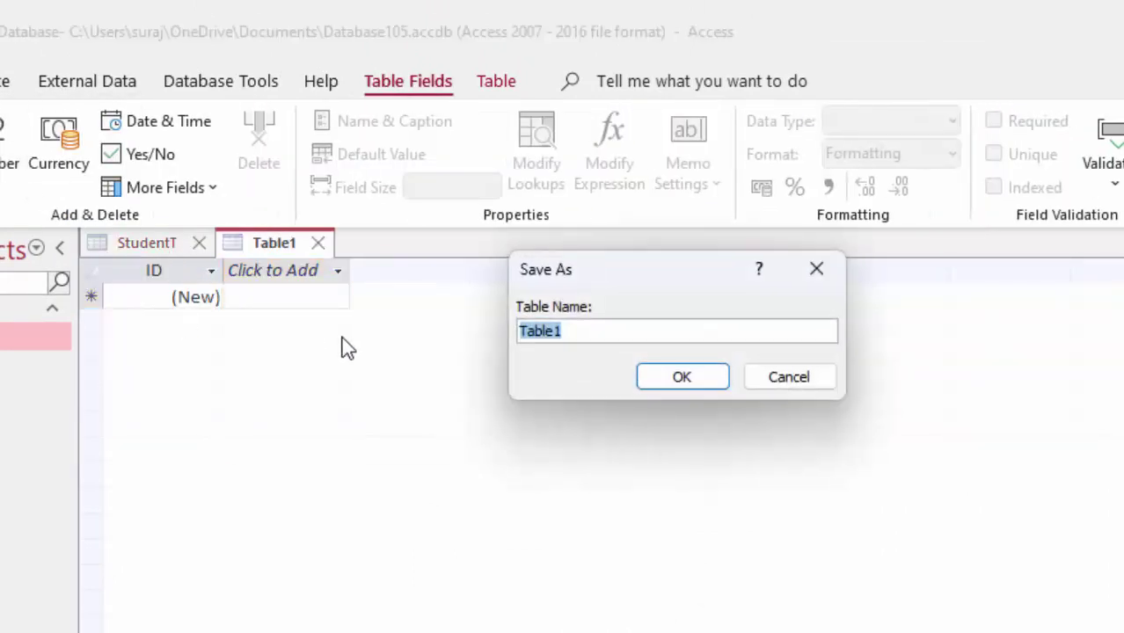
pyautogui.press('BackSpace')
pyautogui.write('Re')
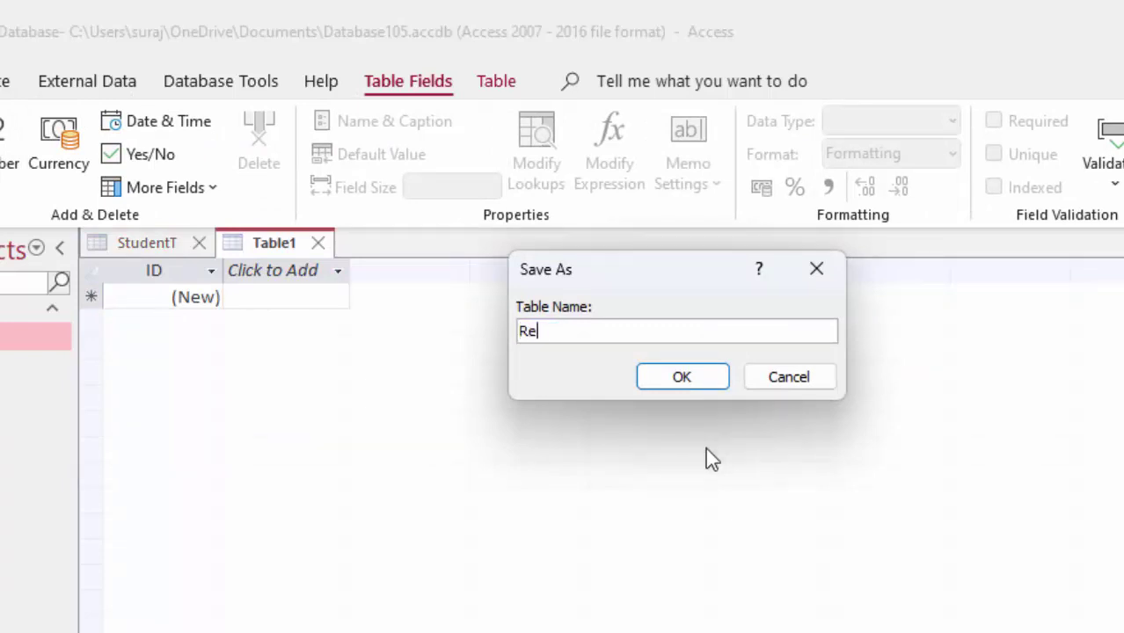
pyautogui.write('gistra')
pyautogui.write('tion ')
pyautogui.write('table')
pyautogui.press('Return')
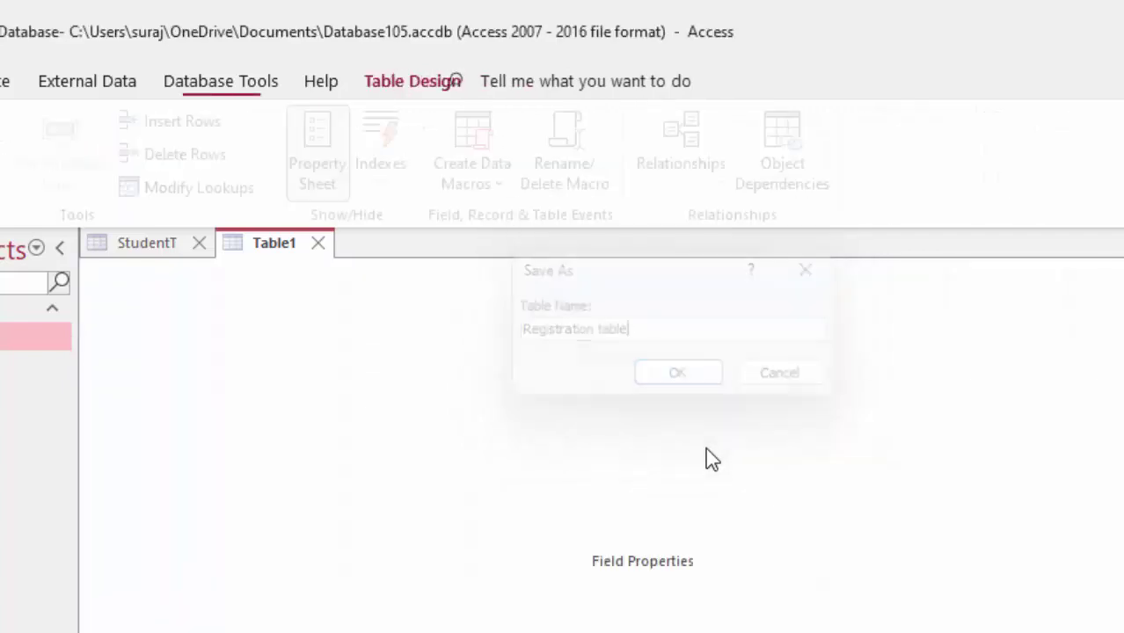
# Rename the default ID field to Registration
pyautogui.press('BackSpace')
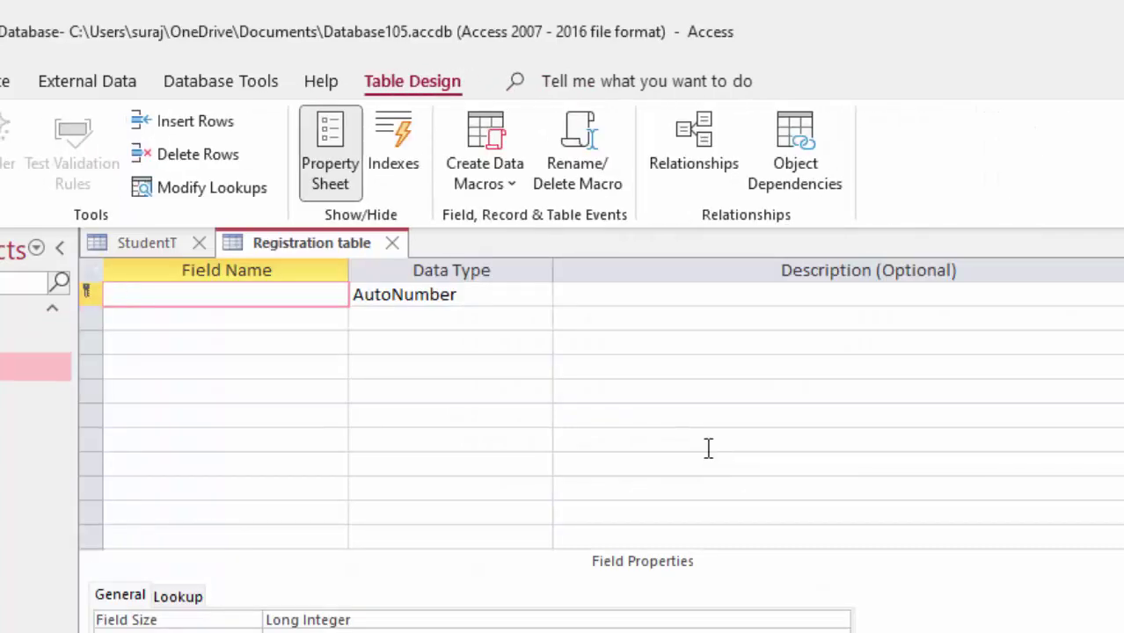
pyautogui.write('Regist')
pyautogui.write('ratio')
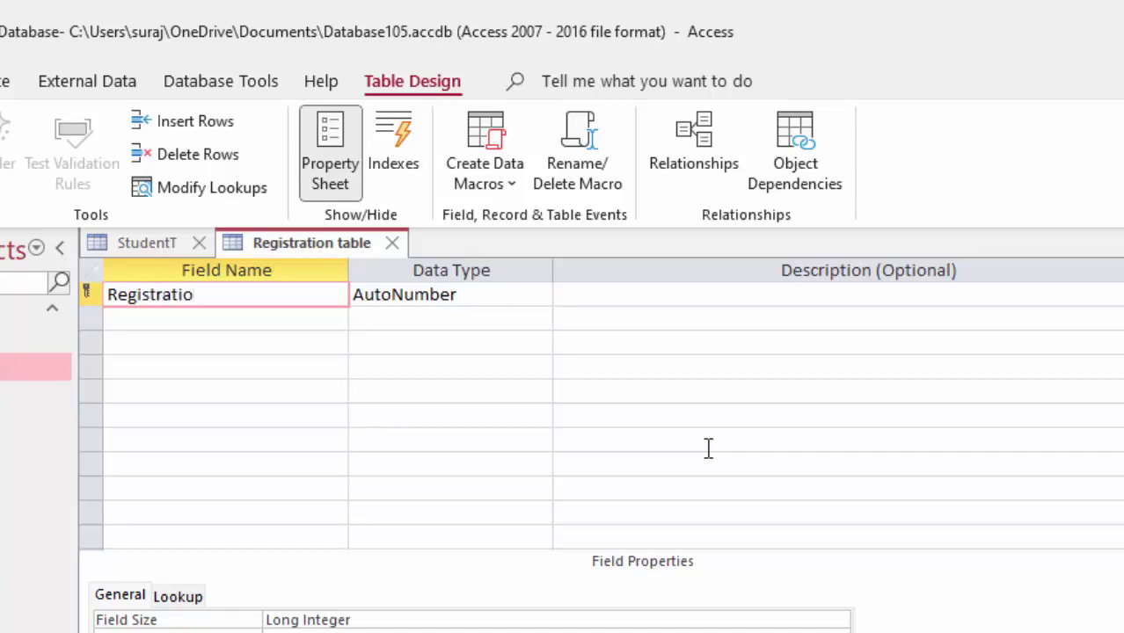
pyautogui.write('n')
pyautogui.hotkey('ctrl', 'F6')
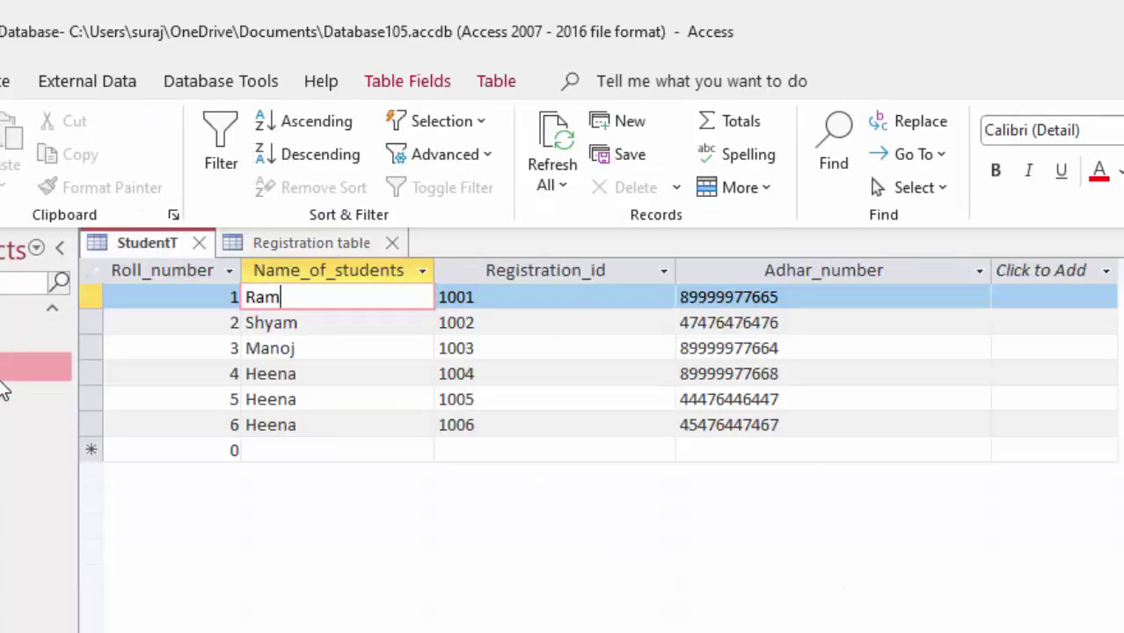
# Rename Registration table's first field to Registration_id in Design View, keeping the AutoNumber type
pyautogui.doubleClick(26, 335)
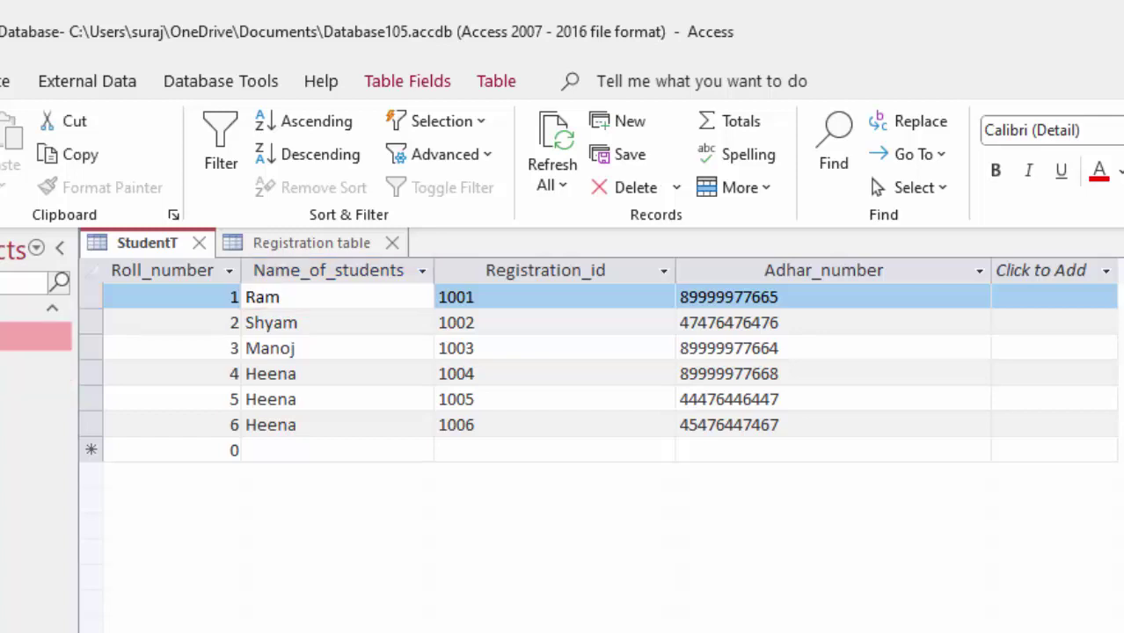
pyautogui.click(609, 555)
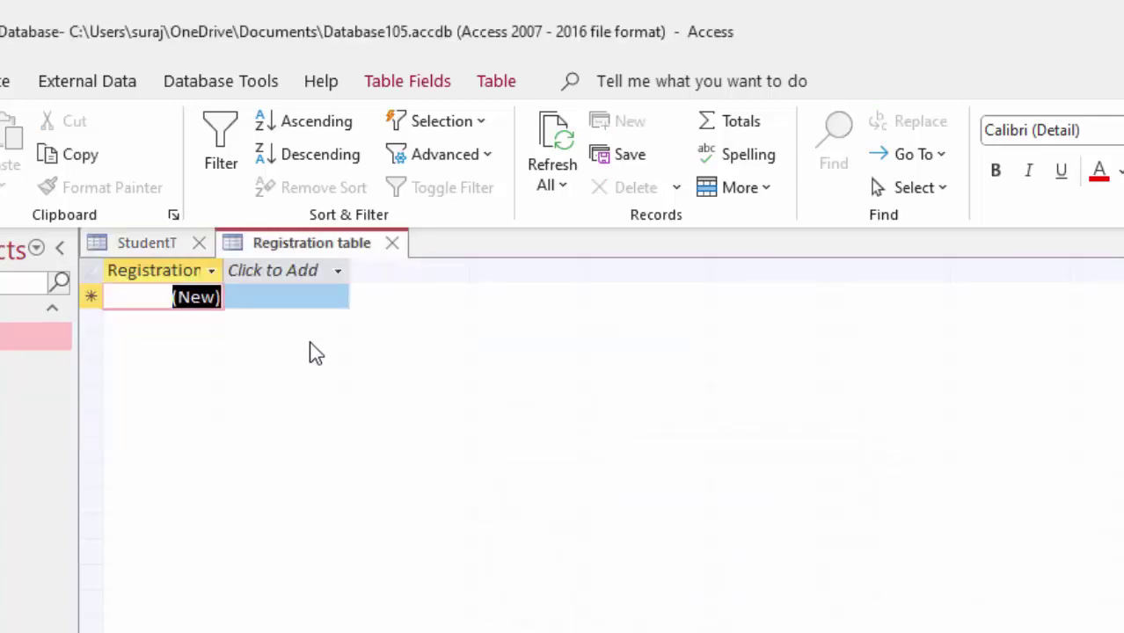
pyautogui.moveTo(230, 284); pyautogui.dragTo(348, 379)
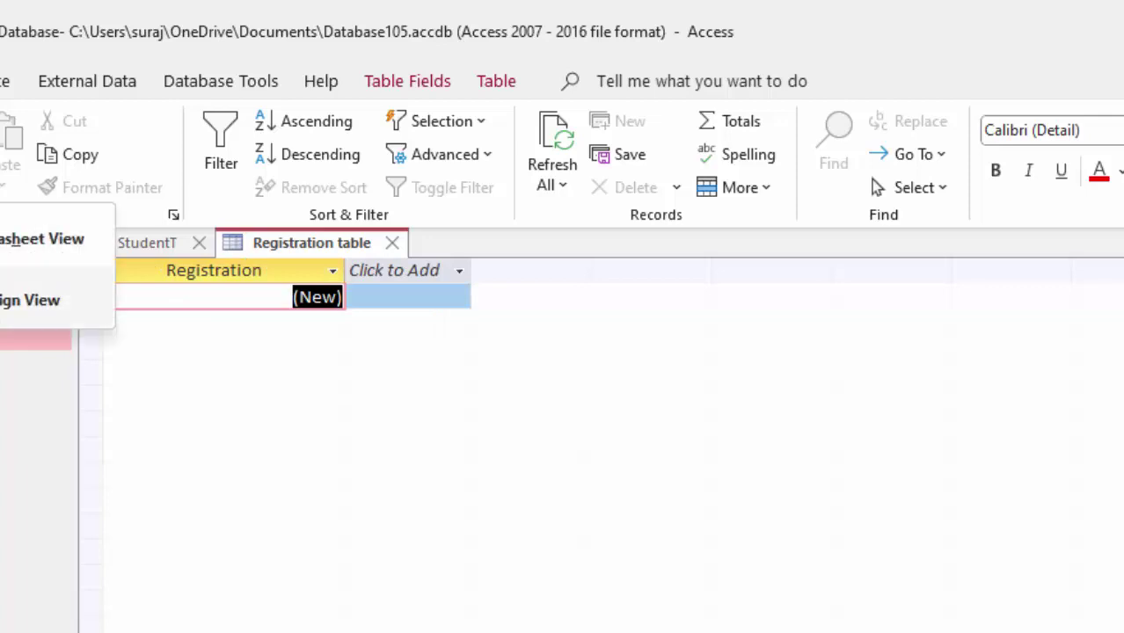
pyautogui.click(30, 299)
pyautogui.click(265, 310)
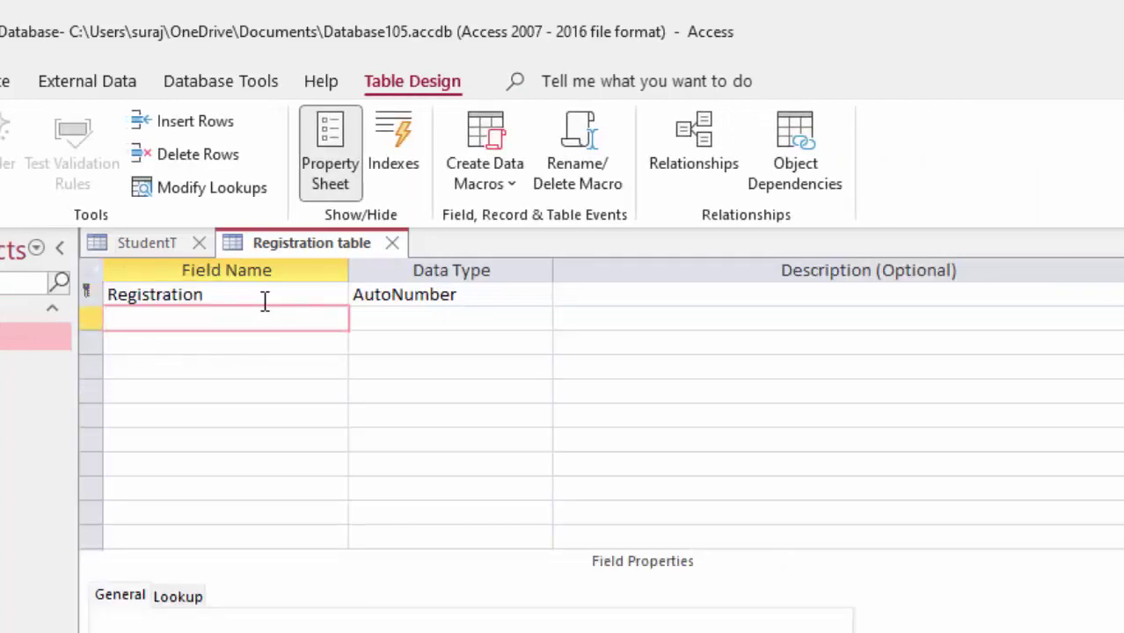
pyautogui.click(265, 299)
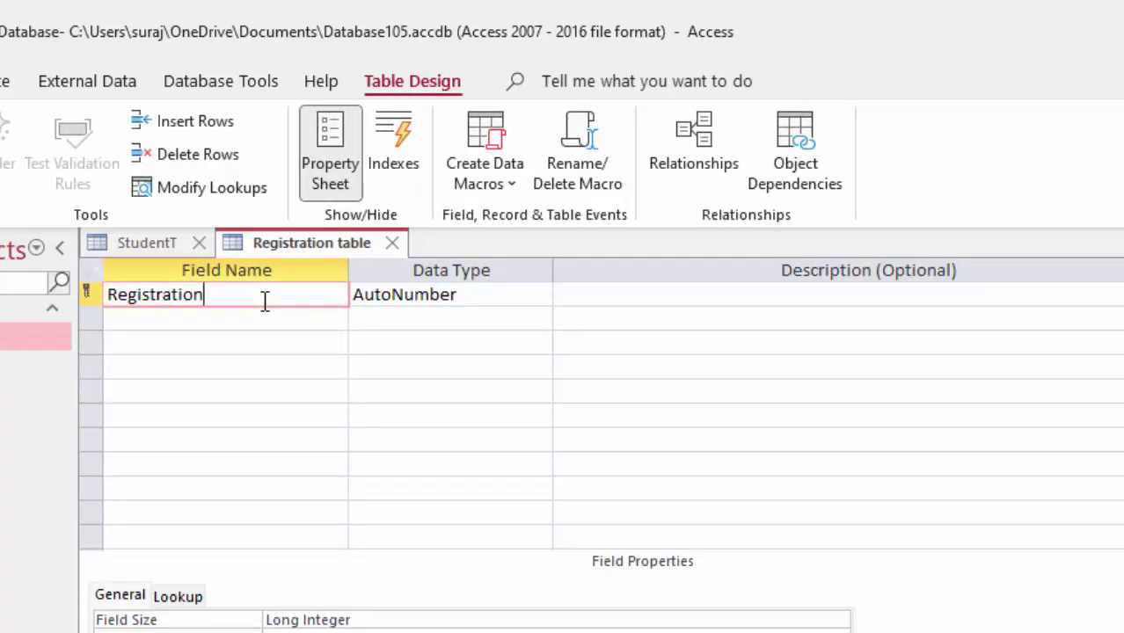
pyautogui.write('_id')
pyautogui.click(473, 293)
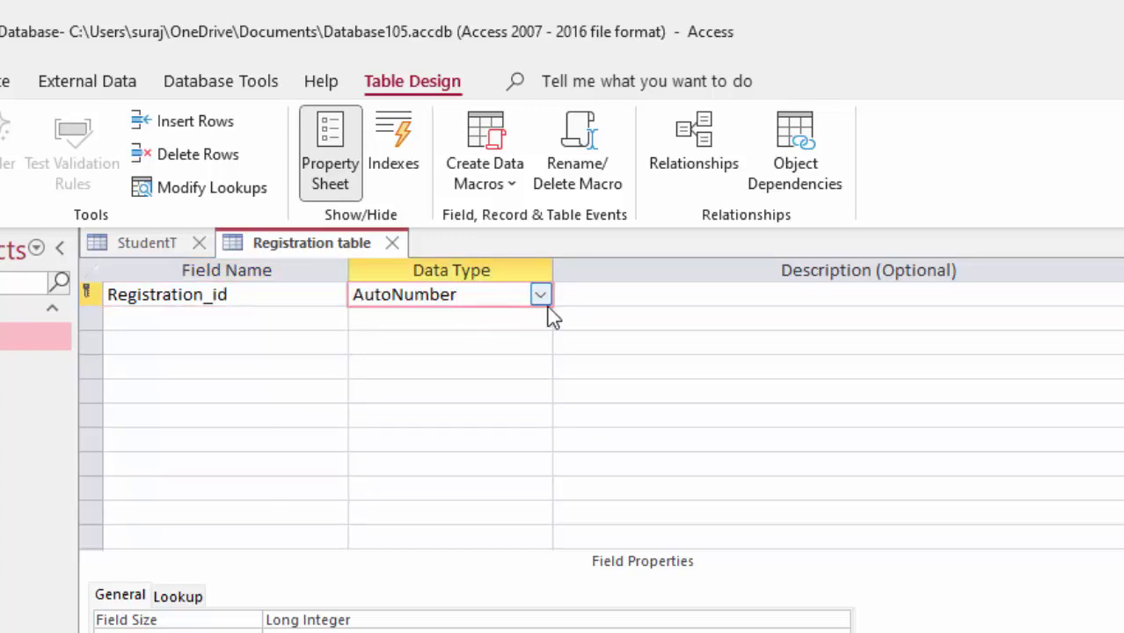
pyautogui.click(542, 293)
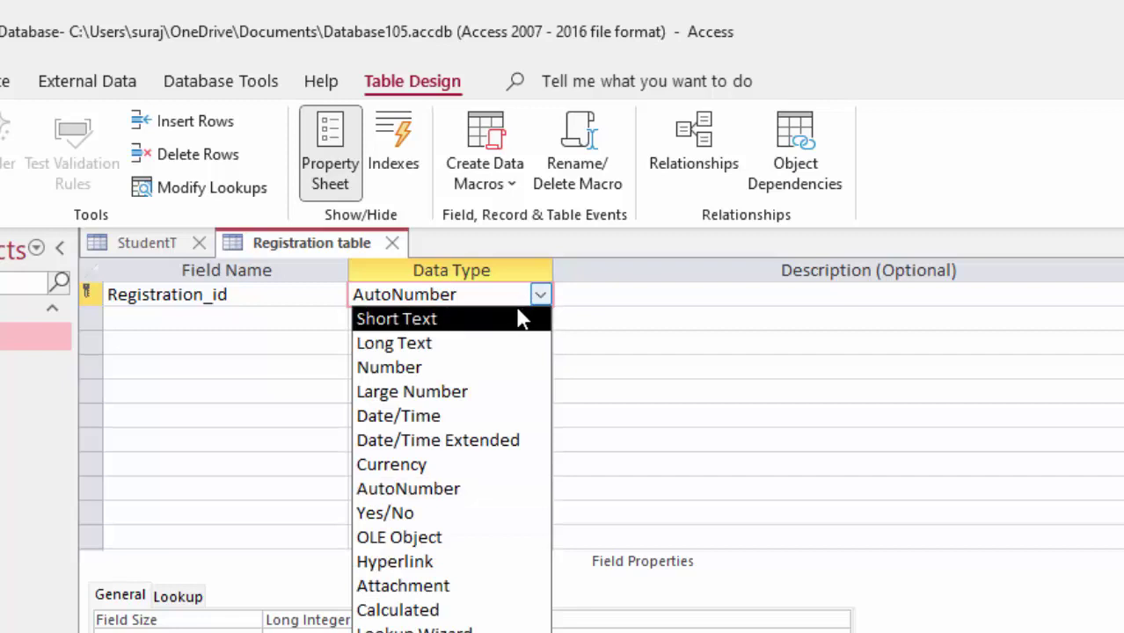
pyautogui.click(35, 366)
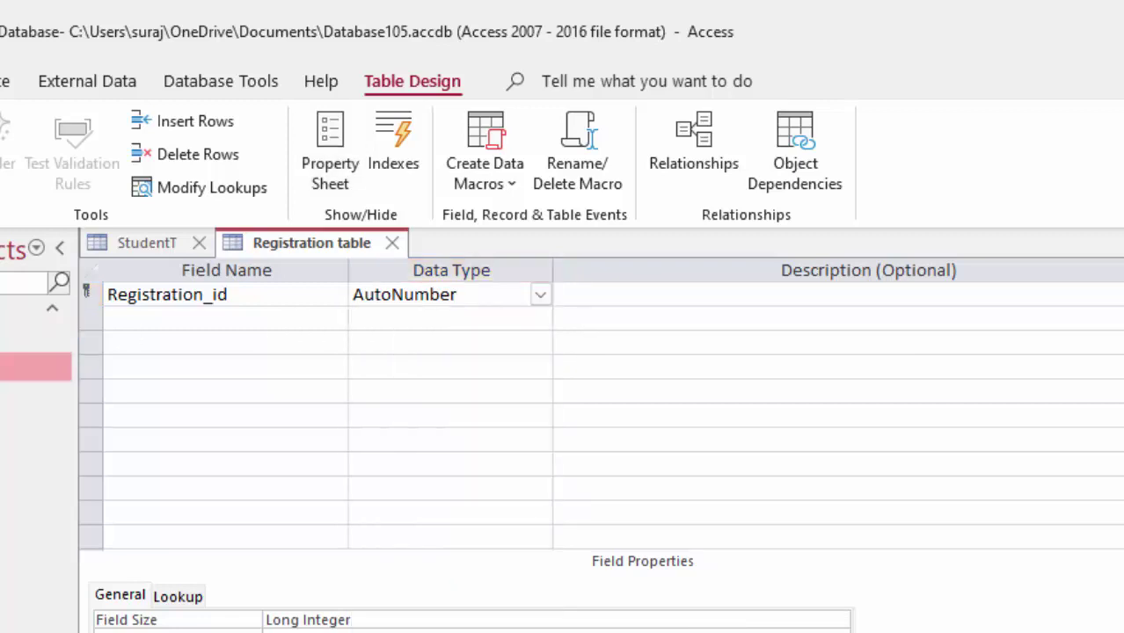
# Open StudentT and Registration table in Design View side by side
pyautogui.rightClick(9, 367)
pyautogui.click(7, 433)
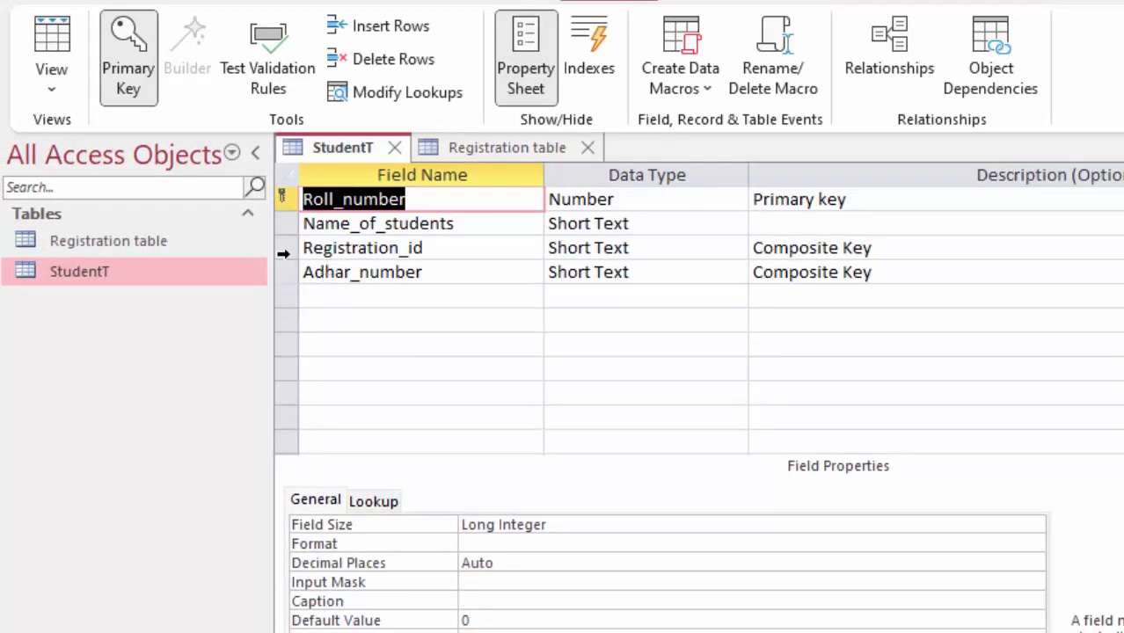
pyautogui.rightClick(282, 253)
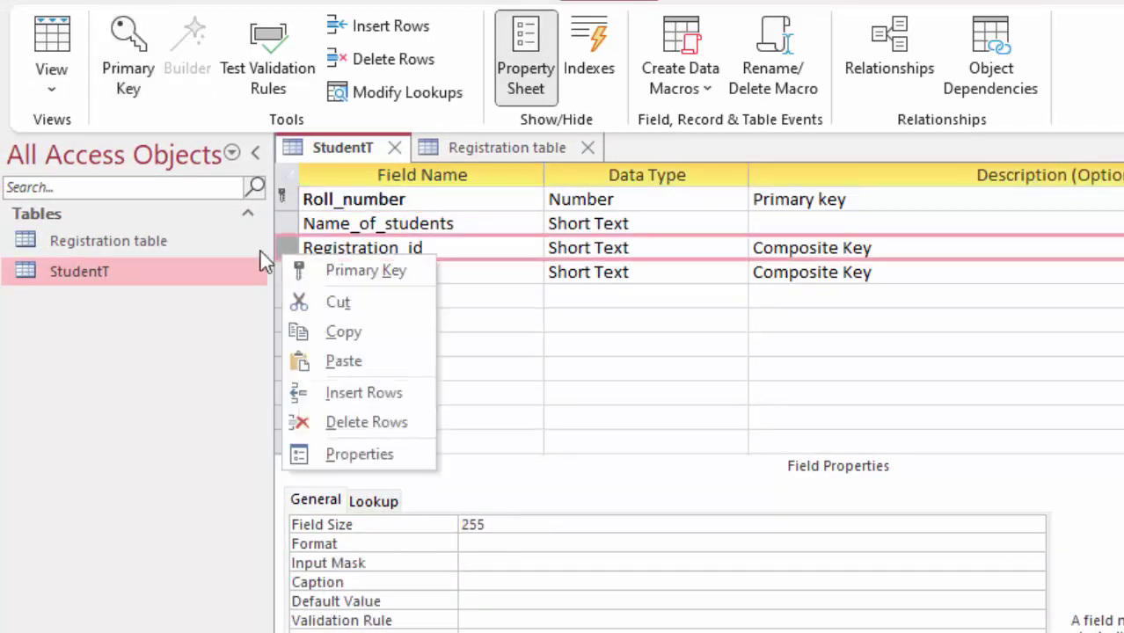
pyautogui.click(134, 243)
pyautogui.rightClick(134, 243)
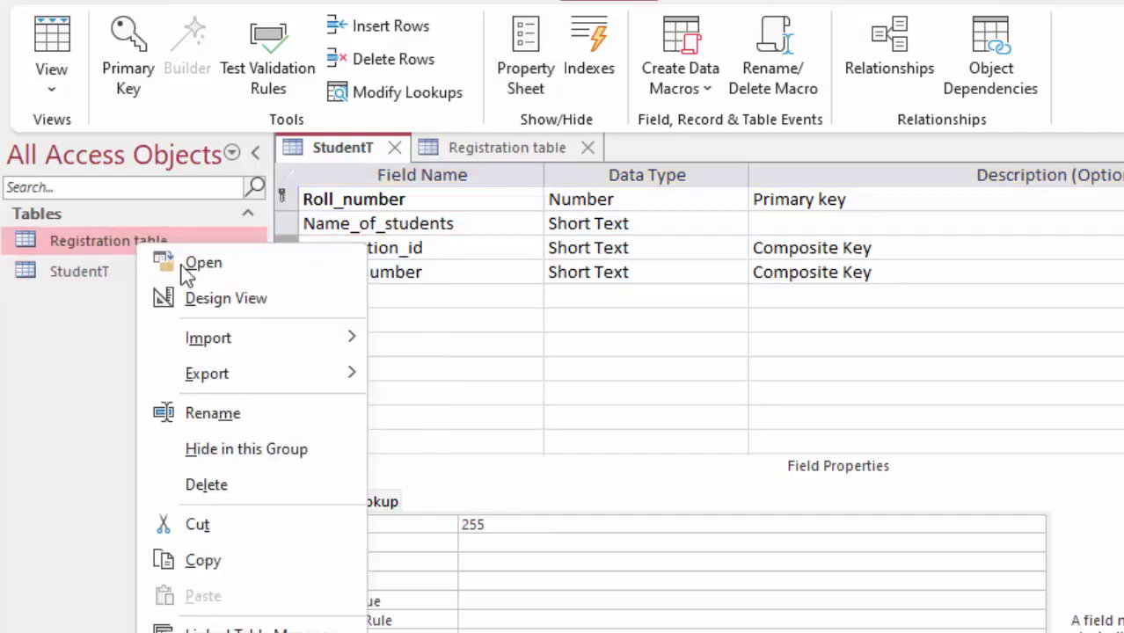
pyautogui.click(233, 298)
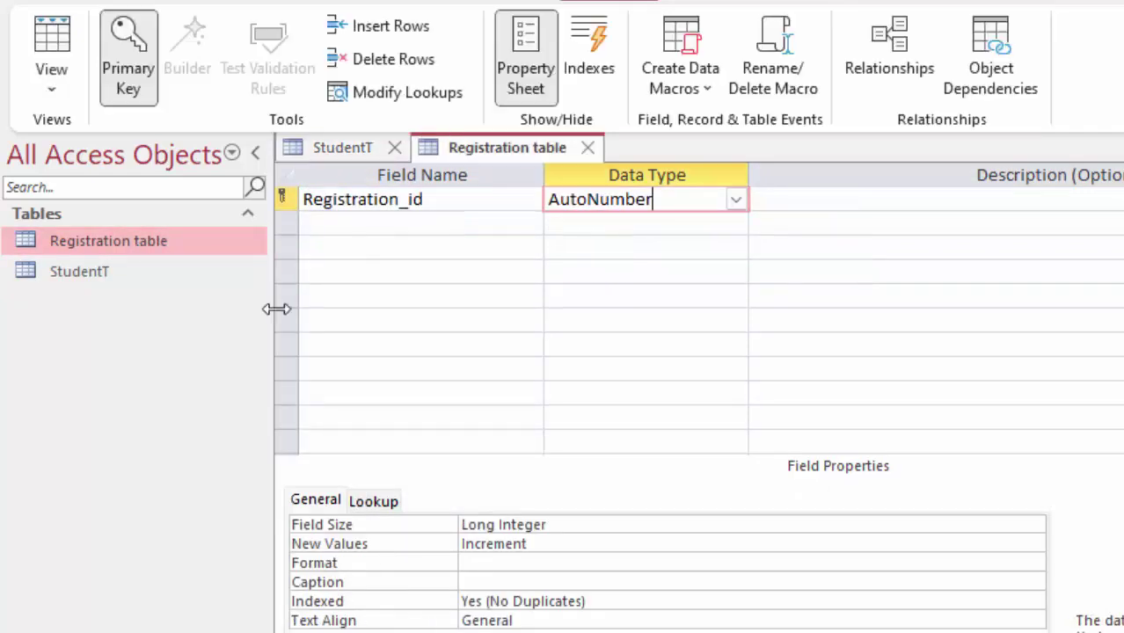
# Make Registration_id Short Text and add a Roll_number field of type Number
pyautogui.click(736, 203)
pyautogui.click(700, 225)
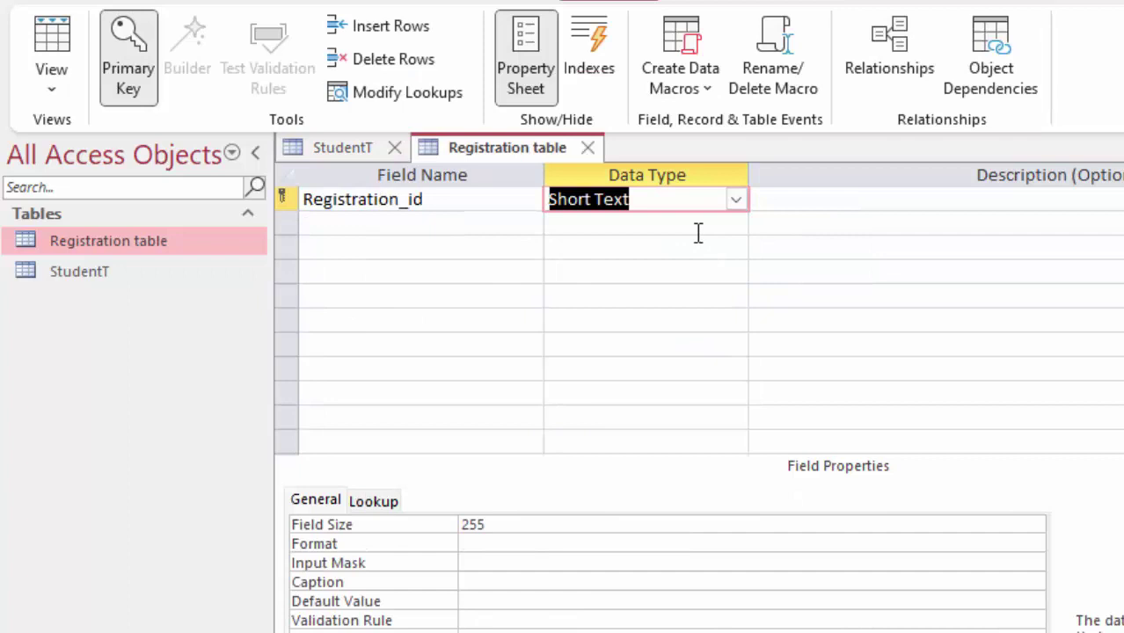
pyautogui.click(414, 229)
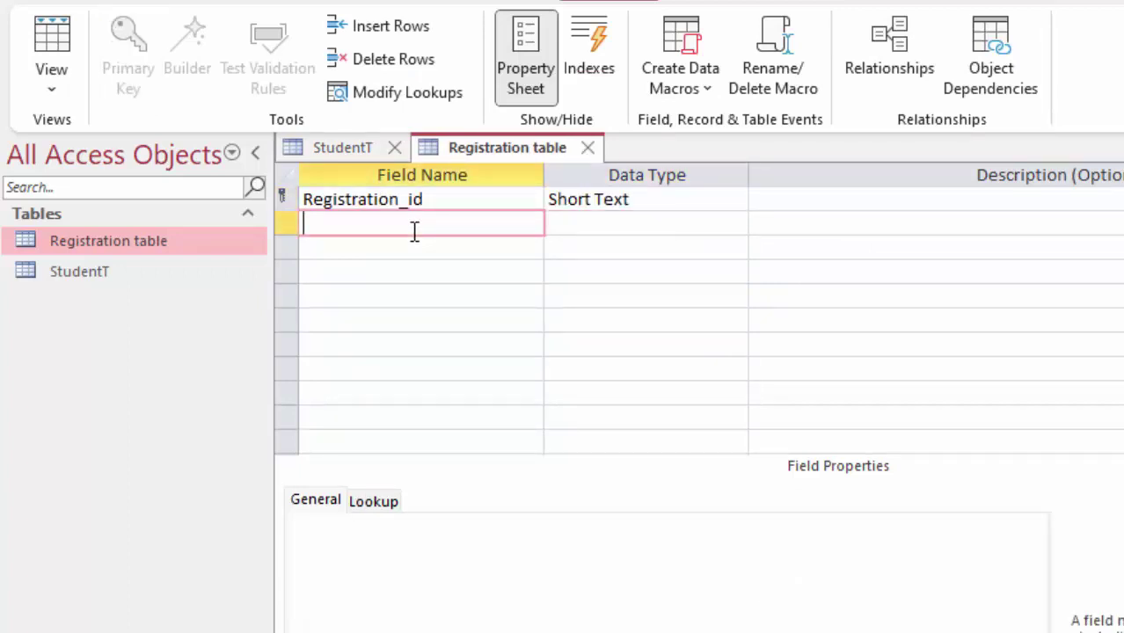
pyautogui.write('Roll_')
pyautogui.write('numb')
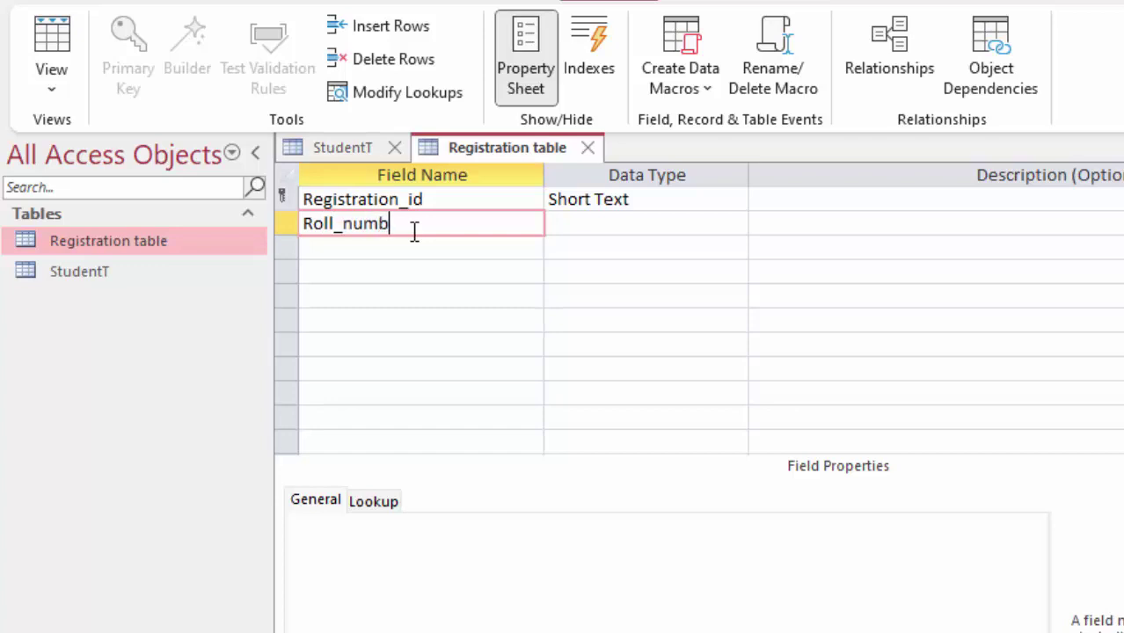
pyautogui.write('er')
pyautogui.click(632, 225)
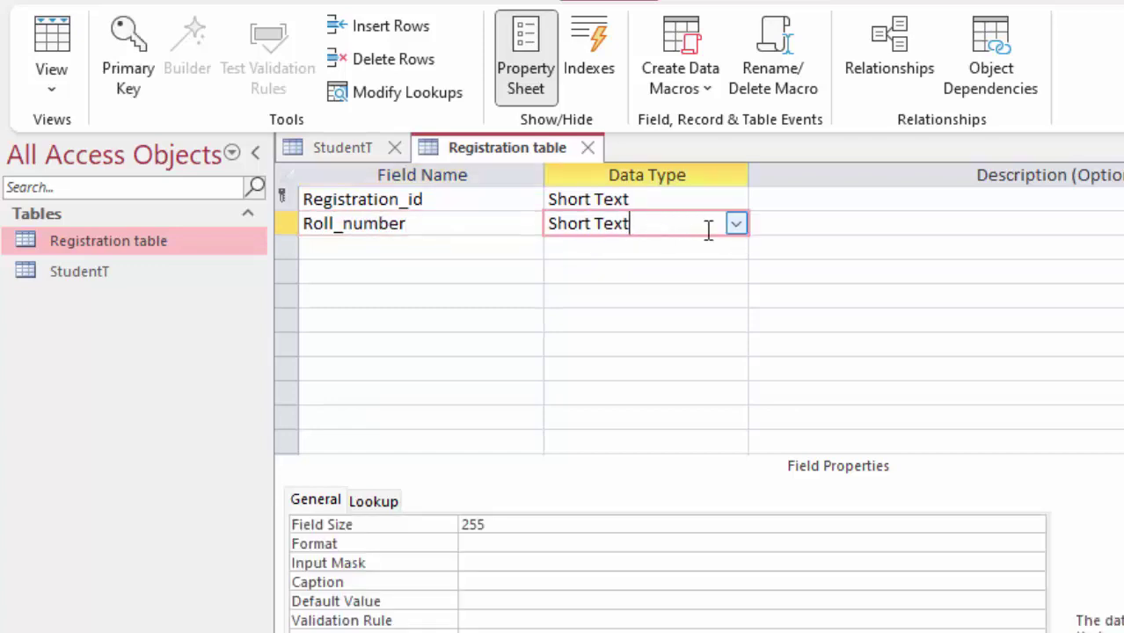
pyautogui.click(735, 224)
pyautogui.click(585, 296)
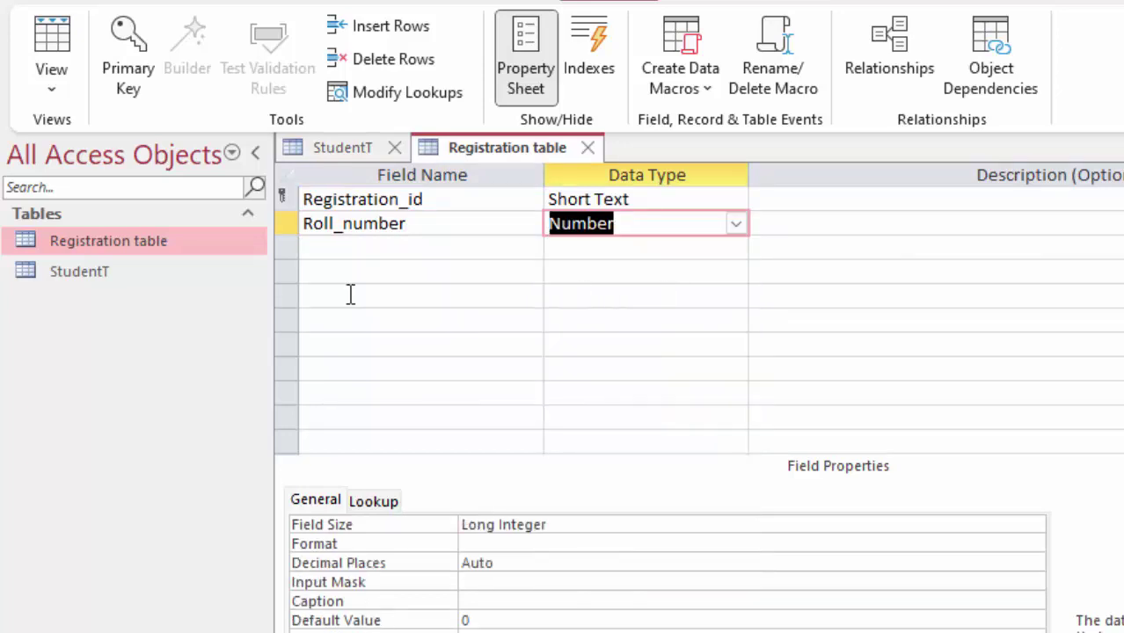
# Add a Short Text field named Scholar_id and switch to datasheet view
pyautogui.click(361, 249)
pyautogui.write('Sc')
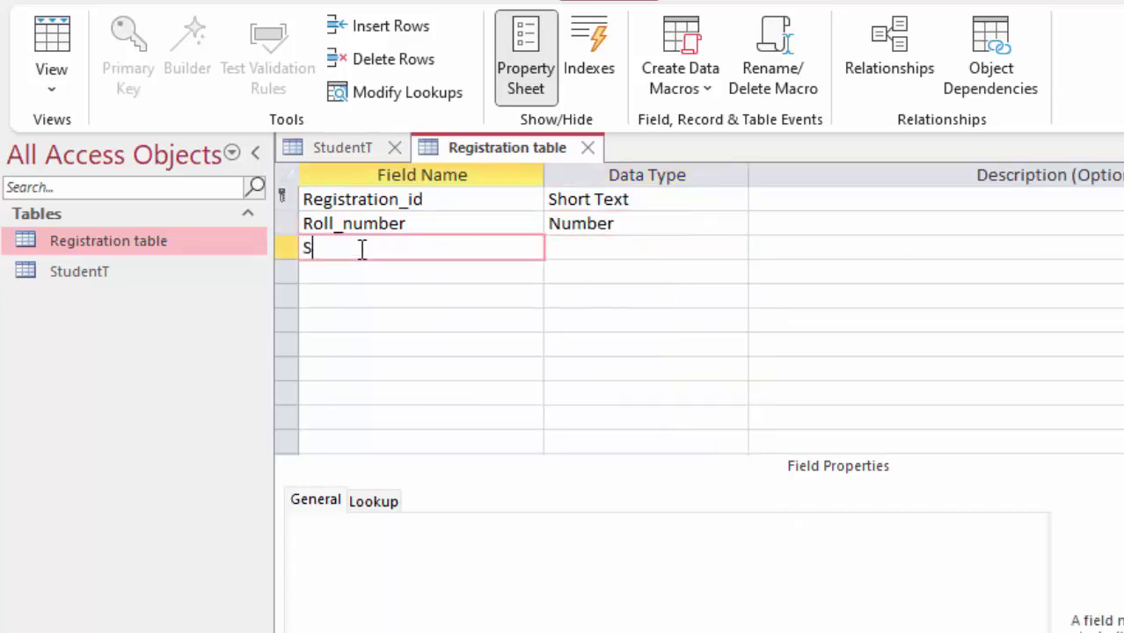
pyautogui.write('h')
pyautogui.write('ol')
pyautogui.press('BackSpace')
pyautogui.write('_id')
pyautogui.click(638, 247)
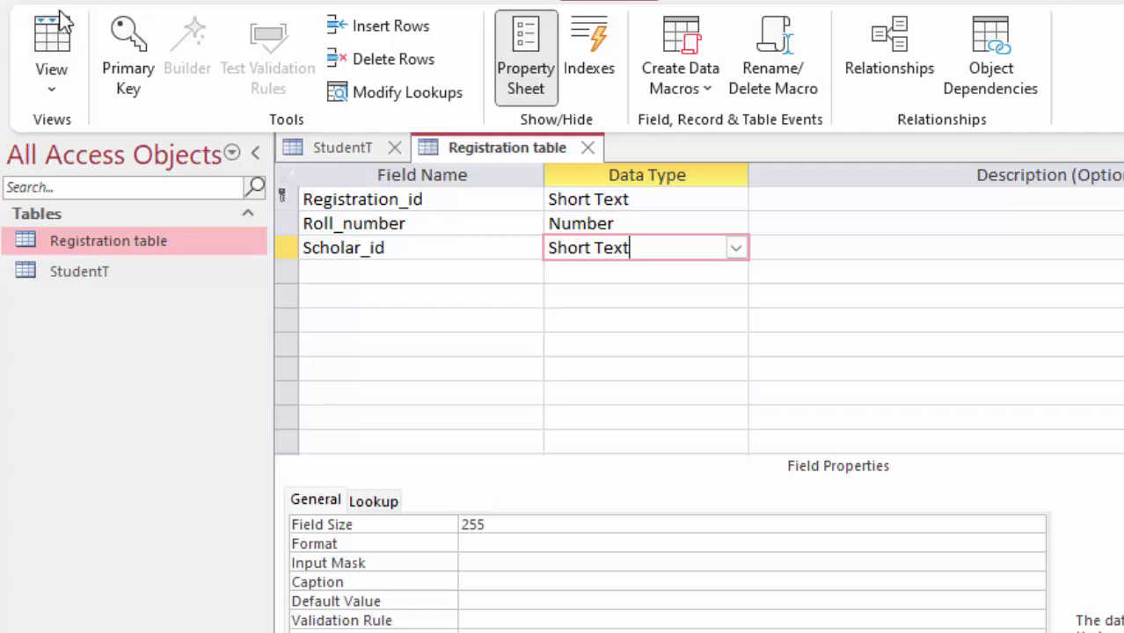
pyautogui.click(62, 37)
# Save the design and enter records 1001 (roll 1, scholar 1) and 1002 (roll 2, S02)
pyautogui.click(804, 454)
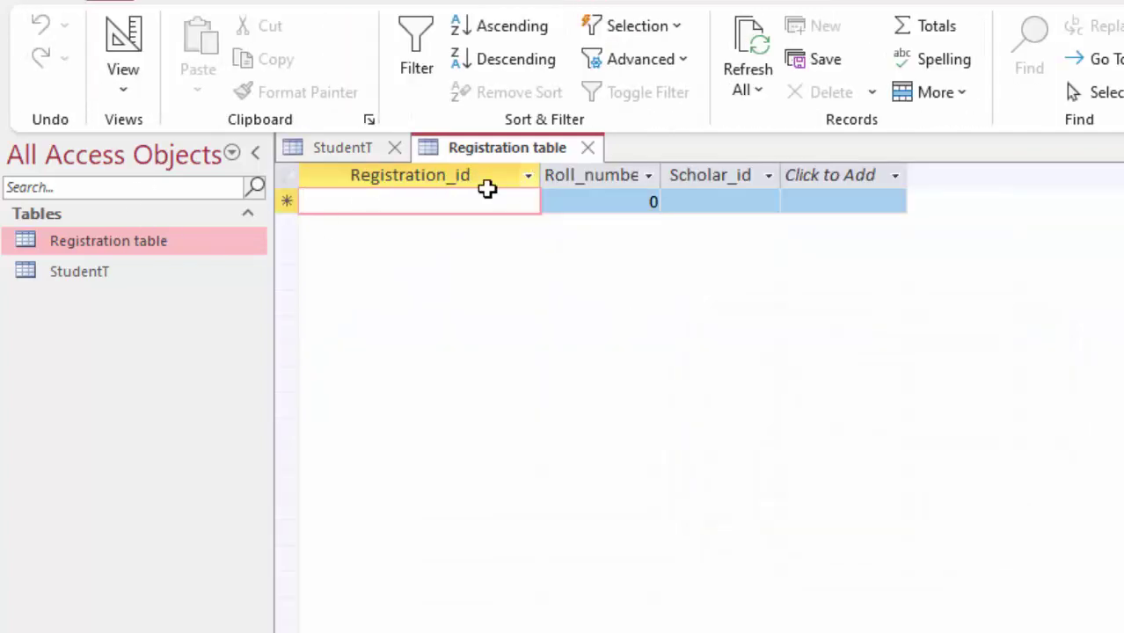
pyautogui.write('1001')
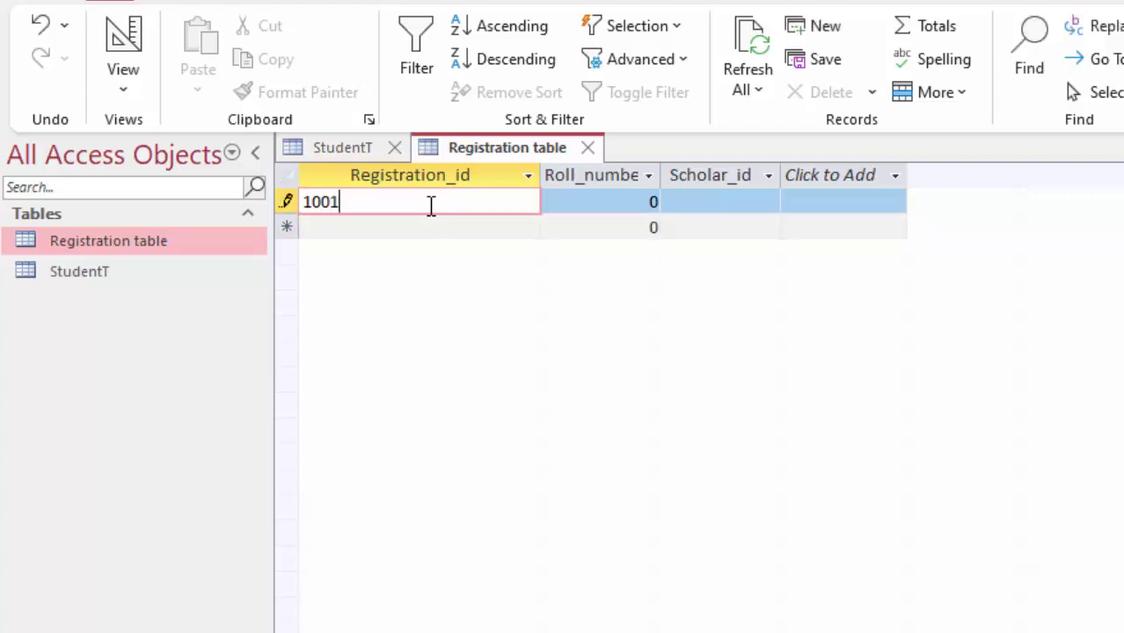
pyautogui.press('Tab')
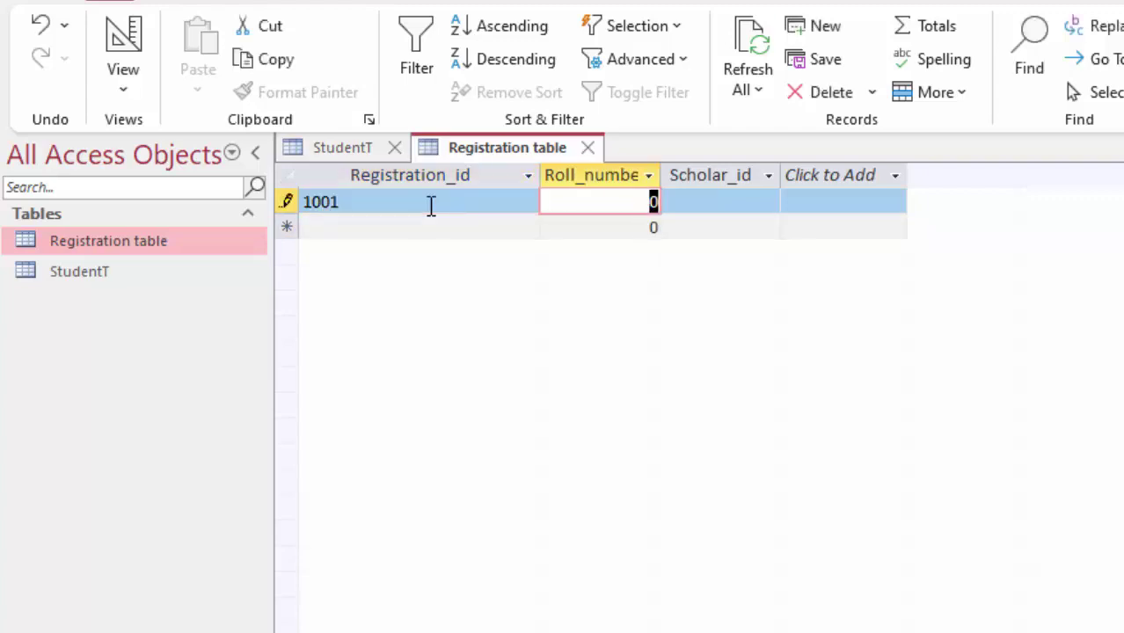
pyautogui.write('1')
pyautogui.press('Tab')
pyautogui.write('S0')
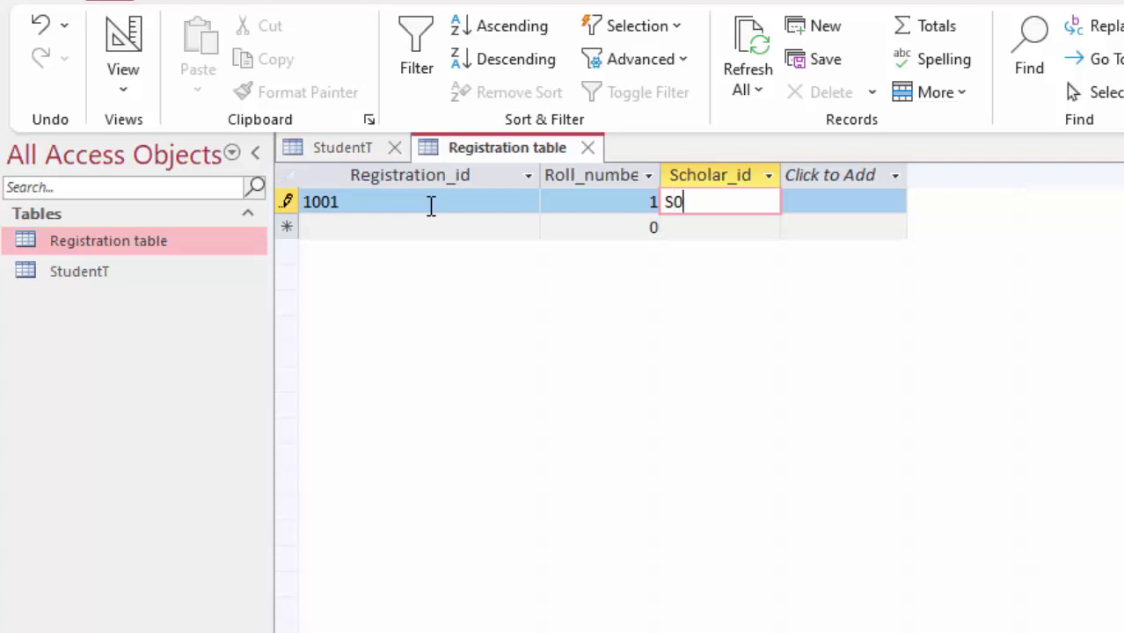
pyautogui.write('1')
pyautogui.press('Tab')
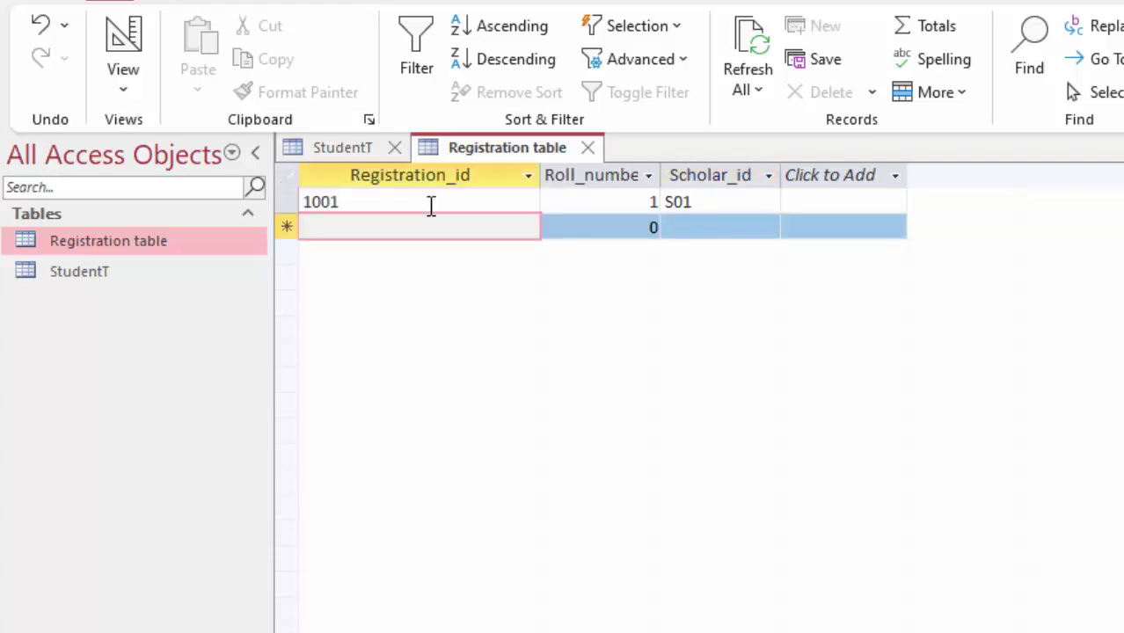
pyautogui.write('1002')
pyautogui.press('Tab')
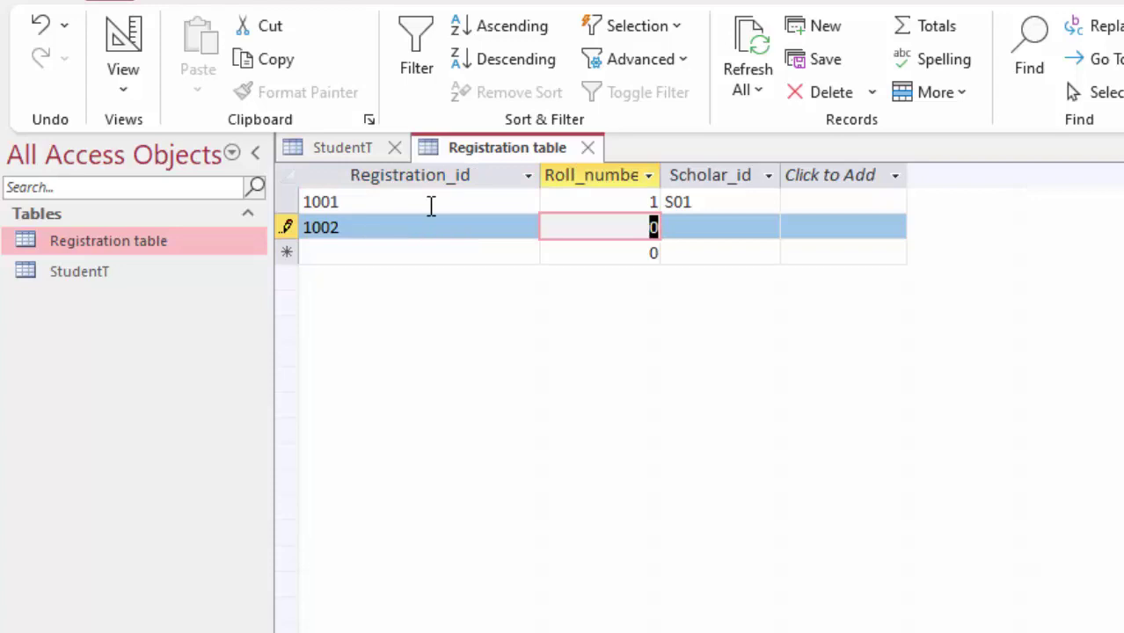
pyautogui.press('BackSpace')
pyautogui.write('2')
pyautogui.press('Tab')
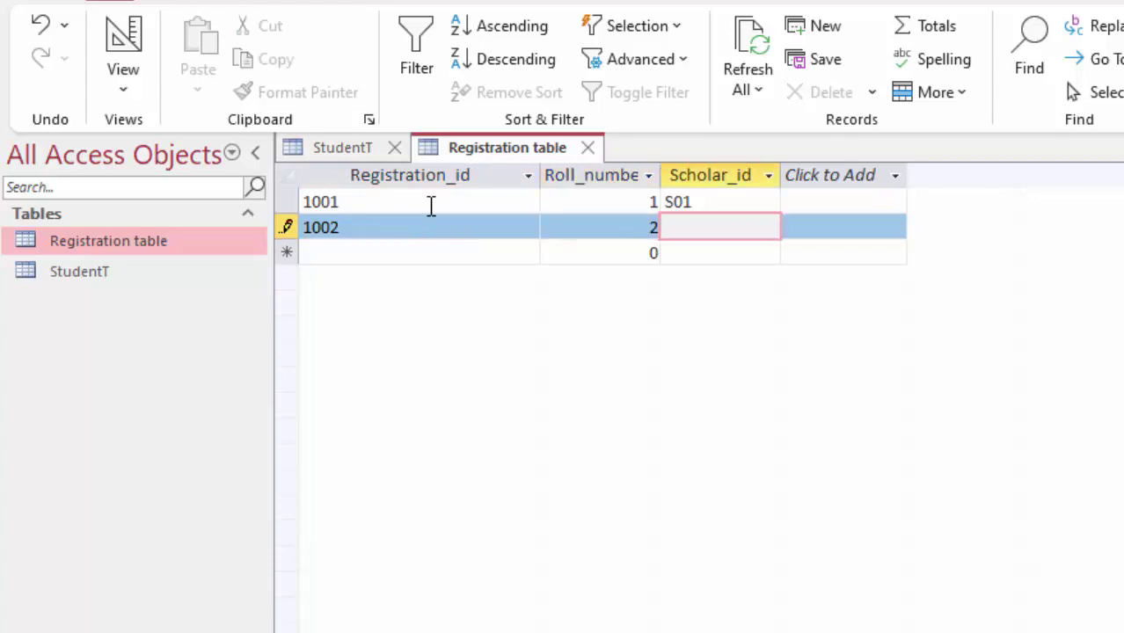
pyautogui.write('S')
pyautogui.write('02')
pyautogui.press('Tab')
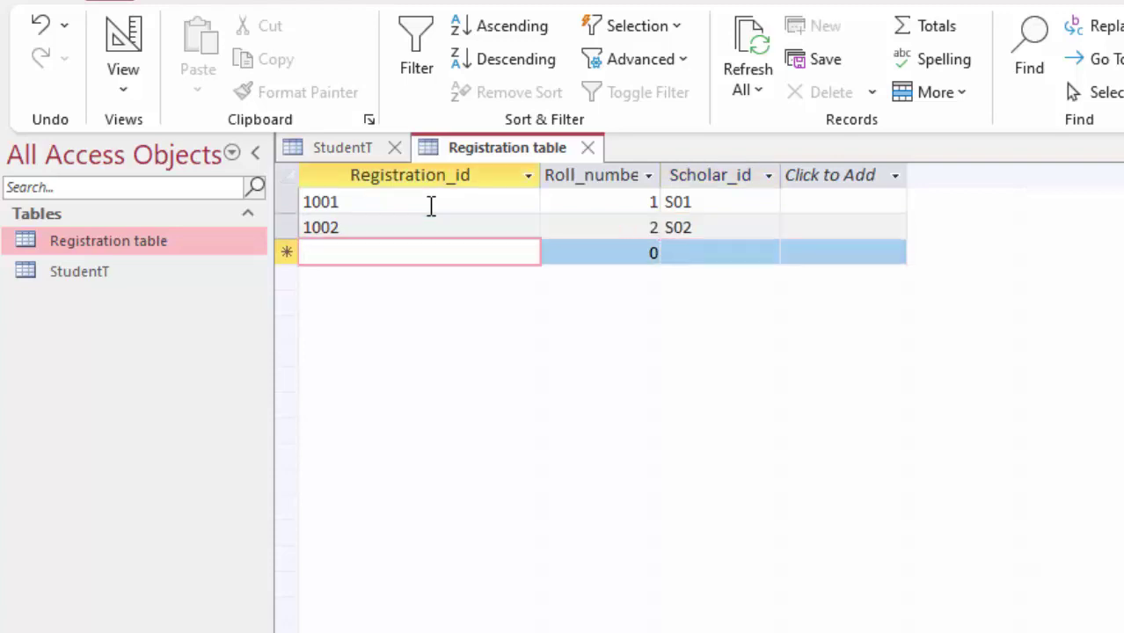
# Enter records 1003 (roll 3, S03) and 1004 (roll 4, S04)
pyautogui.write('1003')
pyautogui.press('Tab')
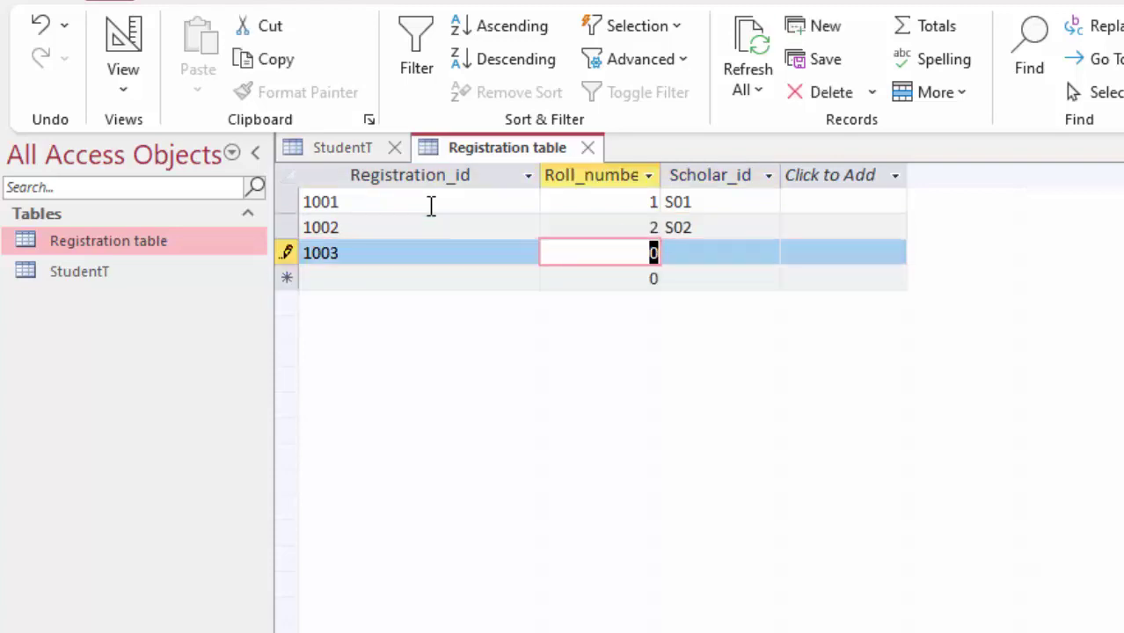
pyautogui.write('3')
pyautogui.press('Tab')
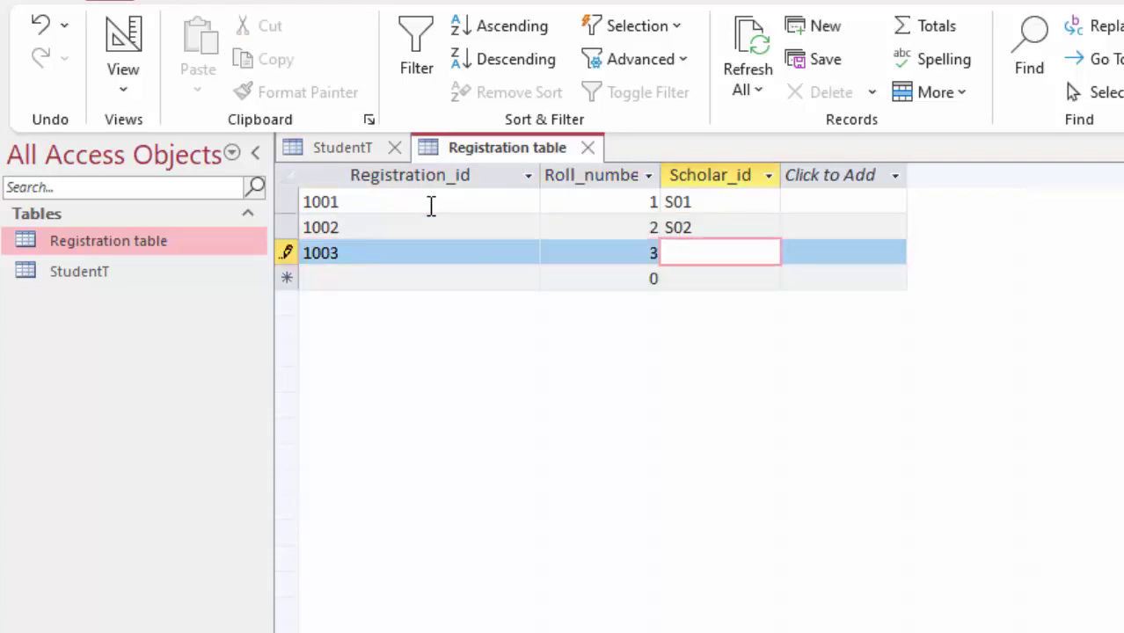
pyautogui.write('S')
pyautogui.write('03')
pyautogui.click(401, 281)
pyautogui.write('1')
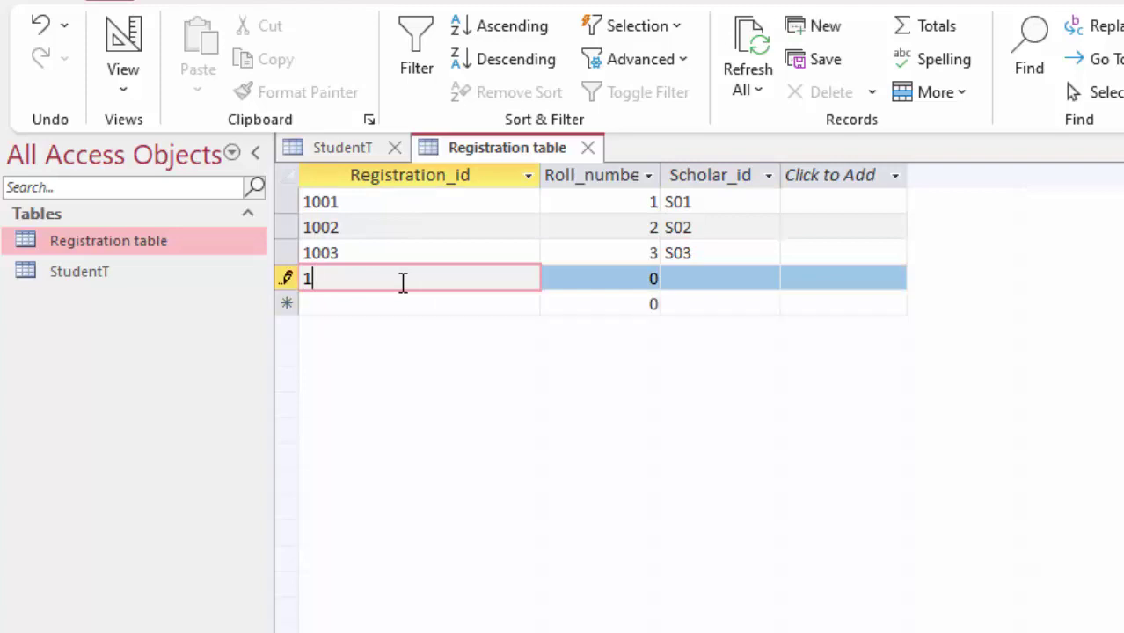
pyautogui.write('004')
pyautogui.press('Tab')
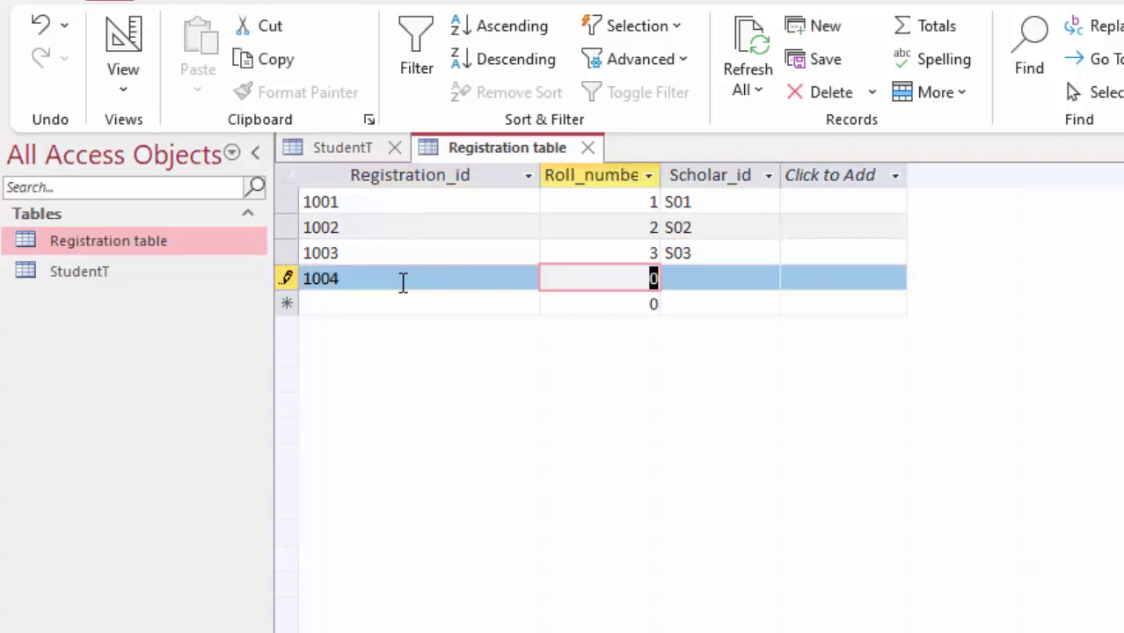
pyautogui.press('BackSpace')
pyautogui.write('4')
pyautogui.press('Tab')
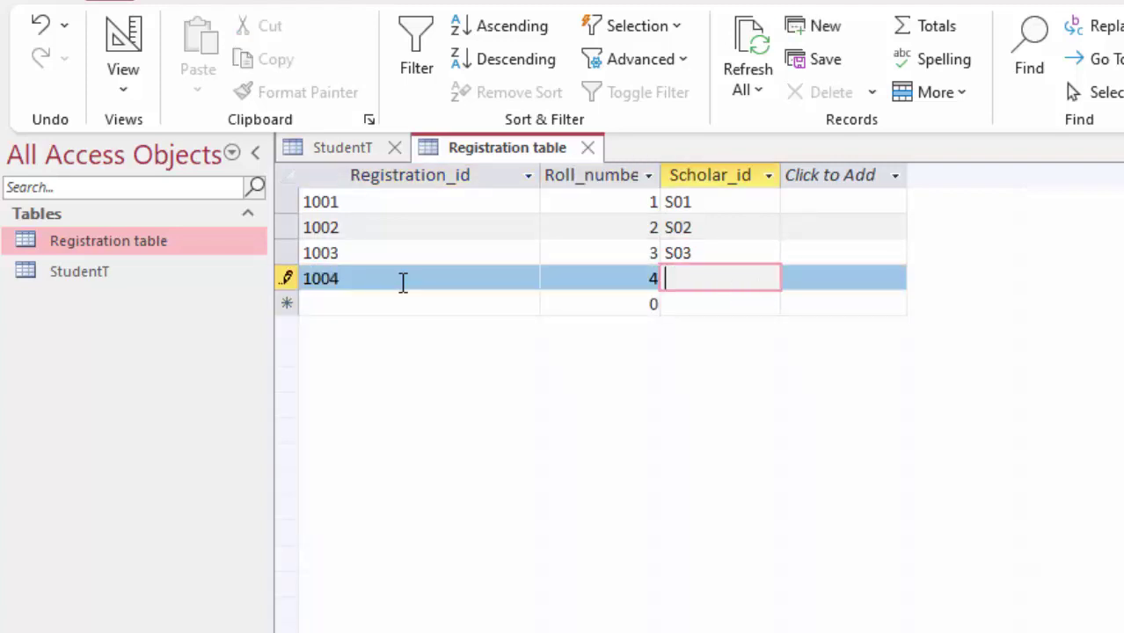
pyautogui.write('S04')
pyautogui.press('Tab')
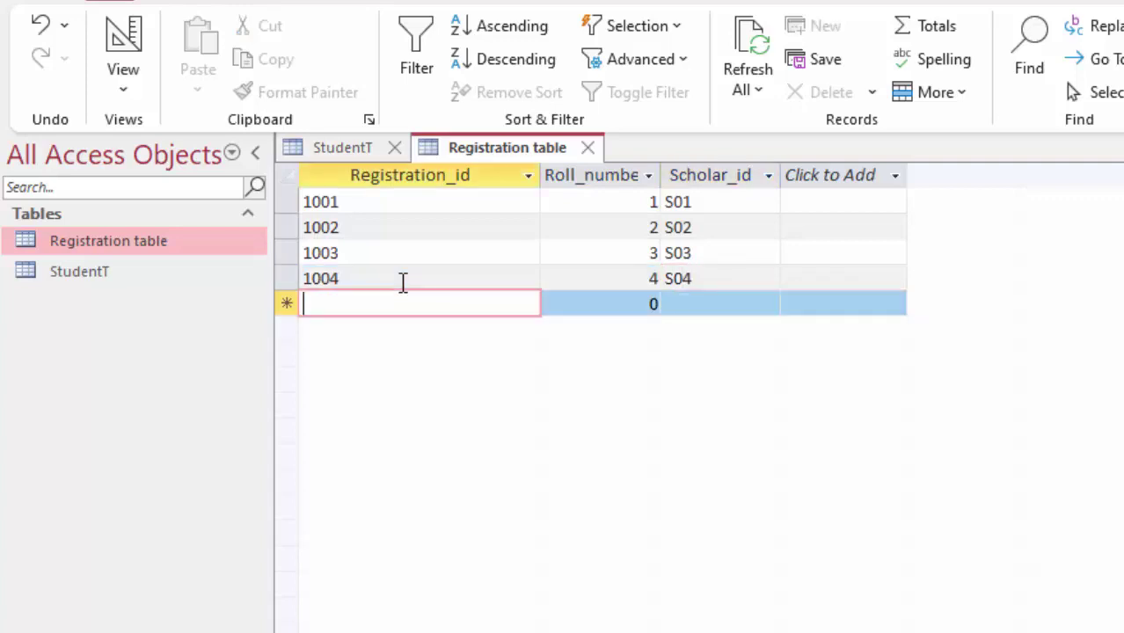
# Enter records 1005 (roll 5, S05) and 1006 (roll 6, S06)
pyautogui.write('1005')
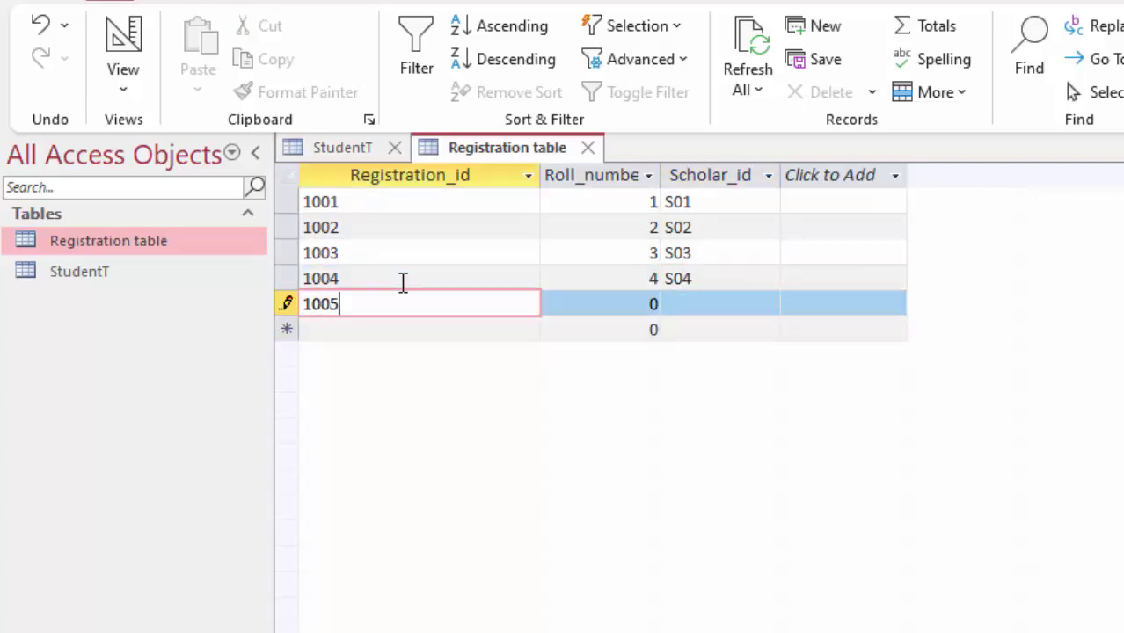
pyautogui.press('Tab')
pyautogui.press('BackSpace')
pyautogui.write('5')
pyautogui.press('Tab')
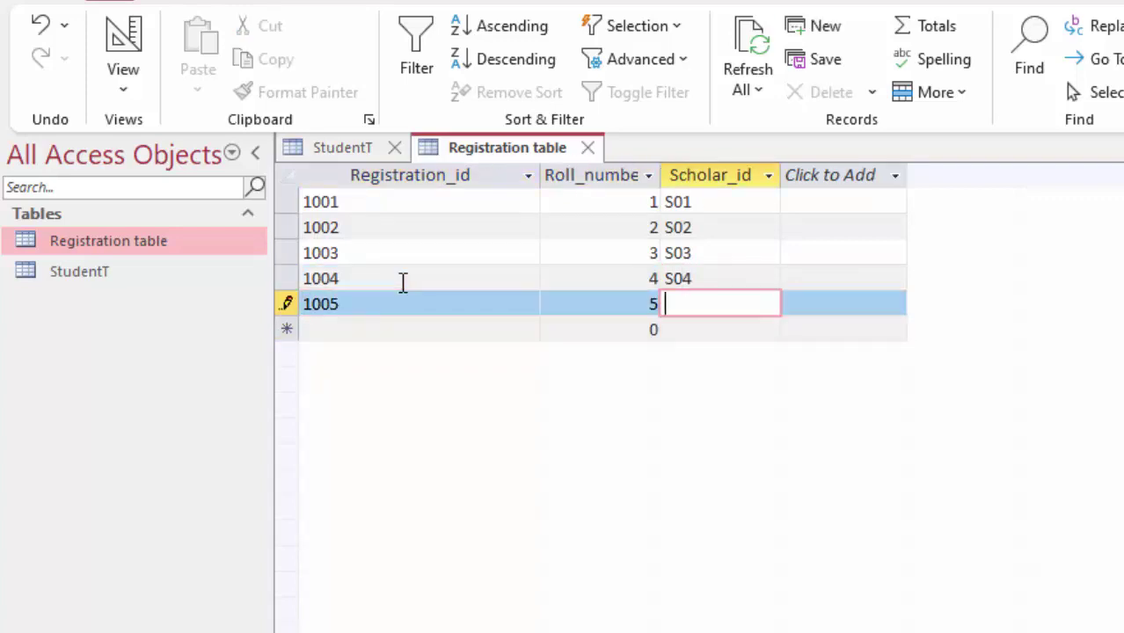
pyautogui.write('S05')
pyautogui.press('Tab')
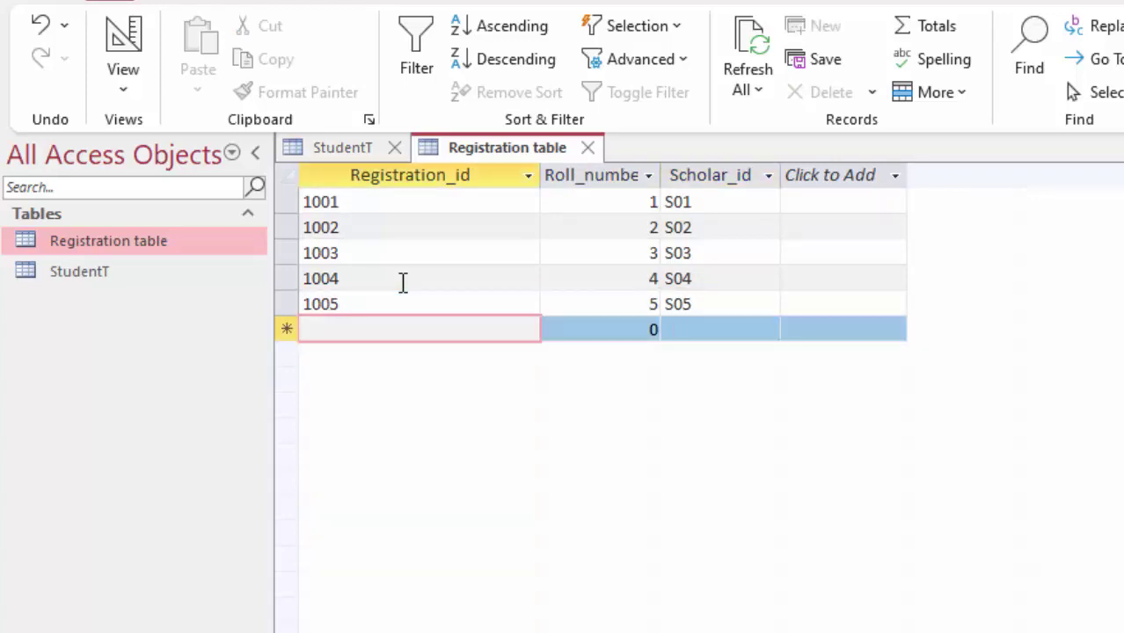
pyautogui.write('1006')
pyautogui.press('Tab')
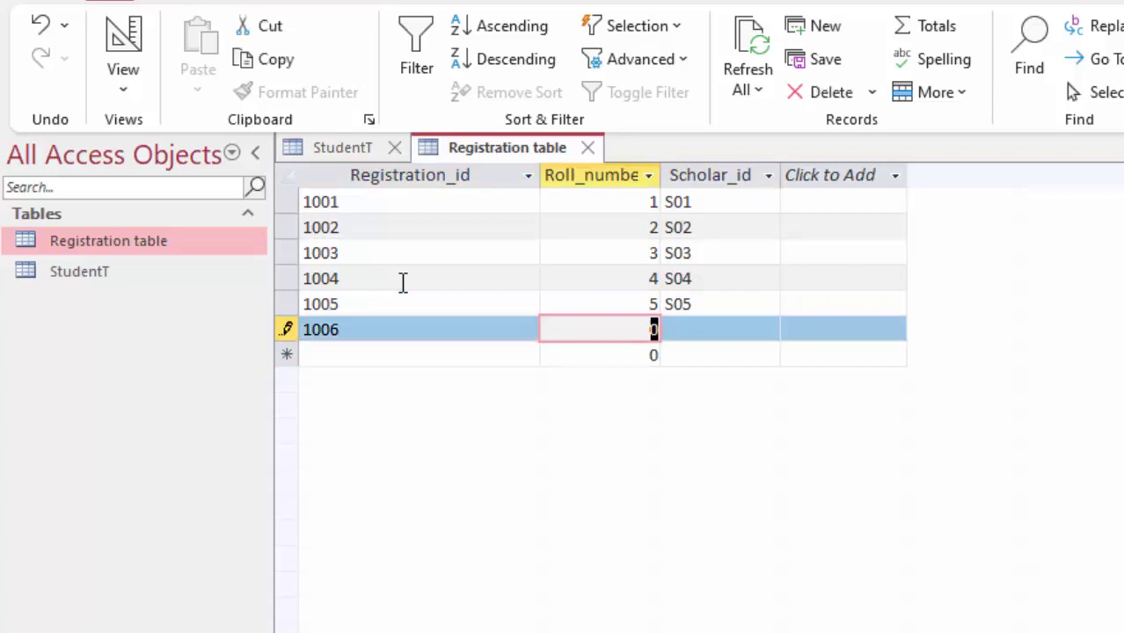
pyautogui.press('BackSpace')
pyautogui.write('6')
pyautogui.press('Tab')
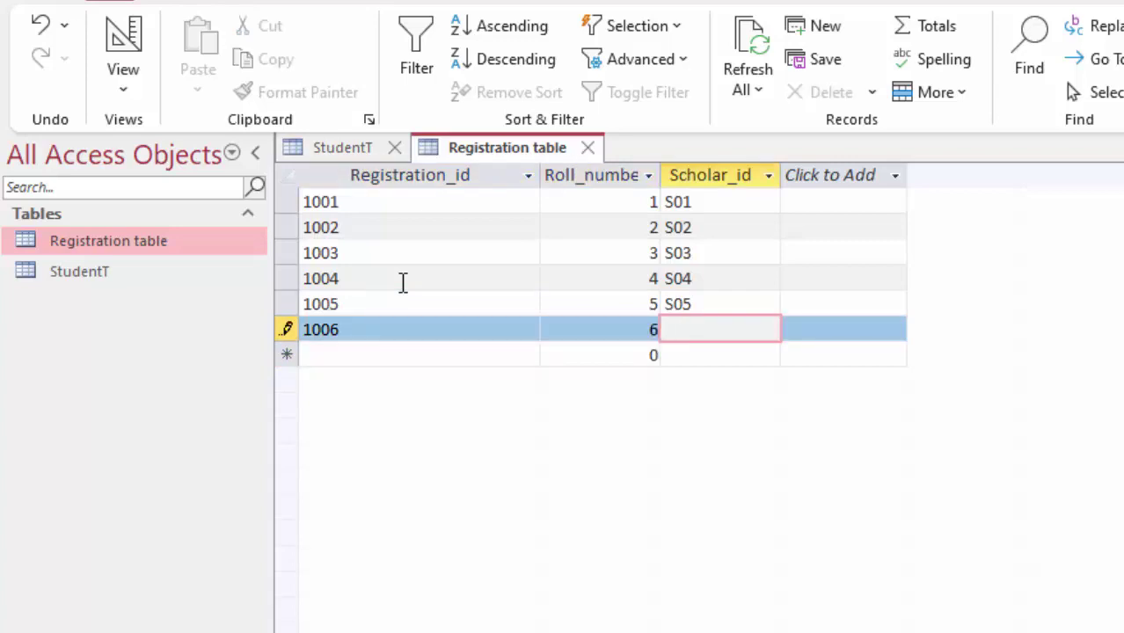
pyautogui.write('S06')
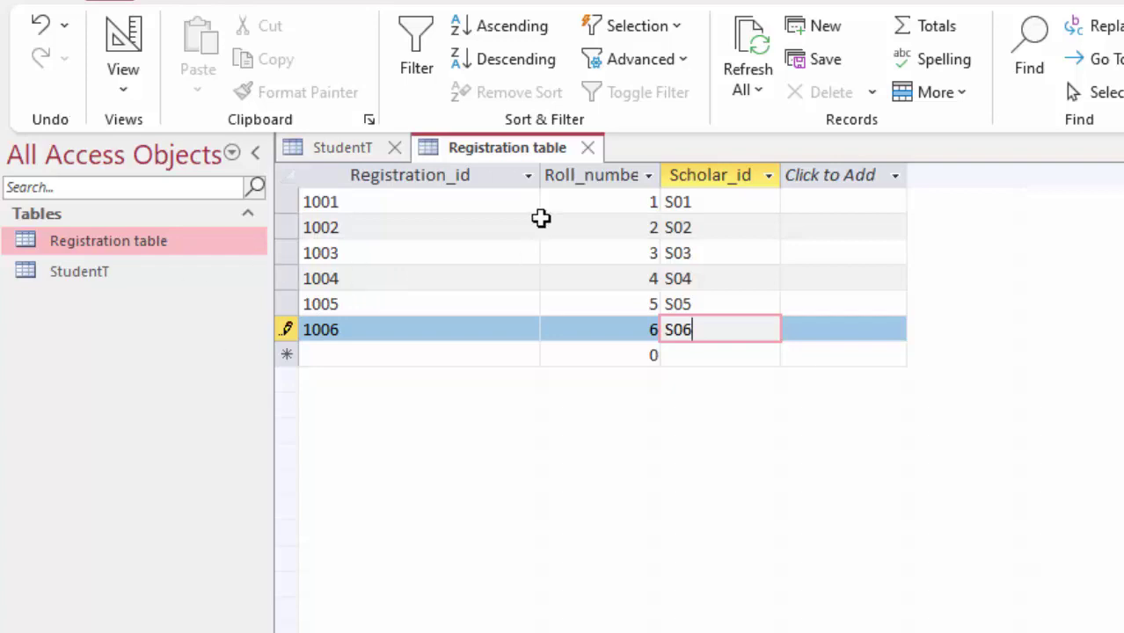
# Close Registration table and StudentT, reopen Registration table's datasheet, and widen the Roll_number column
pyautogui.click(588, 148)
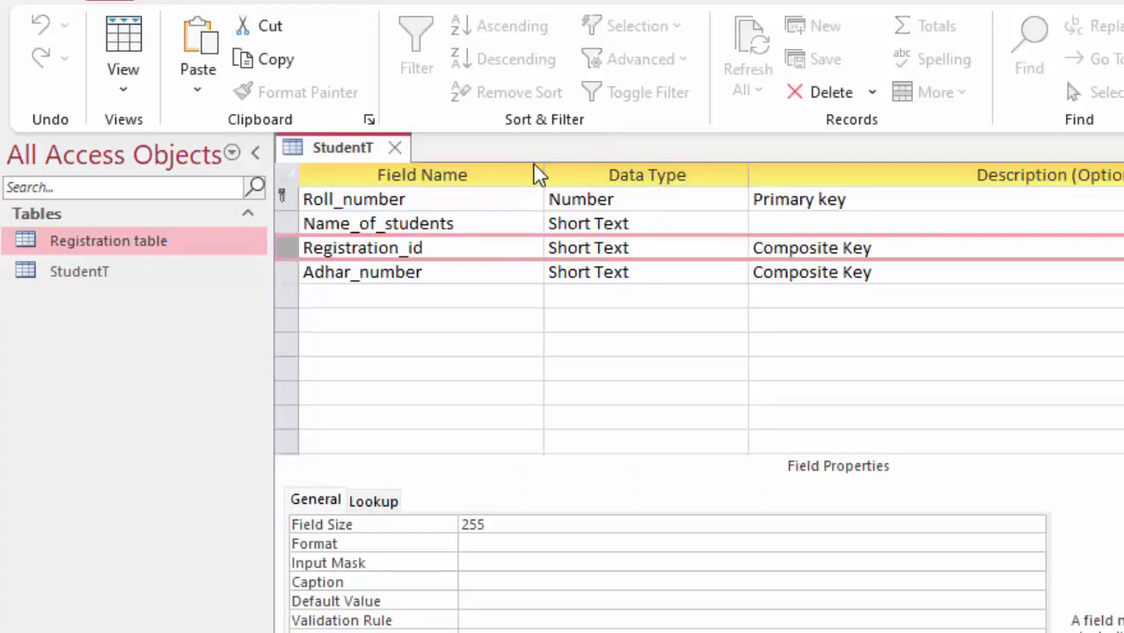
pyautogui.click(394, 148)
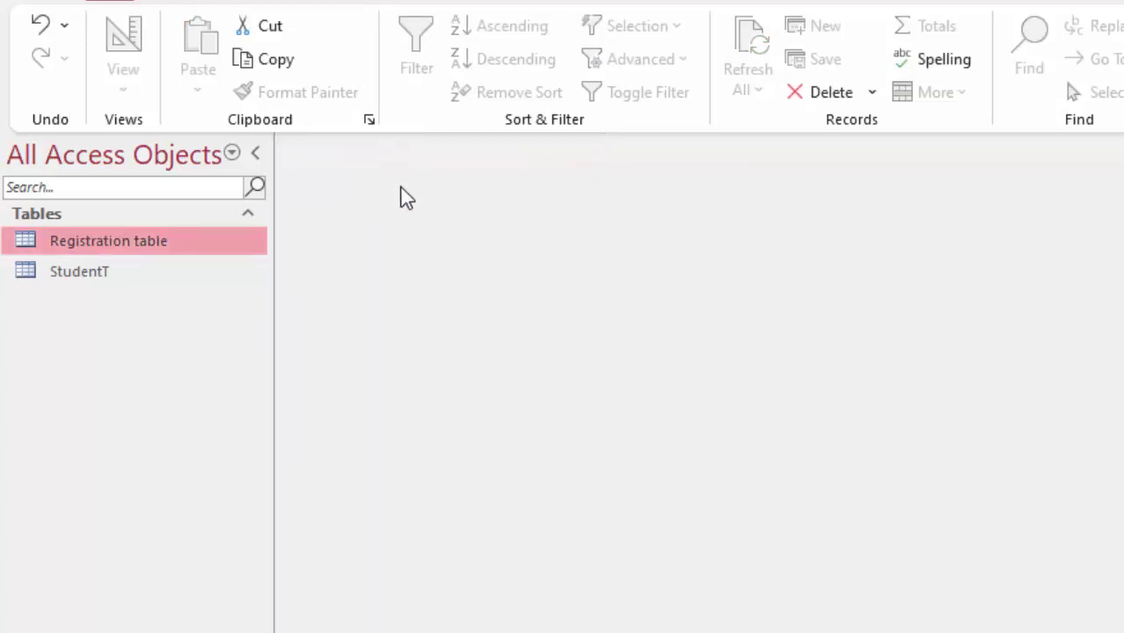
pyautogui.doubleClick(114, 244)
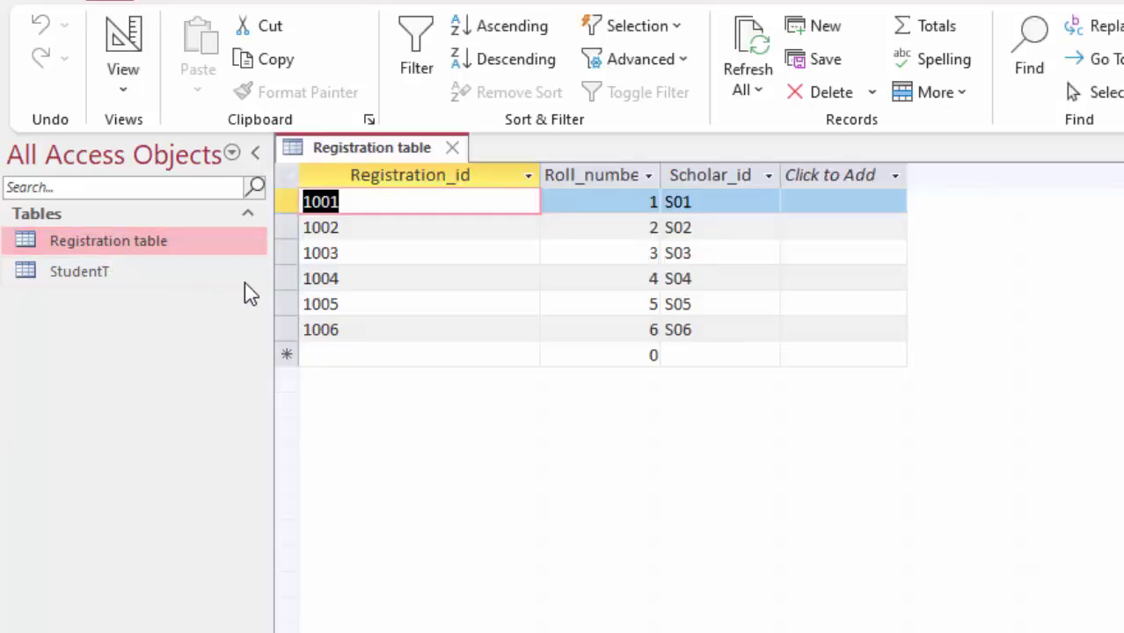
pyautogui.moveTo(661, 176); pyautogui.dragTo(746, 306)
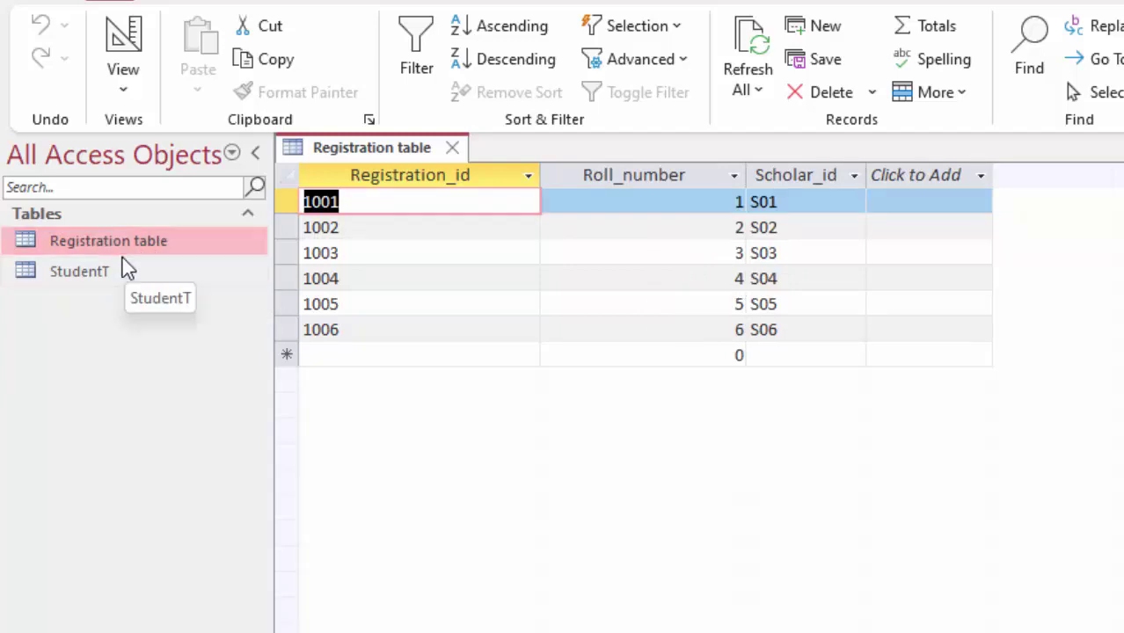
# Open Relationships from Database Tools and add Registration table and StudentT to the diagram
pyautogui.click(175, 2)
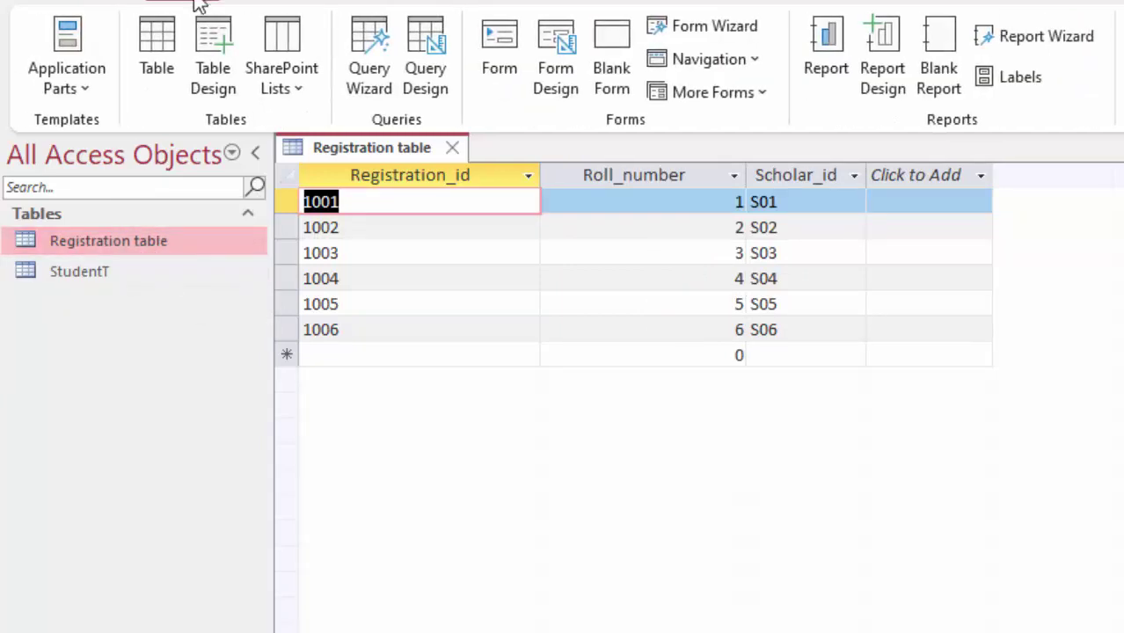
pyautogui.click(434, 2)
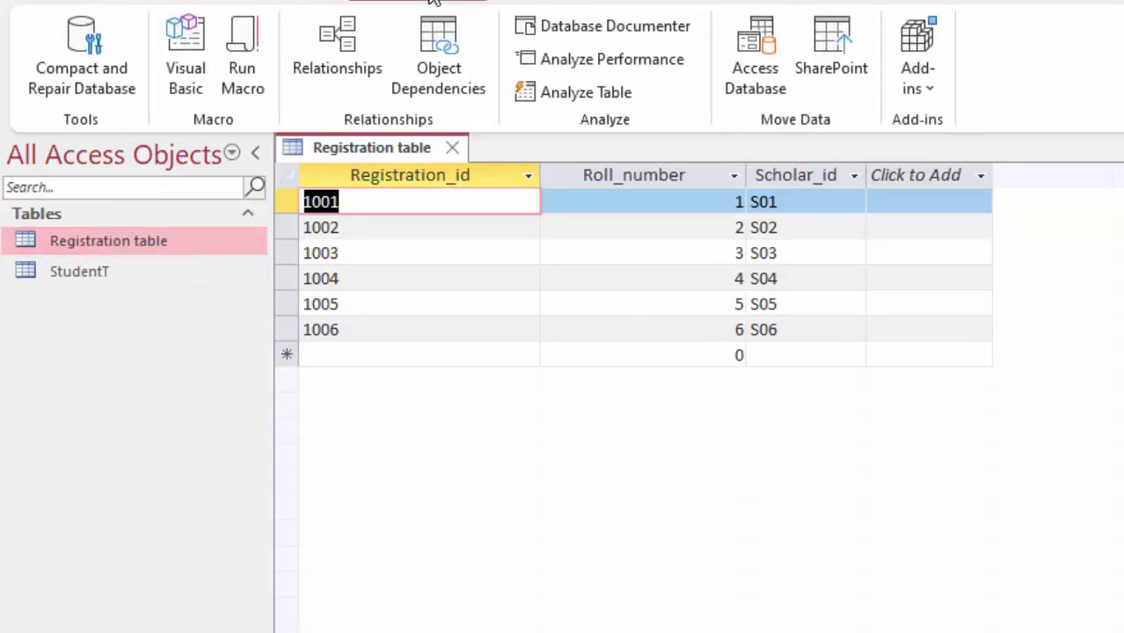
pyautogui.click(343, 60)
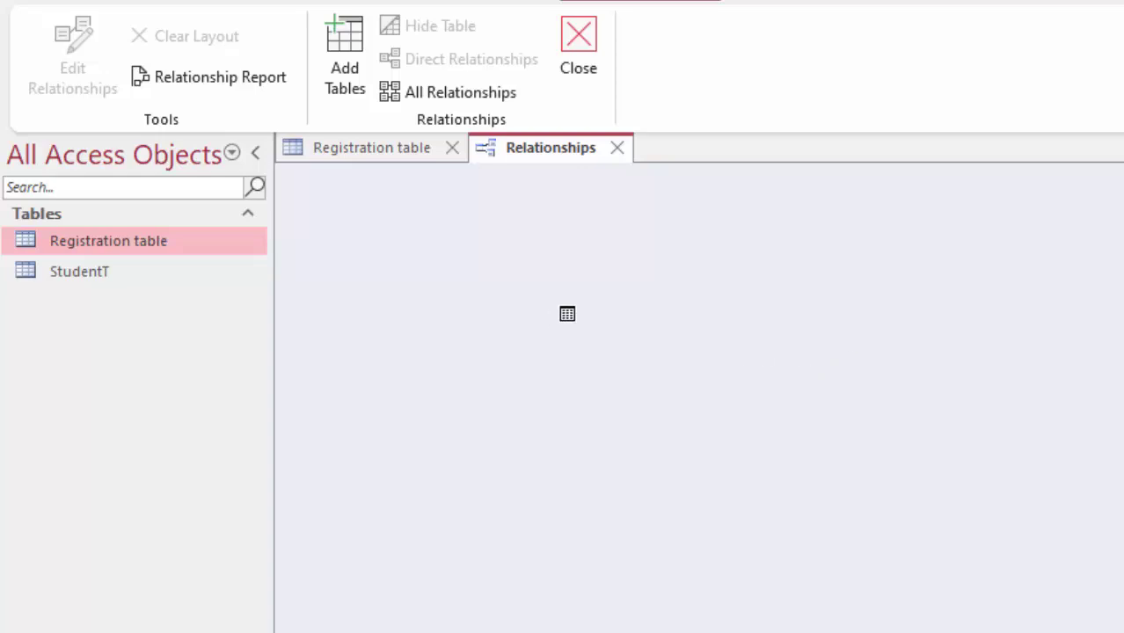
pyautogui.moveTo(862, 360); pyautogui.dragTo(566, 312)
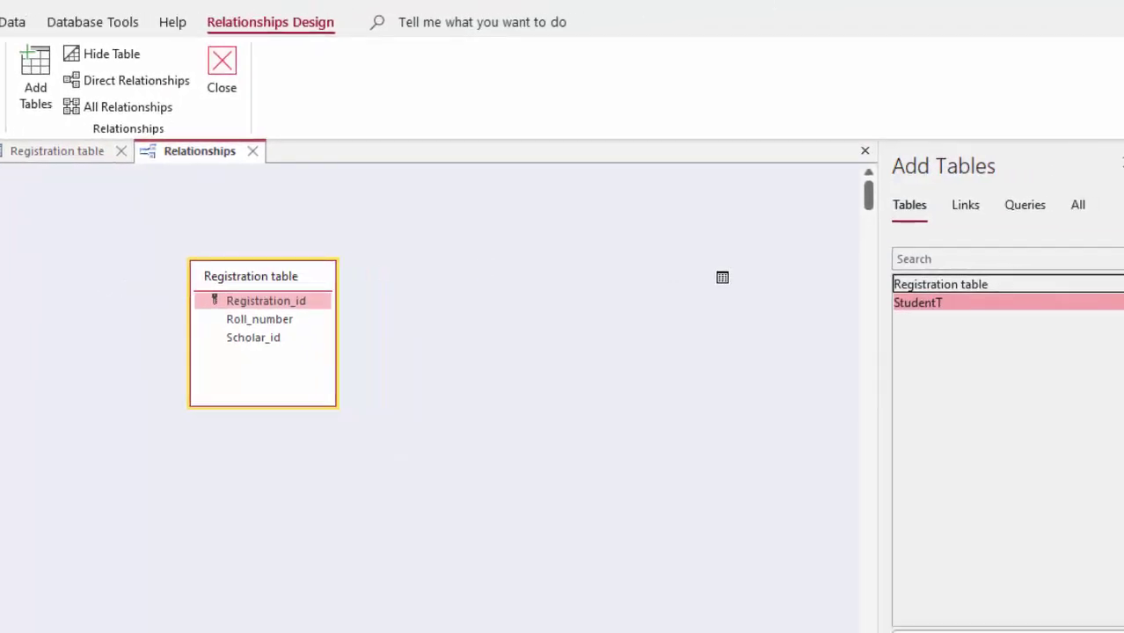
pyautogui.doubleClick(918, 303)
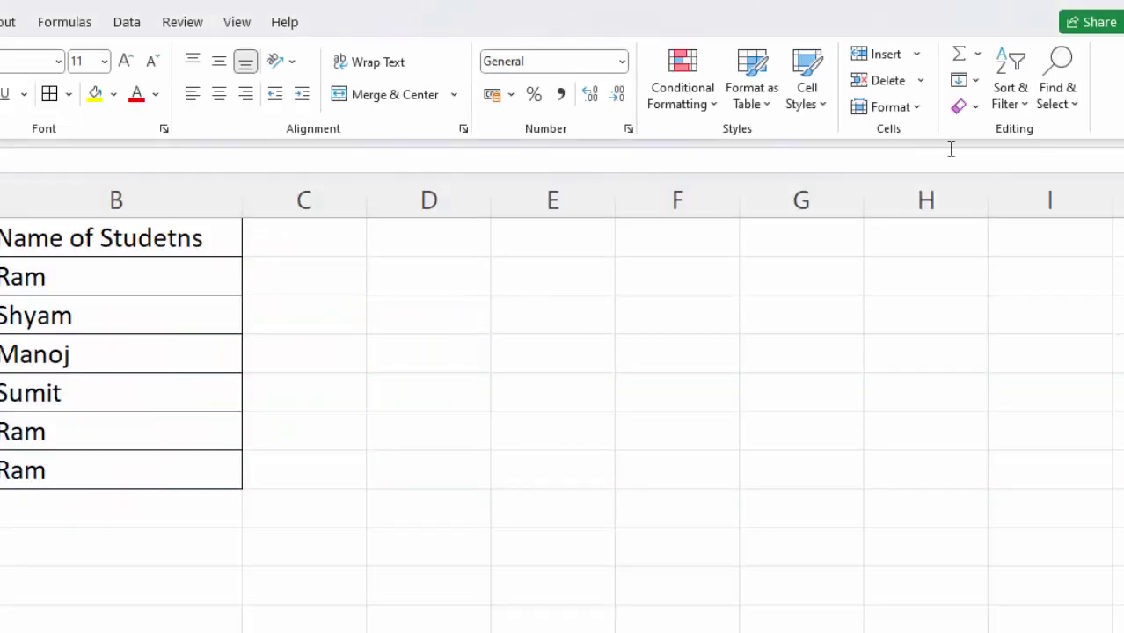
# Cancel closing the Excel workbook and minimize Excel to bring Access forward
pyautogui.click(1114, 3)
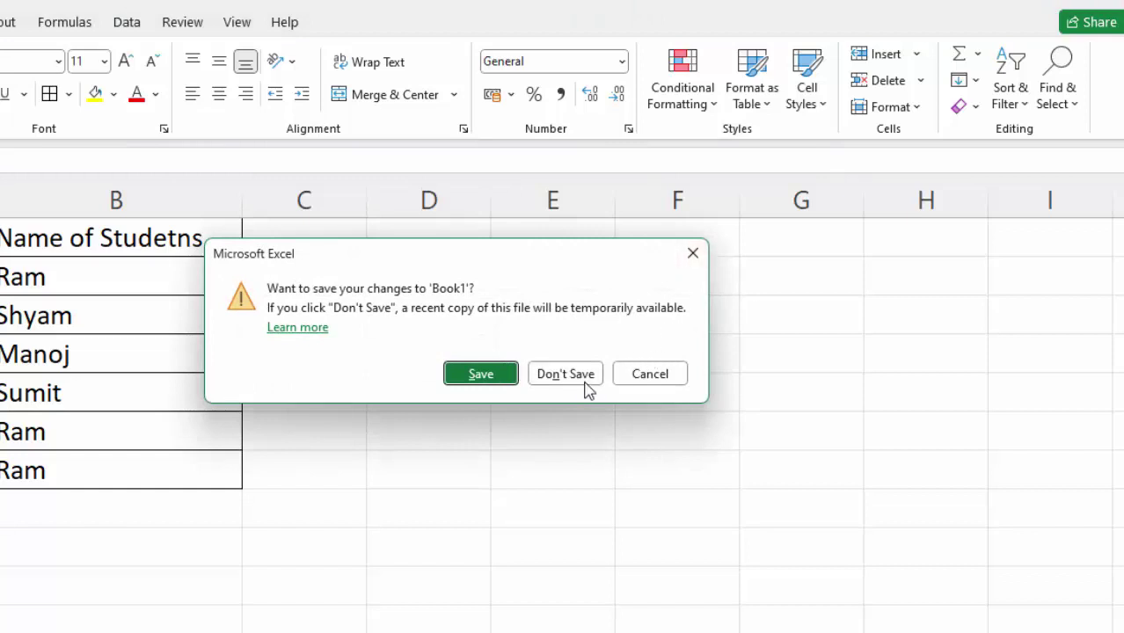
pyautogui.click(666, 374)
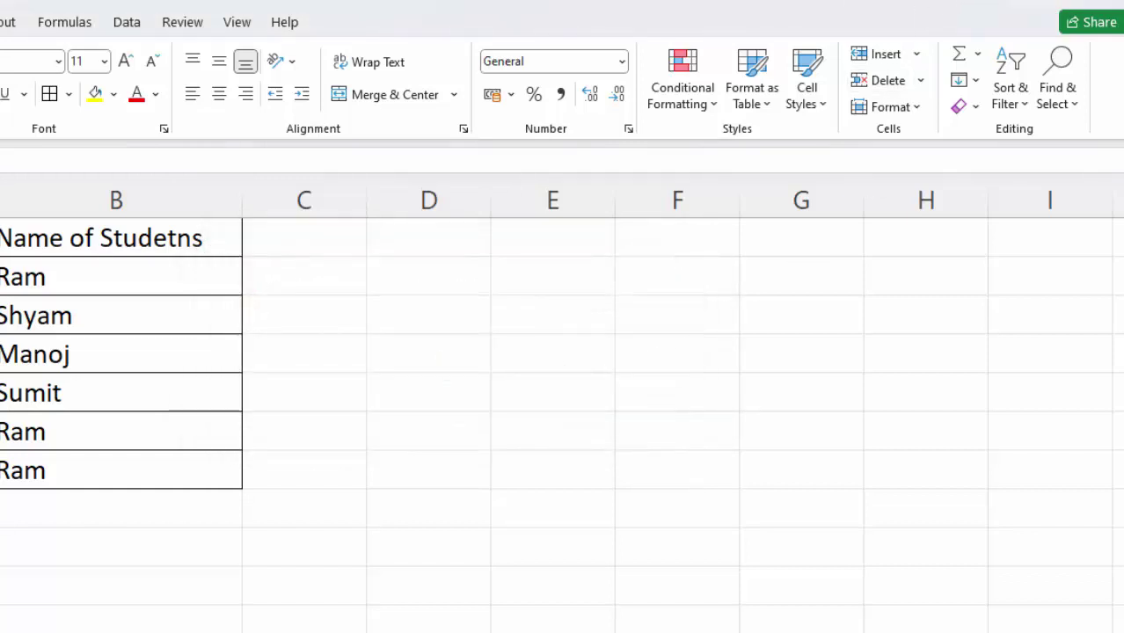
pyautogui.click(1019, 3)
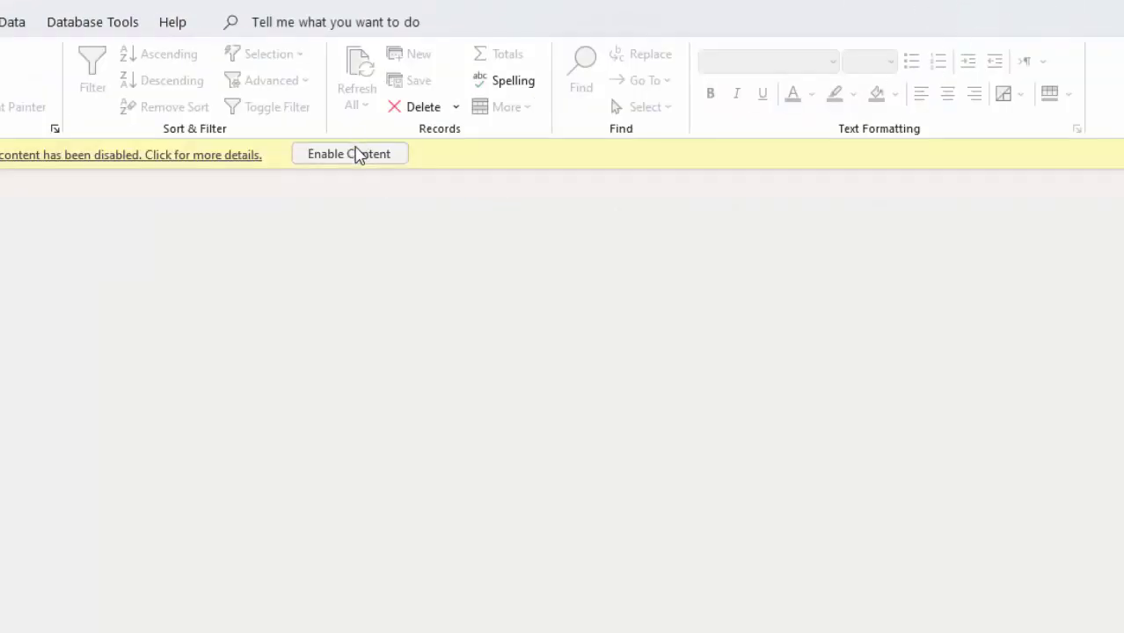
# Enable the database content and open the Registration table and StudentT
pyautogui.click(361, 156)
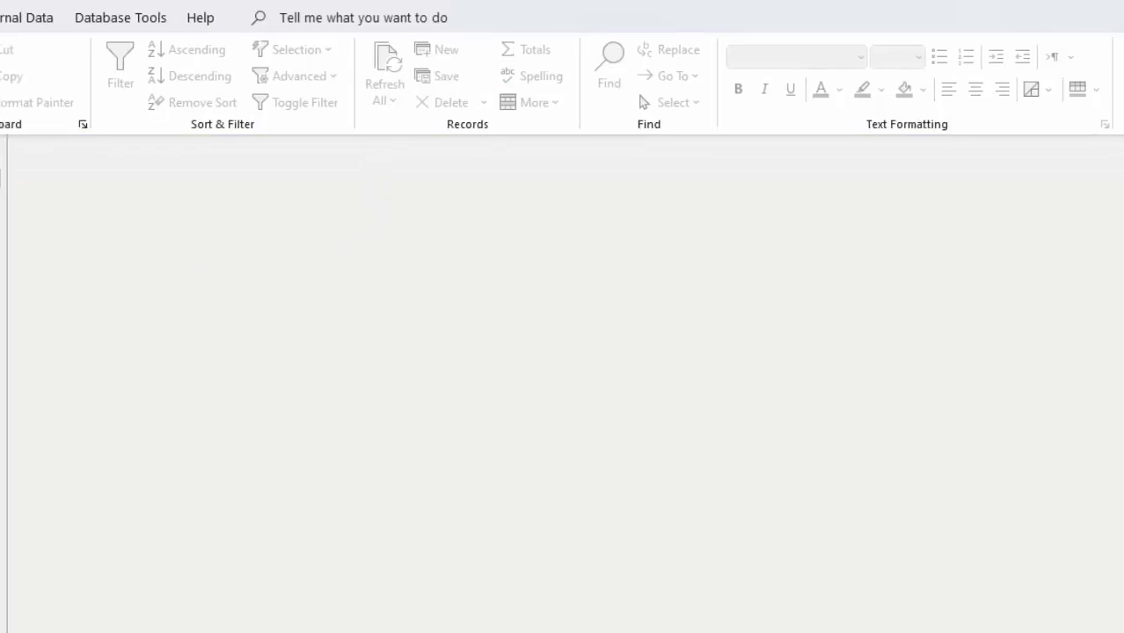
pyautogui.moveTo(35, 198); pyautogui.dragTo(382, 211)
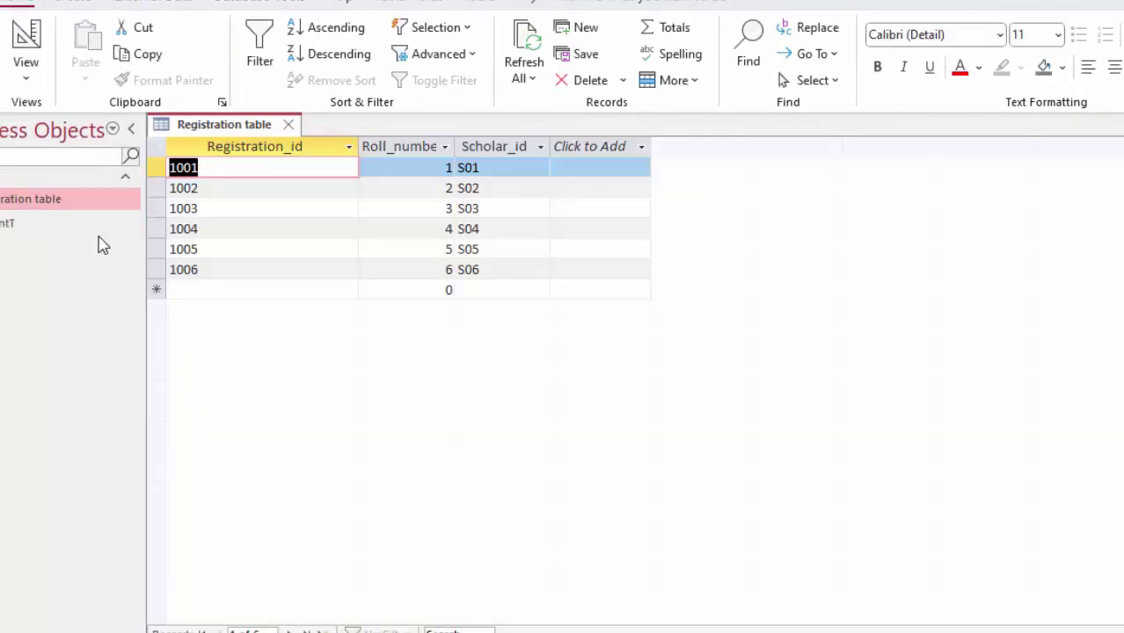
pyautogui.moveTo(50, 222); pyautogui.dragTo(360, 342)
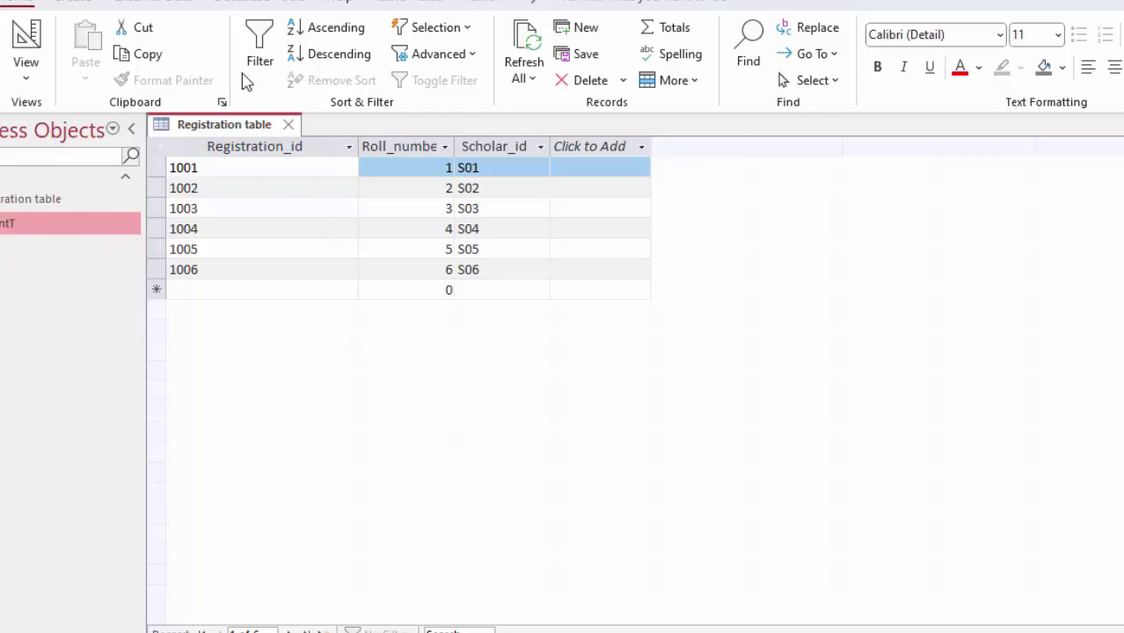
# Open the Relationships layout and place Registration table and StudentT on it
pyautogui.click(236, 3)
pyautogui.click(209, 51)
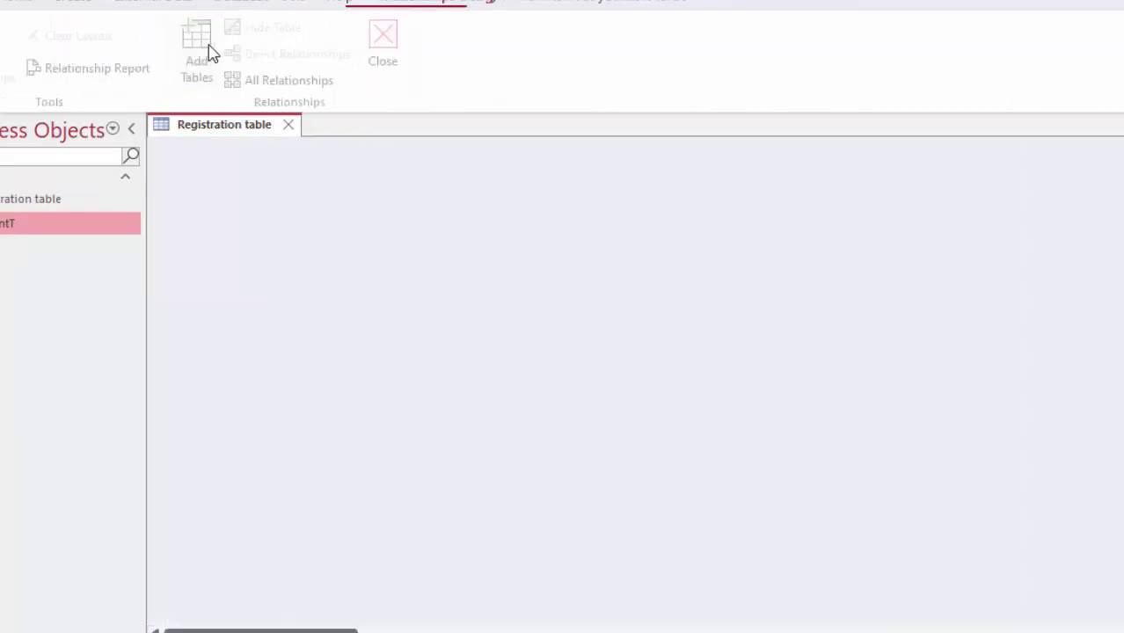
pyautogui.moveTo(932, 176); pyautogui.dragTo(203, 144)
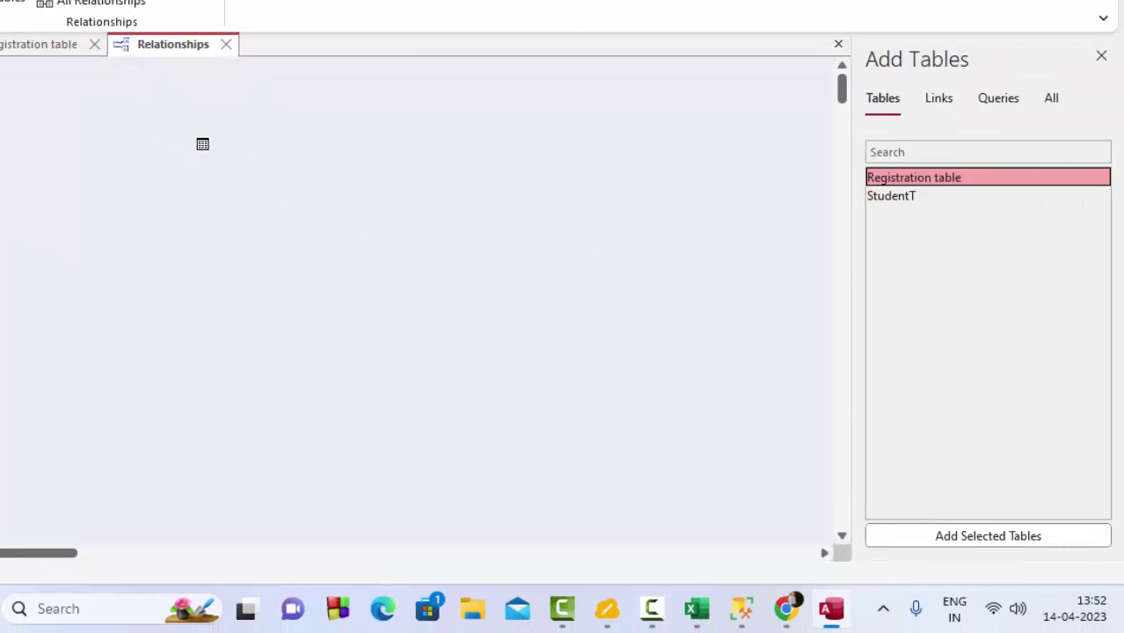
pyautogui.moveTo(898, 197)
pyautogui.mouseDown()
pyautogui.moveTo(686, 229)
pyautogui.moveTo(525, 166)
pyautogui.moveTo(397, 251)
pyautogui.moveTo(30, 113)
pyautogui.mouseUp()
# Attempt the Roll_number link with integrity and cascades, then dismiss the table-lock error and cancel
pyautogui.click(231, 136)
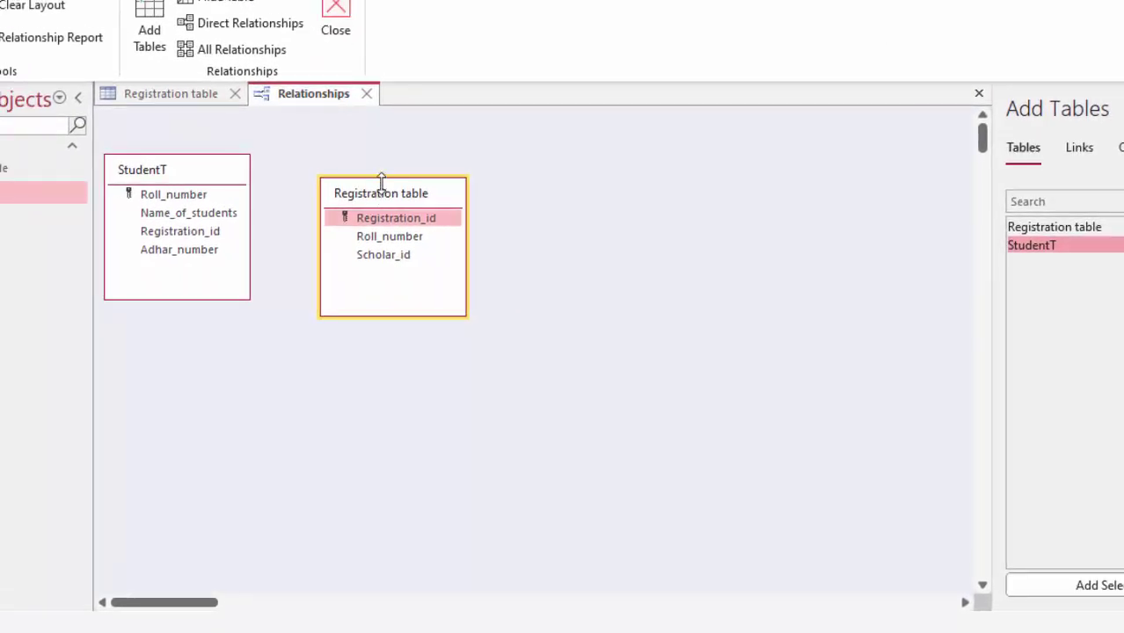
pyautogui.moveTo(381, 182)
pyautogui.mouseDown()
pyautogui.moveTo(436, 148)
pyautogui.moveTo(208, 189)
pyautogui.moveTo(455, 207)
pyautogui.mouseUp()
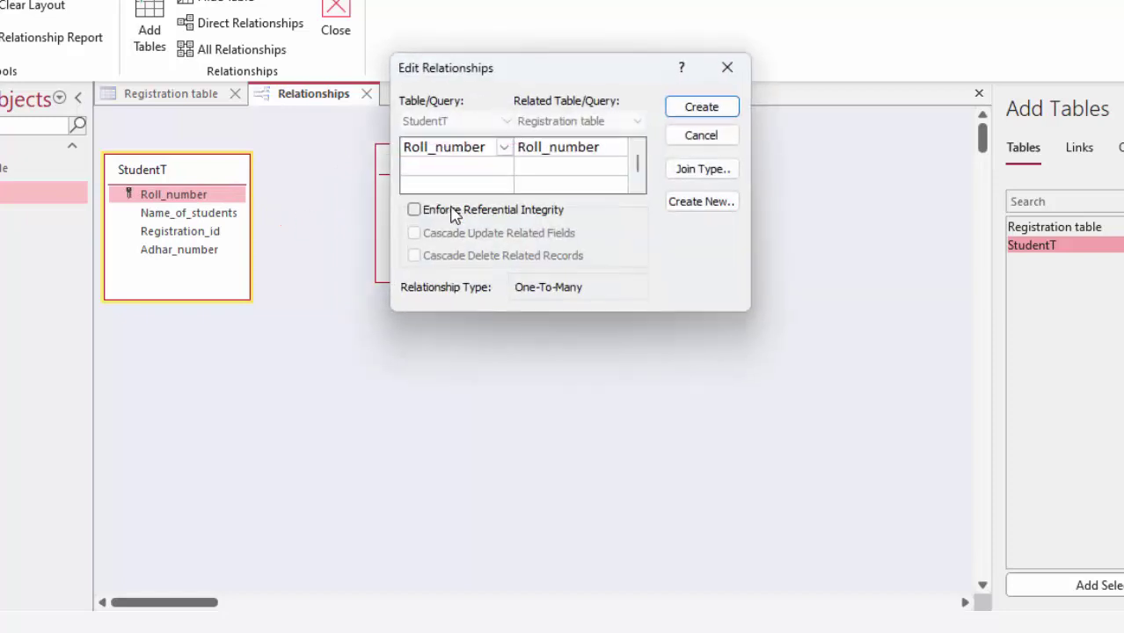
pyautogui.click(453, 210)
pyautogui.click(452, 233)
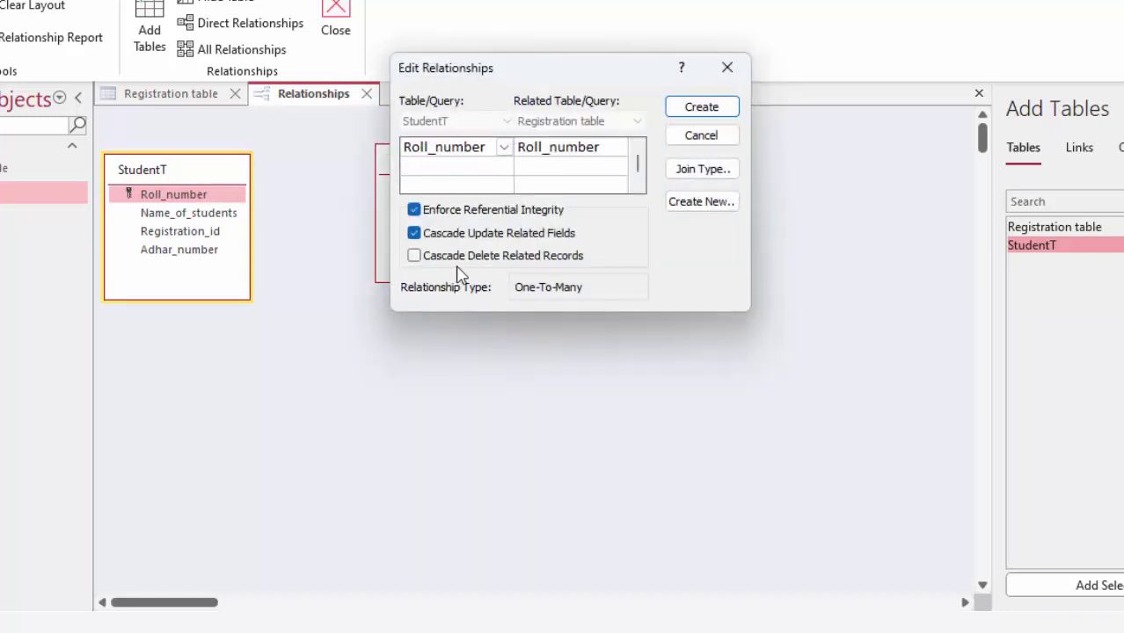
pyautogui.click(464, 255)
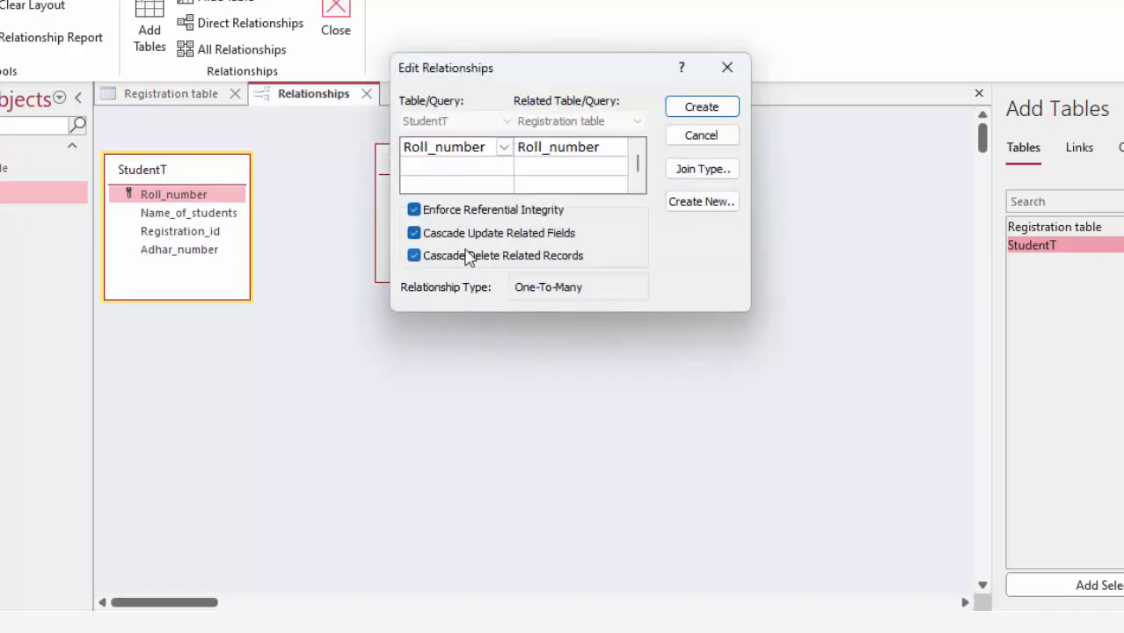
pyautogui.click(695, 108)
pyautogui.click(545, 333)
pyautogui.click(725, 69)
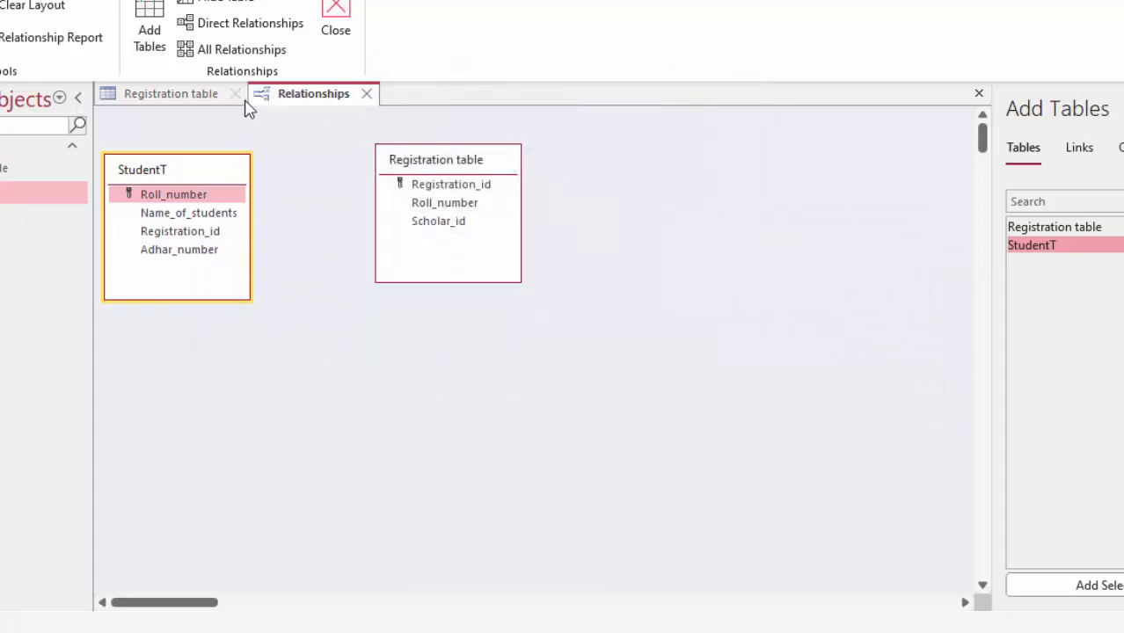
# Close the Registration datasheet and create the Roll_number link with integrity, cascade updates and deletes
pyautogui.click(235, 93)
pyautogui.moveTo(197, 196)
pyautogui.mouseDown()
pyautogui.moveTo(349, 188)
pyautogui.moveTo(453, 204)
pyautogui.mouseUp()
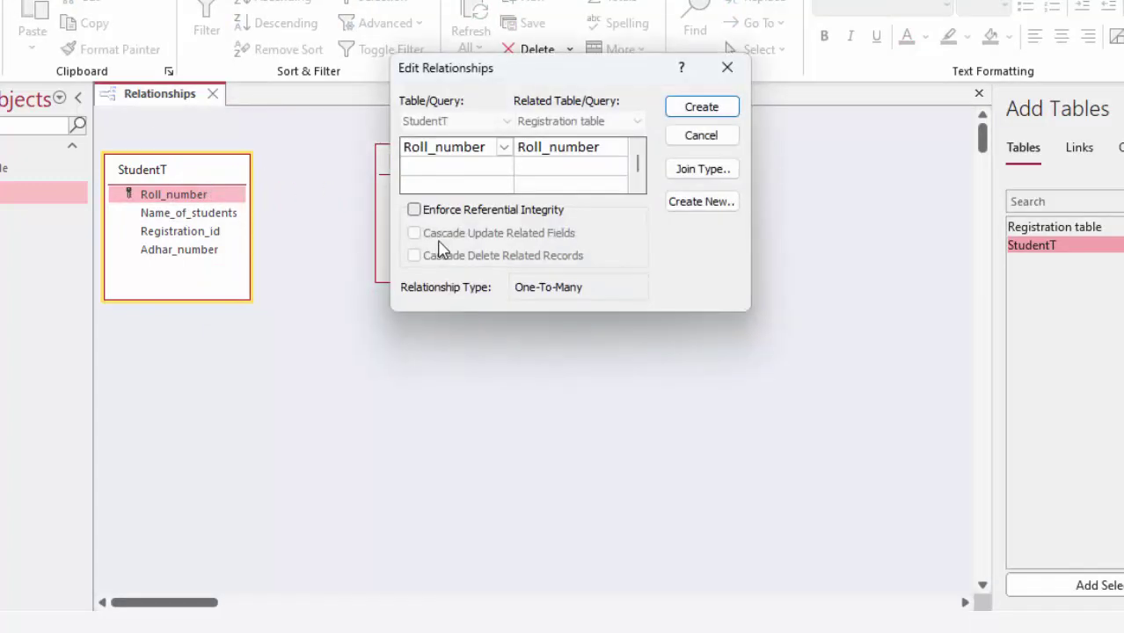
pyautogui.click(463, 209)
pyautogui.click(464, 232)
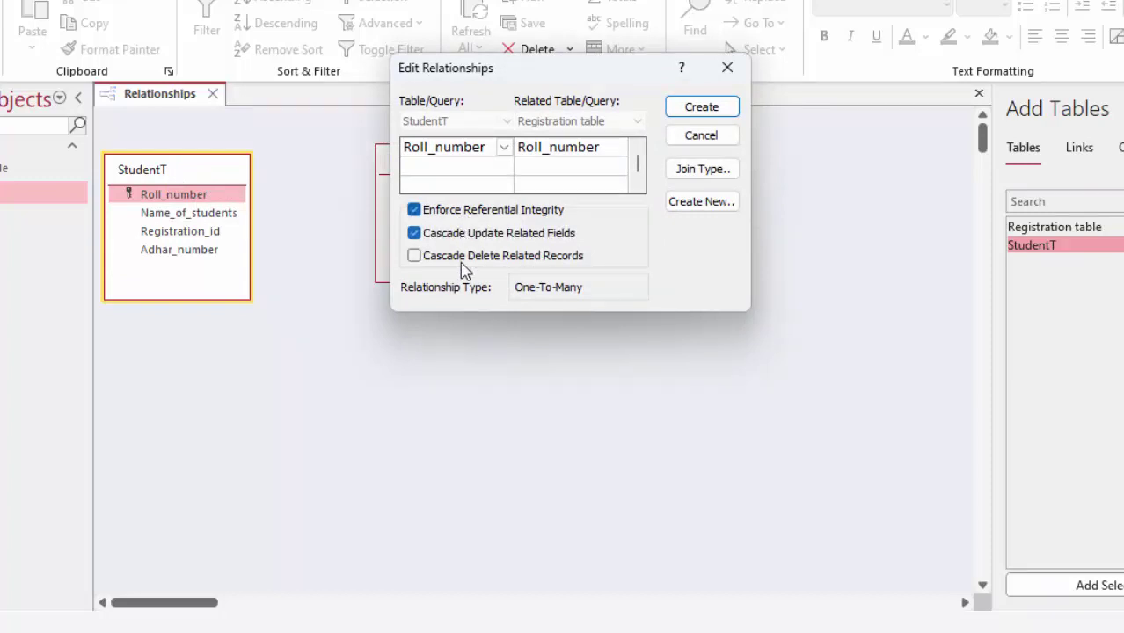
pyautogui.click(463, 256)
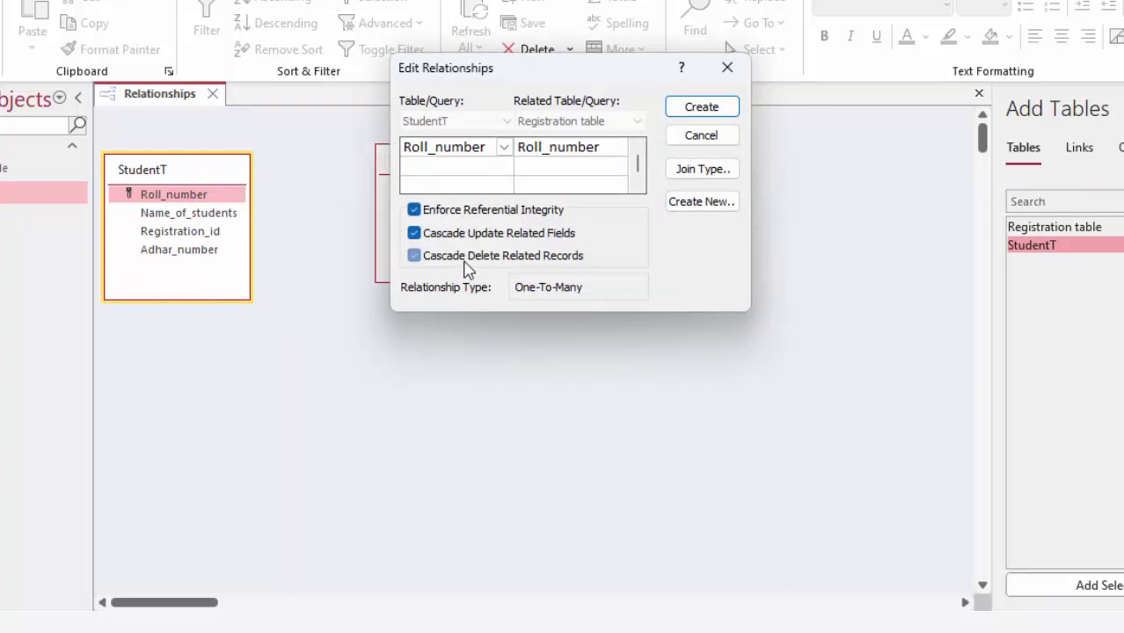
pyautogui.click(692, 119)
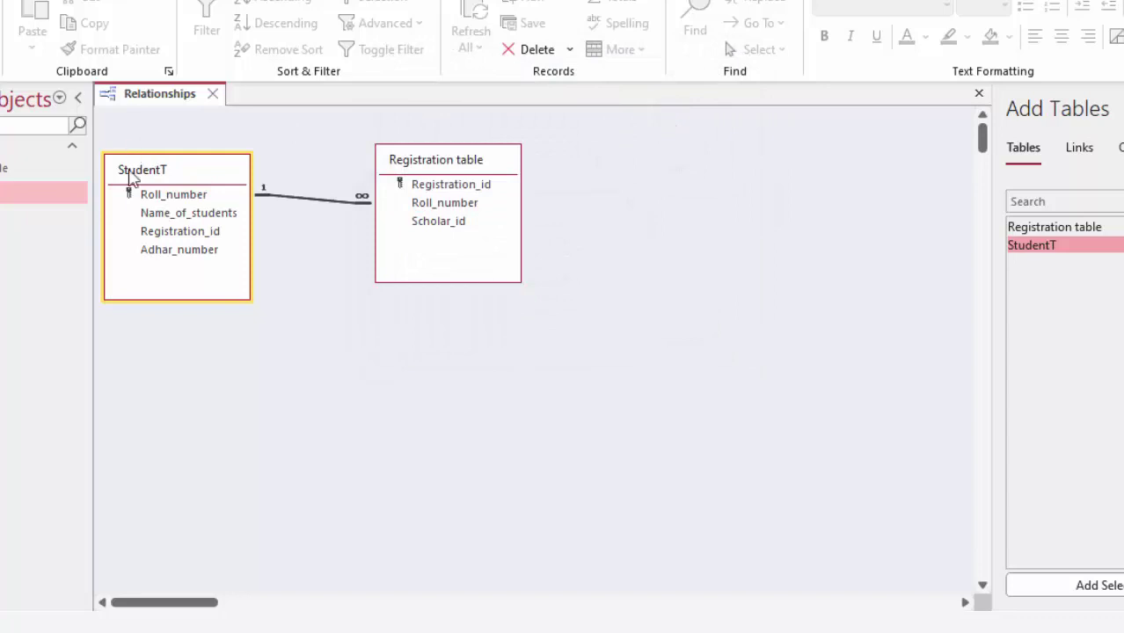
# Open StudentT and Registration table datasheets, widen Roll_number, then create a new blank table
pyautogui.doubleClick(25, 199)
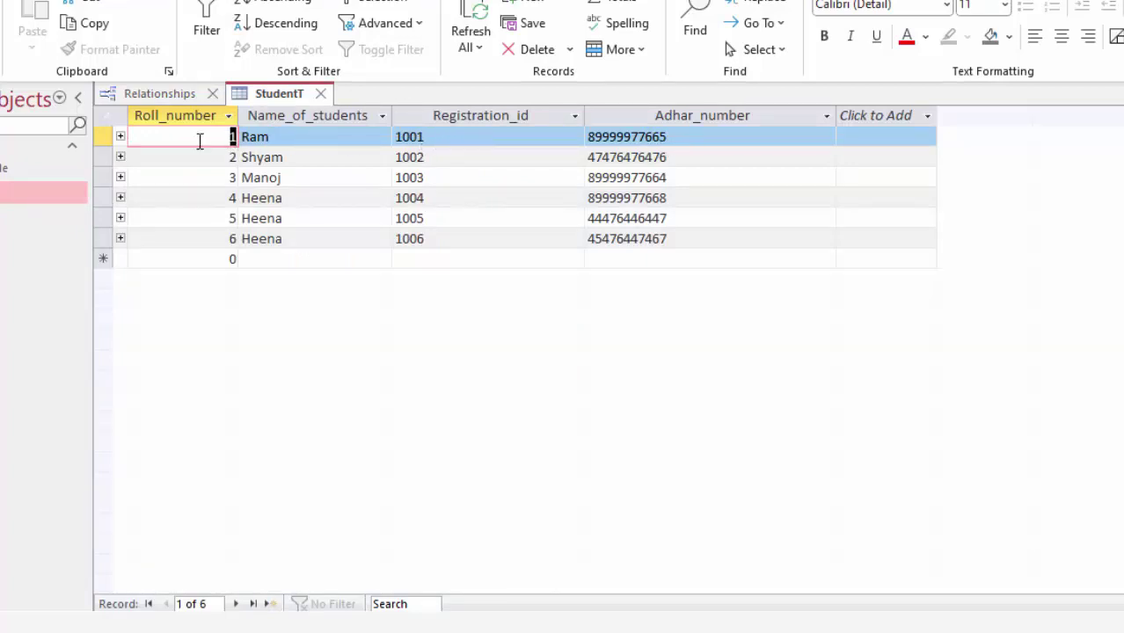
pyautogui.doubleClick(34, 177)
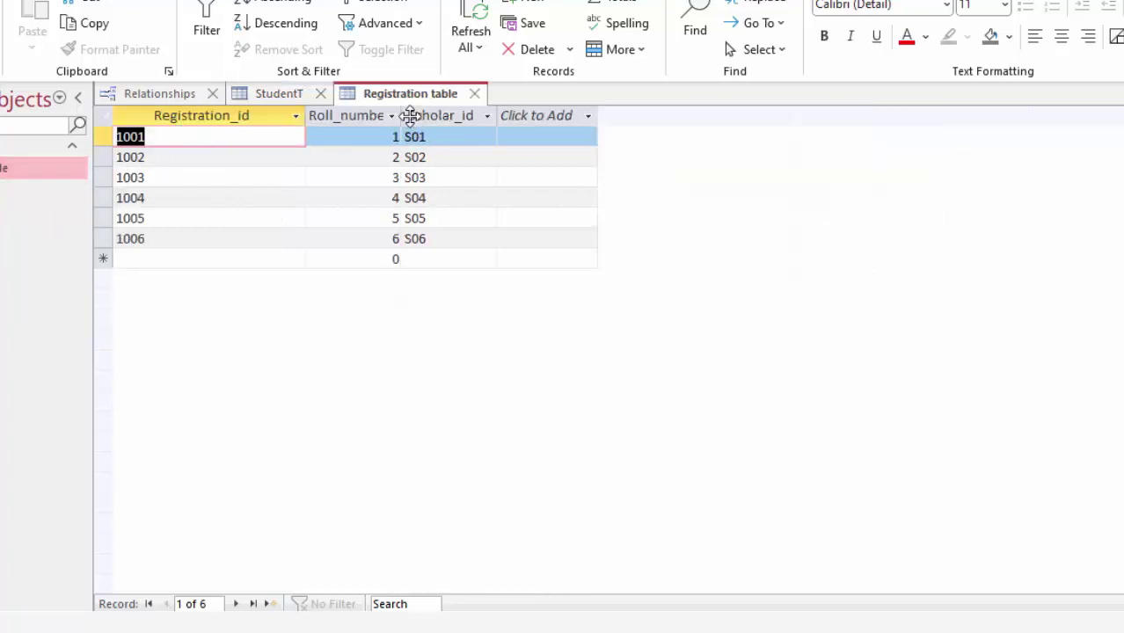
pyautogui.moveTo(402, 115); pyautogui.dragTo(456, 181)
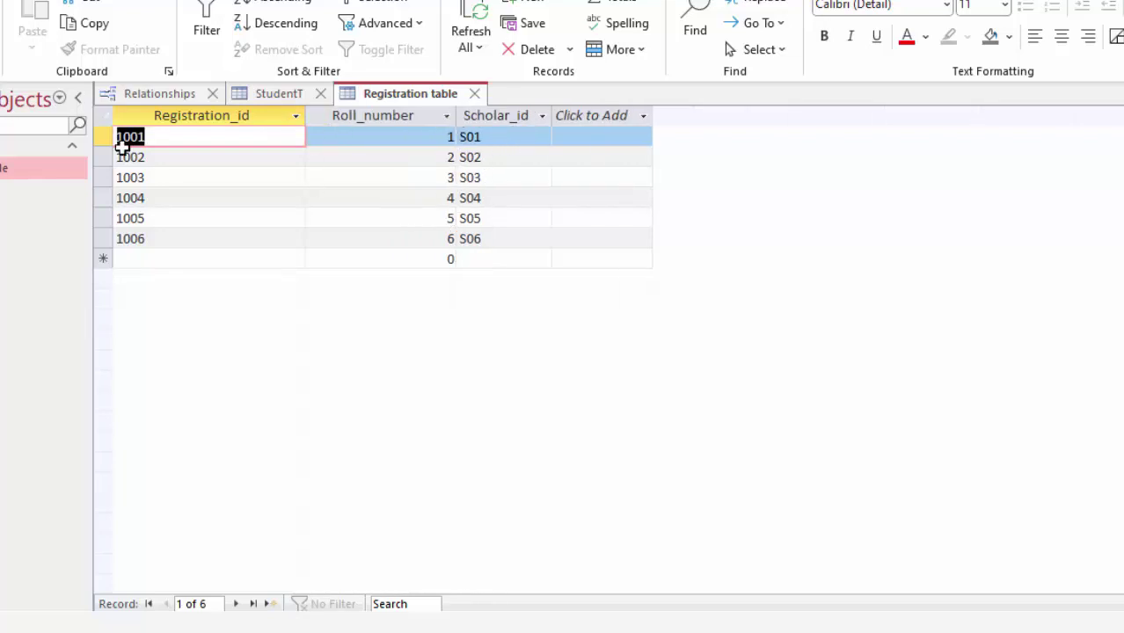
pyautogui.doubleClick(35, 191)
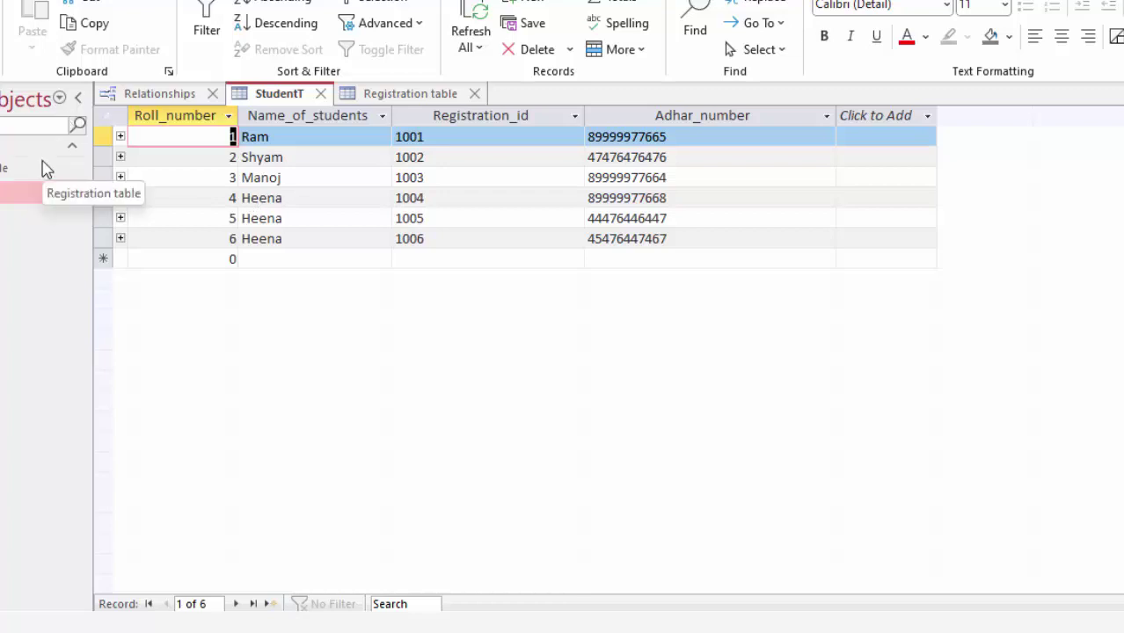
pyautogui.click(88, 0)
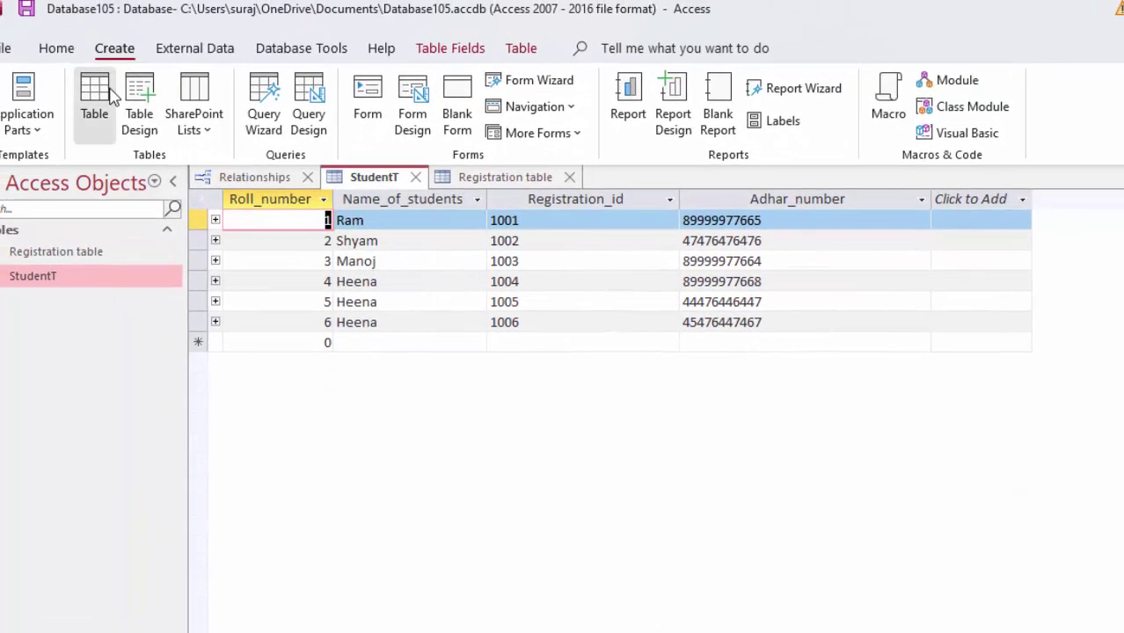
pyautogui.click(110, 97)
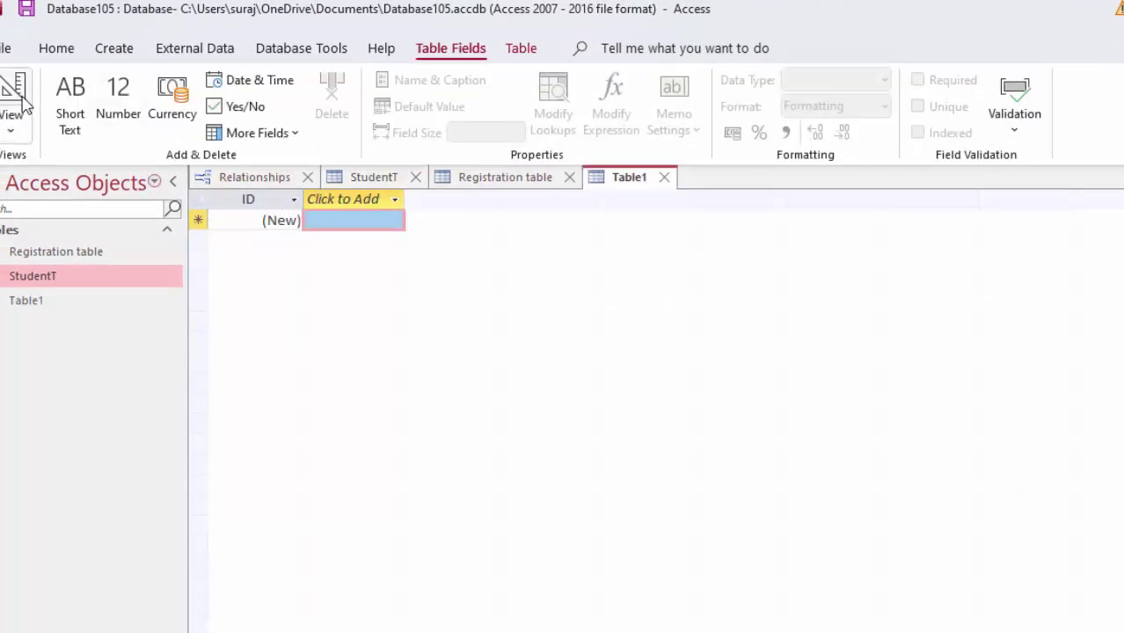
# Switch to design view and save the new table as ScholarT
pyautogui.click(13, 92)
pyautogui.press('BackSpace')
pyautogui.write('ScholarT')
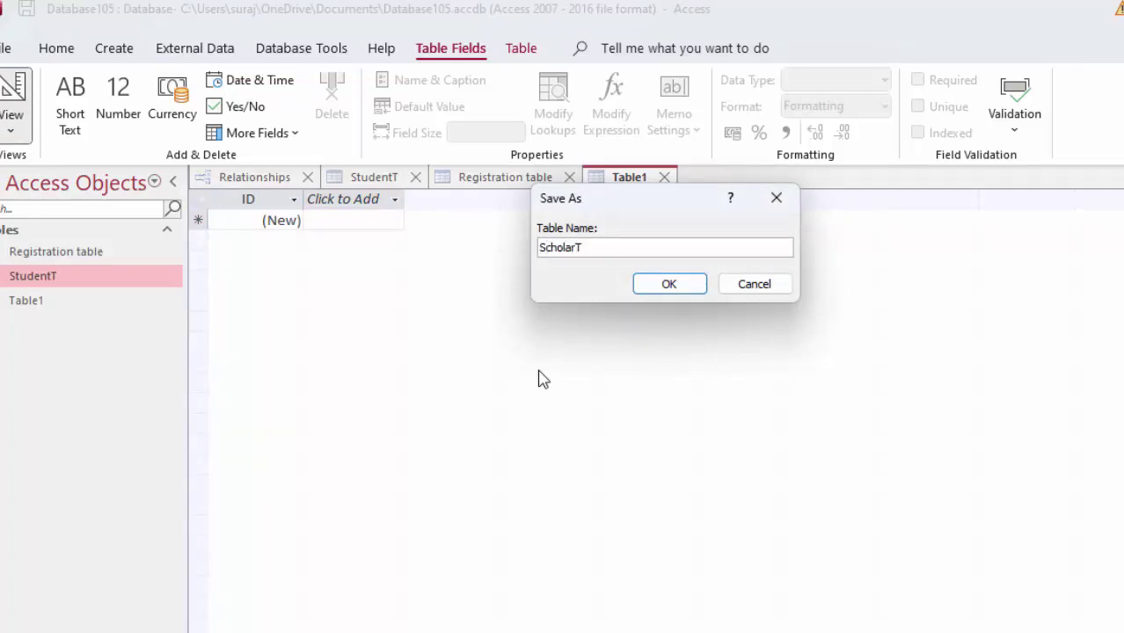
pyautogui.press('Return')
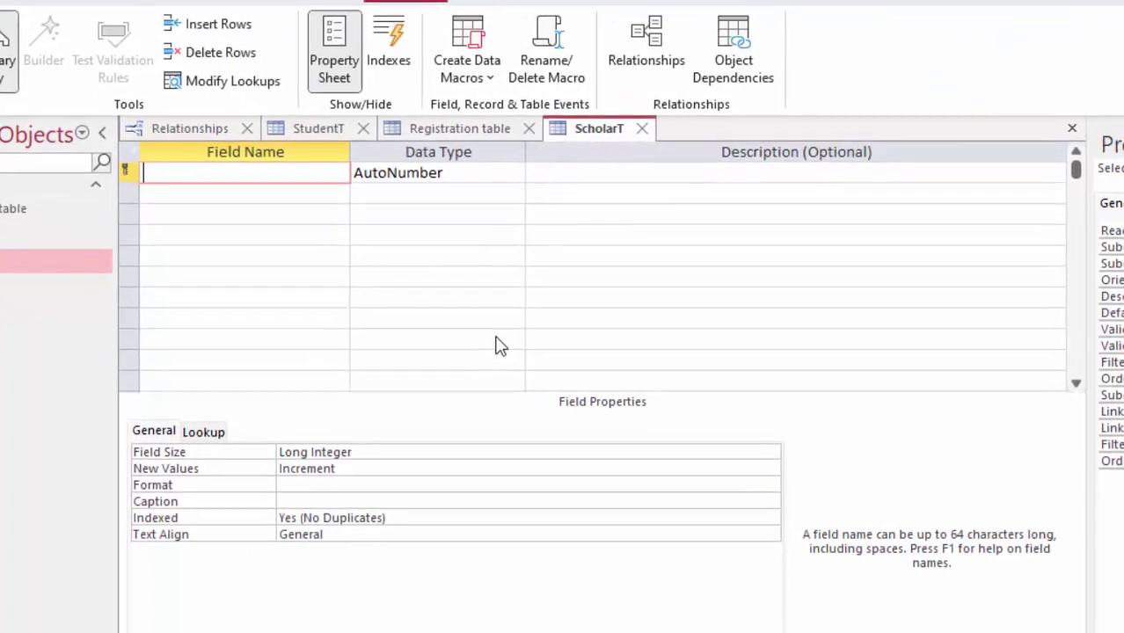
# Rename ID to Scholar_id as Short Text and add a Short Text Registration_id field
pyautogui.write('Scho')
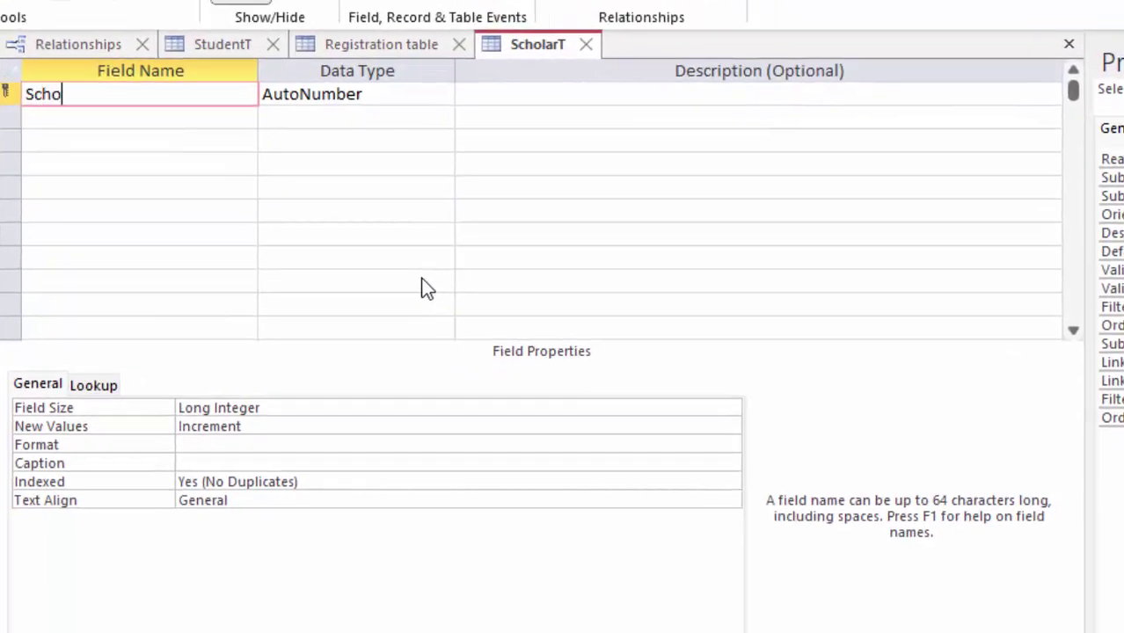
pyautogui.write('lar_')
pyautogui.write('id')
pyautogui.press('Tab')
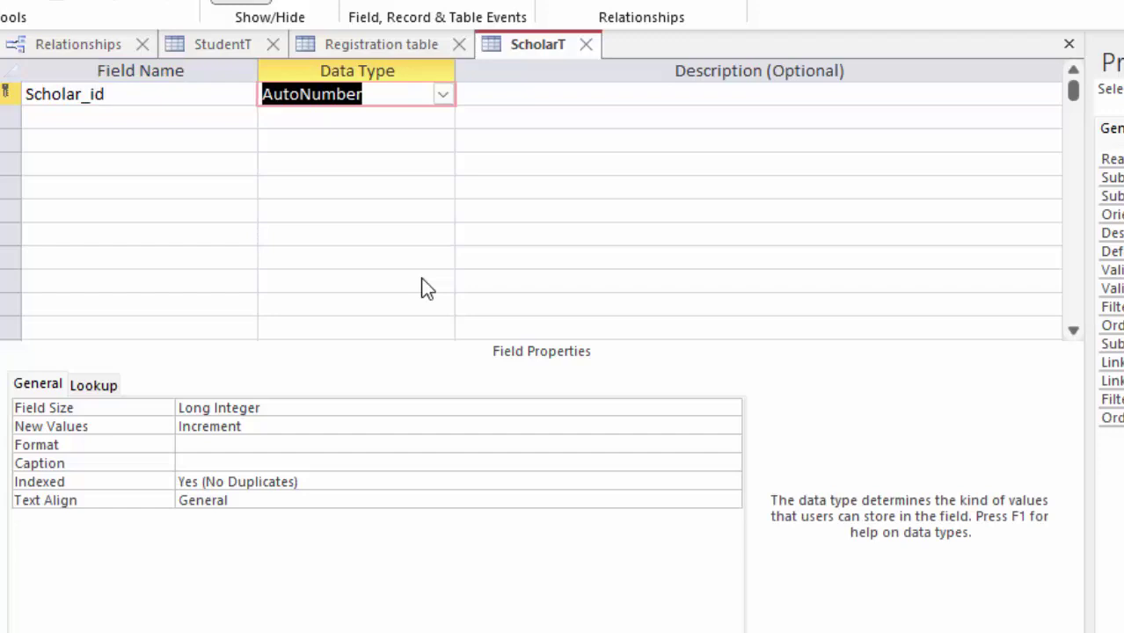
pyautogui.click(443, 94)
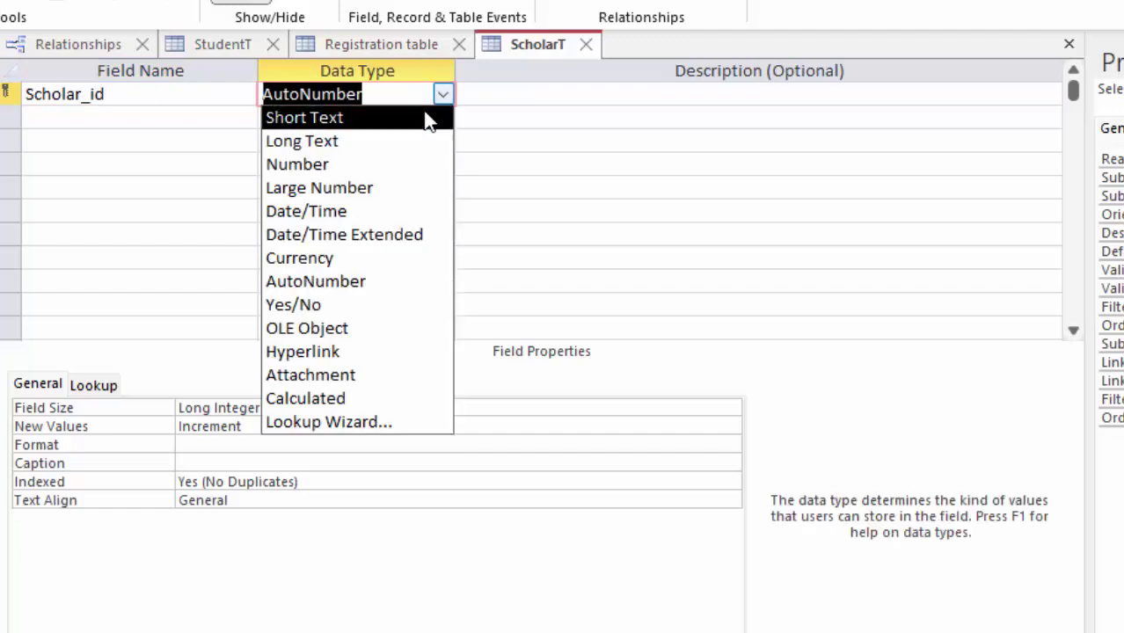
pyautogui.click(427, 116)
pyautogui.click(90, 124)
pyautogui.write('Registration_id')
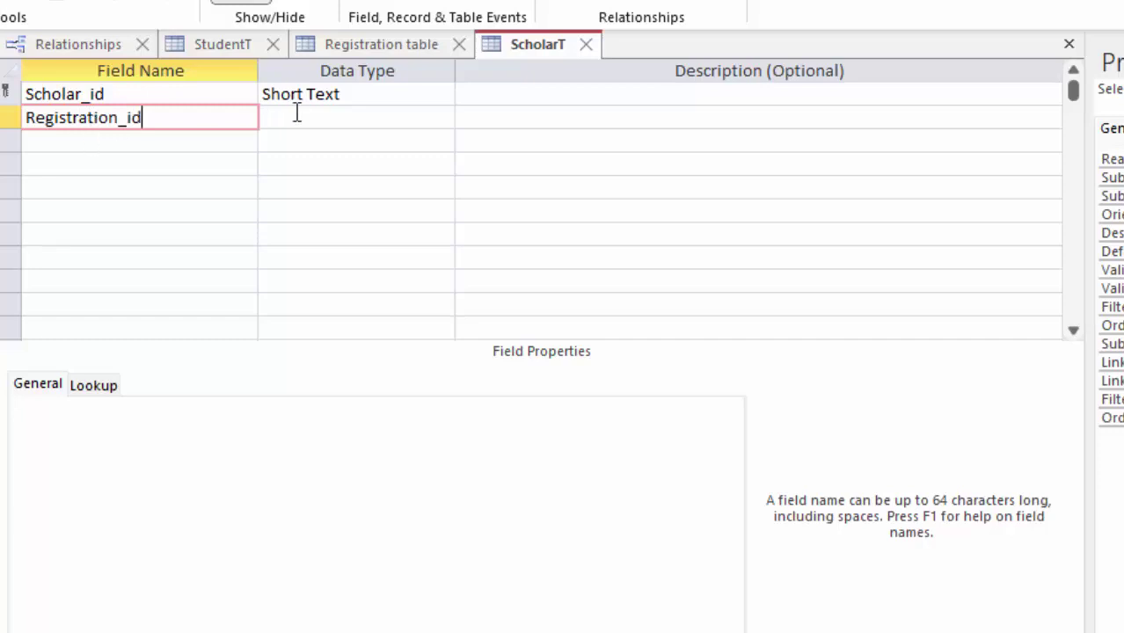
pyautogui.click(299, 116)
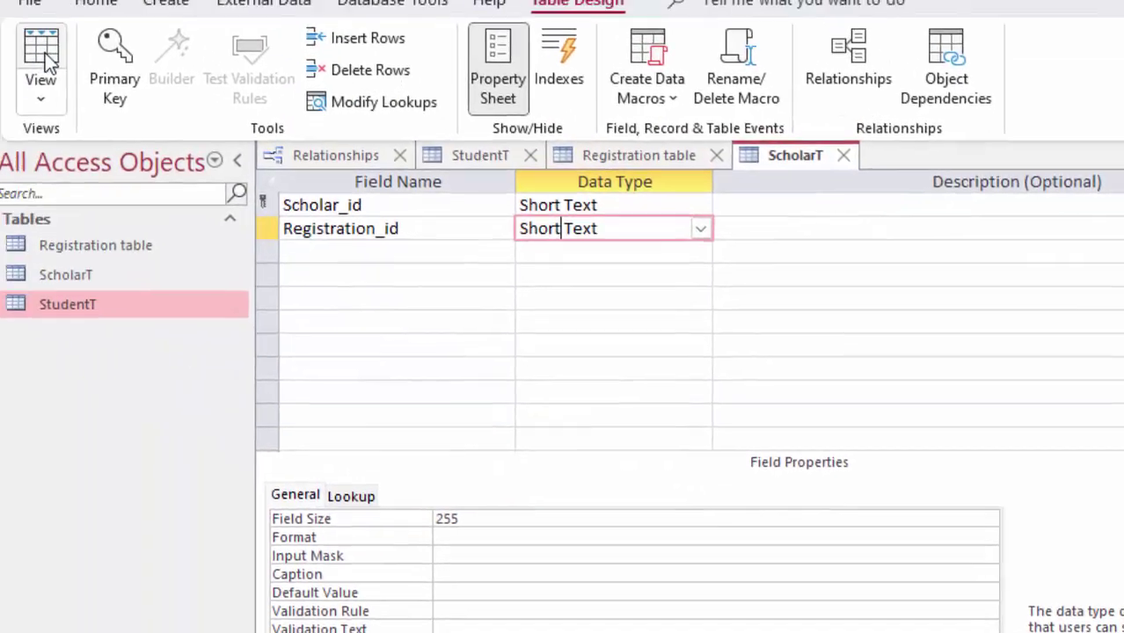
pyautogui.click(51, 61)
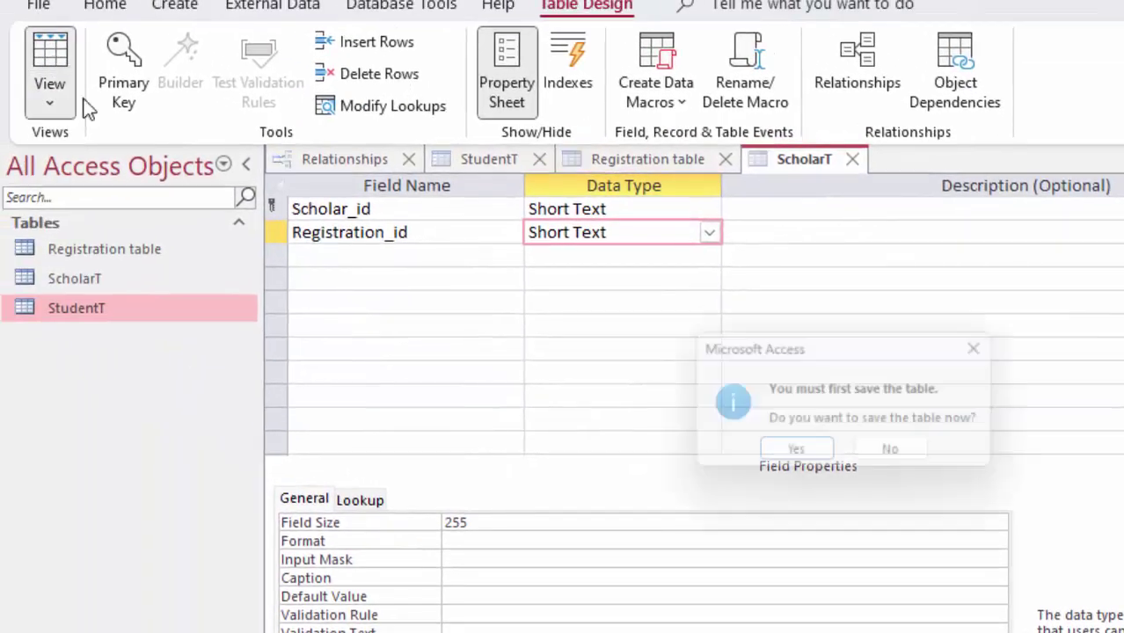
# Save the ScholarT design, widen Registration_id, and enter S01–1001 and S02–1002
pyautogui.click(779, 451)
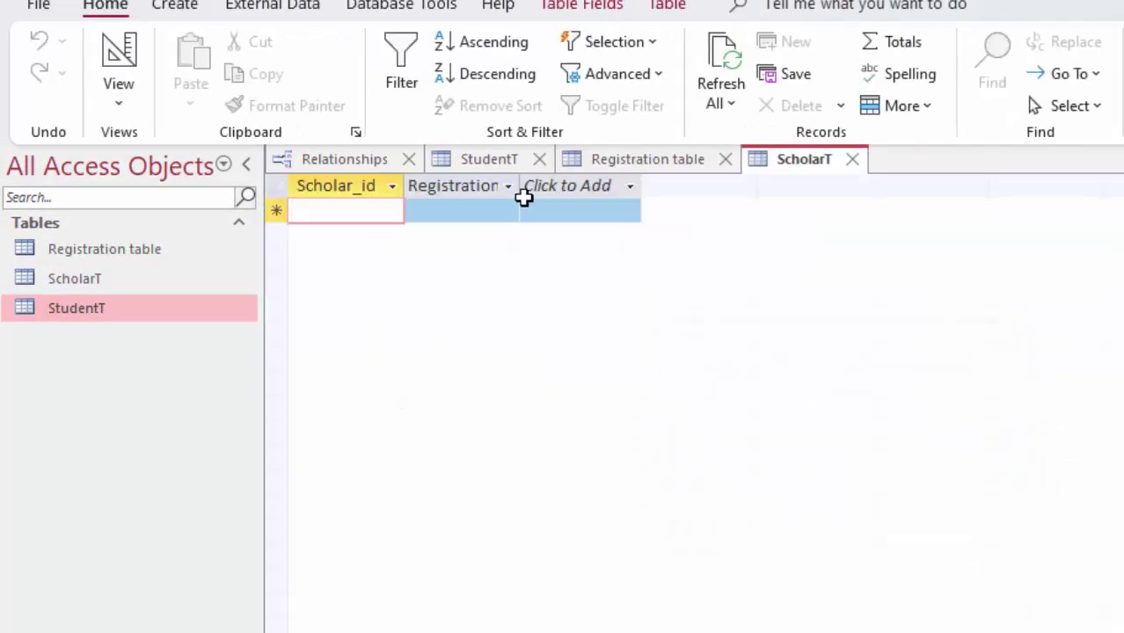
pyautogui.moveTo(519, 186); pyautogui.dragTo(628, 312)
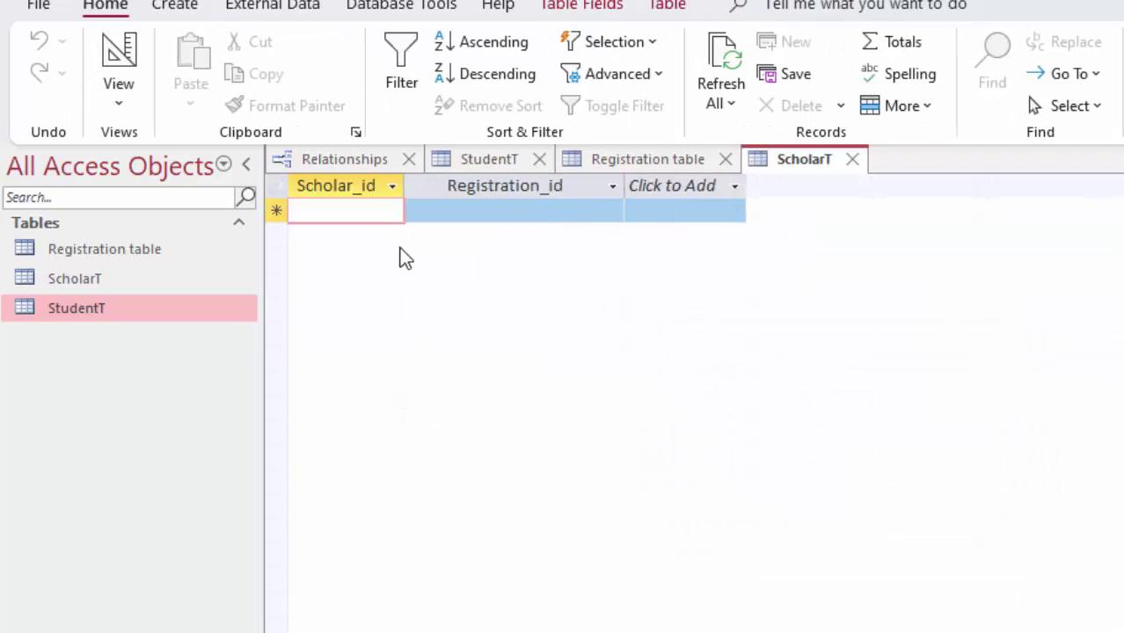
pyautogui.write('S01')
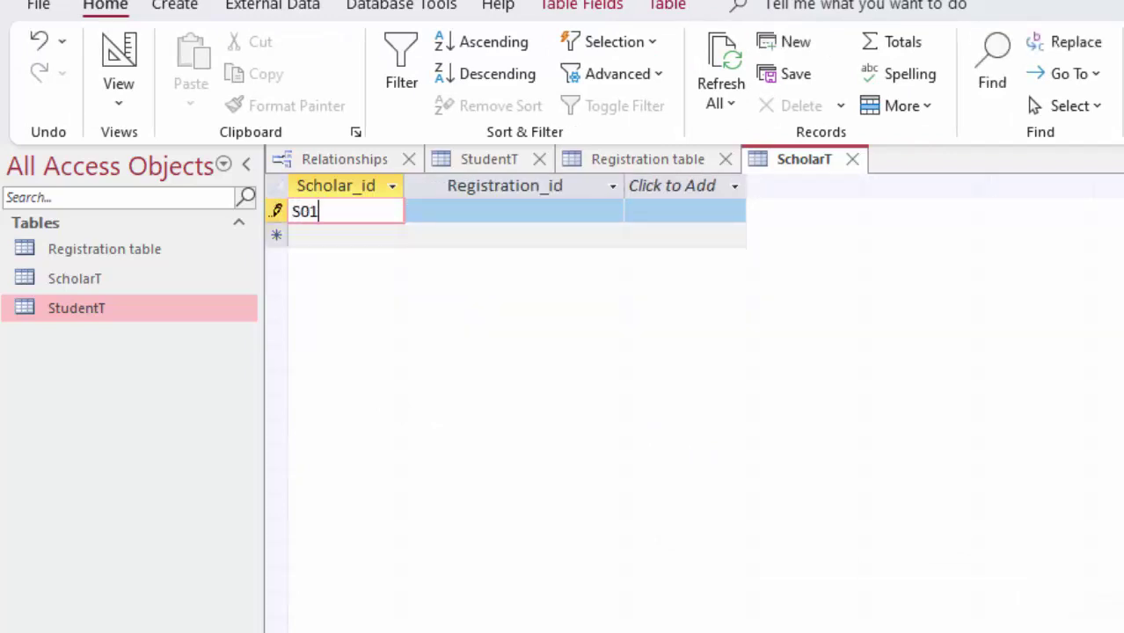
pyautogui.click(514, 212)
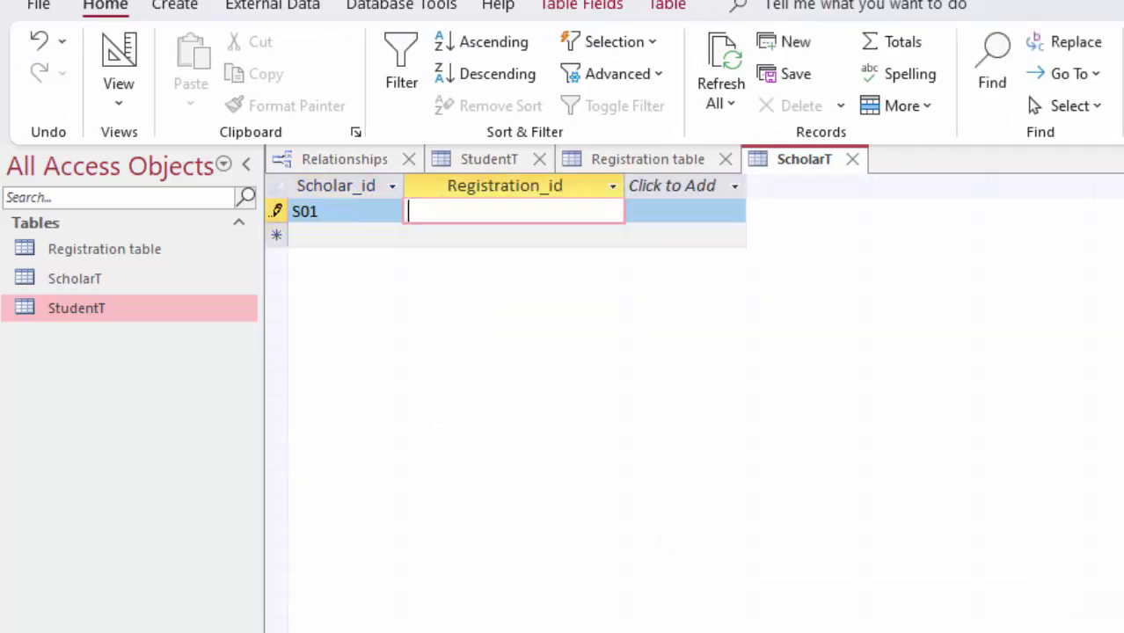
pyautogui.write('1001')
pyautogui.press('Tab')
pyautogui.write('S')
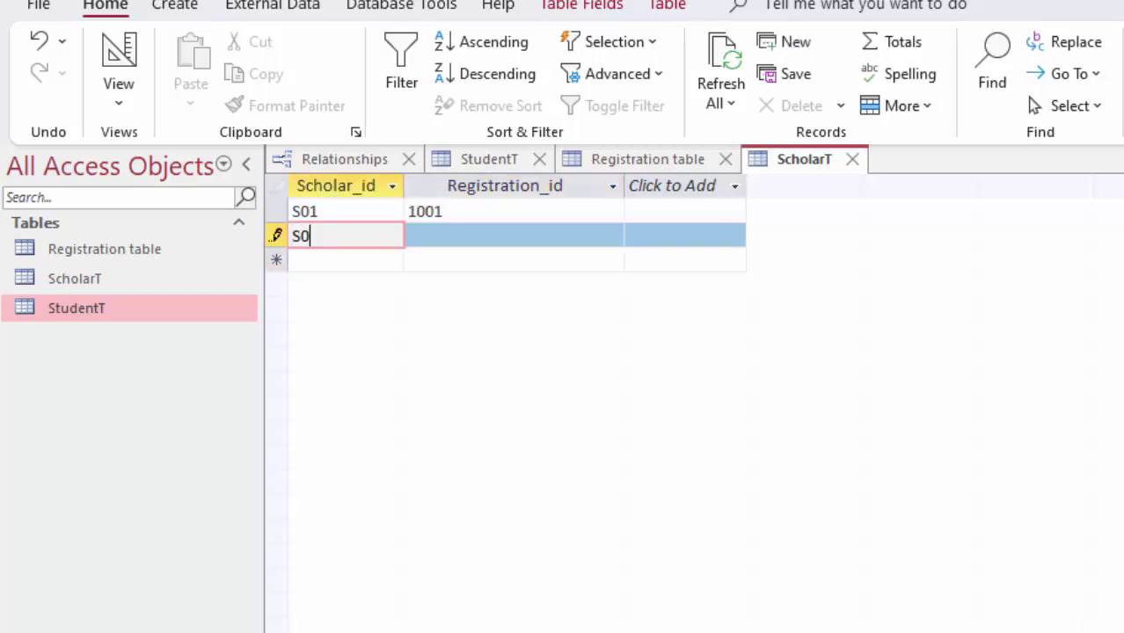
pyautogui.click(514, 235)
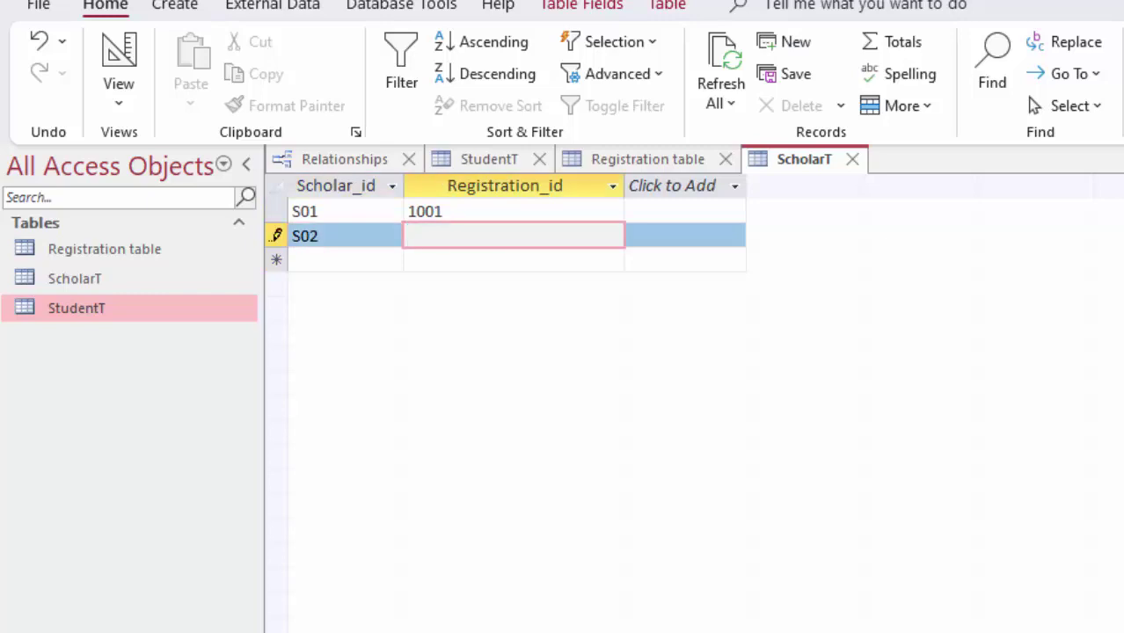
pyautogui.write('1002')
pyautogui.click(347, 260)
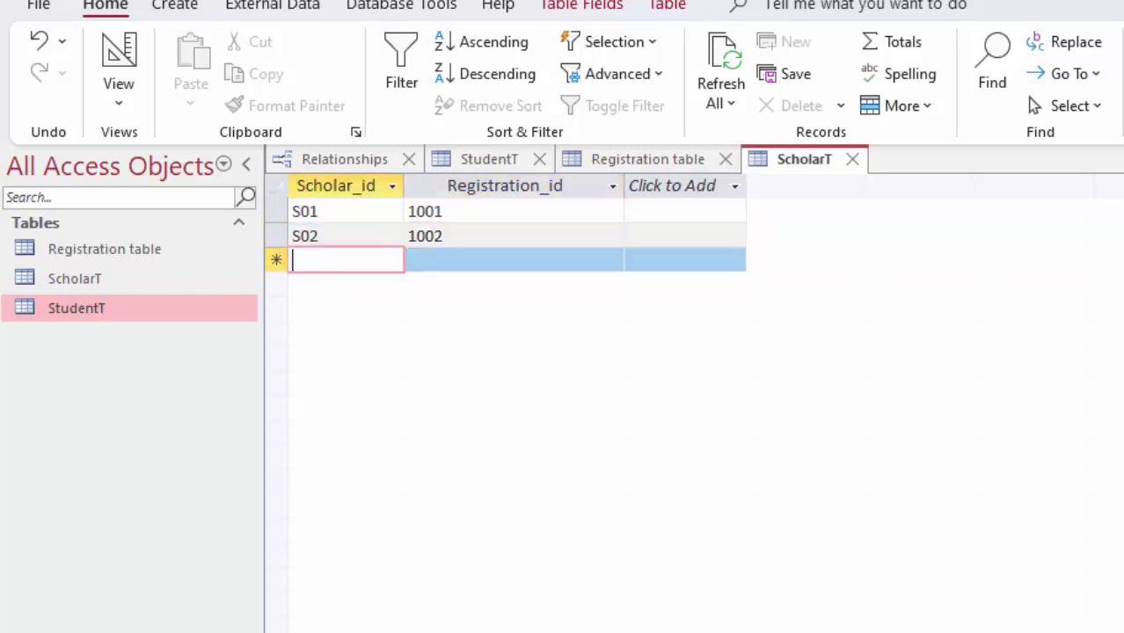
# Enter records S03–S06 with Registration_id 1003–1006 and close ScholarT
pyautogui.write('S03')
pyautogui.press('Tab')
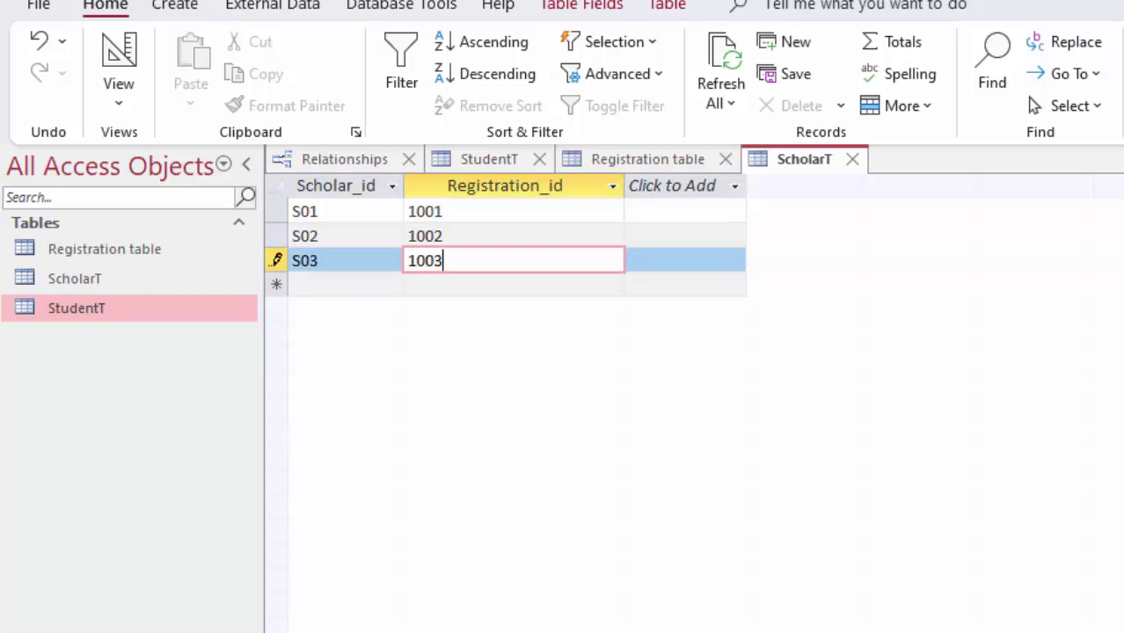
pyautogui.click(346, 284)
pyautogui.write('S04')
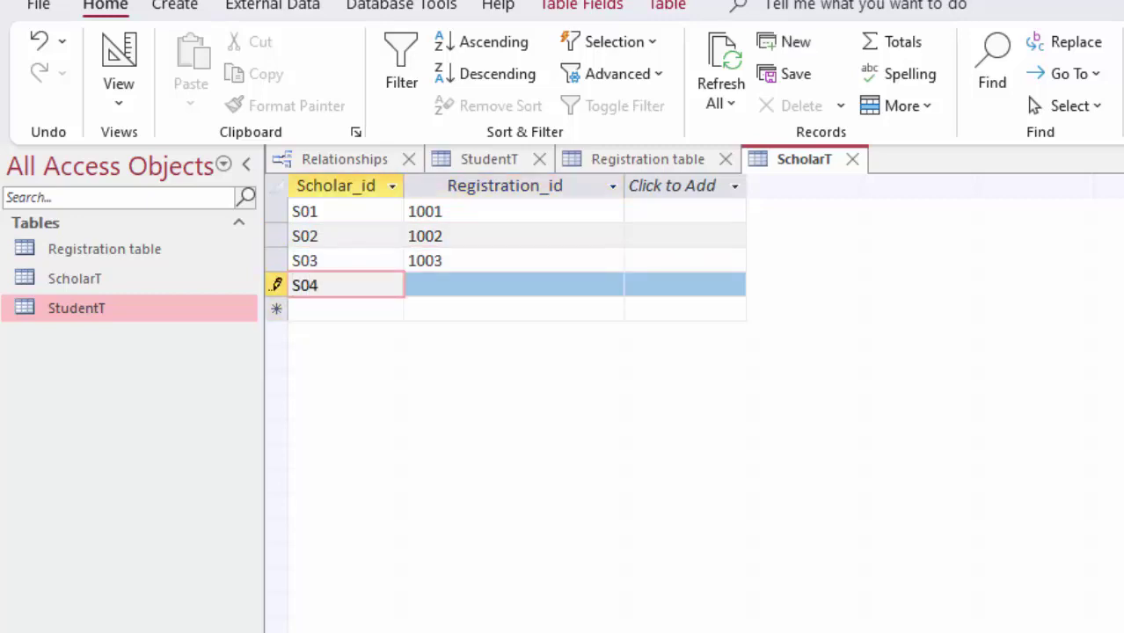
pyautogui.click(513, 285)
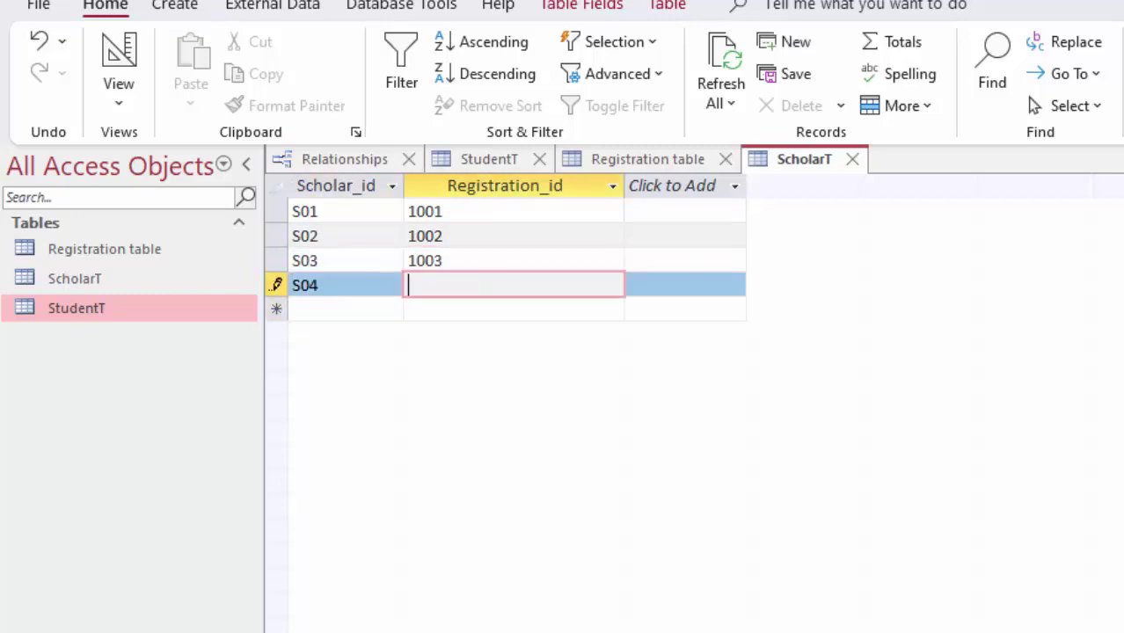
pyautogui.write('1004')
pyautogui.press('Tab')
pyautogui.write('S')
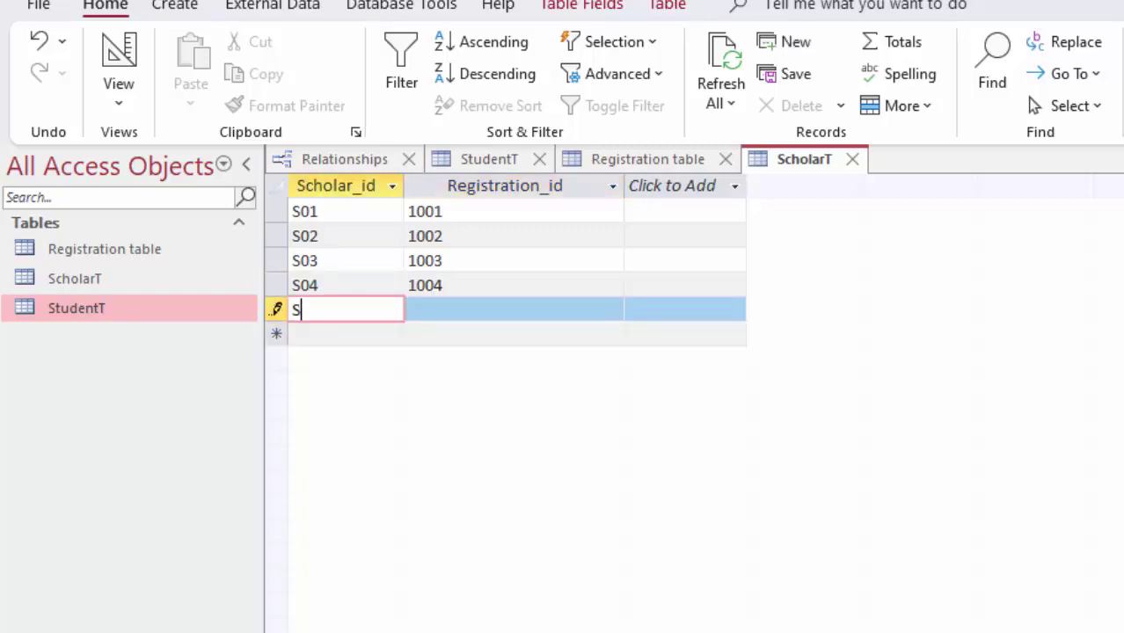
pyautogui.press('Tab')
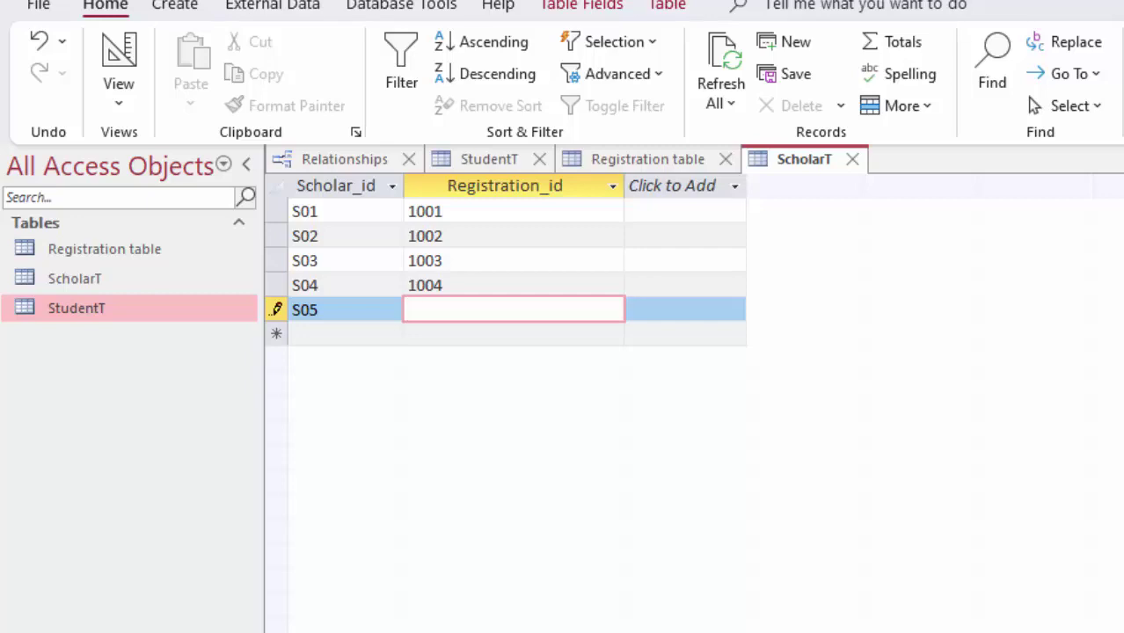
pyautogui.write('005')
pyautogui.press('Tab')
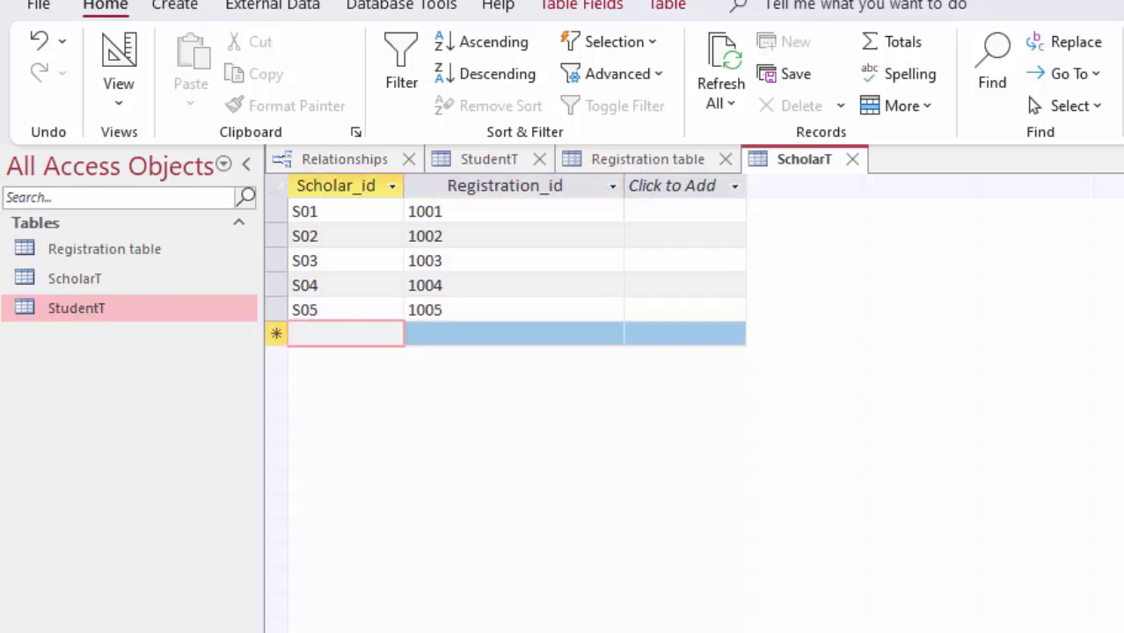
pyautogui.write('S06')
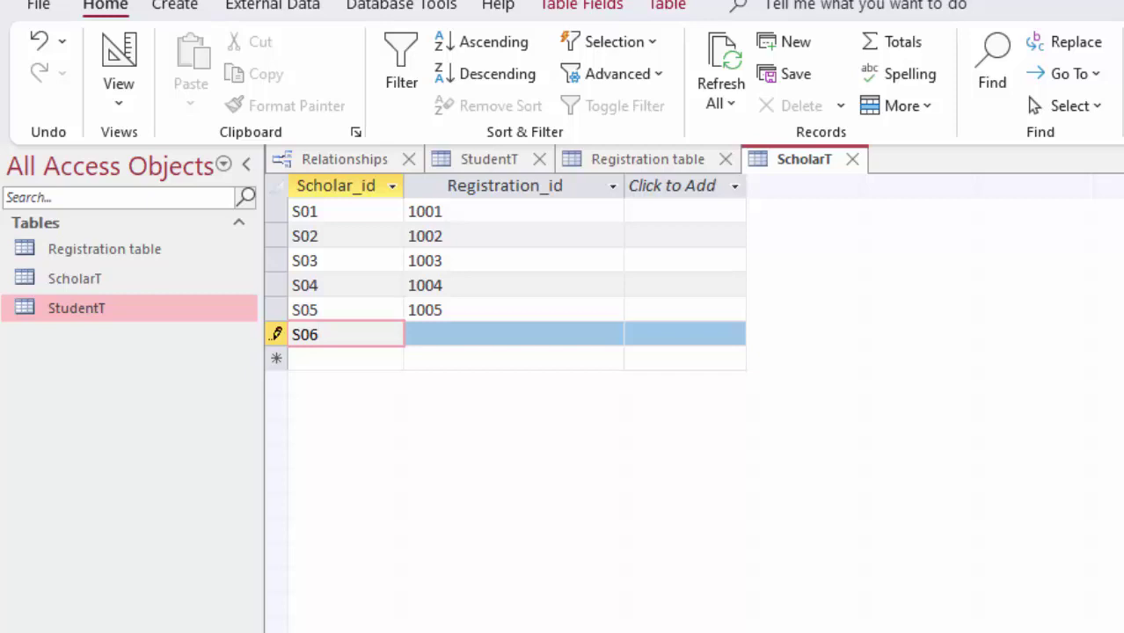
pyautogui.press('Tab')
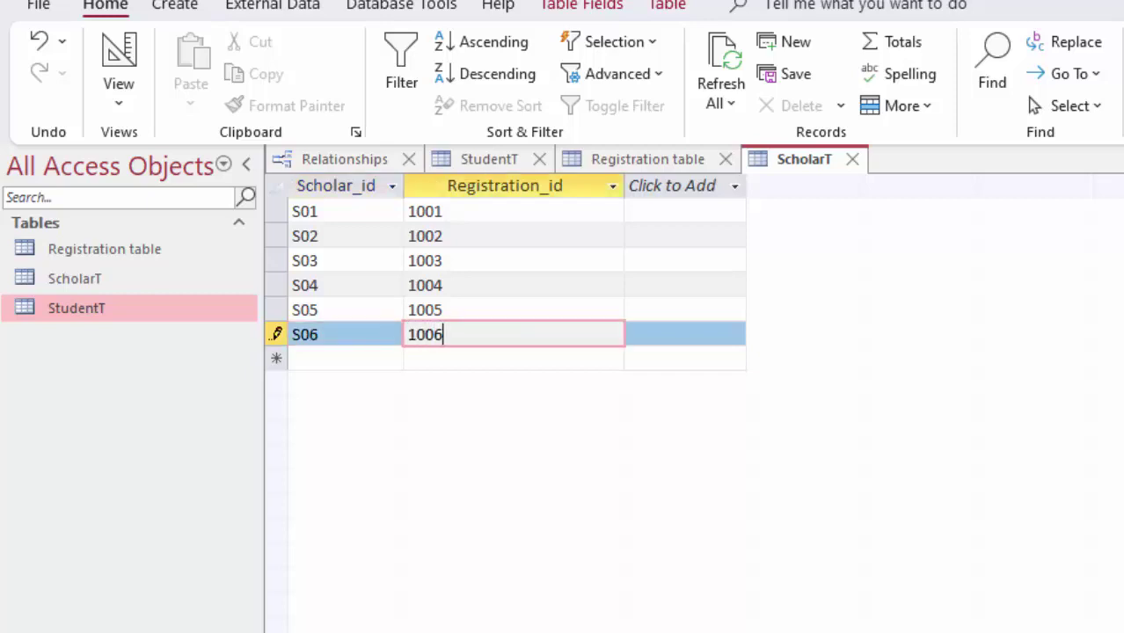
pyautogui.click(850, 160)
# Close the table tabs keeping layout changes and add ScholarT to the relationships diagram
pyautogui.click(747, 451)
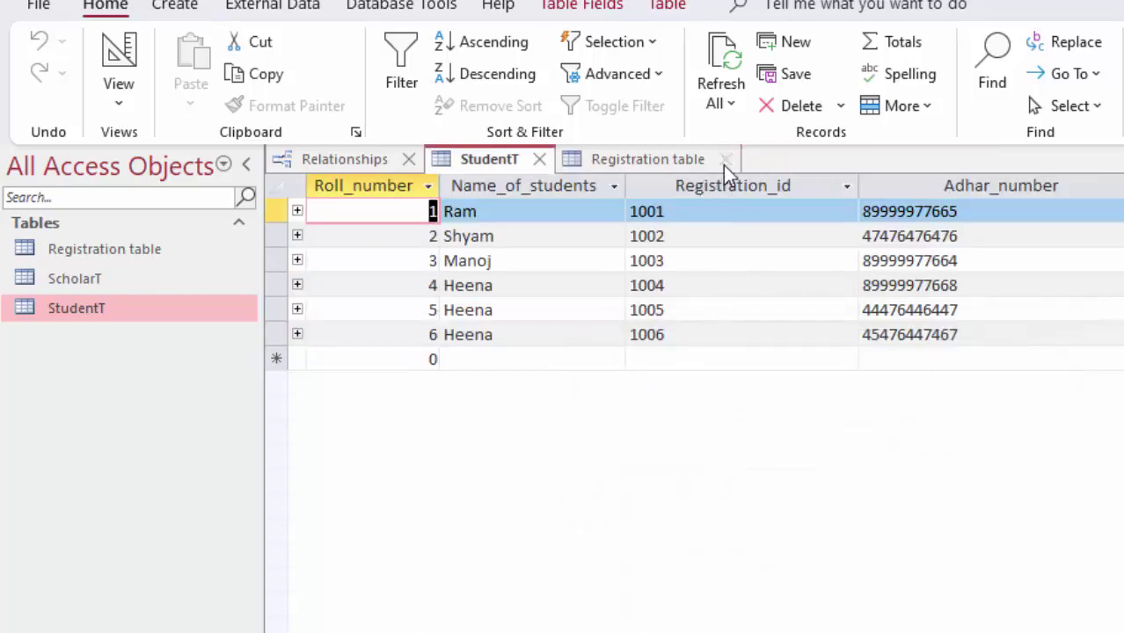
pyautogui.click(725, 160)
pyautogui.click(753, 454)
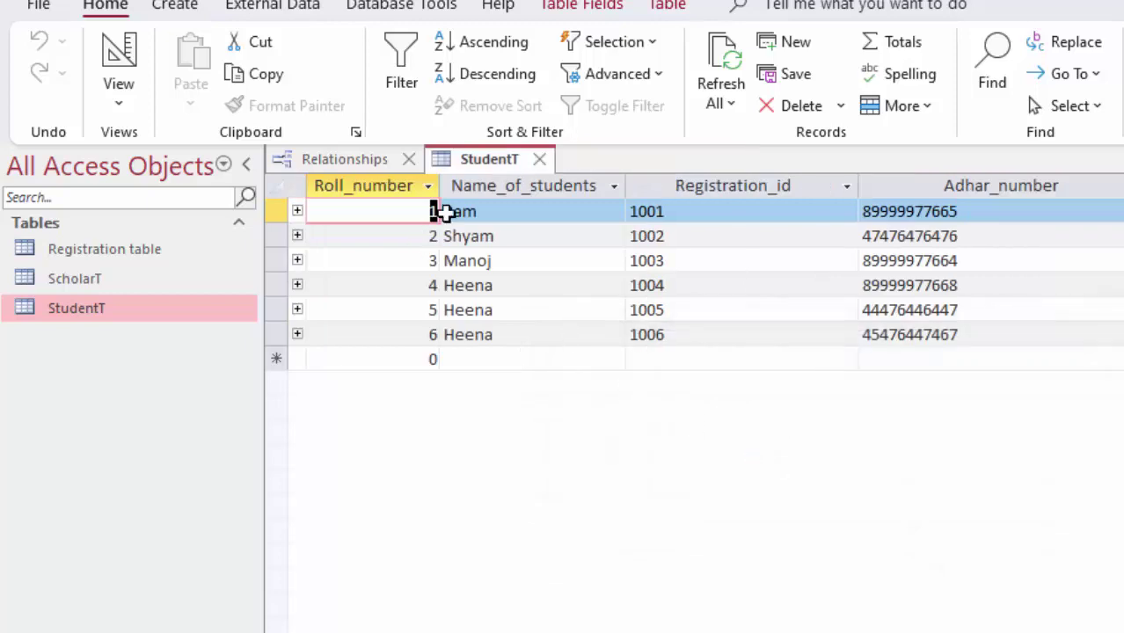
pyautogui.click(543, 161)
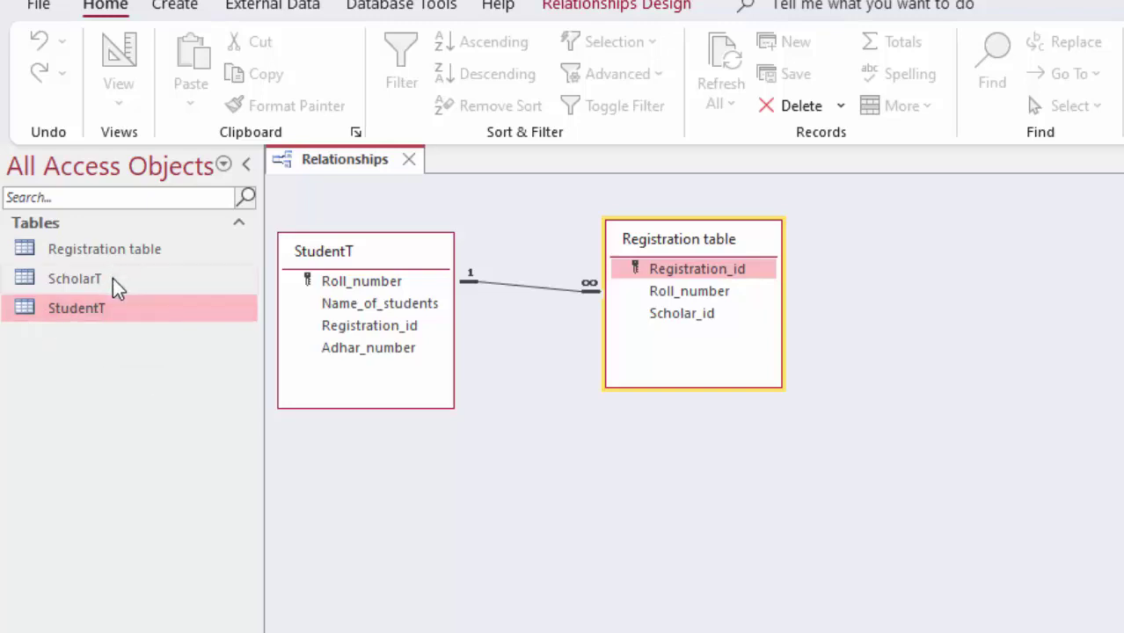
pyautogui.moveTo(113, 278)
pyautogui.mouseDown()
pyautogui.moveTo(901, 266)
pyautogui.moveTo(952, 236)
pyautogui.mouseUp()
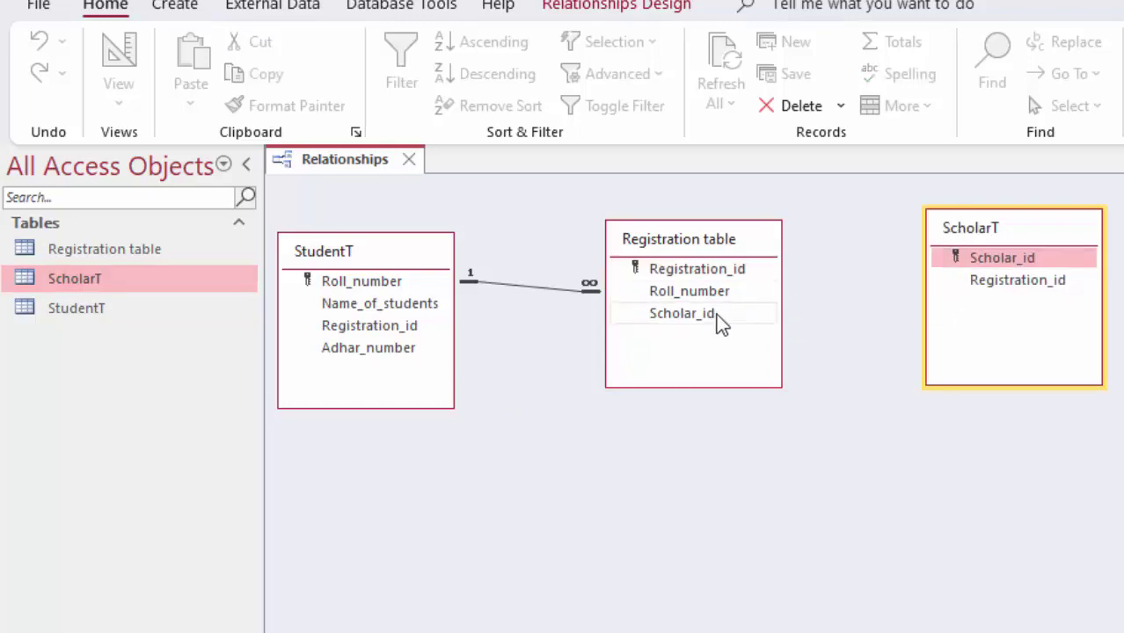
# Link ScholarT to Registration table on Scholar_id with integrity and cascades, then open StudentT
pyautogui.moveTo(999, 257); pyautogui.dragTo(789, 286)
pyautogui.moveTo(712, 322); pyautogui.dragTo(713, 322)
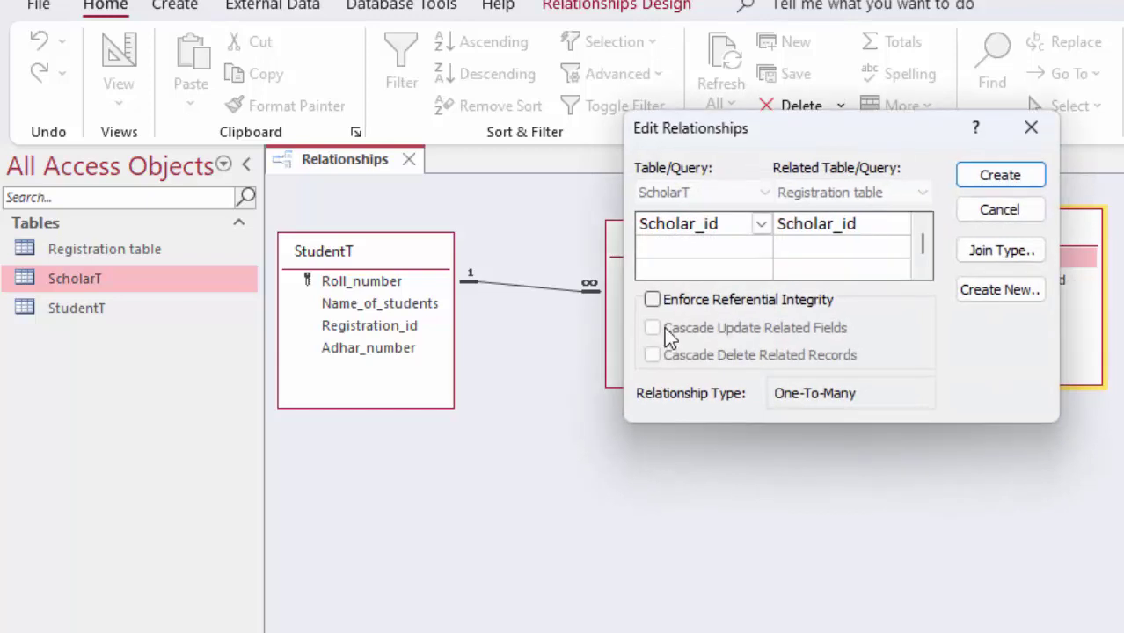
pyautogui.click(685, 300)
pyautogui.click(692, 325)
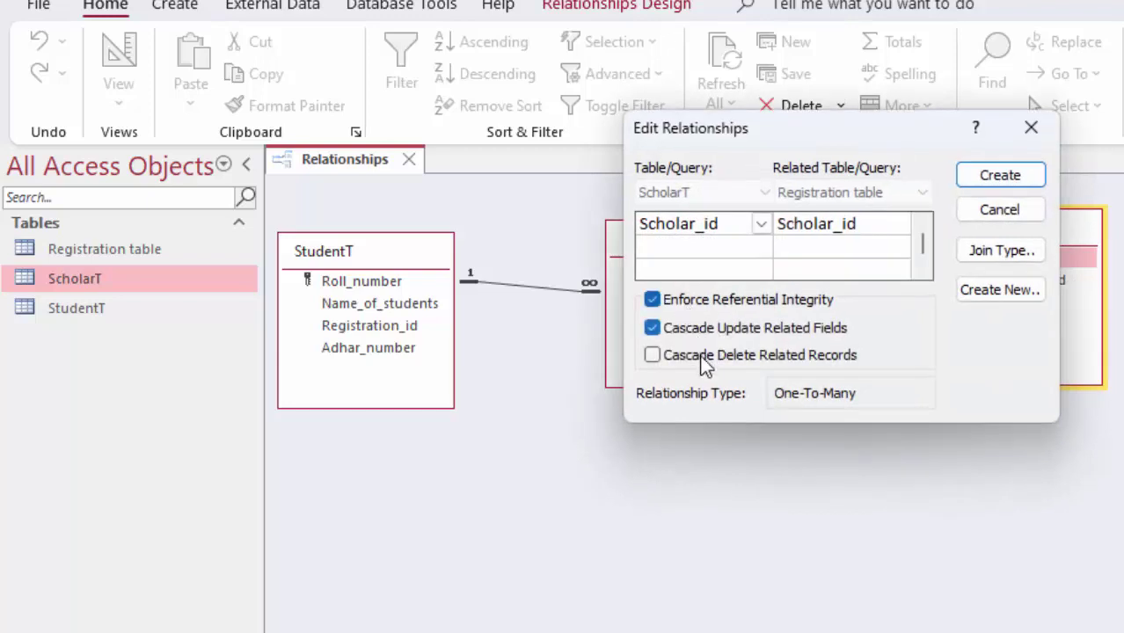
pyautogui.click(704, 355)
pyautogui.click(998, 178)
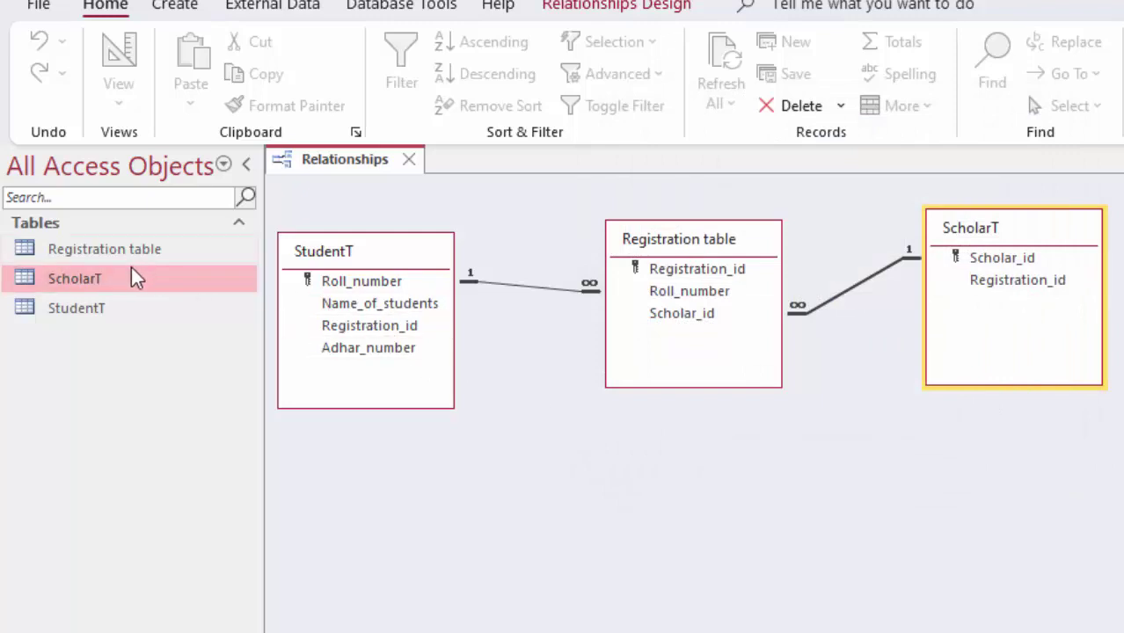
pyautogui.click(123, 310)
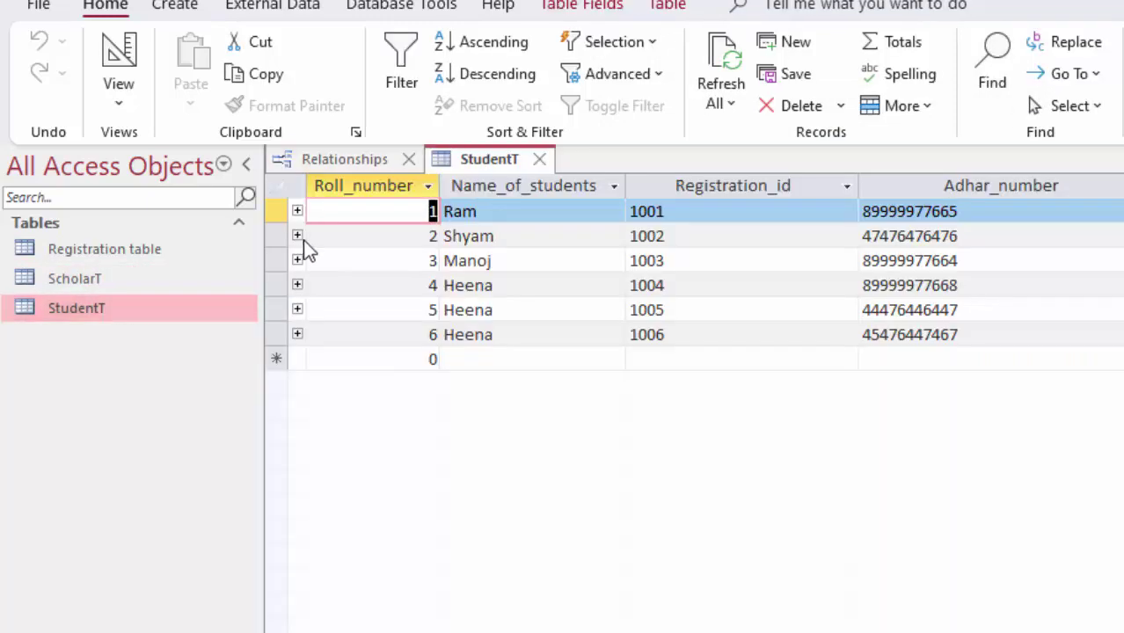
# Expand roll number 1's subdatasheet in the StudentT datasheet to reveal its linked registration
pyautogui.click(299, 212)
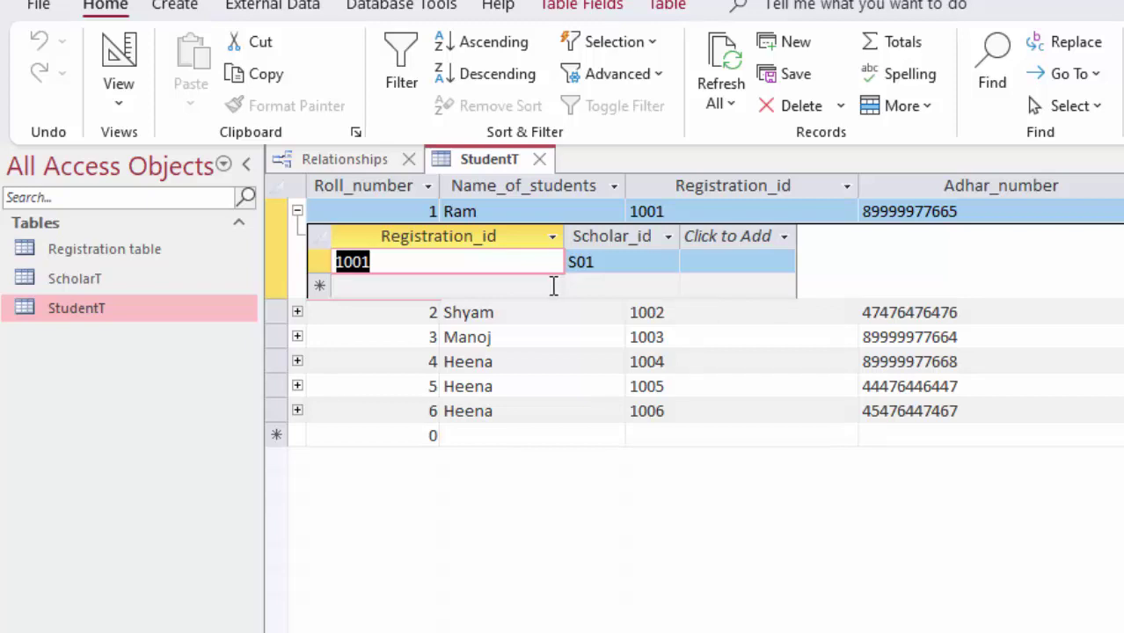
pyautogui.click(297, 213)
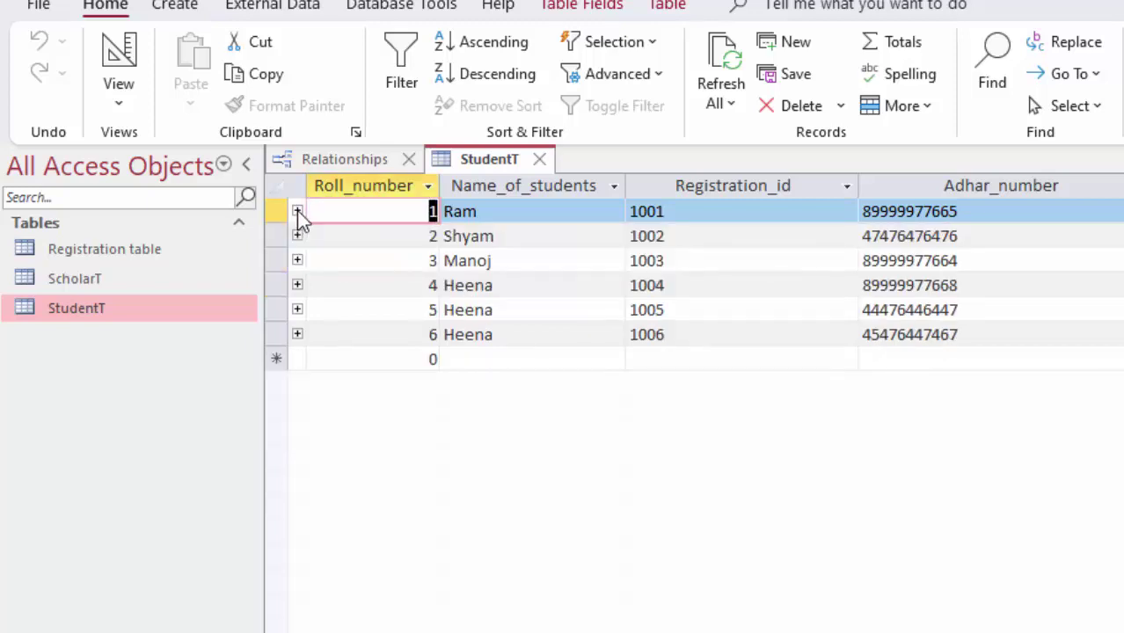
pyautogui.click(88, 310)
pyautogui.doubleClick(87, 303)
pyautogui.click(297, 212)
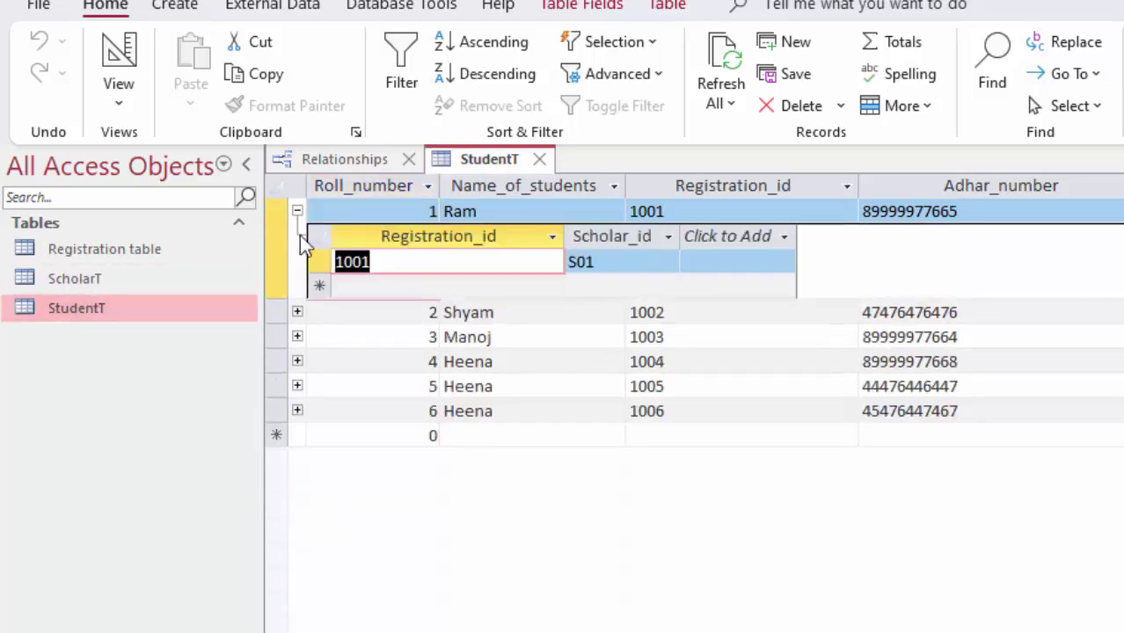
# Select the linked Registration_id 1001 and Scholar_id S01 values in the subdatasheet
pyautogui.click(406, 269)
pyautogui.click(643, 267)
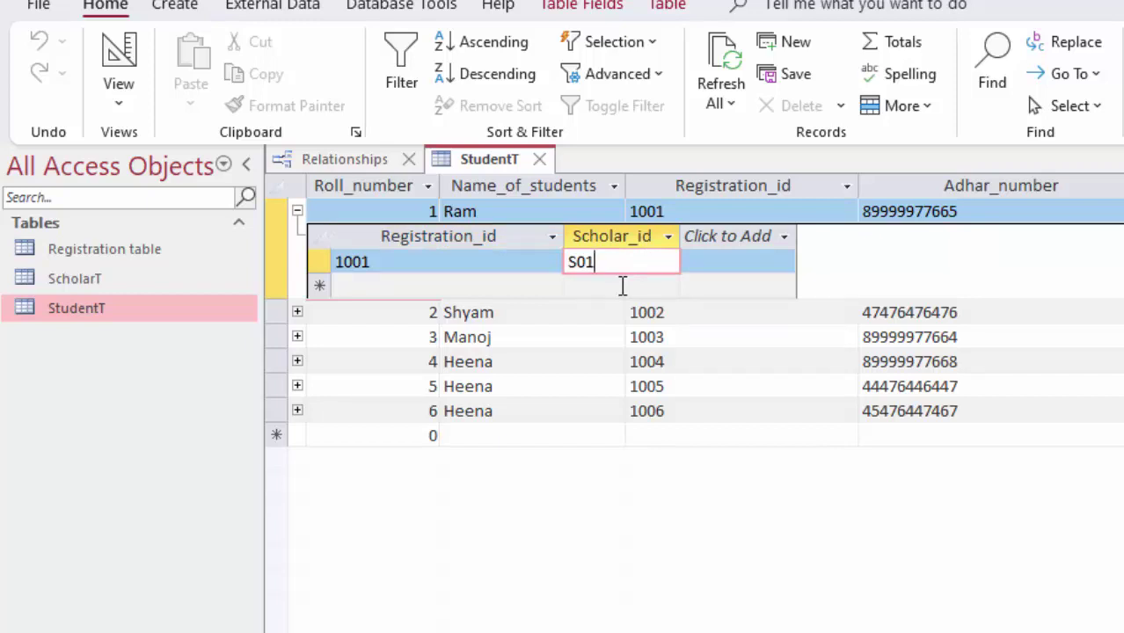
pyautogui.moveTo(621, 261); pyautogui.dragTo(516, 271)
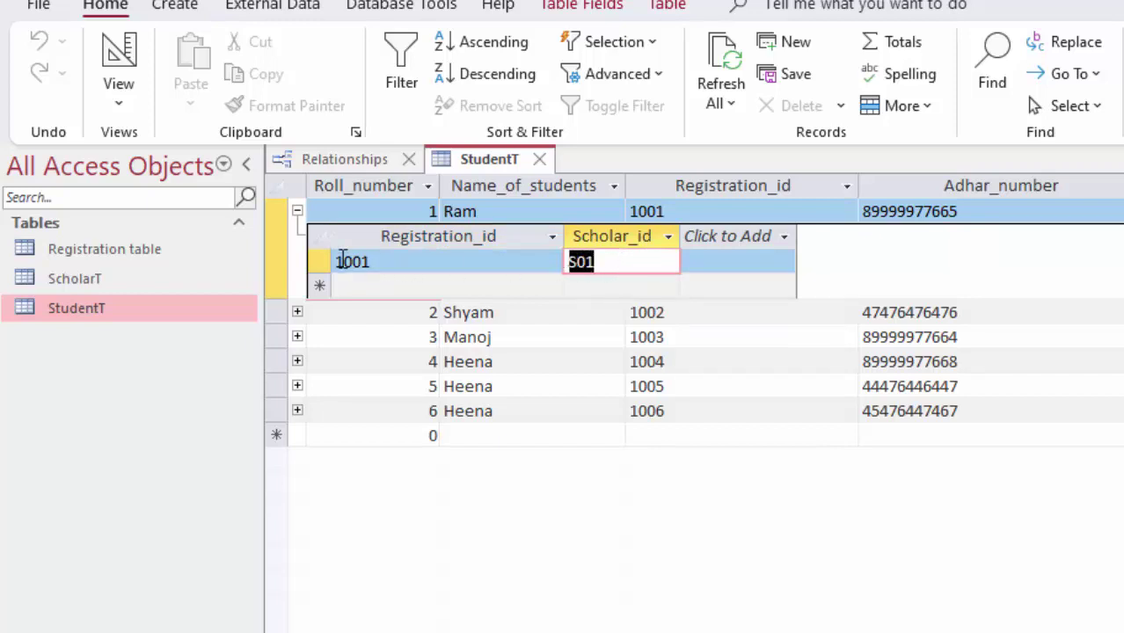
pyautogui.moveTo(395, 258); pyautogui.dragTo(281, 256)
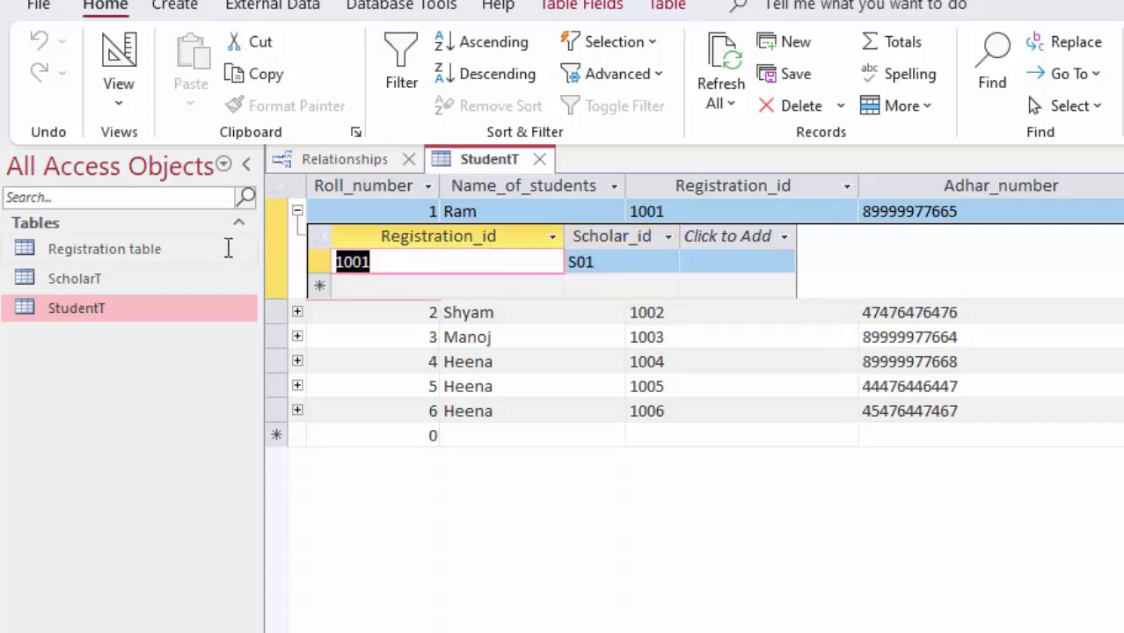
pyautogui.click(630, 264)
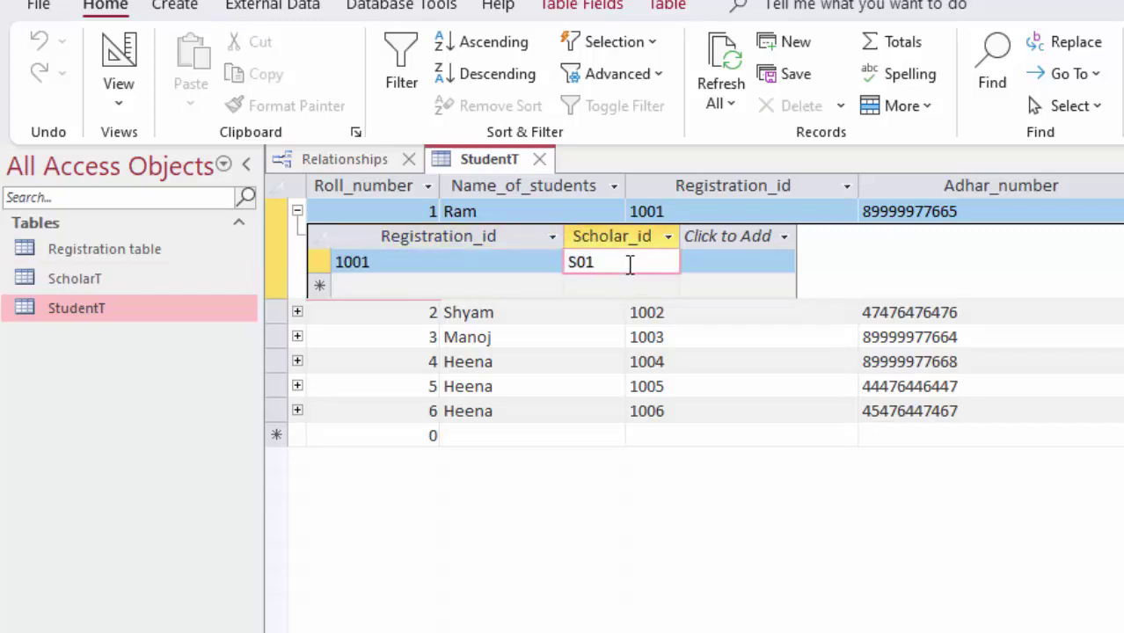
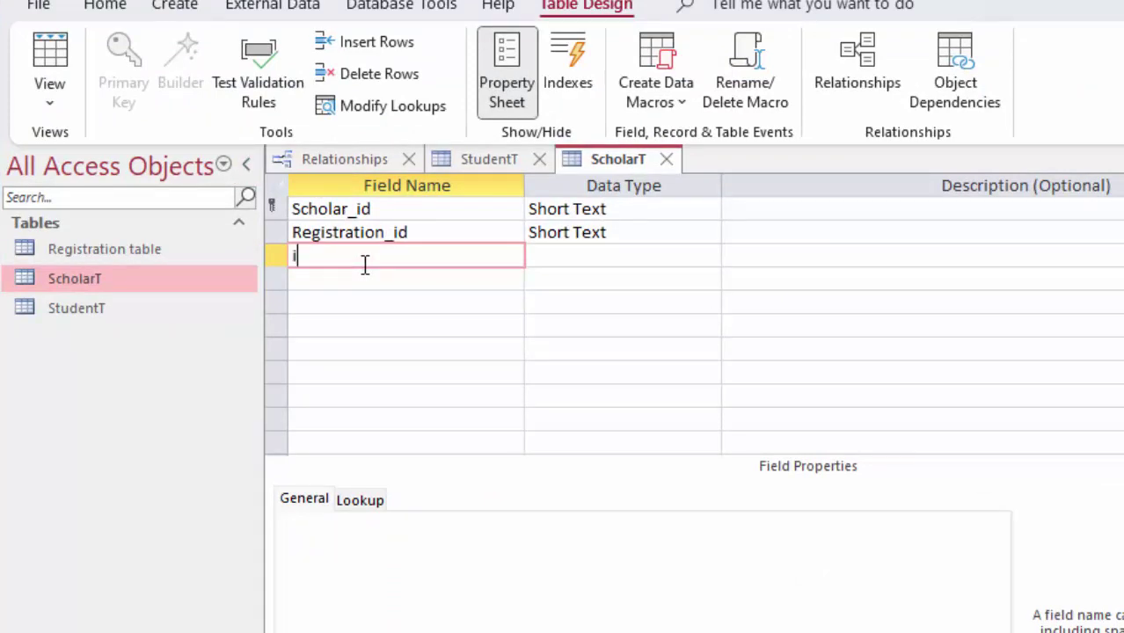
# Add a Short Text id field to ScholarT and save the table design
pyautogui.write('d')
pyautogui.press('Tab')
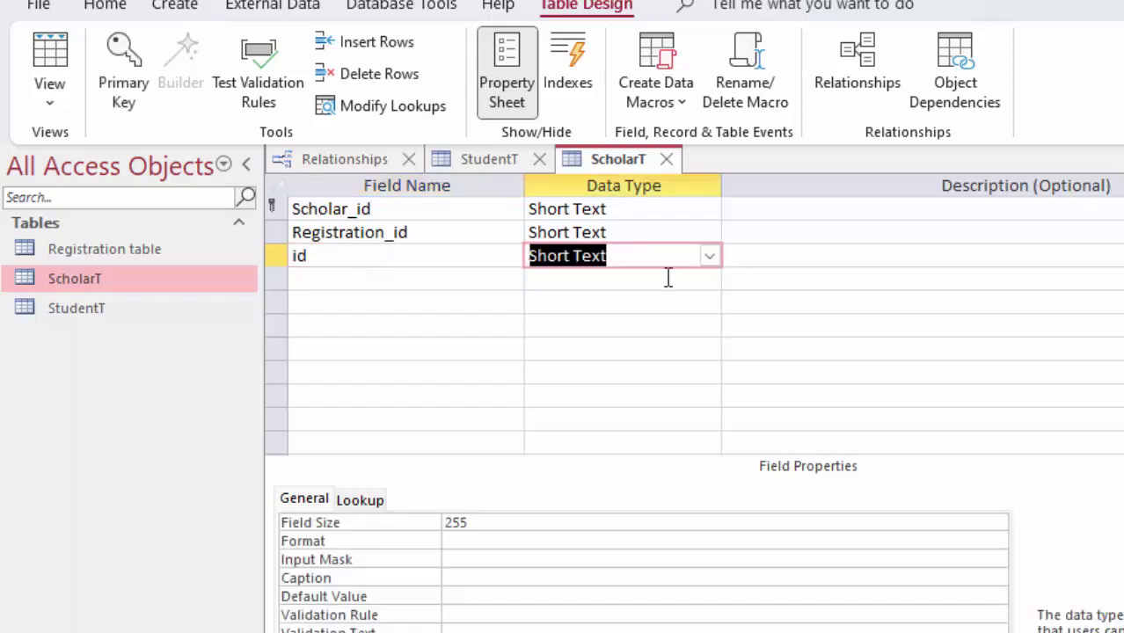
pyautogui.click(50, 66)
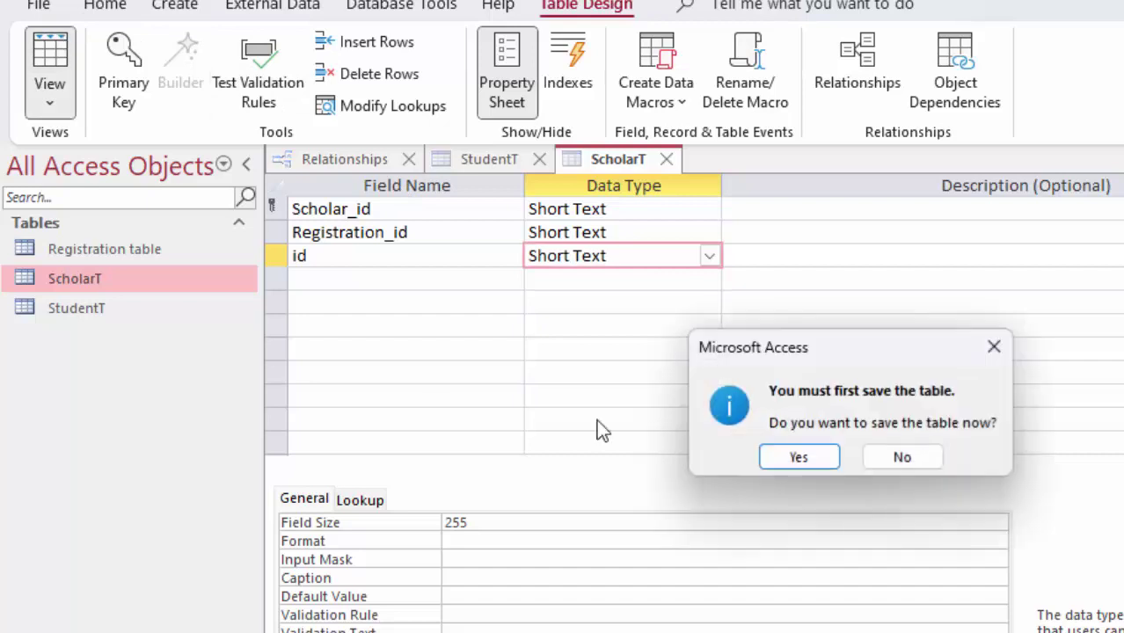
pyautogui.click(792, 457)
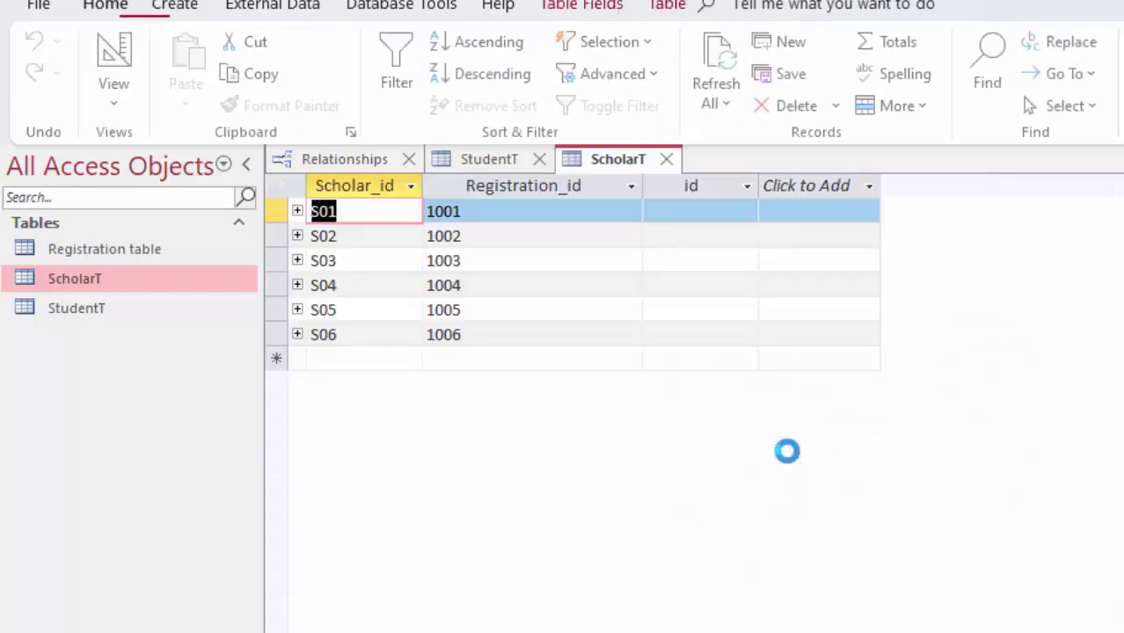
# Enter ids T01, T02 and T03 for scholars S01–S03
pyautogui.click(690, 215)
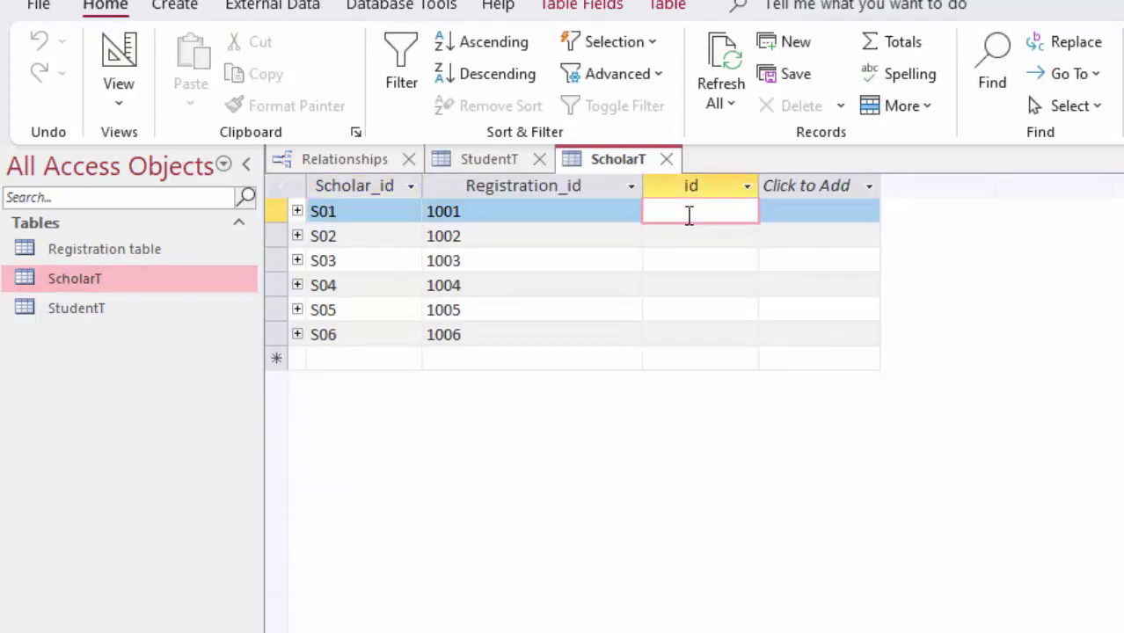
pyautogui.write('T')
pyautogui.write('01')
pyautogui.press('Return')
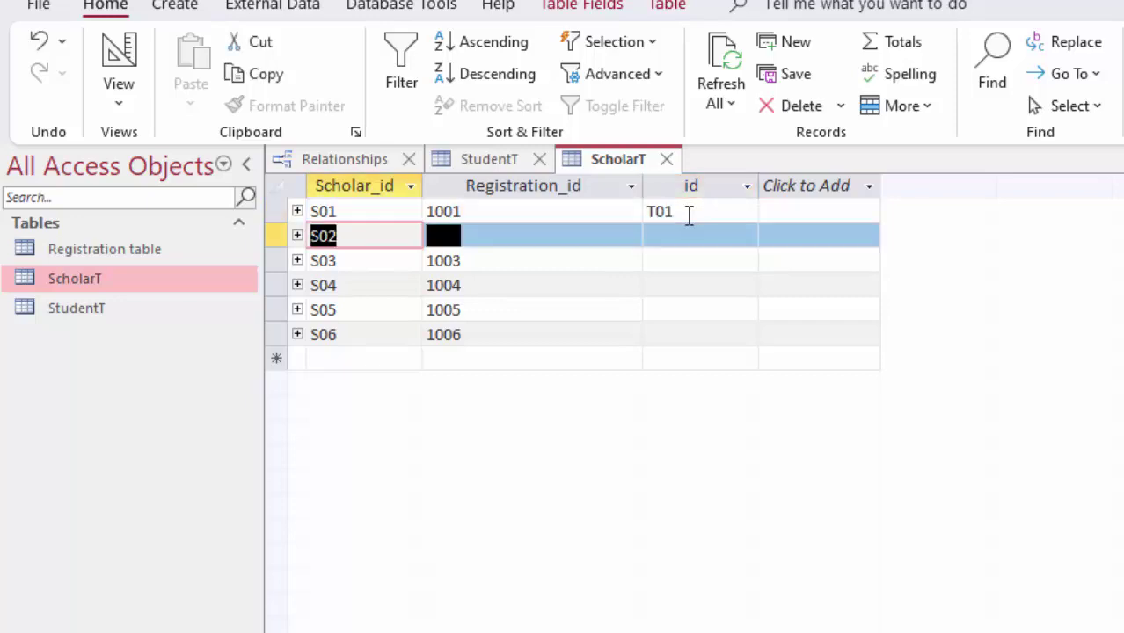
pyautogui.press('Tab')
pyautogui.press('Tab')
pyautogui.write('T0')
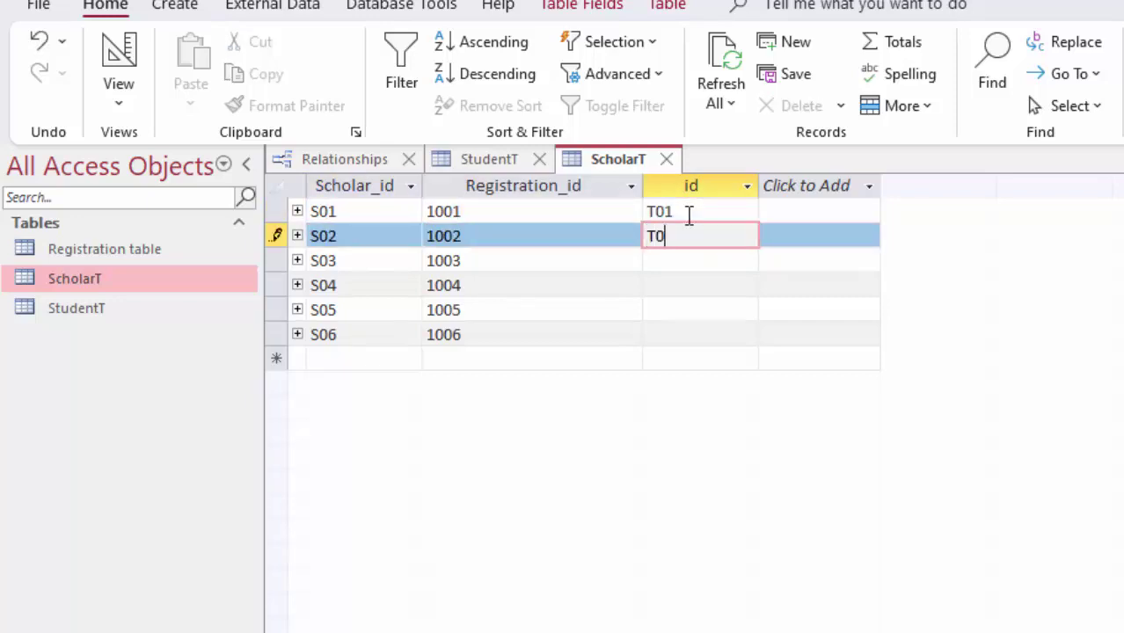
pyautogui.write('2')
pyautogui.press('Return')
pyautogui.press('Tab')
pyautogui.press('Tab')
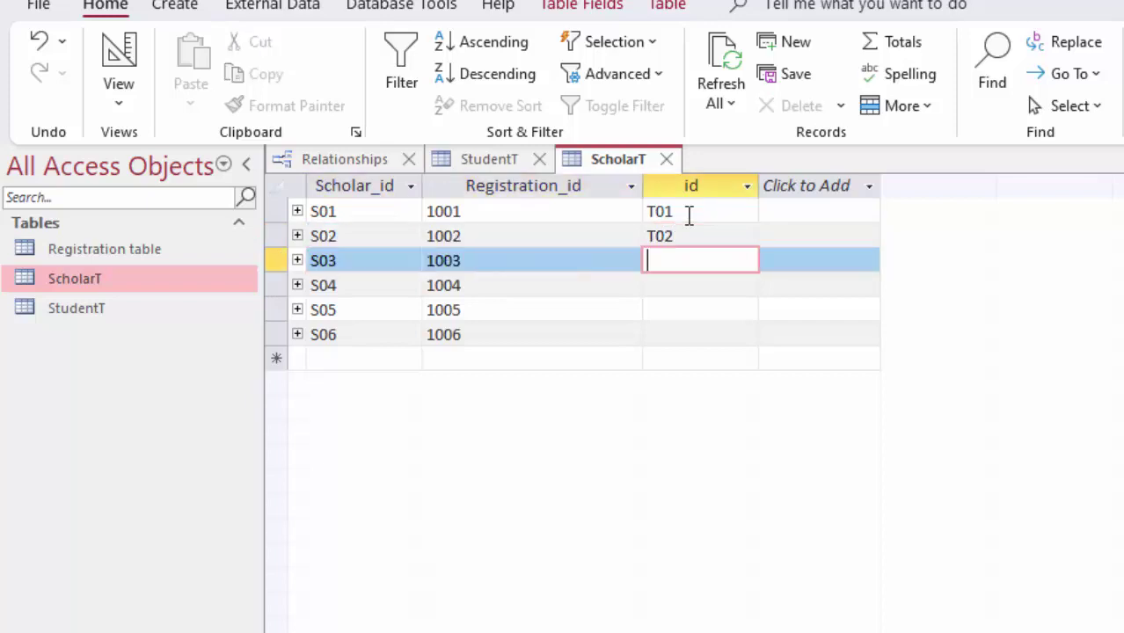
pyautogui.write('T03')
pyautogui.press('Return')
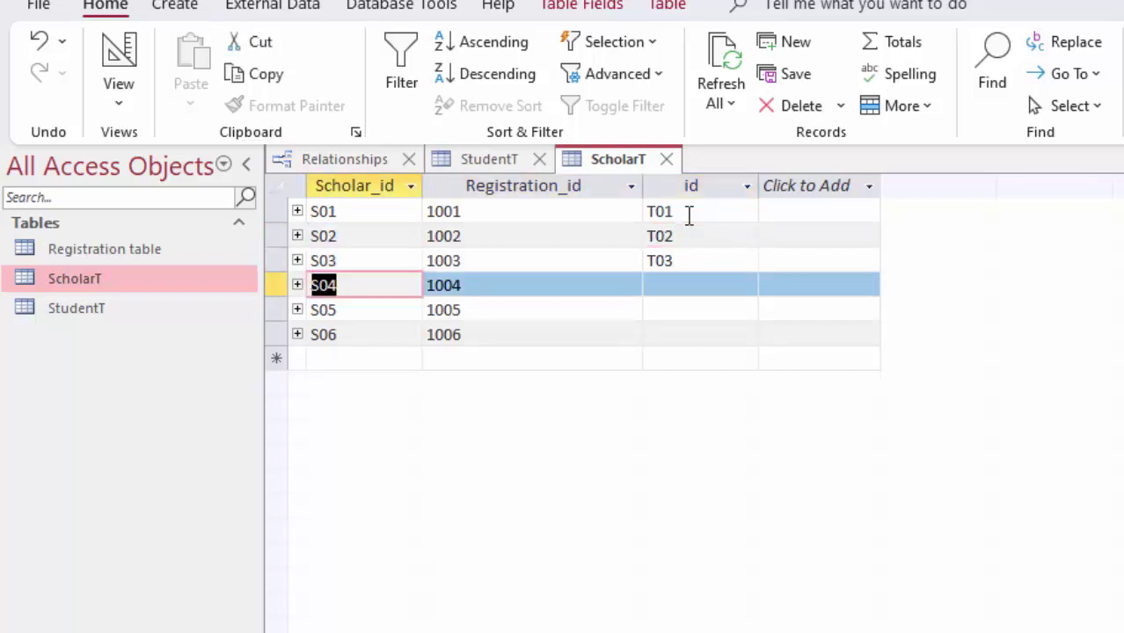
# Enter ids T04, T05 and T06 for scholars S04–S06
pyautogui.press('Tab')
pyautogui.press('Tab')
pyautogui.write('T')
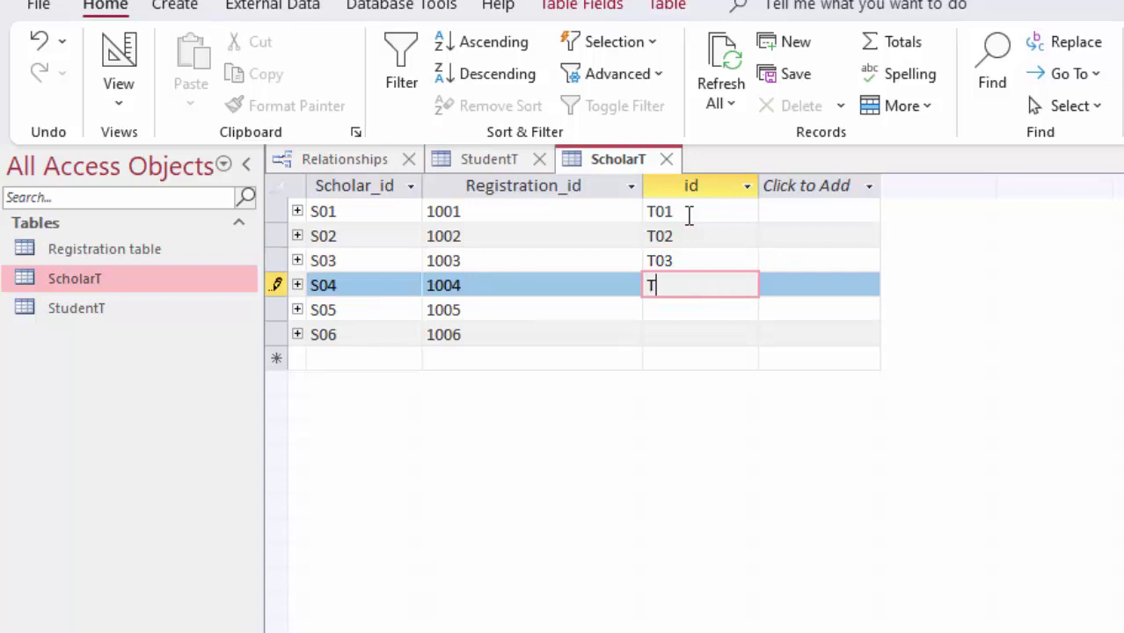
pyautogui.write('04')
pyautogui.press('Return')
pyautogui.press('Tab')
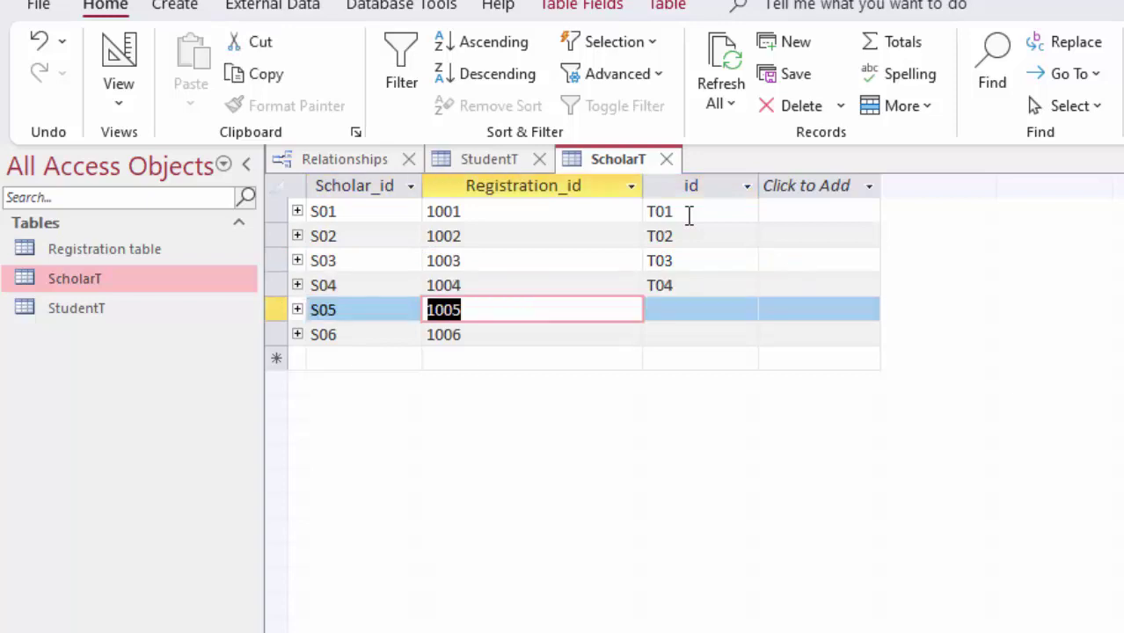
pyautogui.press('Tab')
pyautogui.write('T0')
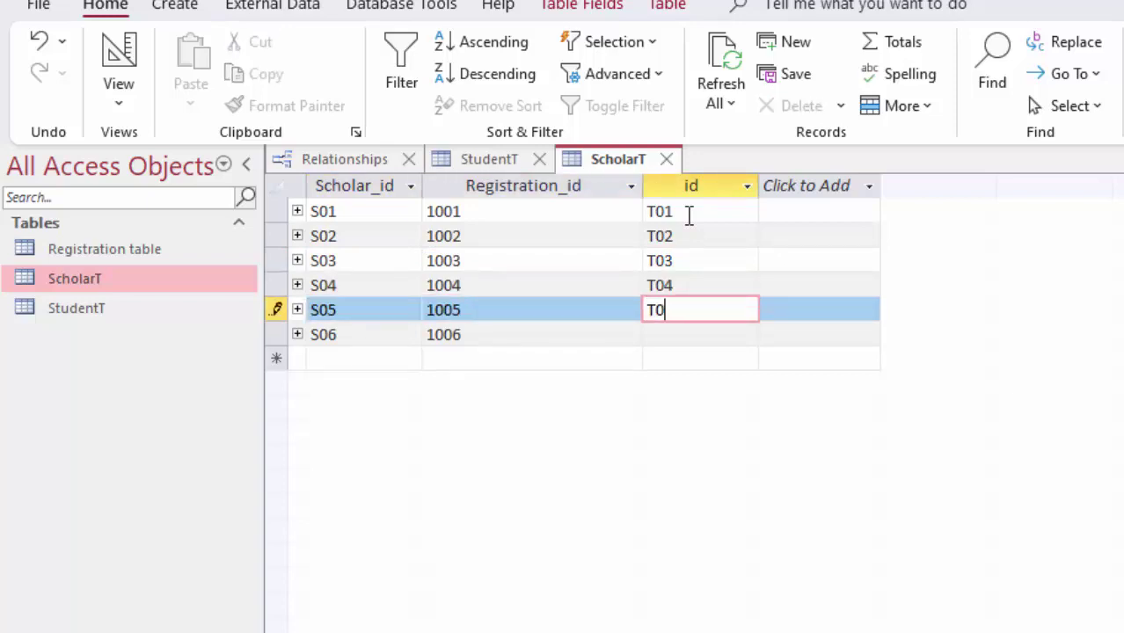
pyautogui.write('5')
pyautogui.press('Return')
pyautogui.press('Tab')
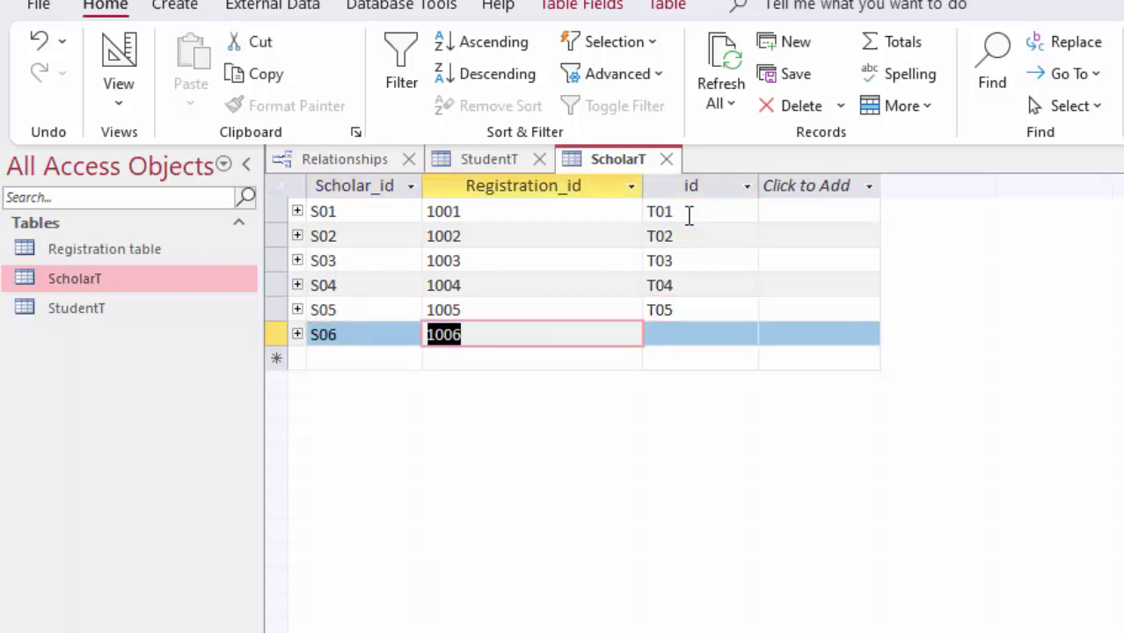
pyautogui.press('Tab')
pyautogui.write('T0')
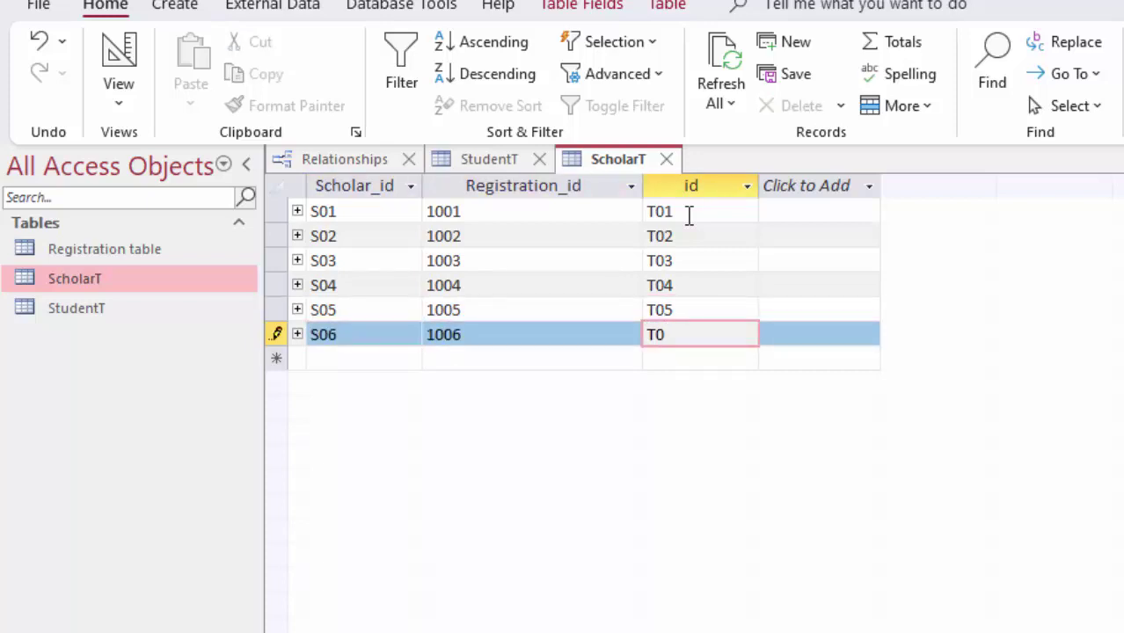
pyautogui.write('6')
# Close ScholarT and StudentT, and save a new table named StudentR
pyautogui.click(665, 159)
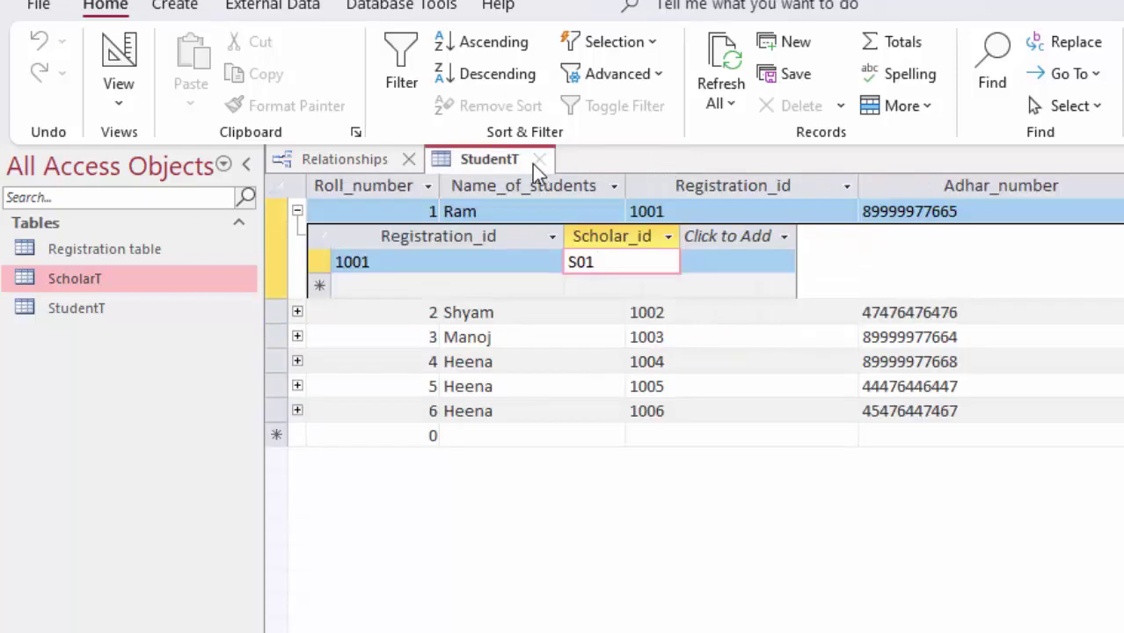
pyautogui.click(539, 159)
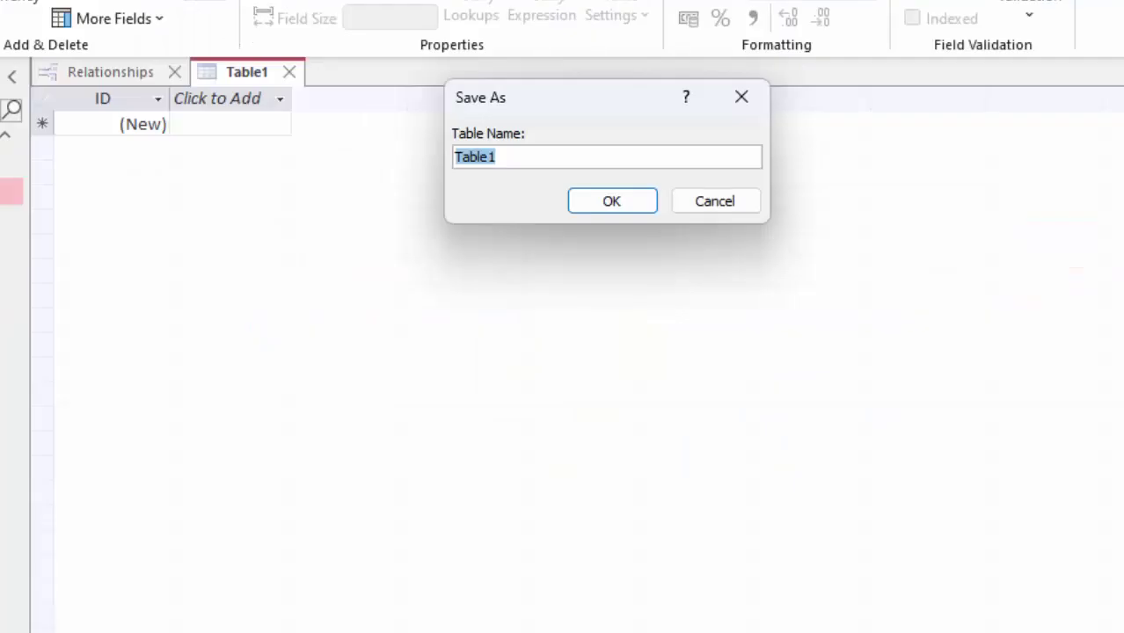
pyautogui.press('BackSpace')
pyautogui.write('ntR')
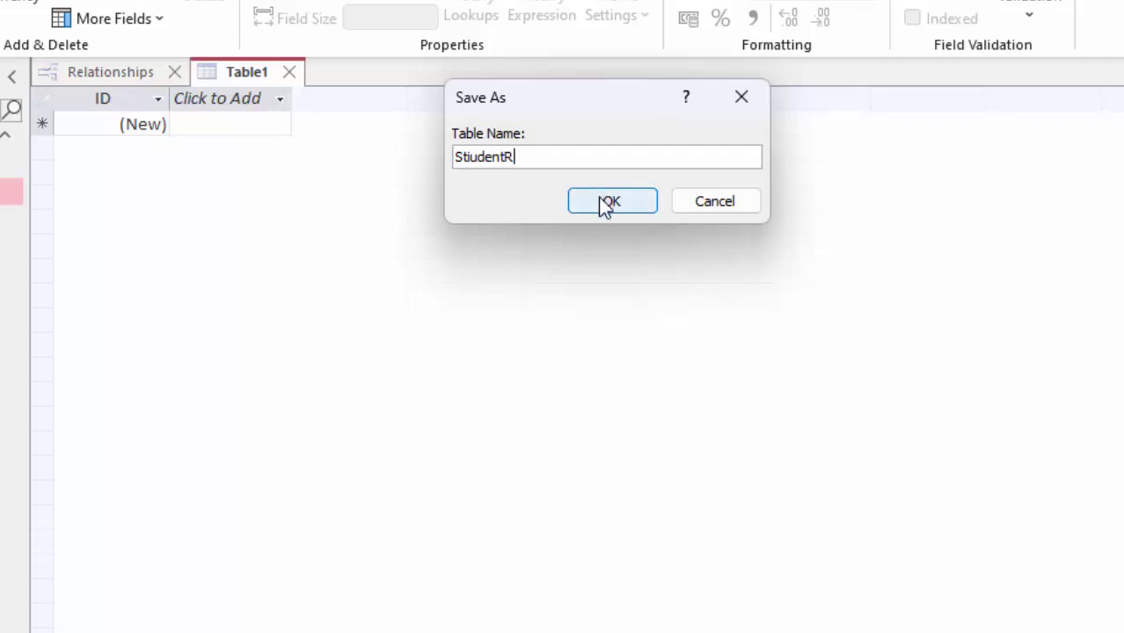
pyautogui.press('BackSpace')
pyautogui.press('BackSpace')
pyautogui.press('BackSpace')
pyautogui.press('BackSpace')
pyautogui.press('BackSpace')
pyautogui.press('BackSpace')
pyautogui.press('BackSpace')
pyautogui.write('Student')
pyautogui.write('R')
pyautogui.click(597, 201)
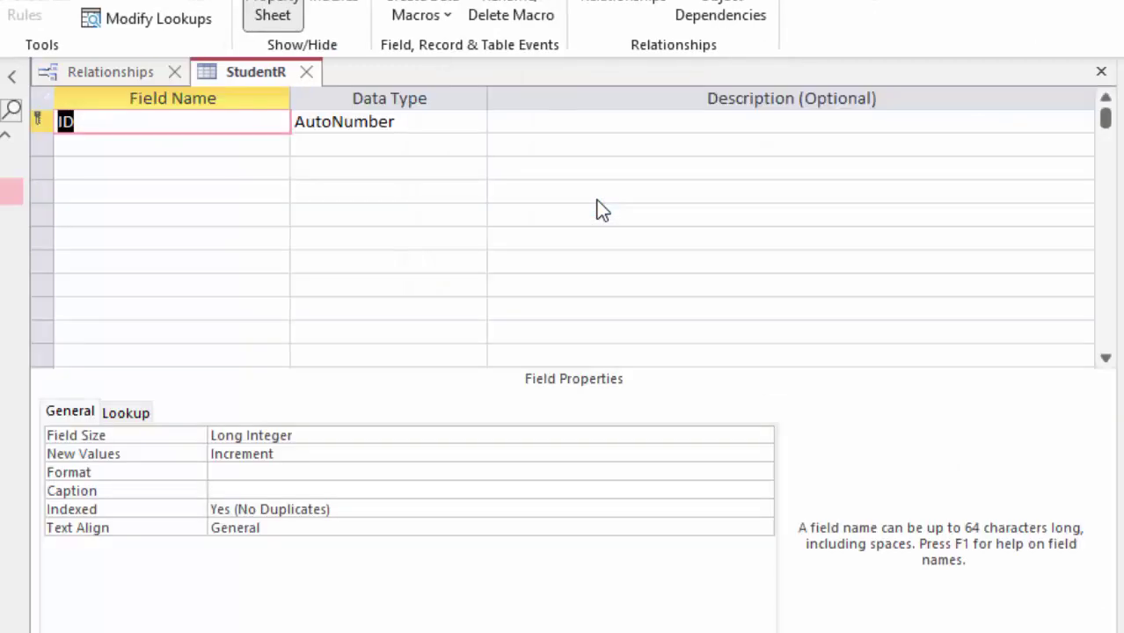
# Change StudentR's ID field data type to Short Text
pyautogui.click(129, 116)
pyautogui.click(427, 122)
pyautogui.click(473, 123)
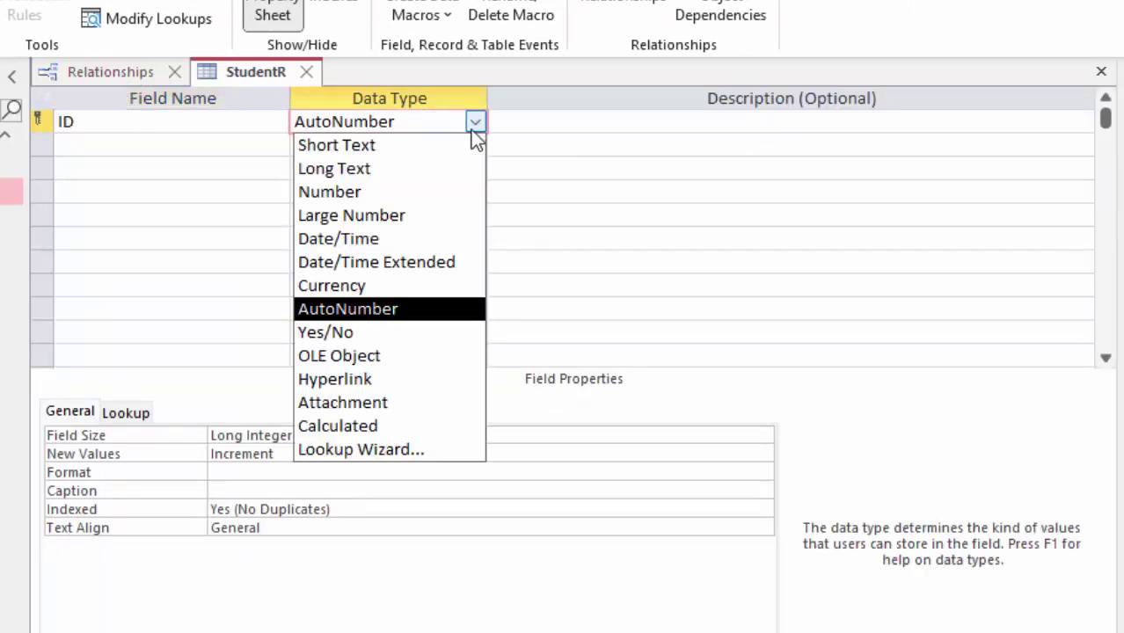
pyautogui.click(413, 146)
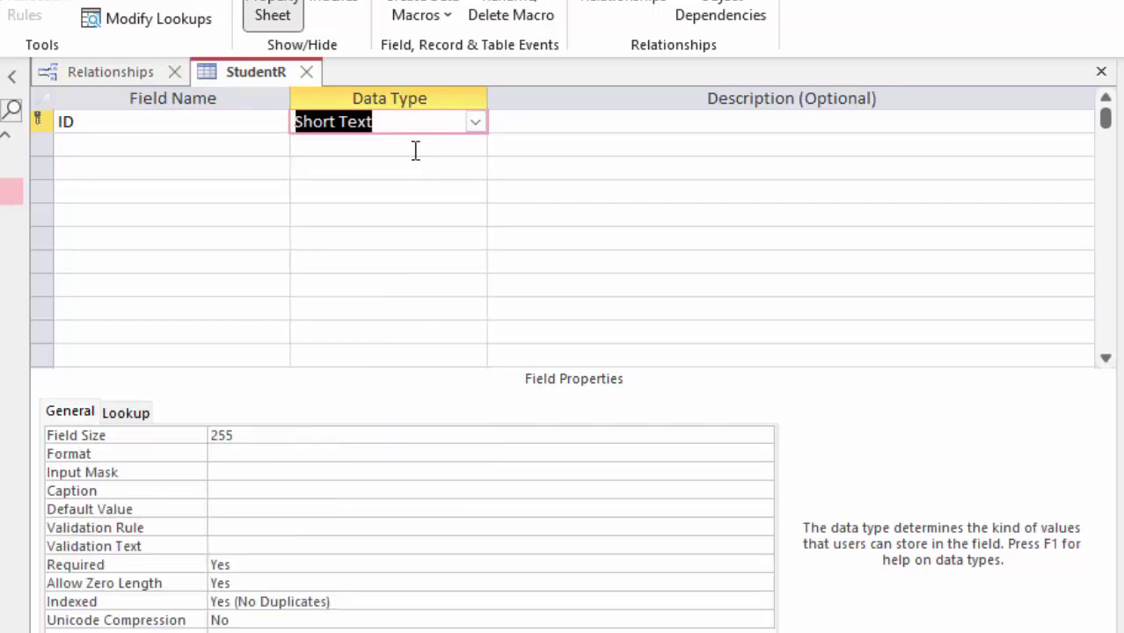
# Add a Short Text City field, abandoning the Lookup Wizard, and save the design
pyautogui.click(105, 147)
pyautogui.write('C')
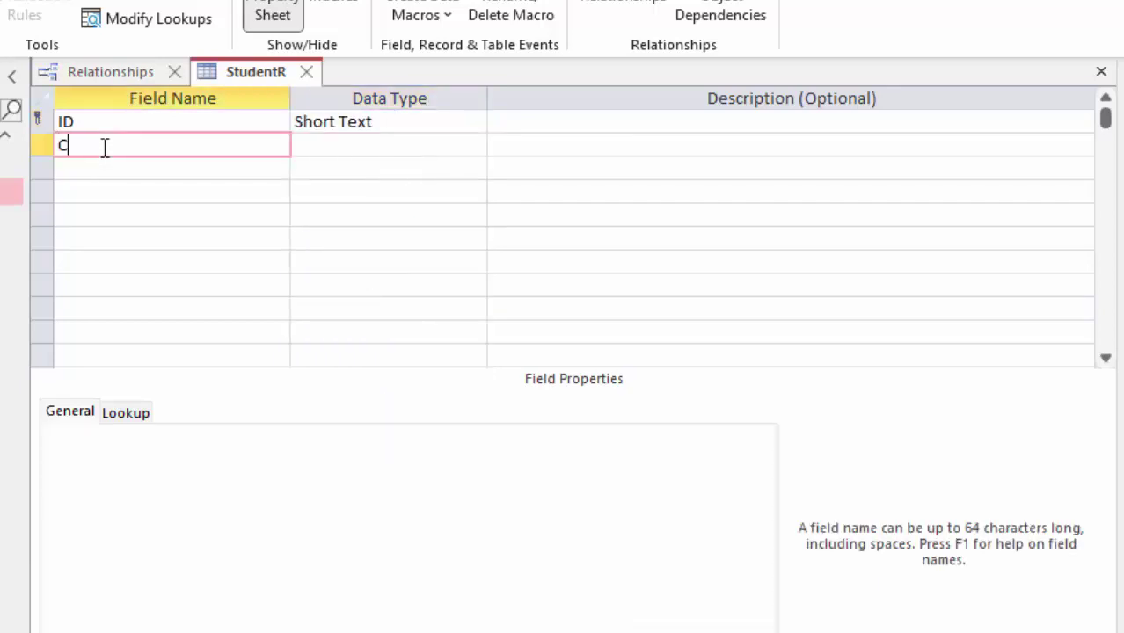
pyautogui.write('ity')
pyautogui.click(335, 145)
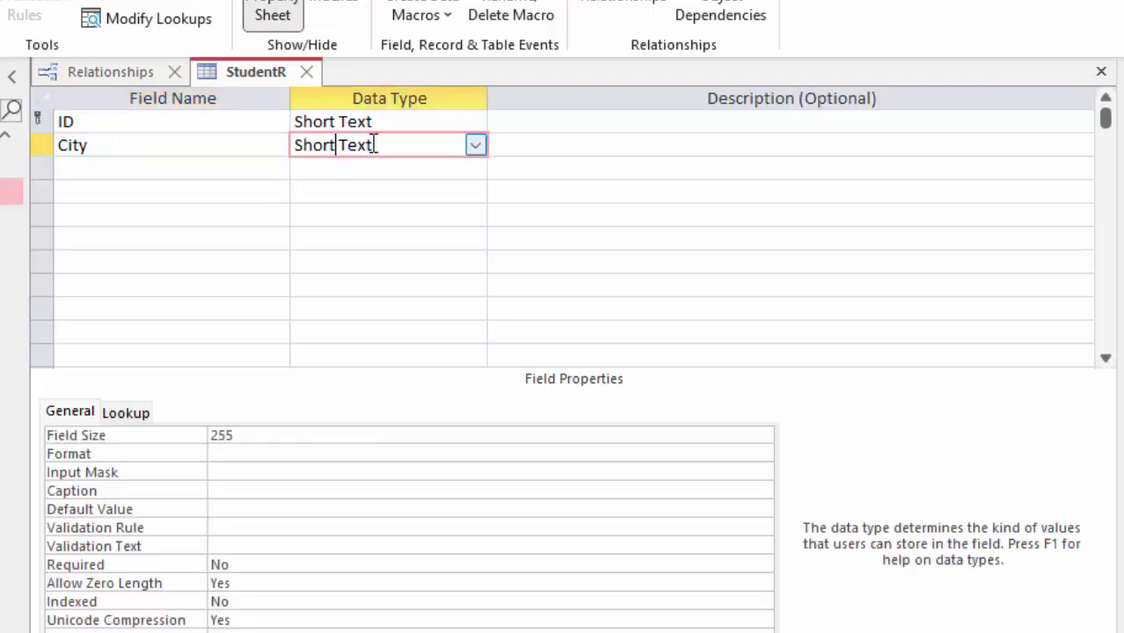
pyautogui.click(476, 148)
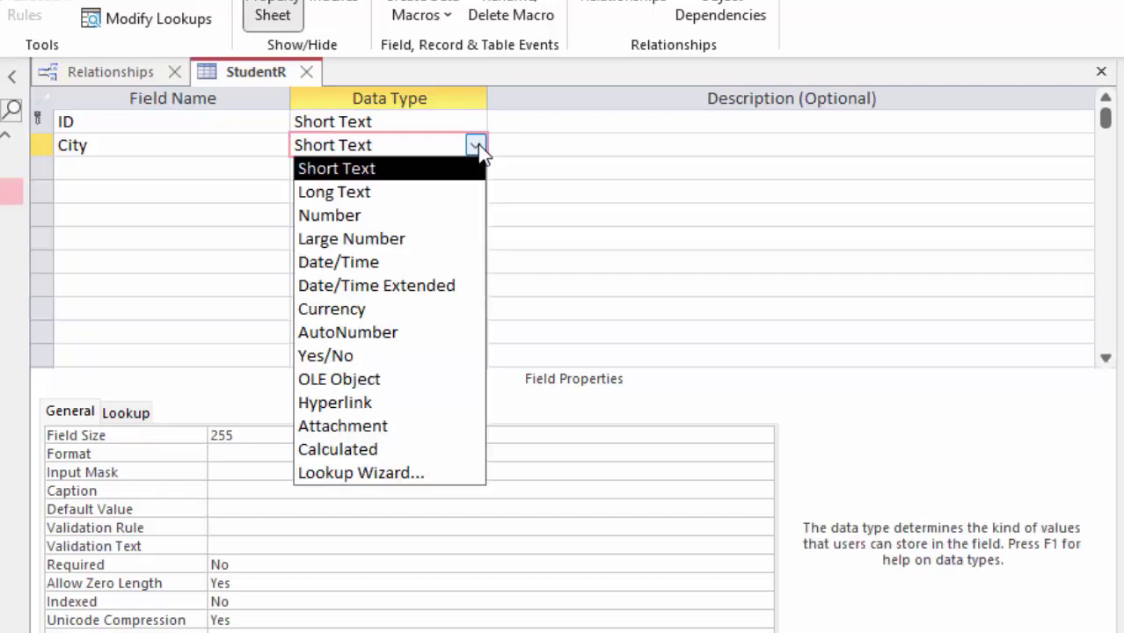
pyautogui.click(363, 473)
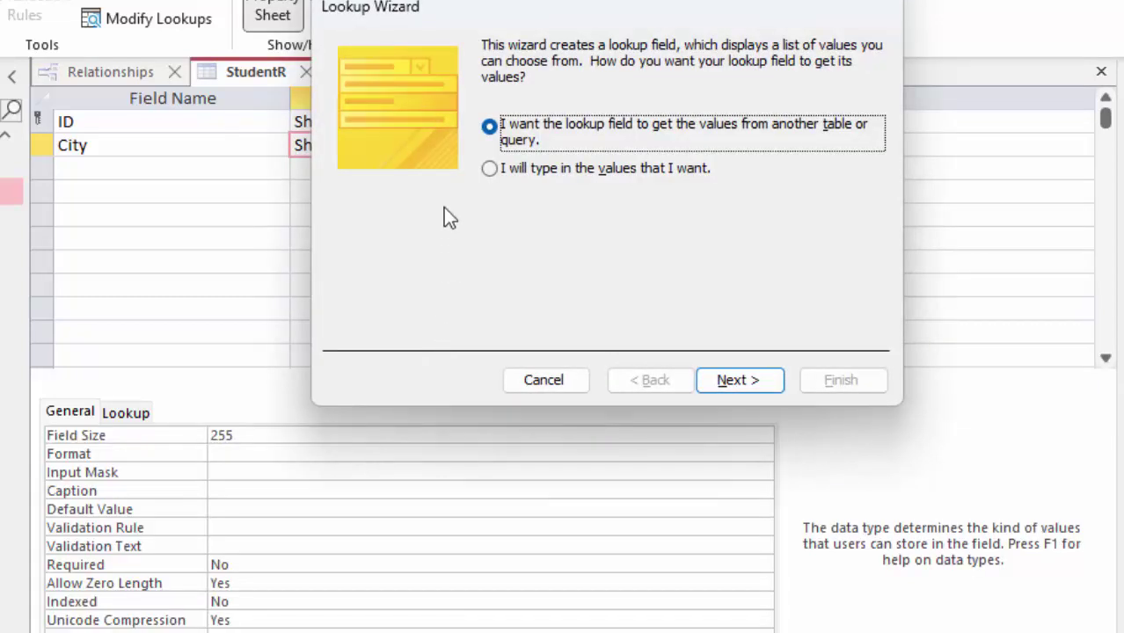
pyautogui.click(508, 171)
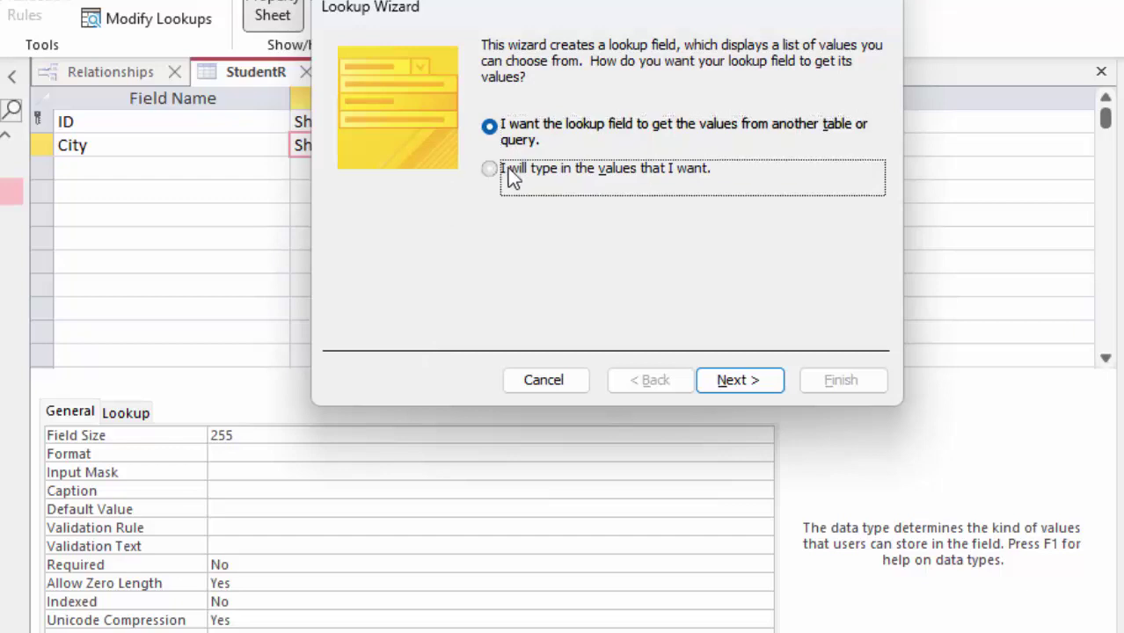
pyautogui.click(754, 387)
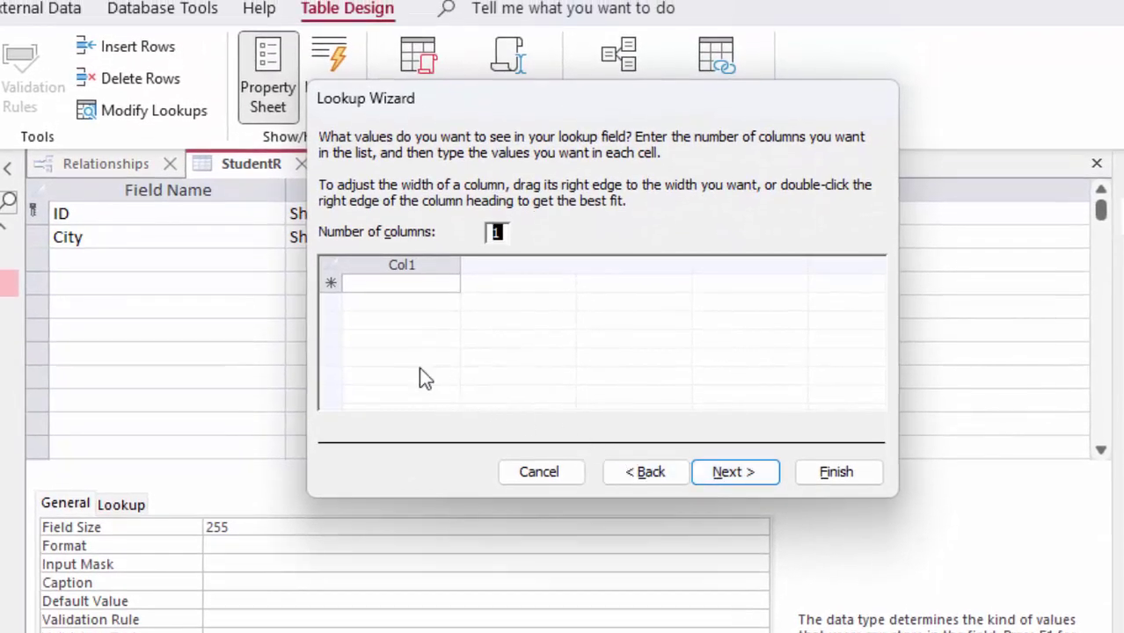
pyautogui.click(538, 472)
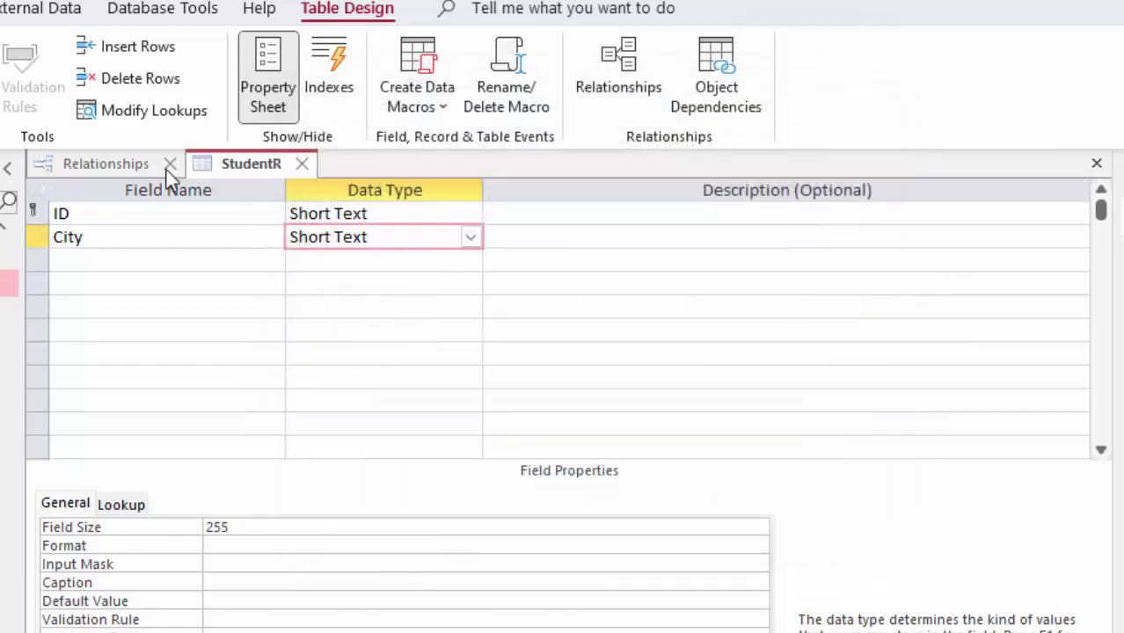
pyautogui.click(167, 167)
pyautogui.click(533, 466)
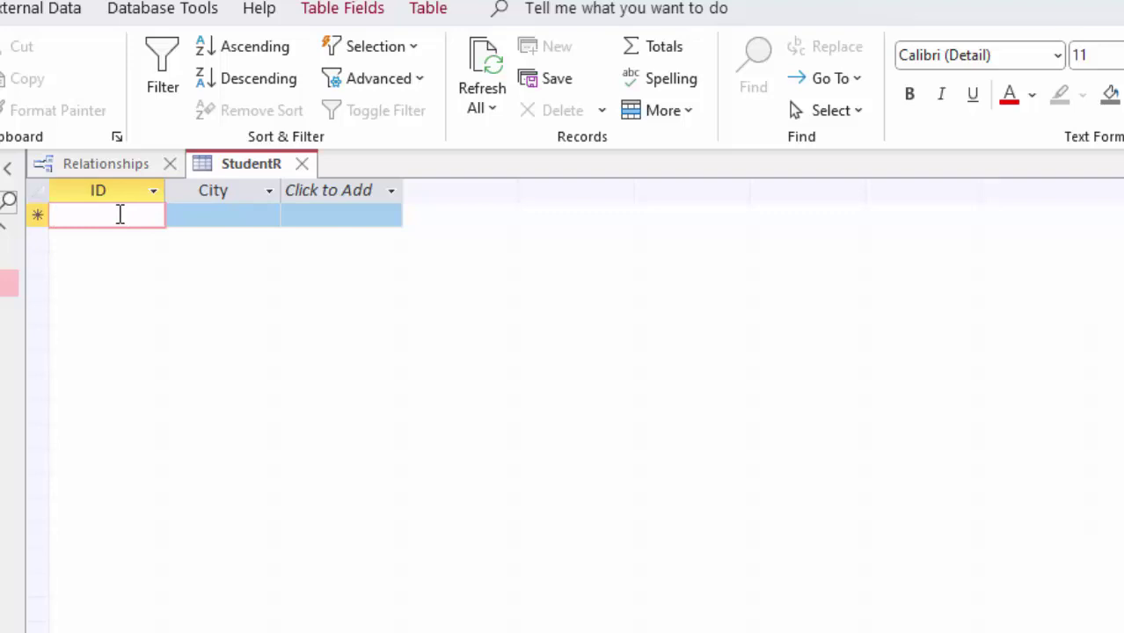
# Enter StudentR records E01 with Deoria and E02 with Gorakhpur, then close the table
pyautogui.write('E01')
pyautogui.press('Tab')
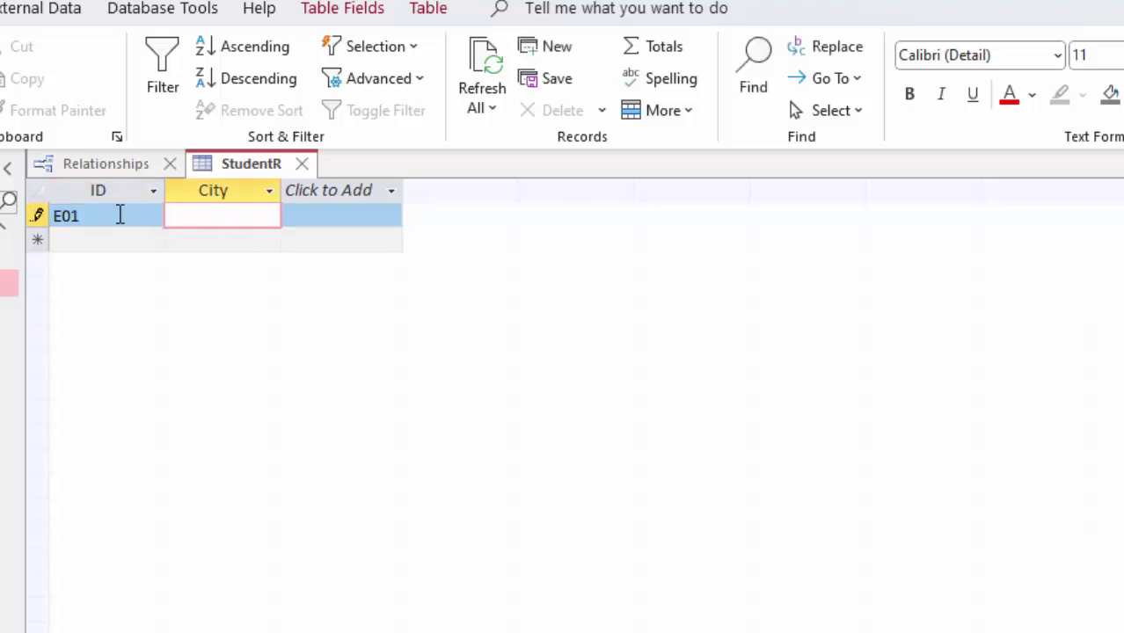
pyautogui.write('Deor')
pyautogui.write('ia')
pyautogui.press('Tab')
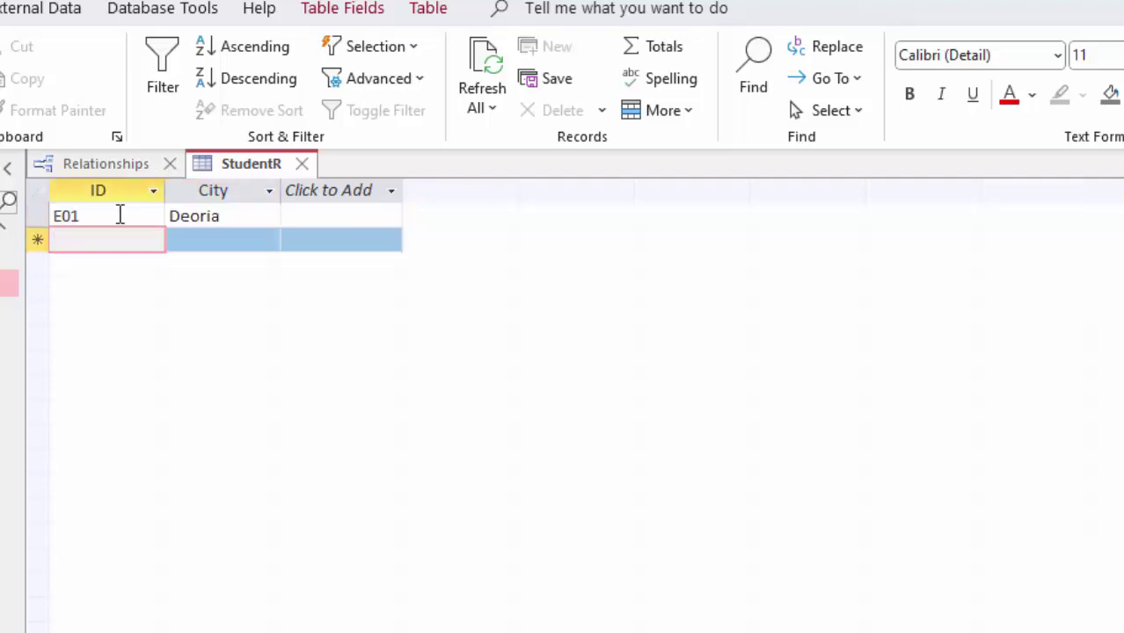
pyautogui.write('E02')
pyautogui.press('Tab')
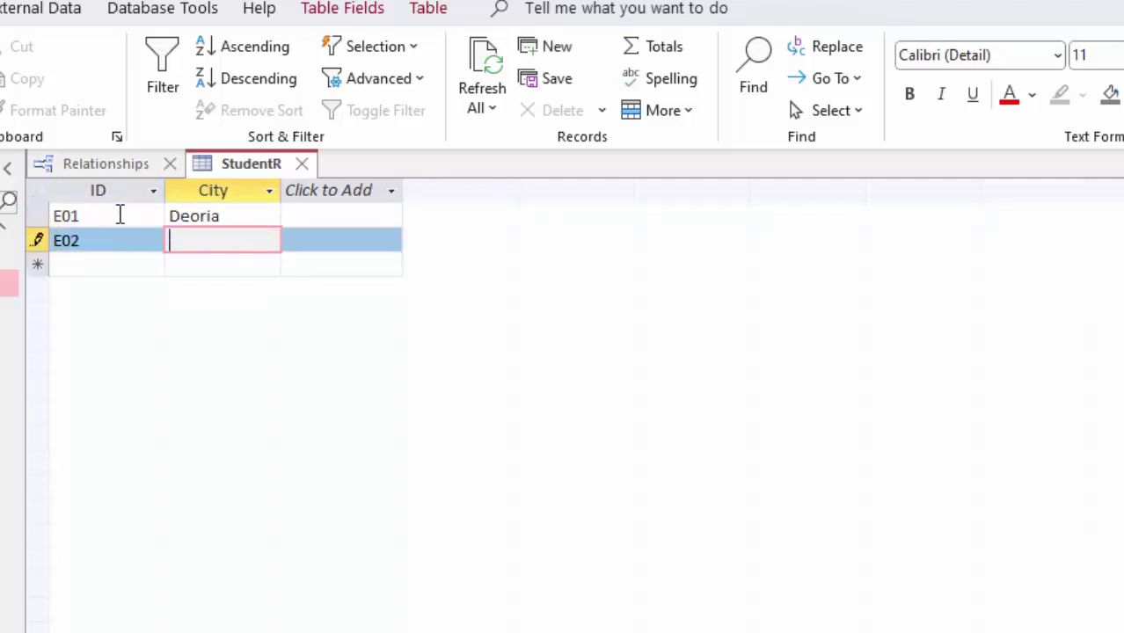
pyautogui.write('Gora')
pyautogui.write('khpur')
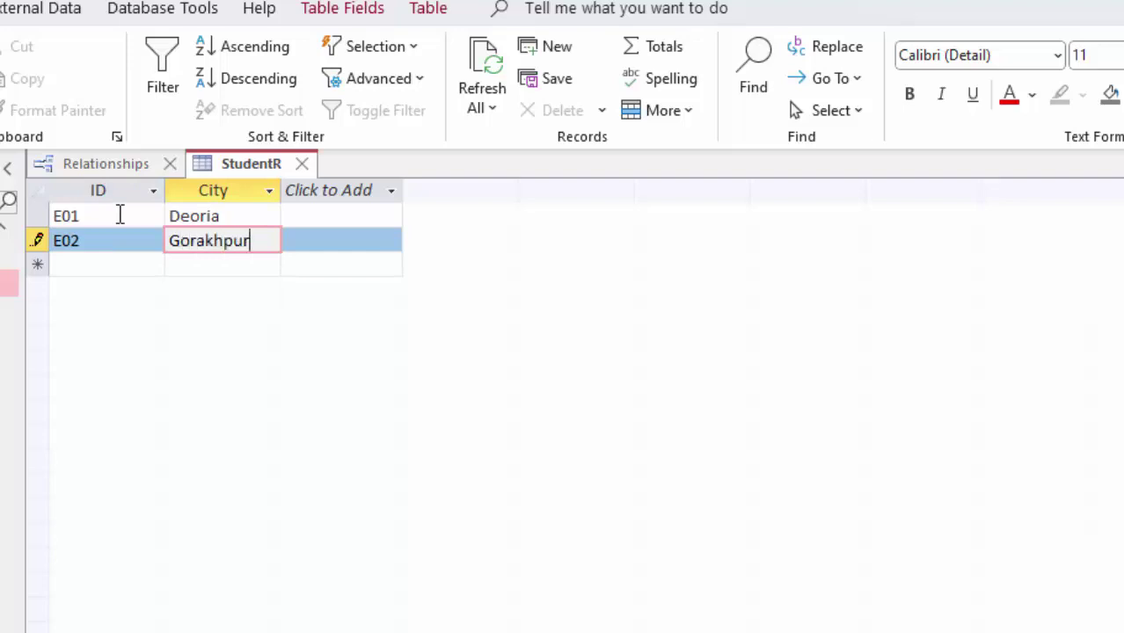
pyautogui.press('Tab')
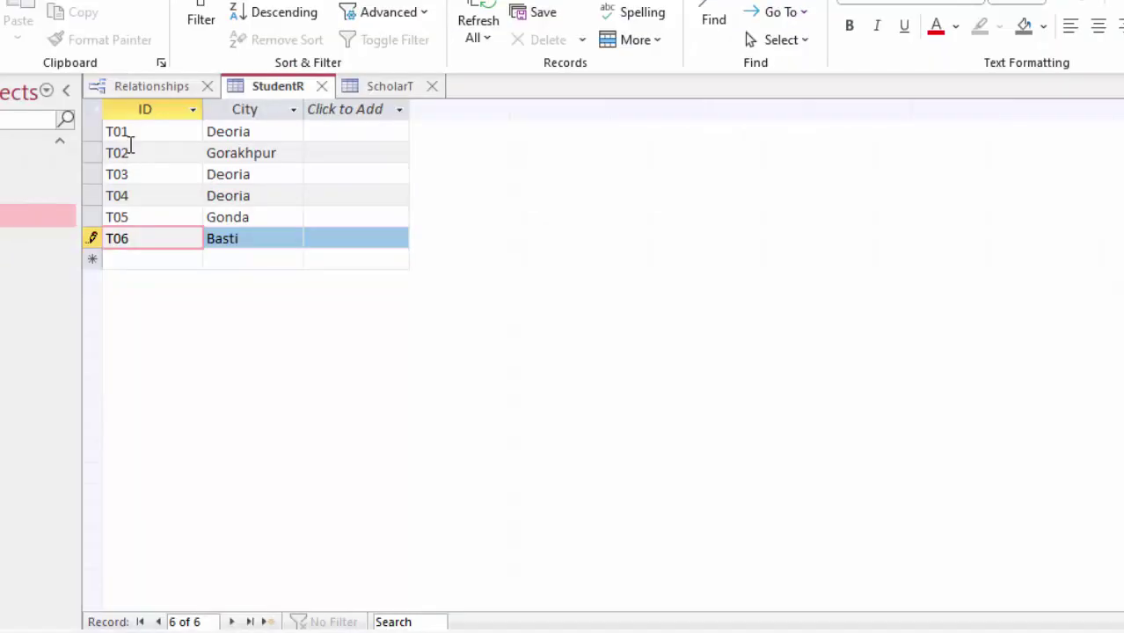
pyautogui.click(322, 88)
# Link StudentR.ID to ScholarT.id with referential integrity, cascading updates and cascading deletes
pyautogui.click(318, 86)
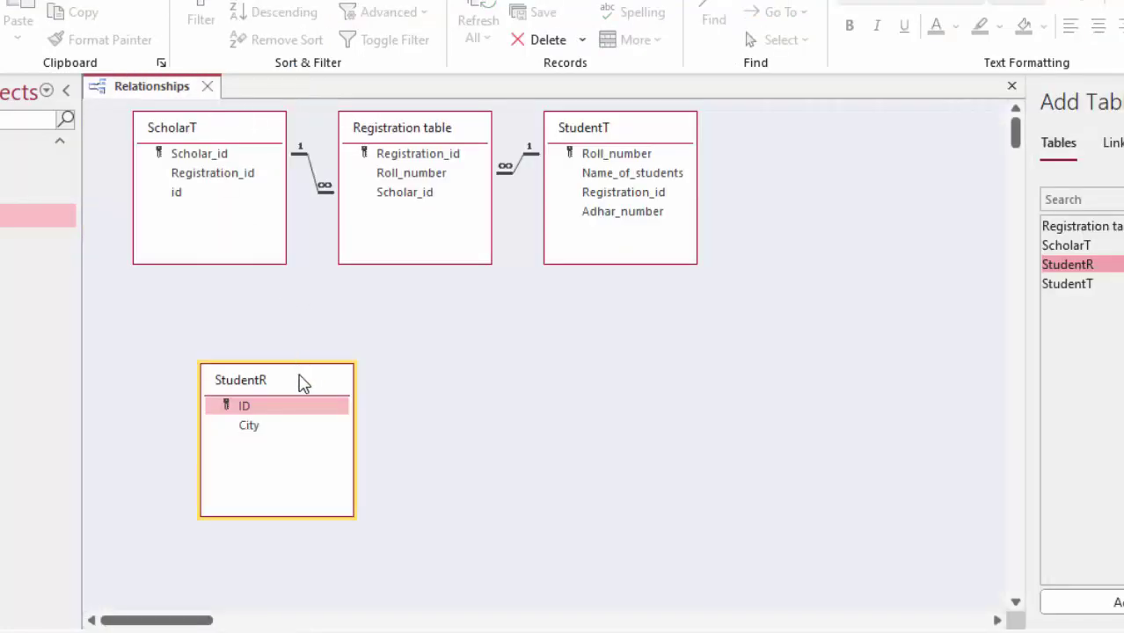
pyautogui.moveTo(301, 380)
pyautogui.mouseDown()
pyautogui.moveTo(857, 235)
pyautogui.moveTo(227, 346)
pyautogui.mouseUp()
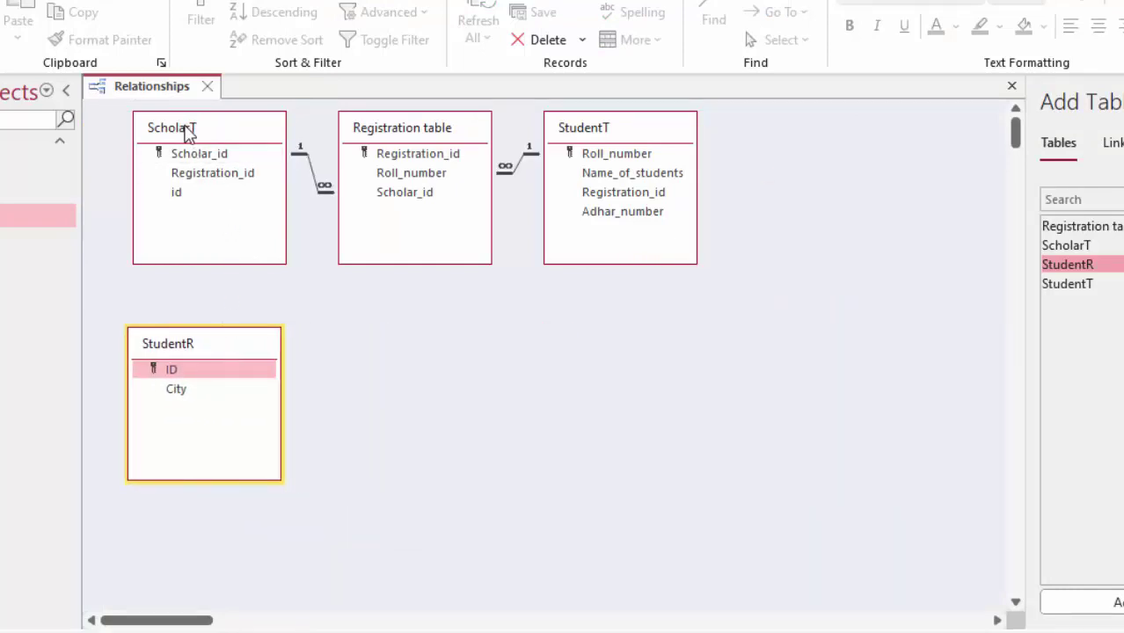
pyautogui.click(185, 377)
pyautogui.moveTo(188, 388); pyautogui.dragTo(176, 193)
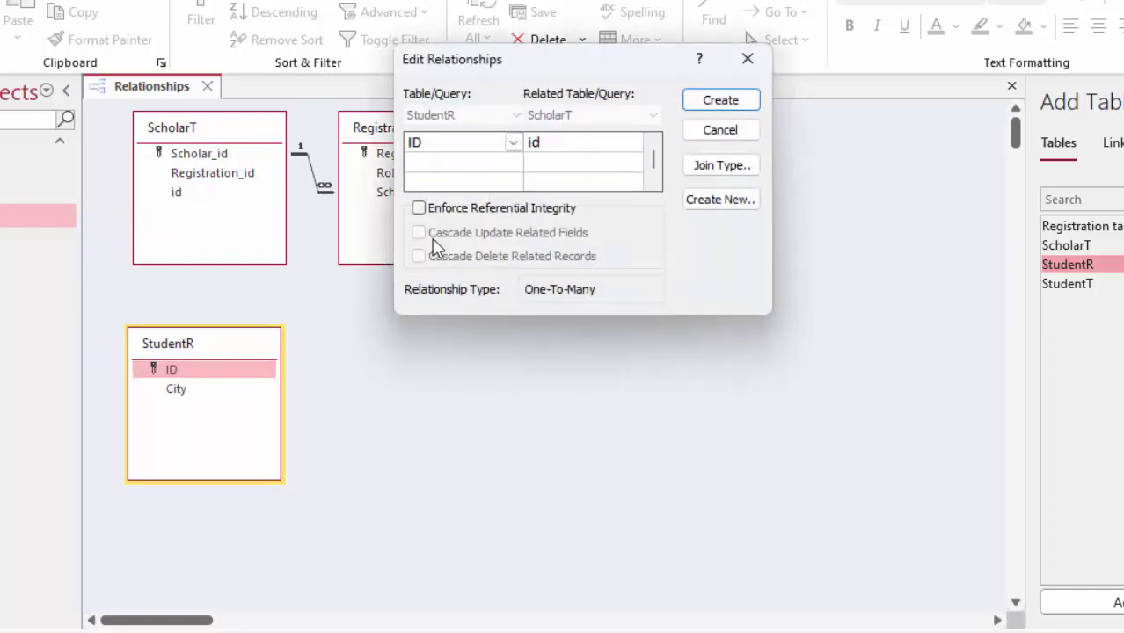
pyautogui.click(469, 209)
pyautogui.click(471, 234)
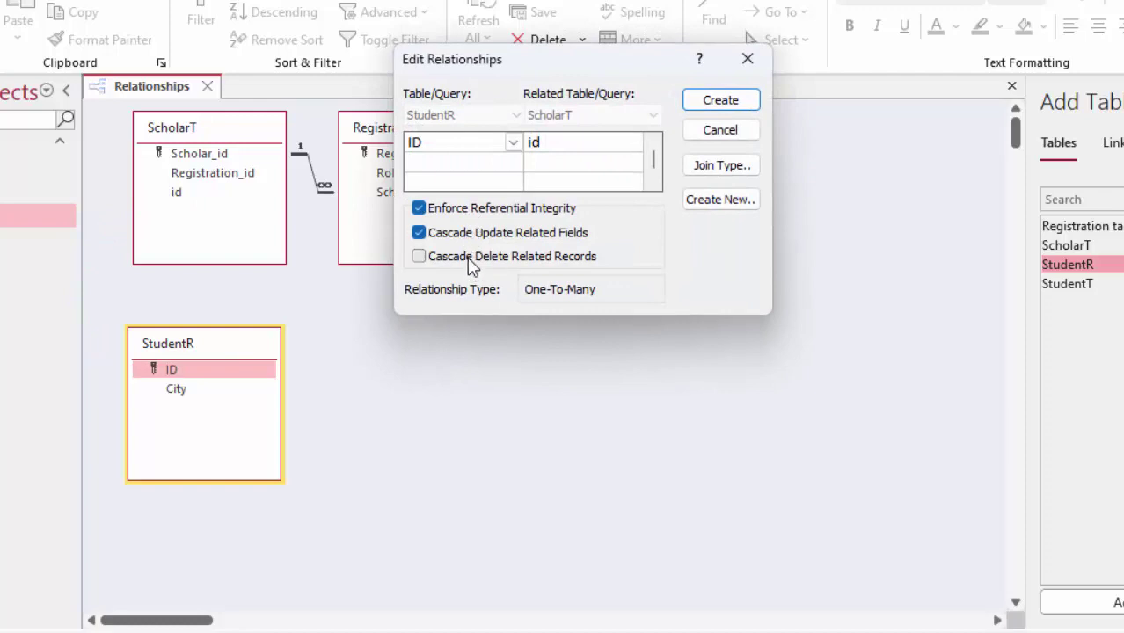
pyautogui.click(471, 256)
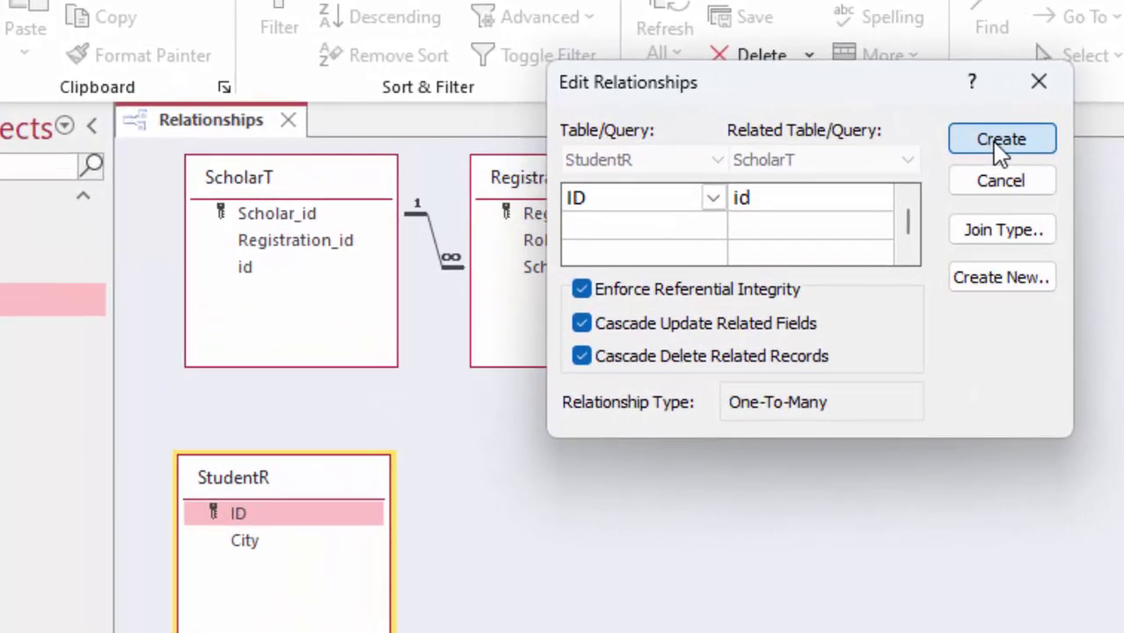
pyautogui.click(720, 102)
# Place StudentR beside Registration and open StudentT showing Ram's linked registration 1001
pyautogui.moveTo(300, 492)
pyautogui.mouseDown()
pyautogui.moveTo(147, 619)
pyautogui.moveTo(429, 499)
pyautogui.mouseUp()
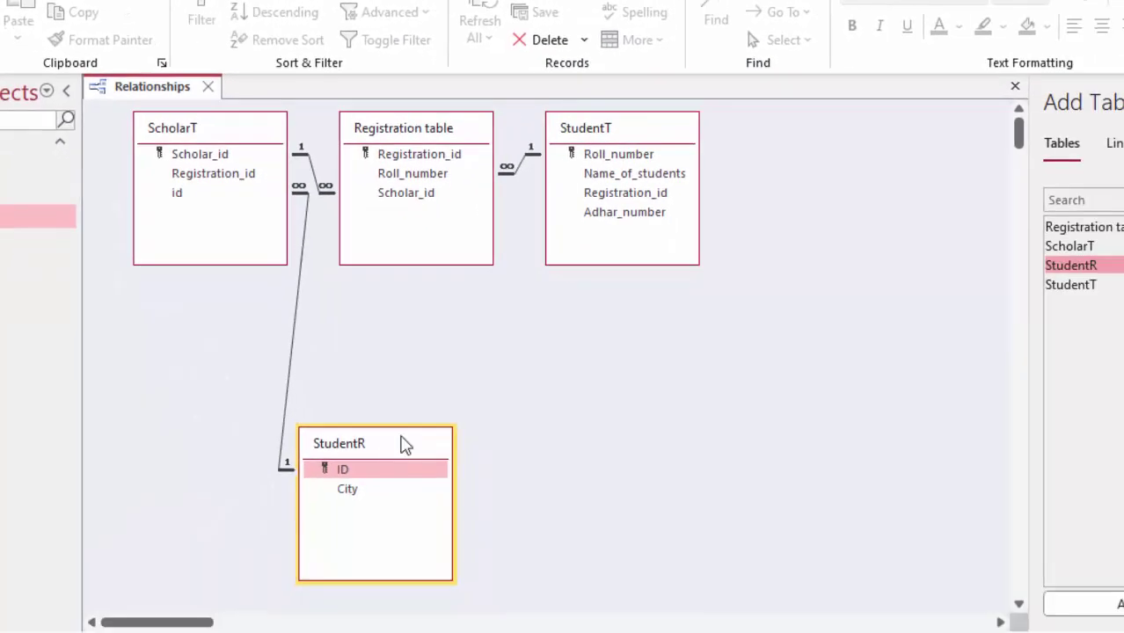
pyautogui.moveTo(403, 444); pyautogui.dragTo(435, 328)
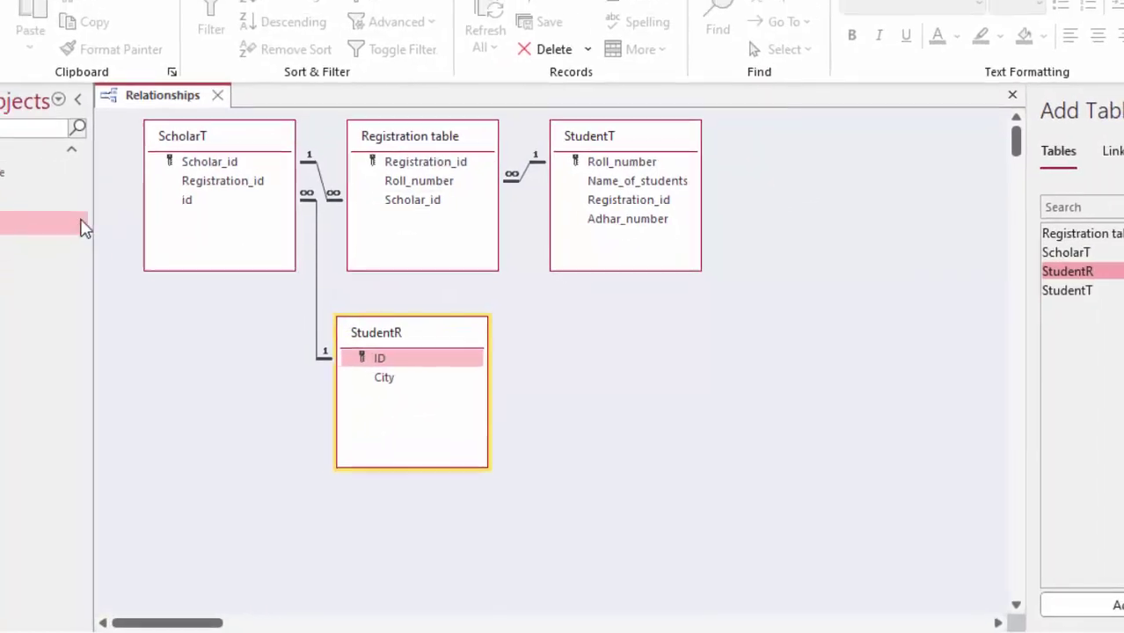
pyautogui.click(103, 305)
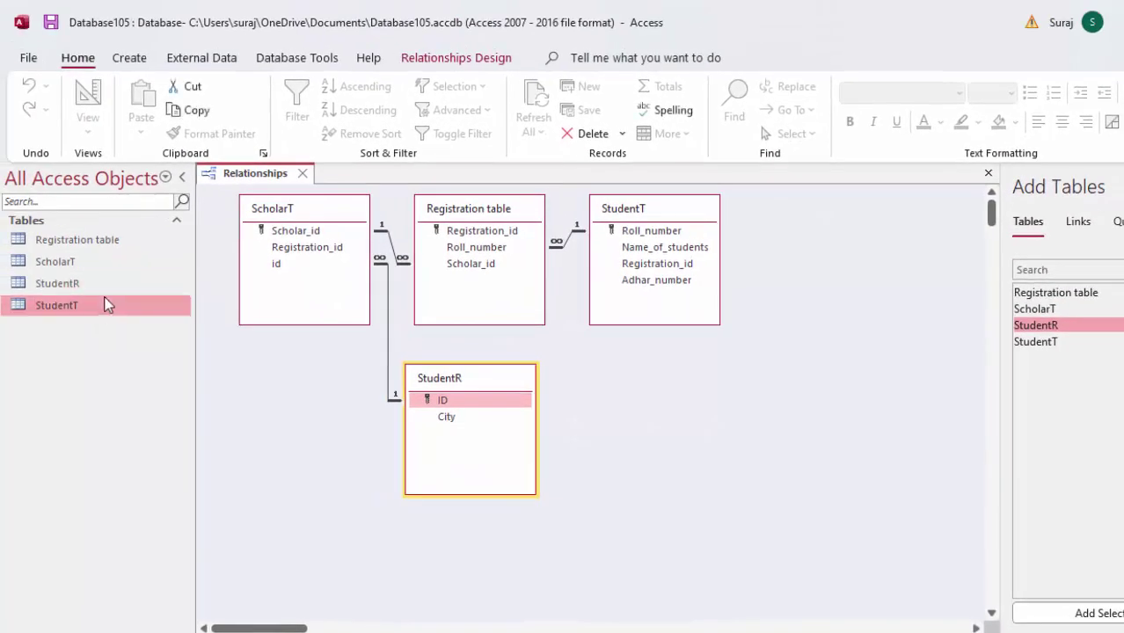
pyautogui.doubleClick(104, 304)
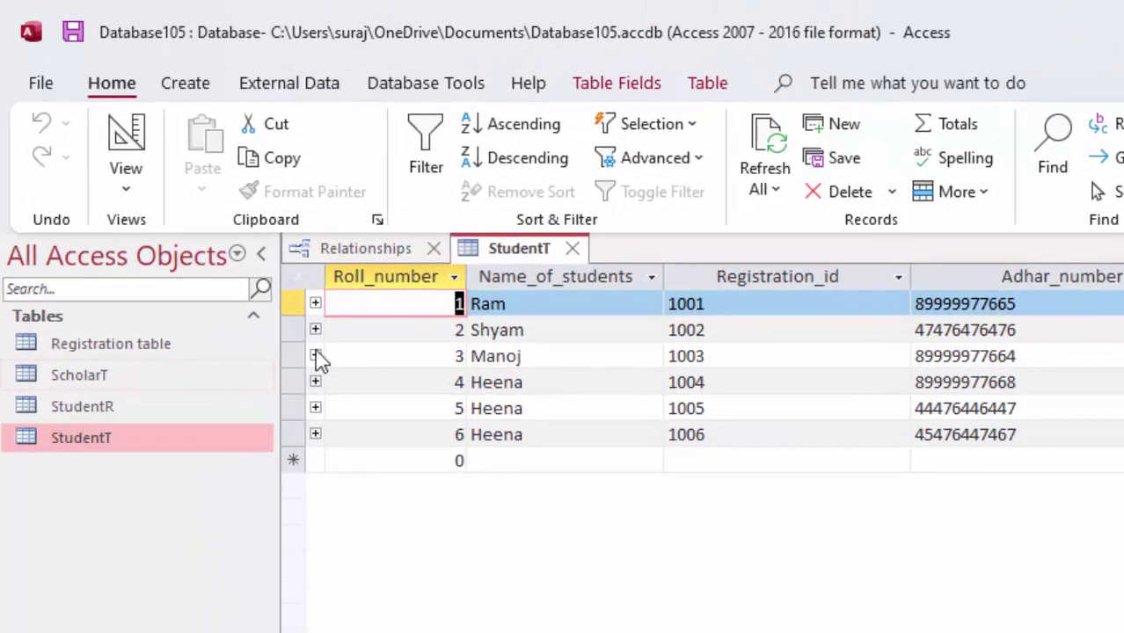
pyautogui.click(316, 304)
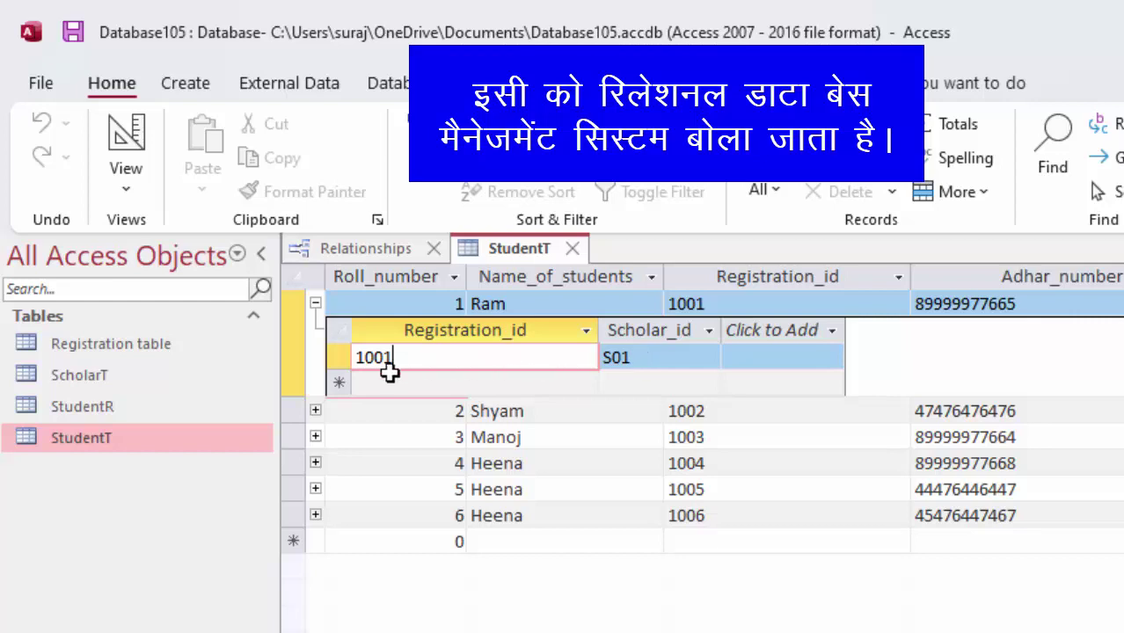
# Open StudentR and expand T01 and S01 to trace registration 1001 to roll number 1
pyautogui.click(137, 419)
pyautogui.doubleClick(138, 427)
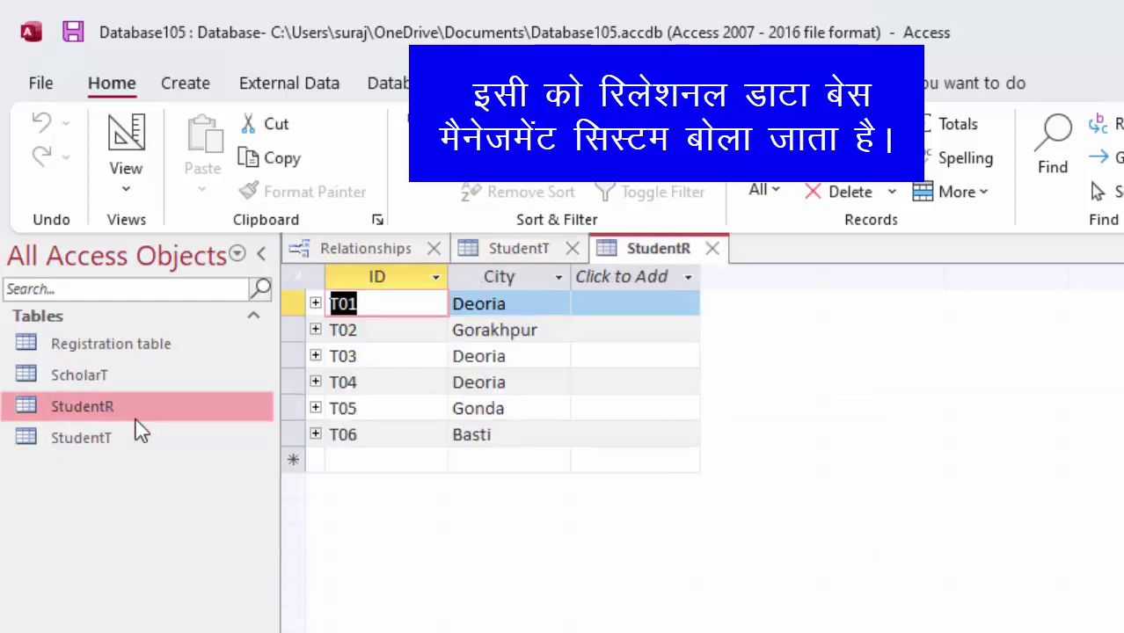
pyautogui.click(315, 303)
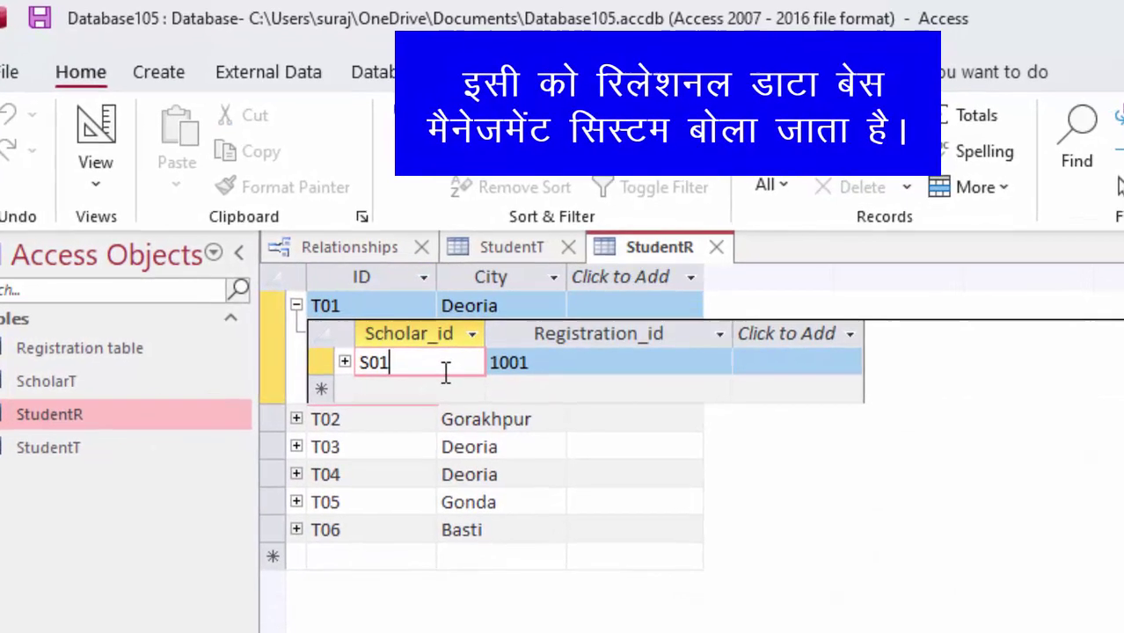
pyautogui.click(563, 365)
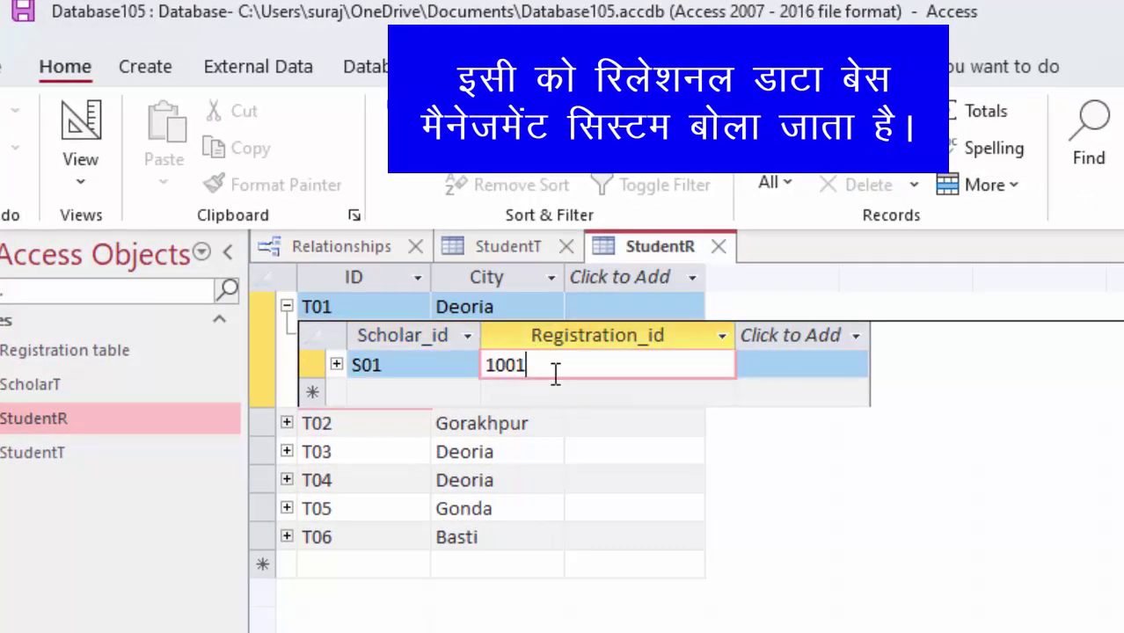
pyautogui.click(336, 365)
pyautogui.click(478, 433)
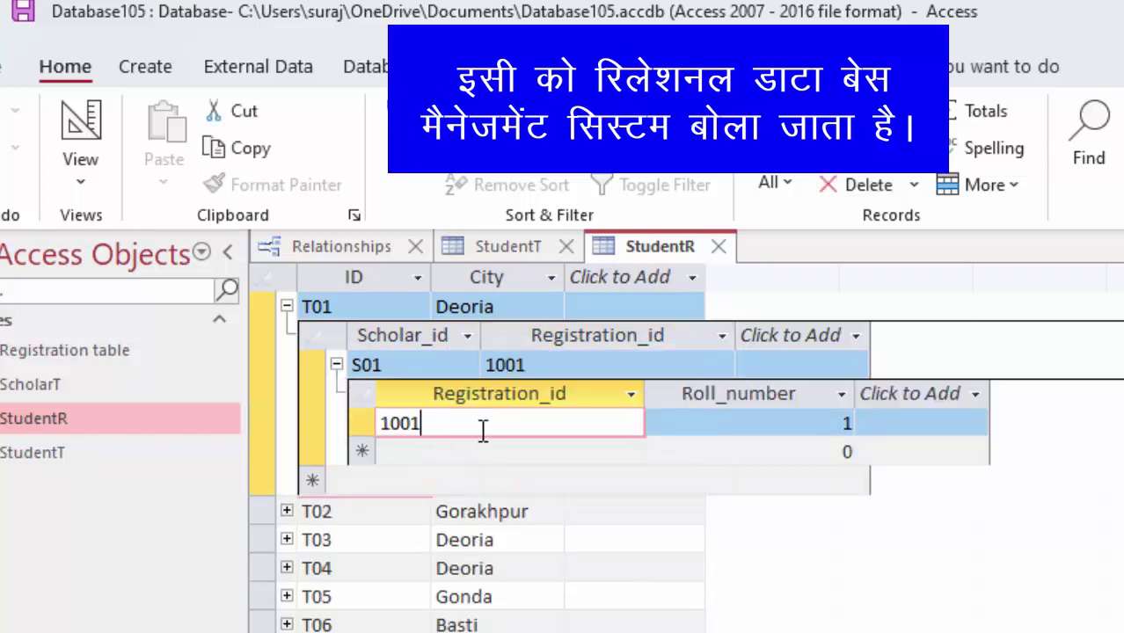
pyautogui.click(768, 427)
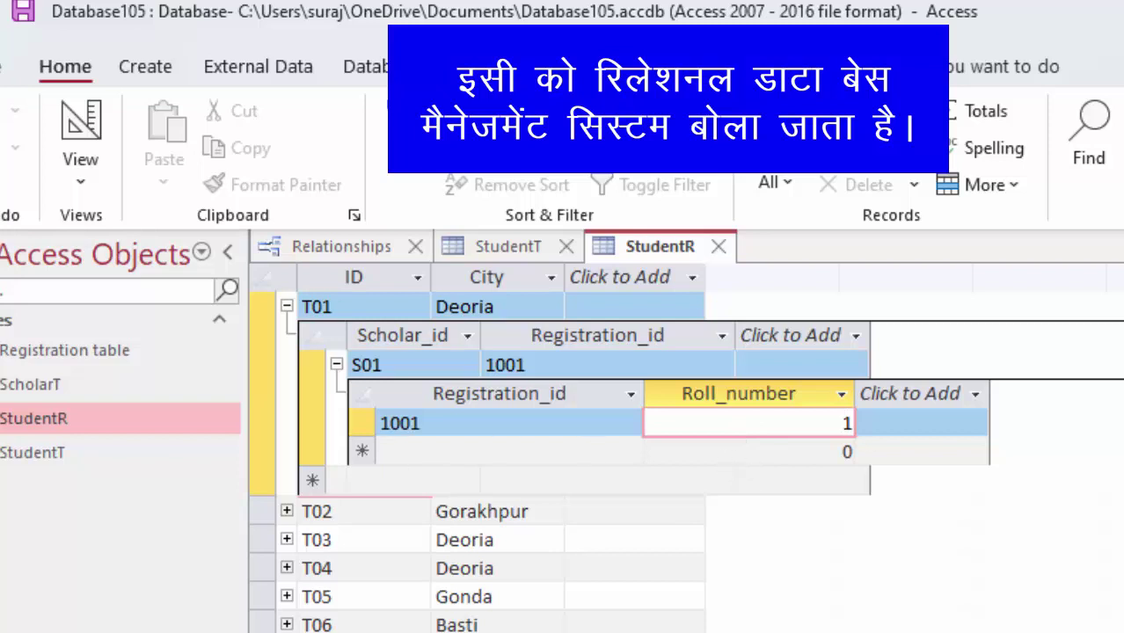
# Open the Registration table, check Registration_id's filter options, and return to StudentT
pyautogui.doubleClick(88, 350)
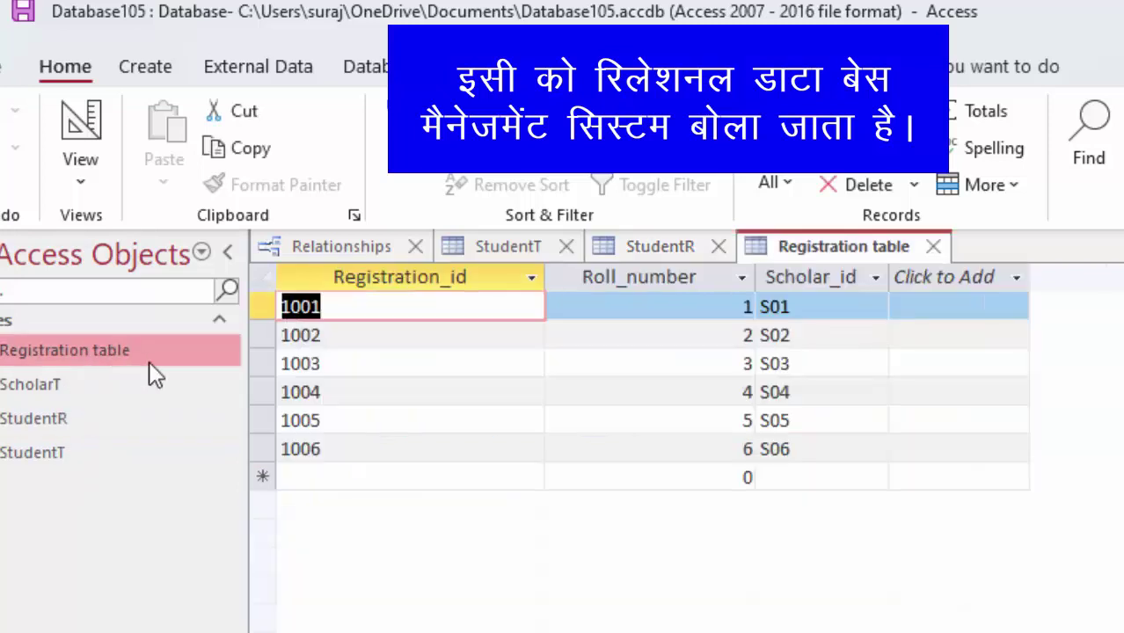
pyautogui.click(533, 278)
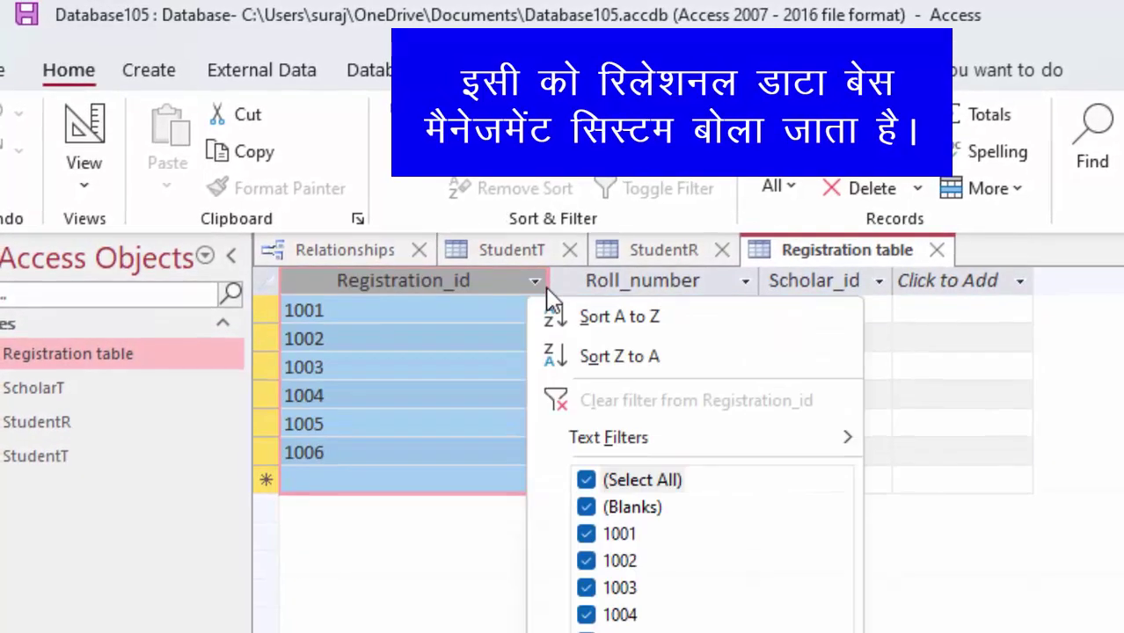
pyautogui.click(556, 293)
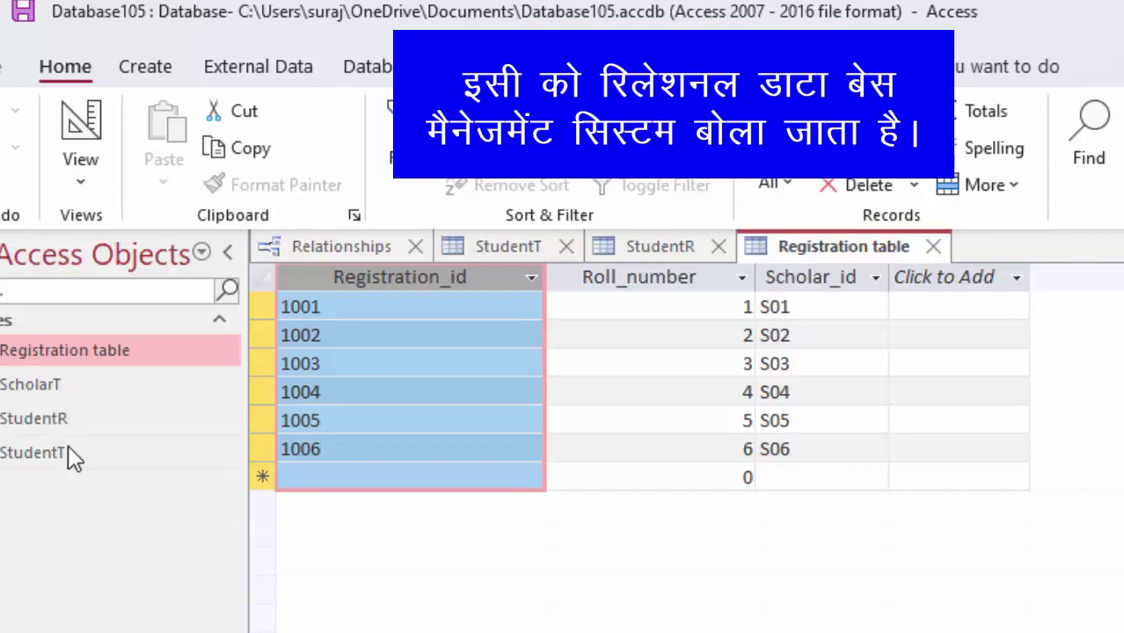
pyautogui.doubleClick(70, 455)
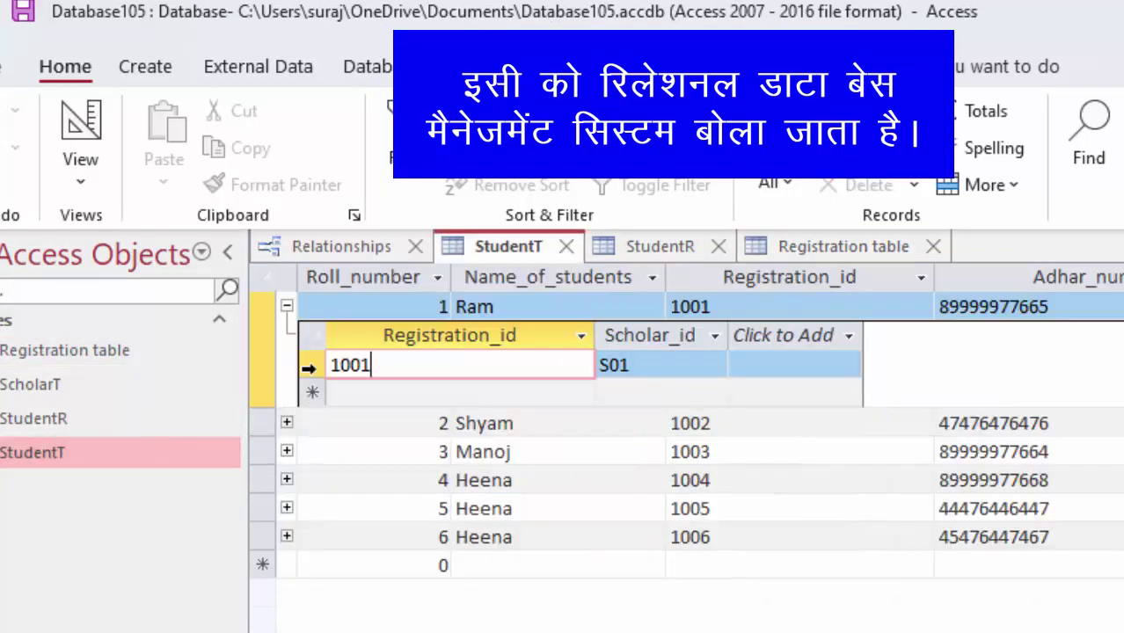
# Expand Ram's and Shyam's rows to show registrations 1001/S01 and 1002/S02, then go to Create
pyautogui.click(287, 306)
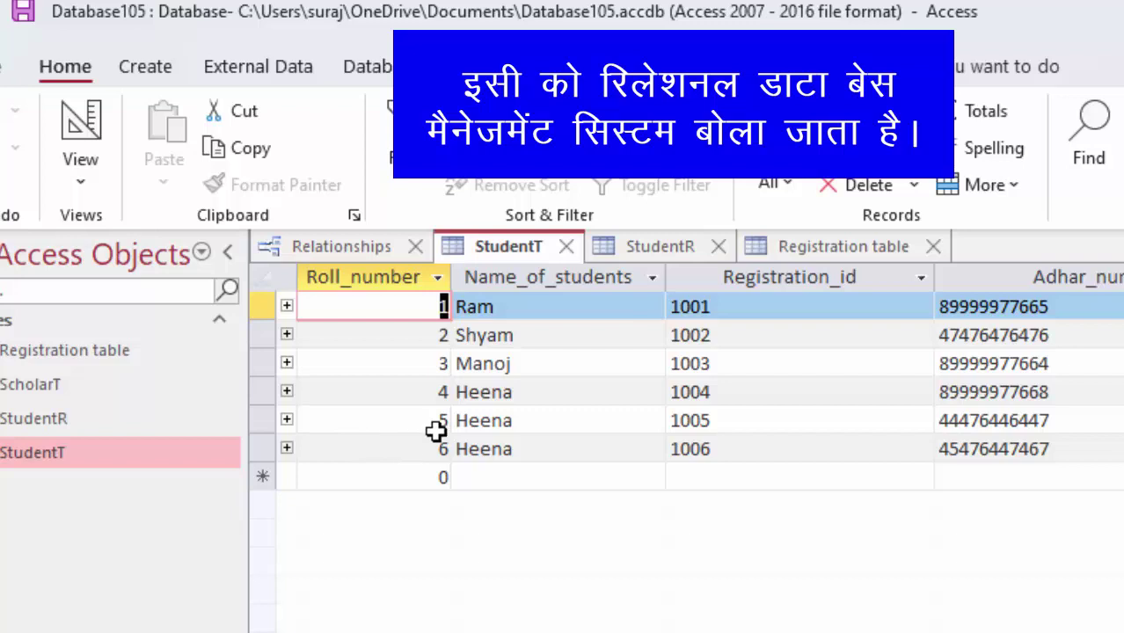
pyautogui.click(484, 475)
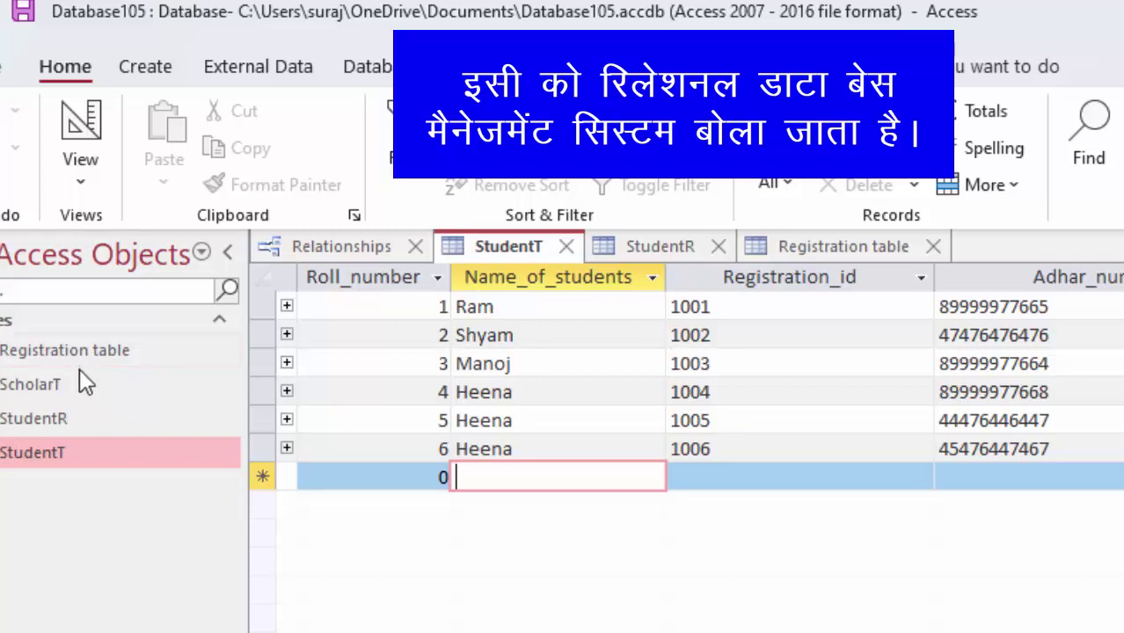
pyautogui.click(286, 307)
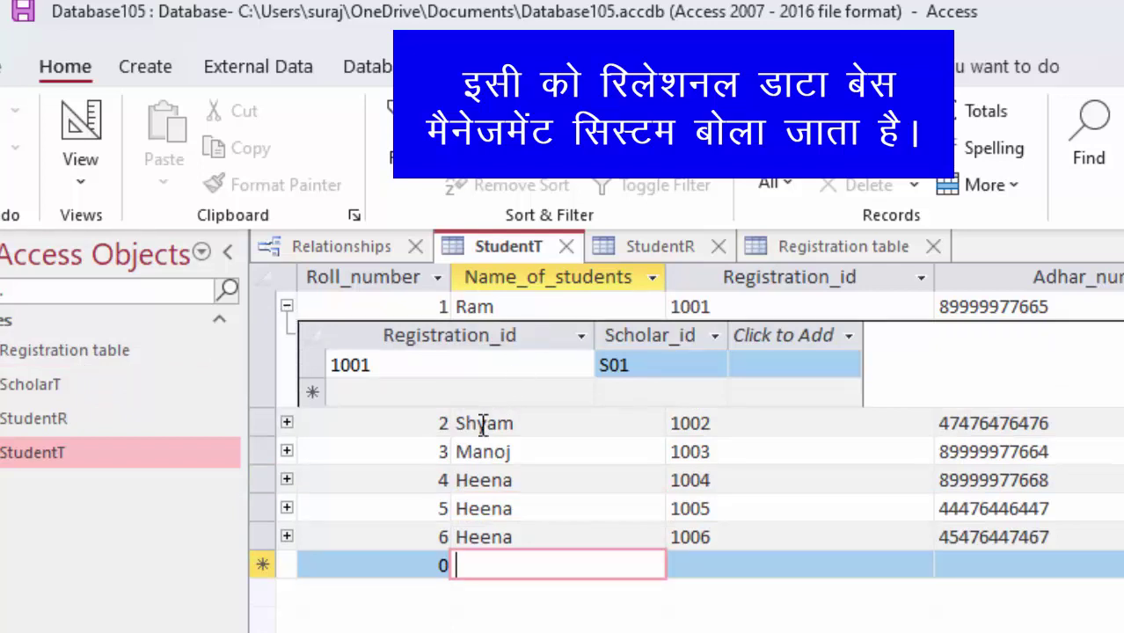
pyautogui.click(286, 423)
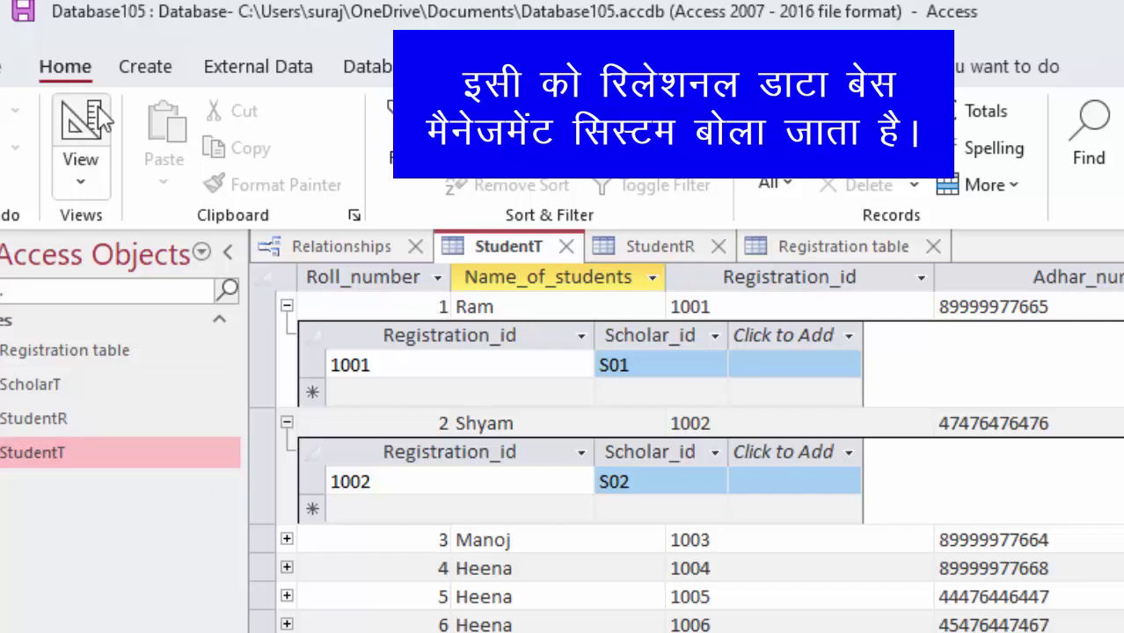
pyautogui.click(141, 70)
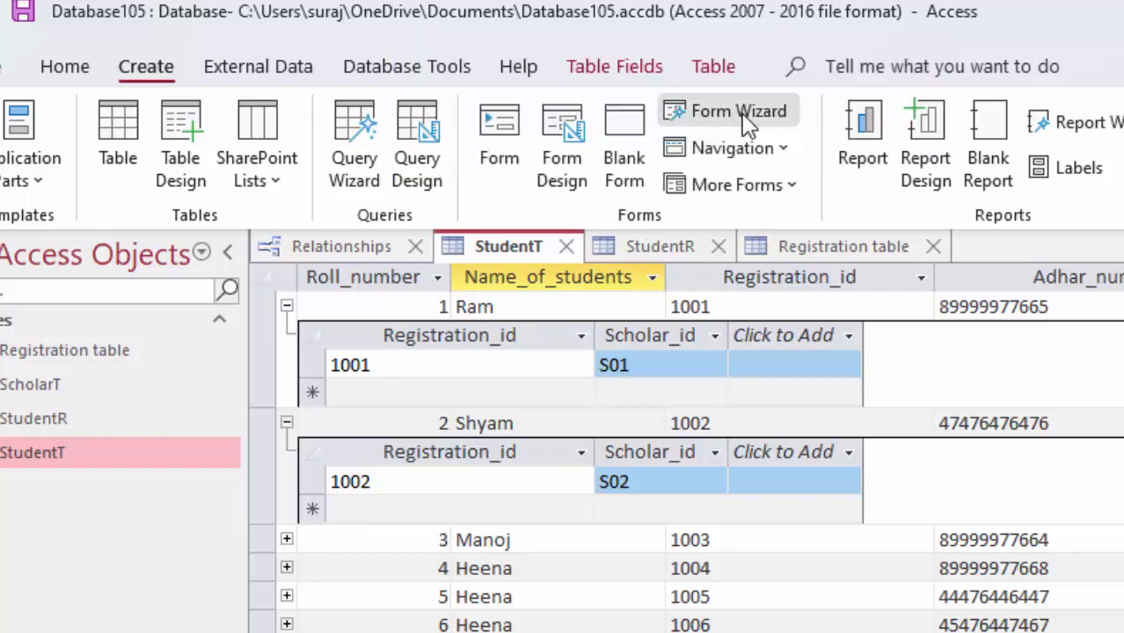
# Start the Form Wizard with StudentT's Roll_number, Name_of_students and Adhar_number fields
pyautogui.click(673, 116)
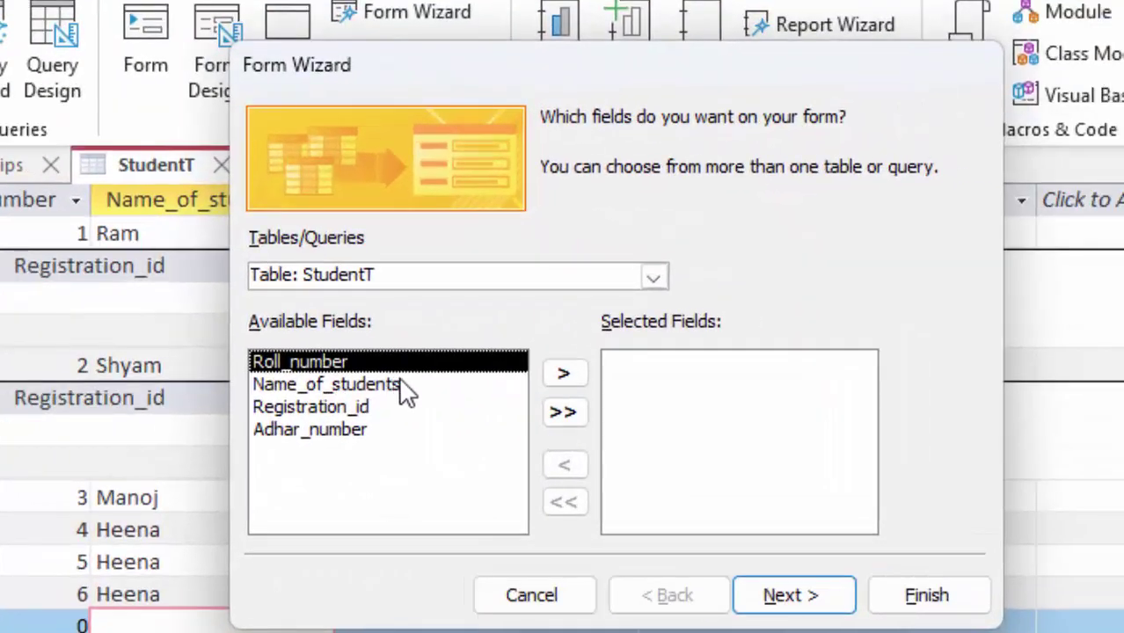
pyautogui.click(565, 375)
pyautogui.click(565, 375)
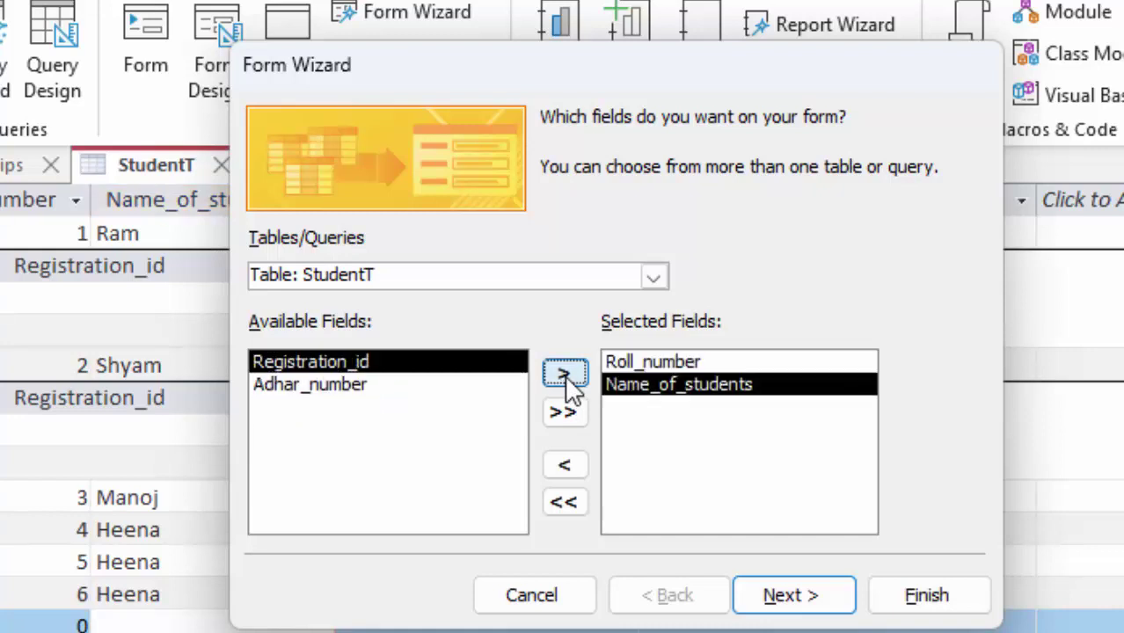
pyautogui.click(369, 388)
pyautogui.click(581, 380)
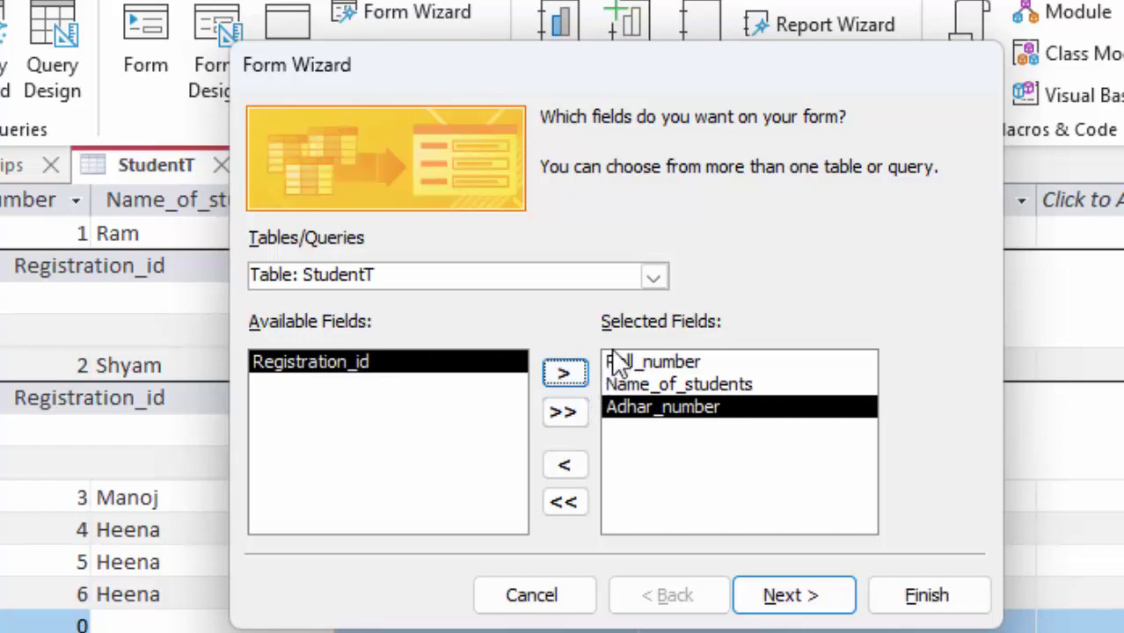
# Add Registration_id, Scholar_id, and StudentR's ID and City to the selected fields
pyautogui.click(656, 278)
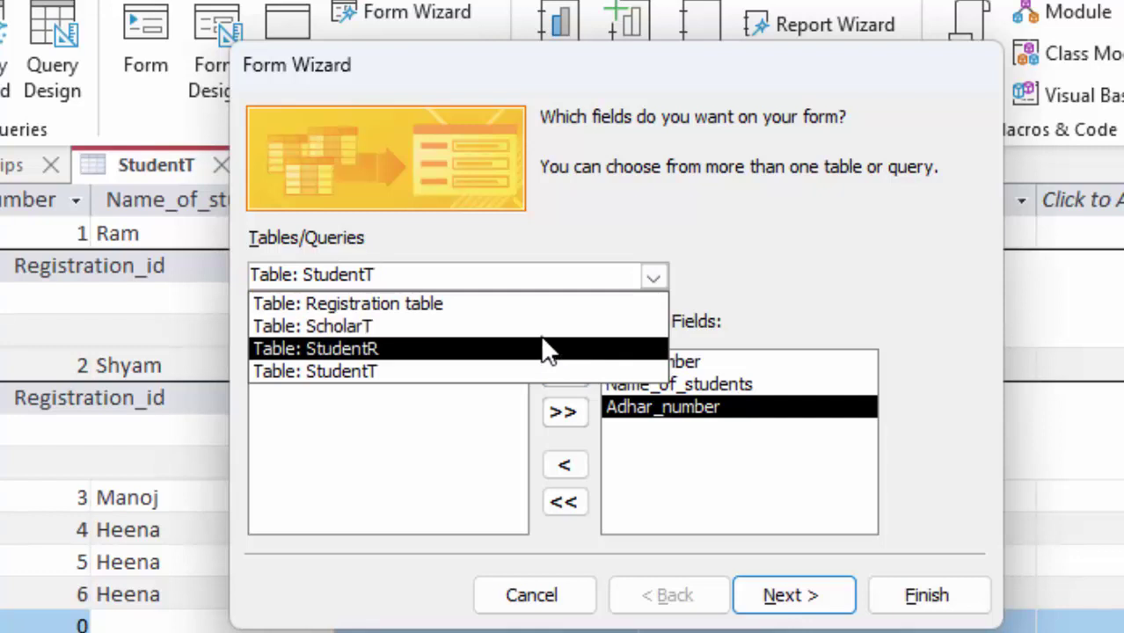
pyautogui.click(533, 305)
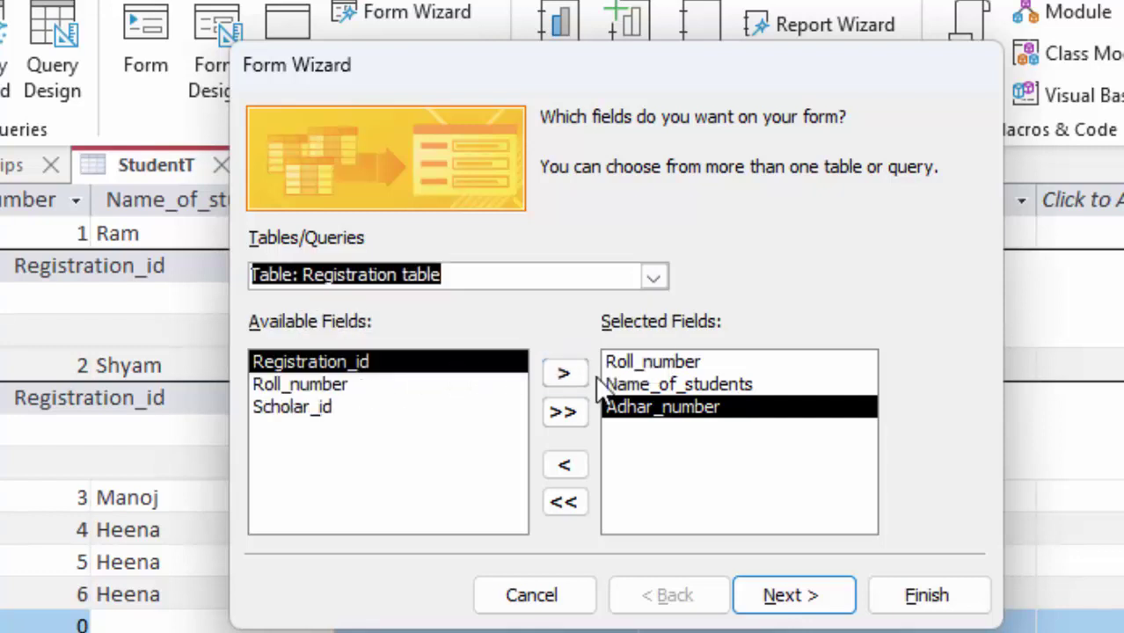
pyautogui.click(561, 373)
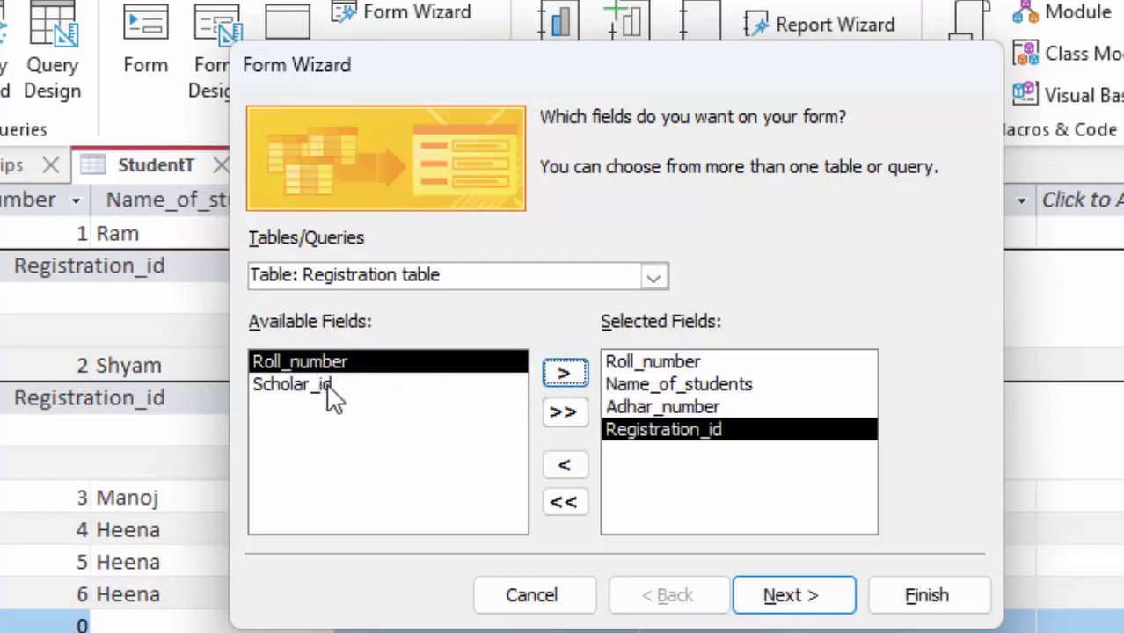
pyautogui.click(654, 278)
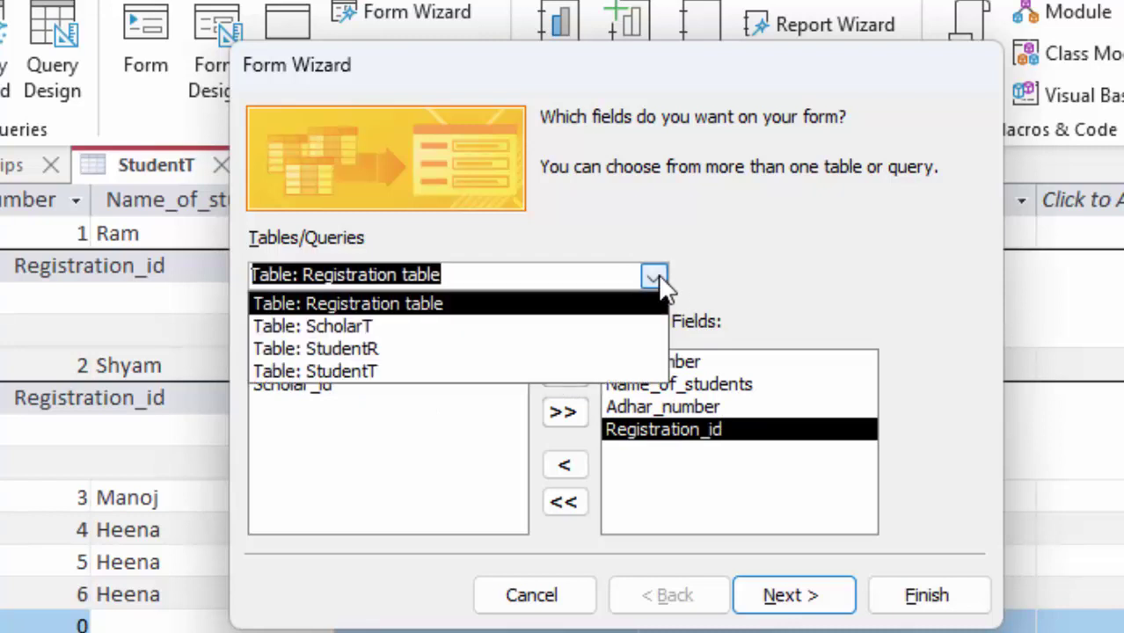
pyautogui.click(563, 326)
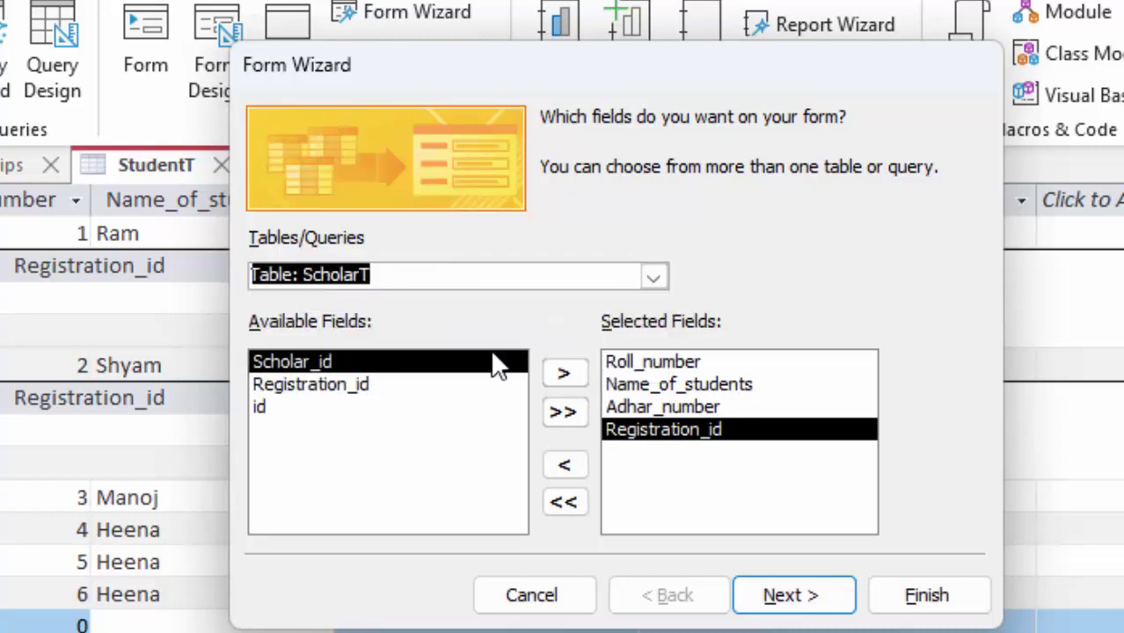
pyautogui.click(564, 373)
pyautogui.click(655, 279)
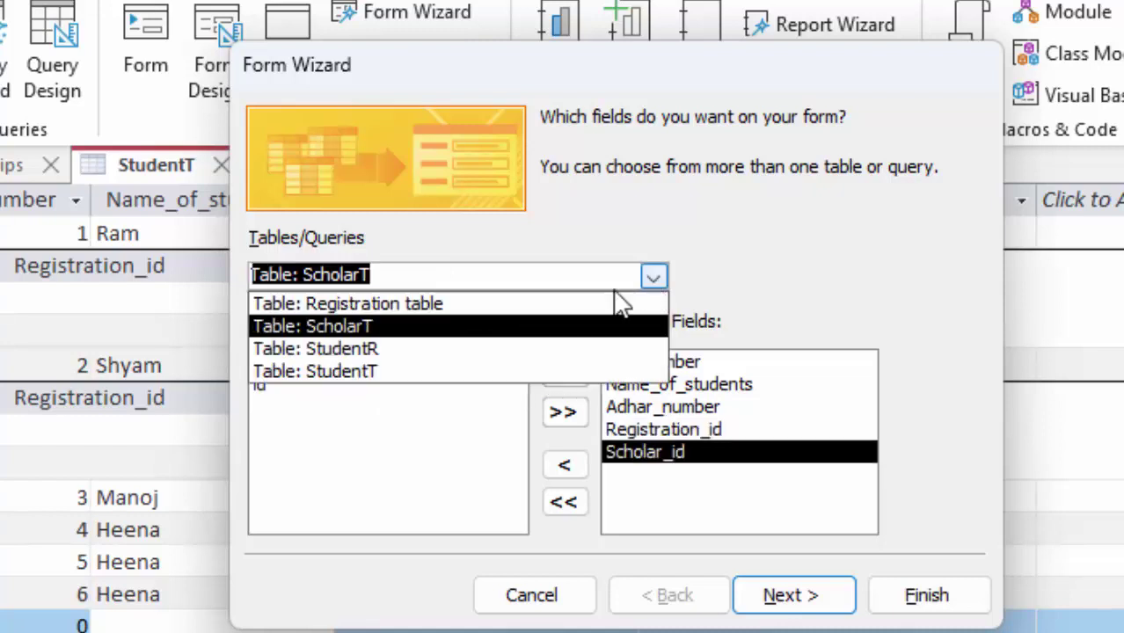
pyautogui.click(498, 346)
pyautogui.click(555, 372)
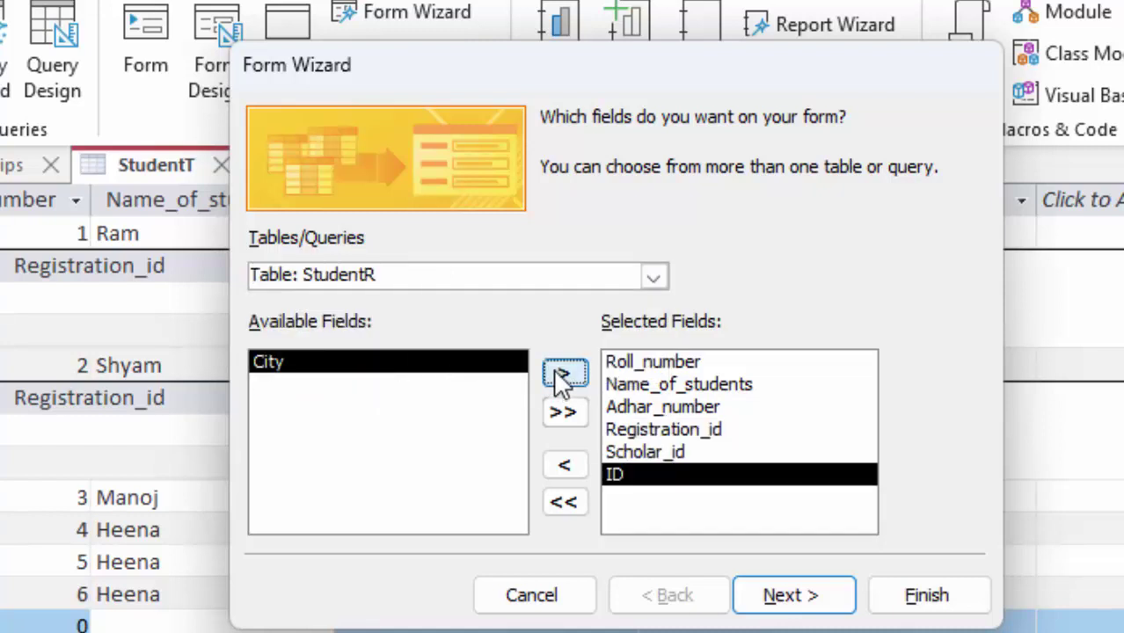
pyautogui.click(554, 372)
# Review the remaining Registration and ScholarT fields before moving to the next wizard page
pyautogui.click(655, 278)
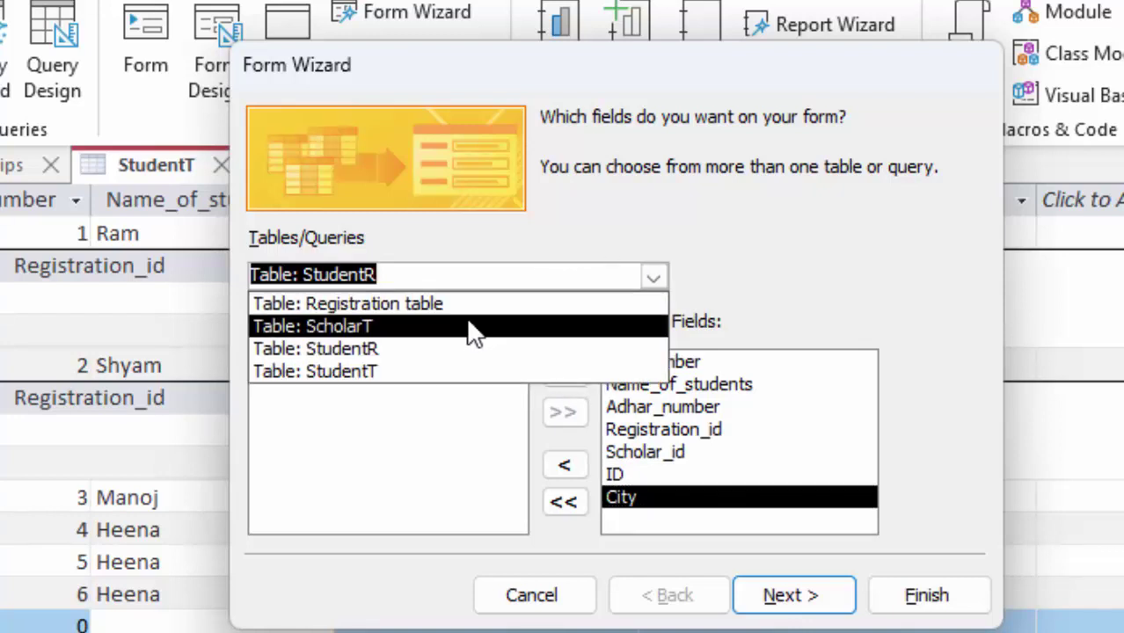
pyautogui.click(445, 359)
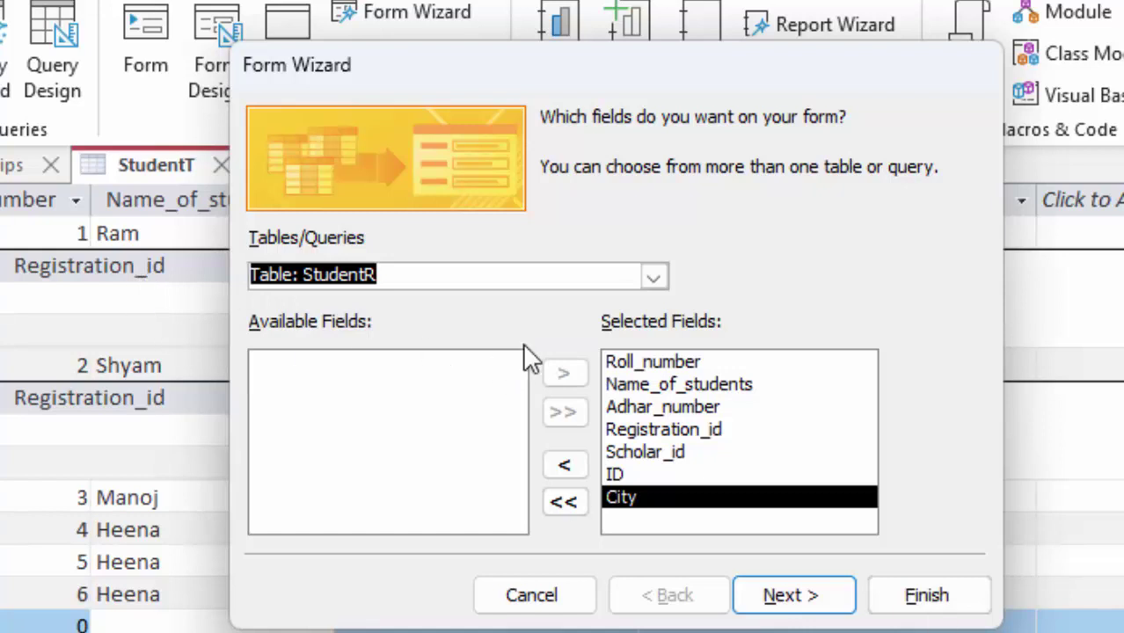
pyautogui.click(651, 280)
pyautogui.click(555, 300)
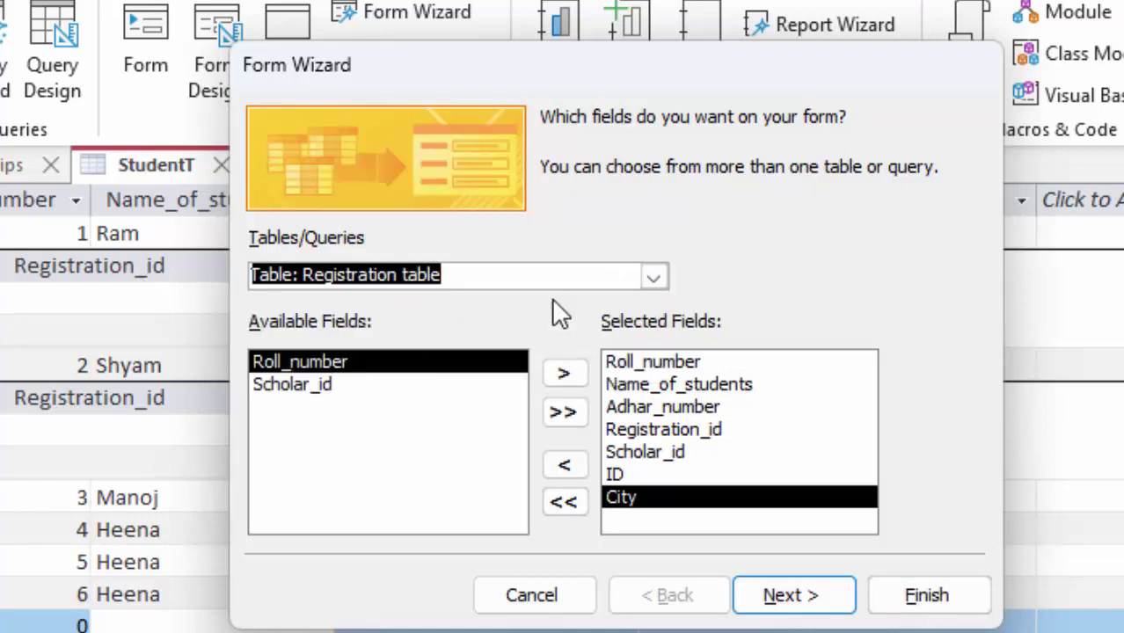
pyautogui.click(654, 280)
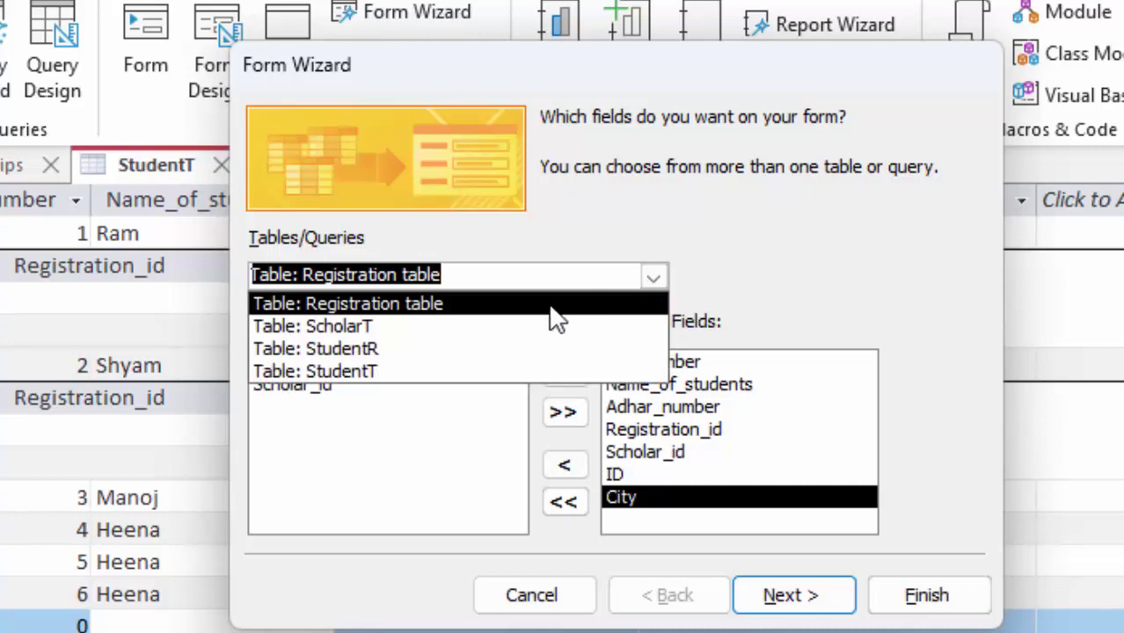
pyautogui.click(532, 325)
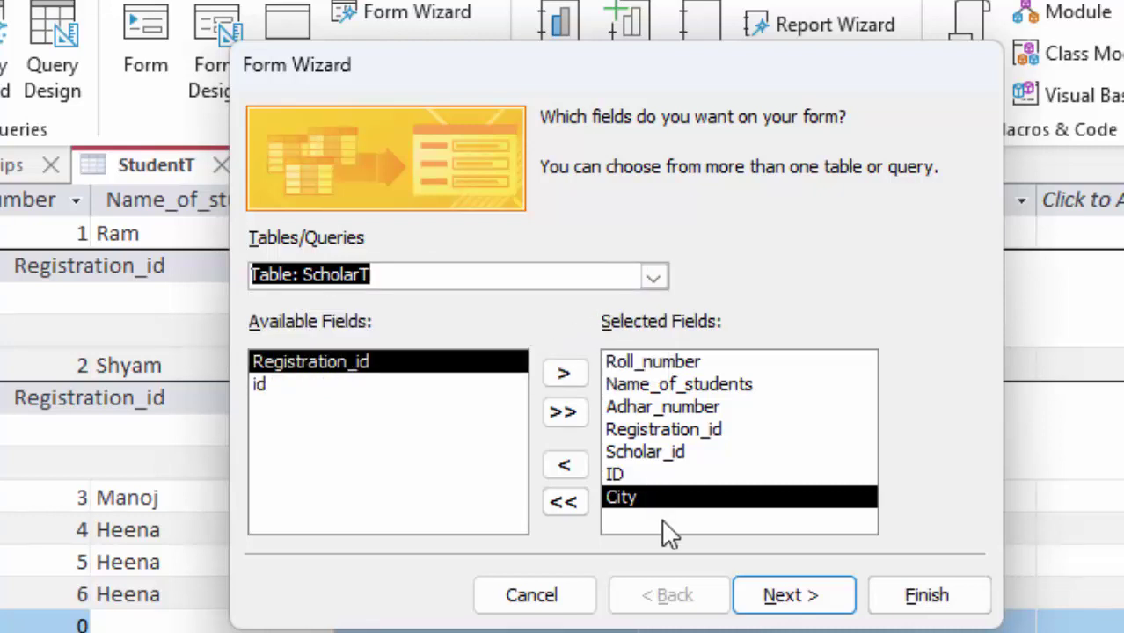
pyautogui.click(780, 598)
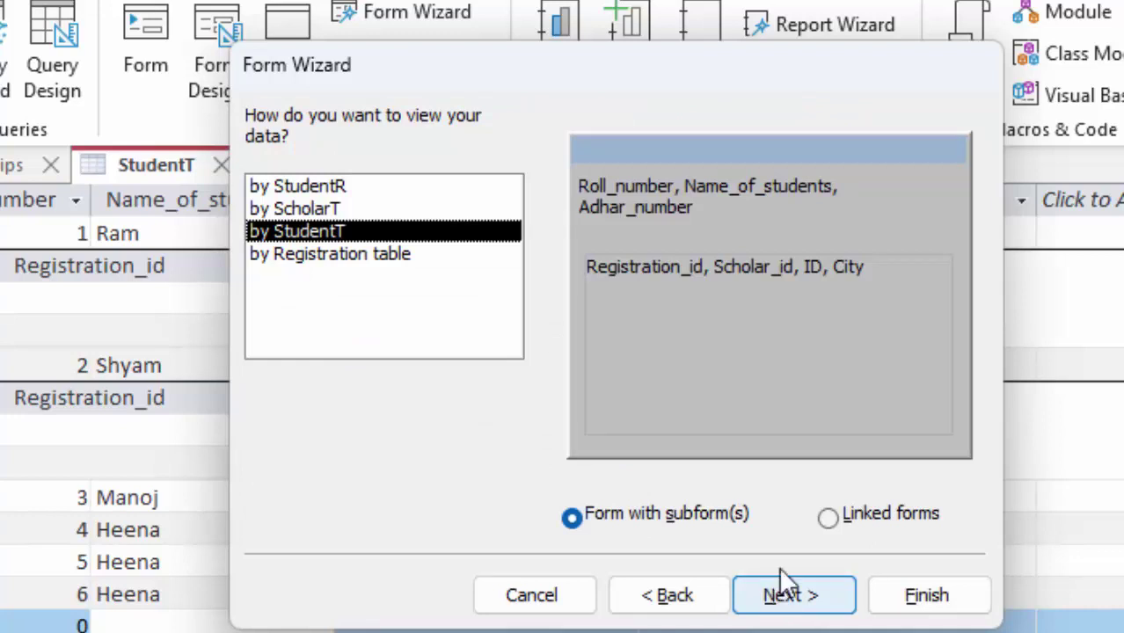
# Choose the linked forms layout and finish with titles StudentT and Registration table
pyautogui.click(827, 521)
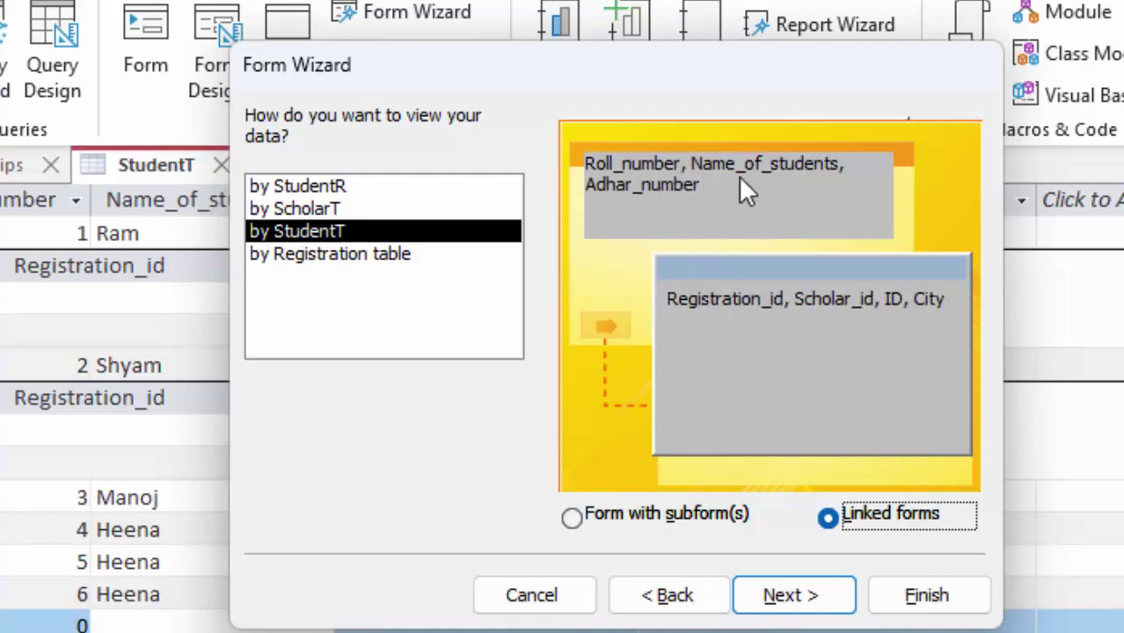
pyautogui.click(591, 521)
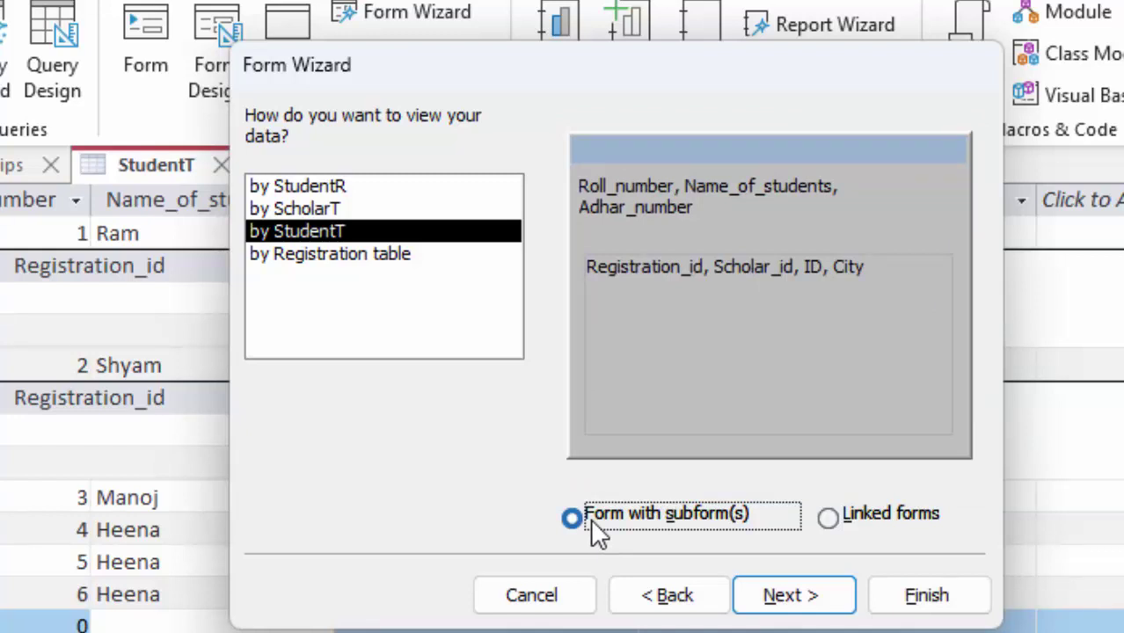
pyautogui.click(828, 516)
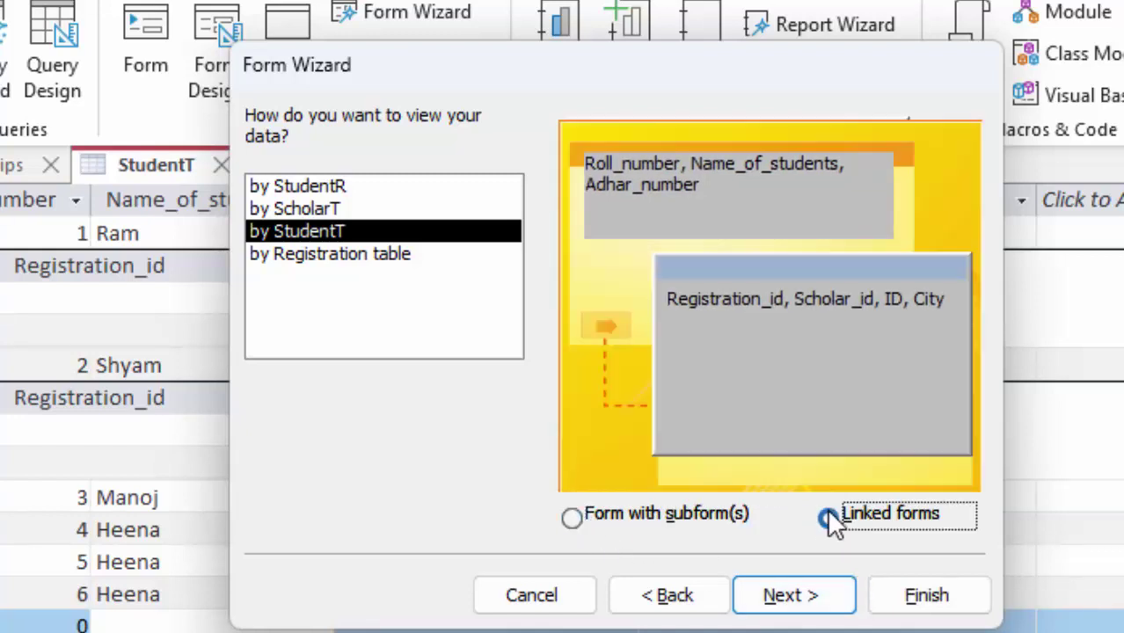
pyautogui.click(816, 596)
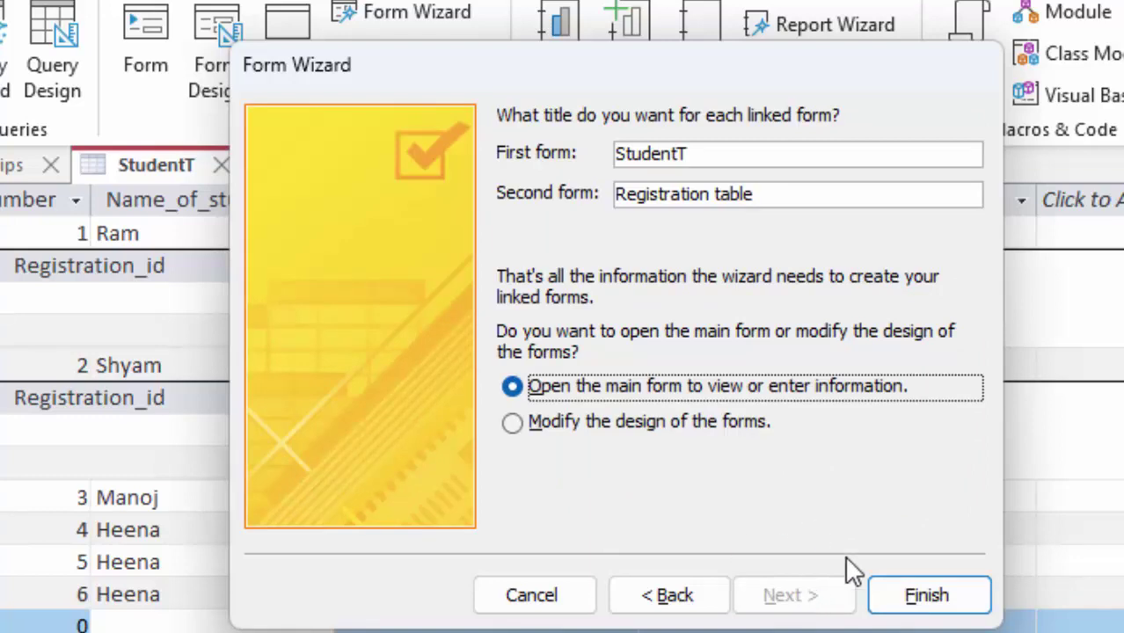
pyautogui.click(912, 603)
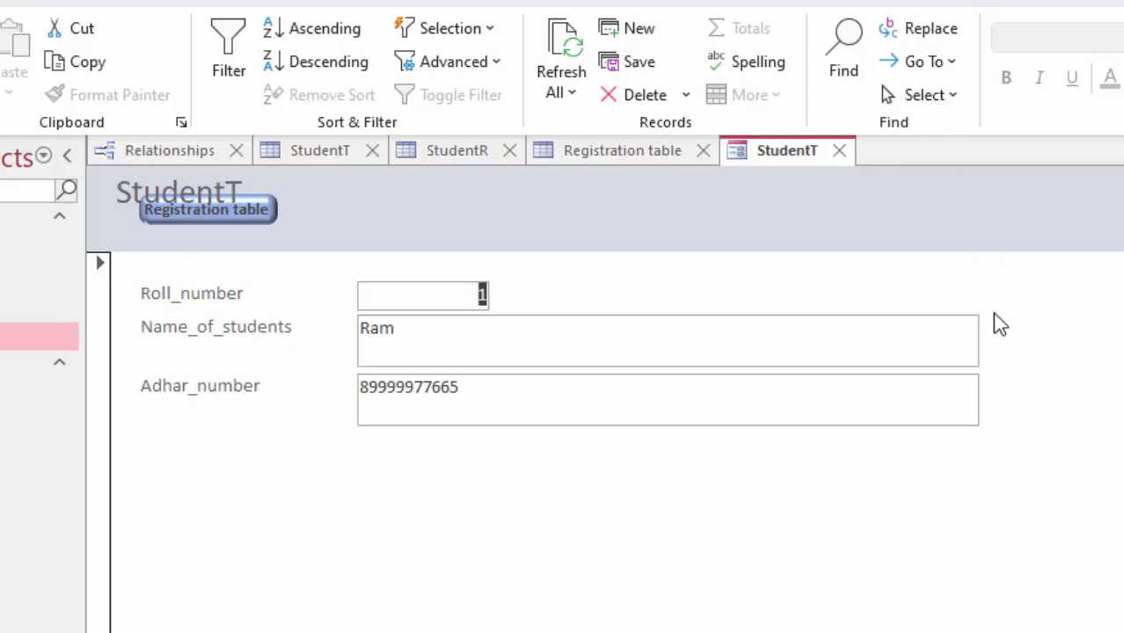
# Switch the StudentT form to Design View and delete its StudentT header title
pyautogui.click(3, 97)
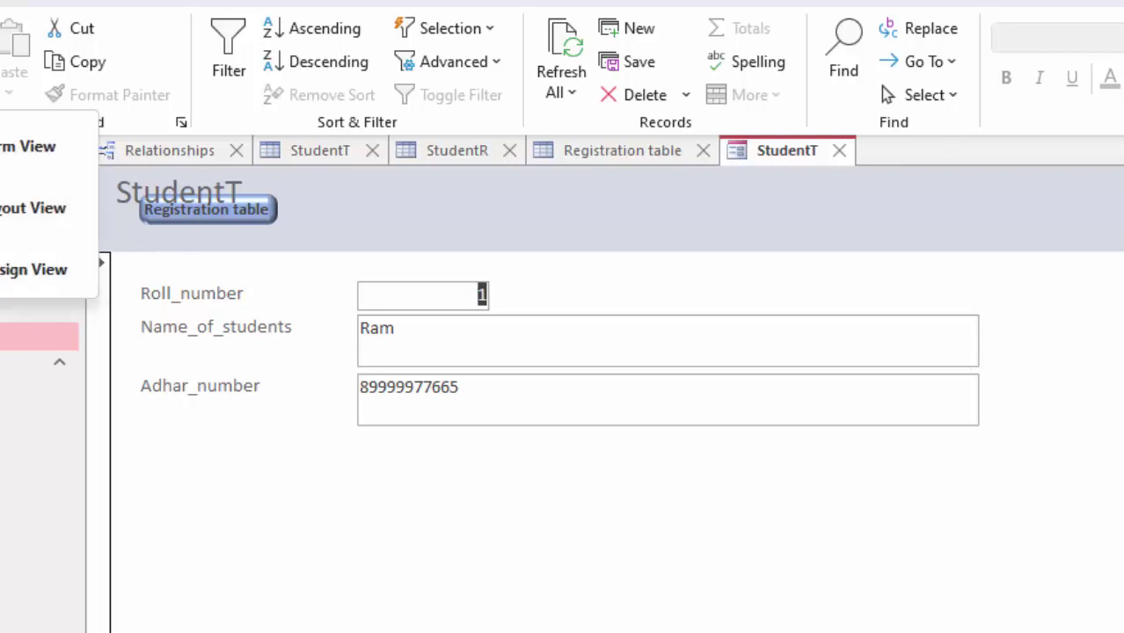
pyautogui.click(15, 284)
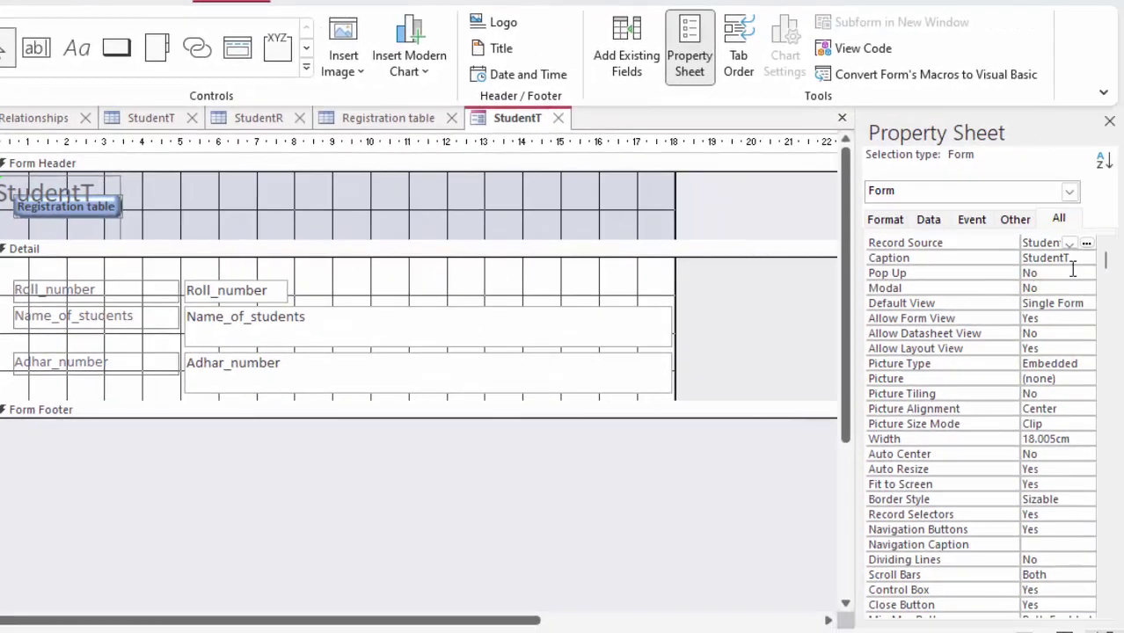
pyautogui.click(1073, 272)
pyautogui.click(1088, 273)
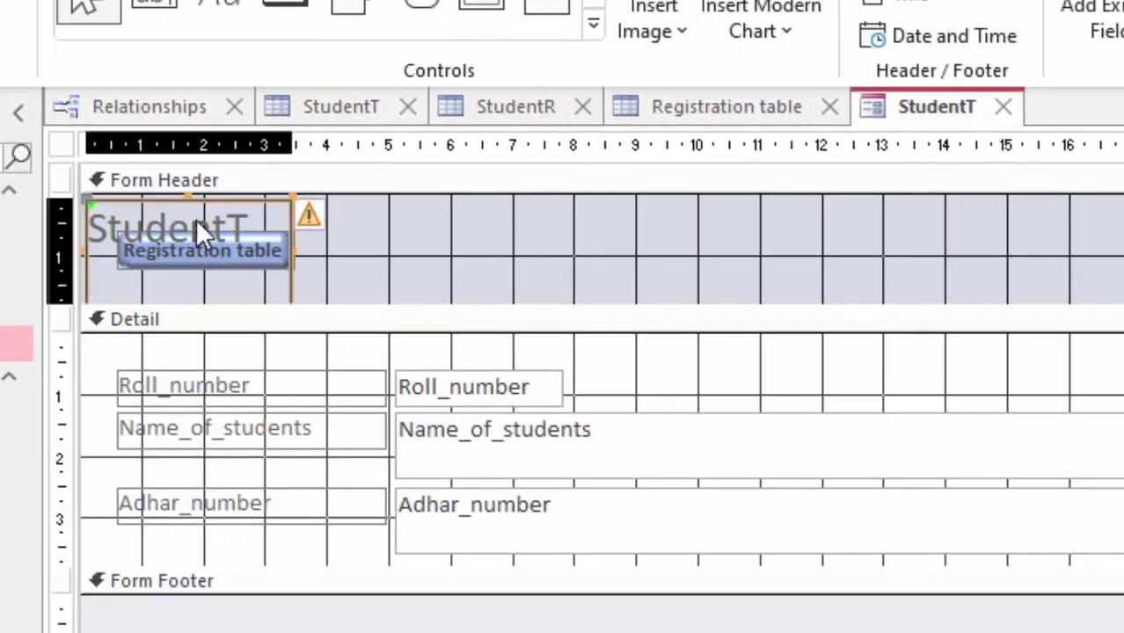
pyautogui.click(196, 219)
pyautogui.press('Delete')
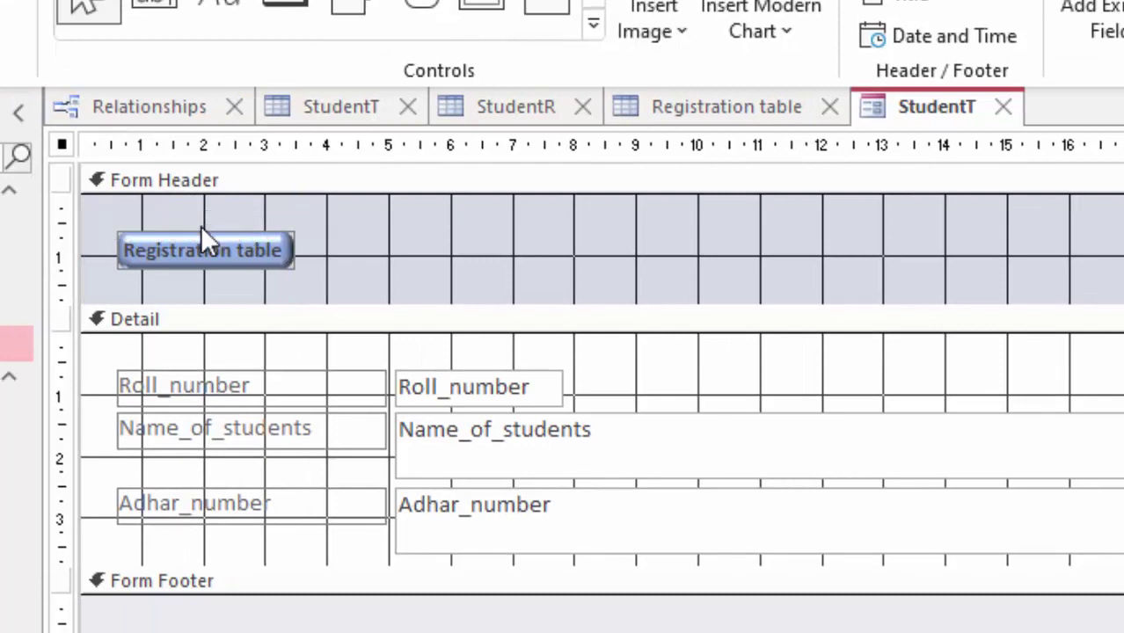
# Widen the Registration table button and give it a light grey background fill
pyautogui.click(191, 257)
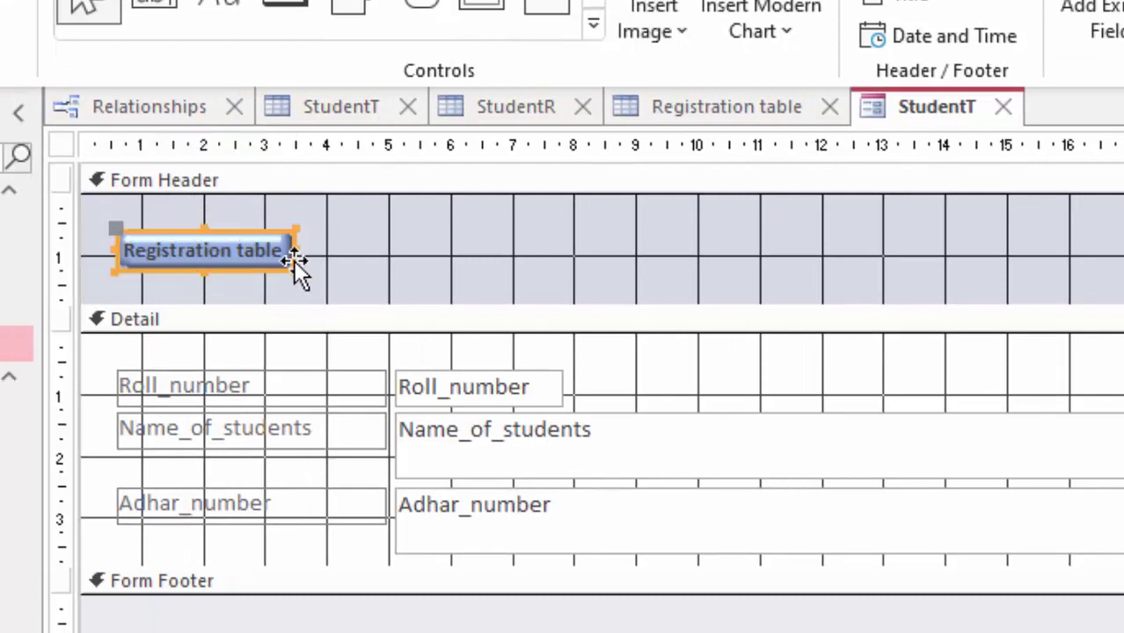
pyautogui.moveTo(296, 266); pyautogui.dragTo(431, 285)
pyautogui.moveTo(359, 259); pyautogui.dragTo(63, 238)
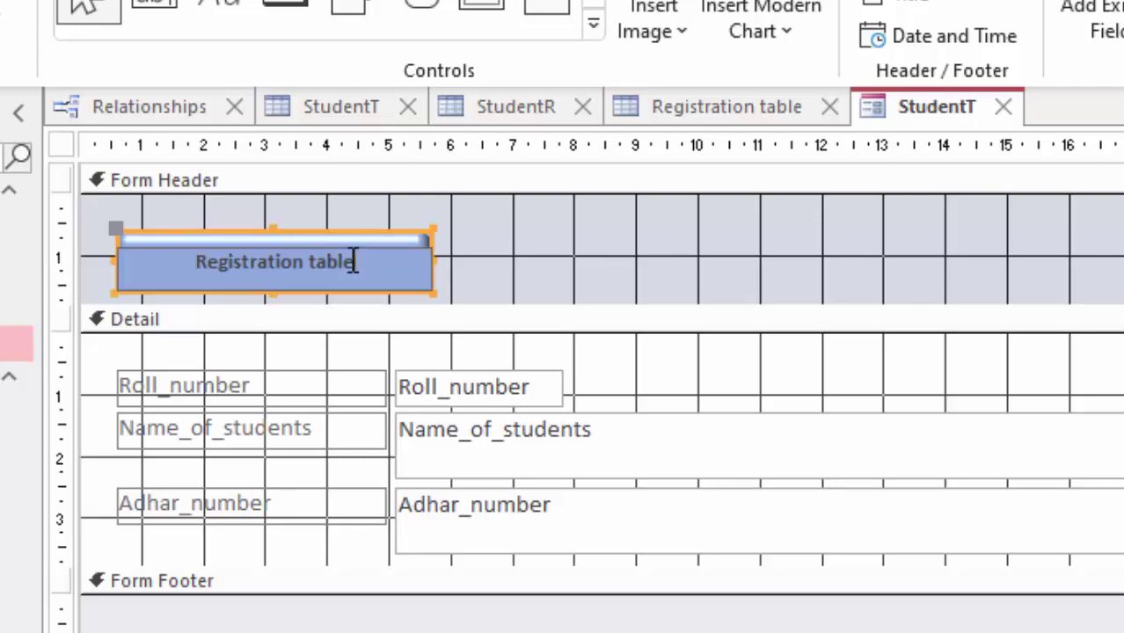
pyautogui.click(63, 238)
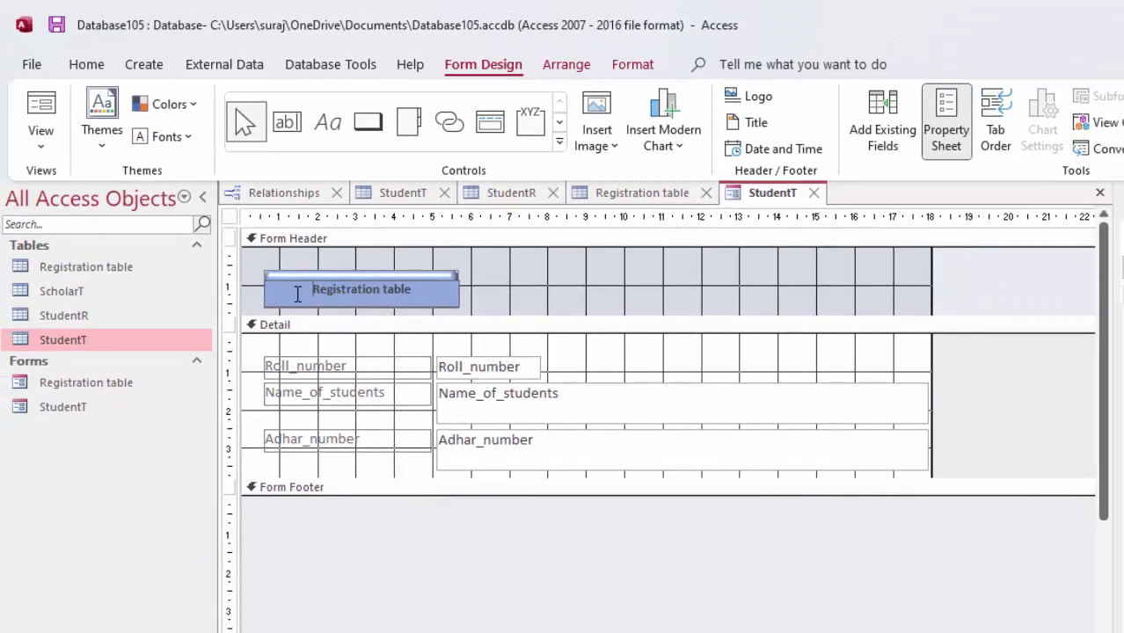
pyautogui.click(497, 302)
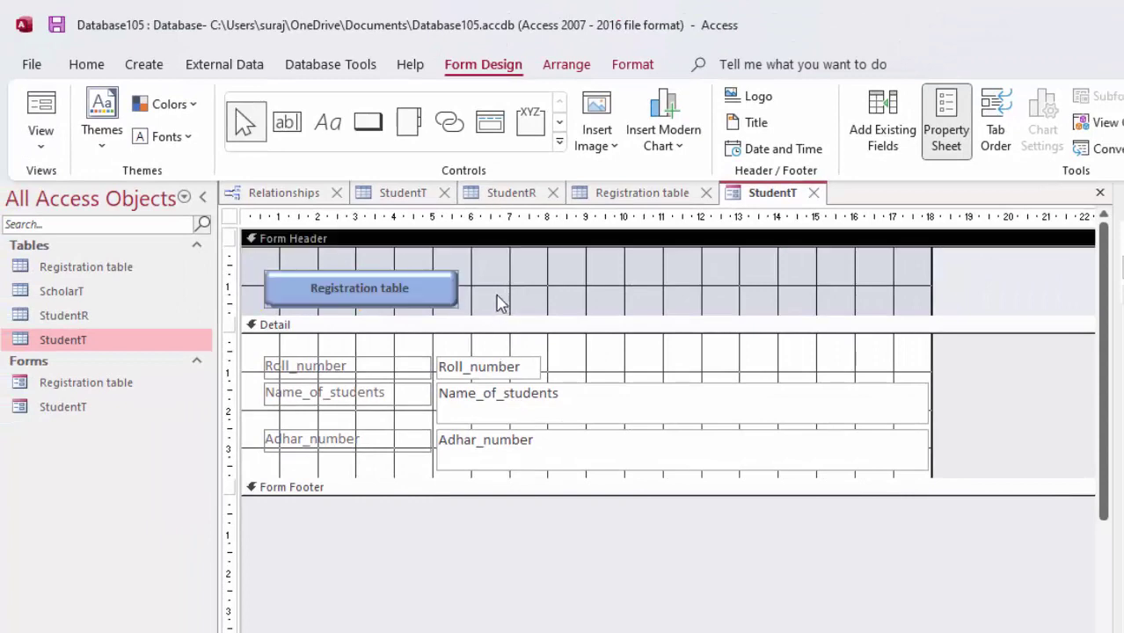
pyautogui.click(420, 289)
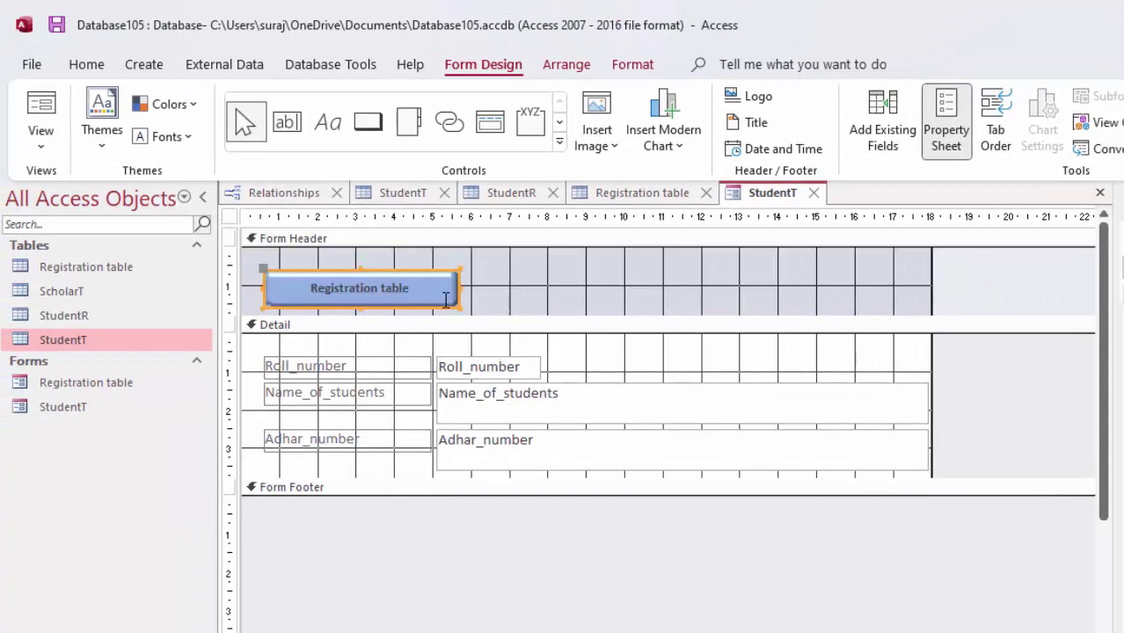
pyautogui.click(84, 64)
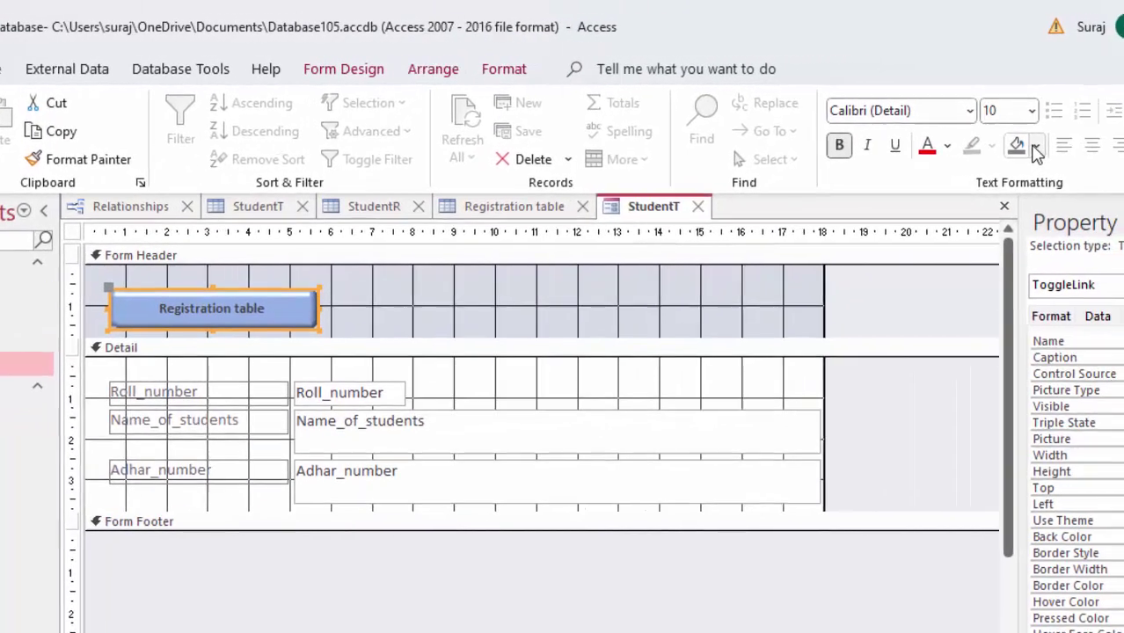
pyautogui.click(1123, 140)
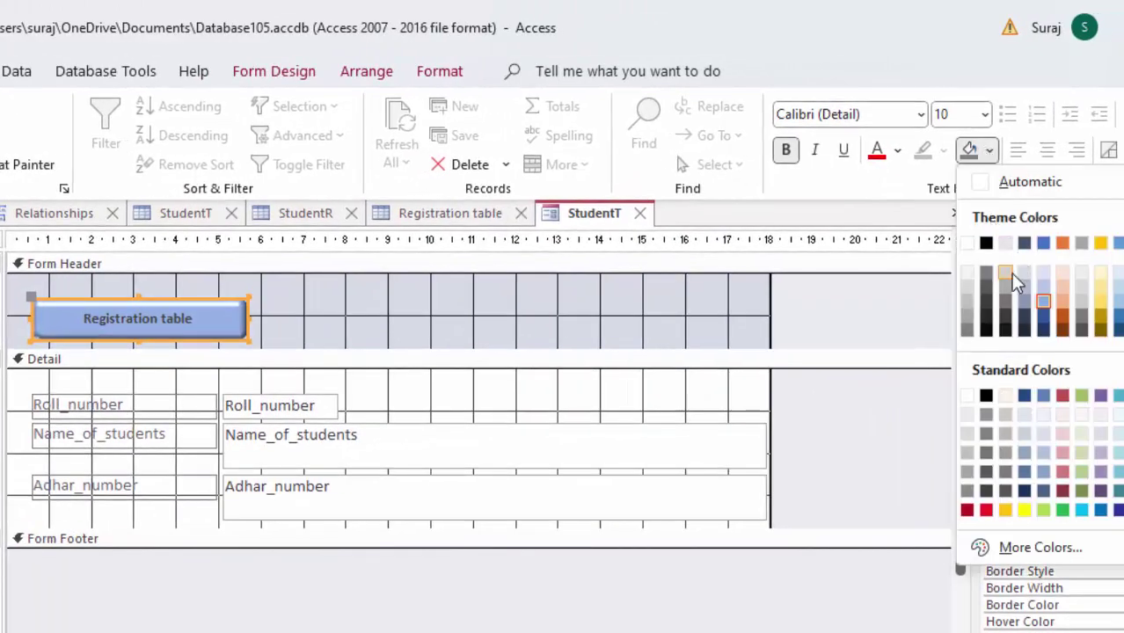
pyautogui.click(1007, 242)
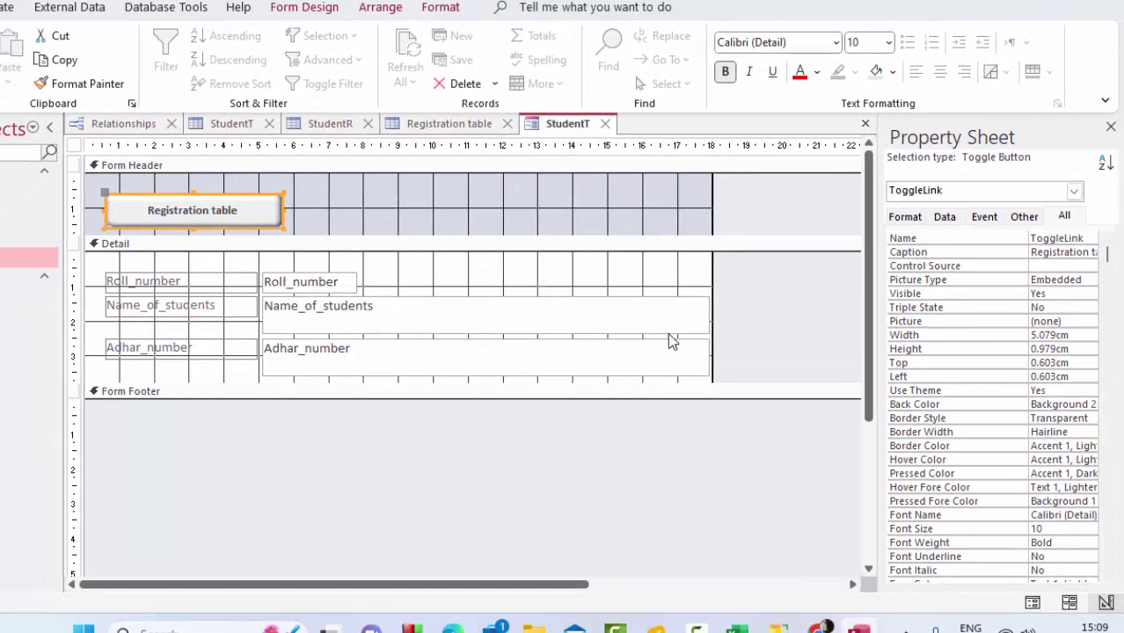
# Narrow the Name_of_students and Adhar_number text boxes and make the Detail section taller
pyautogui.click(641, 304)
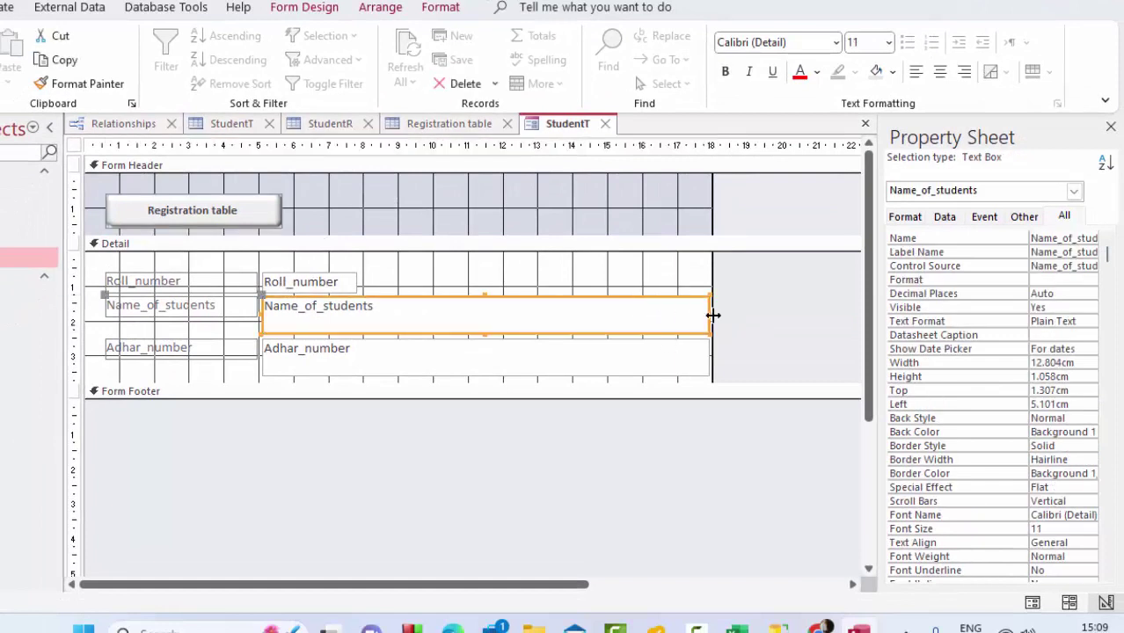
pyautogui.moveTo(711, 314)
pyautogui.mouseDown()
pyautogui.moveTo(359, 342)
pyautogui.moveTo(385, 342)
pyautogui.mouseUp()
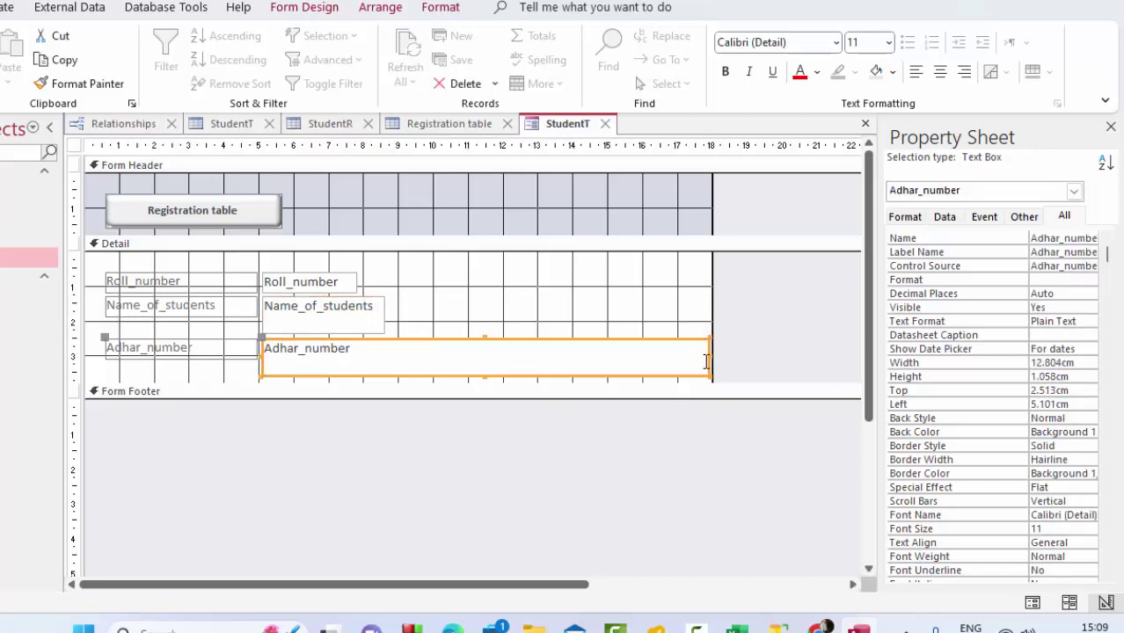
pyautogui.moveTo(711, 359); pyautogui.dragTo(759, 385)
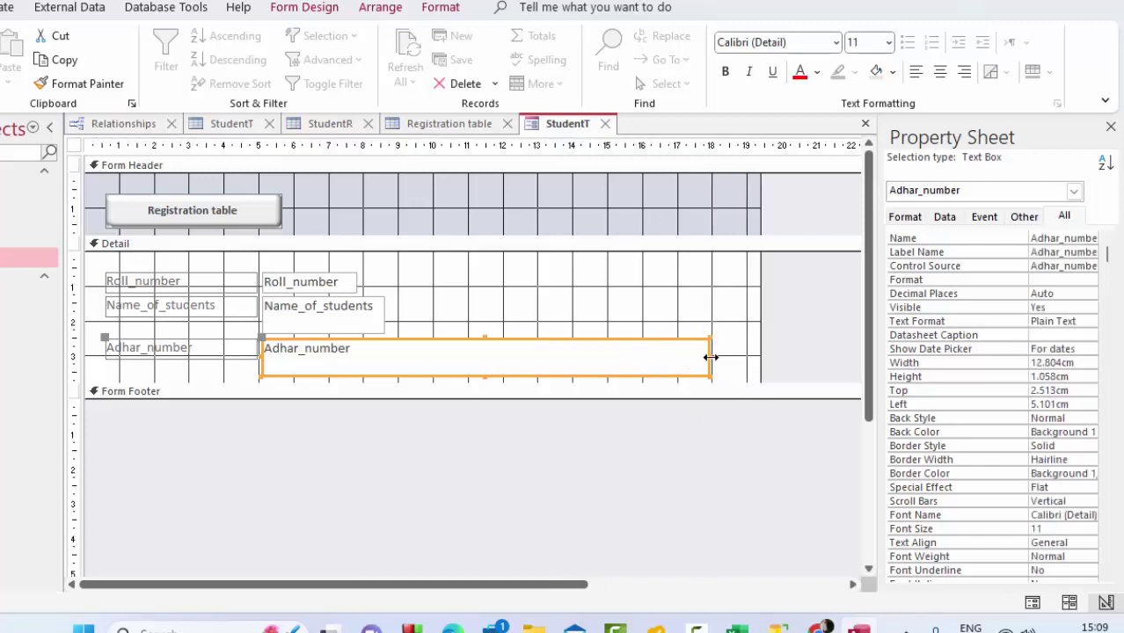
pyautogui.moveTo(711, 357); pyautogui.dragTo(387, 390)
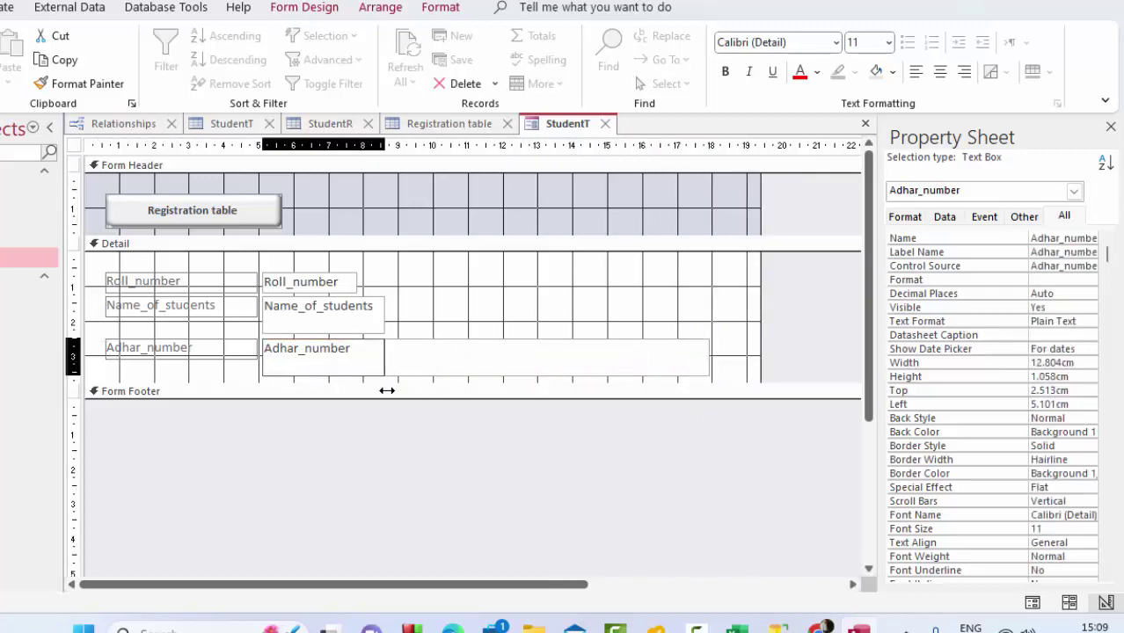
pyautogui.moveTo(387, 391); pyautogui.dragTo(398, 441)
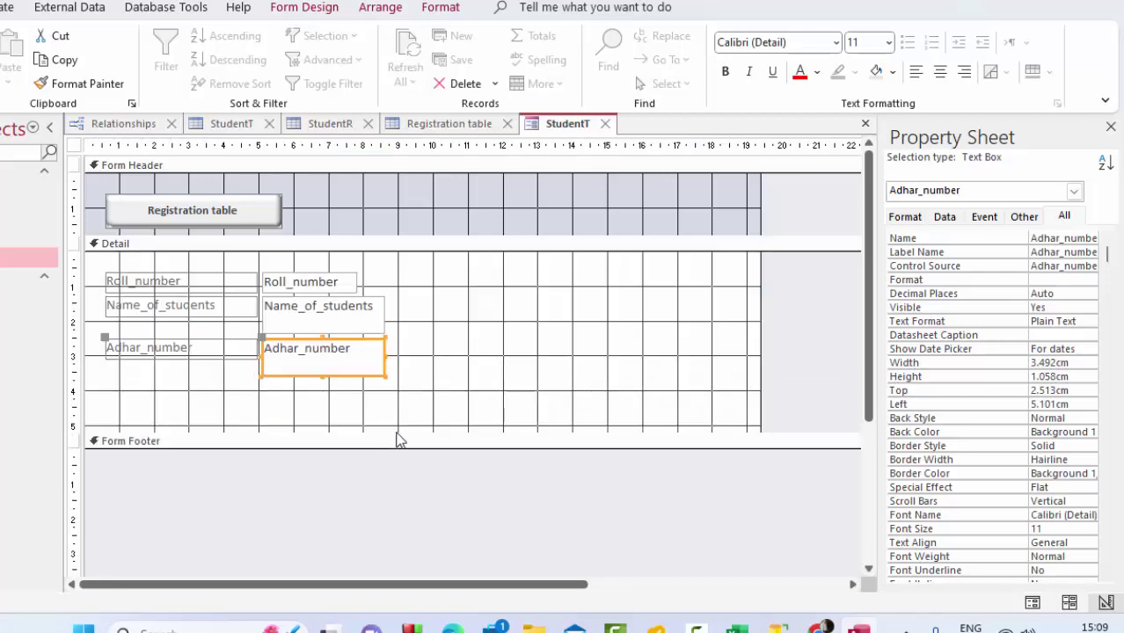
# Shrink the StudentT form's overall width in two drags and return to Form view
pyautogui.moveTo(762, 317); pyautogui.dragTo(615, 389)
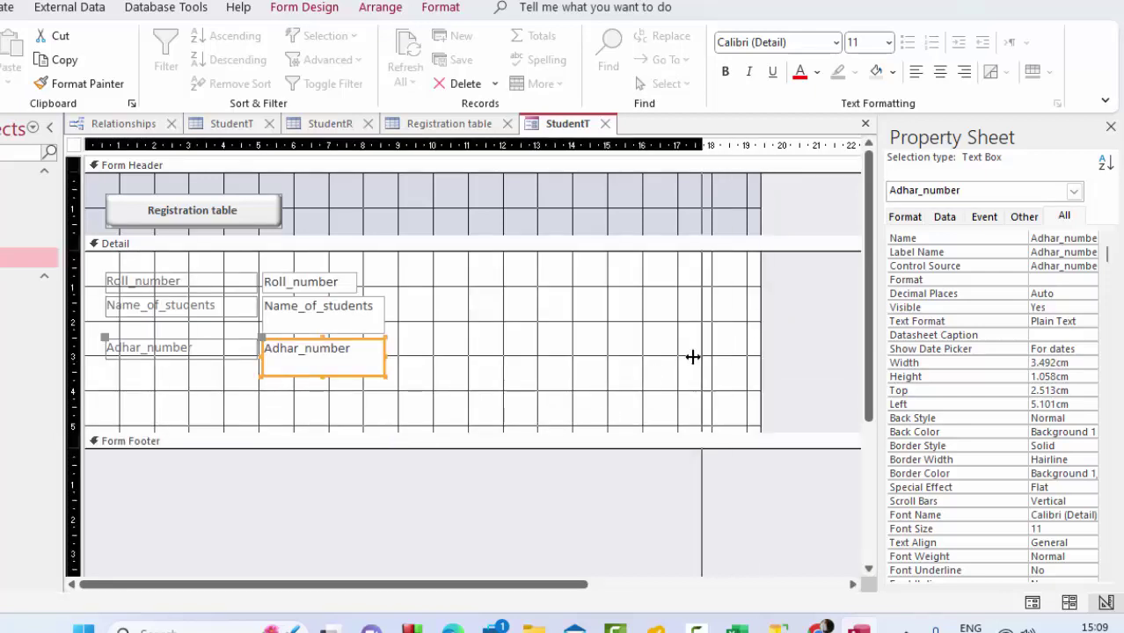
pyautogui.click(356, 207)
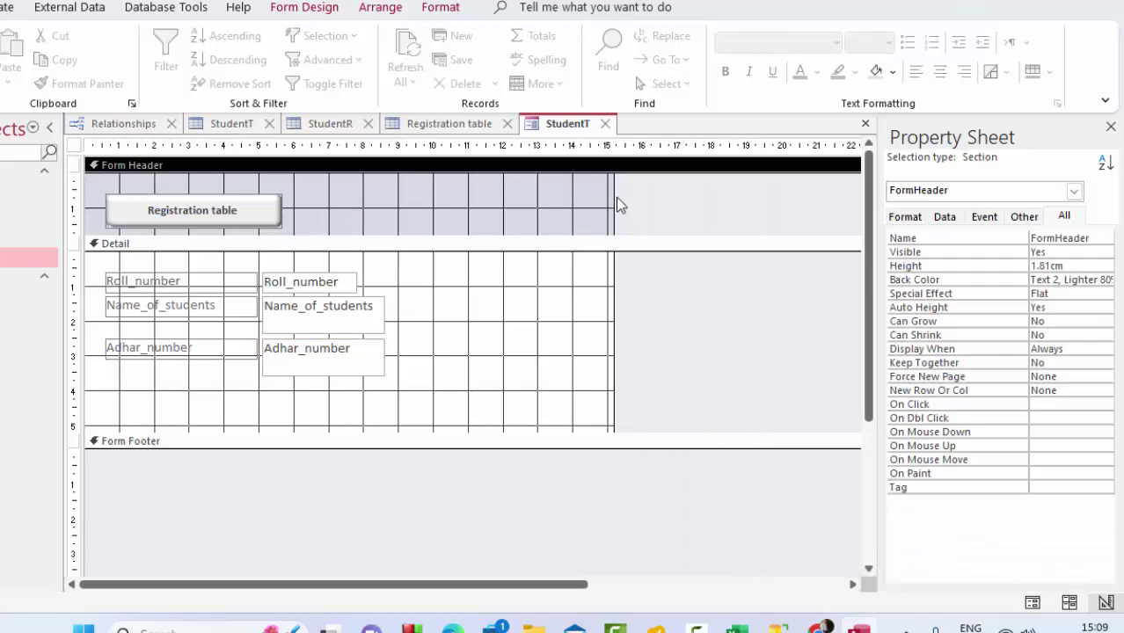
pyautogui.moveTo(614, 202); pyautogui.dragTo(515, 271)
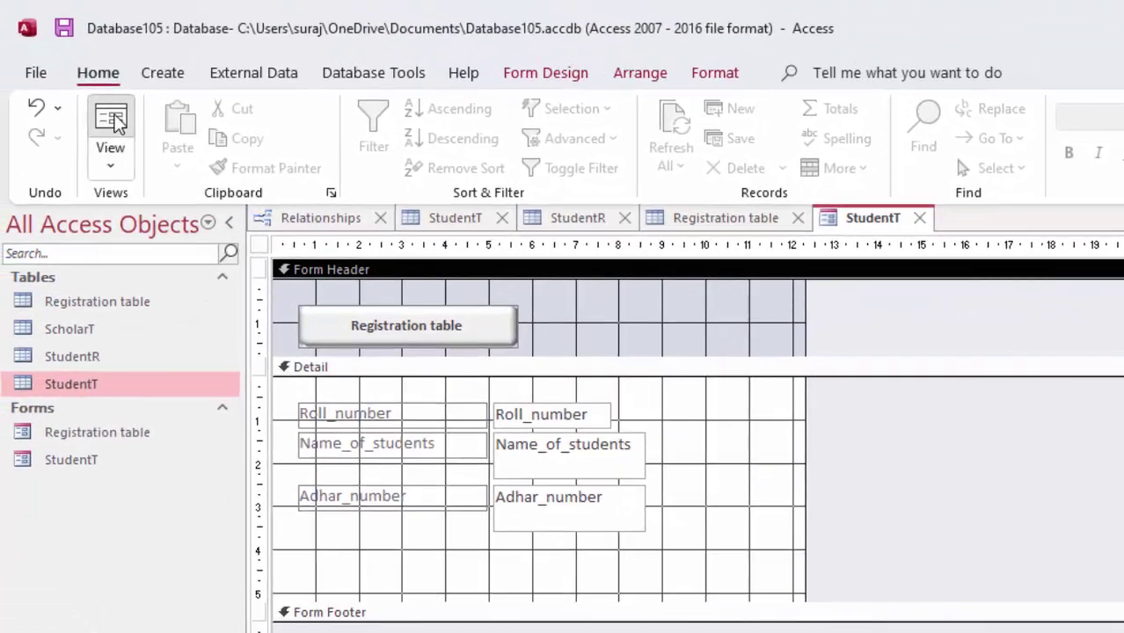
pyautogui.click(113, 121)
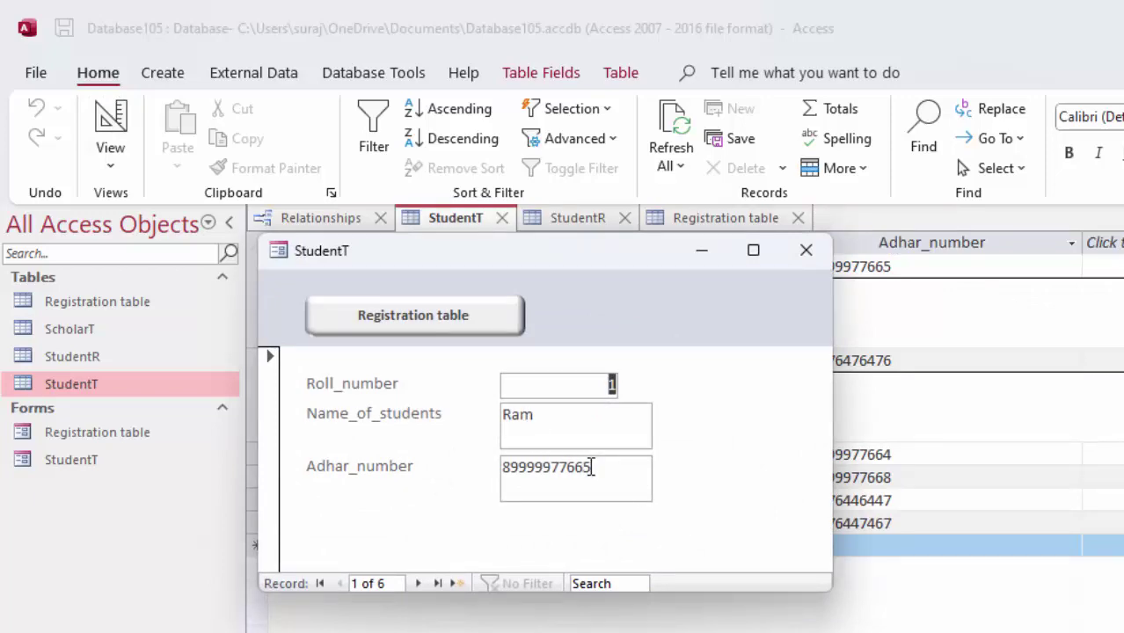
# Open Ram's Registration table record 1001 and arrange the StudentT window over the datasheet
pyautogui.click(416, 315)
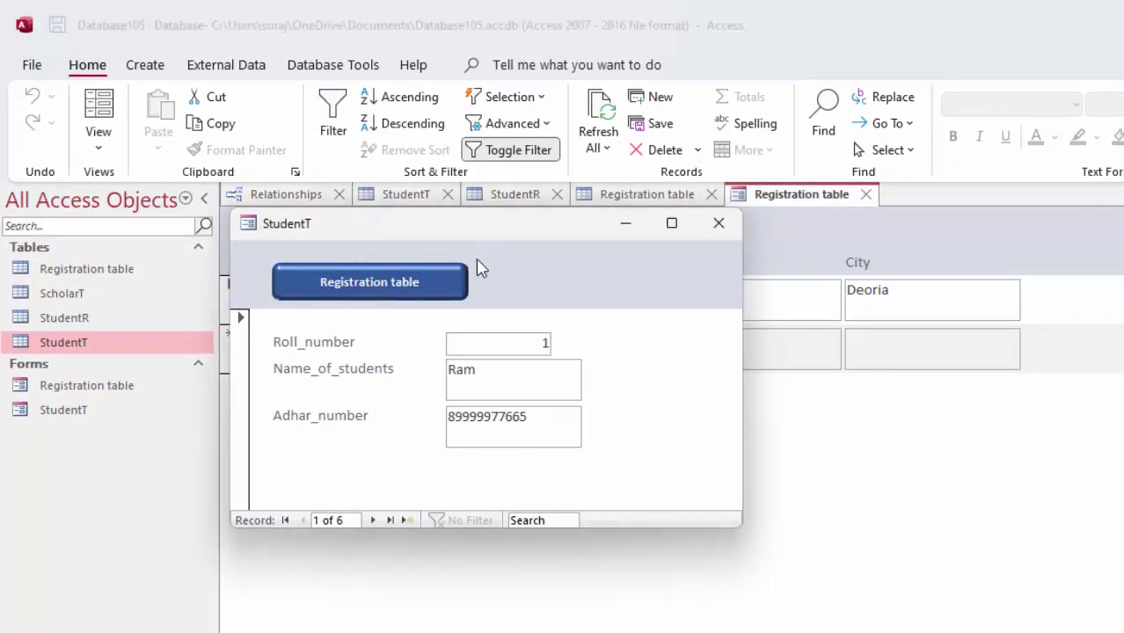
pyautogui.moveTo(486, 234); pyautogui.dragTo(537, 514)
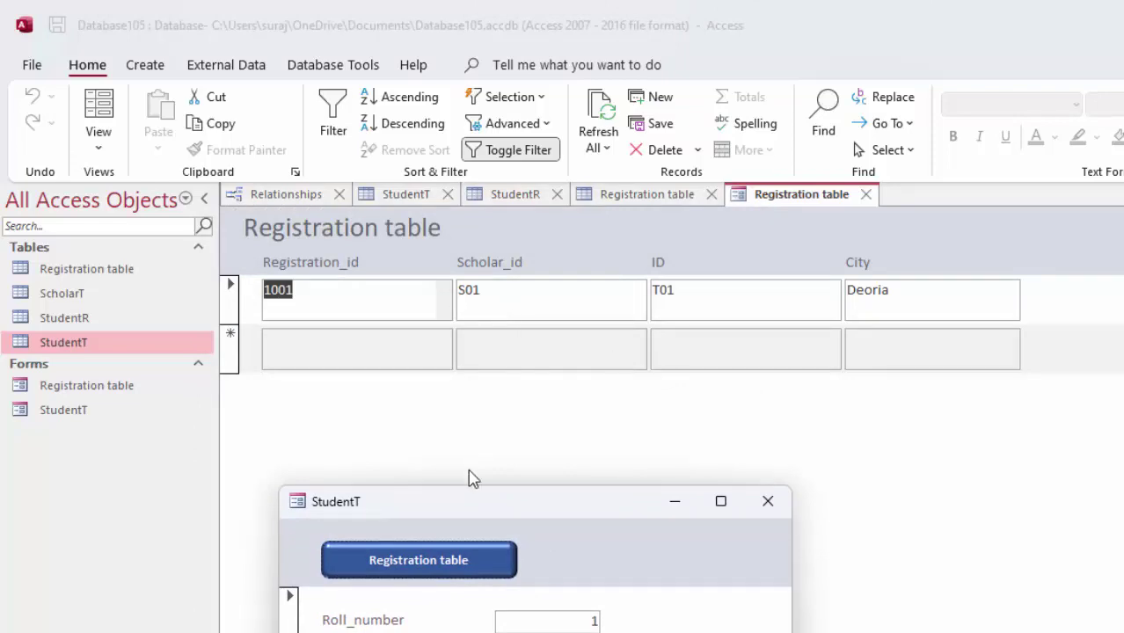
pyautogui.moveTo(465, 509); pyautogui.dragTo(480, 539)
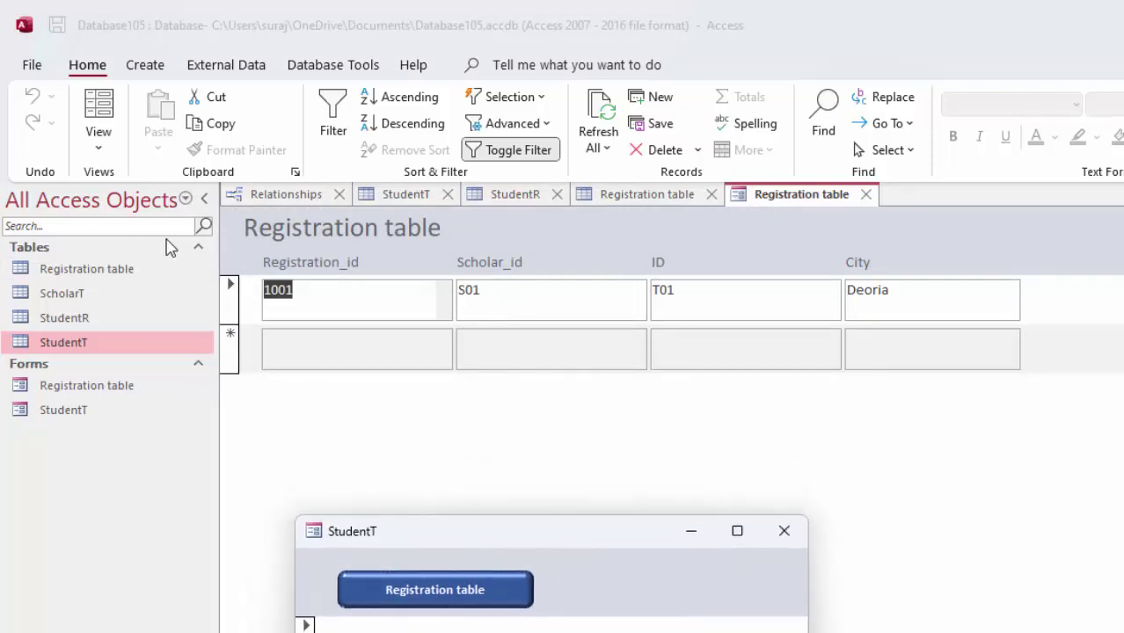
pyautogui.click(232, 291)
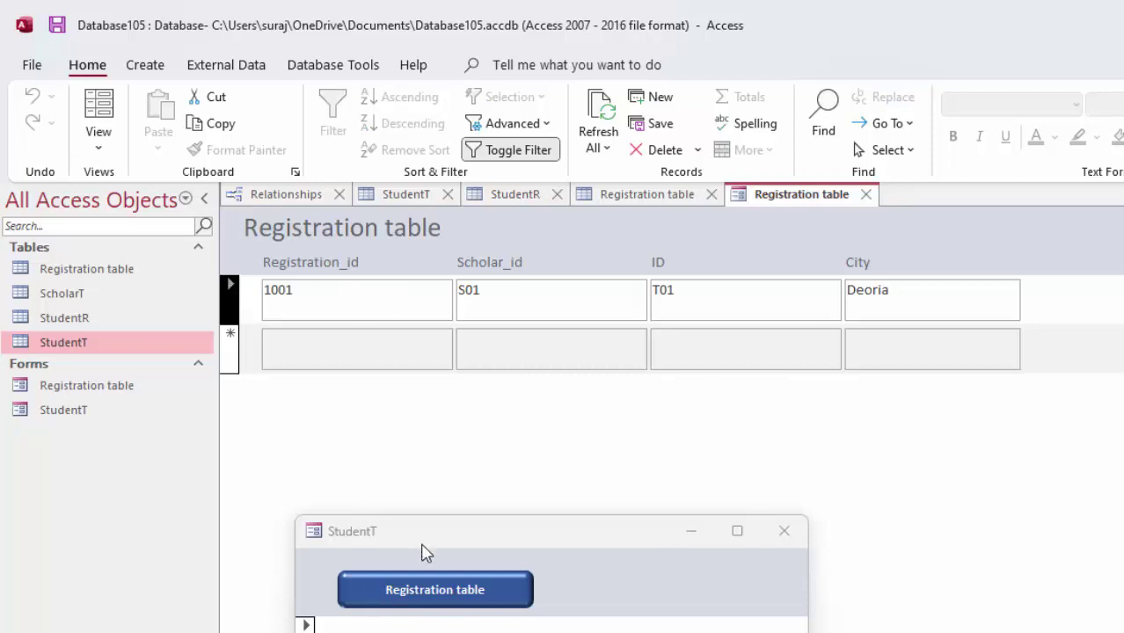
pyautogui.click(516, 558)
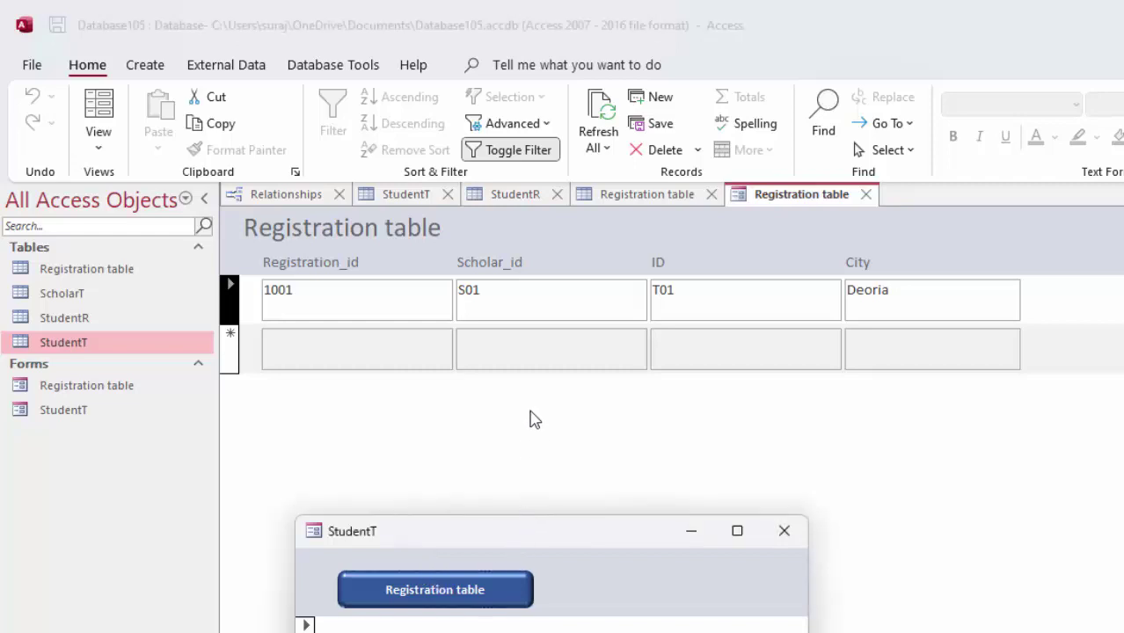
pyautogui.moveTo(528, 533); pyautogui.dragTo(504, 144)
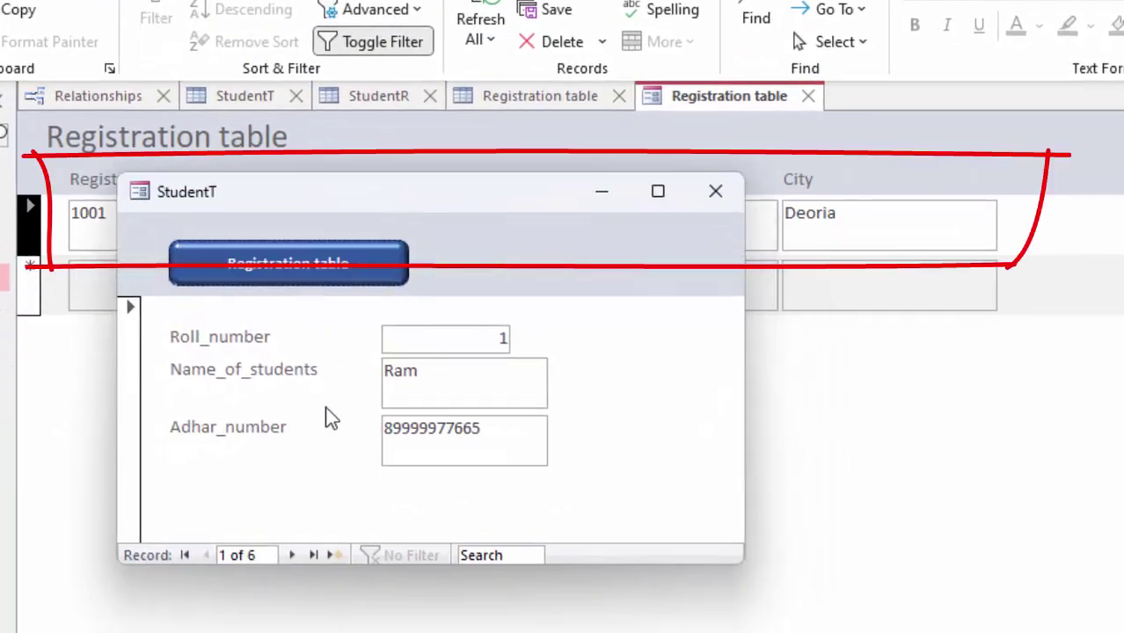
# Move to Shyam's record, then close the StudentT form, saving its changes
pyautogui.click(291, 555)
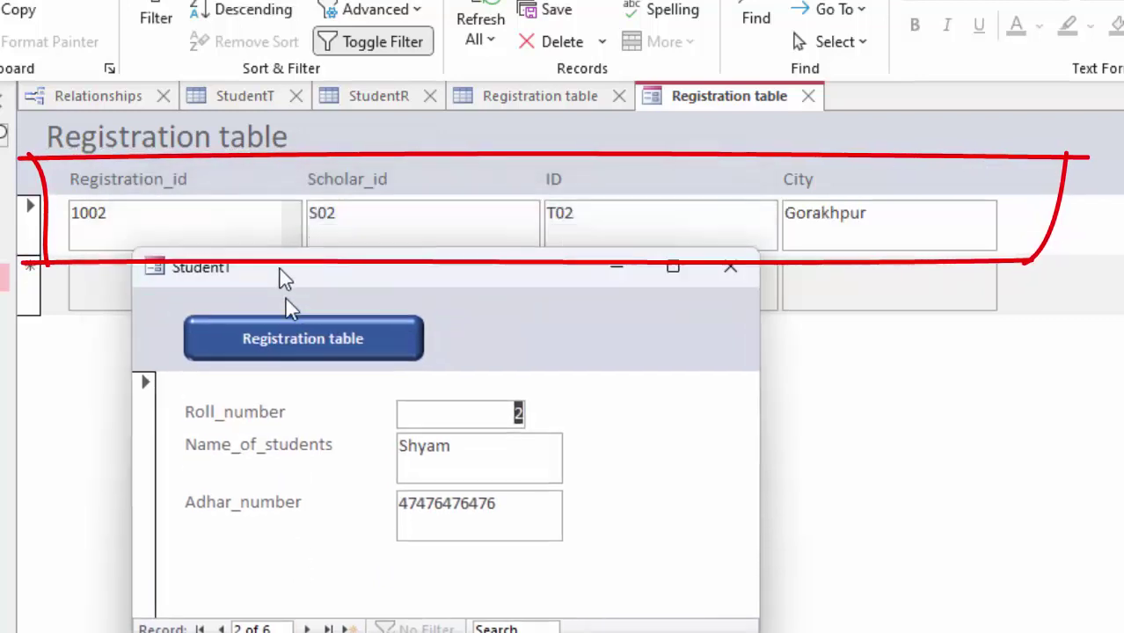
pyautogui.moveTo(268, 205); pyautogui.dragTo(313, 366)
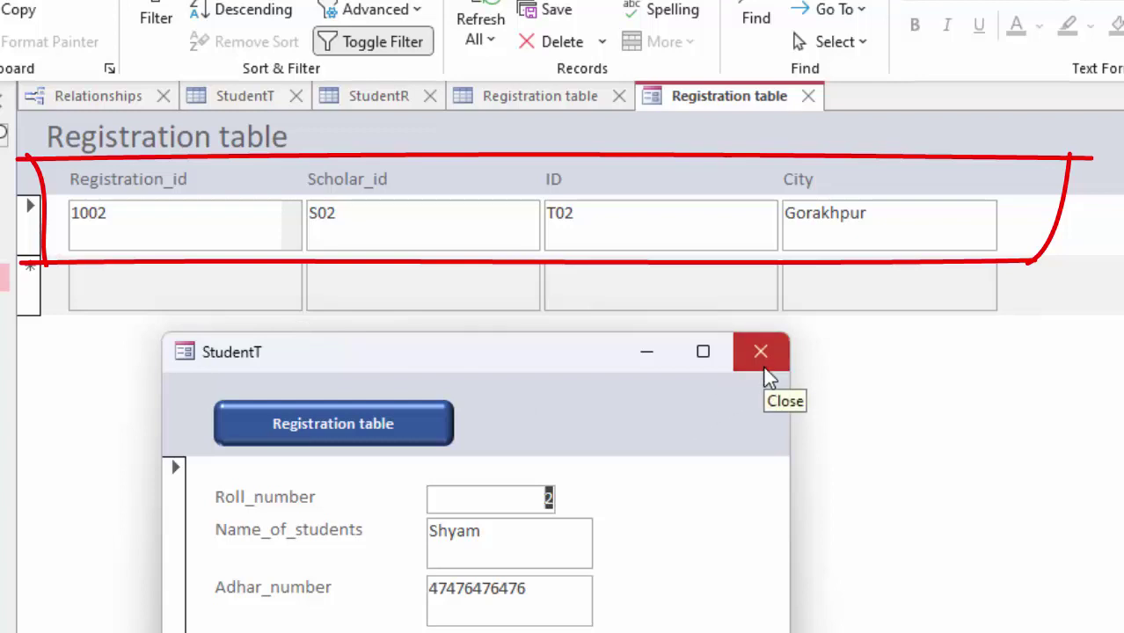
pyautogui.click(765, 370)
pyautogui.click(517, 394)
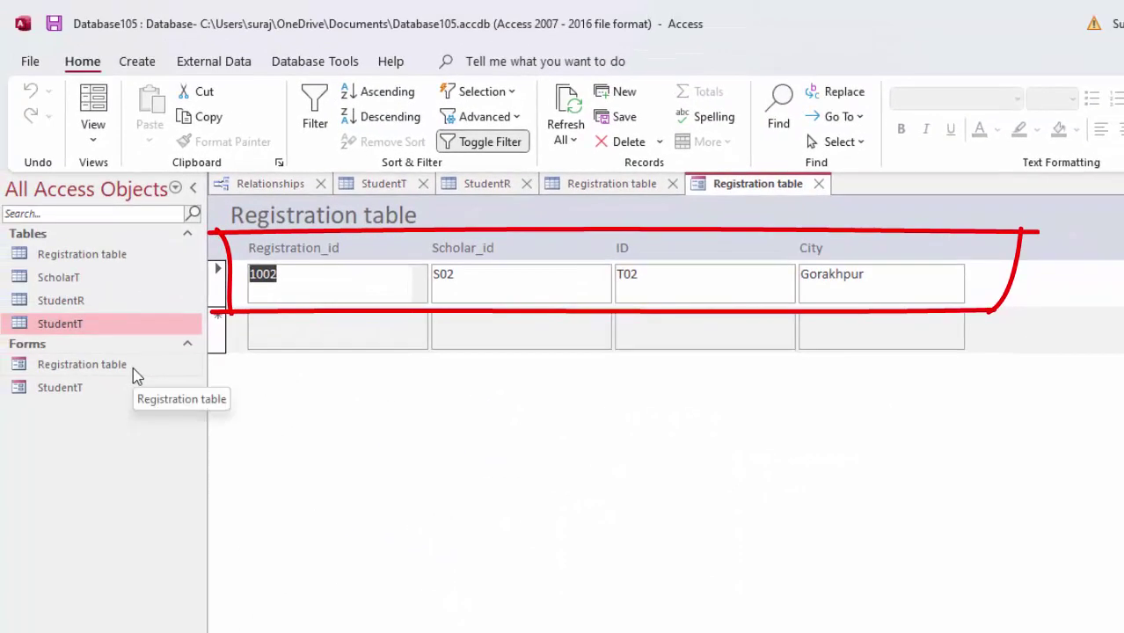
# Reopen StudentT, open the current student's registration record, then close StudentT
pyautogui.doubleClick(75, 404)
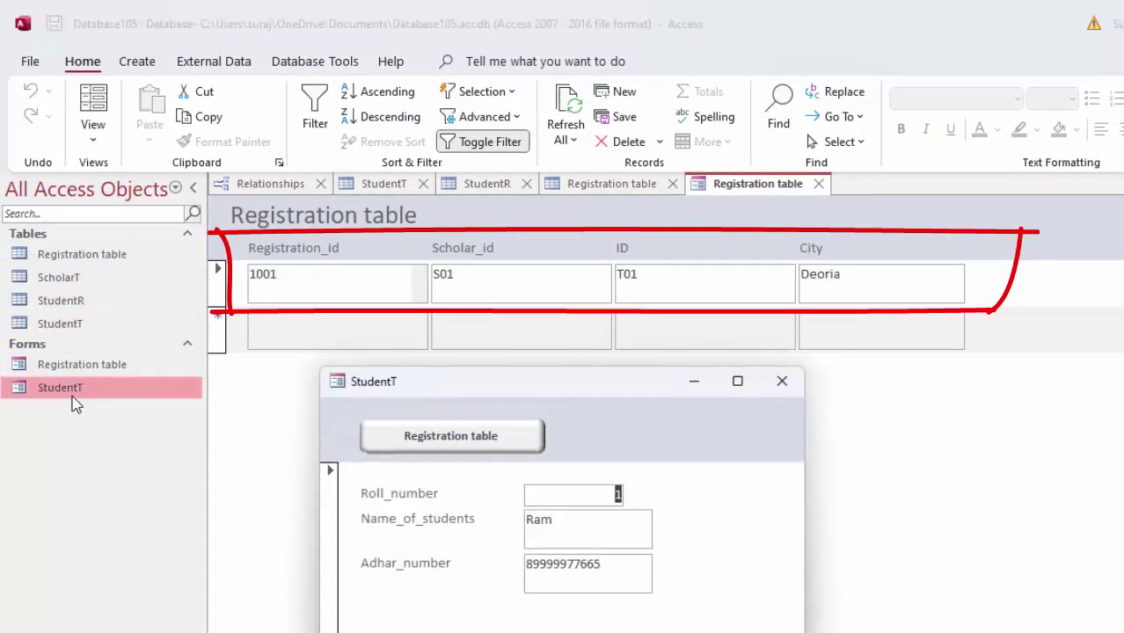
pyautogui.click(445, 458)
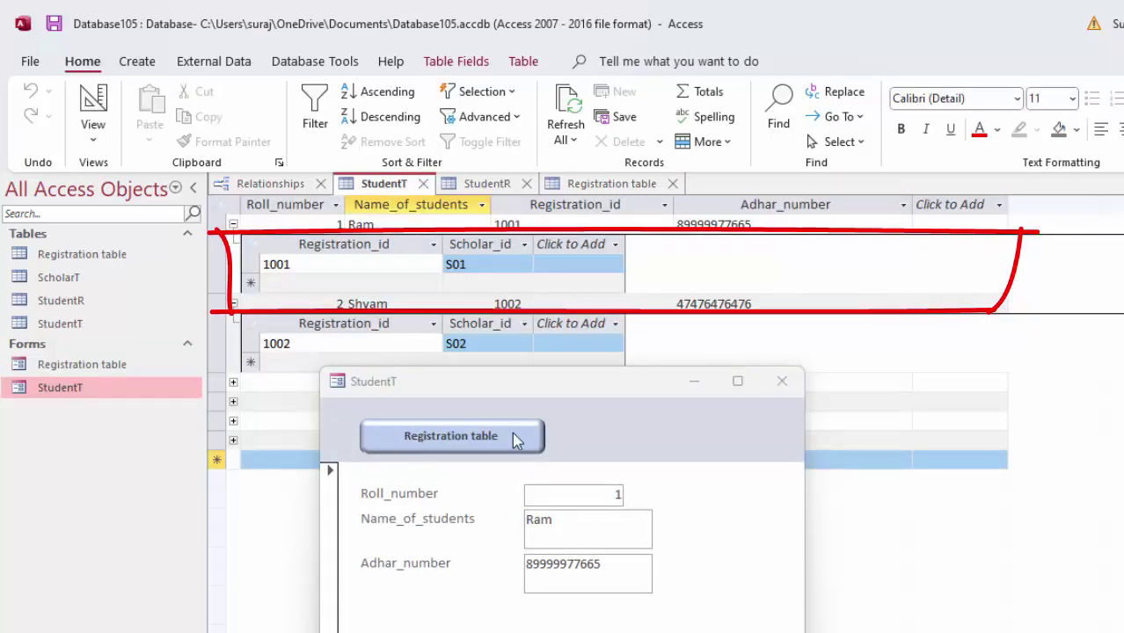
pyautogui.moveTo(530, 401); pyautogui.dragTo(504, 222)
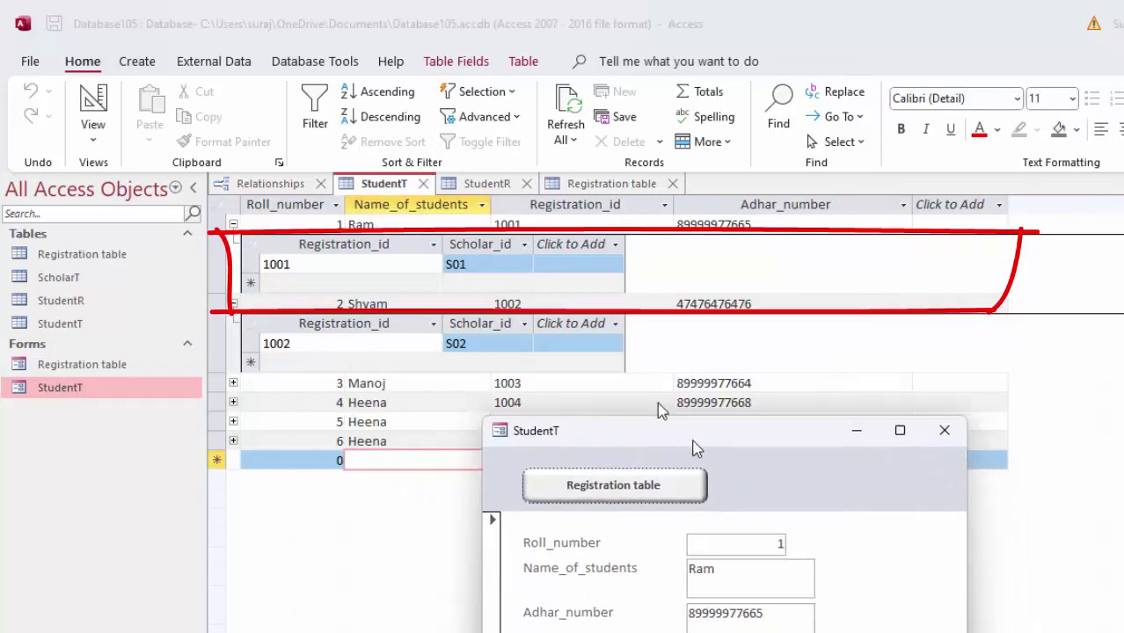
pyautogui.click(376, 264)
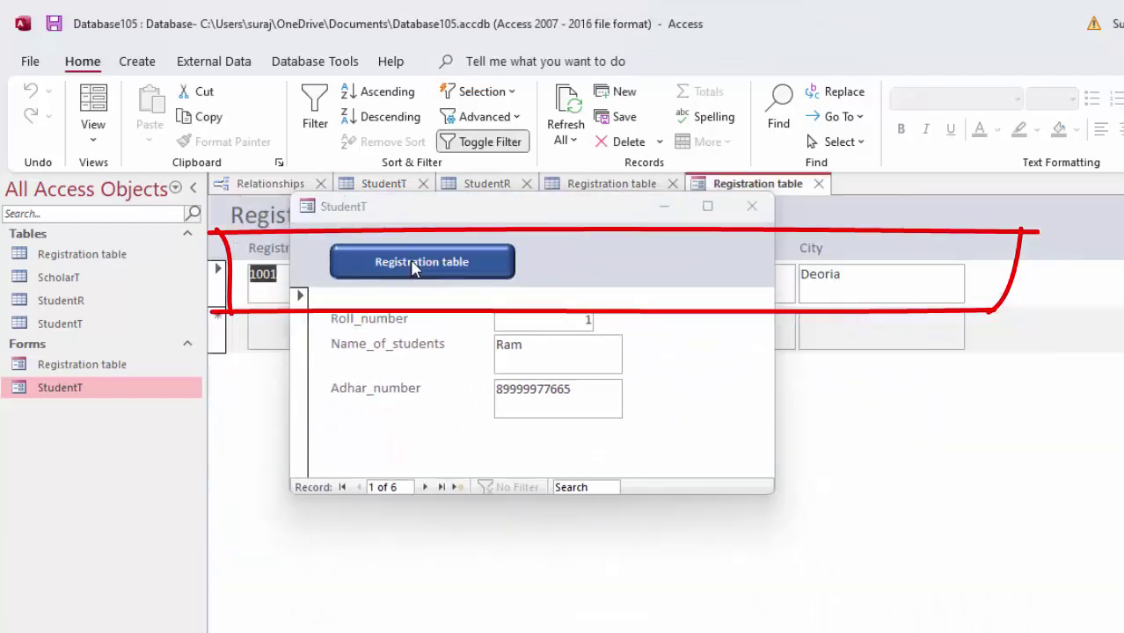
pyautogui.moveTo(482, 216); pyautogui.dragTo(418, 215)
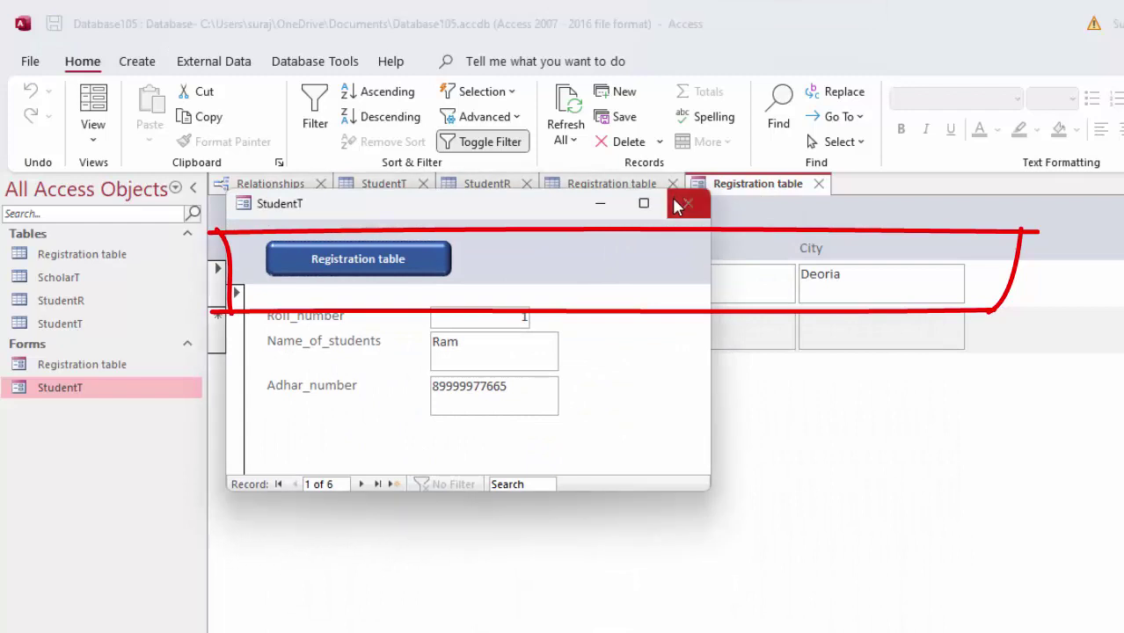
pyautogui.click(688, 203)
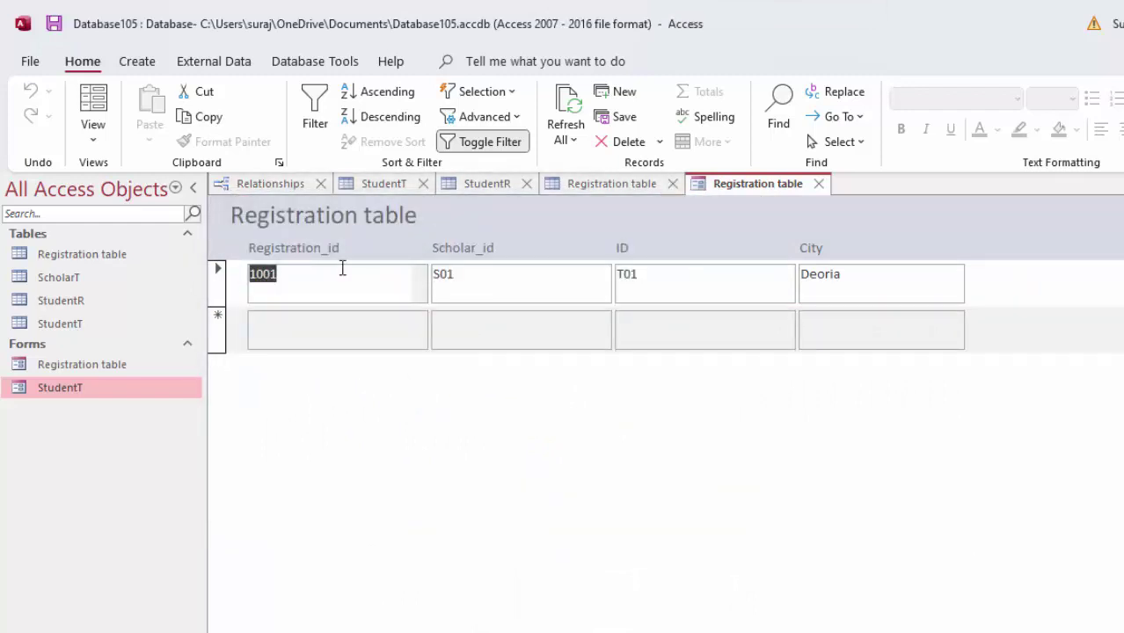
# Open the StudentT form and maximise it
pyautogui.click(138, 61)
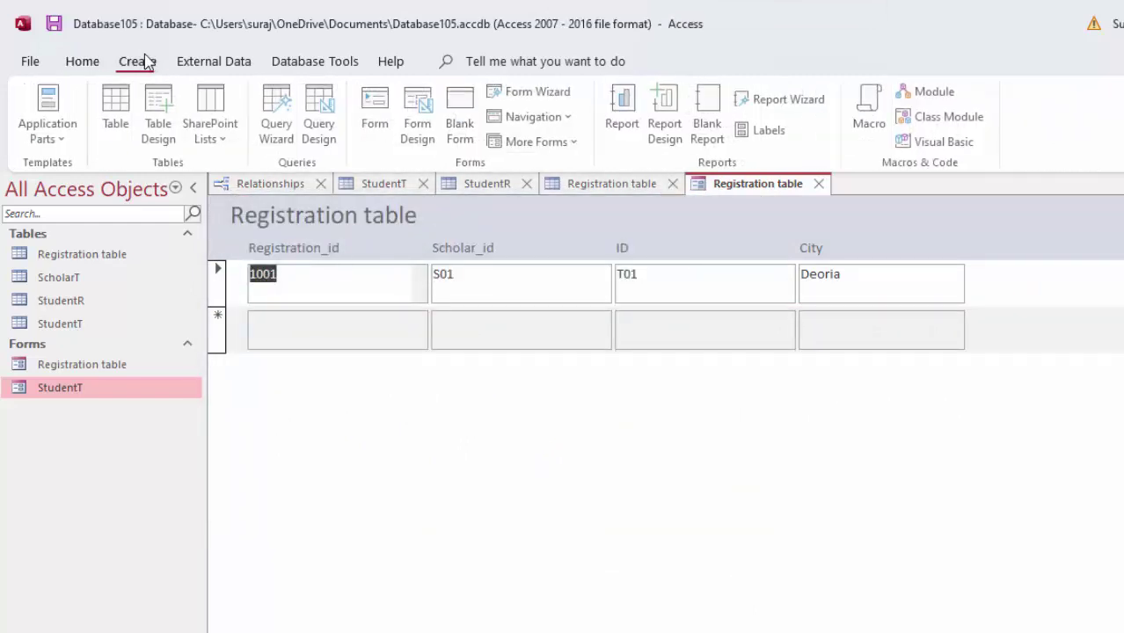
pyautogui.doubleClick(114, 394)
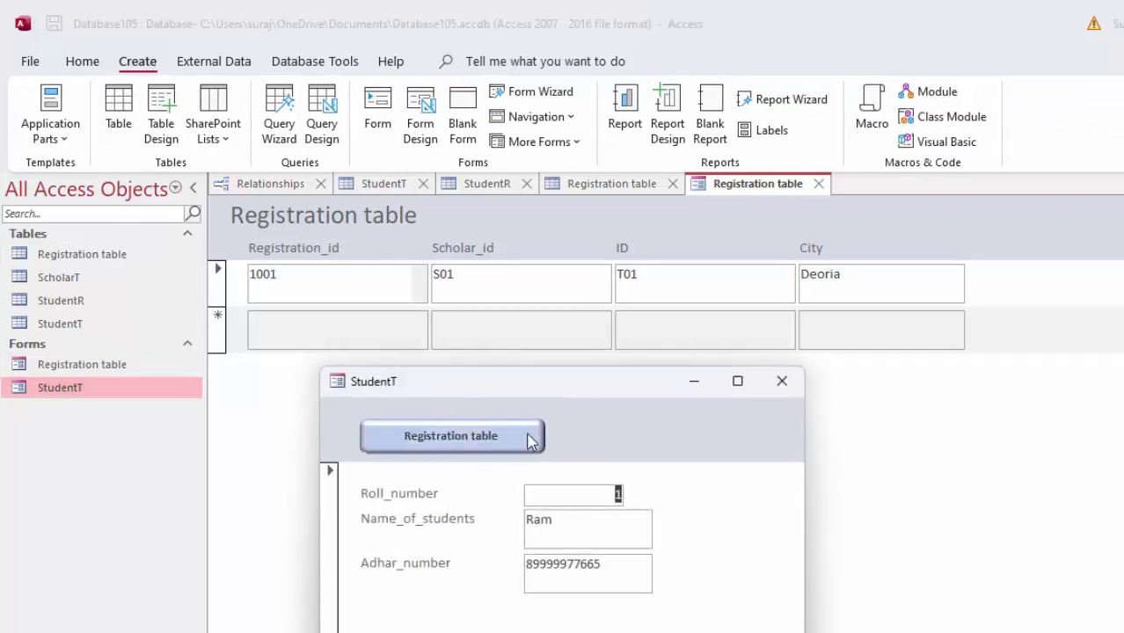
pyautogui.click(740, 381)
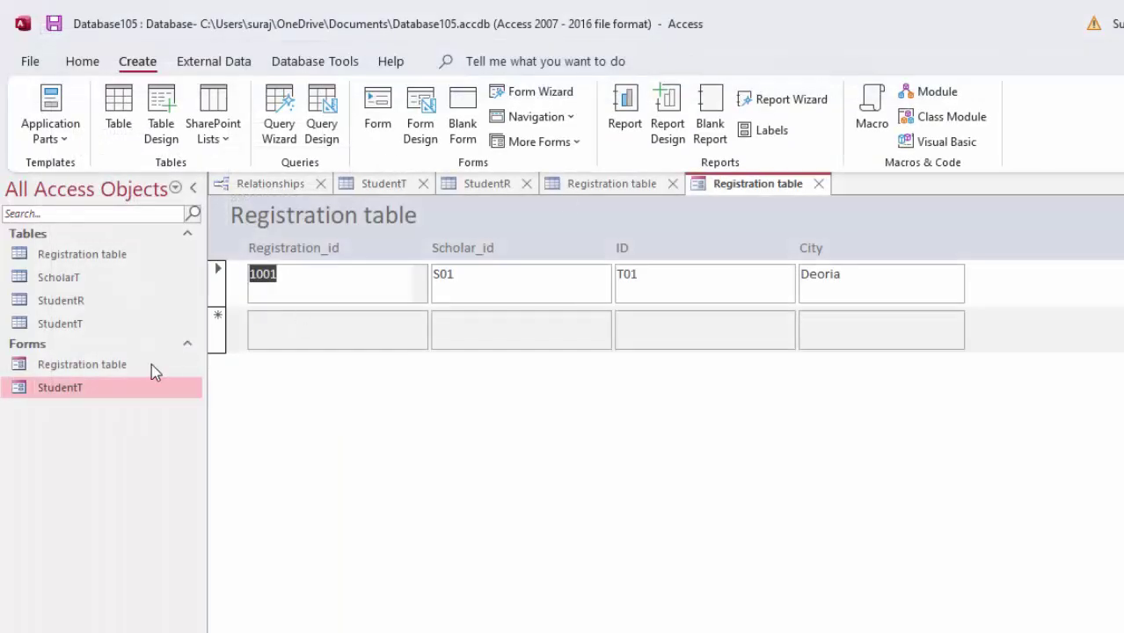
# Rename the StudentT form to StudentF in the Navigation Pane
pyautogui.rightClick(112, 392)
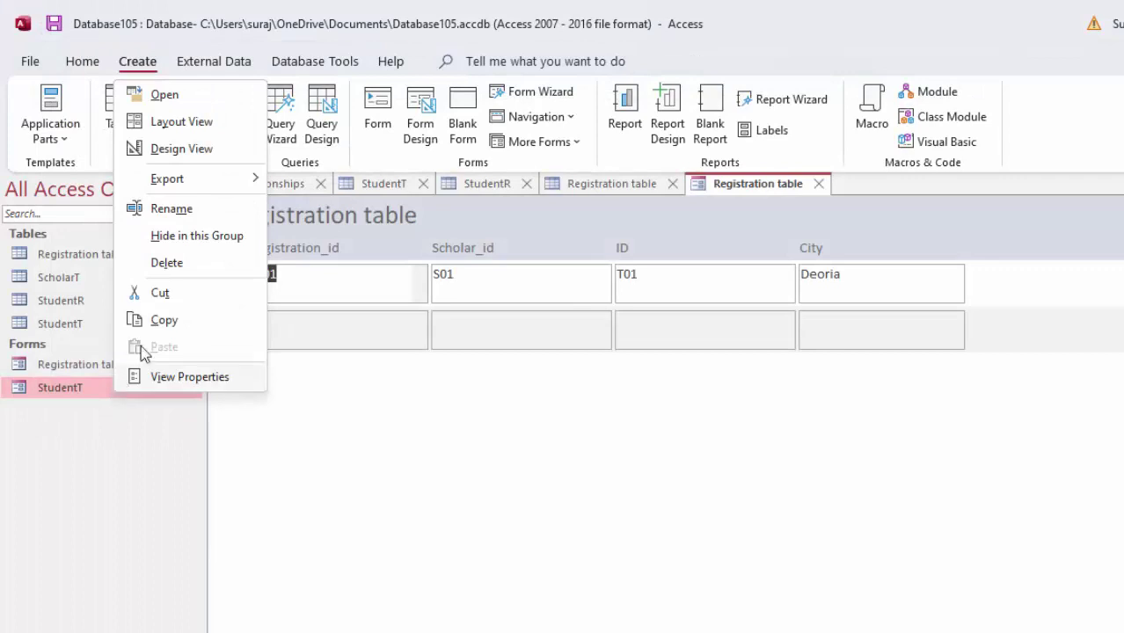
pyautogui.click(185, 211)
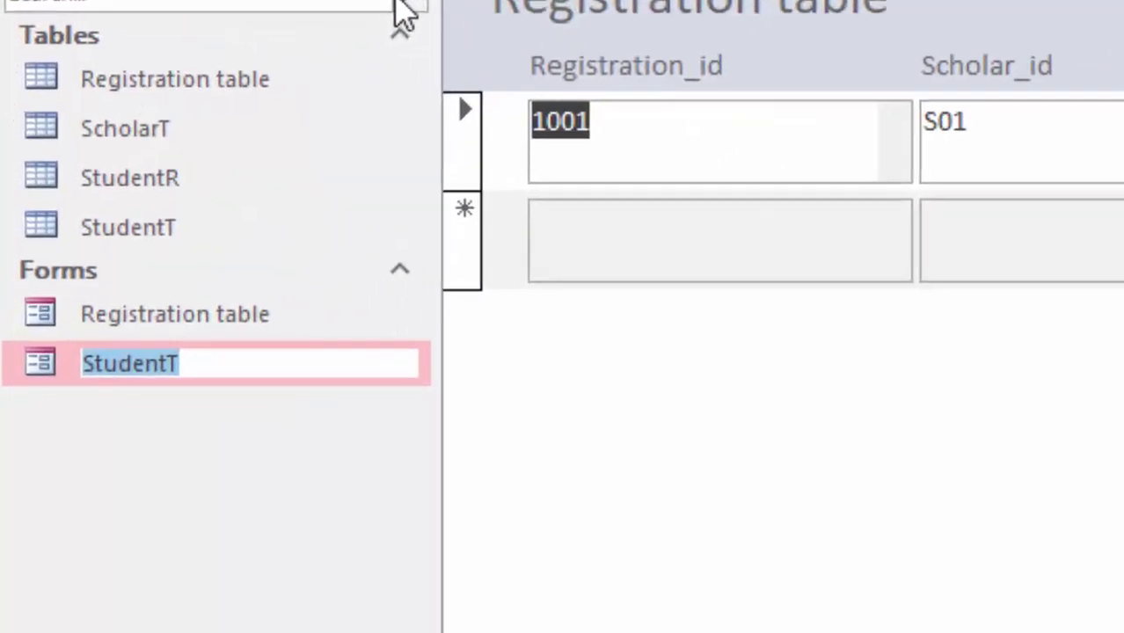
pyautogui.press('BackSpace')
pyautogui.write('St')
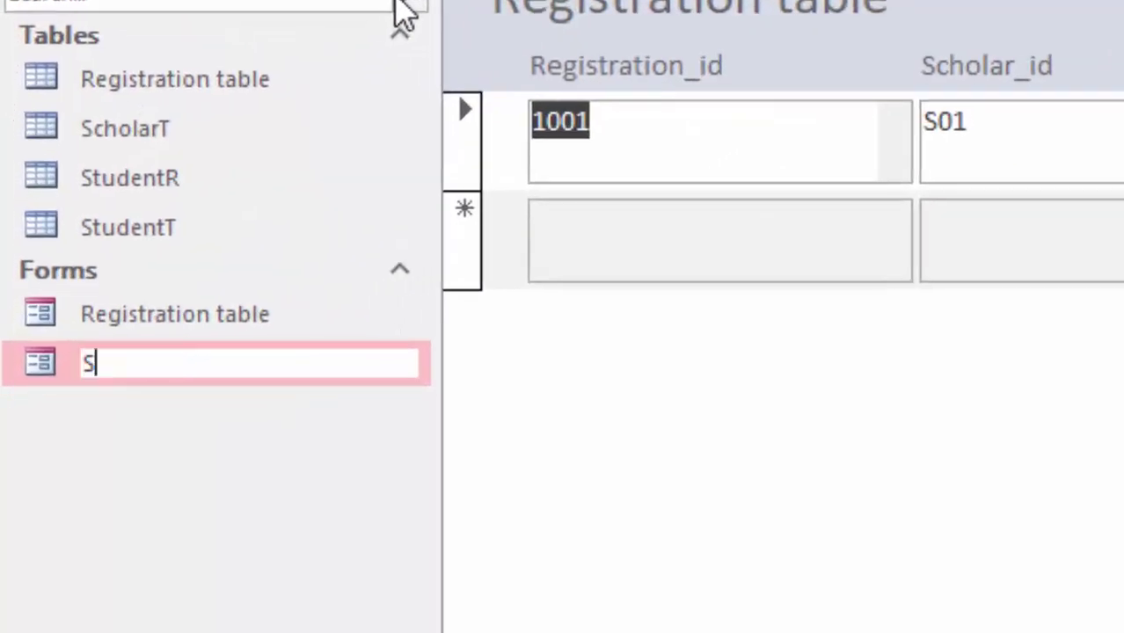
pyautogui.write('udentF')
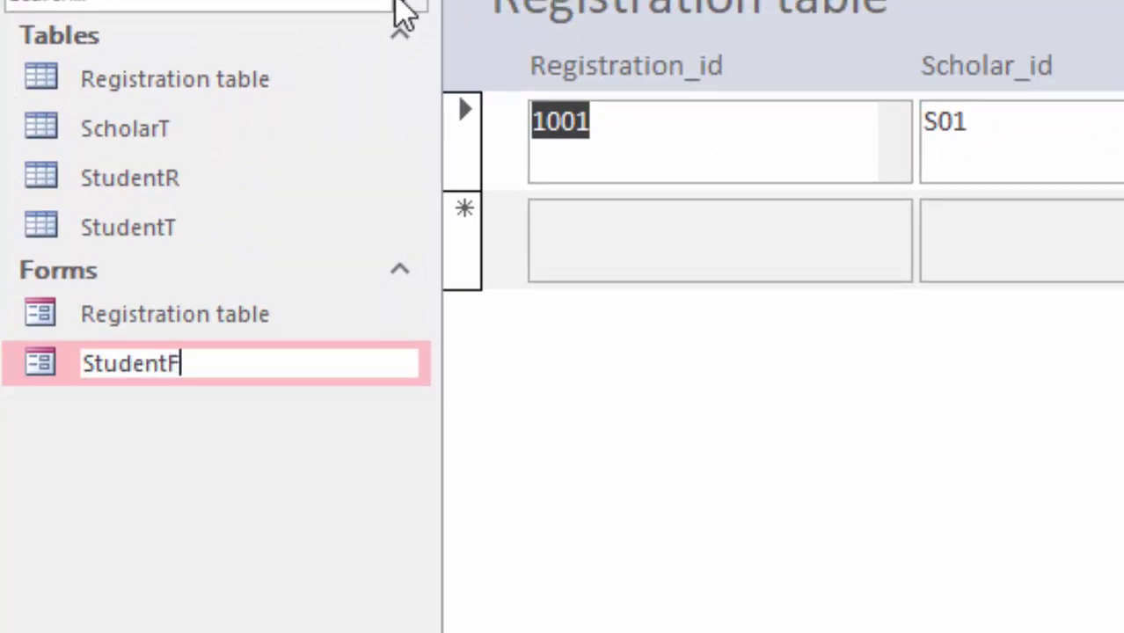
pyautogui.press('Return')
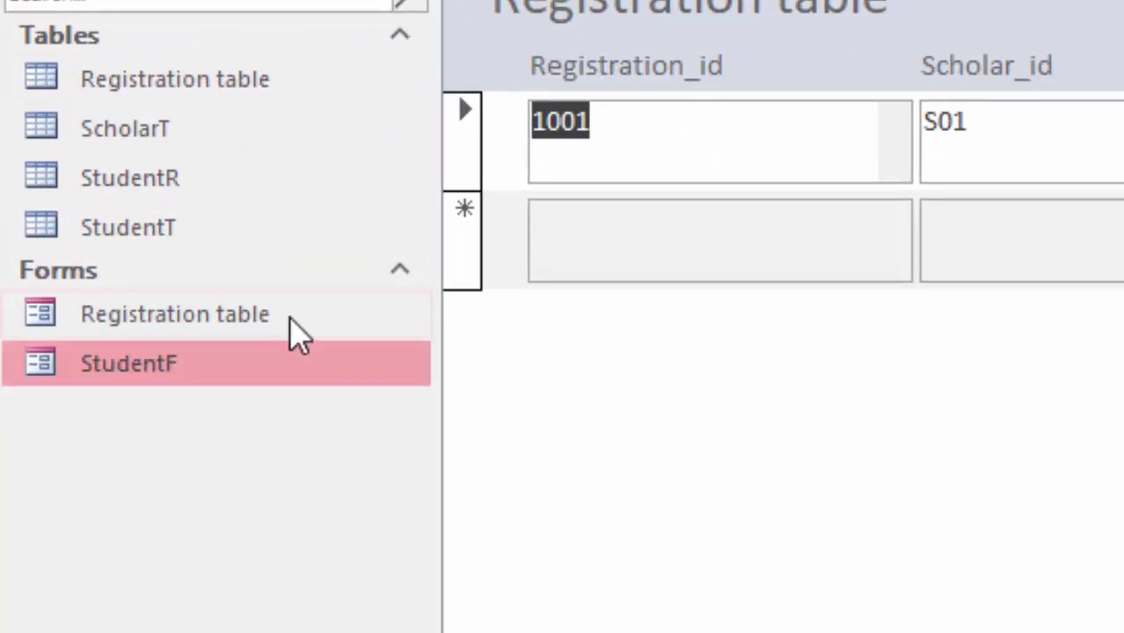
pyautogui.rightClick(189, 374)
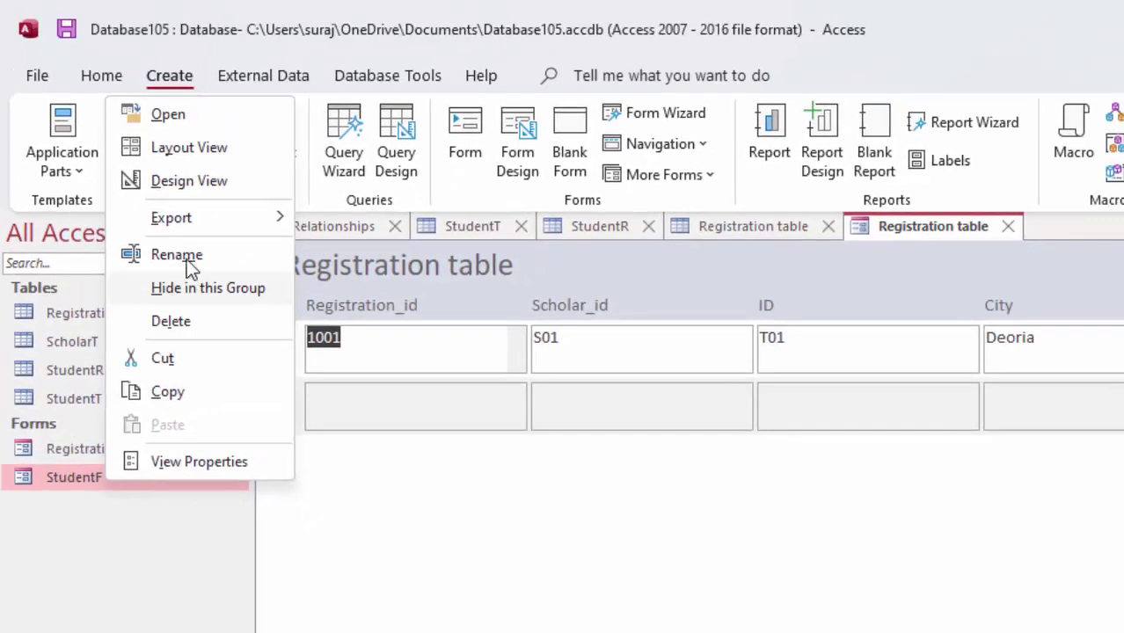
# Open StudentF in Layout View and show the whole form's properties
pyautogui.click(211, 147)
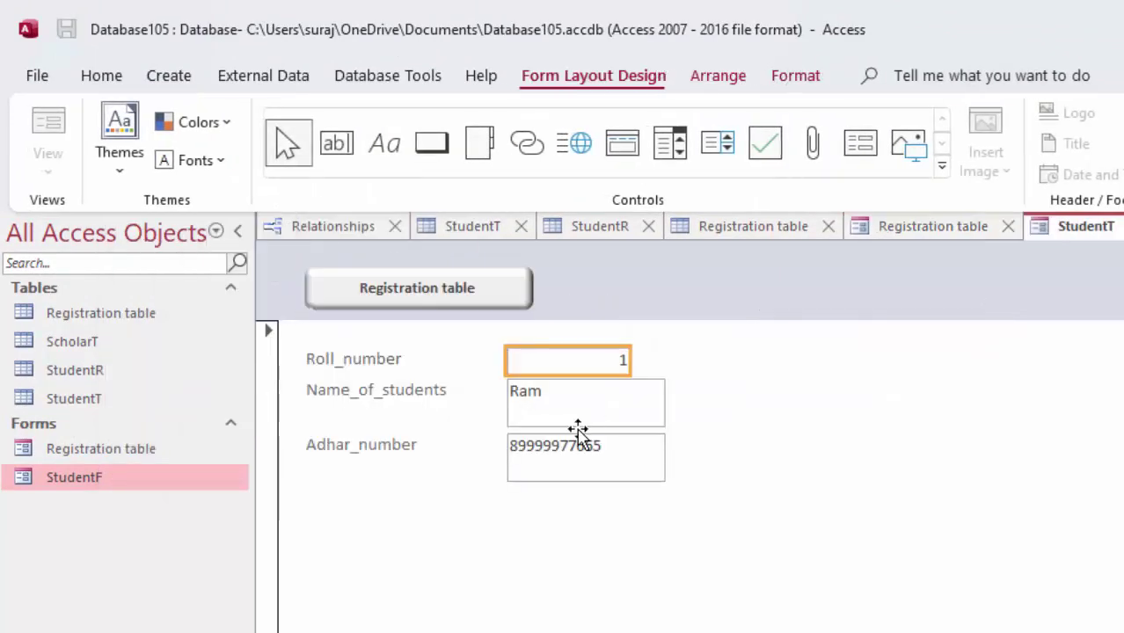
pyautogui.click(520, 302)
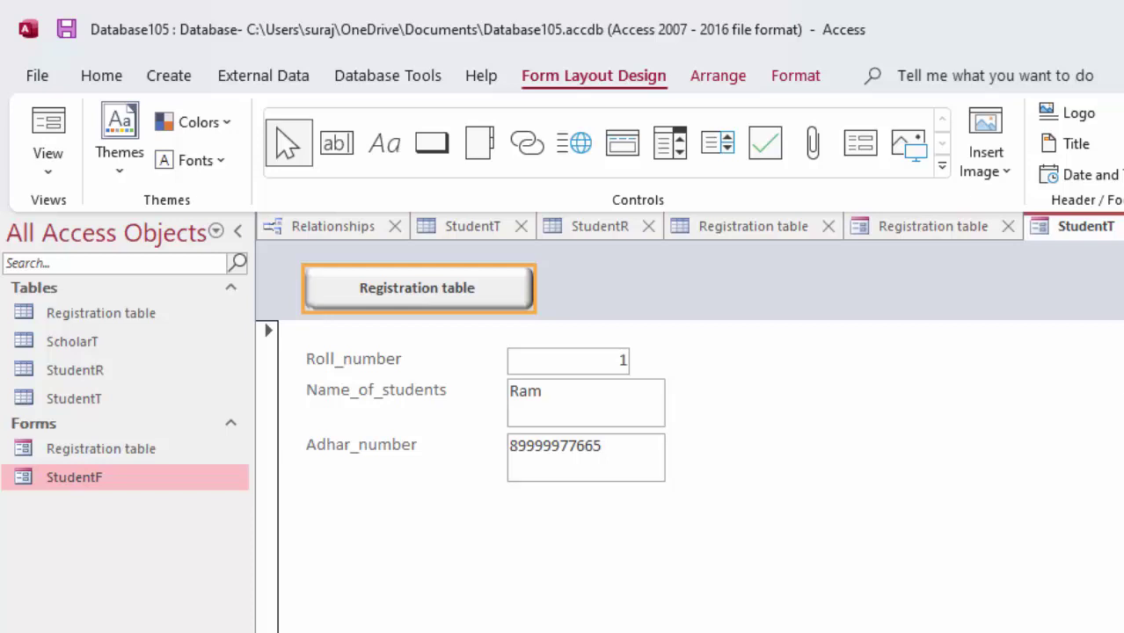
pyautogui.click(763, 158)
pyautogui.click(1054, 348)
pyautogui.click(925, 413)
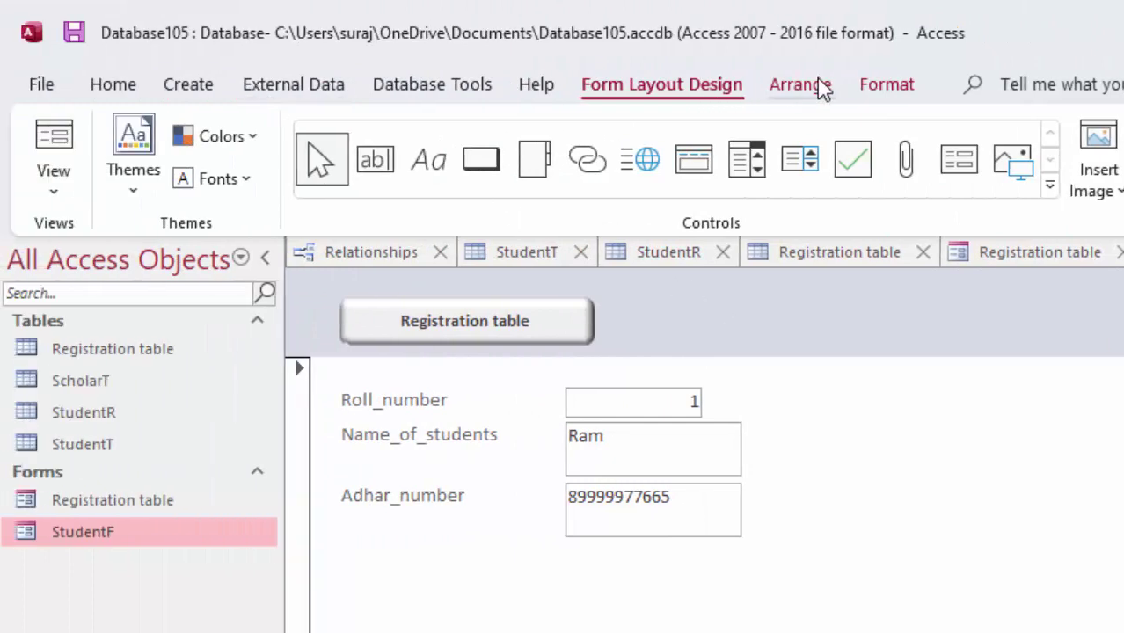
# Insert a combo box at the form's top that finds records by Roll_number
pyautogui.click(748, 159)
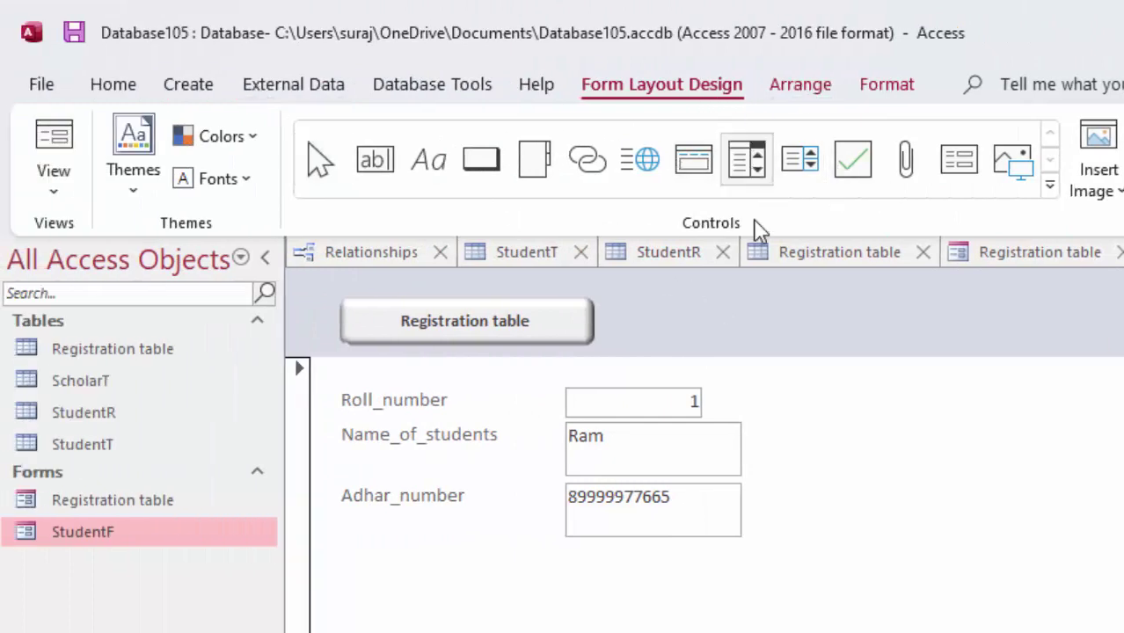
pyautogui.click(946, 324)
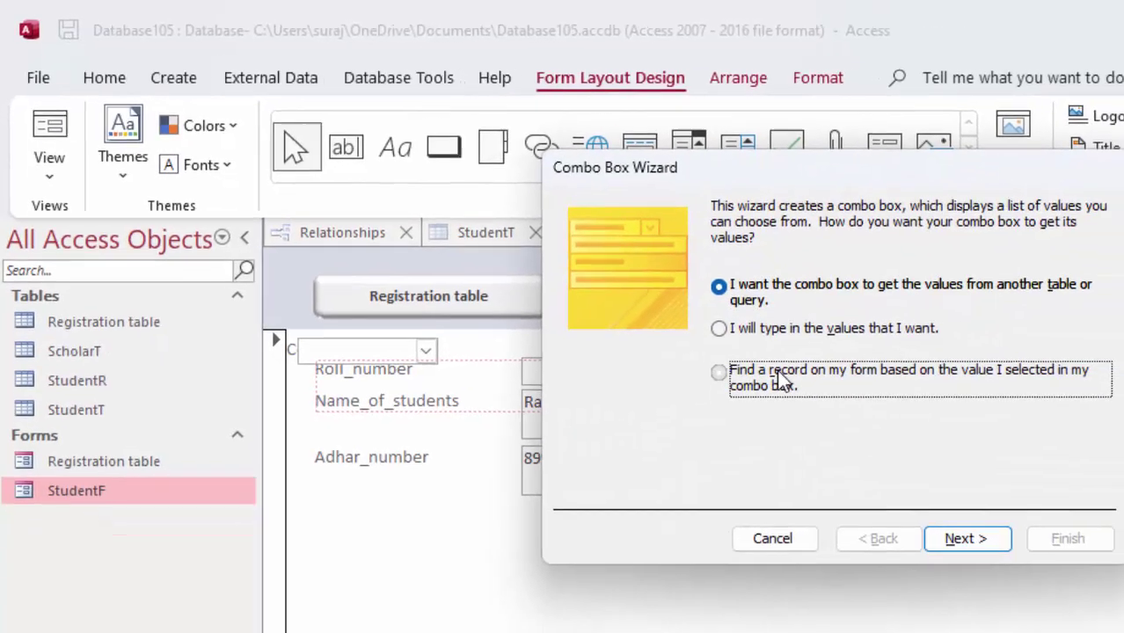
pyautogui.click(846, 408)
pyautogui.click(913, 510)
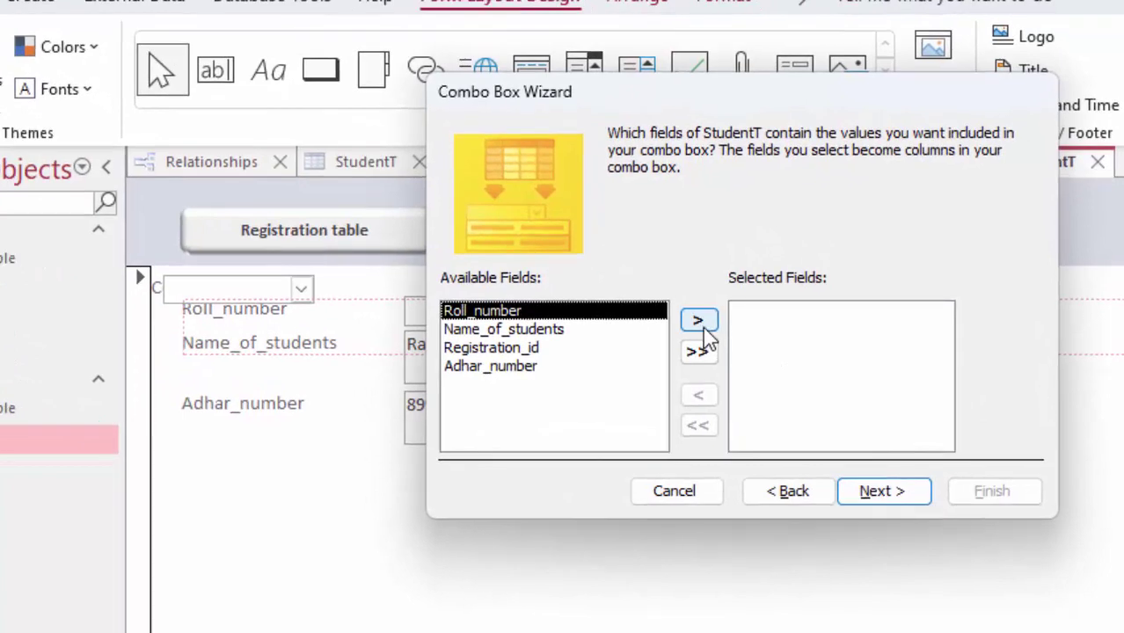
pyautogui.click(701, 323)
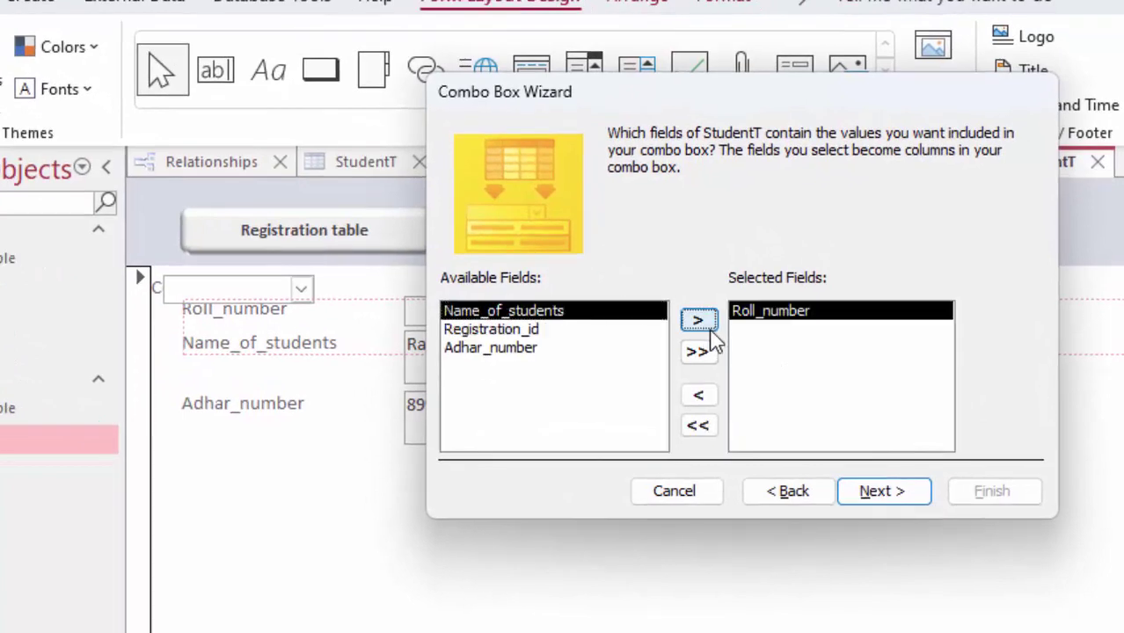
pyautogui.click(878, 495)
pyautogui.click(878, 493)
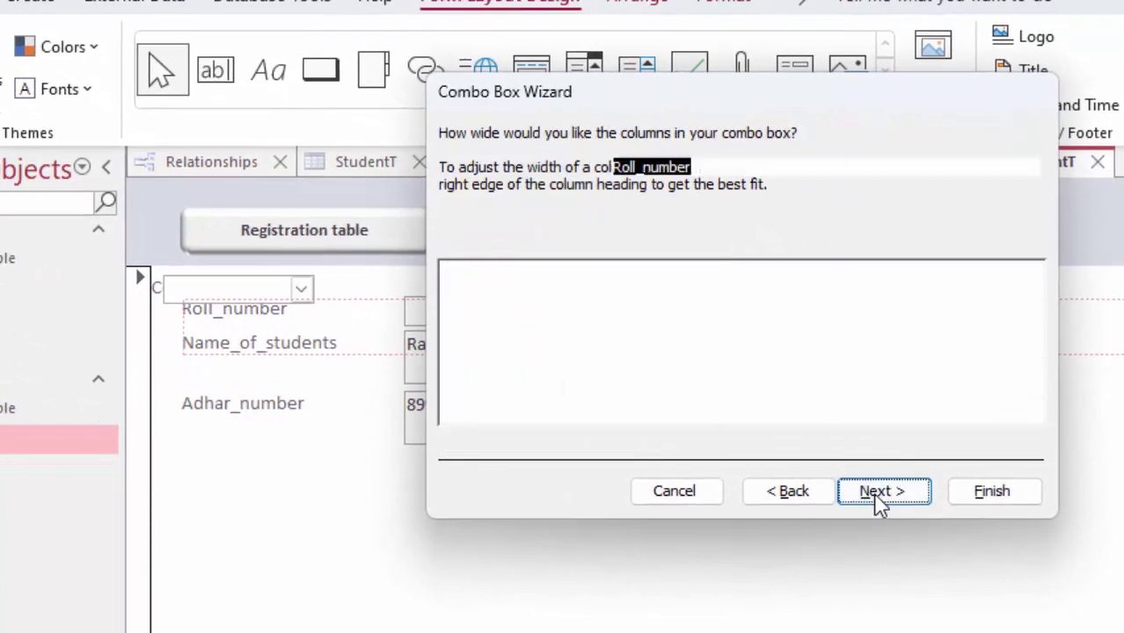
pyautogui.click(1022, 491)
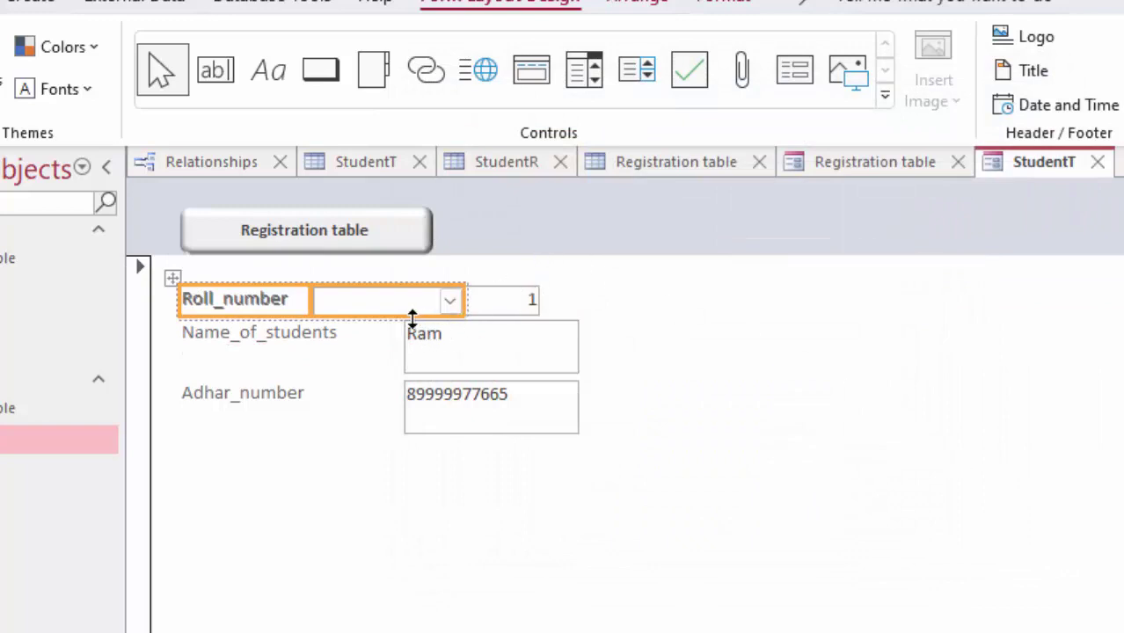
# Move the Roll_number combo box and label to the top right and widen the label
pyautogui.moveTo(406, 318)
pyautogui.mouseDown()
pyautogui.moveTo(806, 196)
pyautogui.moveTo(999, 256)
pyautogui.mouseUp()
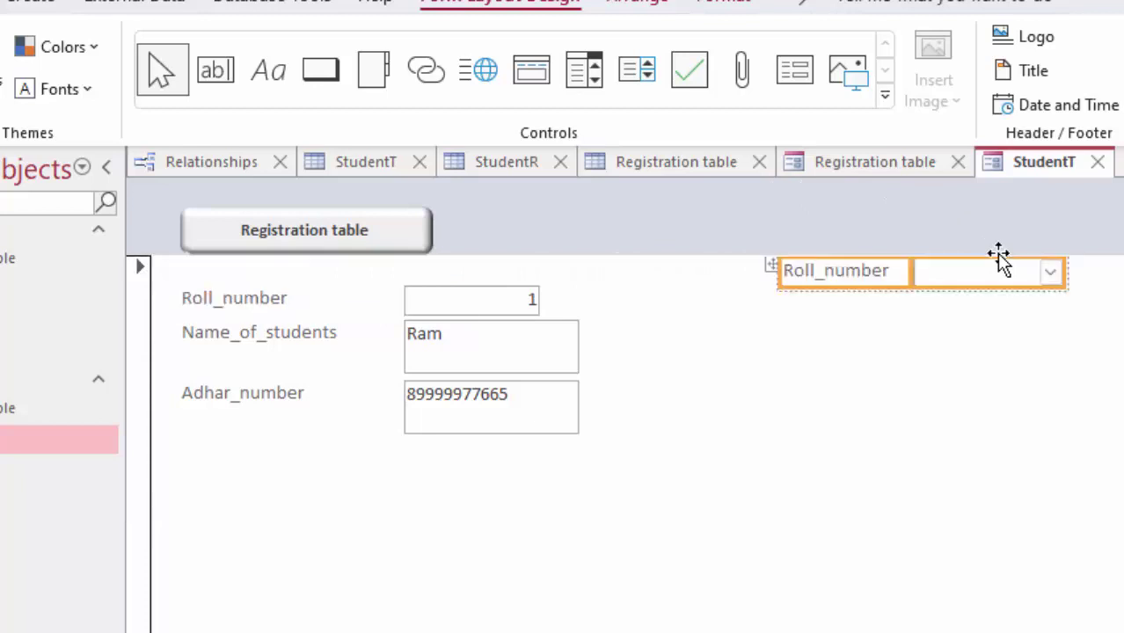
pyautogui.click(1067, 297)
pyautogui.click(792, 277)
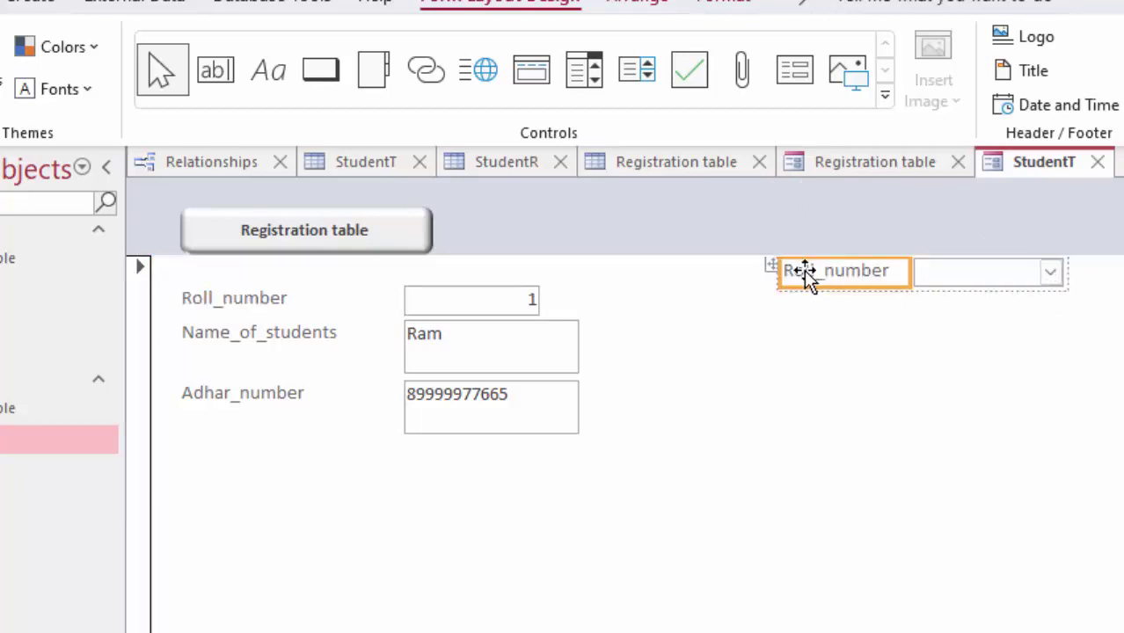
pyautogui.moveTo(781, 288); pyautogui.dragTo(715, 290)
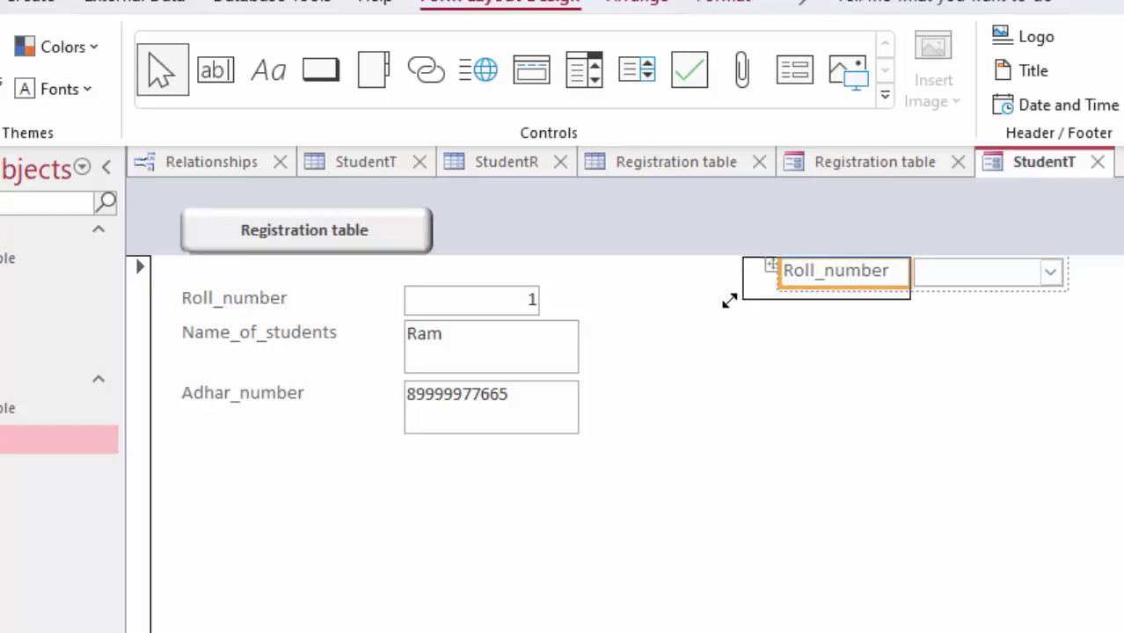
pyautogui.click(839, 327)
pyautogui.click(837, 294)
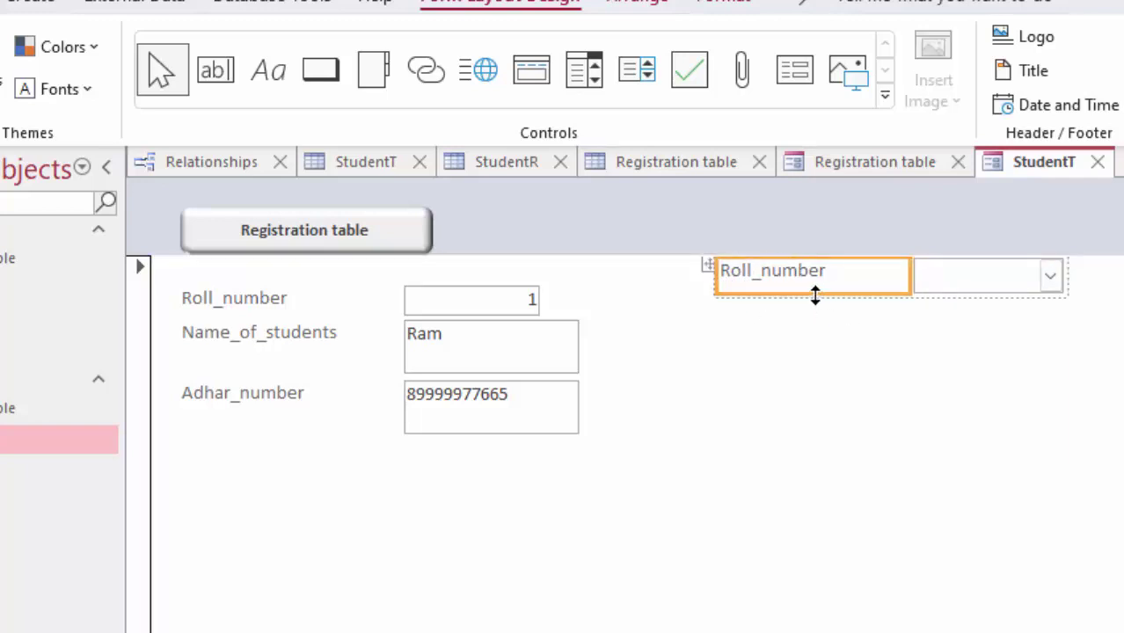
# Give the Roll_number label a black background using Home tab formatting
pyautogui.hotkey('alt', 'h')
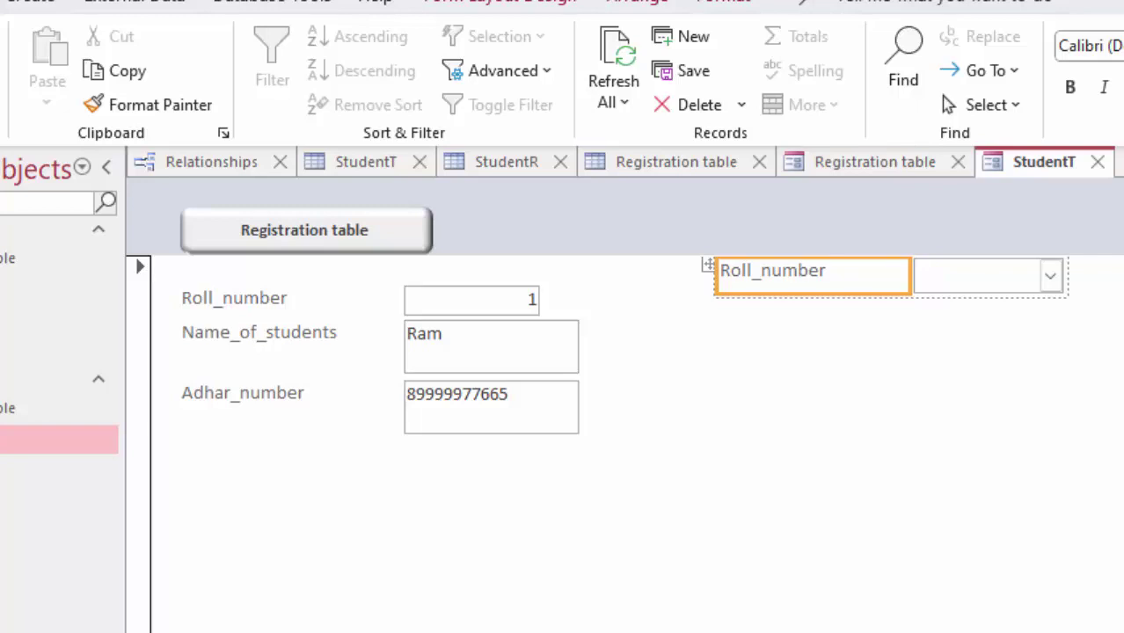
pyautogui.press('F2')
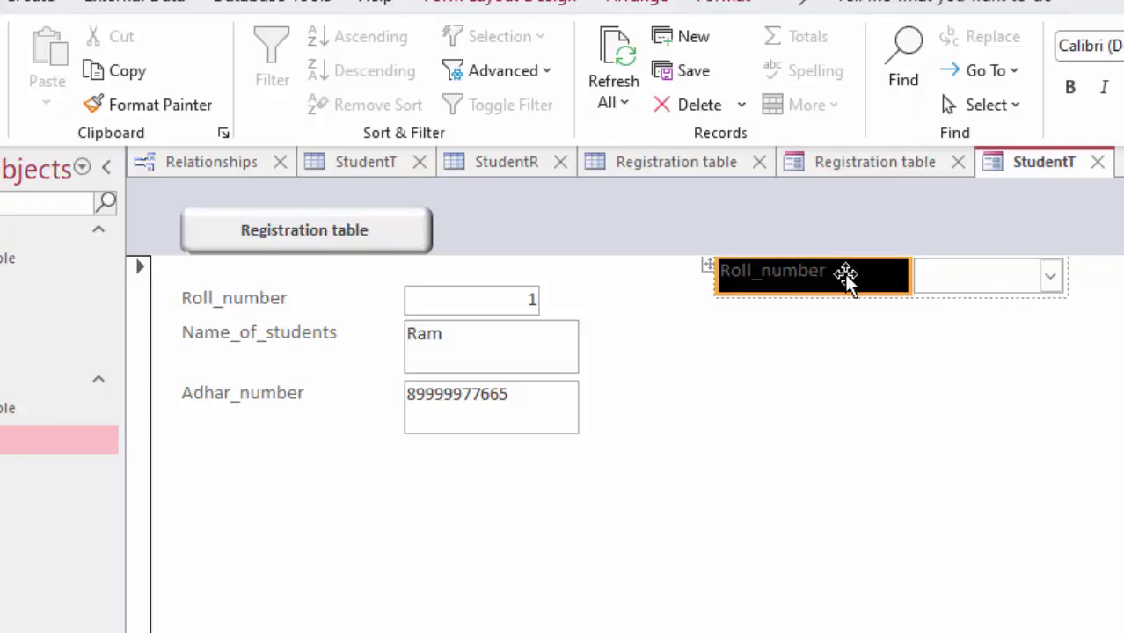
pyautogui.moveTo(827, 273)
pyautogui.mouseDown()
pyautogui.moveTo(762, 273)
pyautogui.moveTo(660, 247)
pyautogui.mouseUp()
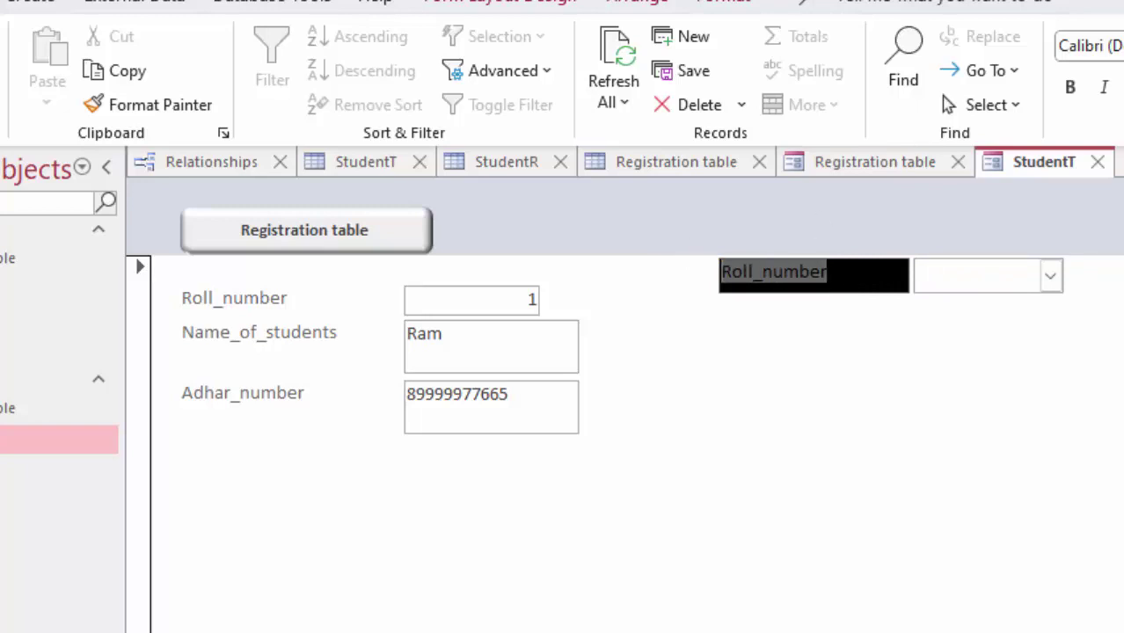
pyautogui.press('Escape')
pyautogui.click(978, 295)
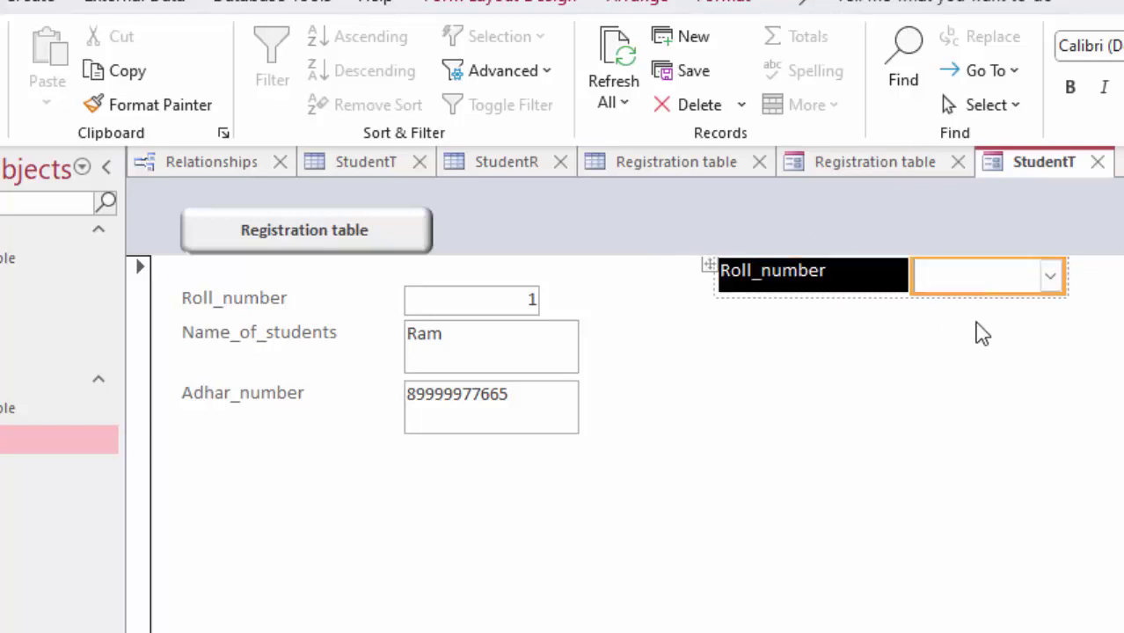
pyautogui.click(978, 337)
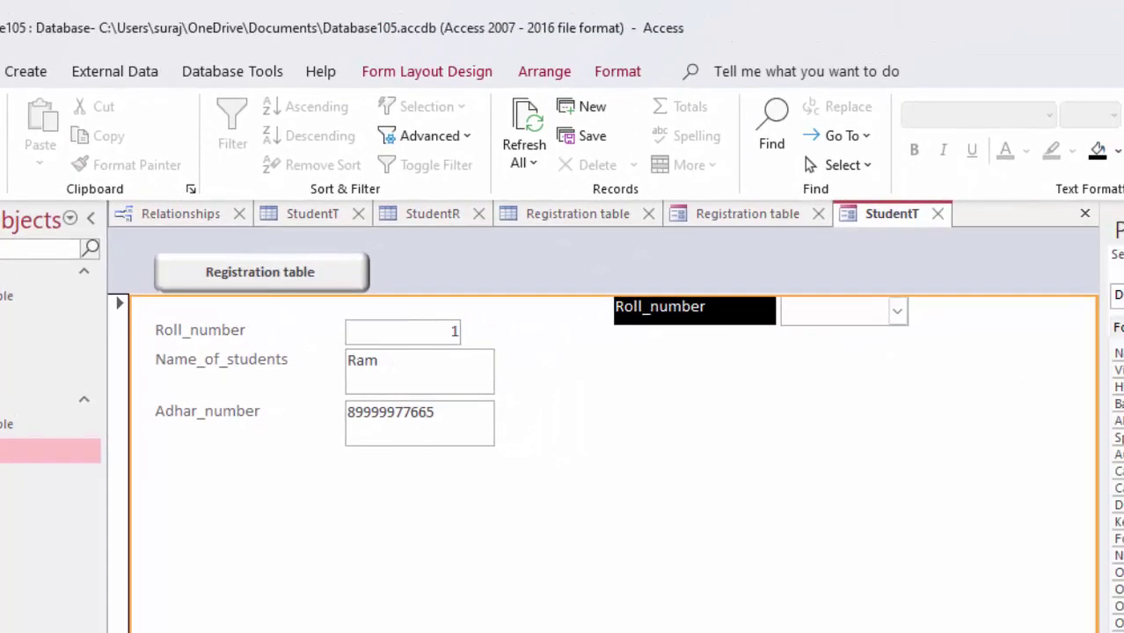
# Run the form, choose roll number 5, and open Heena's registration record
pyautogui.press('F5')
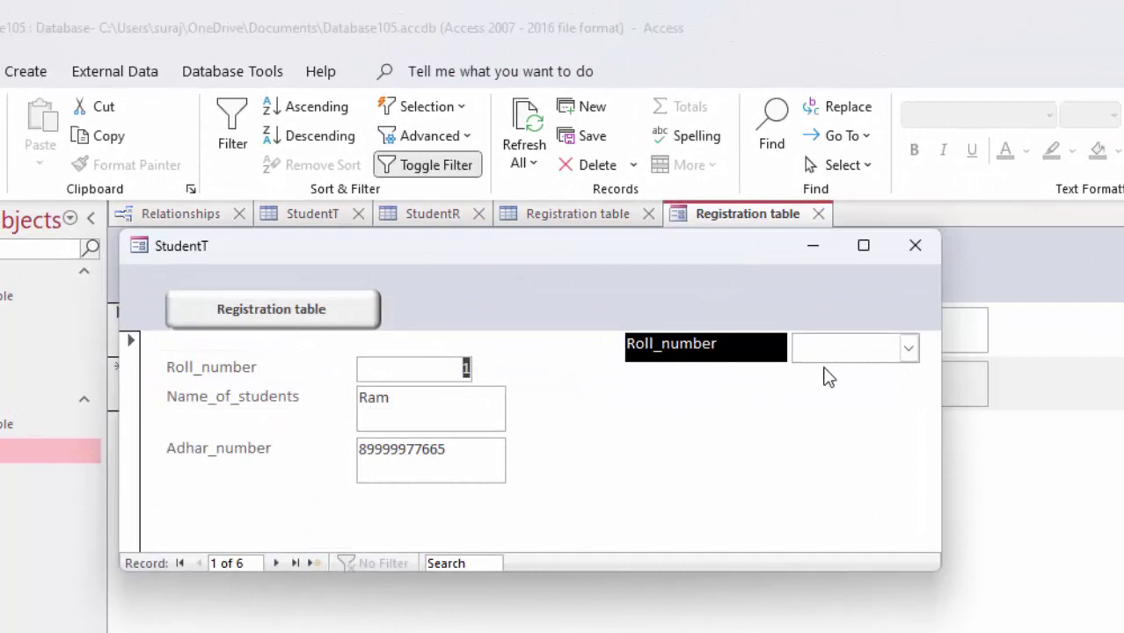
pyautogui.click(909, 348)
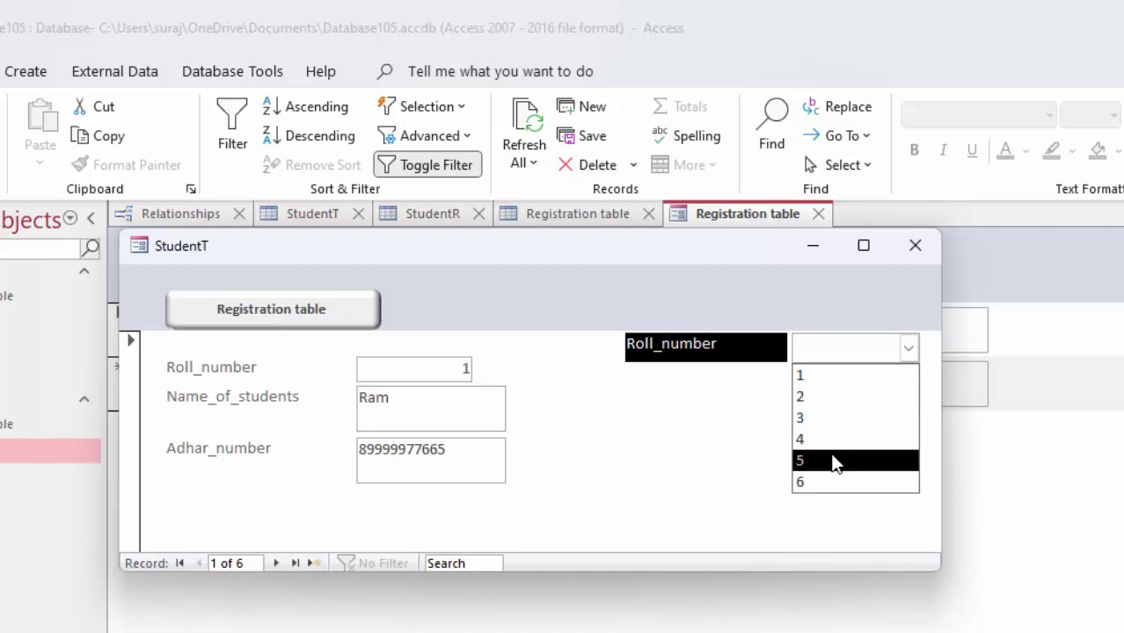
pyautogui.click(836, 461)
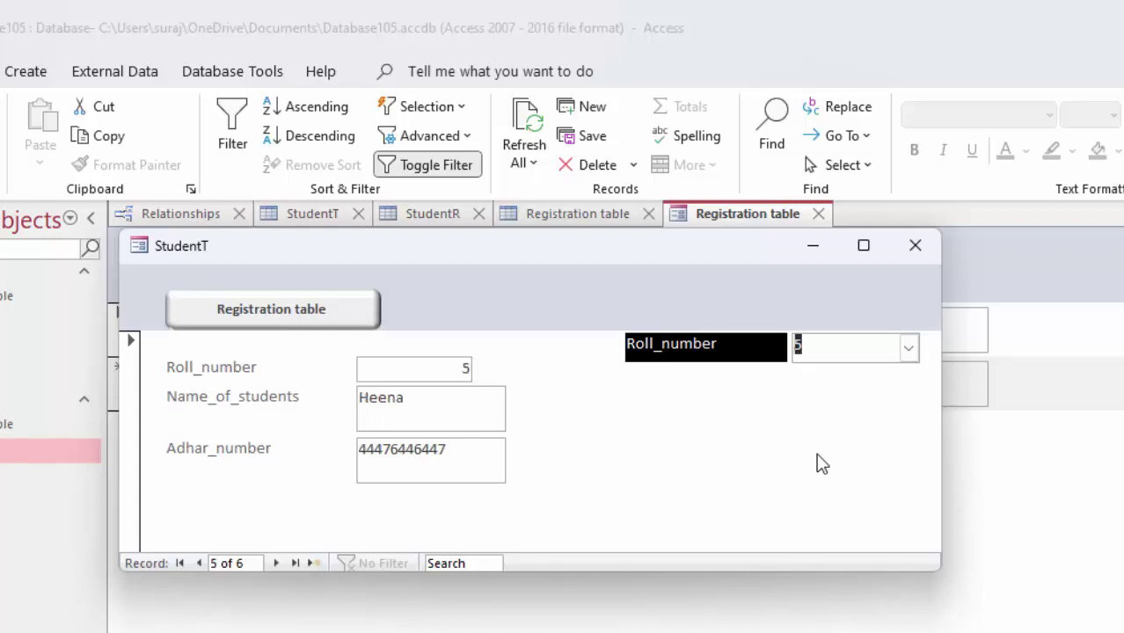
pyautogui.click(311, 301)
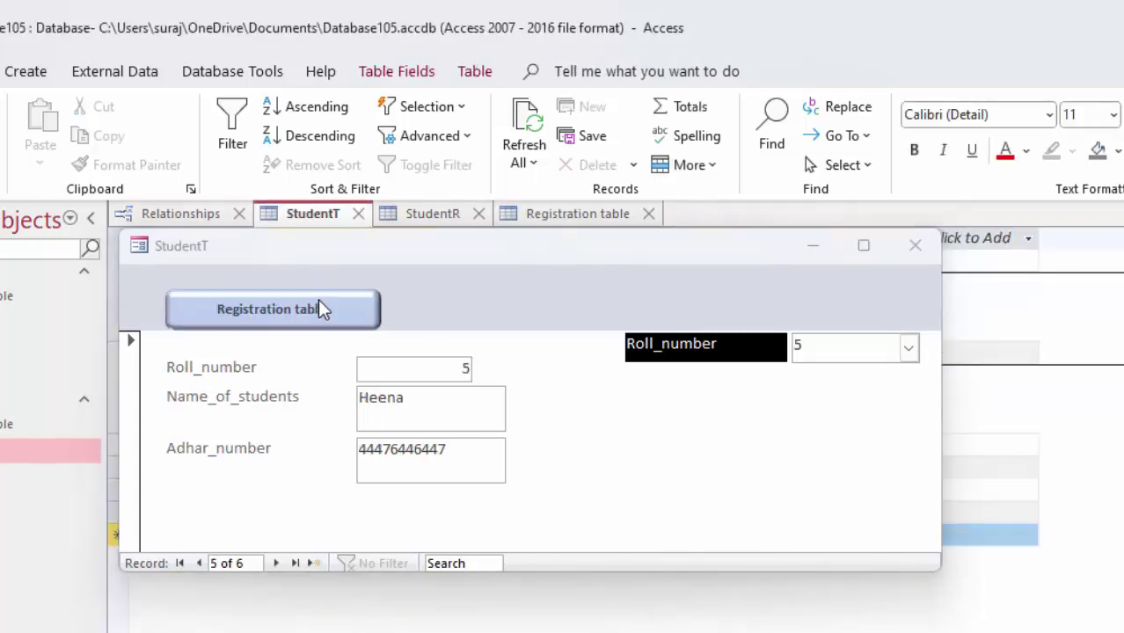
pyautogui.moveTo(388, 248)
pyautogui.mouseDown()
pyautogui.moveTo(449, 369)
pyautogui.moveTo(432, 137)
pyautogui.mouseUp()
pyautogui.click(371, 208)
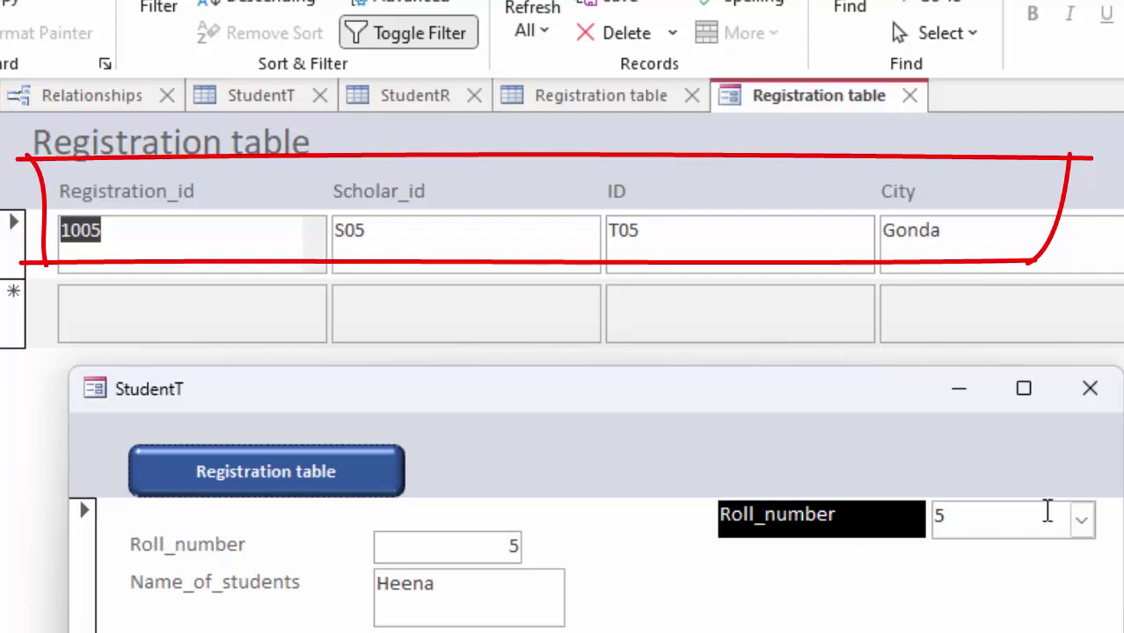
# Choose roll number 3 and show Manoj's registration record 1003 from Deoria
pyautogui.click(1086, 517)
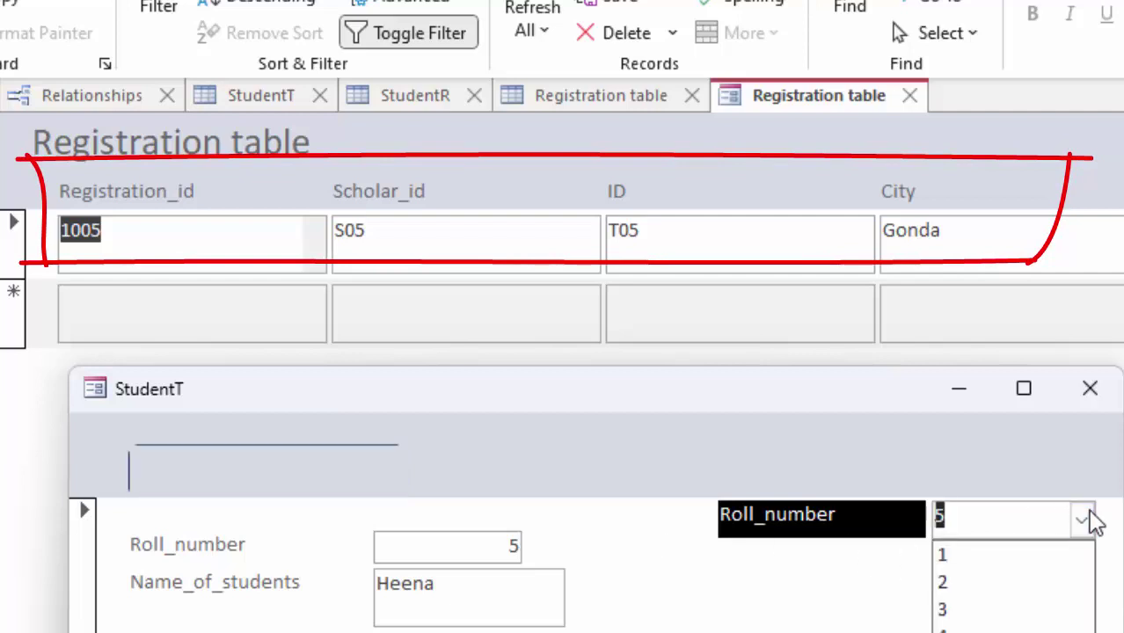
pyautogui.click(973, 612)
pyautogui.click(260, 479)
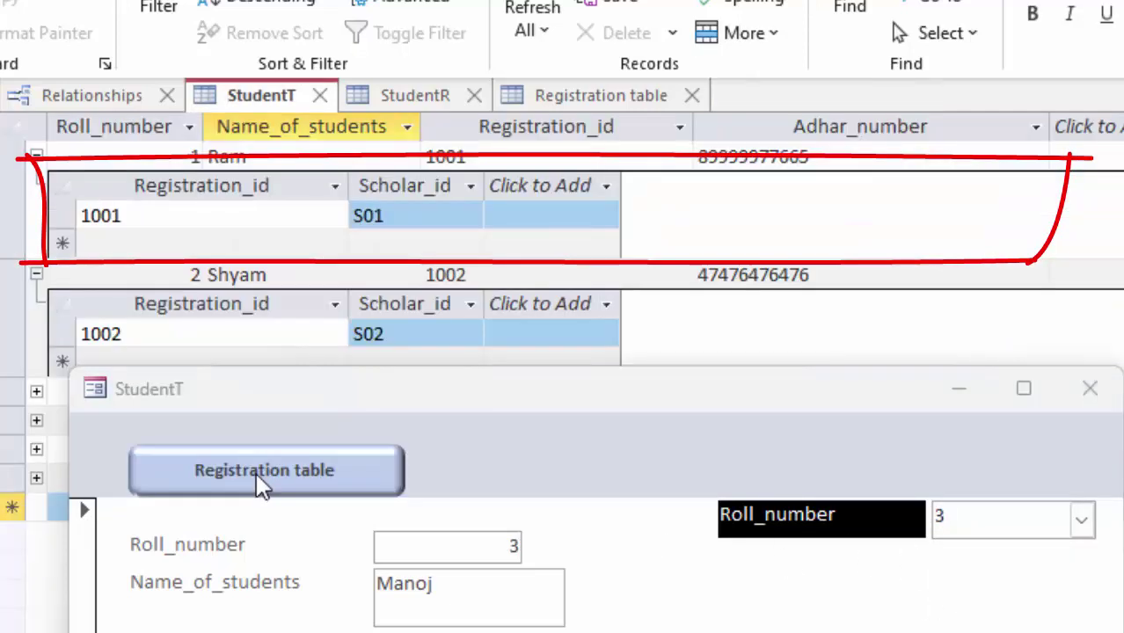
pyautogui.click(260, 479)
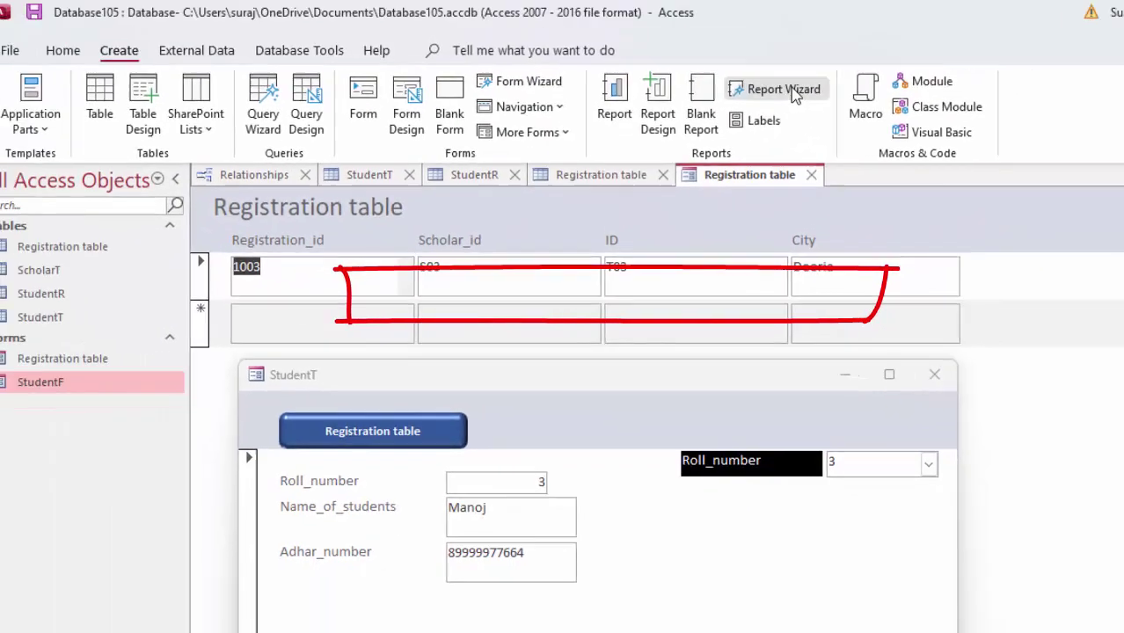
# Cancel the new report, save and close StudentF, and start a new query
pyautogui.click(792, 95)
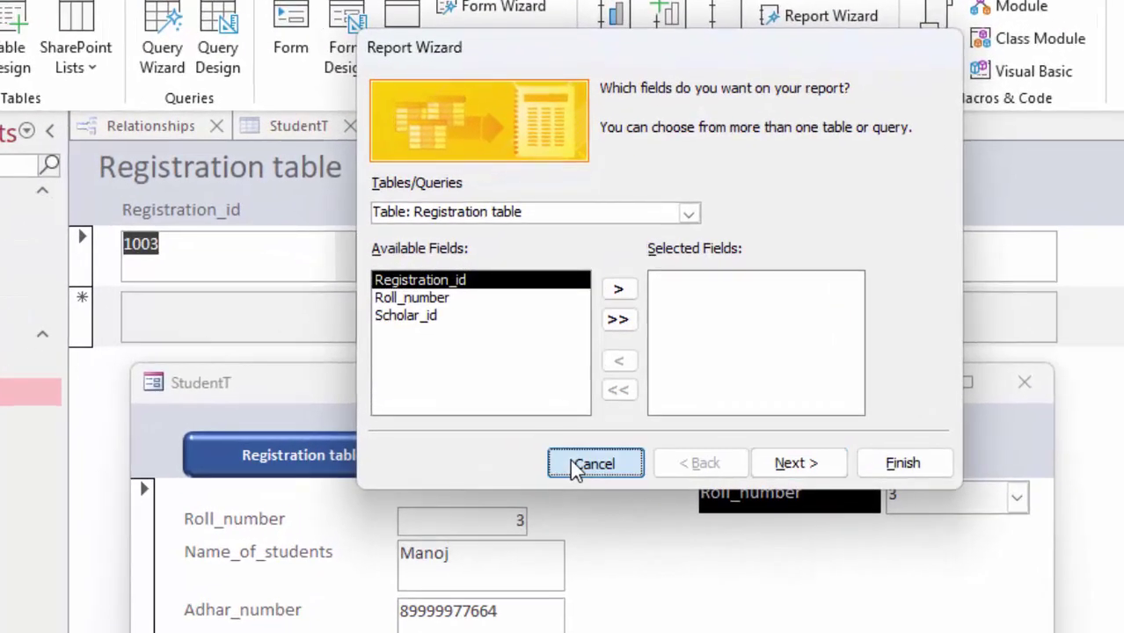
pyautogui.click(577, 463)
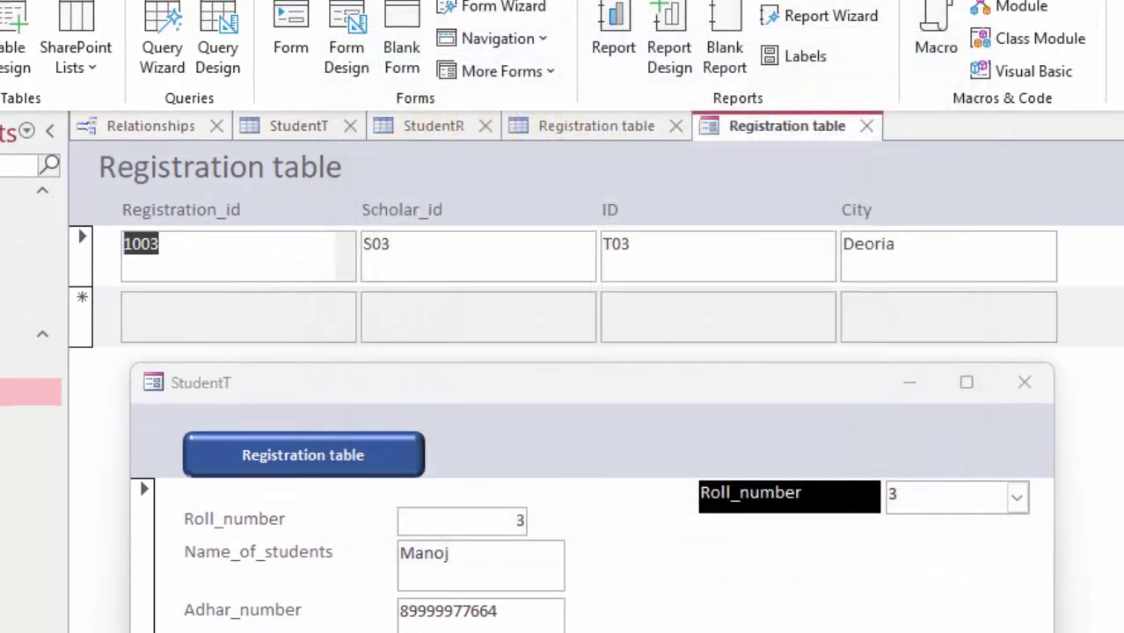
pyautogui.click(1024, 382)
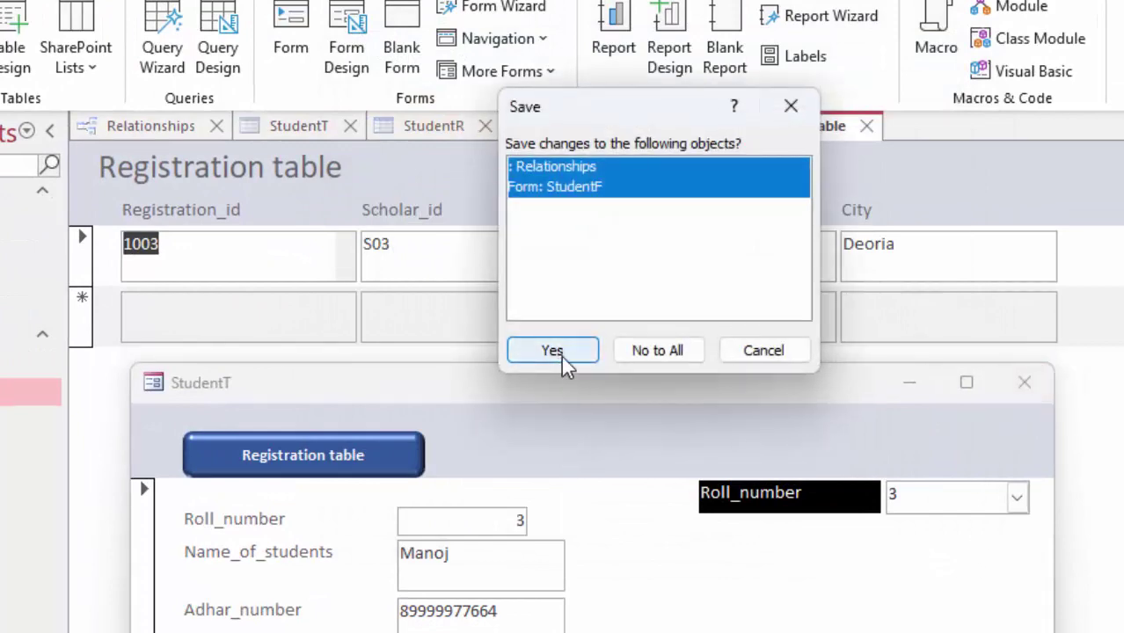
pyautogui.click(562, 357)
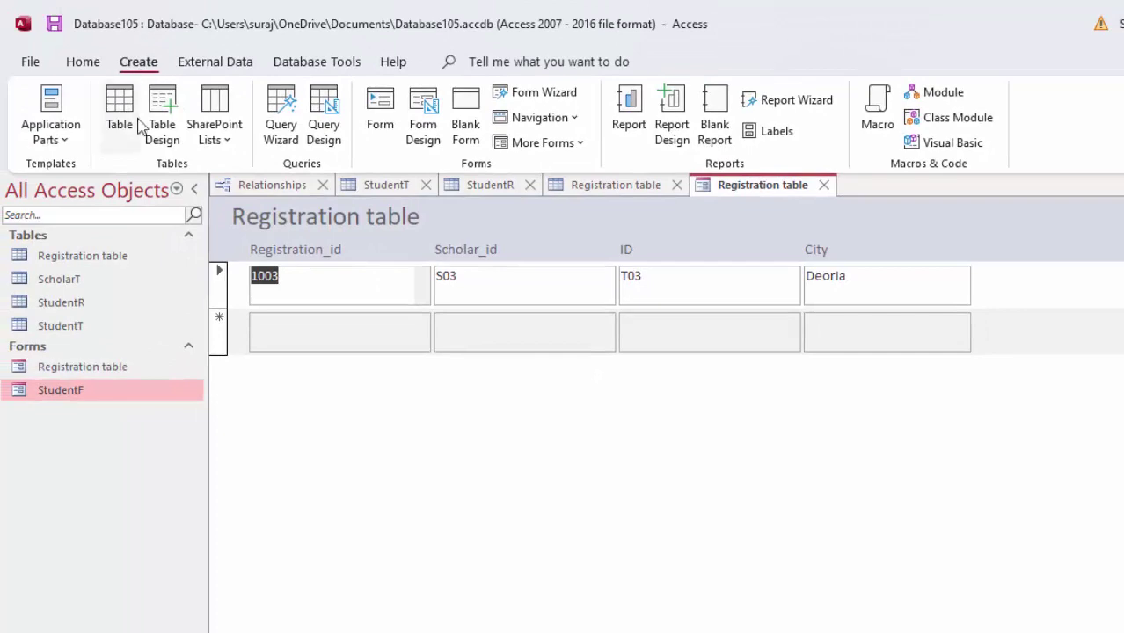
pyautogui.click(293, 101)
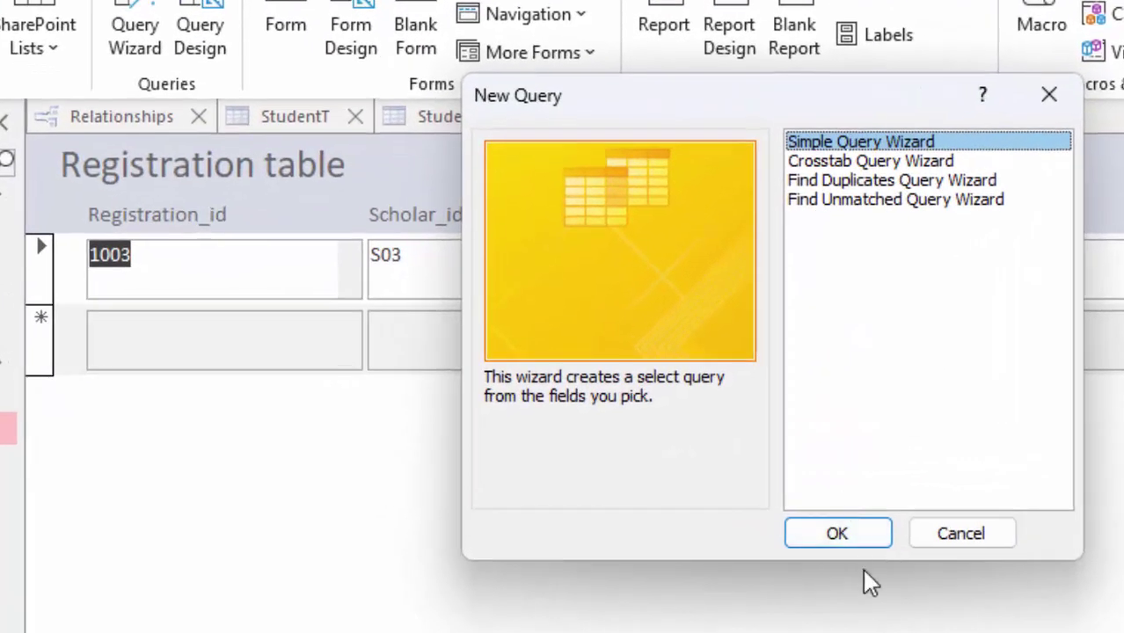
# Start a Simple Query with Registration_id, Scholar_id, and StudentR's ID and City fields
pyautogui.click(862, 539)
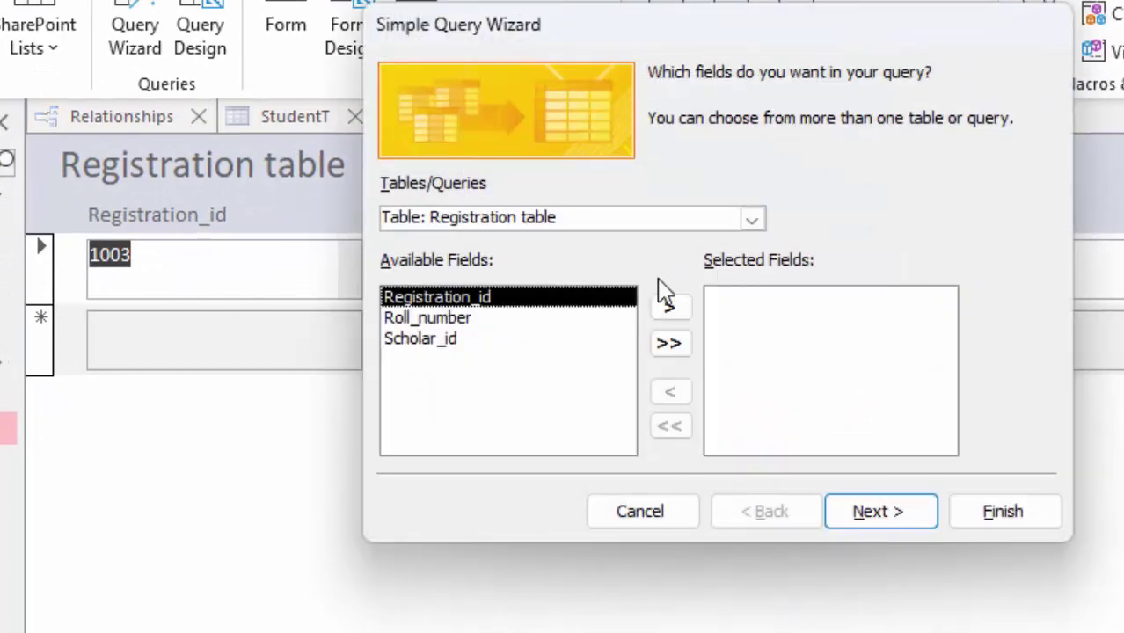
pyautogui.click(754, 219)
pyautogui.click(750, 217)
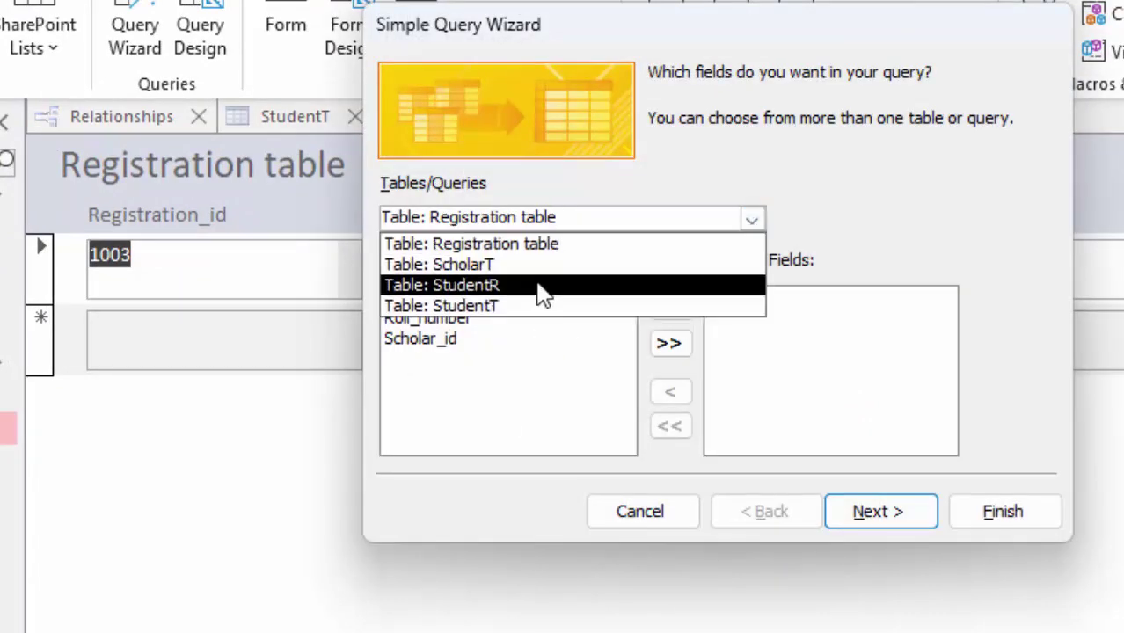
pyautogui.click(520, 251)
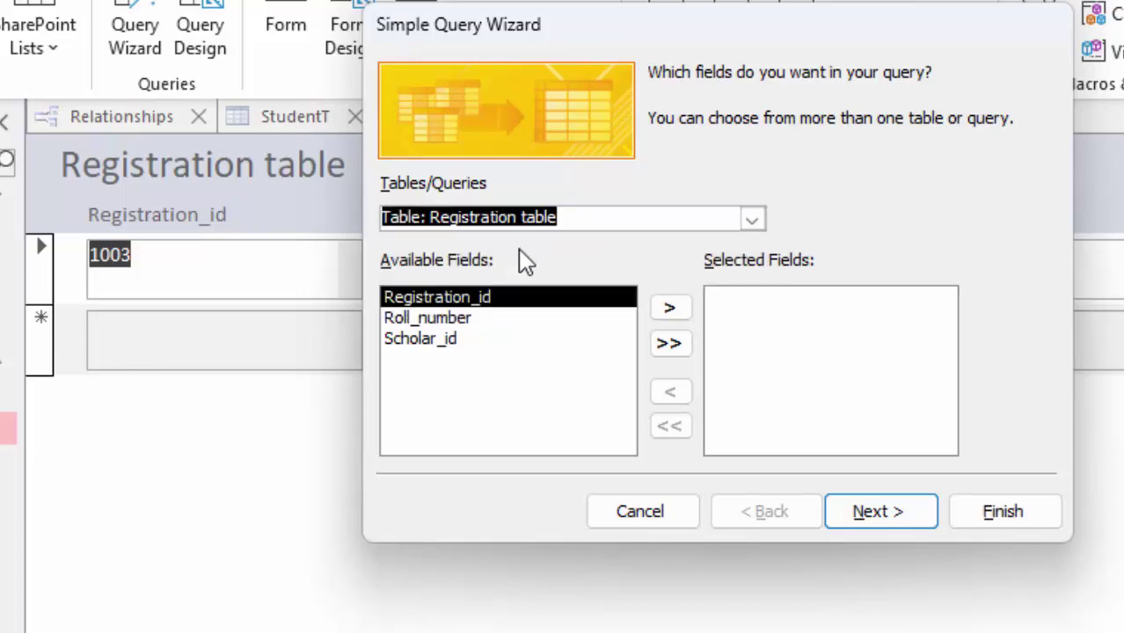
pyautogui.click(669, 310)
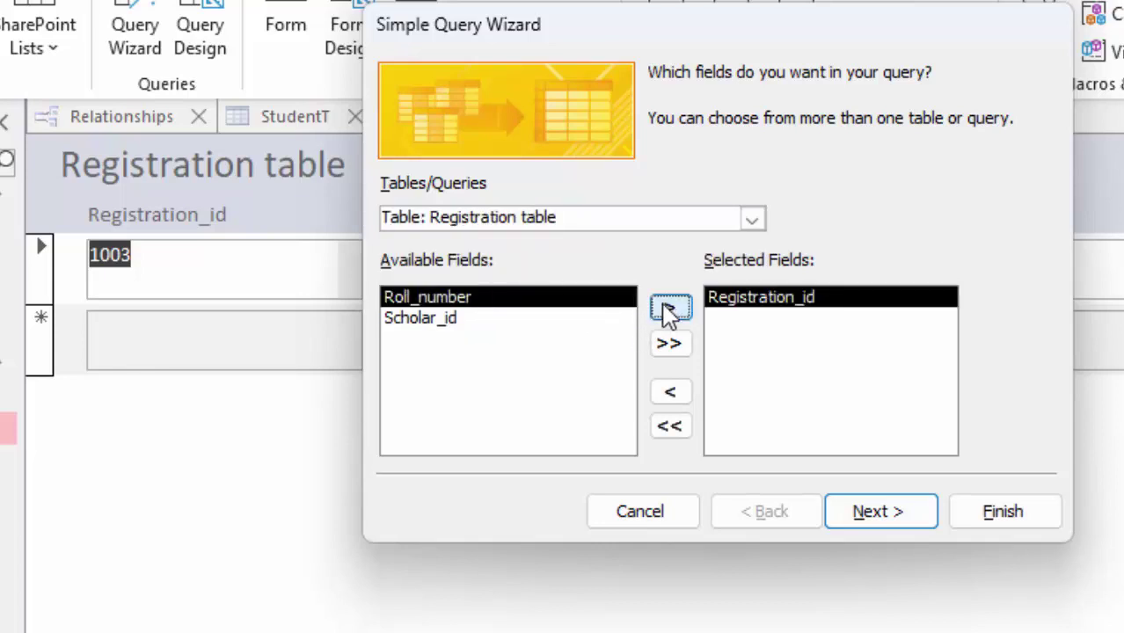
pyautogui.click(757, 223)
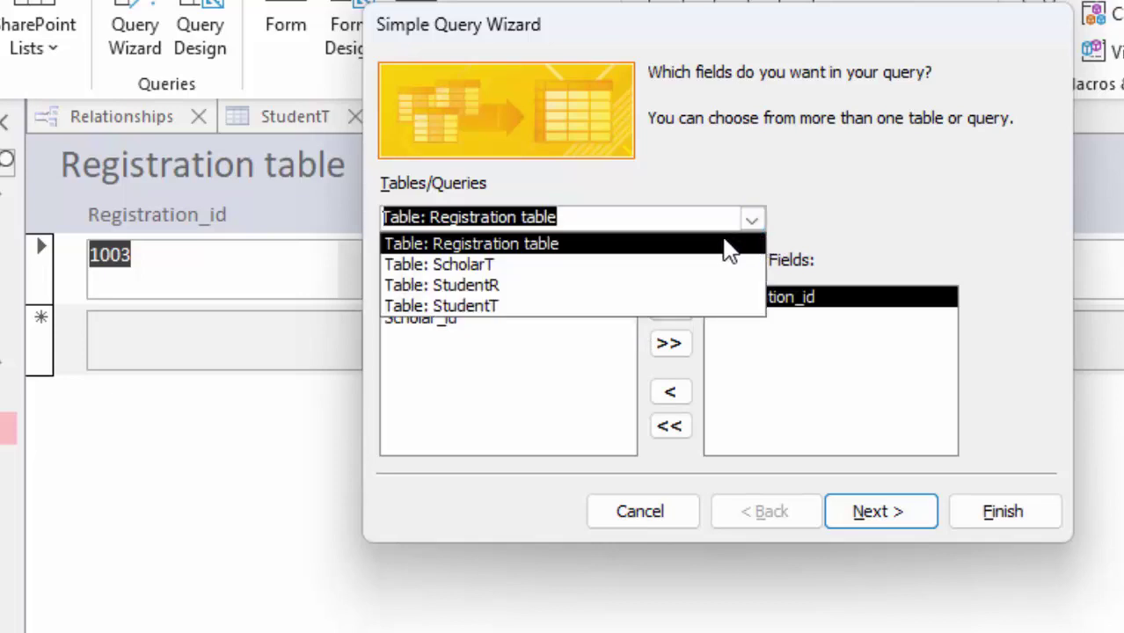
pyautogui.click(673, 263)
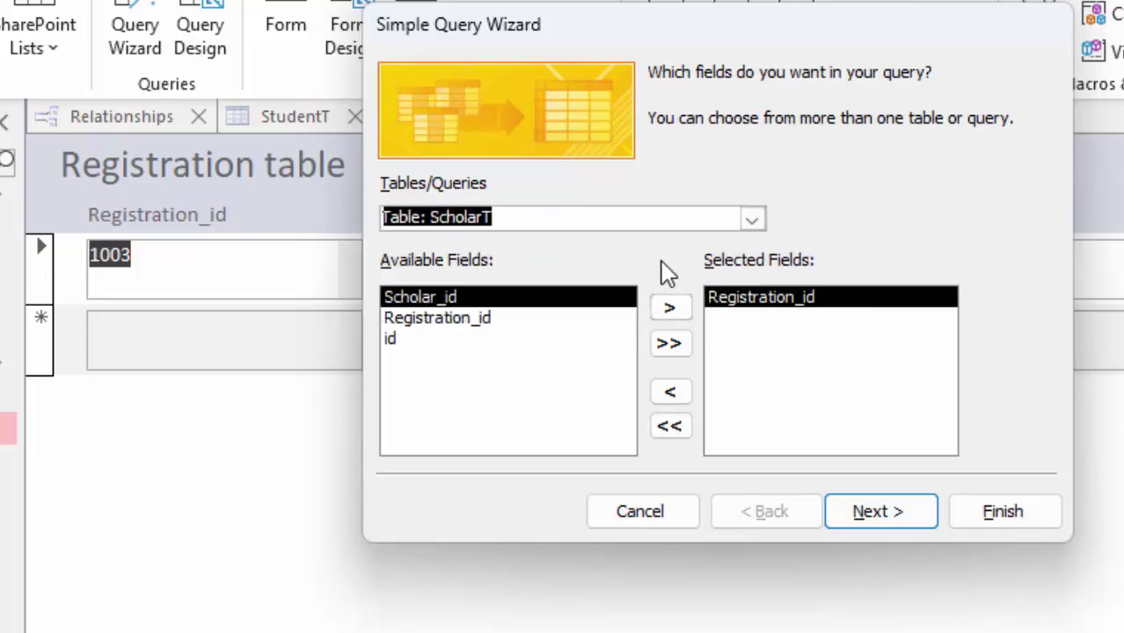
pyautogui.click(670, 308)
pyautogui.click(752, 220)
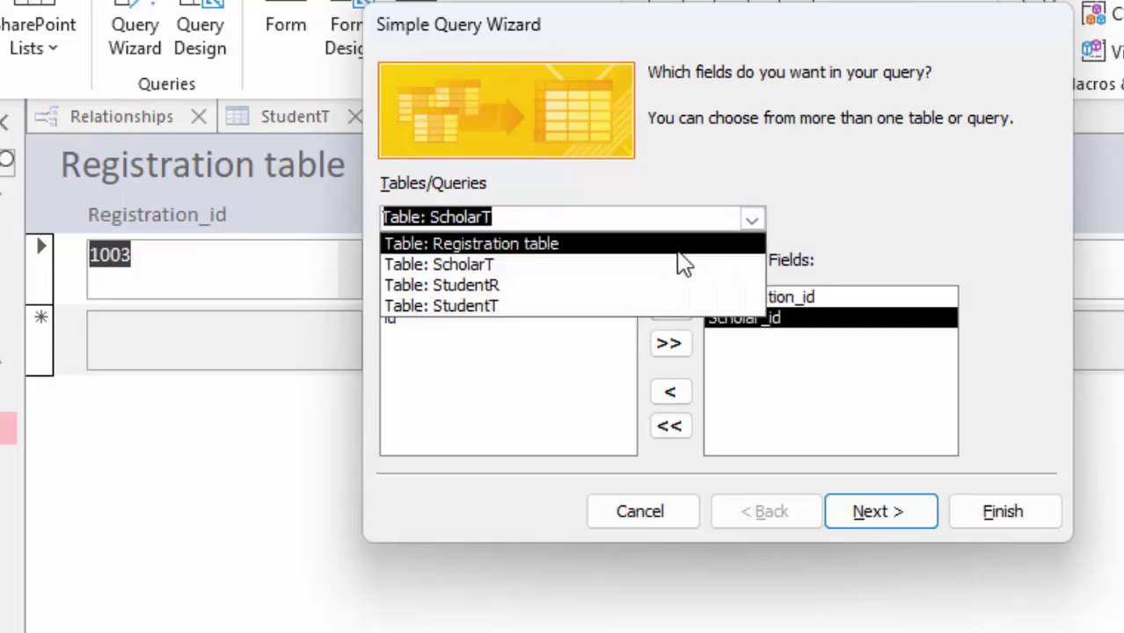
pyautogui.click(627, 285)
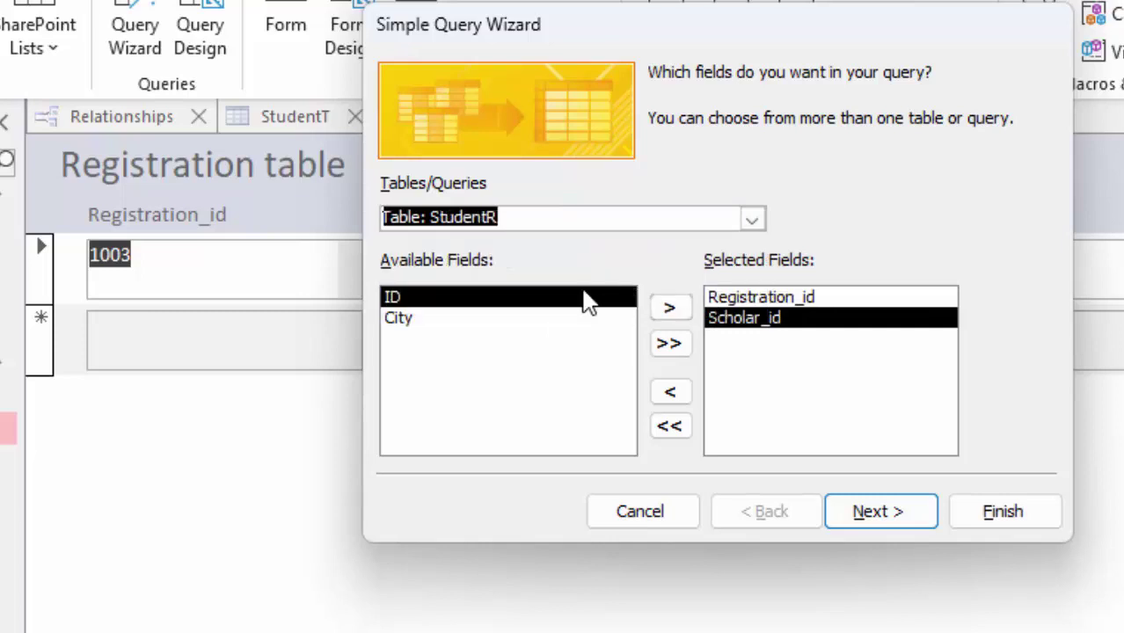
pyautogui.click(679, 309)
pyautogui.click(679, 309)
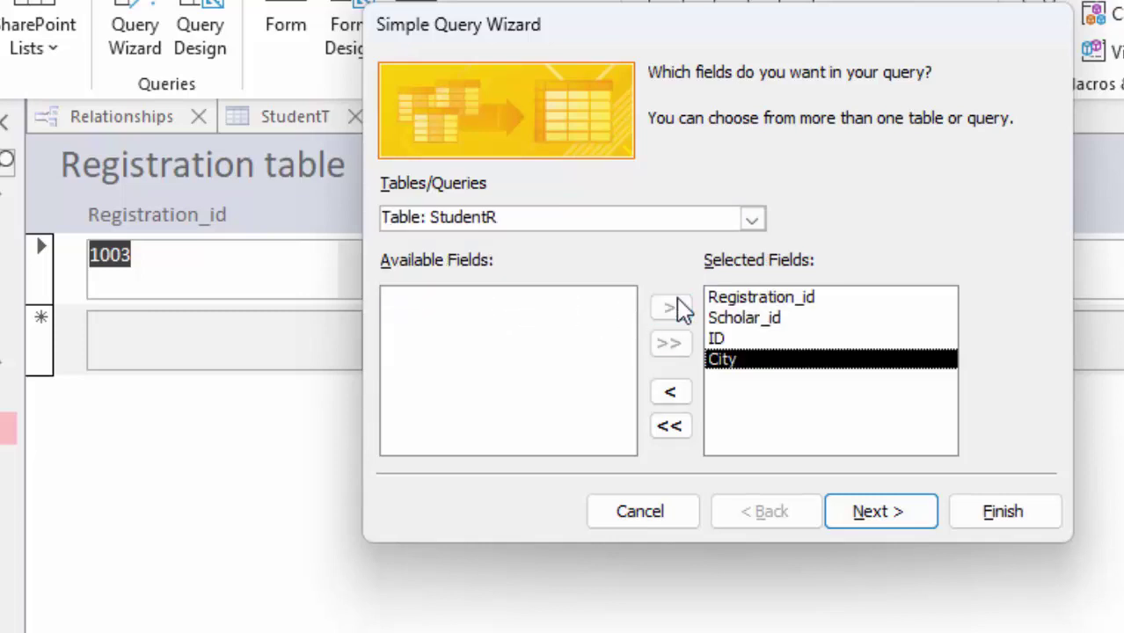
# Add StudentT's Roll_number, Name_of_students and Adhar_number, then finish to modify the design
pyautogui.click(752, 220)
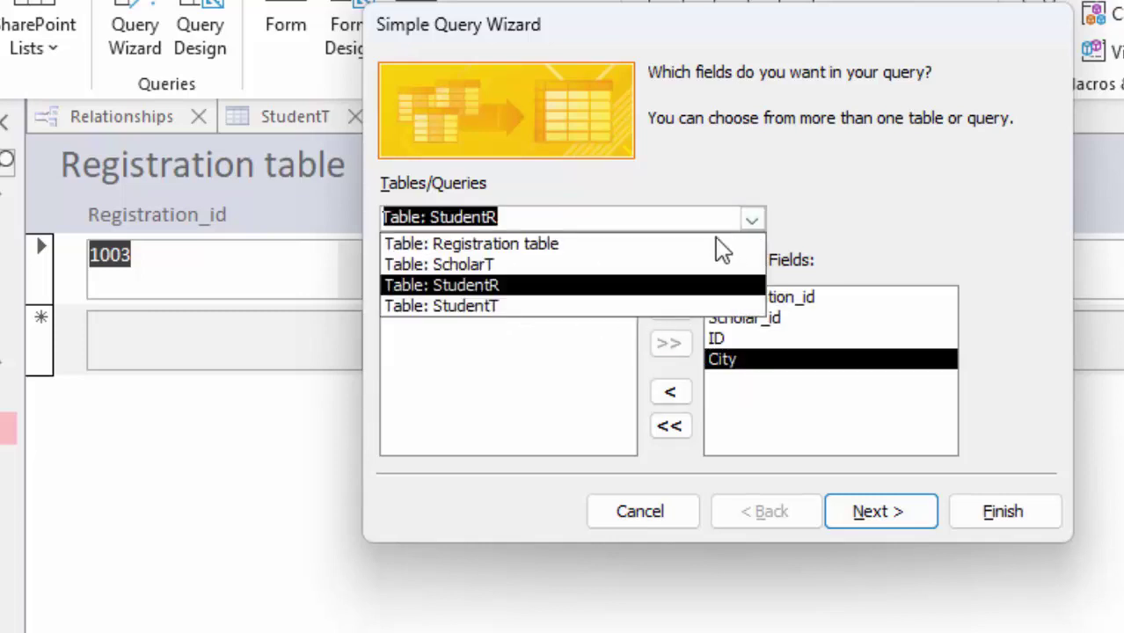
pyautogui.click(656, 306)
pyautogui.click(671, 312)
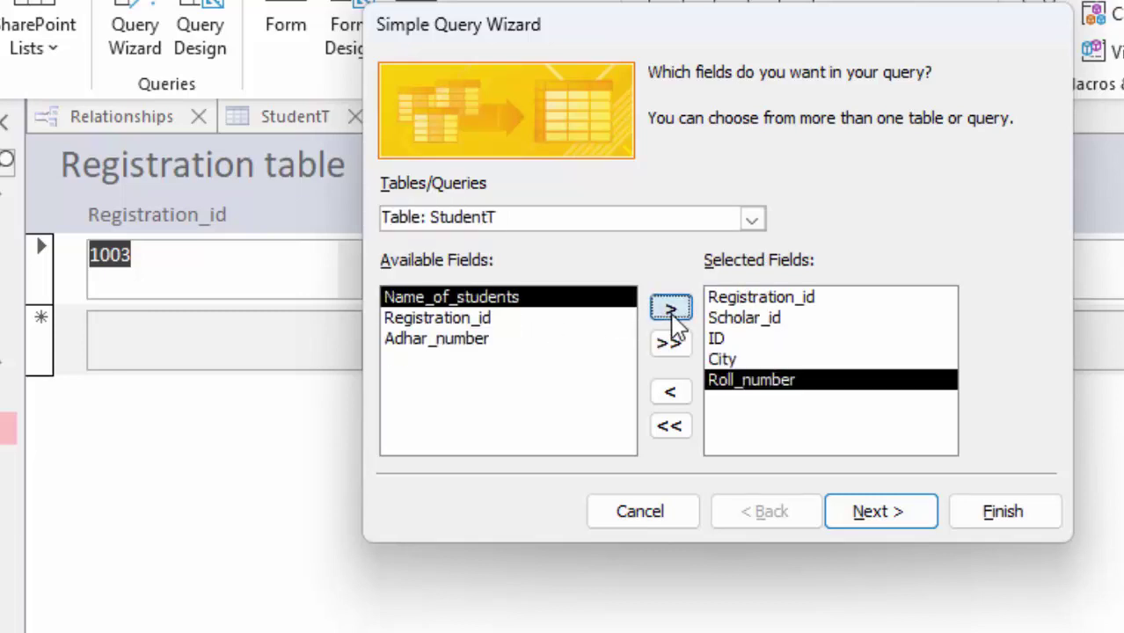
pyautogui.click(673, 311)
pyautogui.click(479, 324)
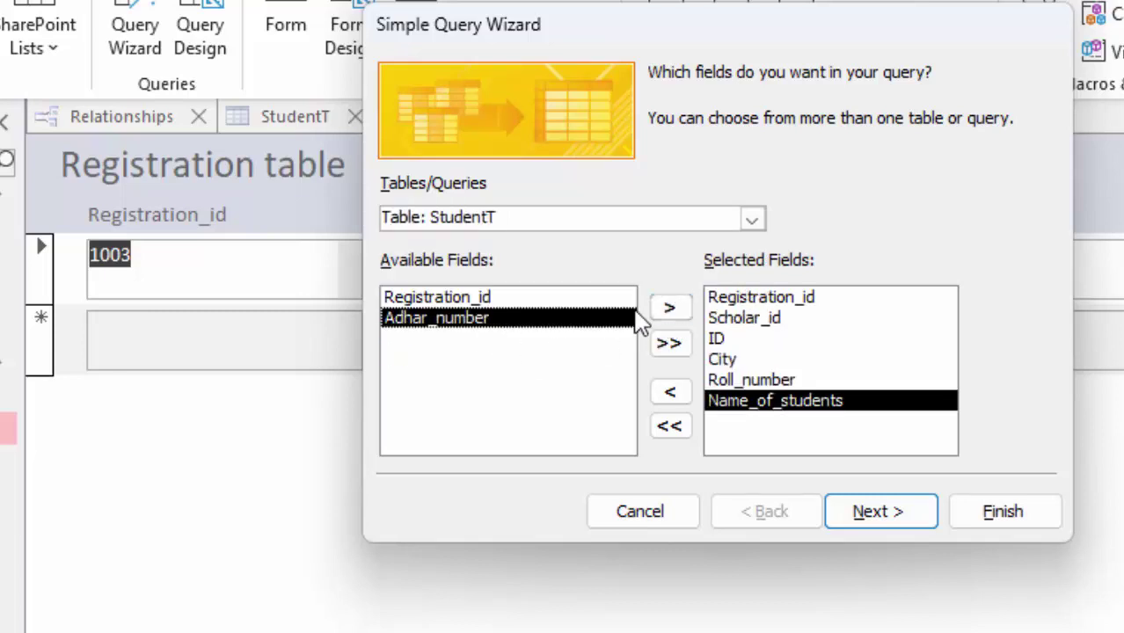
pyautogui.click(670, 307)
pyautogui.click(890, 514)
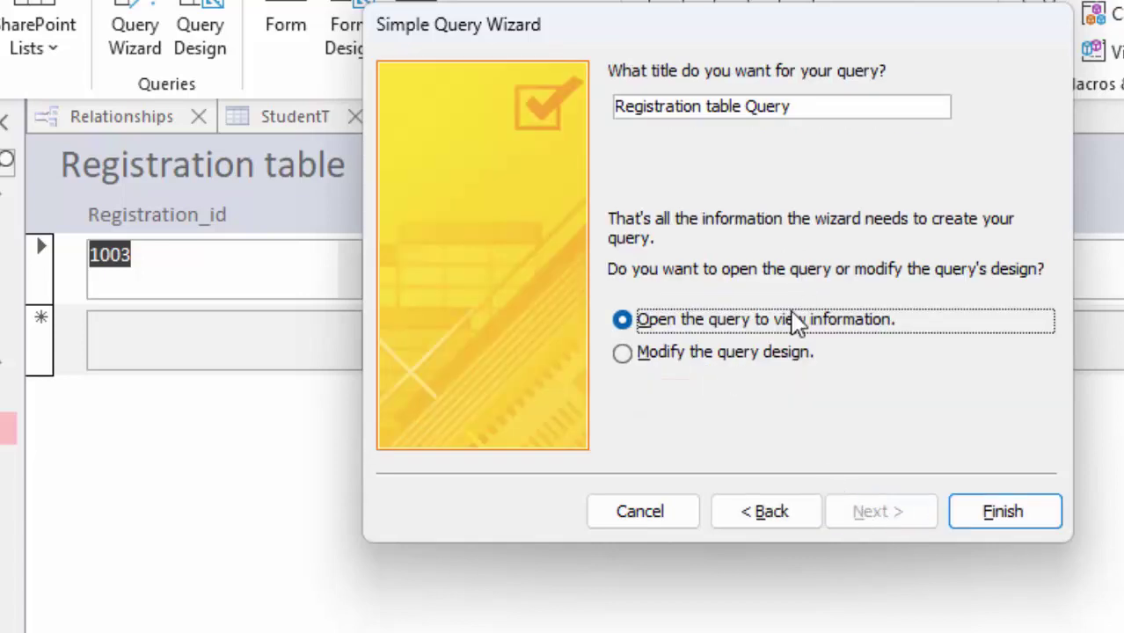
pyautogui.click(760, 354)
pyautogui.click(987, 519)
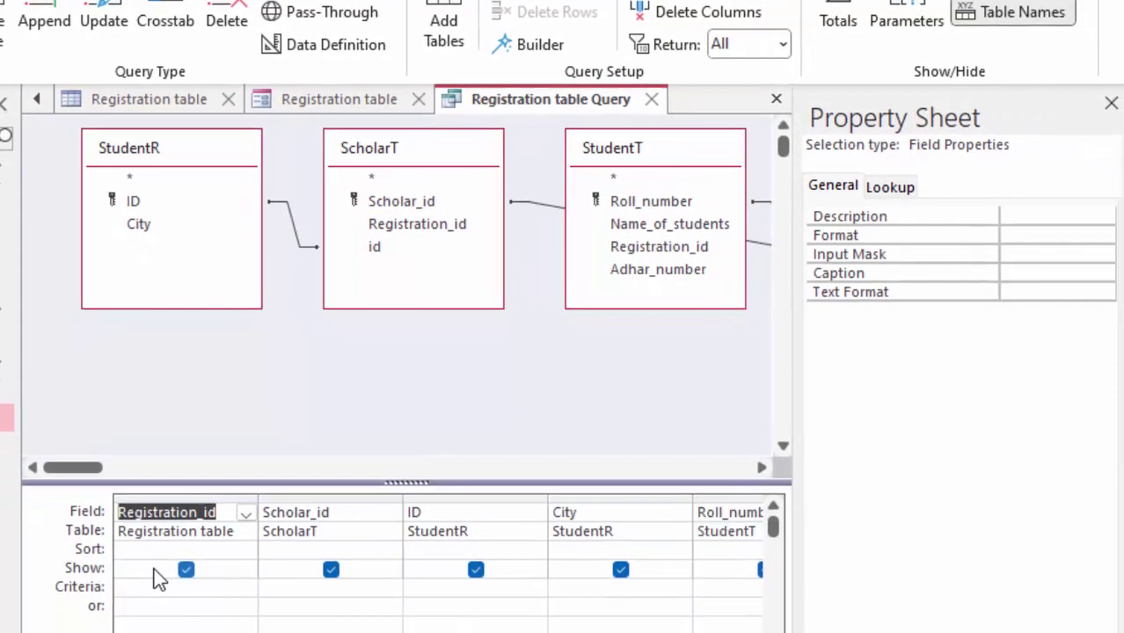
# Set the Roll_number criterion to [Forms]![StudentF]![Roll_number], save the query, and close it
pyautogui.click(137, 588)
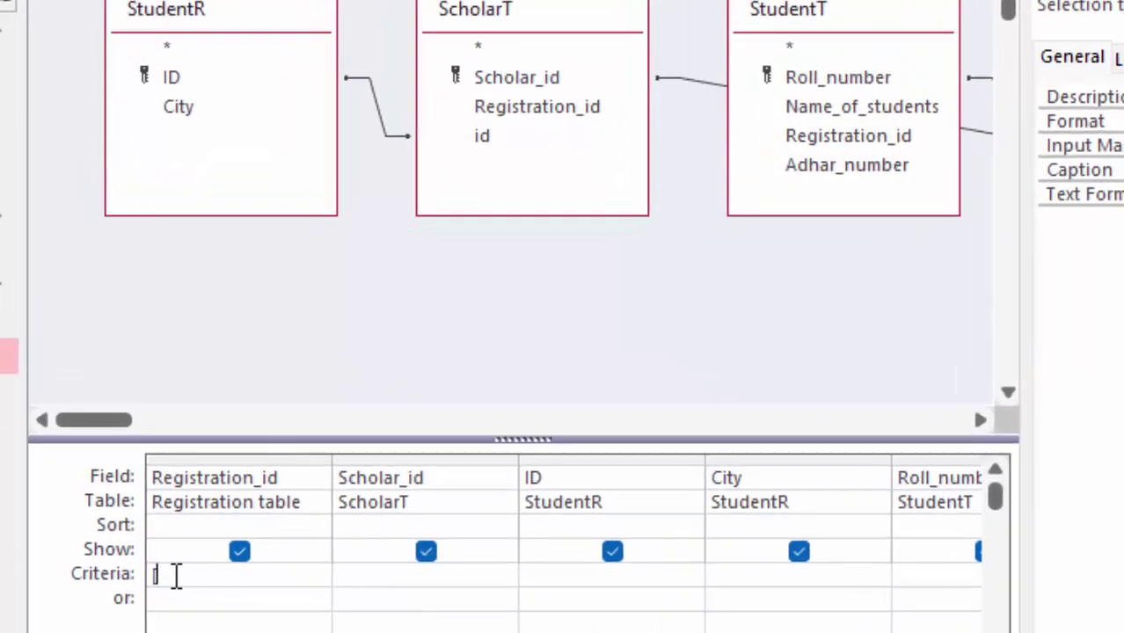
pyautogui.write('[Forms]!')
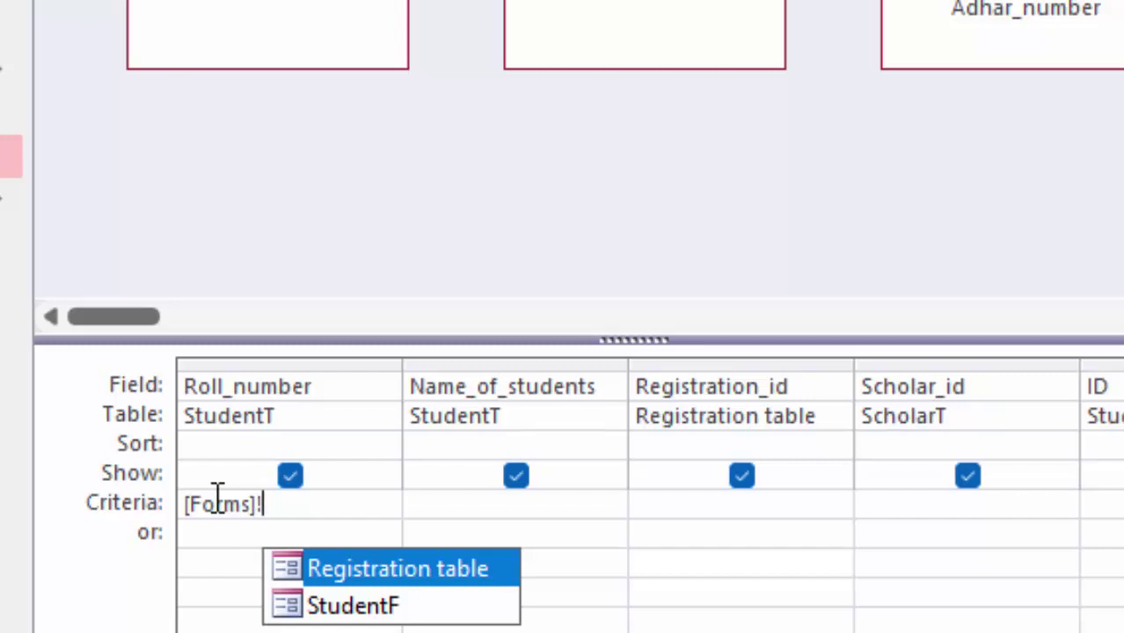
pyautogui.press('Down')
pyautogui.press('Tab')
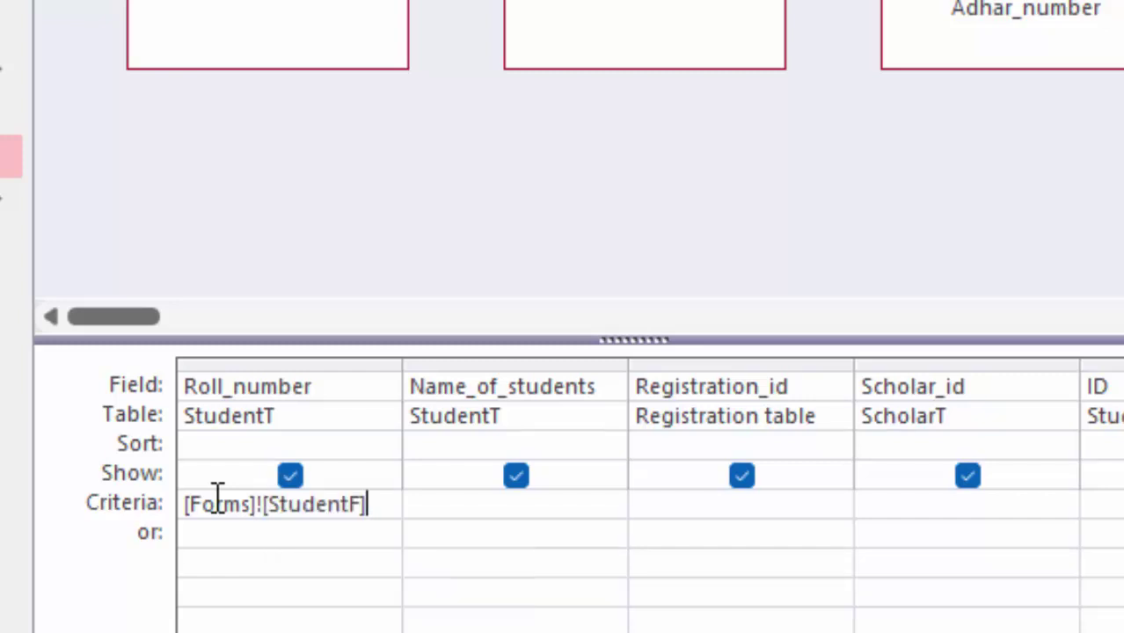
pyautogui.write('!')
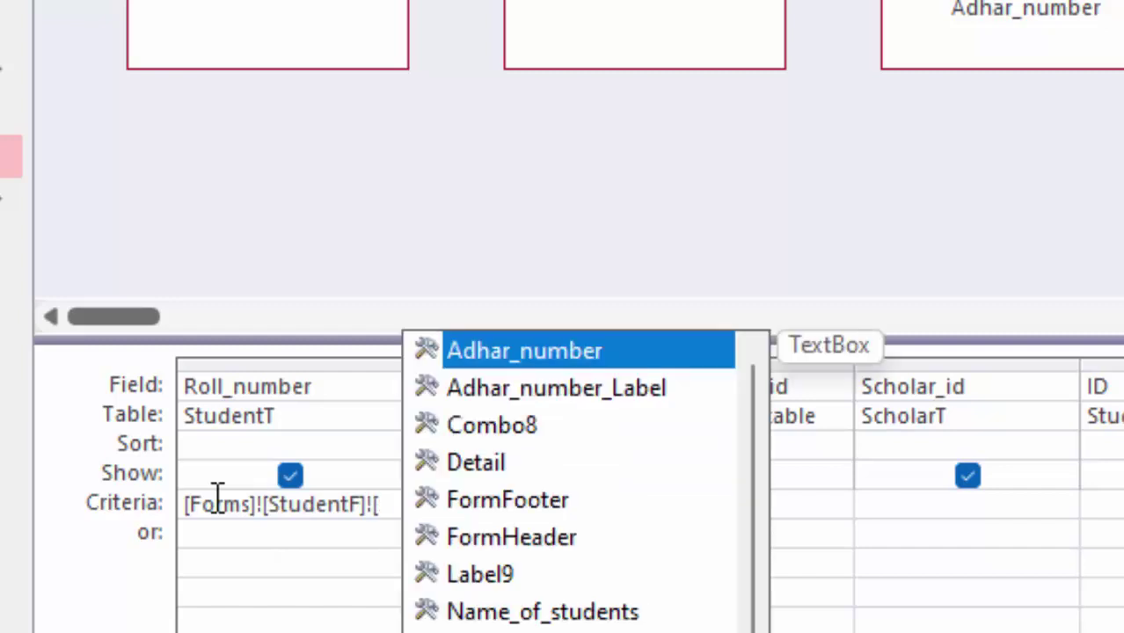
pyautogui.write('[Ro')
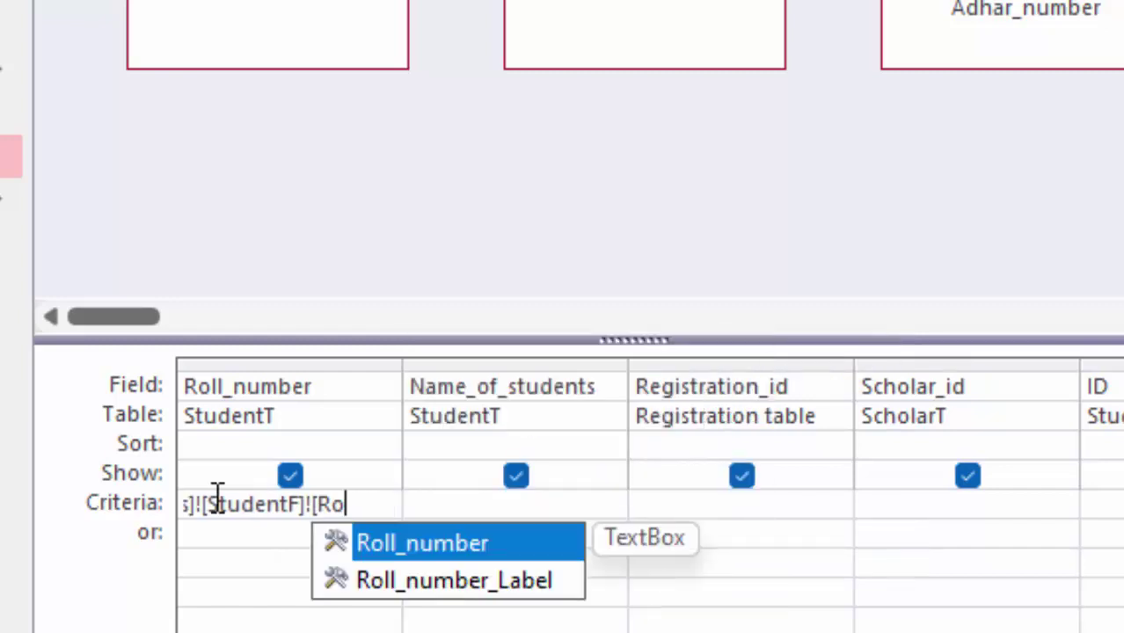
pyautogui.press('Tab')
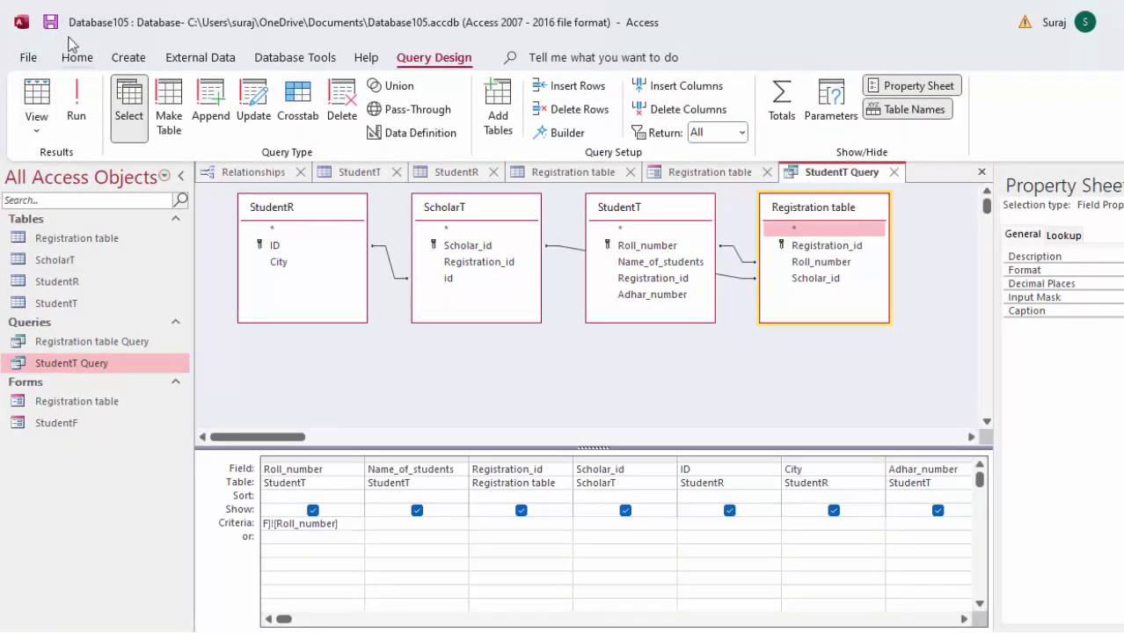
pyautogui.click(53, 24)
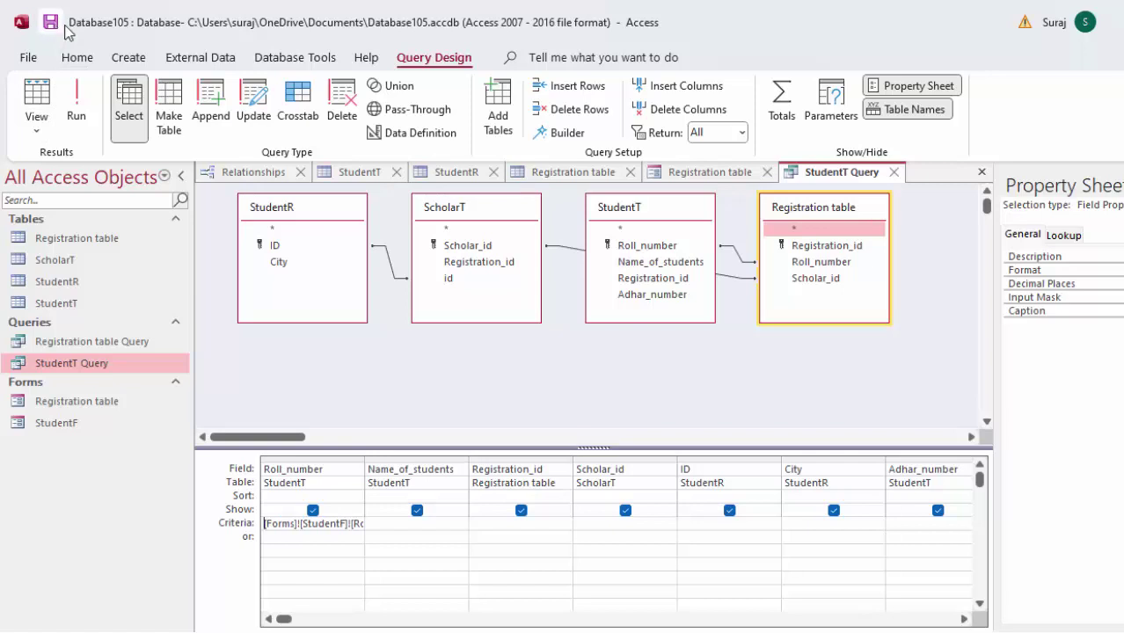
pyautogui.click(983, 172)
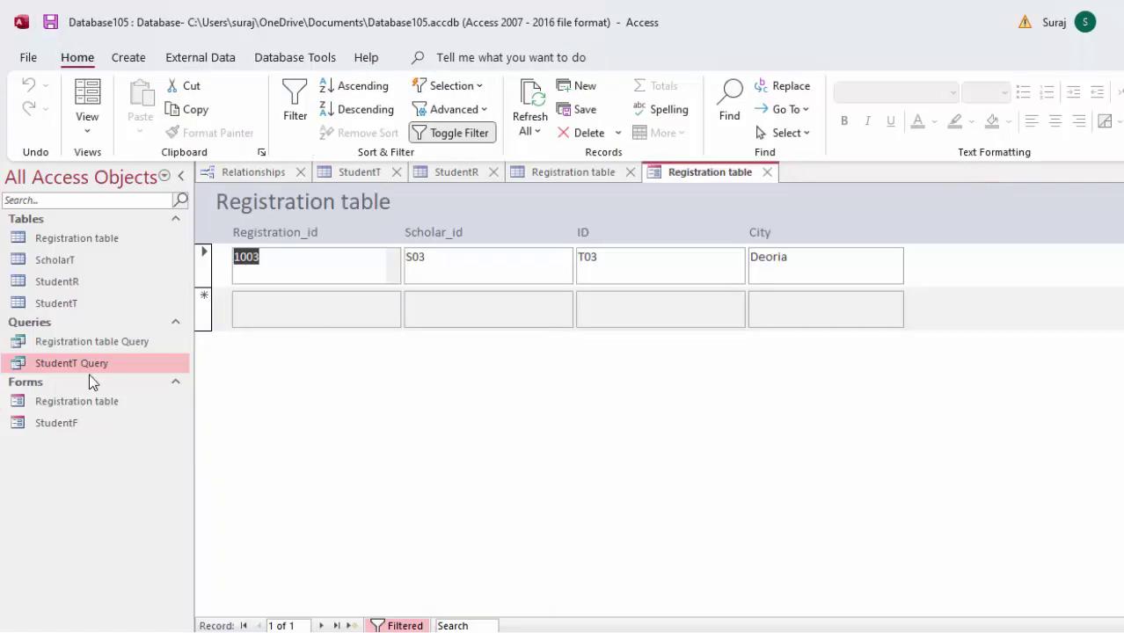
# Open the StudentF form, choose roll number 4 to show record 4 of 6, then close it
pyautogui.doubleClick(79, 420)
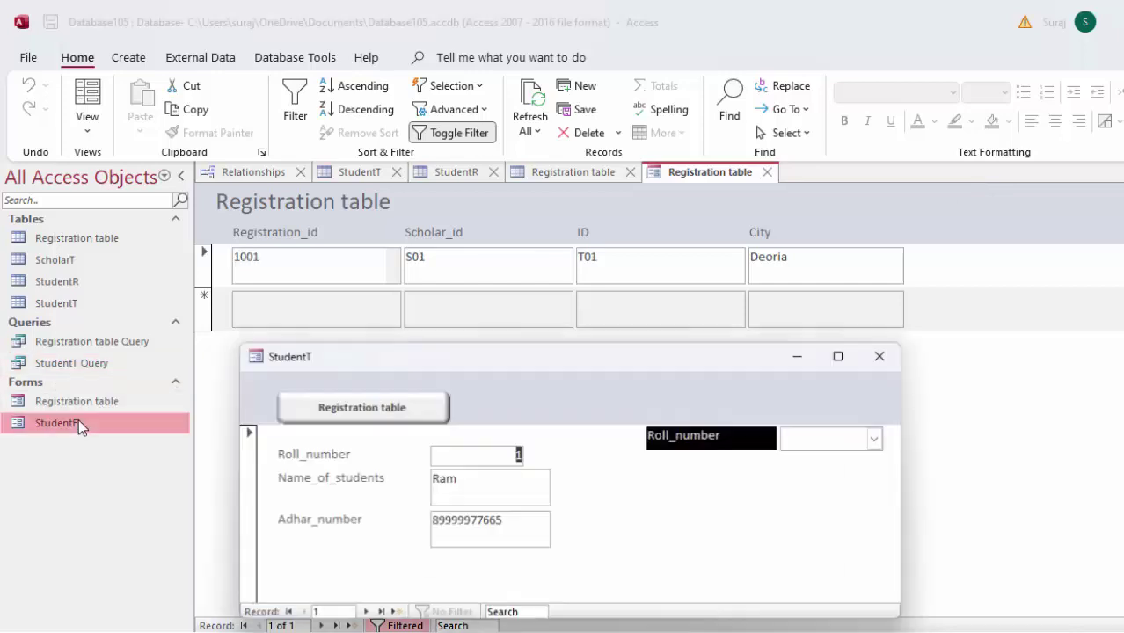
pyautogui.moveTo(673, 363); pyautogui.dragTo(615, 86)
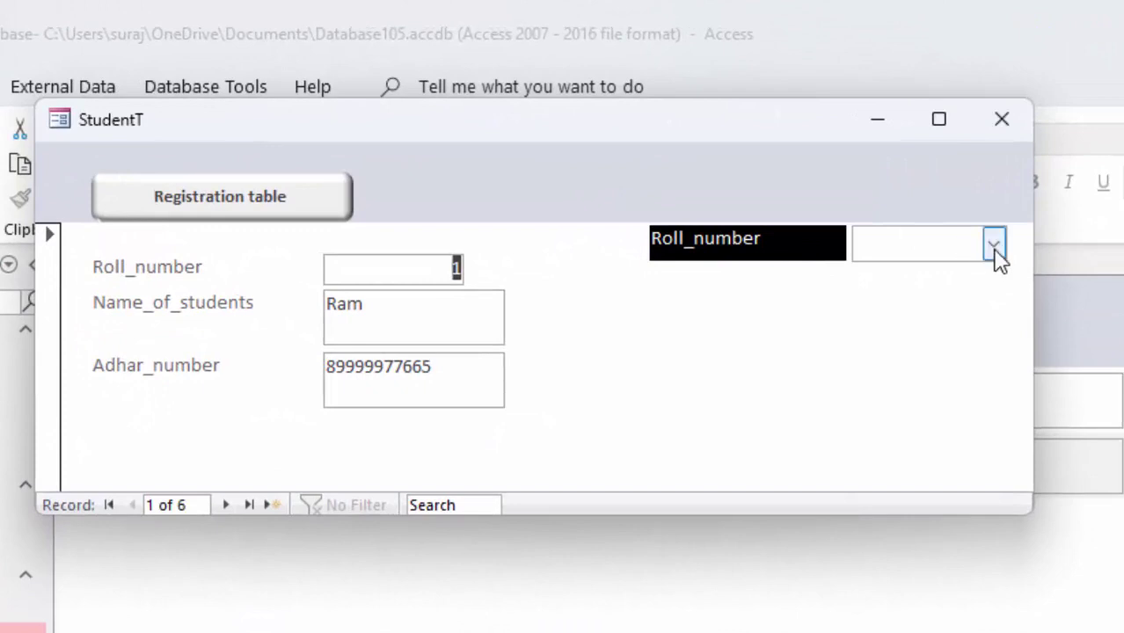
pyautogui.click(993, 246)
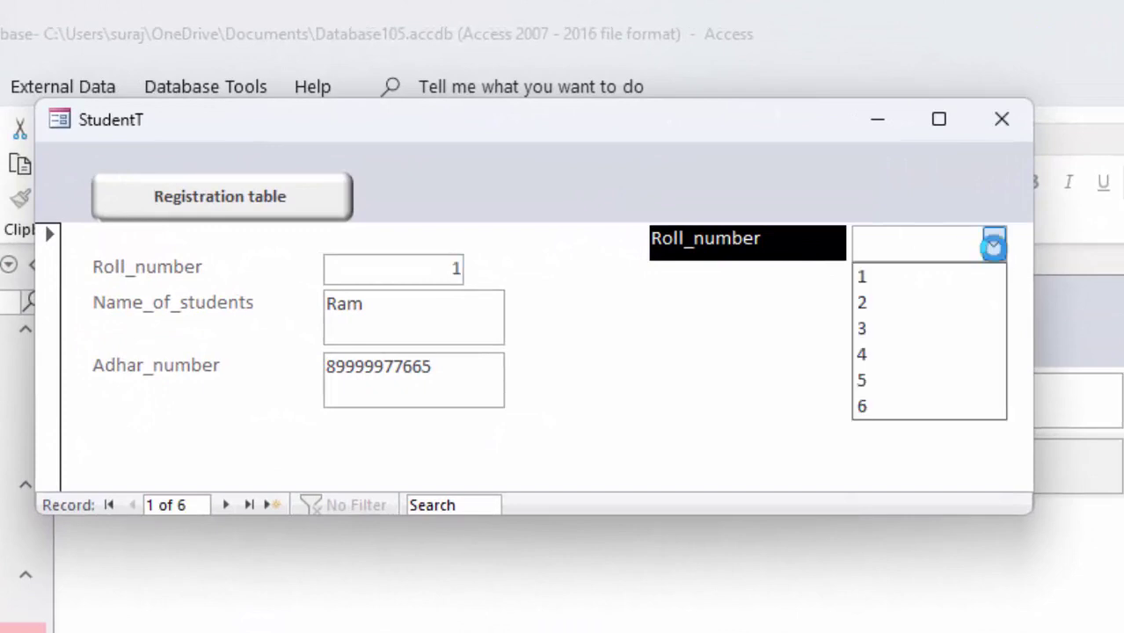
pyautogui.click(919, 356)
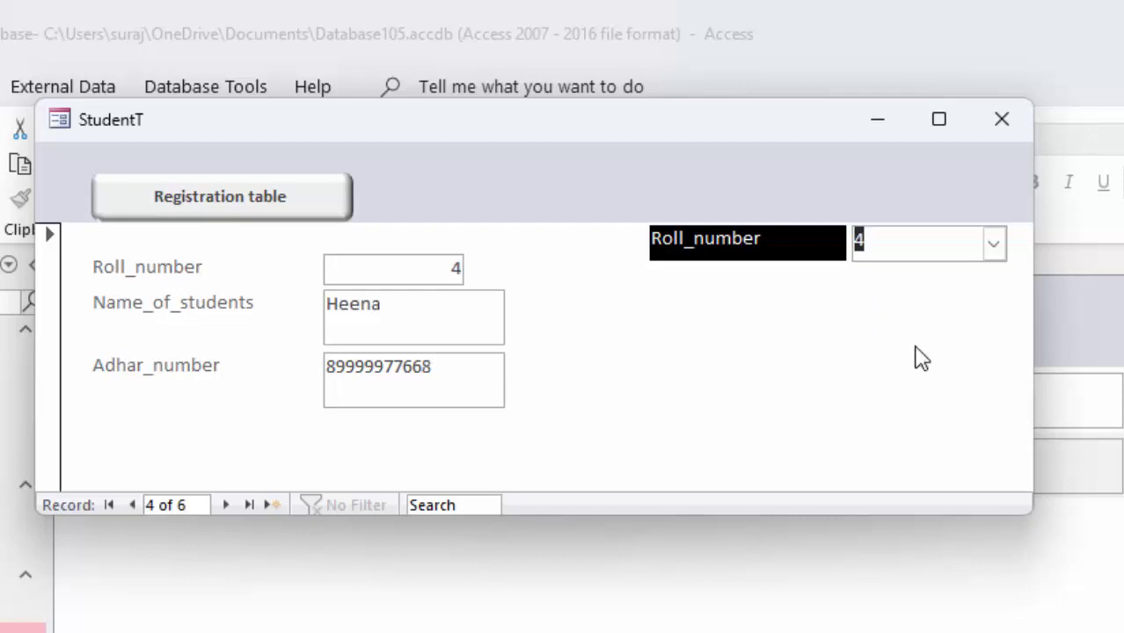
pyautogui.click(1013, 126)
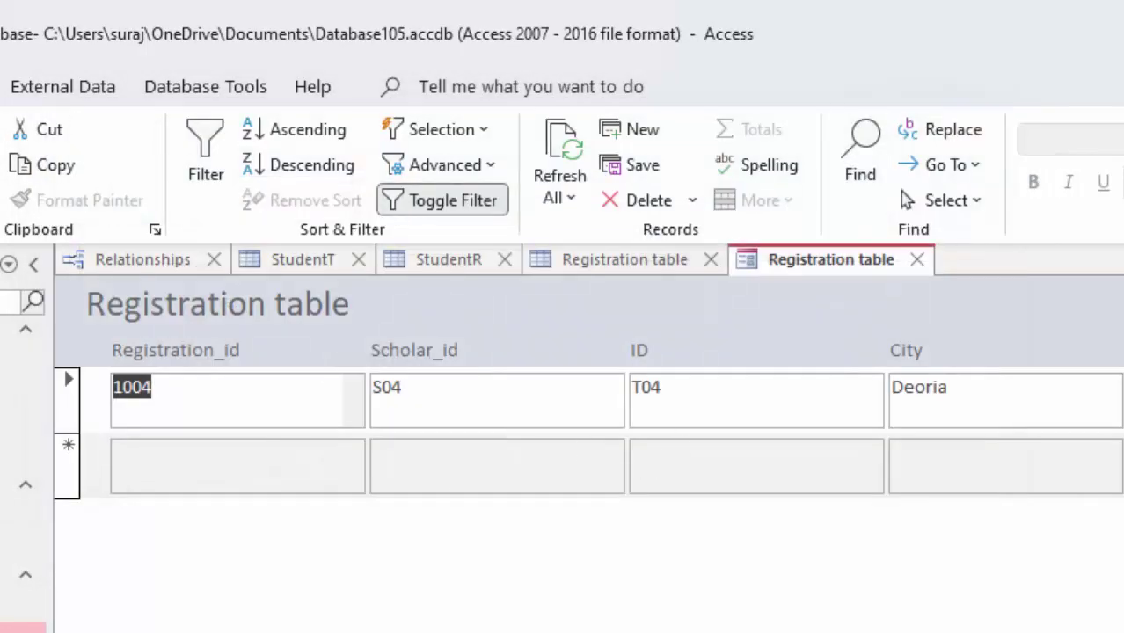
pyautogui.hotkey('alt', 'c')
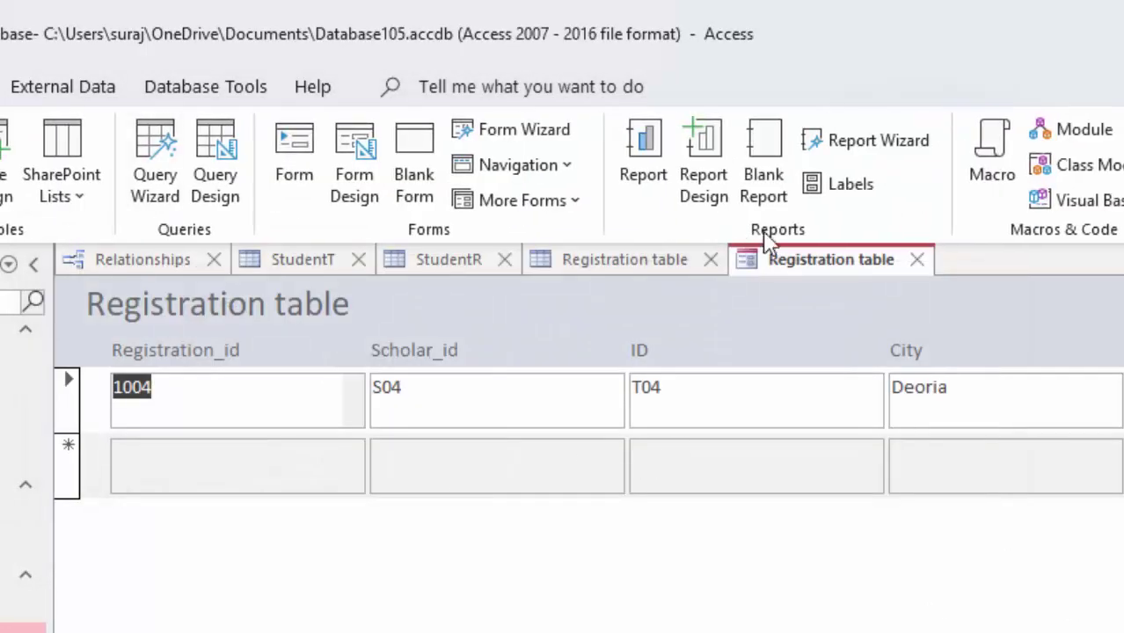
# Start a Report Wizard report based on StudentT Query with all of its fields
pyautogui.click(886, 142)
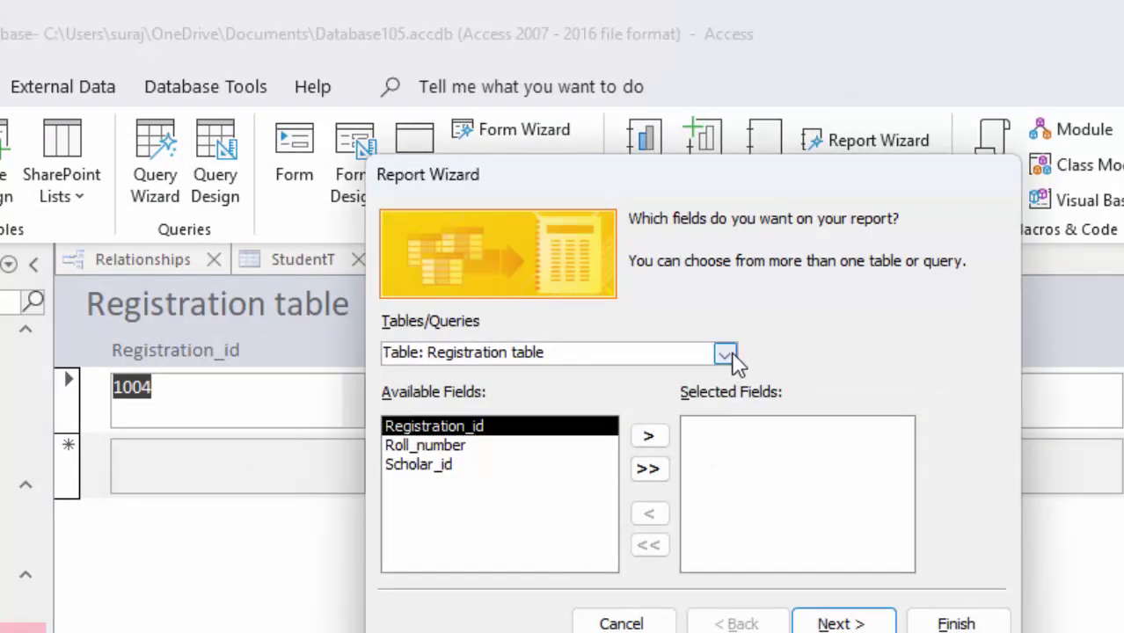
pyautogui.click(727, 355)
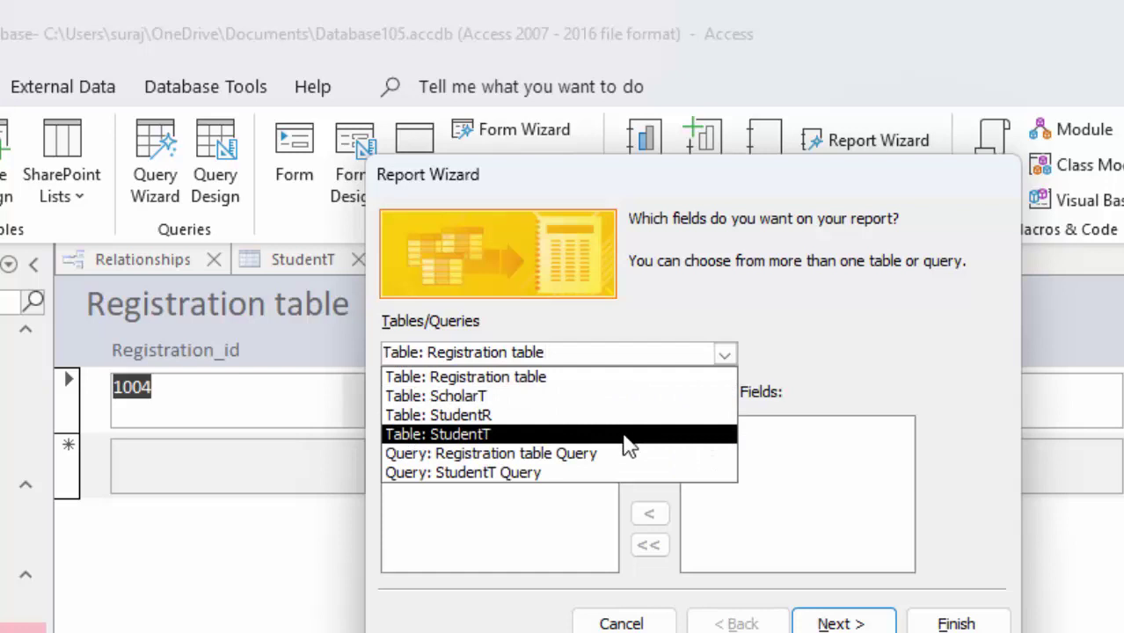
pyautogui.click(616, 475)
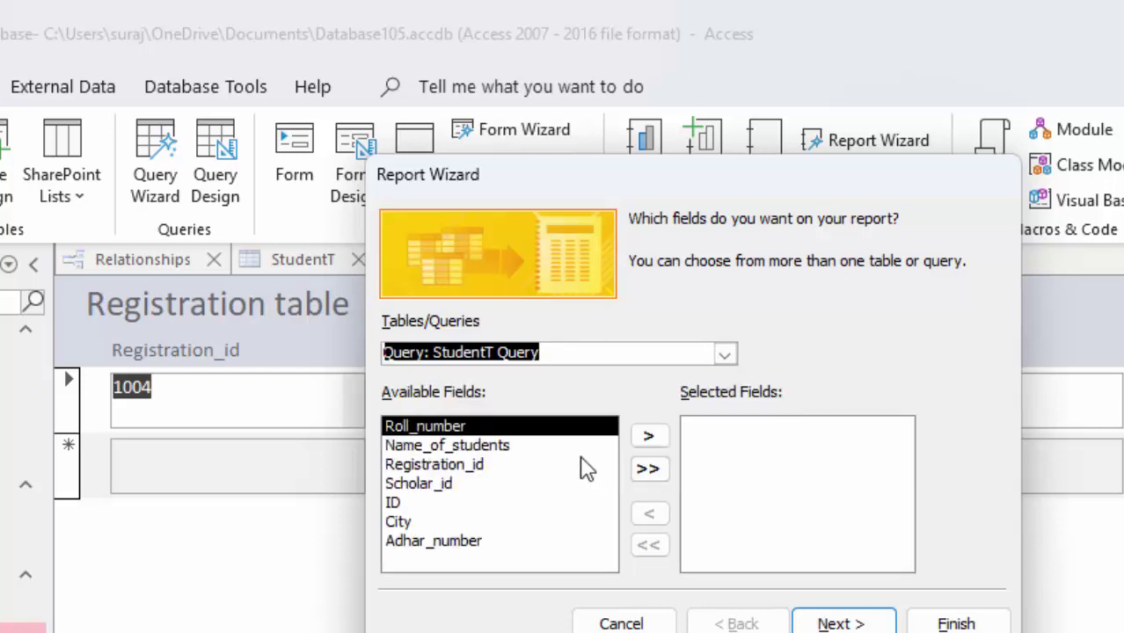
pyautogui.click(660, 474)
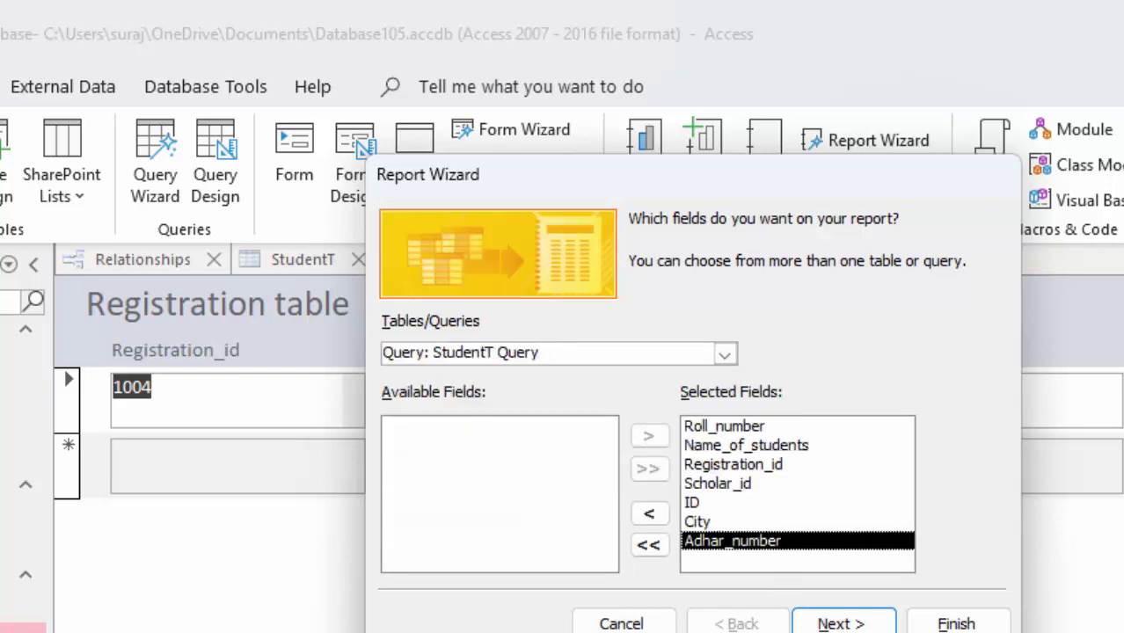
# View the data by StudentT, skip grouping and sorting, choose Outline layout, and finish as StudentT
pyautogui.click(841, 624)
pyautogui.click(840, 624)
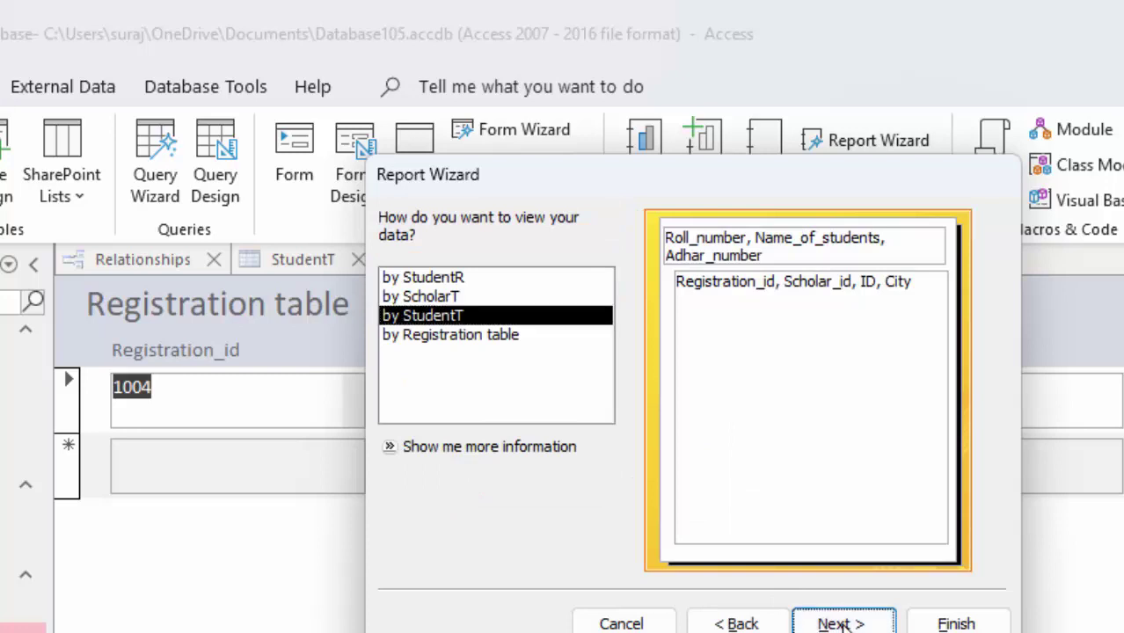
pyautogui.click(840, 624)
pyautogui.click(842, 624)
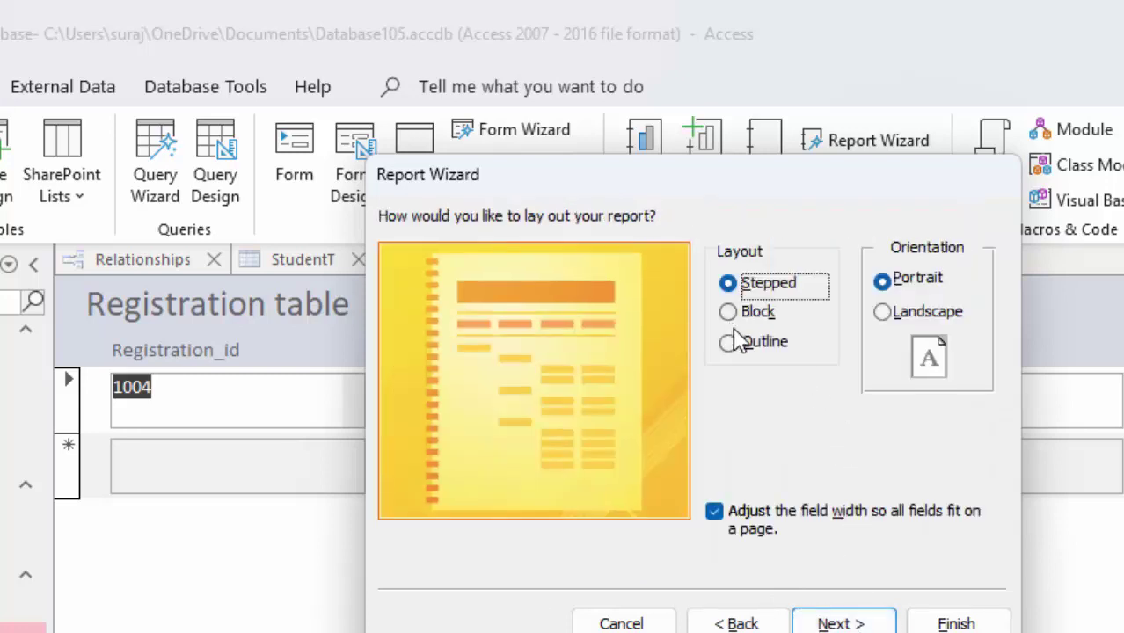
pyautogui.click(740, 342)
pyautogui.click(857, 624)
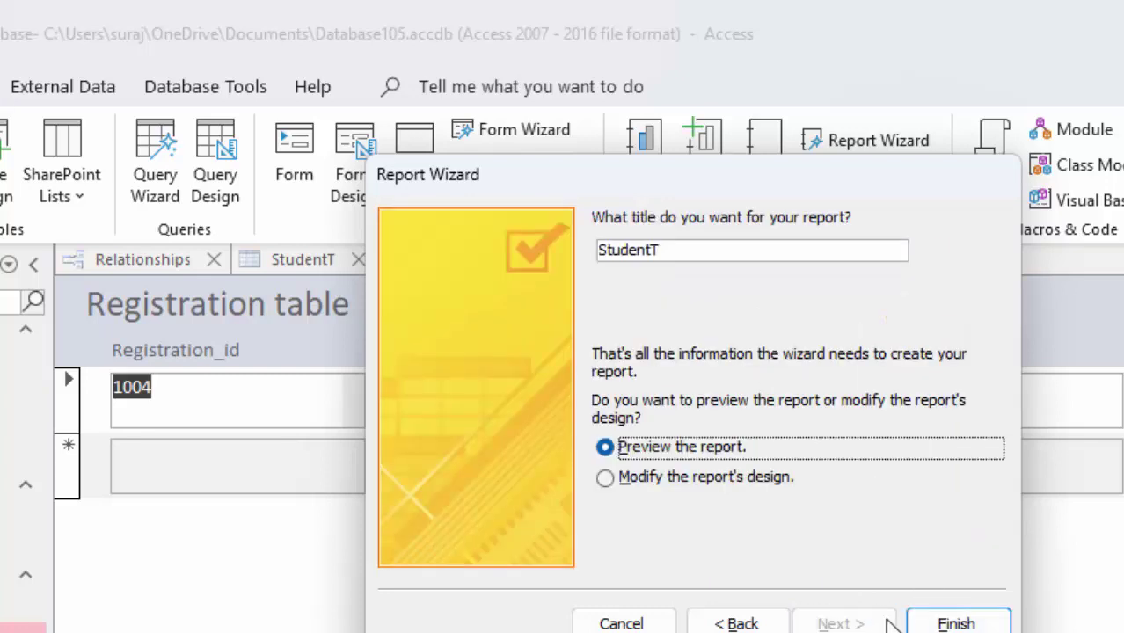
pyautogui.click(954, 623)
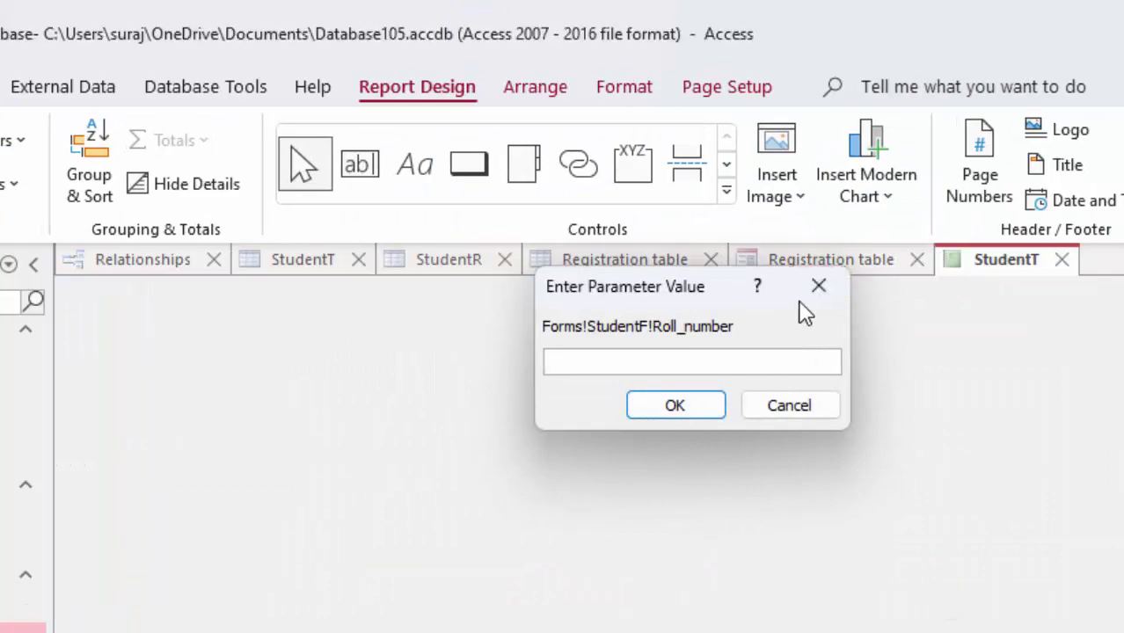
# Dismiss the Roll_number prompt and preview message, open StudentF, and choose roll number 3
pyautogui.click(818, 286)
pyautogui.click(718, 585)
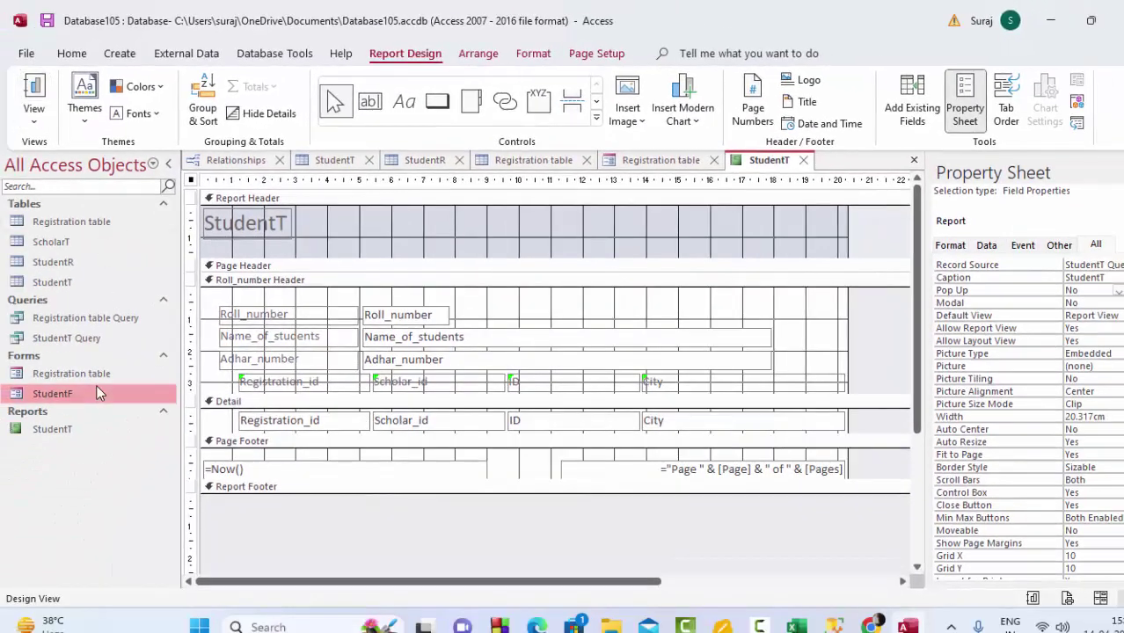
pyautogui.doubleClick(97, 395)
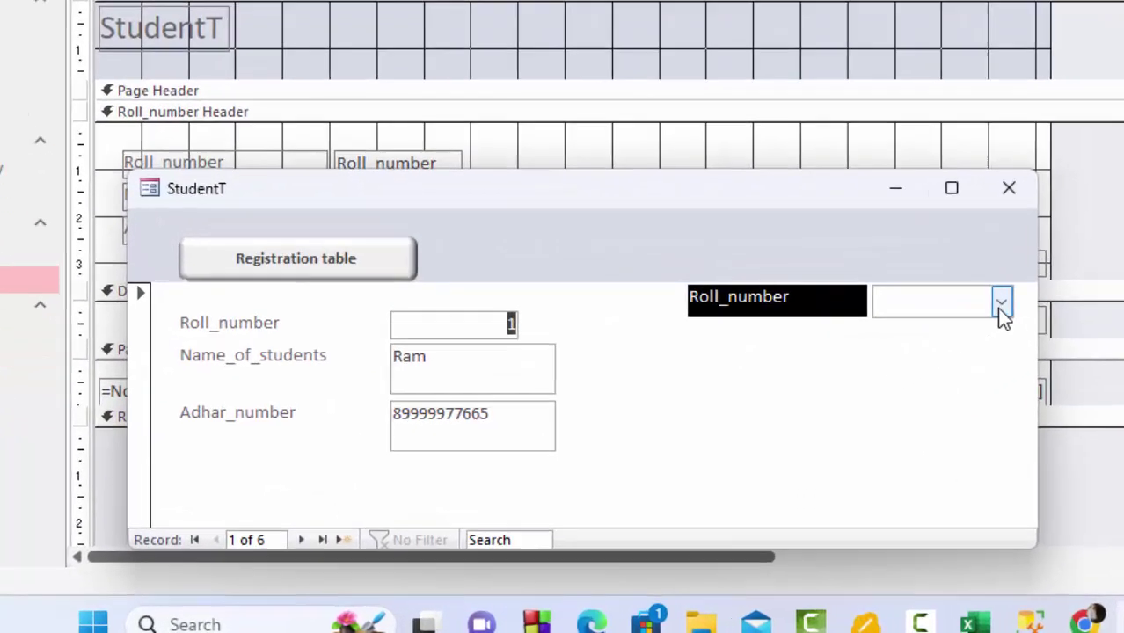
pyautogui.click(814, 410)
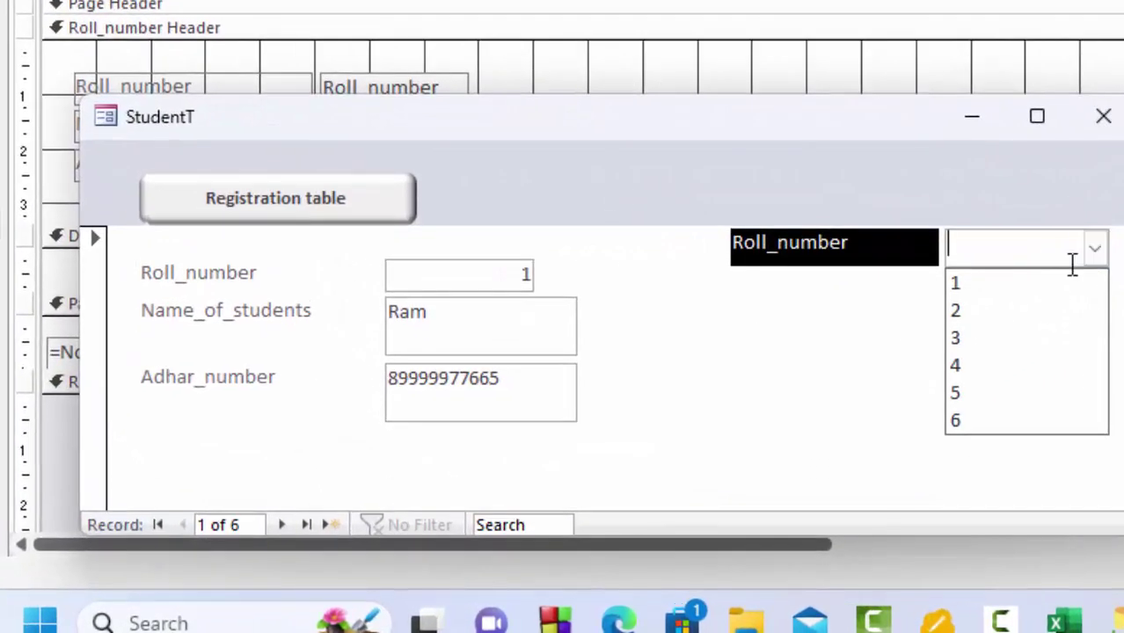
pyautogui.click(1039, 350)
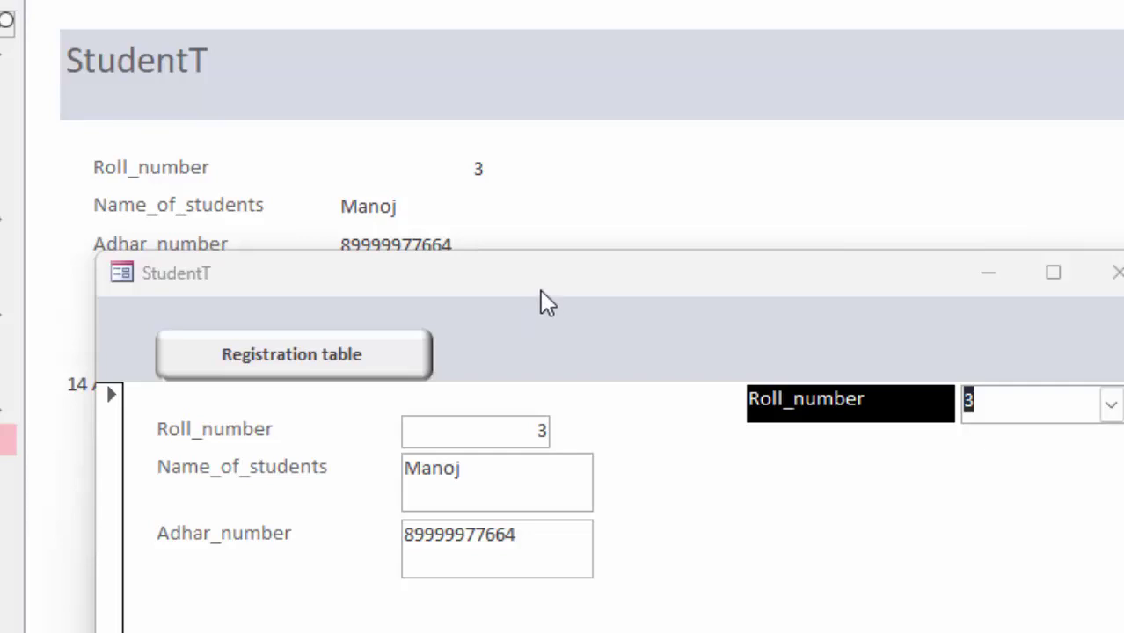
# Choose roll numbers 5 and then 1 on StudentF, refreshing the report to show roll 1's record
pyautogui.moveTo(554, 288)
pyautogui.mouseDown()
pyautogui.moveTo(1123, 361)
pyautogui.moveTo(587, 506)
pyautogui.mouseUp()
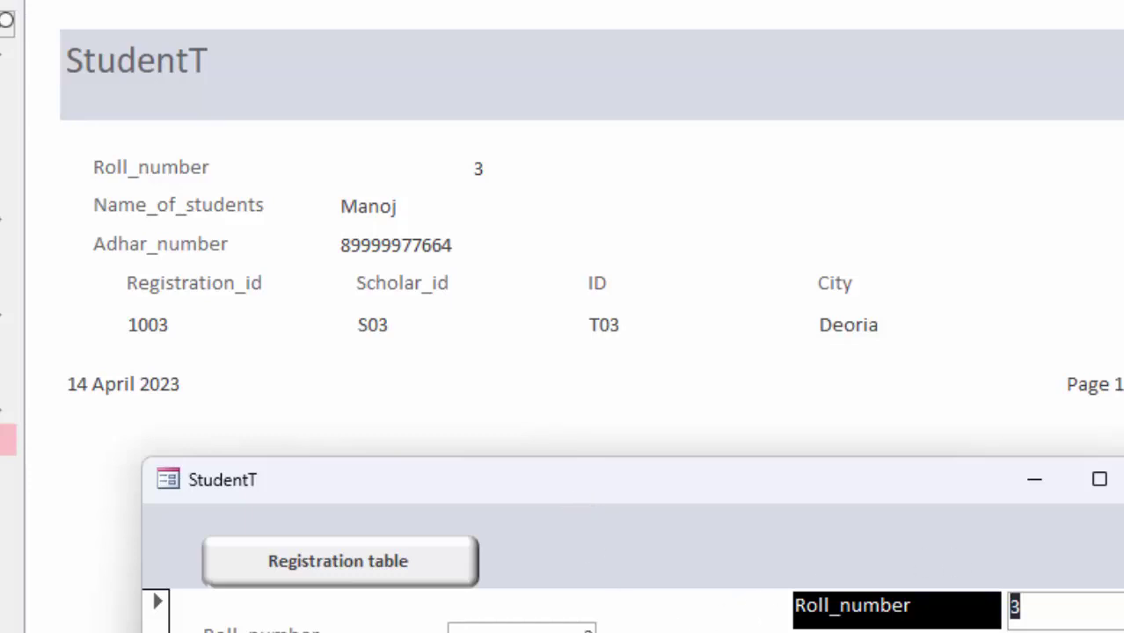
pyautogui.press('F4')
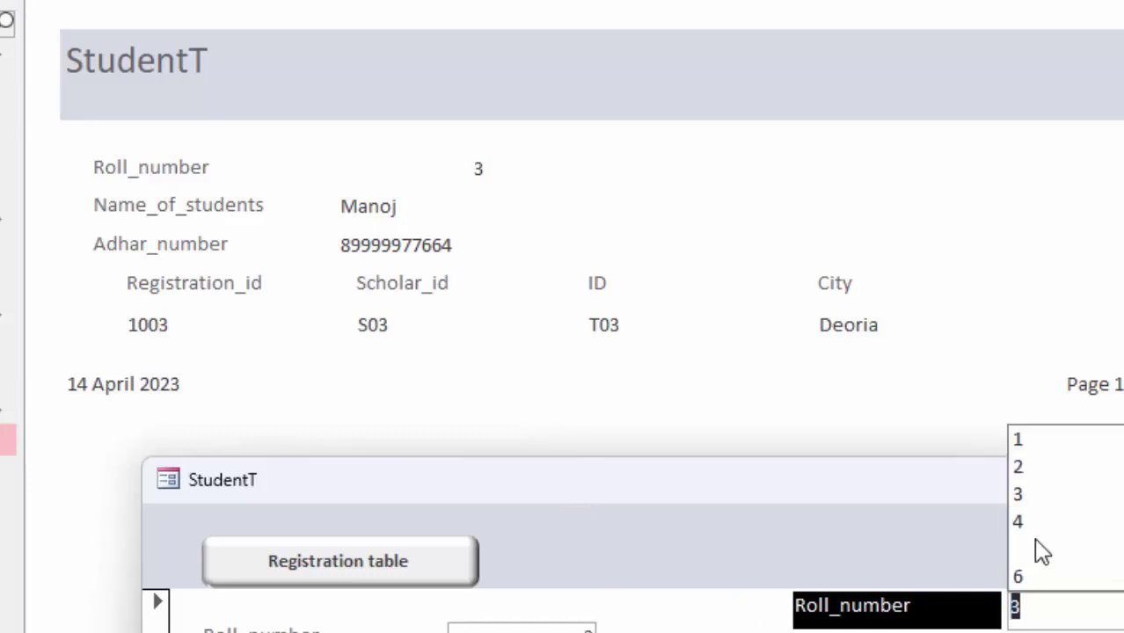
pyautogui.click(1036, 548)
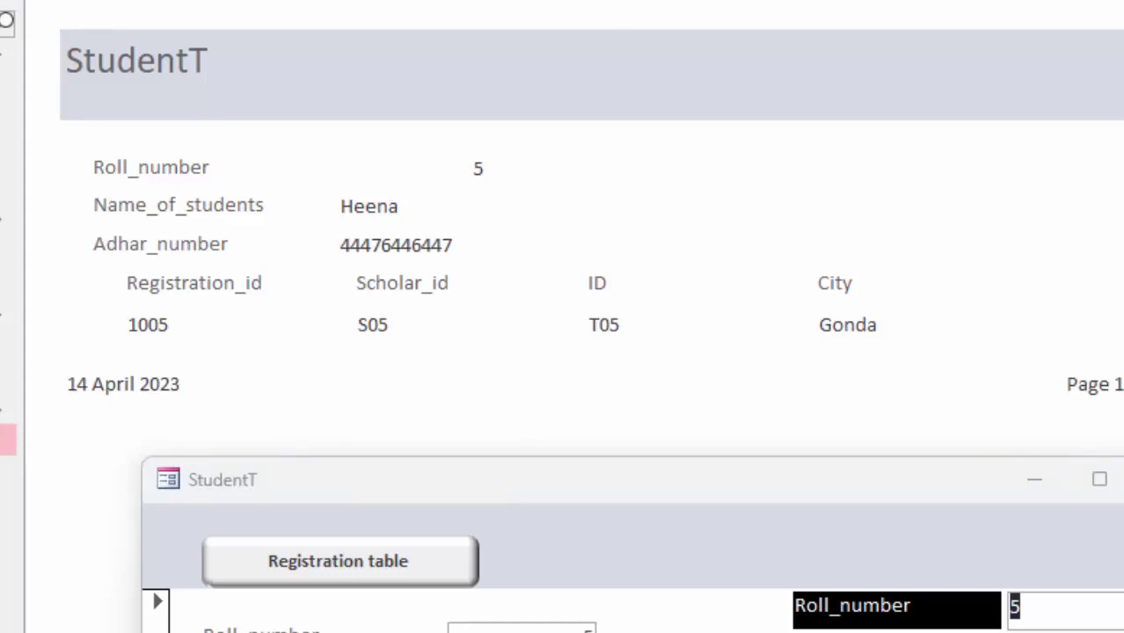
pyautogui.click(1122, 606)
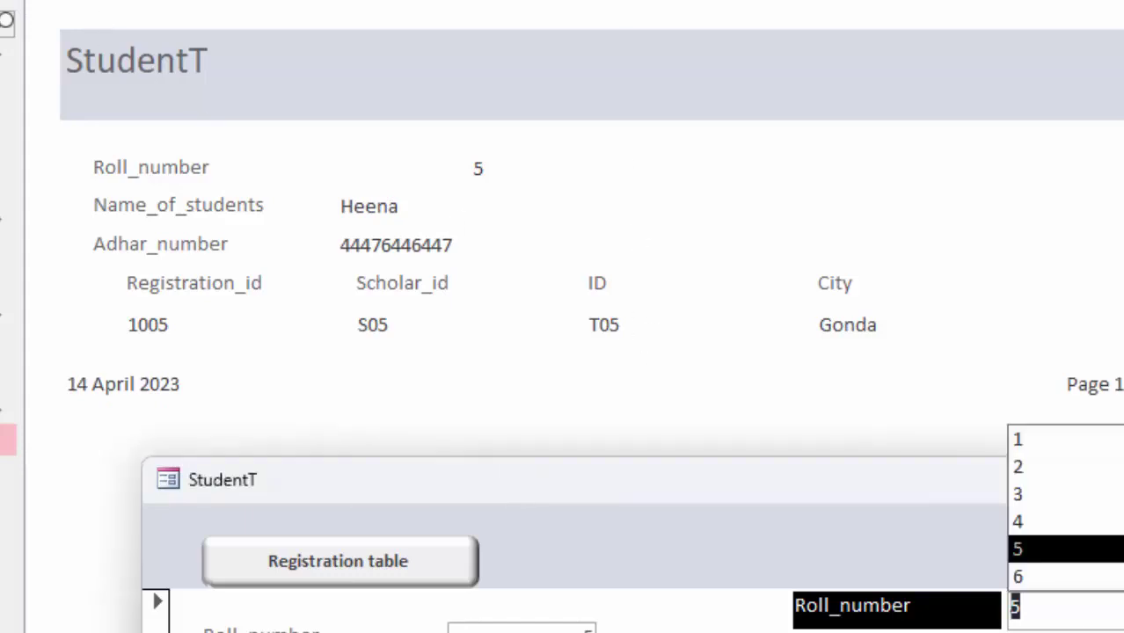
pyautogui.click(1100, 440)
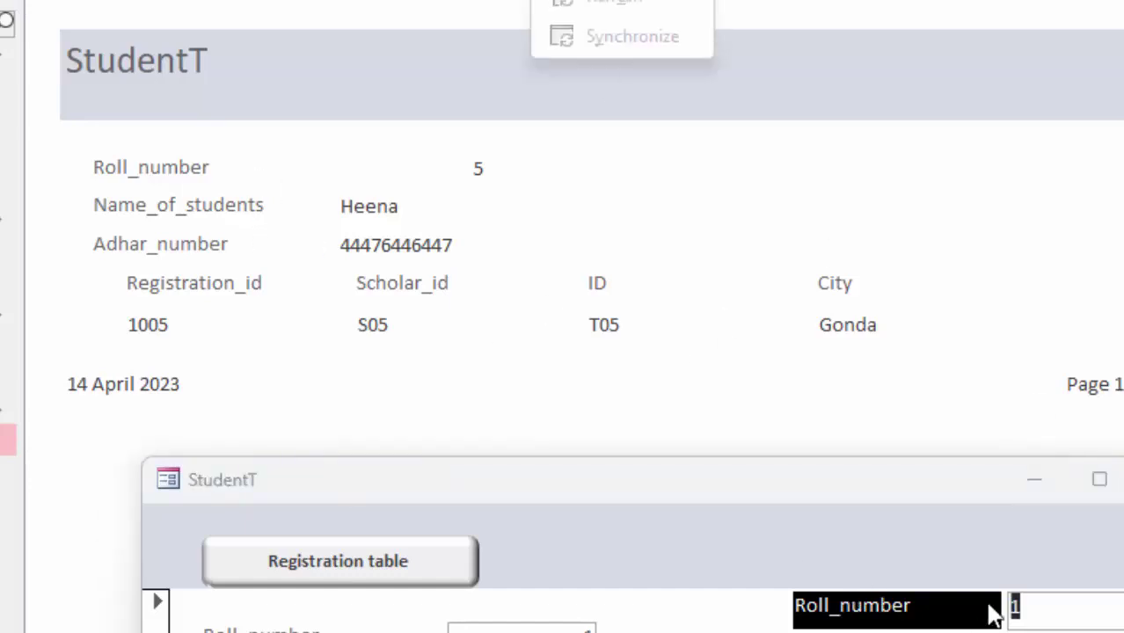
pyautogui.click(615, 2)
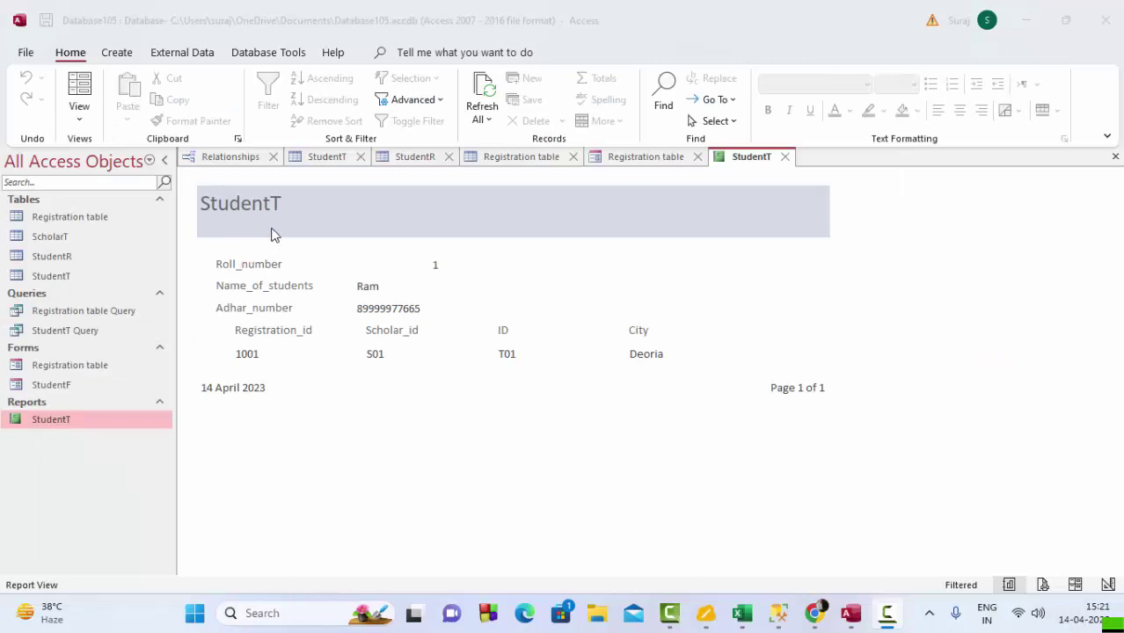
# In Design View, delete the StudentT title label and drag the Report Header closed
pyautogui.click(317, 211)
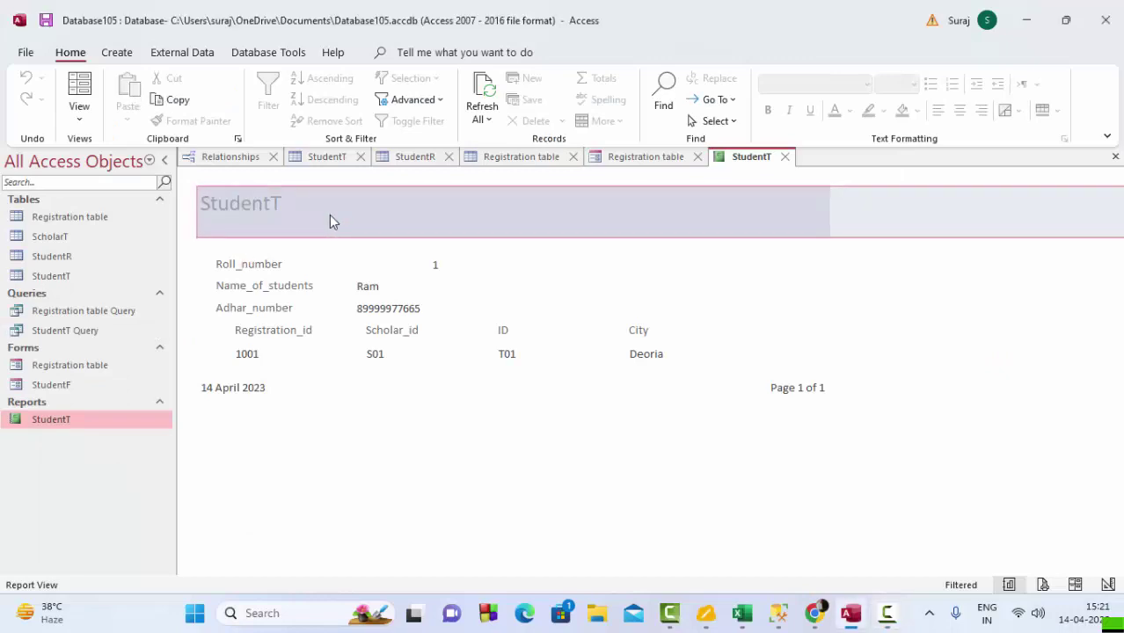
pyautogui.press('Delete')
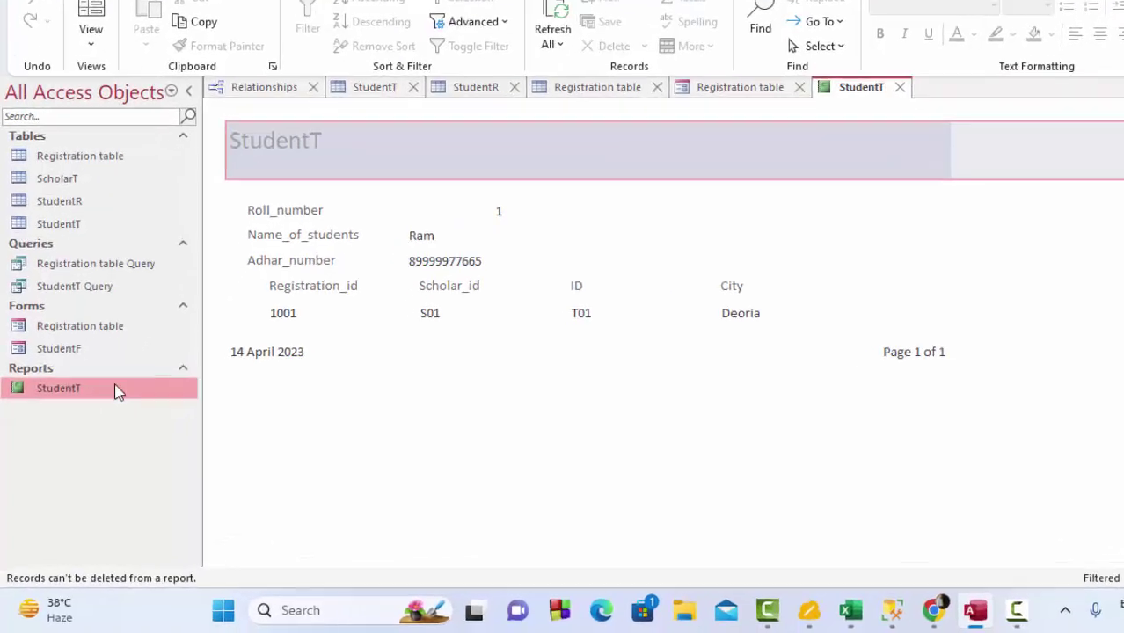
pyautogui.rightClick(98, 418)
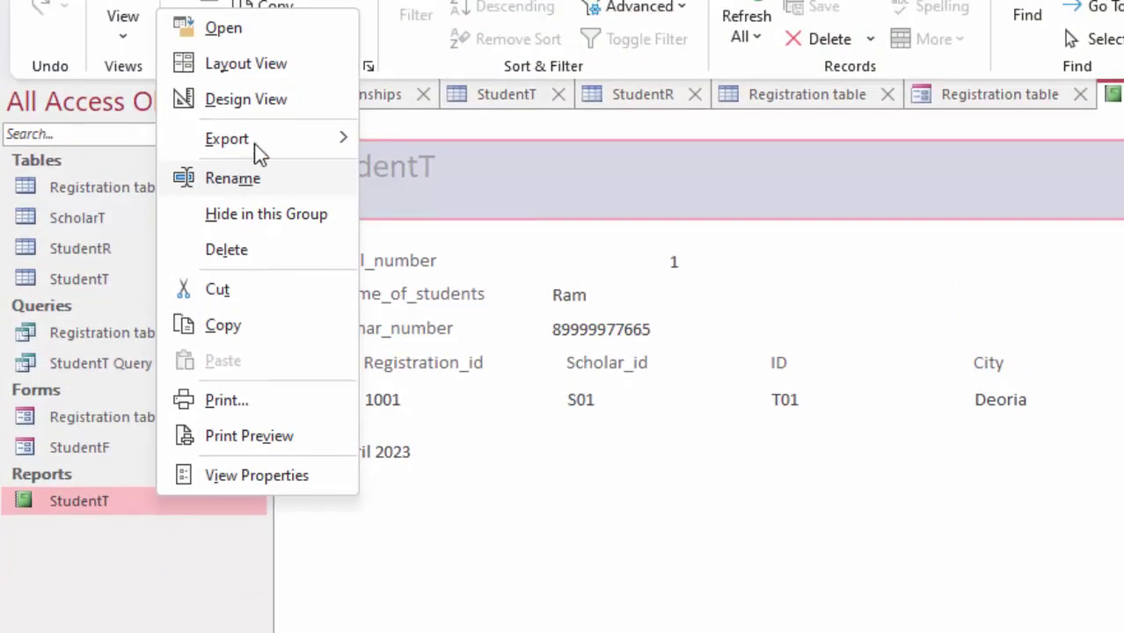
pyautogui.click(248, 64)
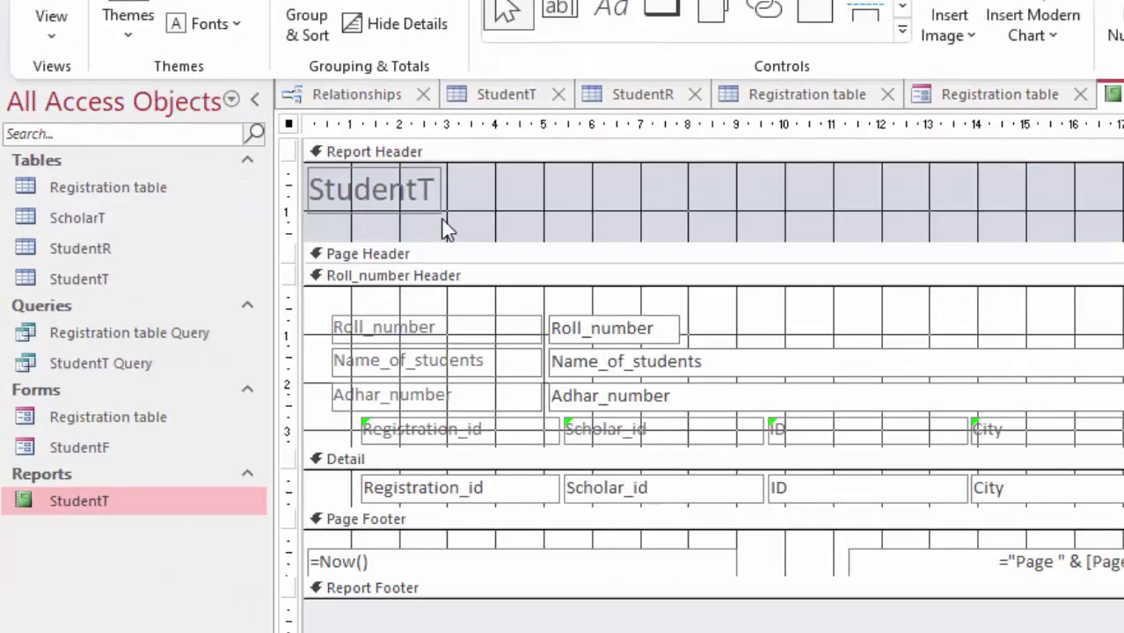
pyautogui.click(440, 210)
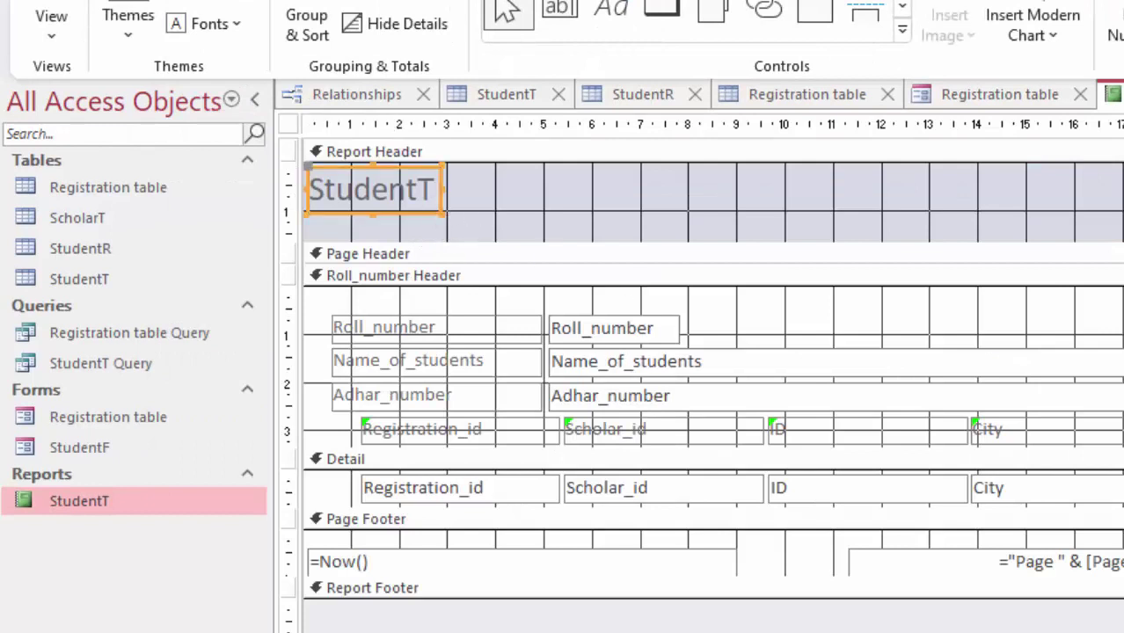
pyautogui.press('Delete')
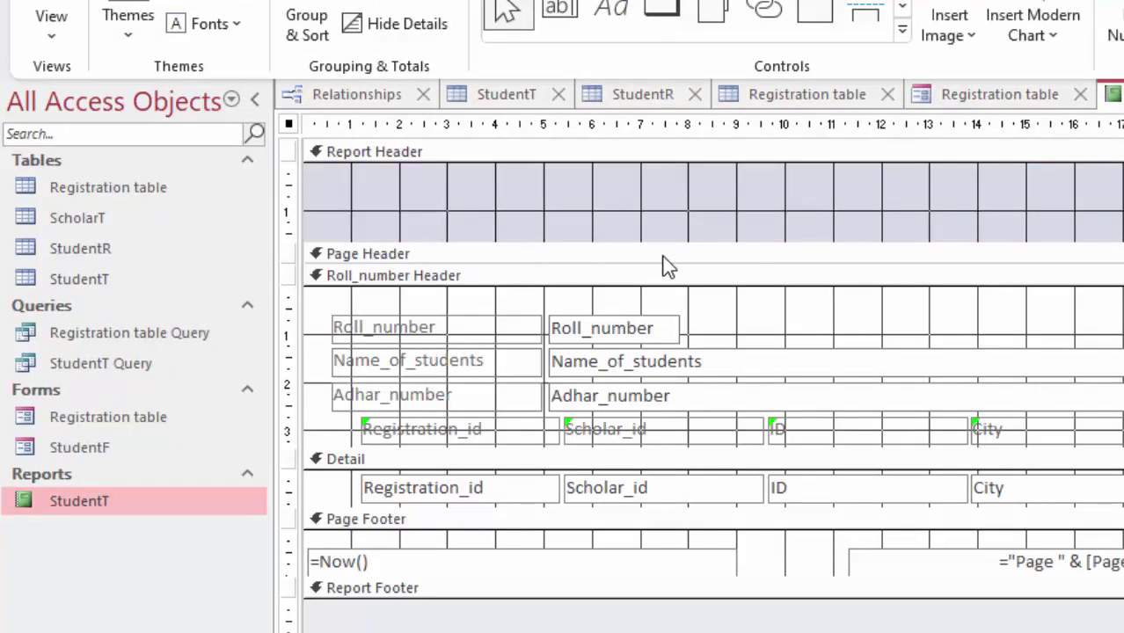
pyautogui.moveTo(680, 241); pyautogui.dragTo(698, 162)
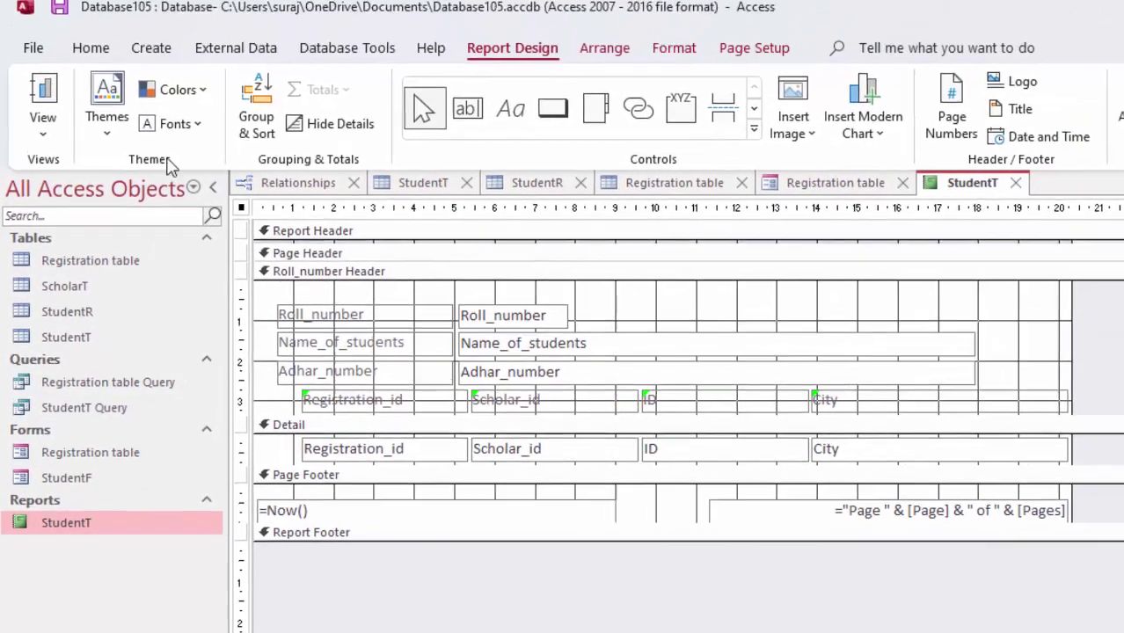
# Close the Roll_number prompt, open StudentF, and choose roll number 4
pyautogui.click(42, 104)
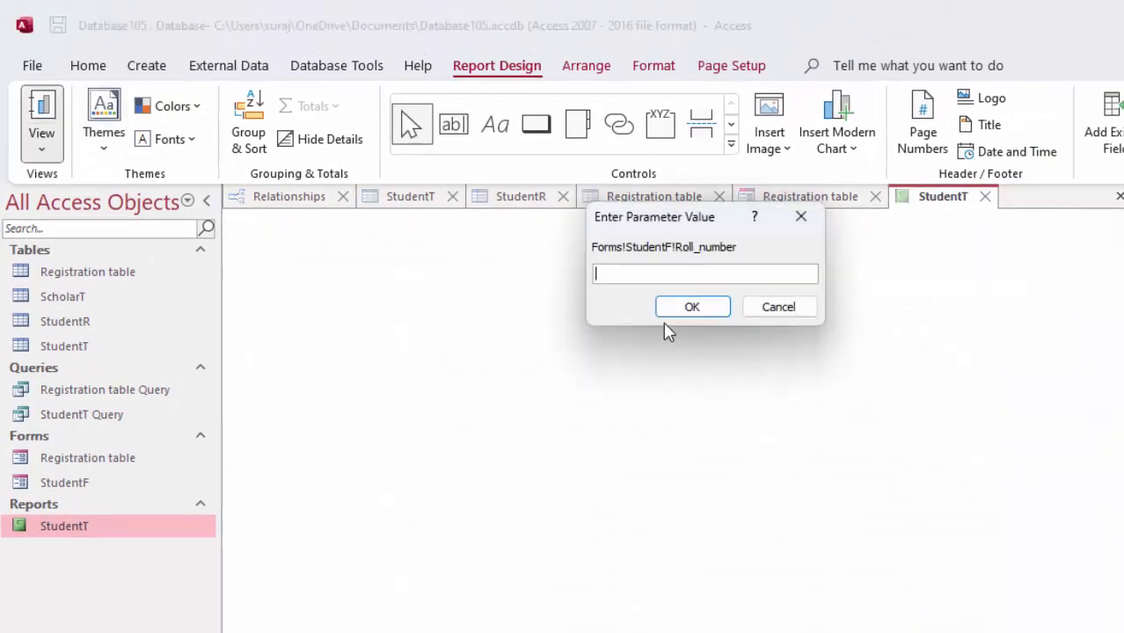
pyautogui.click(800, 217)
pyautogui.click(108, 485)
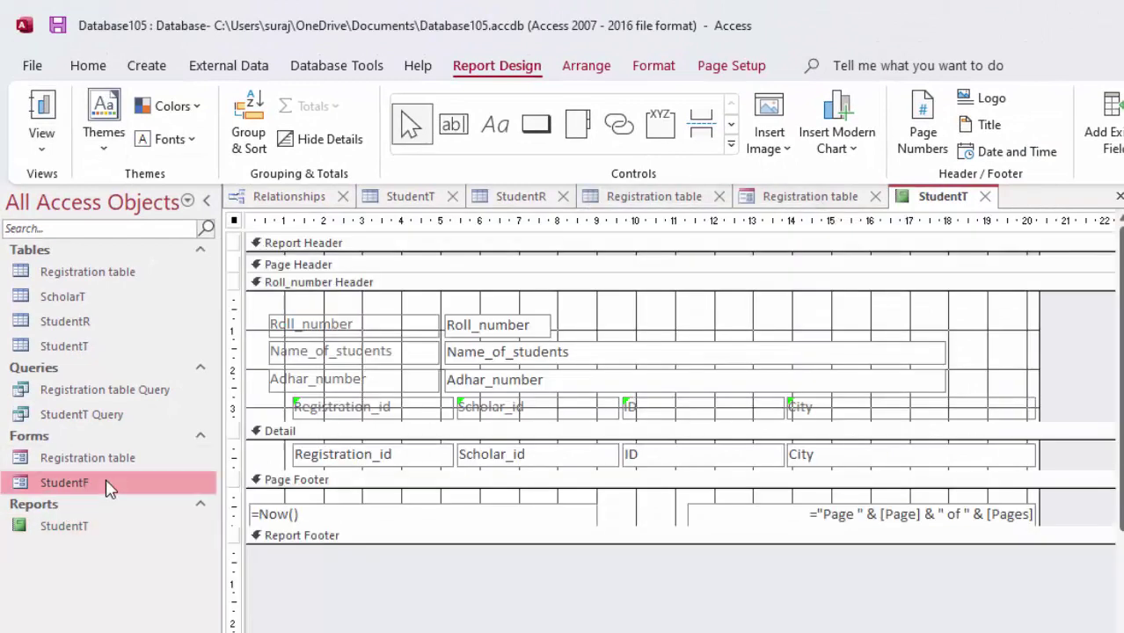
pyautogui.doubleClick(107, 485)
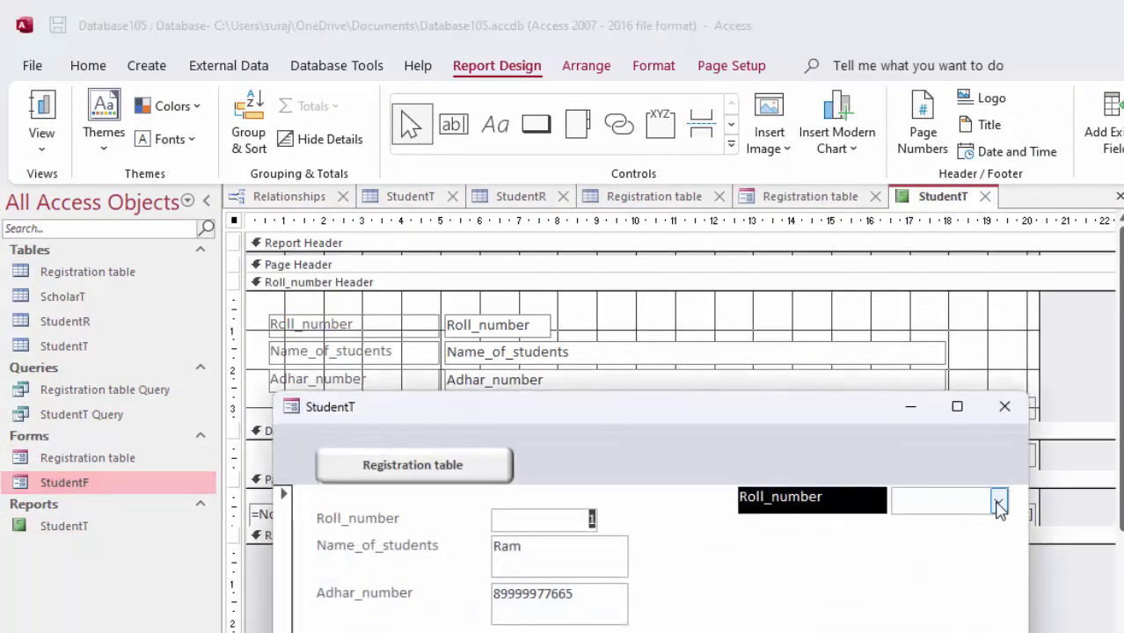
pyautogui.click(1000, 503)
pyautogui.click(924, 577)
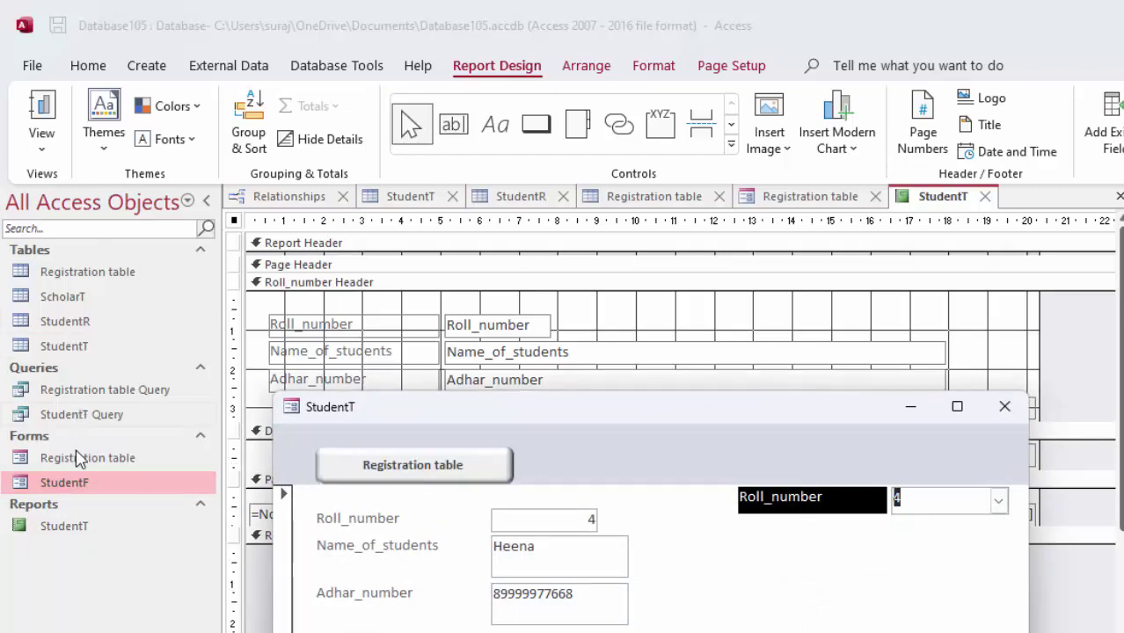
# Open the StudentT report to show roll number 4's record: registration 1004, S04, T04, Deoria
pyautogui.click(72, 527)
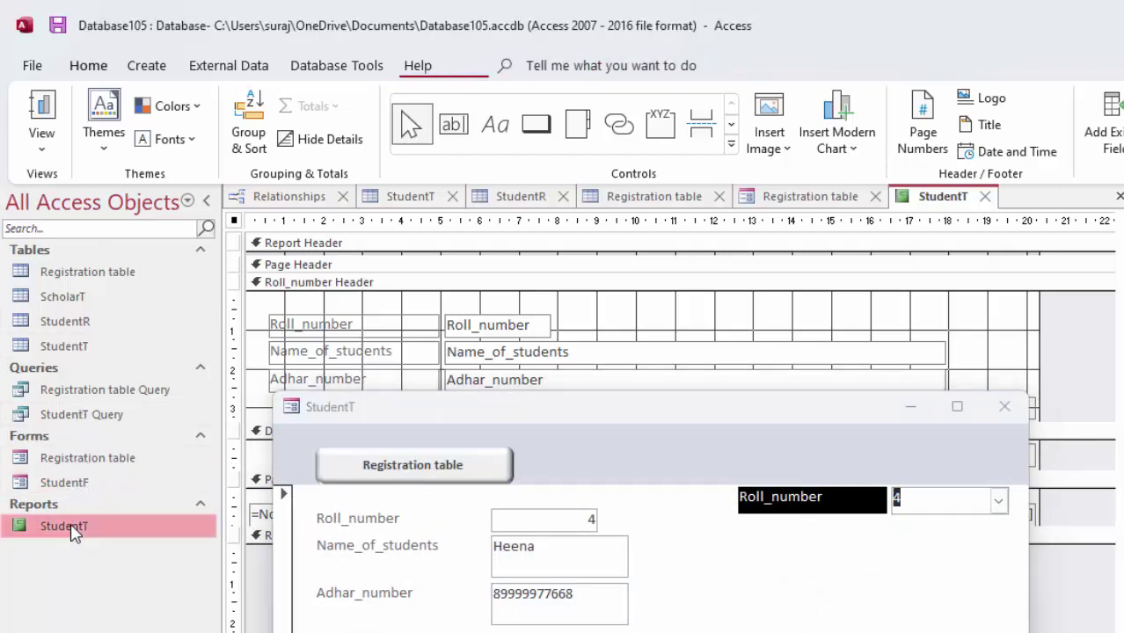
pyautogui.doubleClick(72, 528)
pyautogui.click(509, 450)
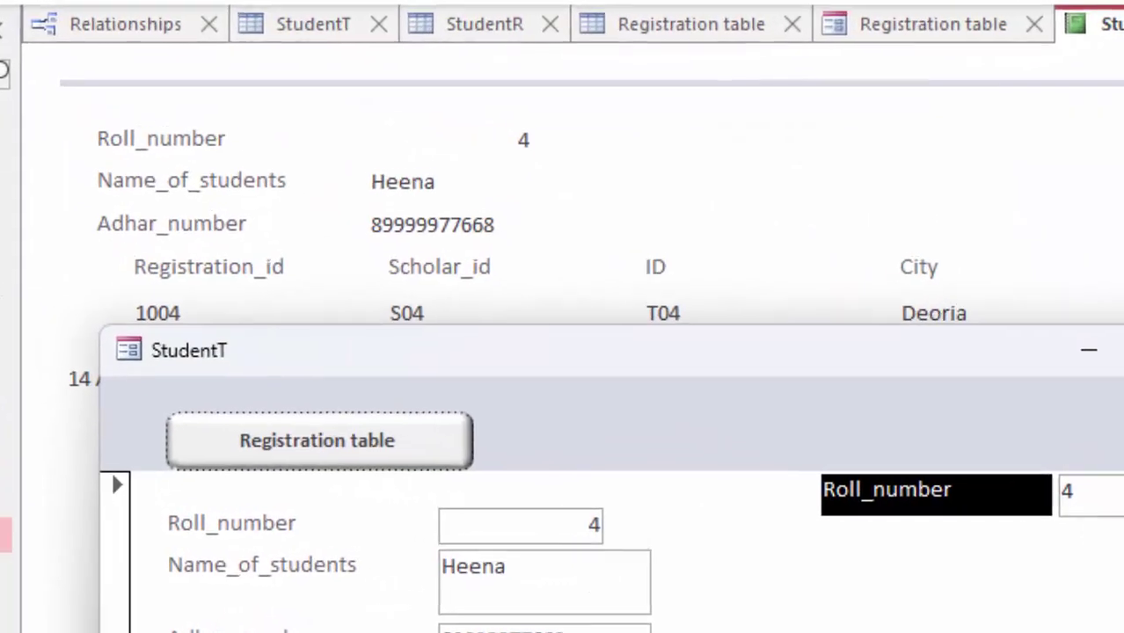
pyautogui.moveTo(639, 368); pyautogui.dragTo(703, 629)
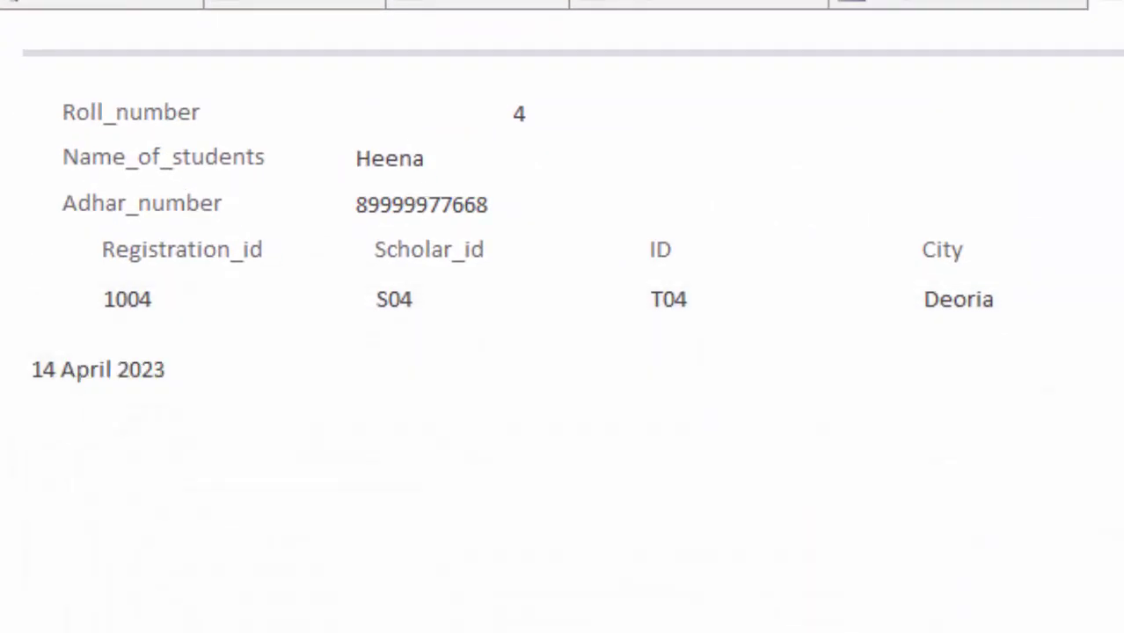